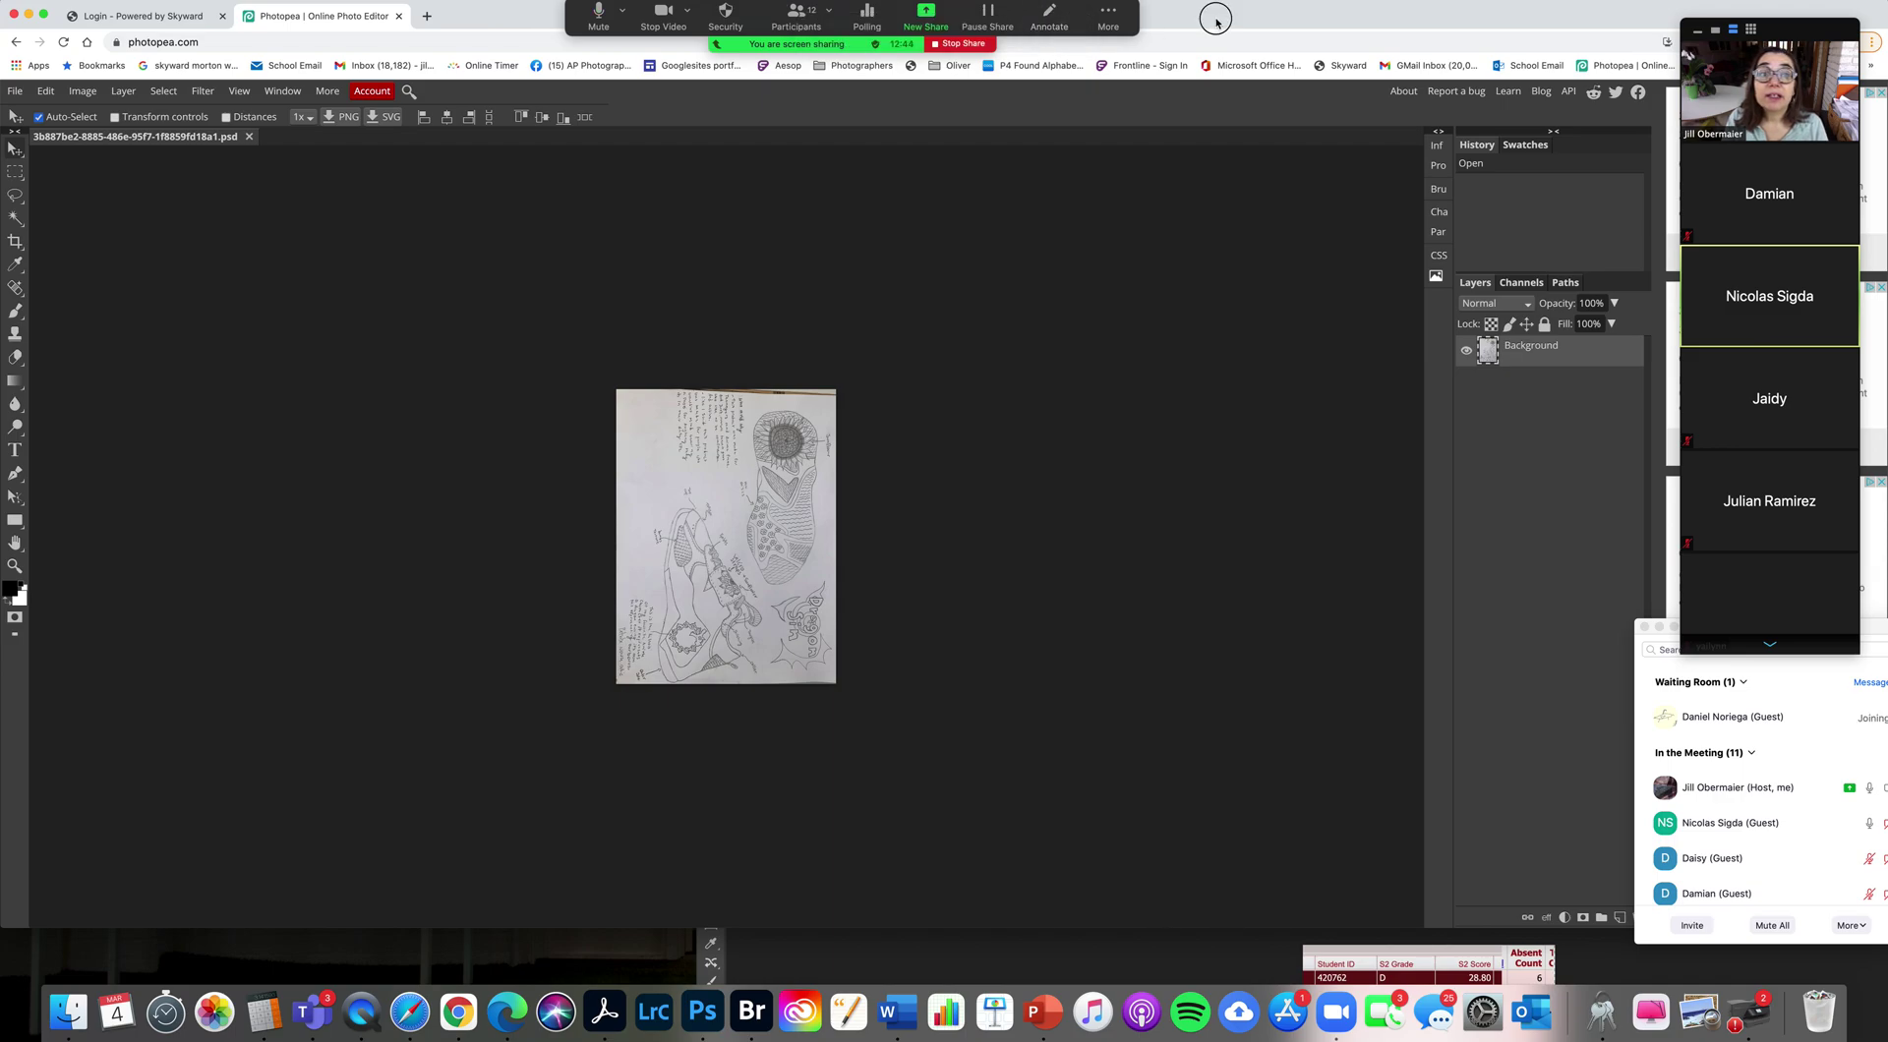
Step: Rotate the whole image 90° counterclockwise so the shoe drawing reads upright in landscape orientation
left_click_drag(1215, 24, 1253, 19)
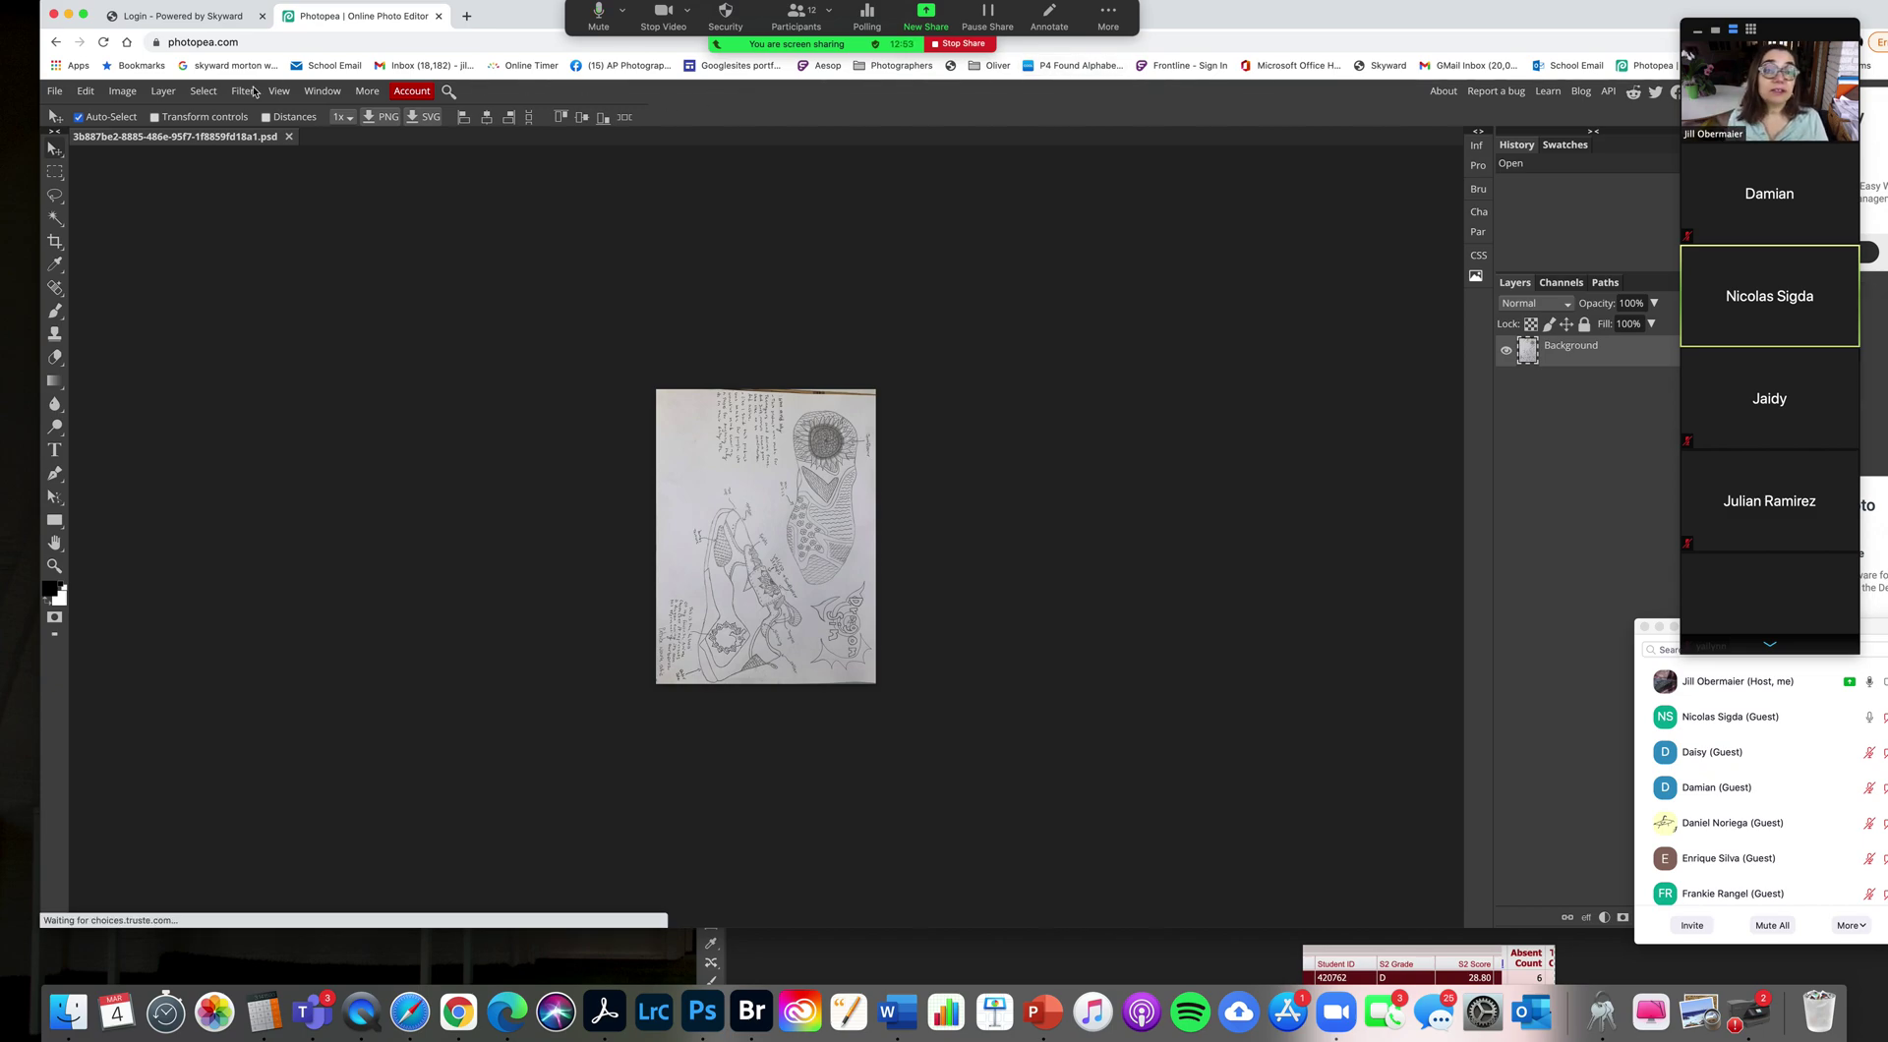
left_click(126, 99)
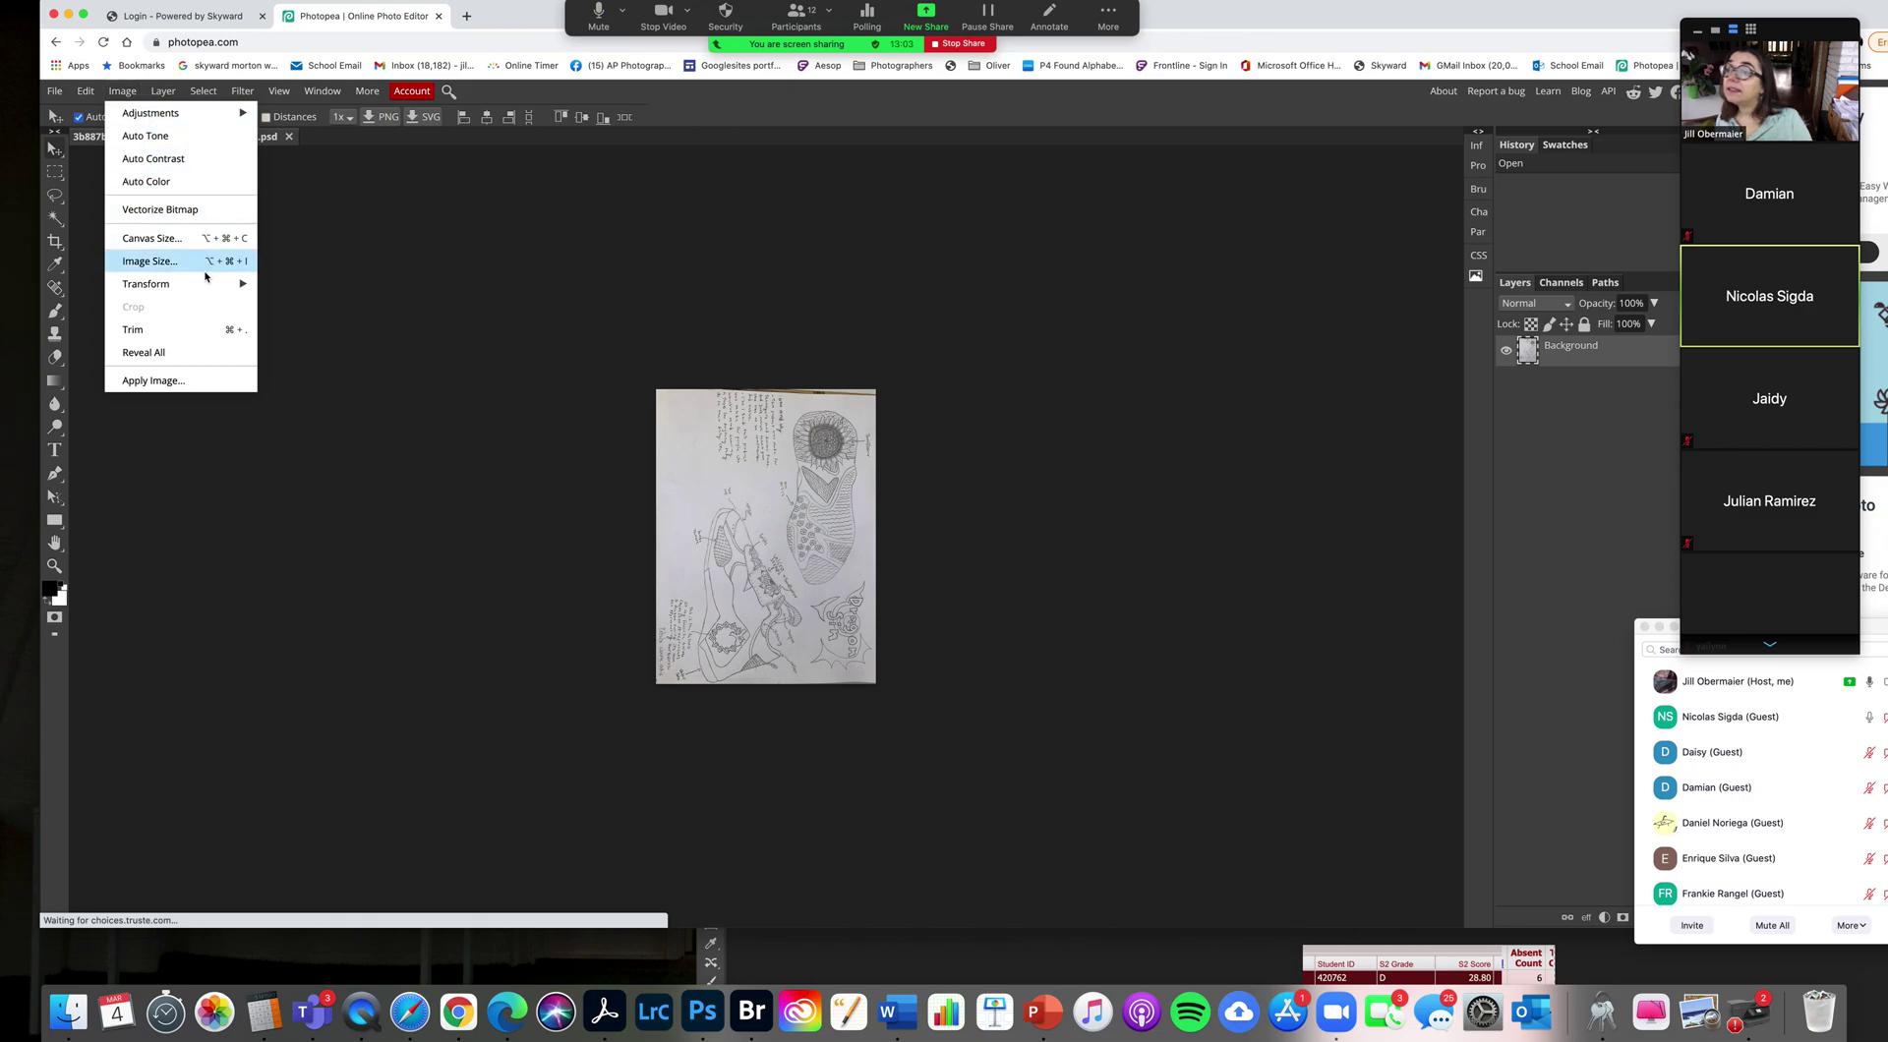
mouse_move(209, 283)
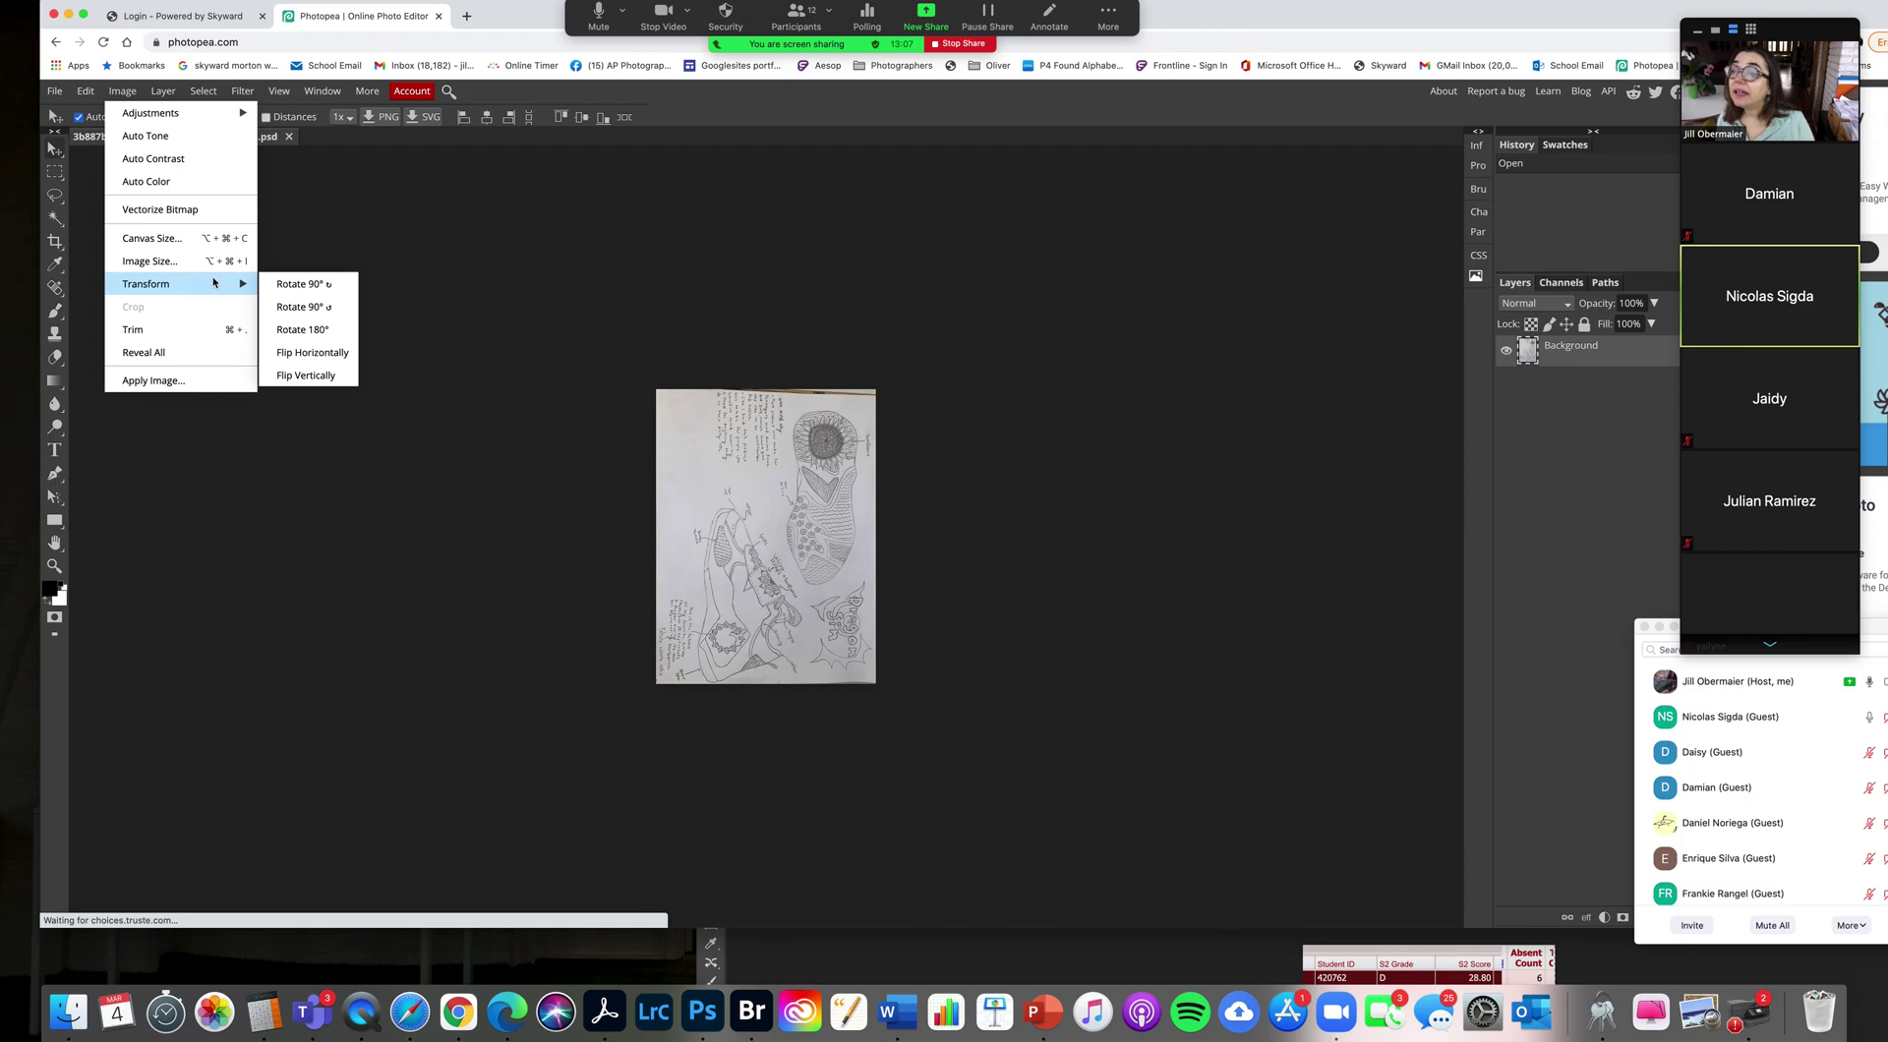
left_click(305, 307)
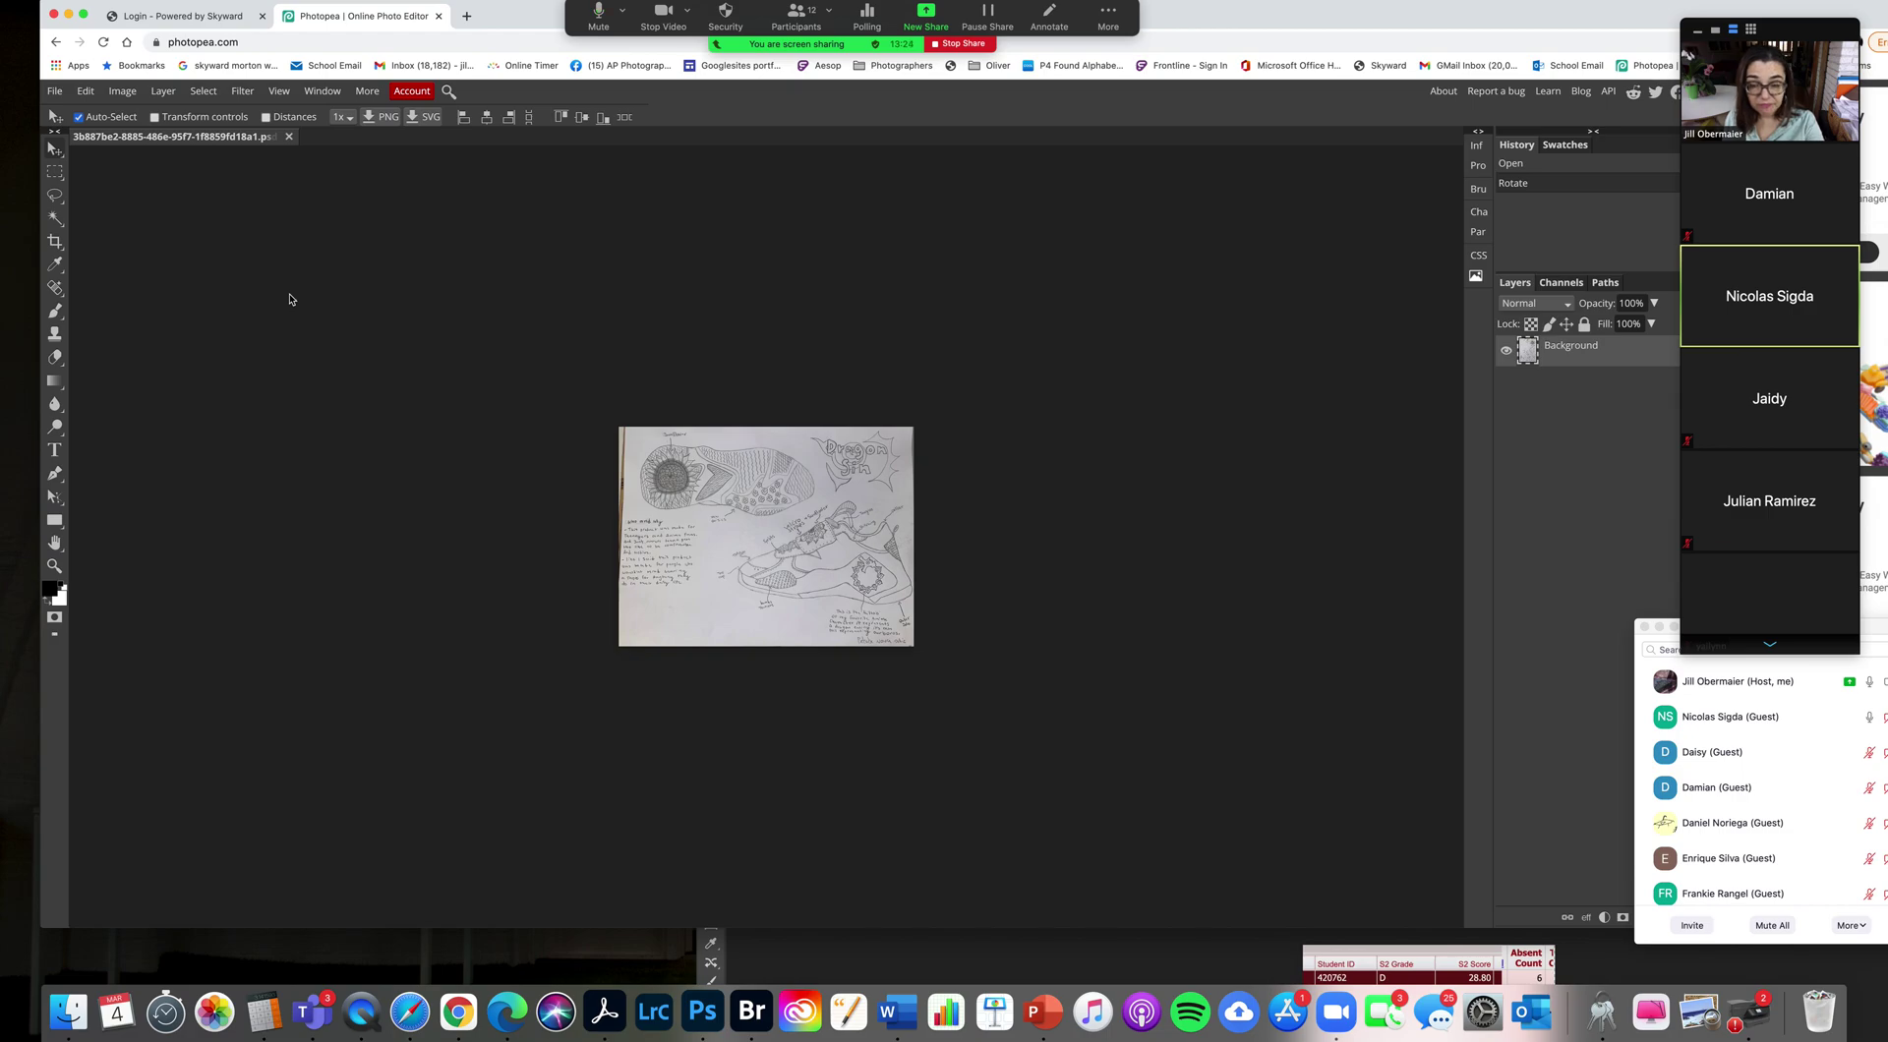
key("super+0")
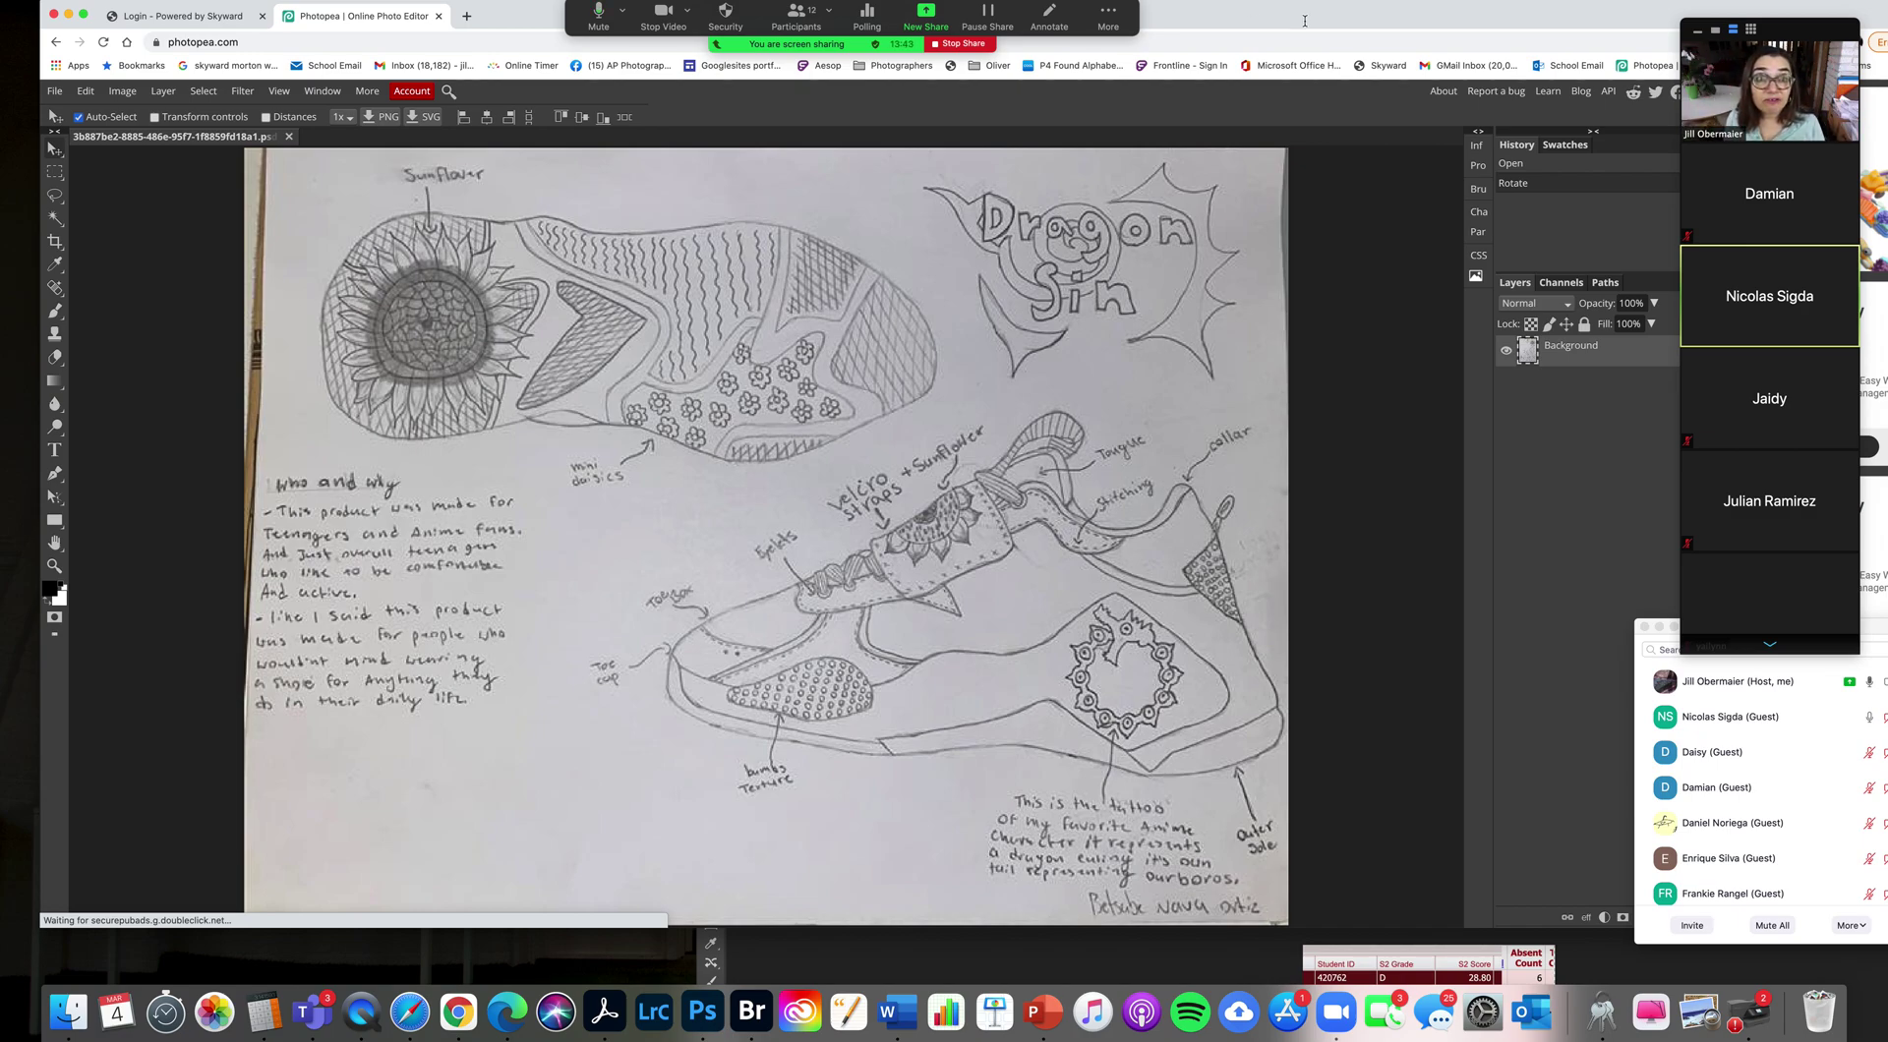
Step: Move the browser and meeting windows so the layer controls are uncovered, and duplicate the Background layer
left_click_drag(1309, 24, 1306, 24)
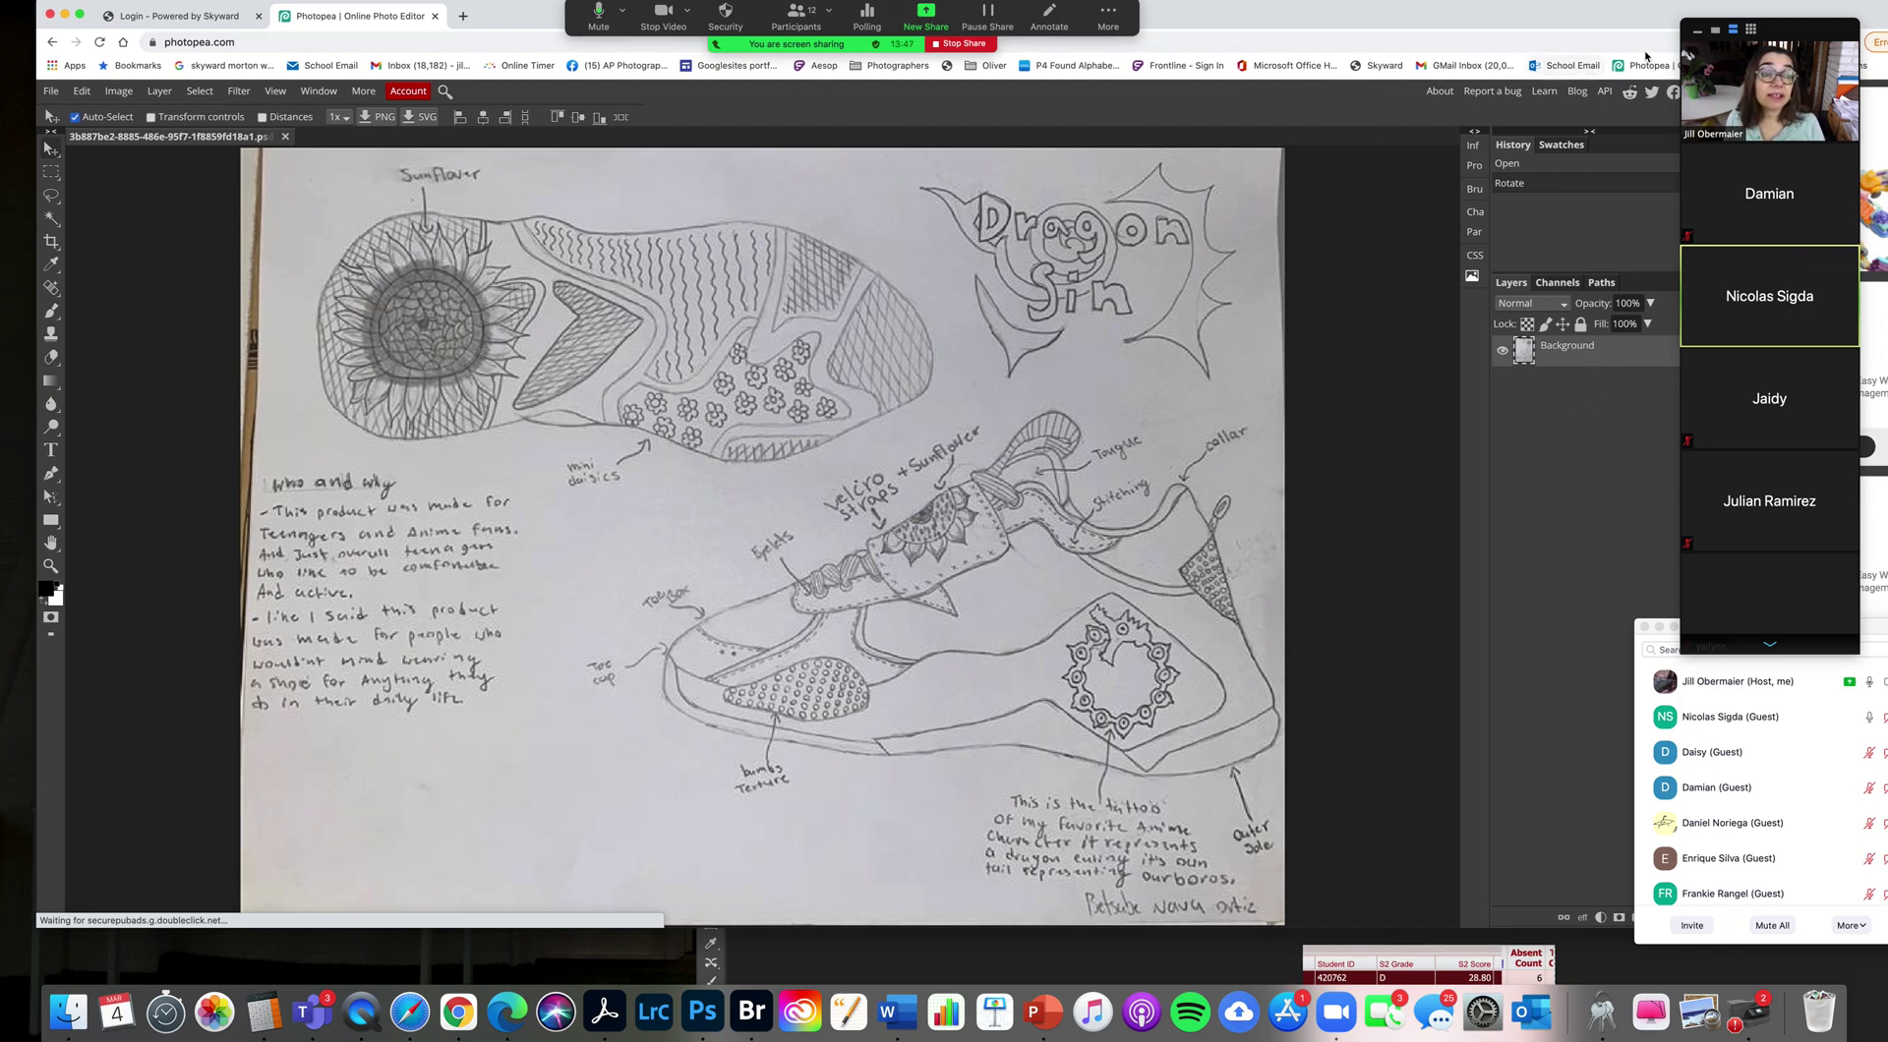
mouse_move(1780, 31)
left_mouse_down()
mouse_move(1856, 26)
mouse_move(1807, 31)
left_mouse_up()
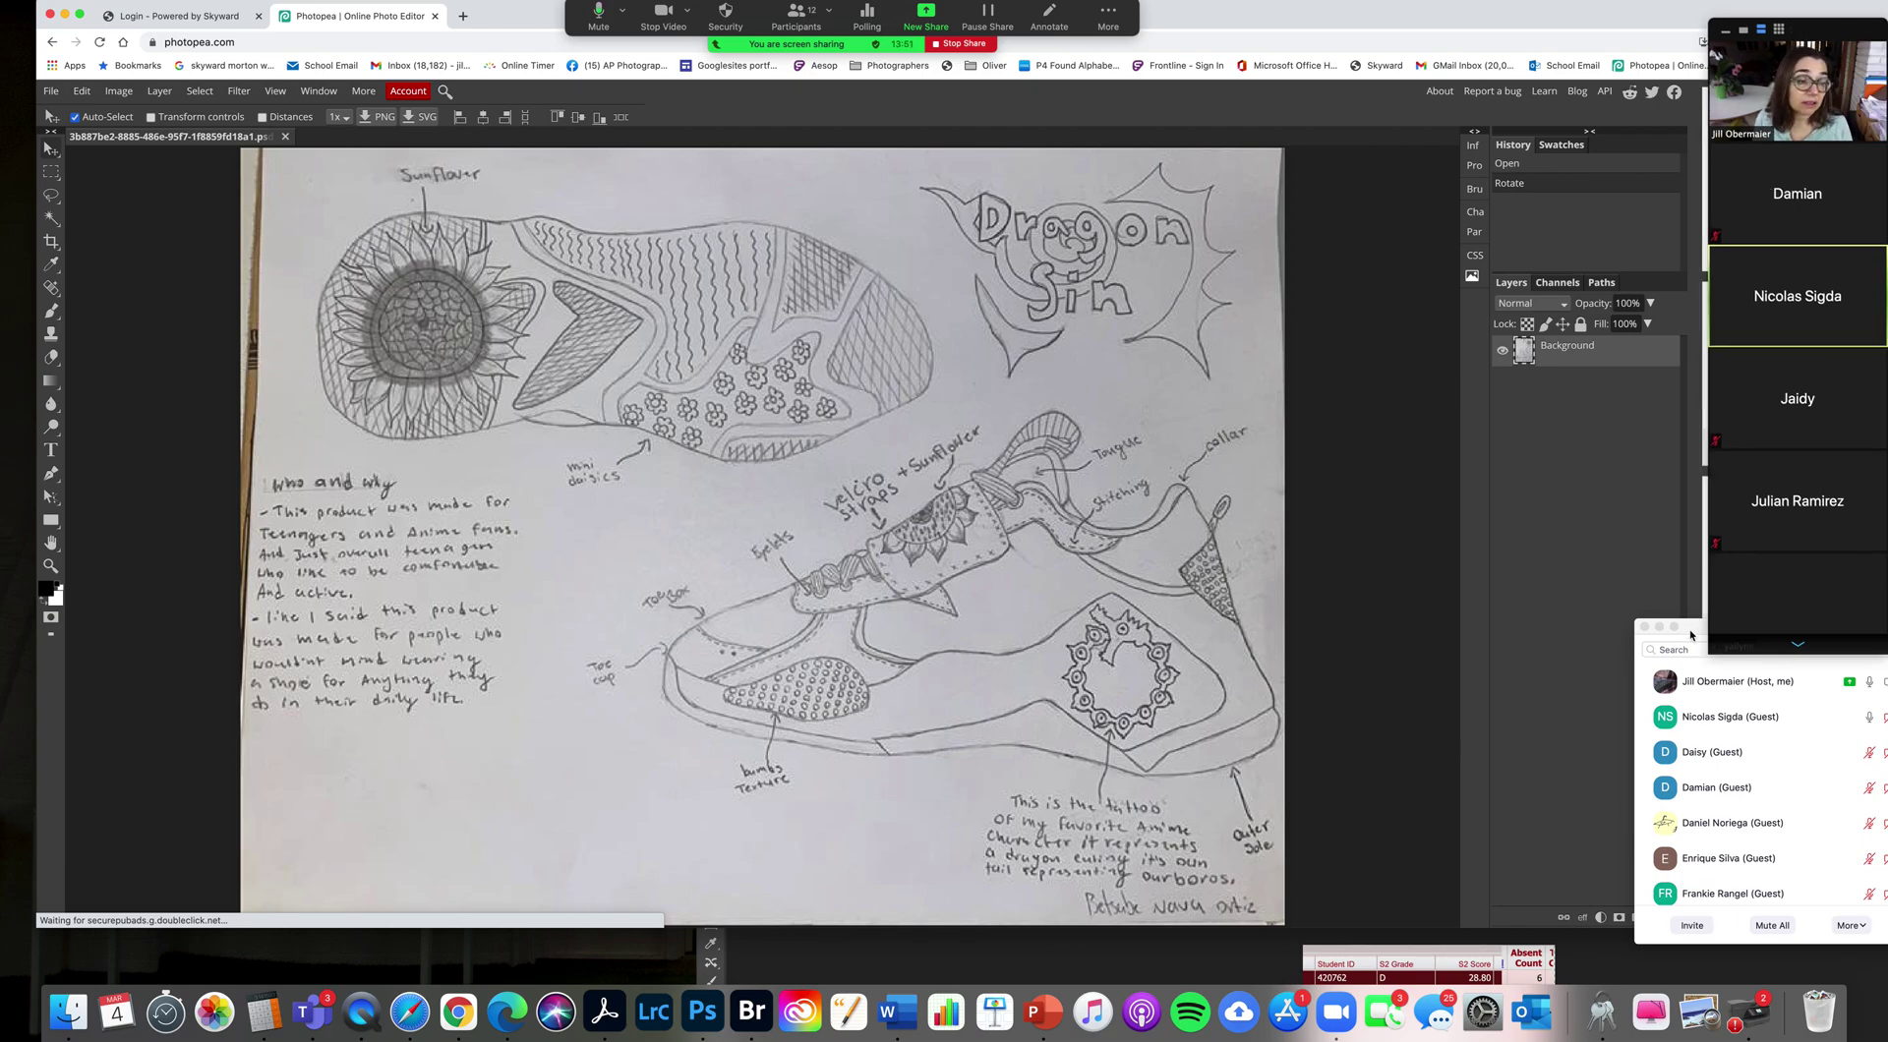
left_click_drag(1686, 629, 1765, 632)
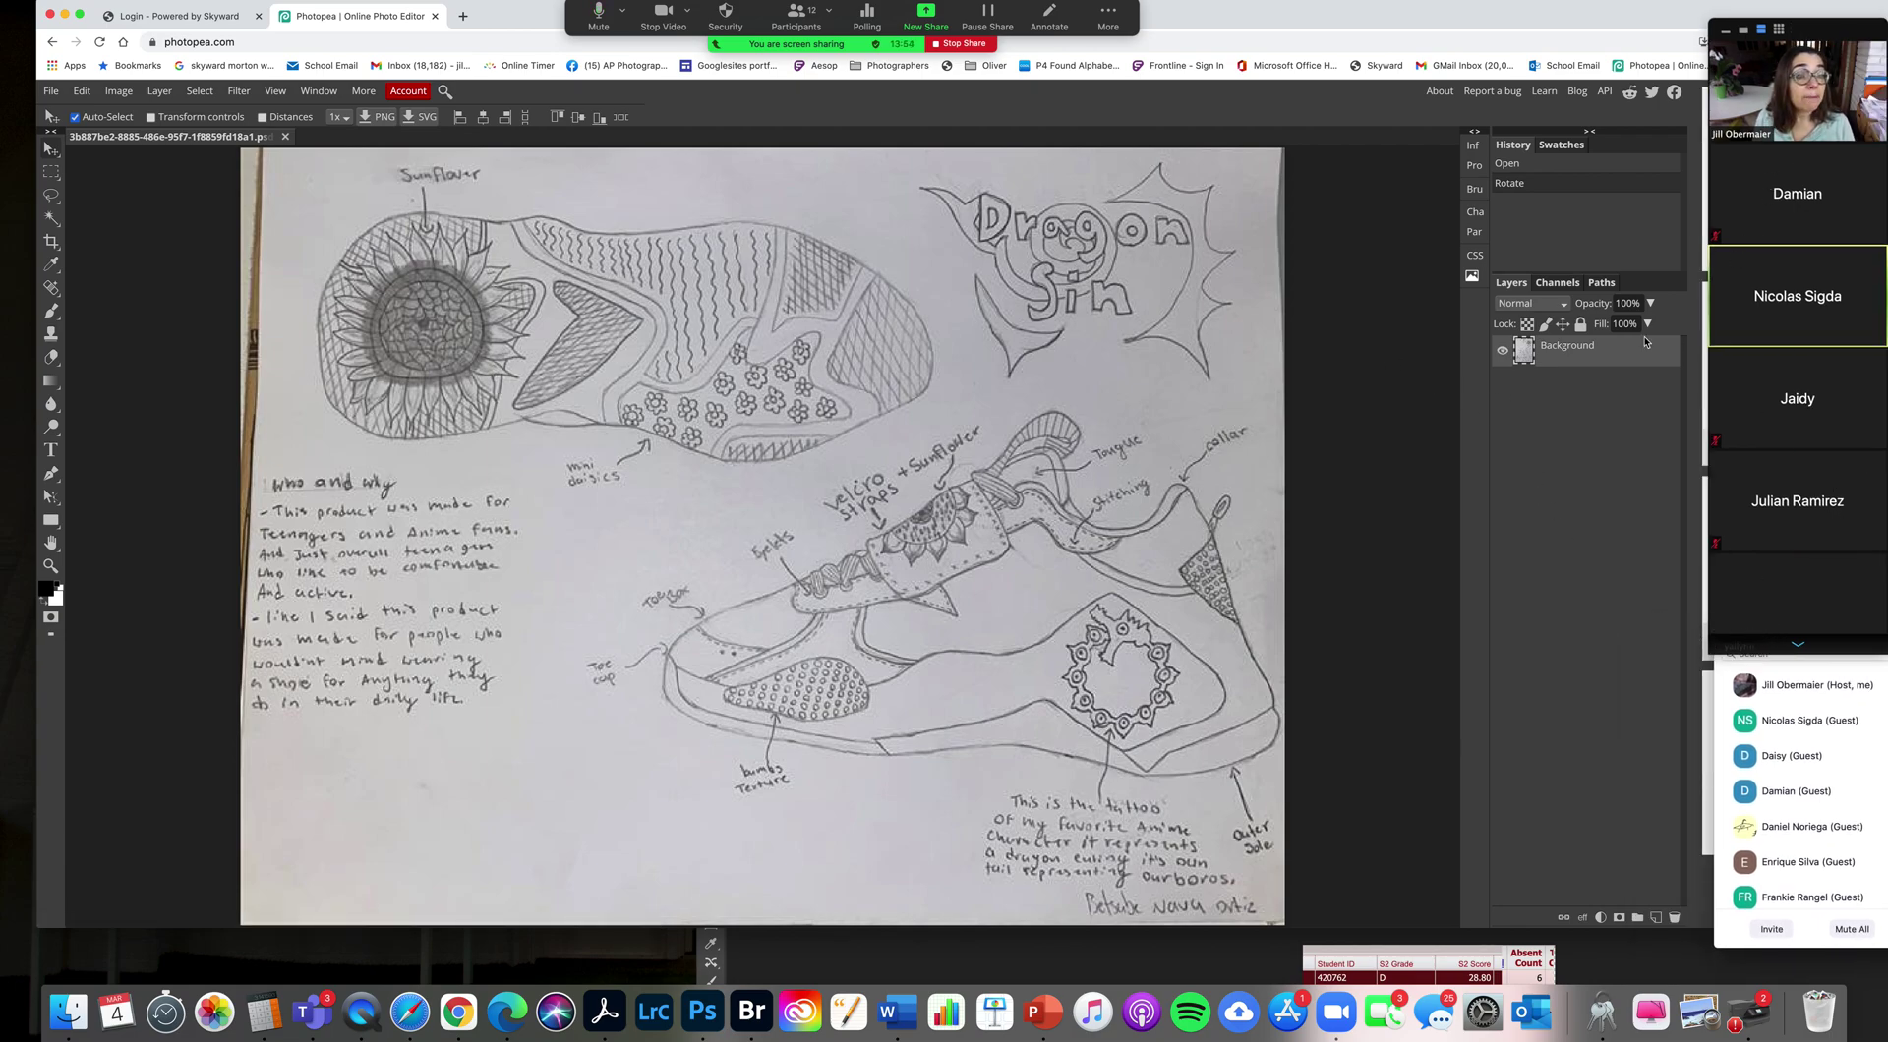
left_click_drag(1616, 359, 1656, 916)
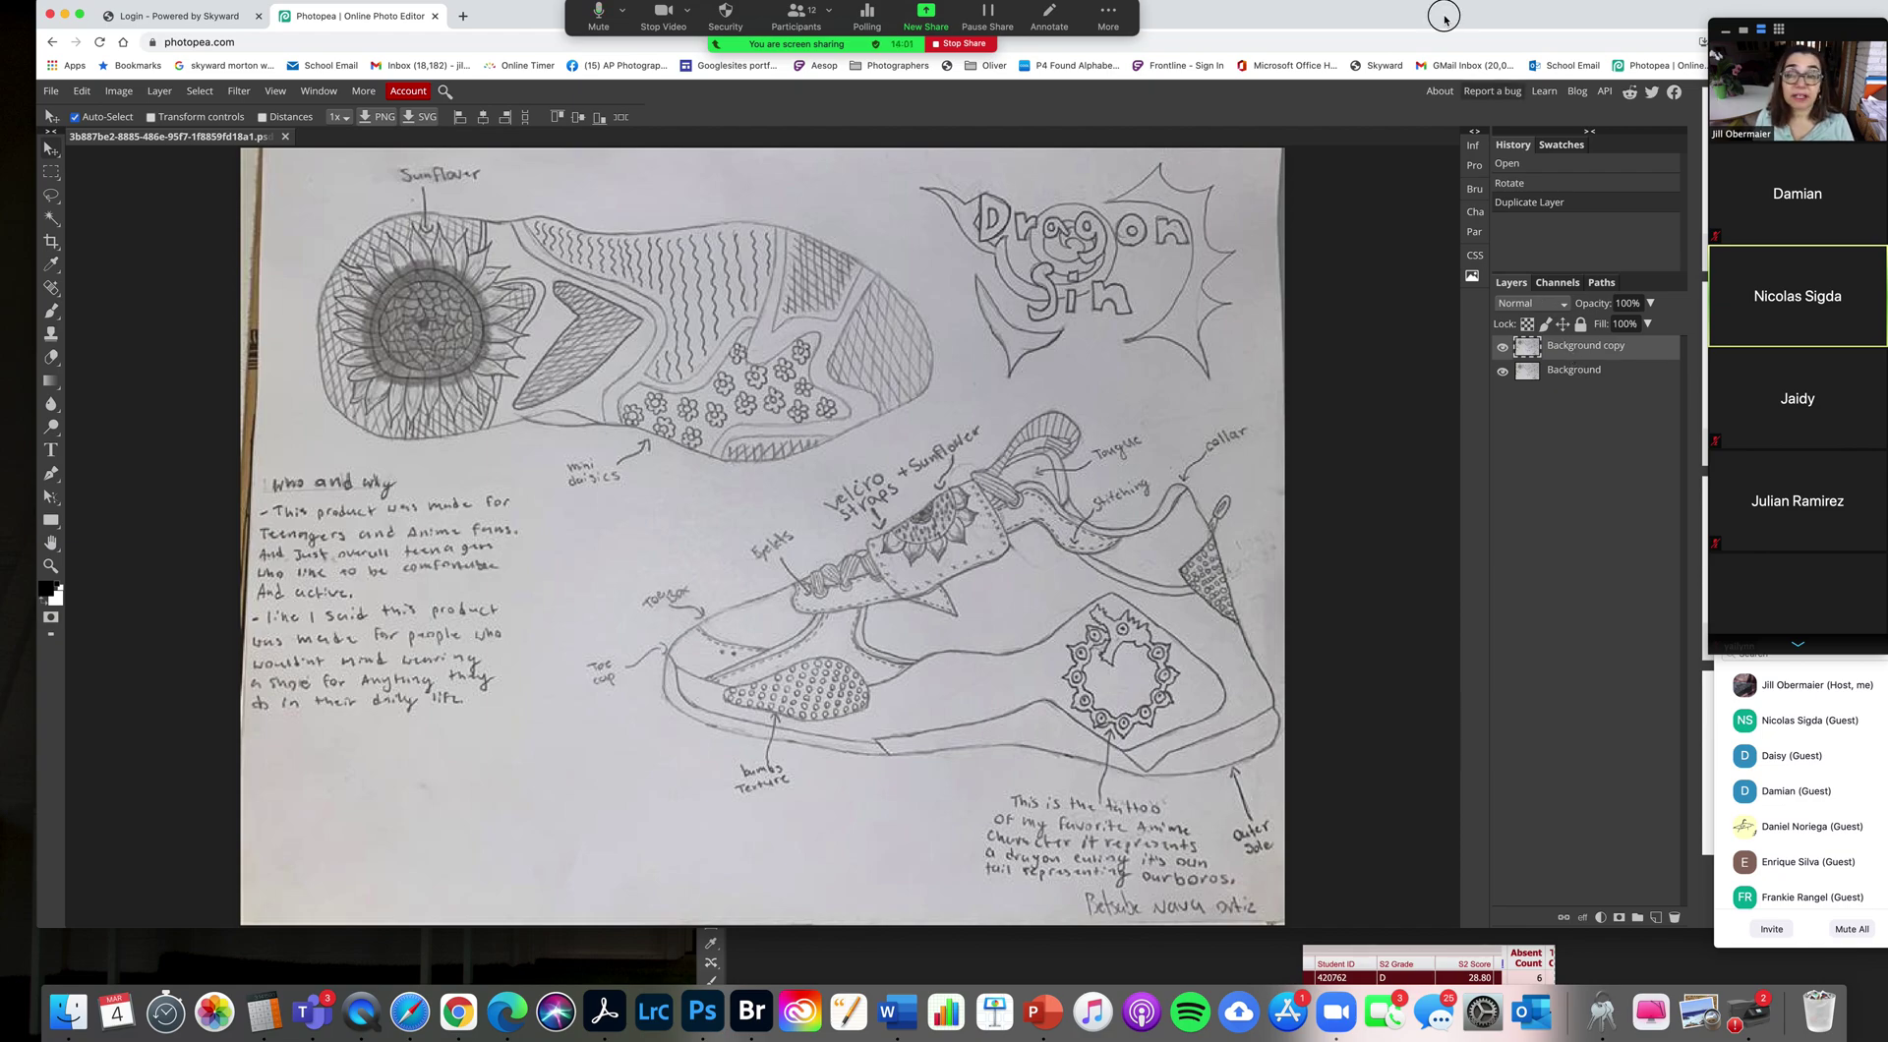
Step: Distort the Background copy layer by pulling its upper-left corner outward to about 102% width, pushing the brown edge off the canvas
left_click_drag(1444, 18, 1449, 18)
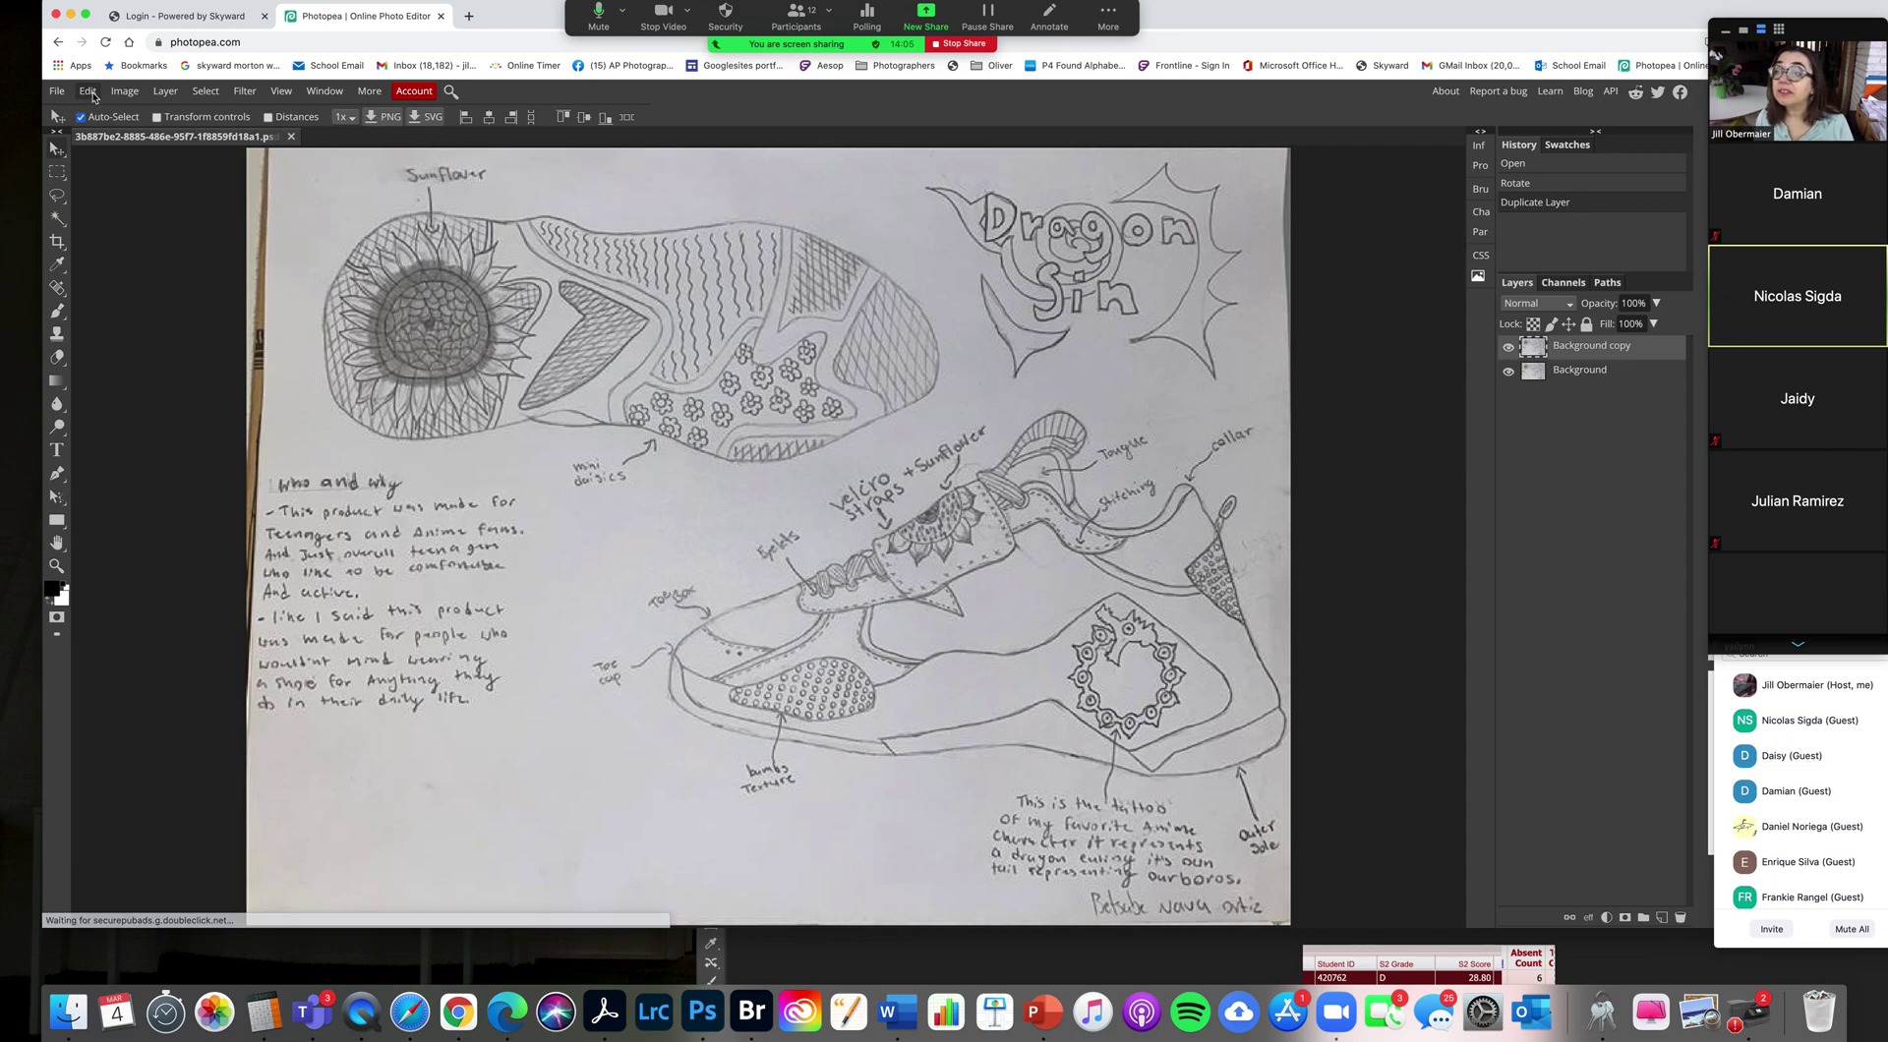
left_click(88, 91)
mouse_move(230, 455)
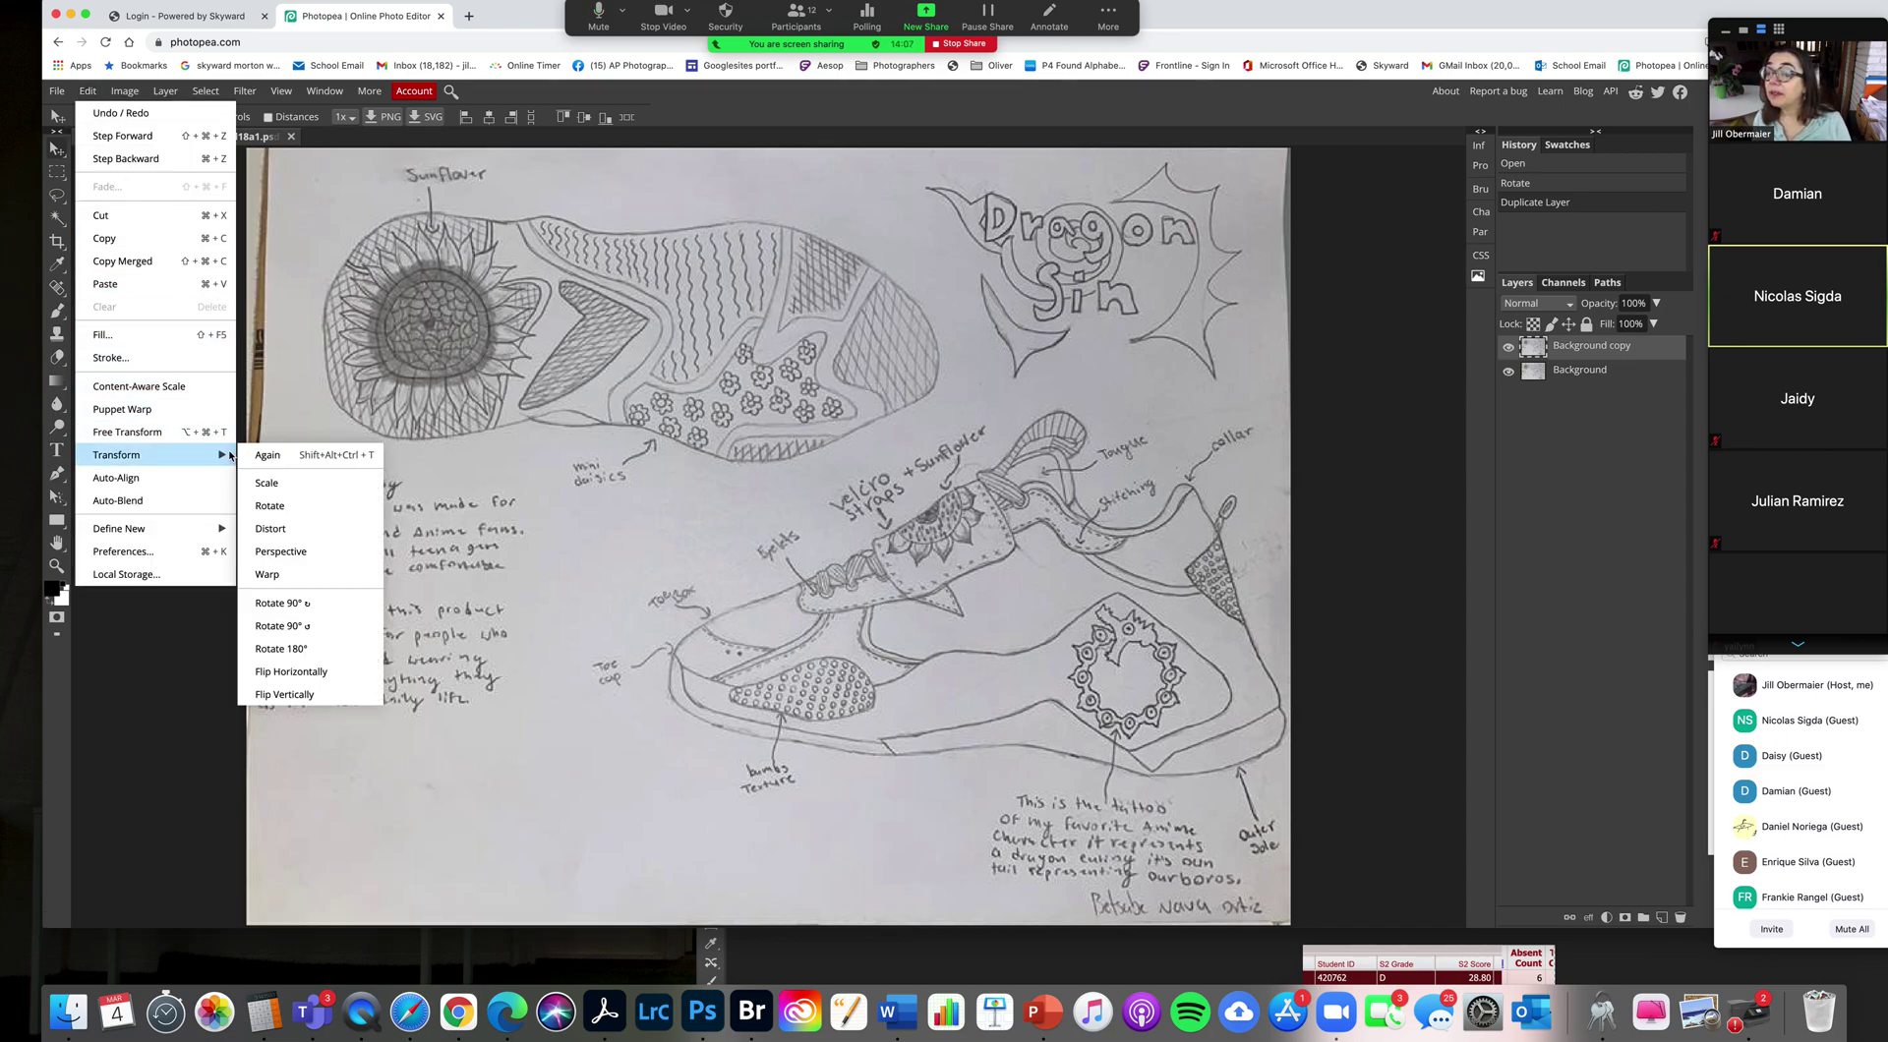
left_click(270, 529)
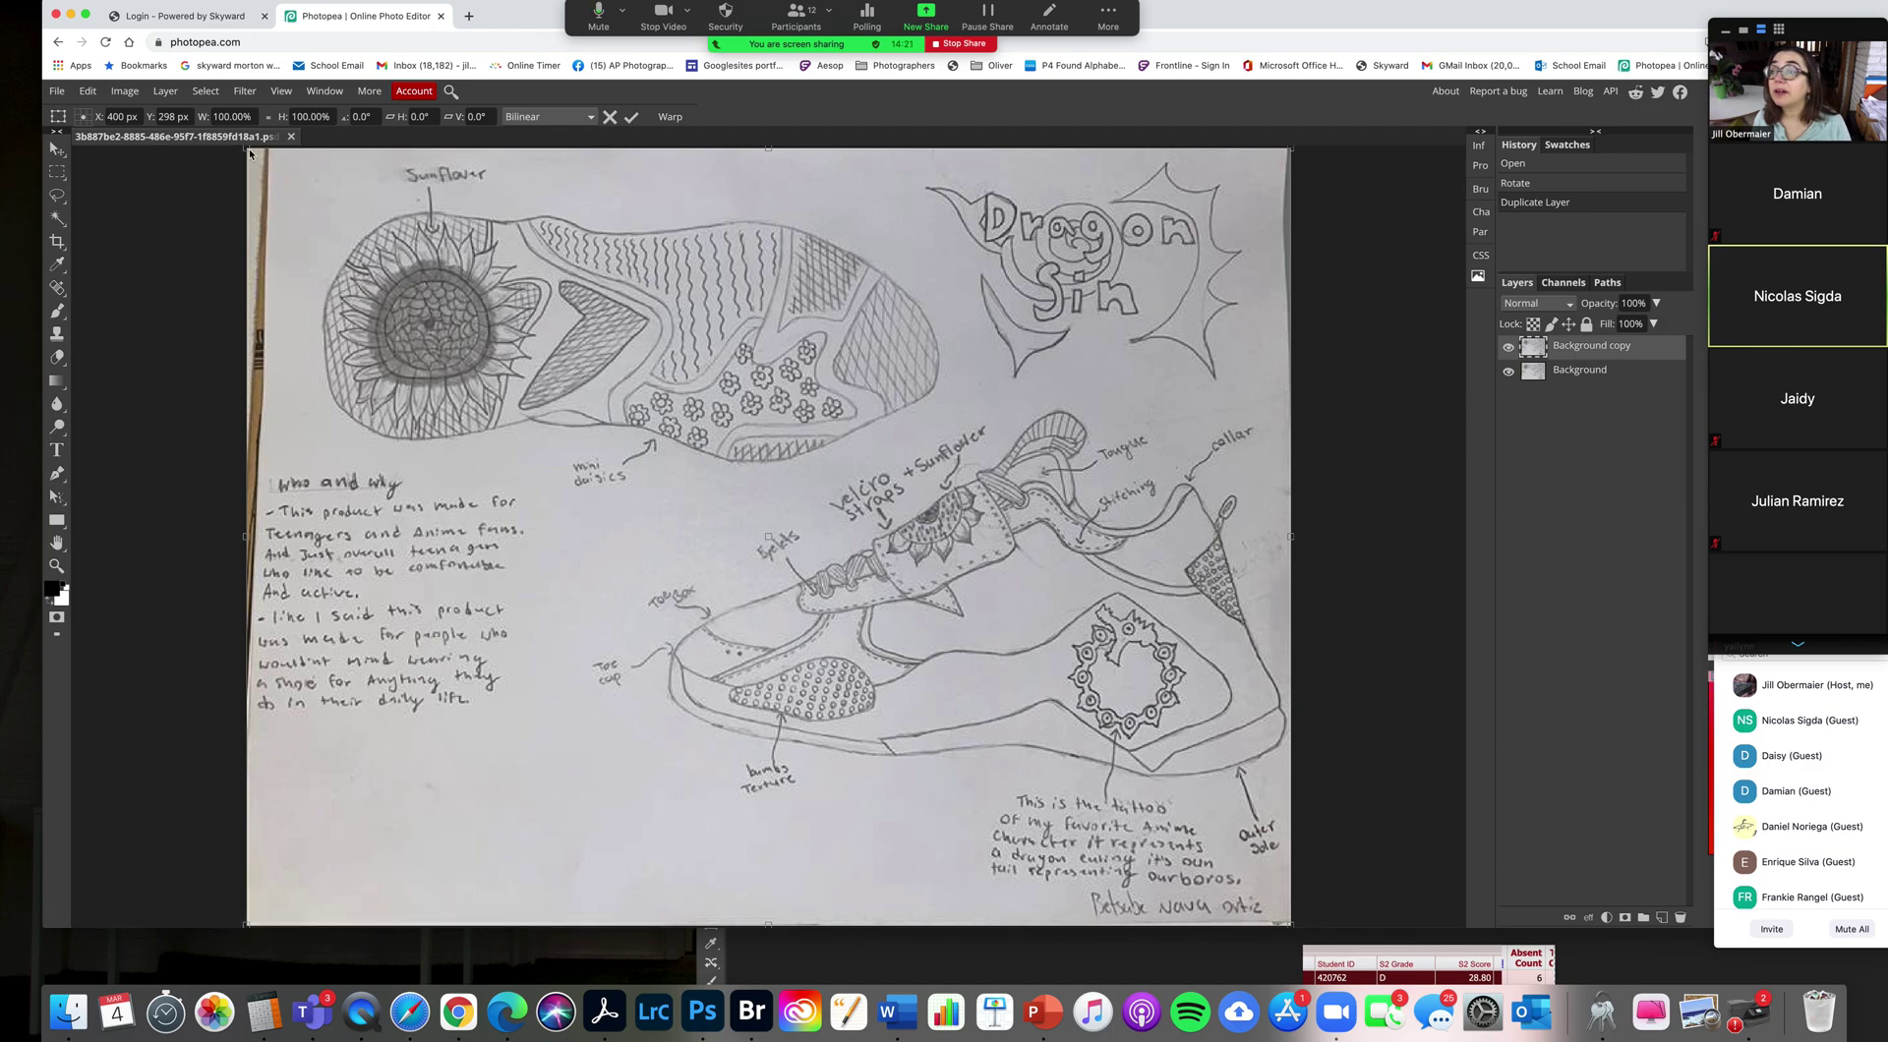
left_click_drag(246, 152, 225, 148)
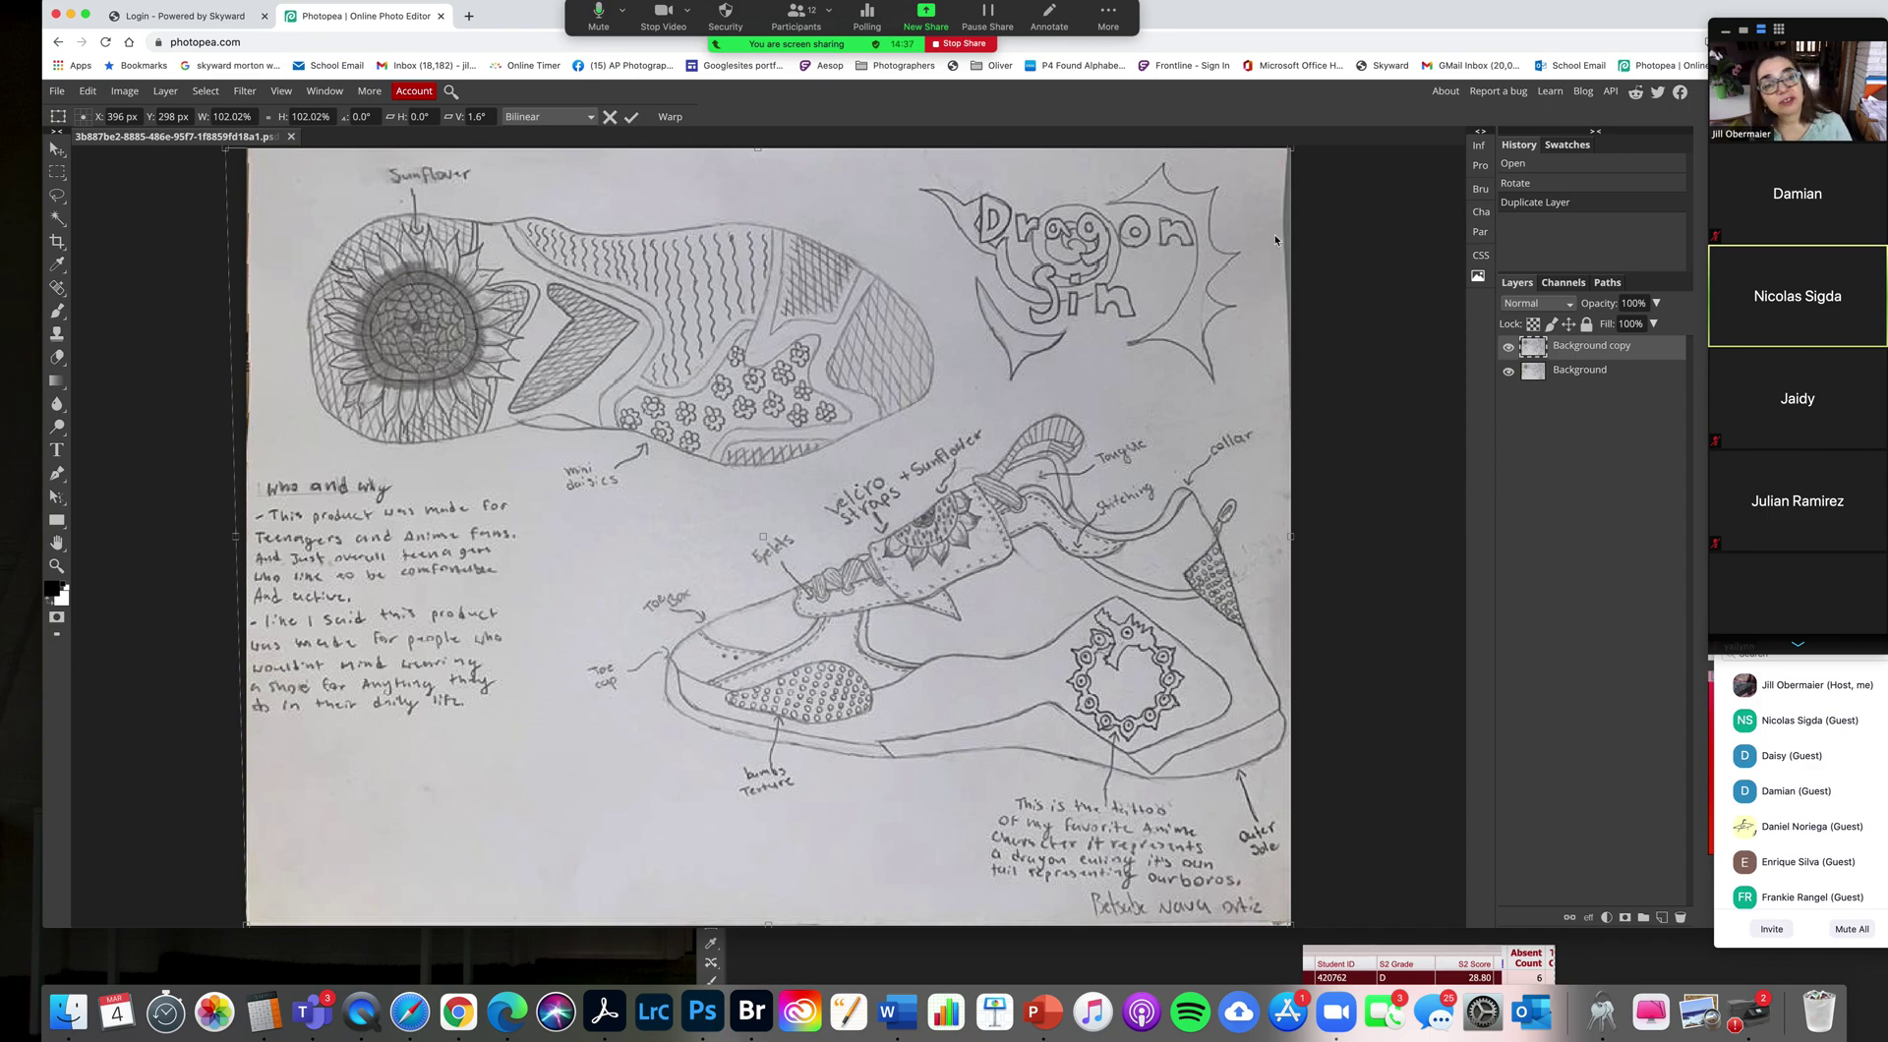
left_click(631, 118)
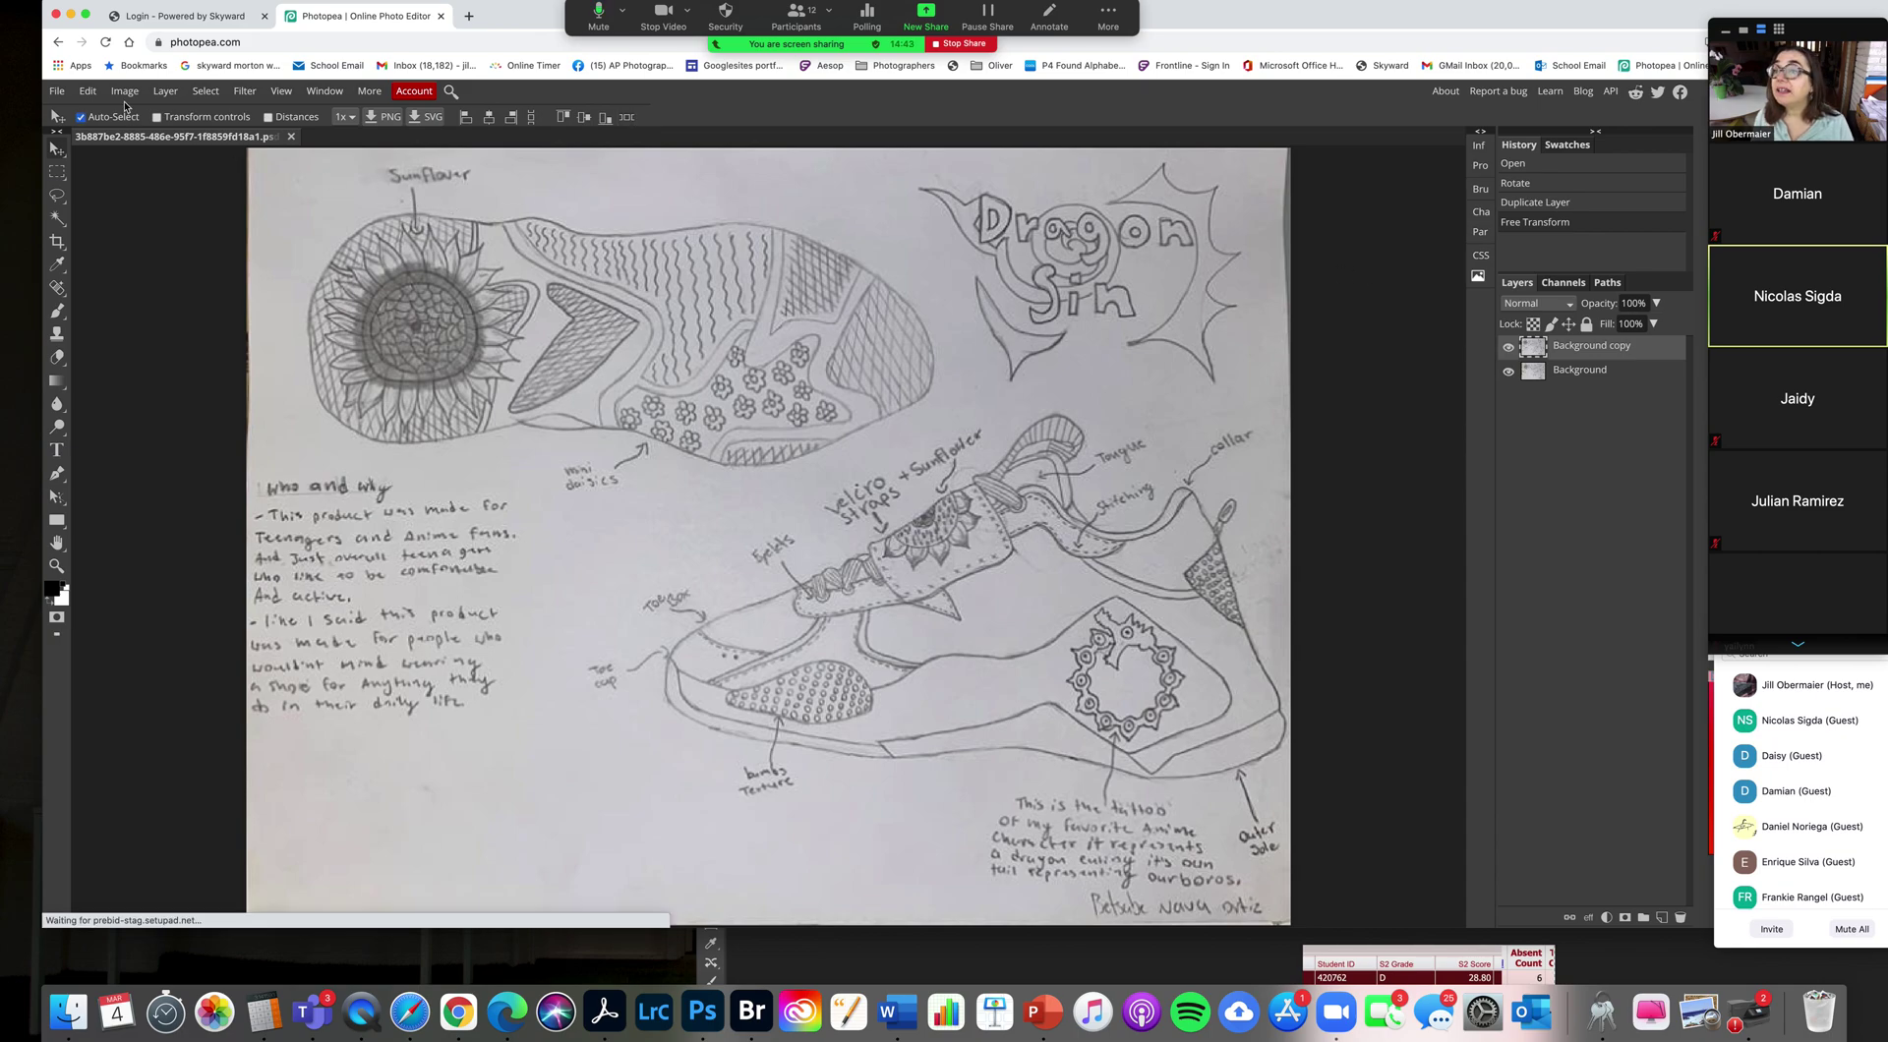
left_click(87, 91)
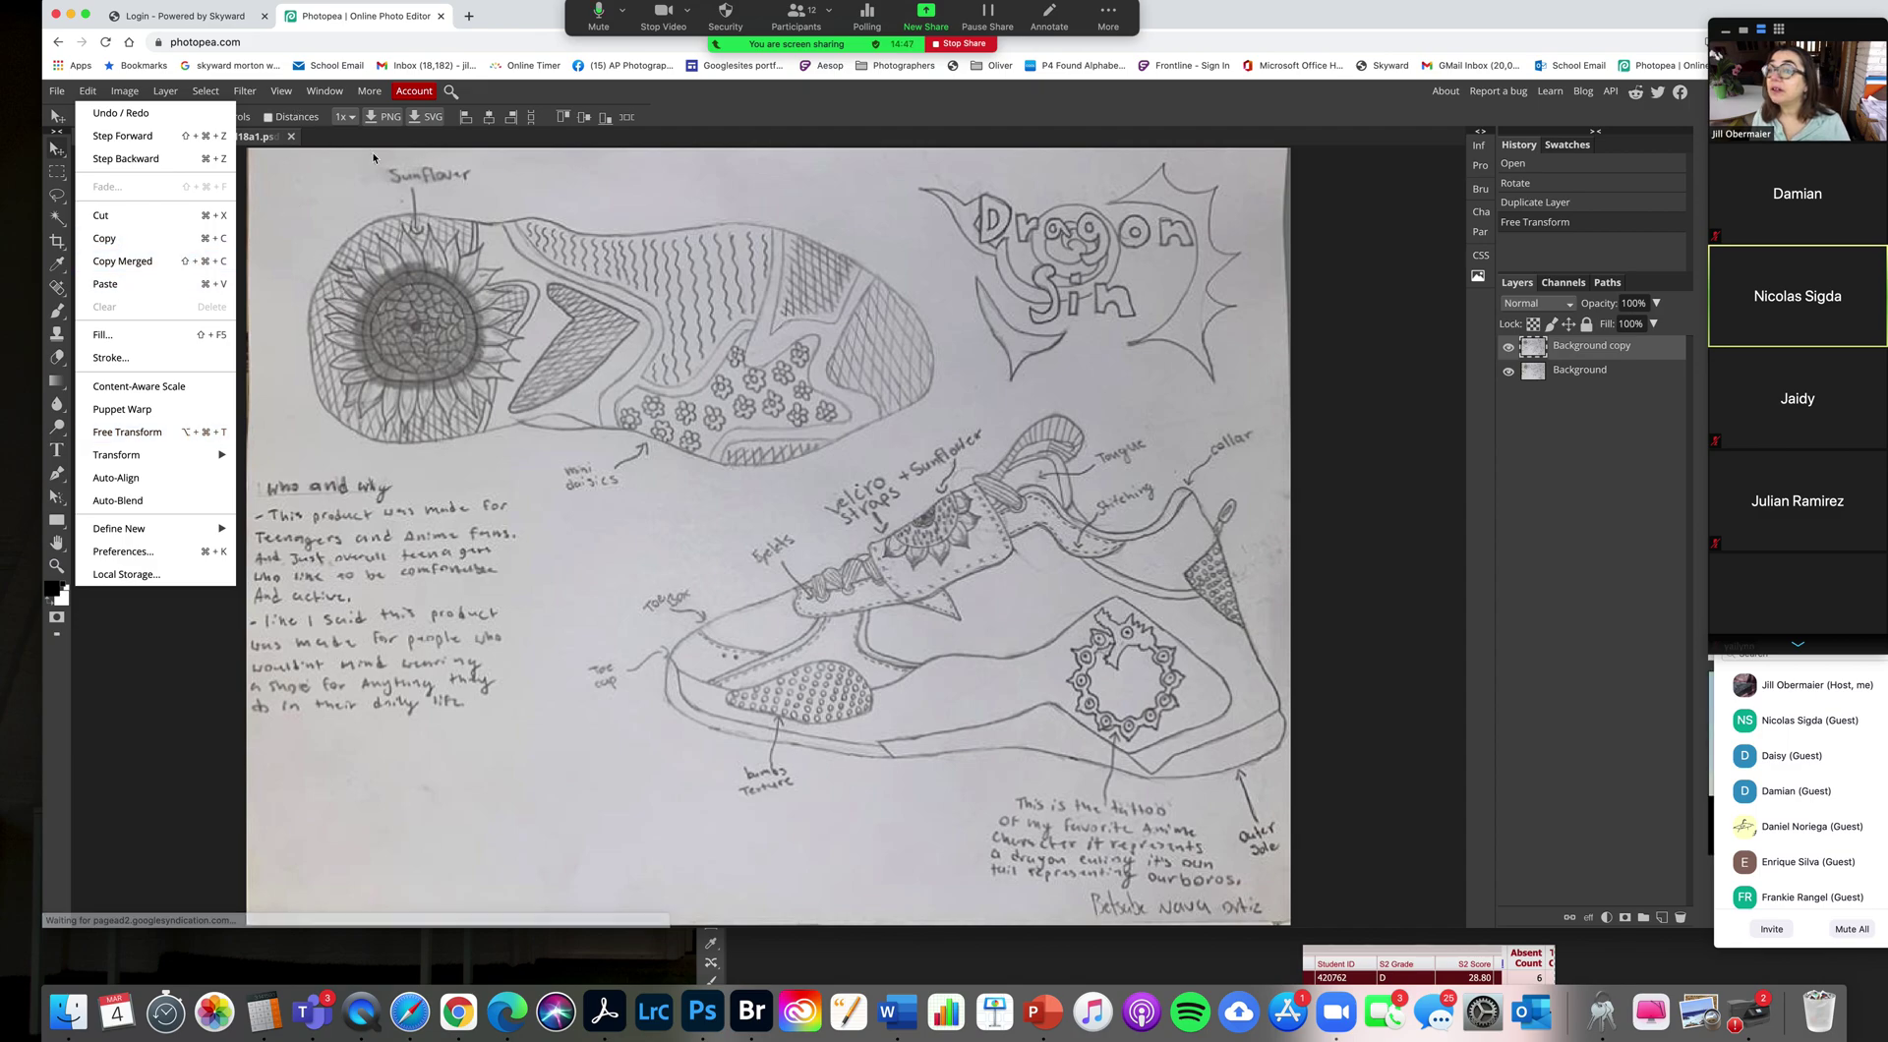
left_click(58, 241)
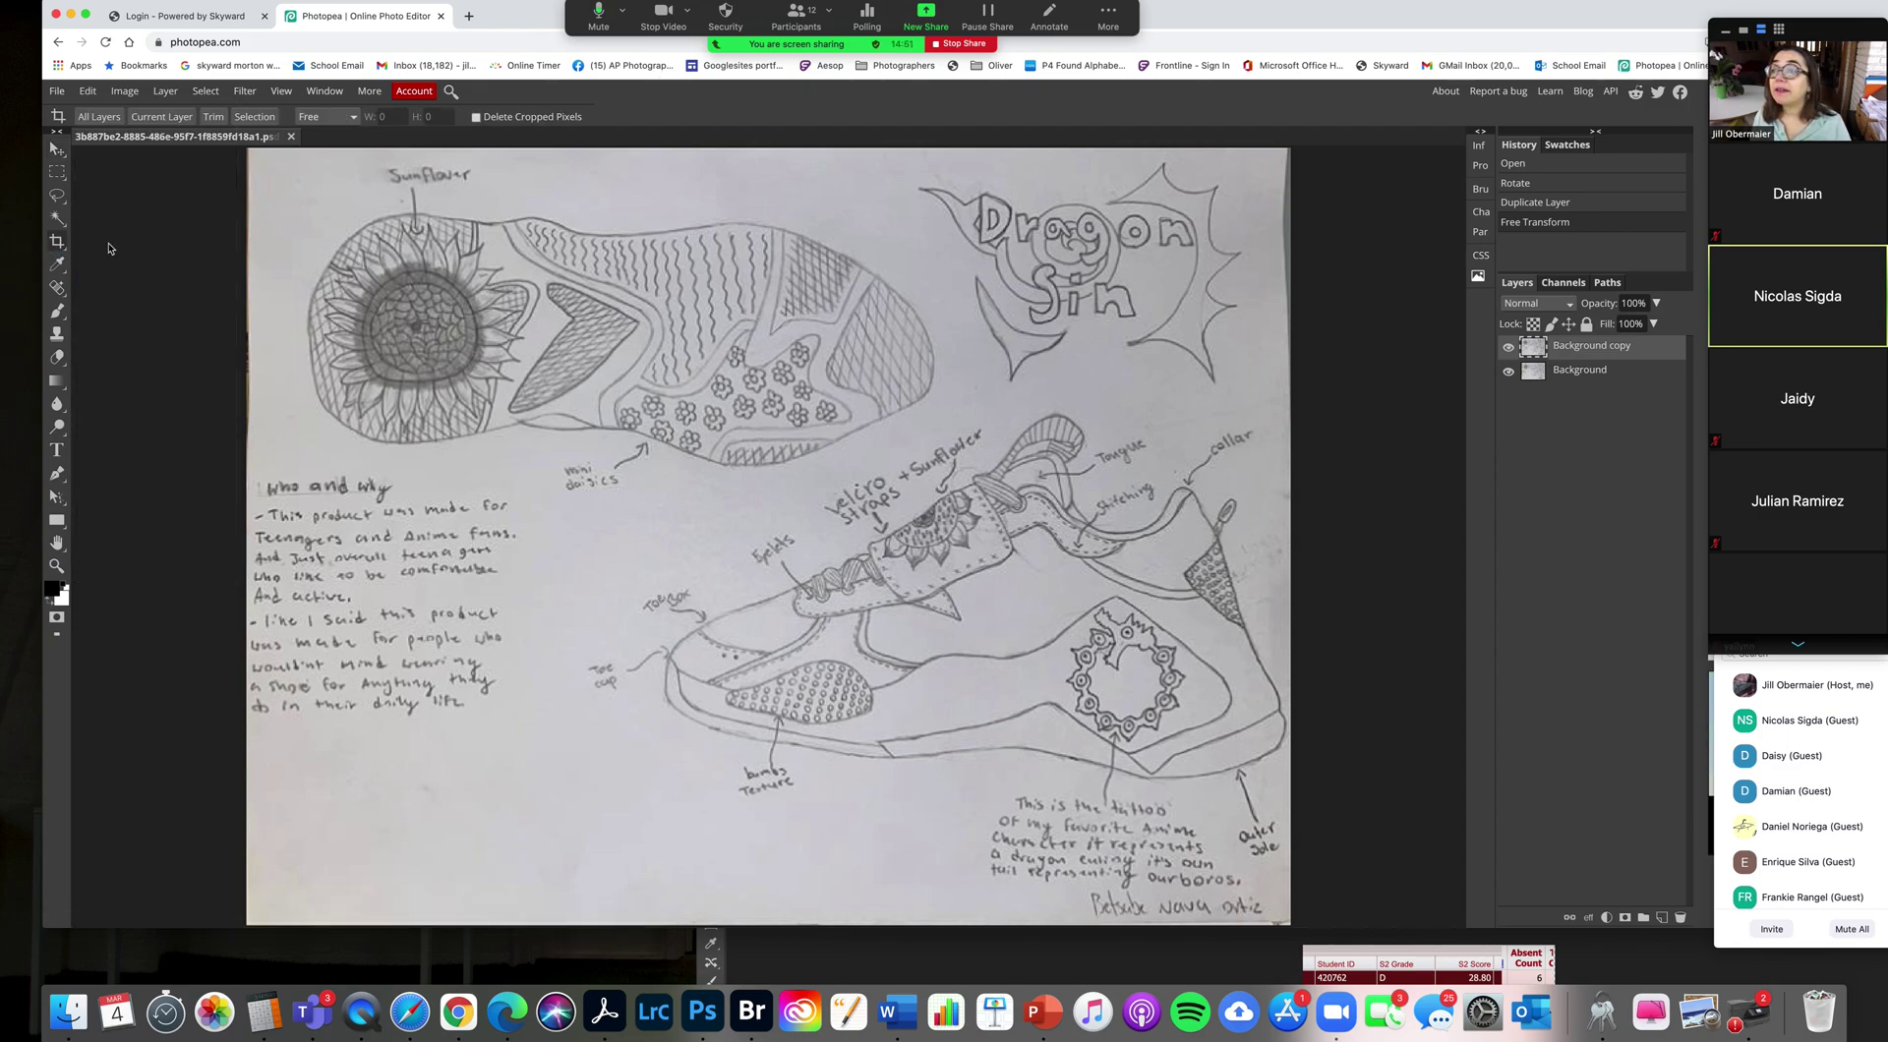
right_click(58, 240)
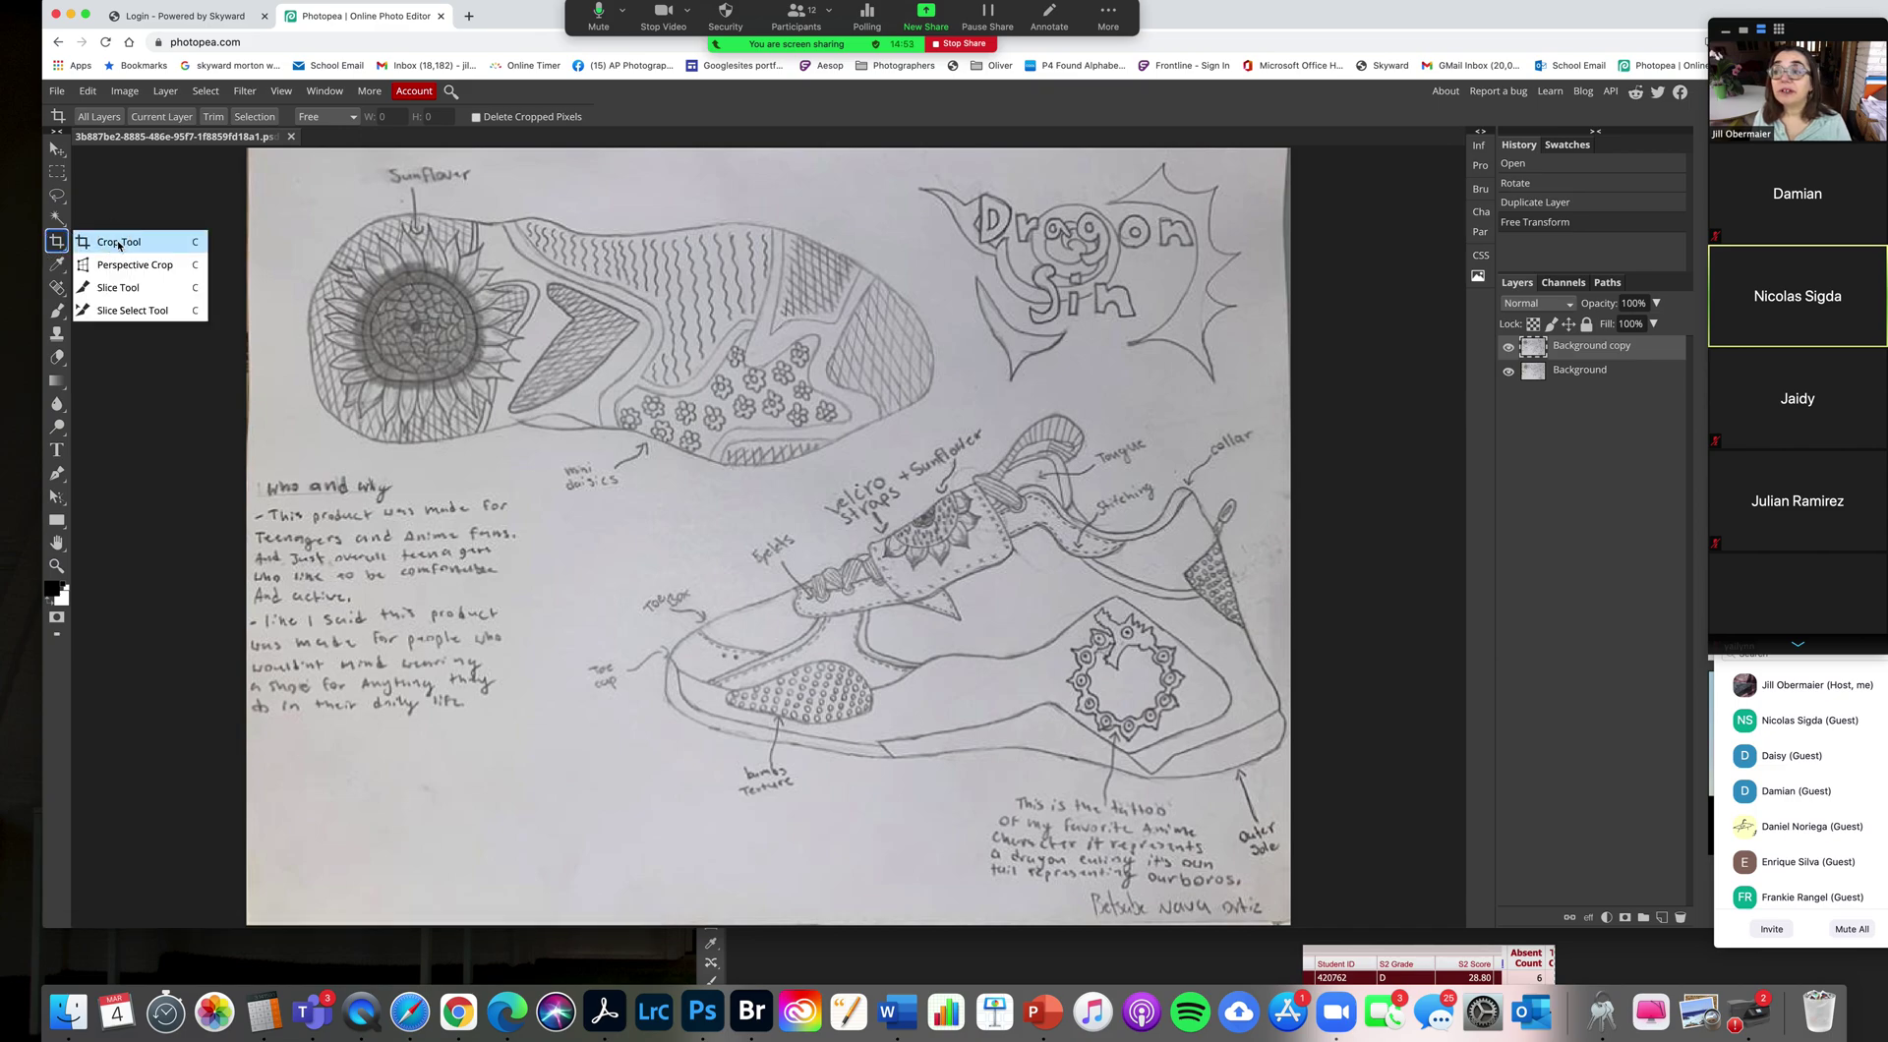
left_click(163, 246)
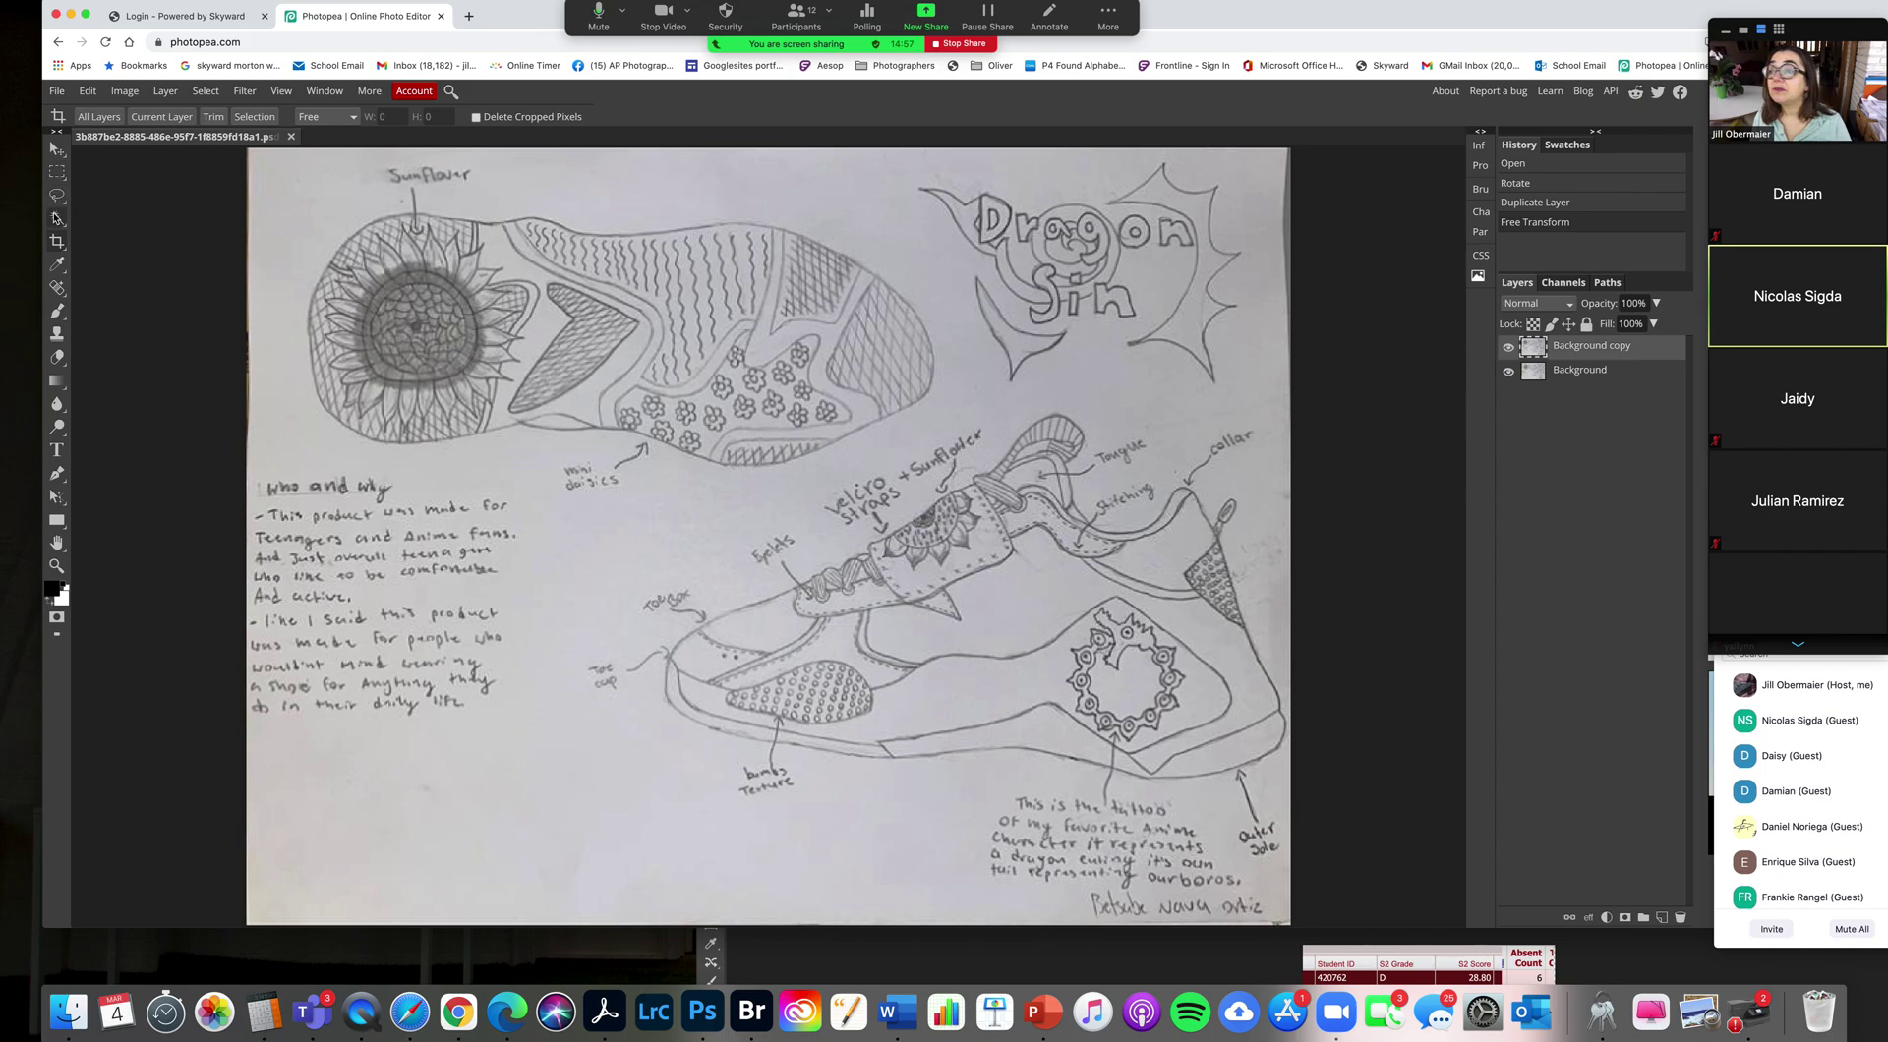
right_click(57, 242)
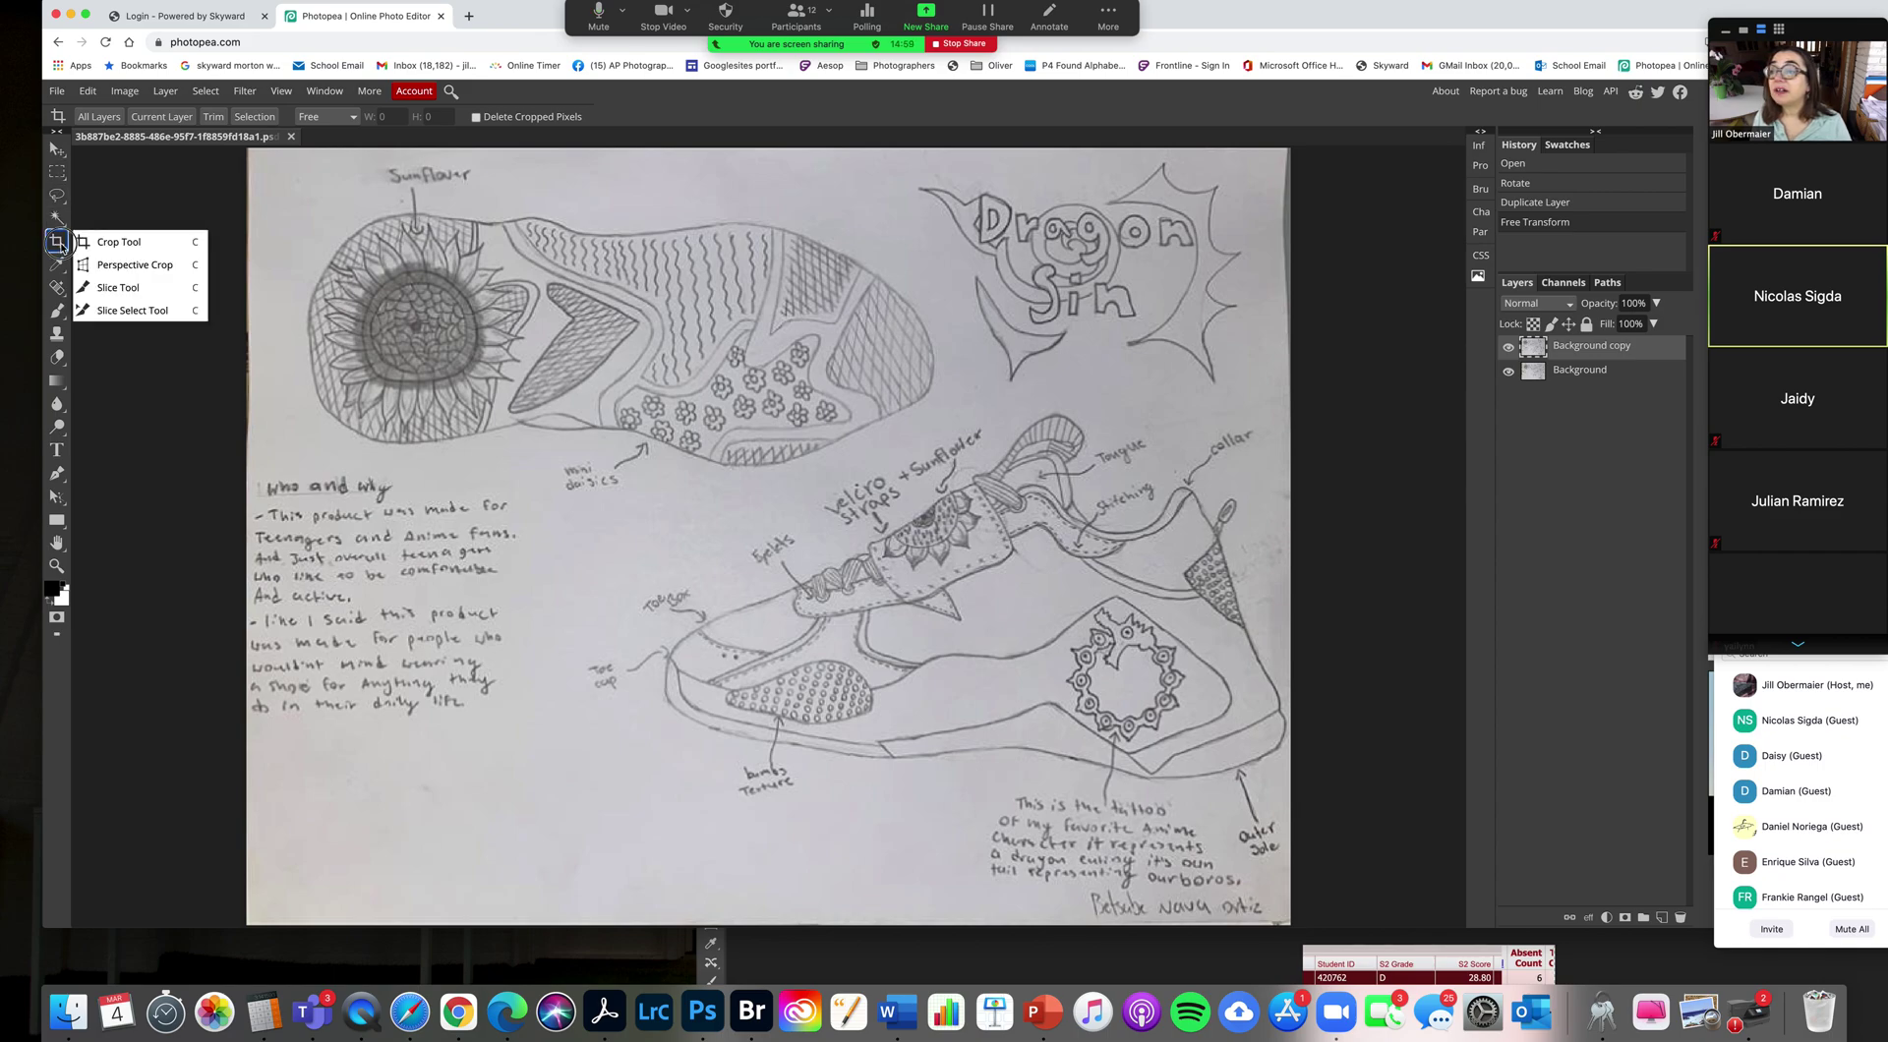
left_click(118, 243)
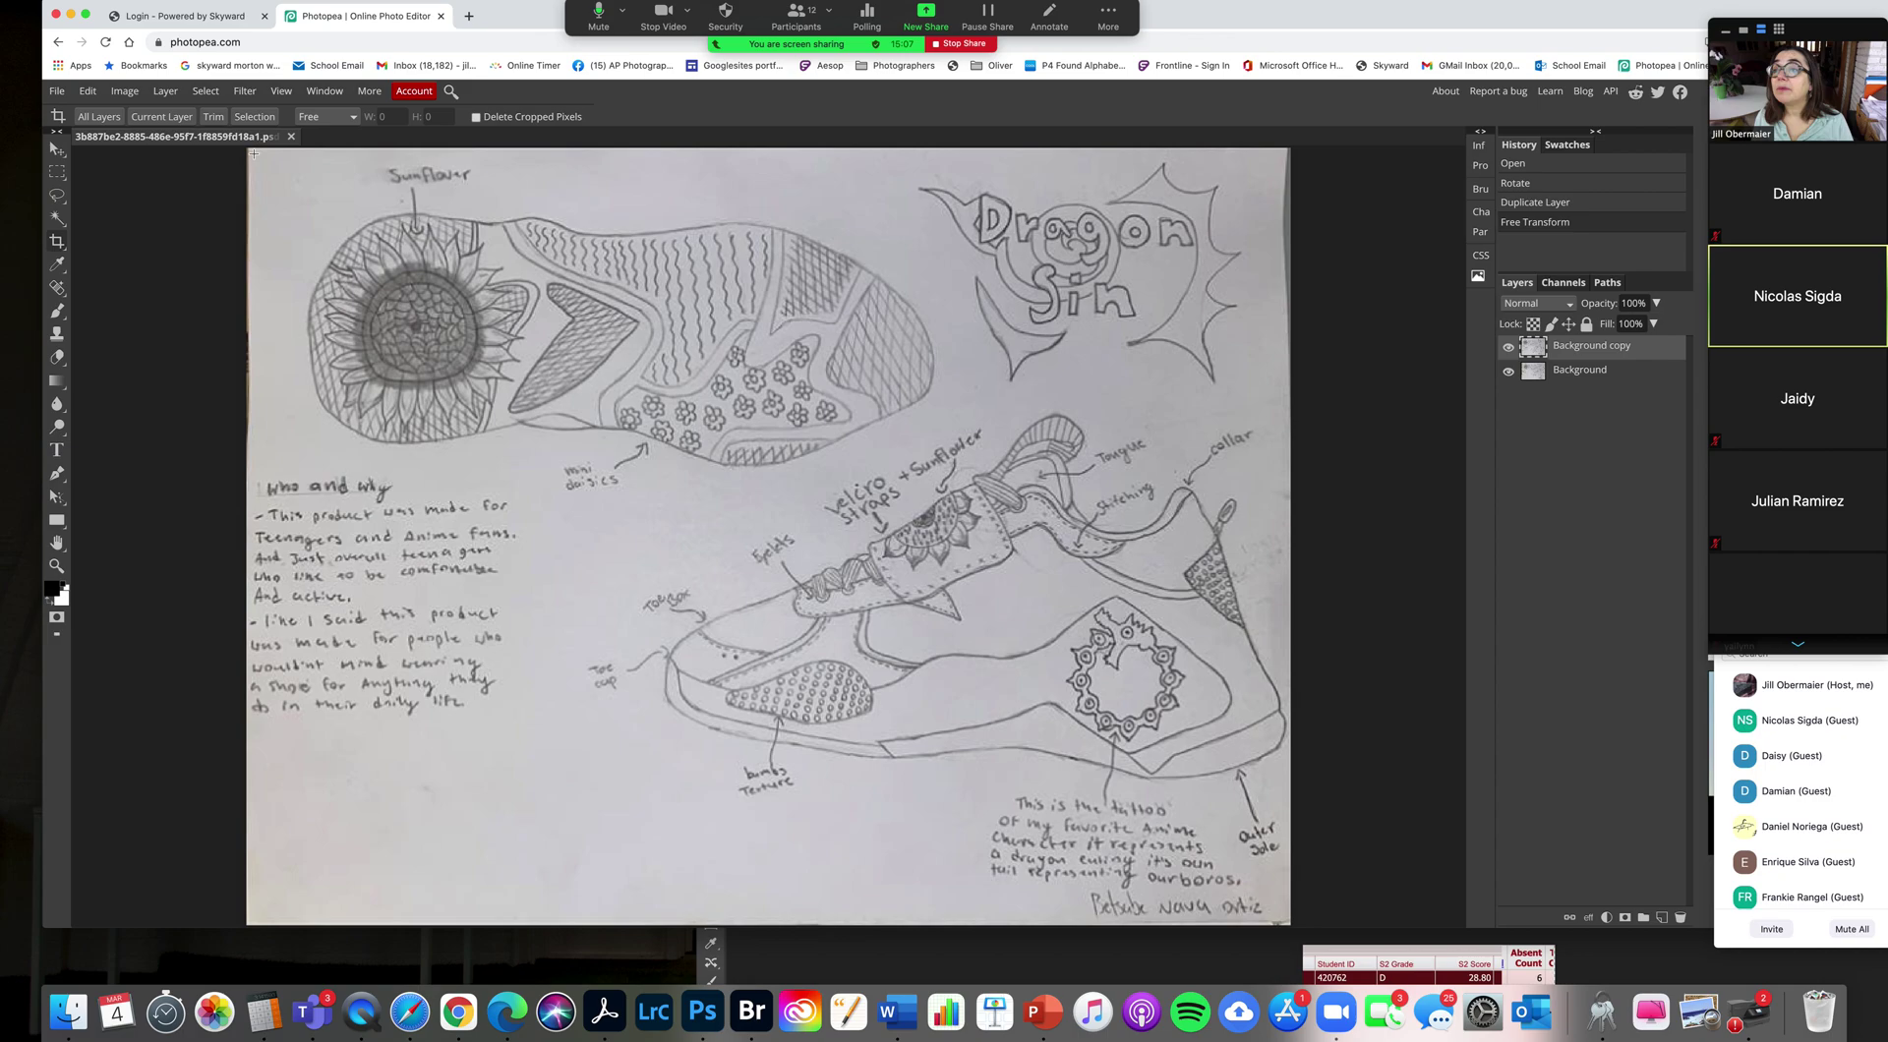
left_click(353, 120)
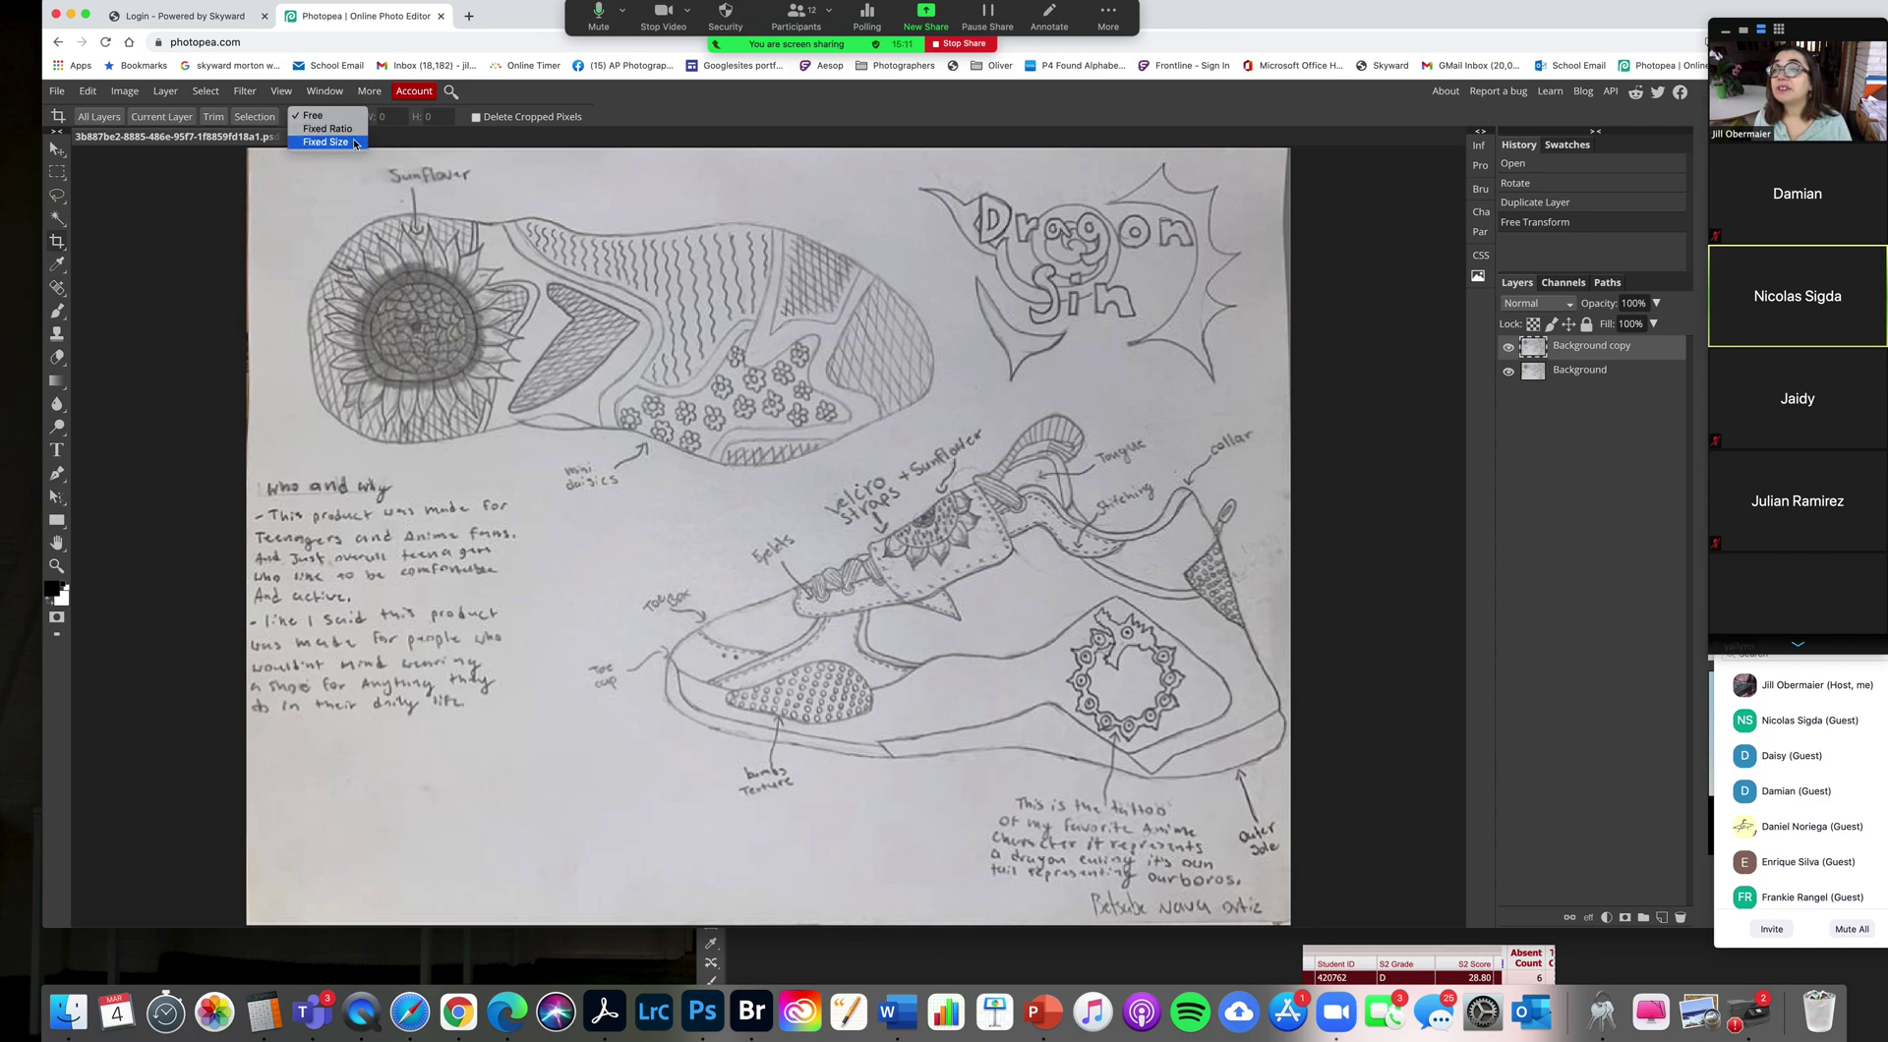
left_click(353, 116)
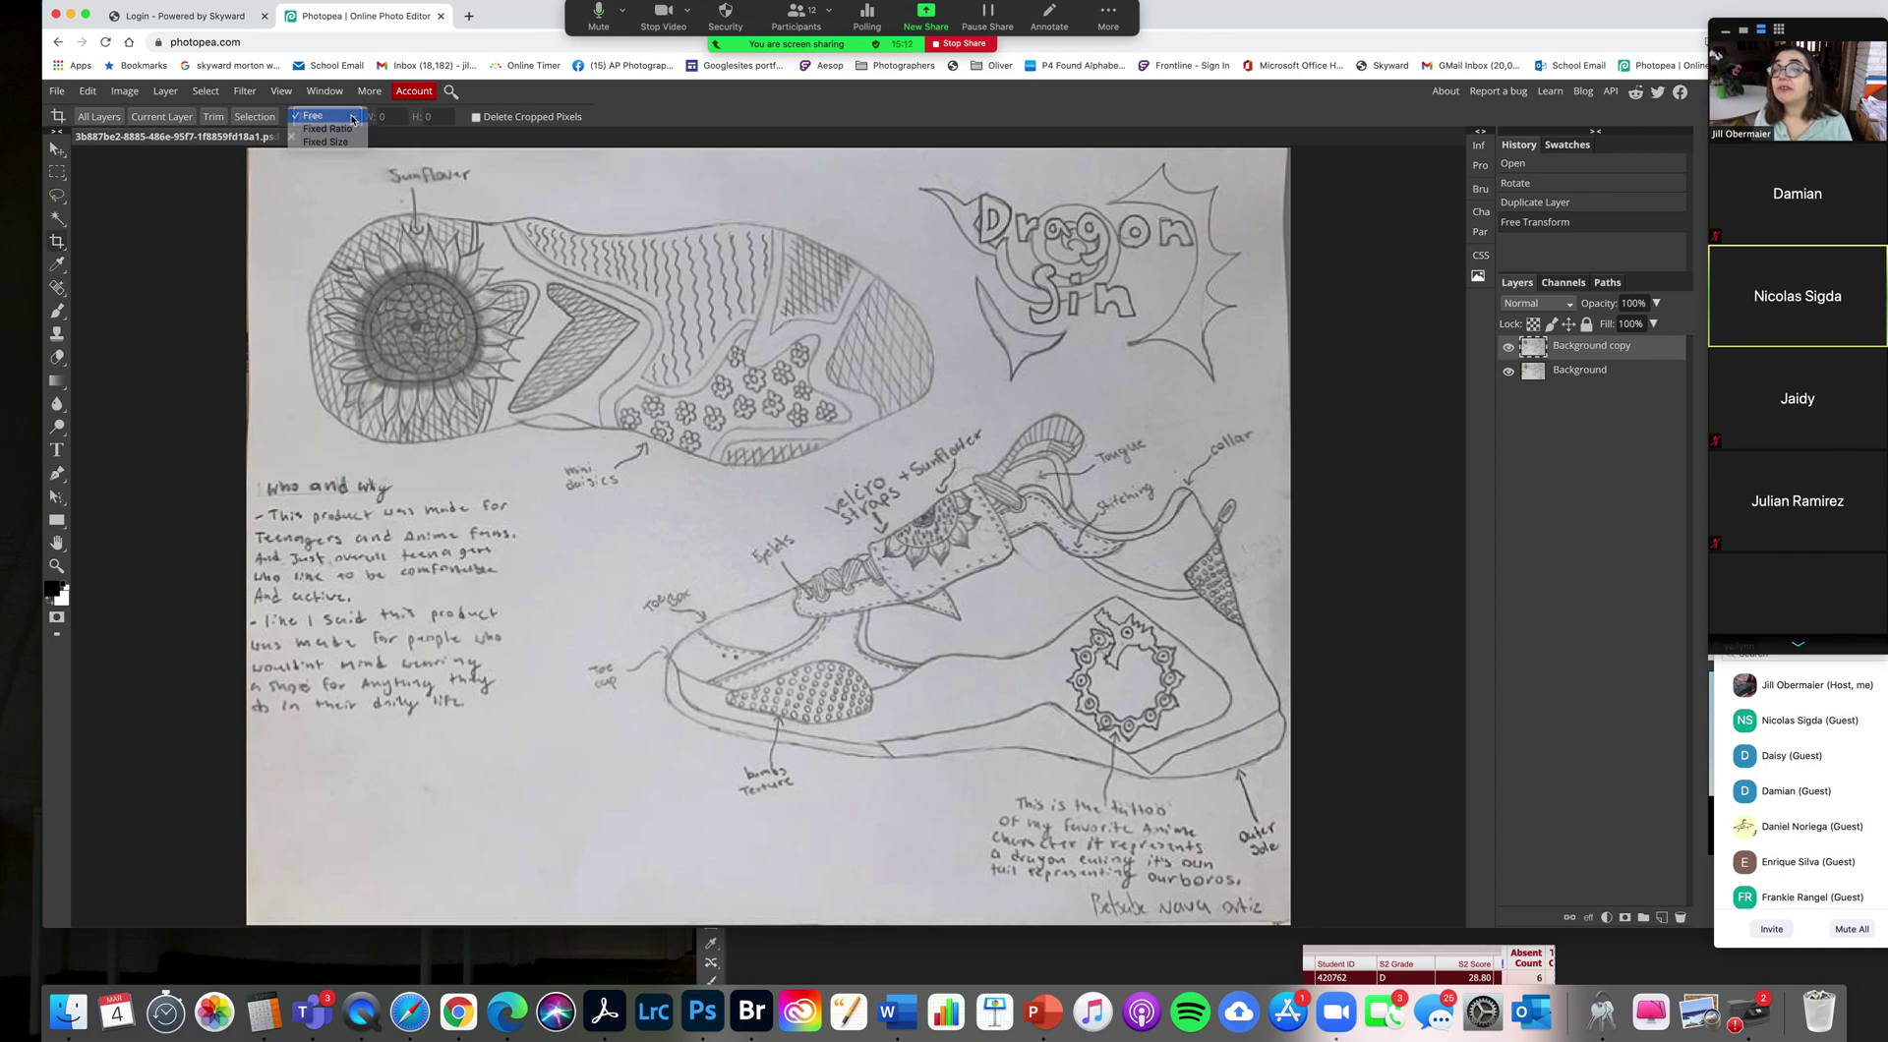
left_click(253, 156)
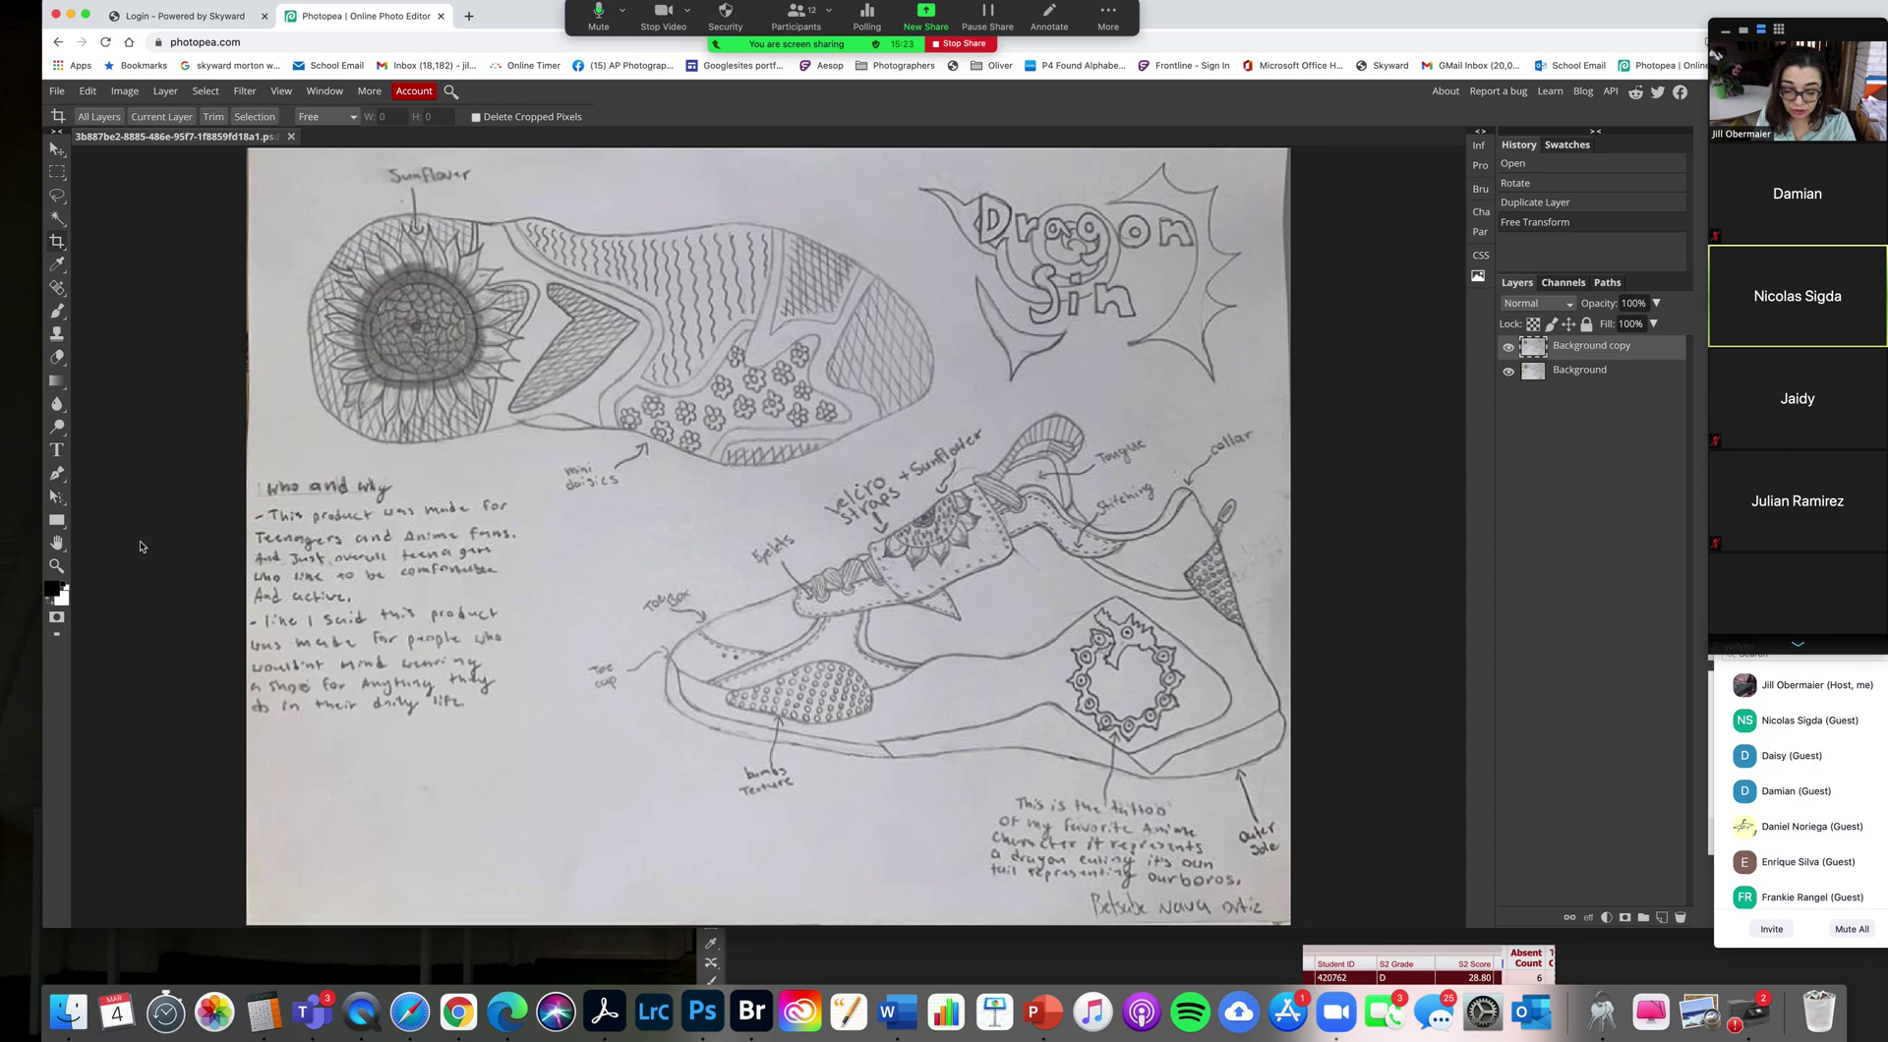
key("super+minus")
key("super+minus")
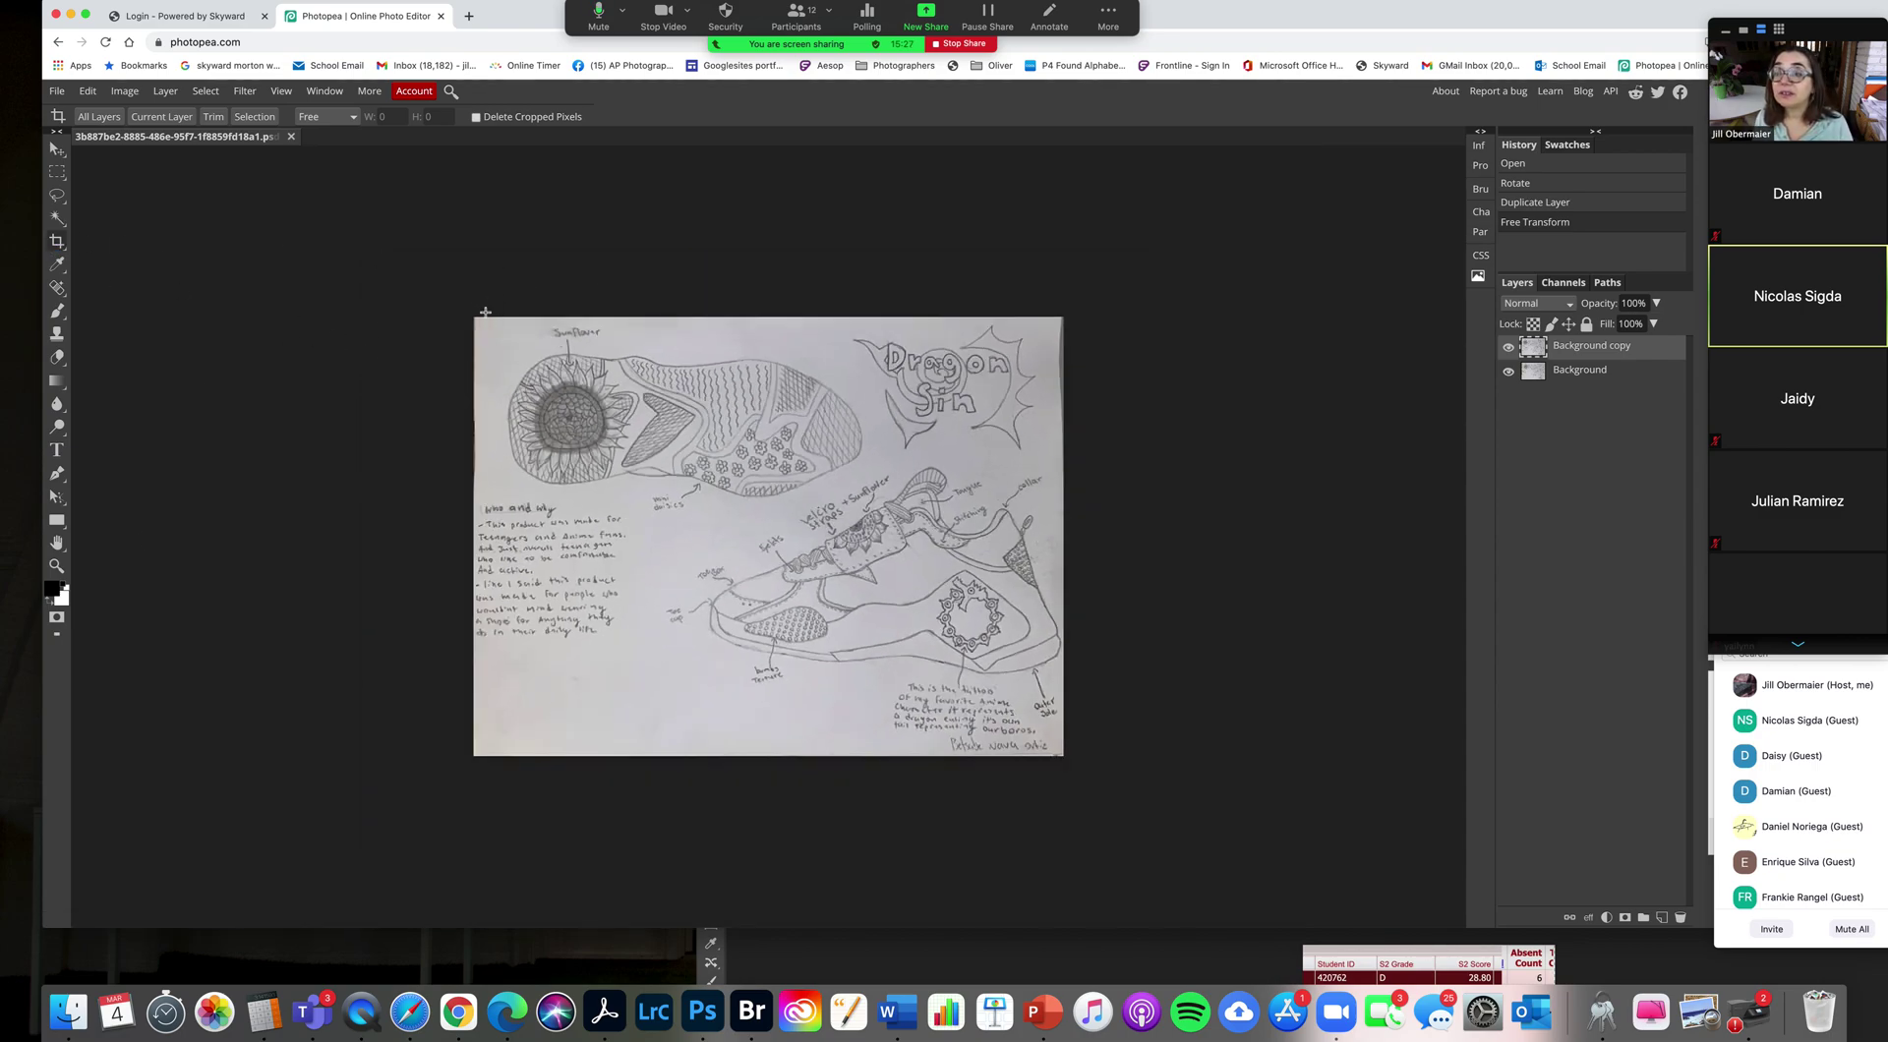
left_click_drag(472, 316, 1092, 704)
left_click(621, 119)
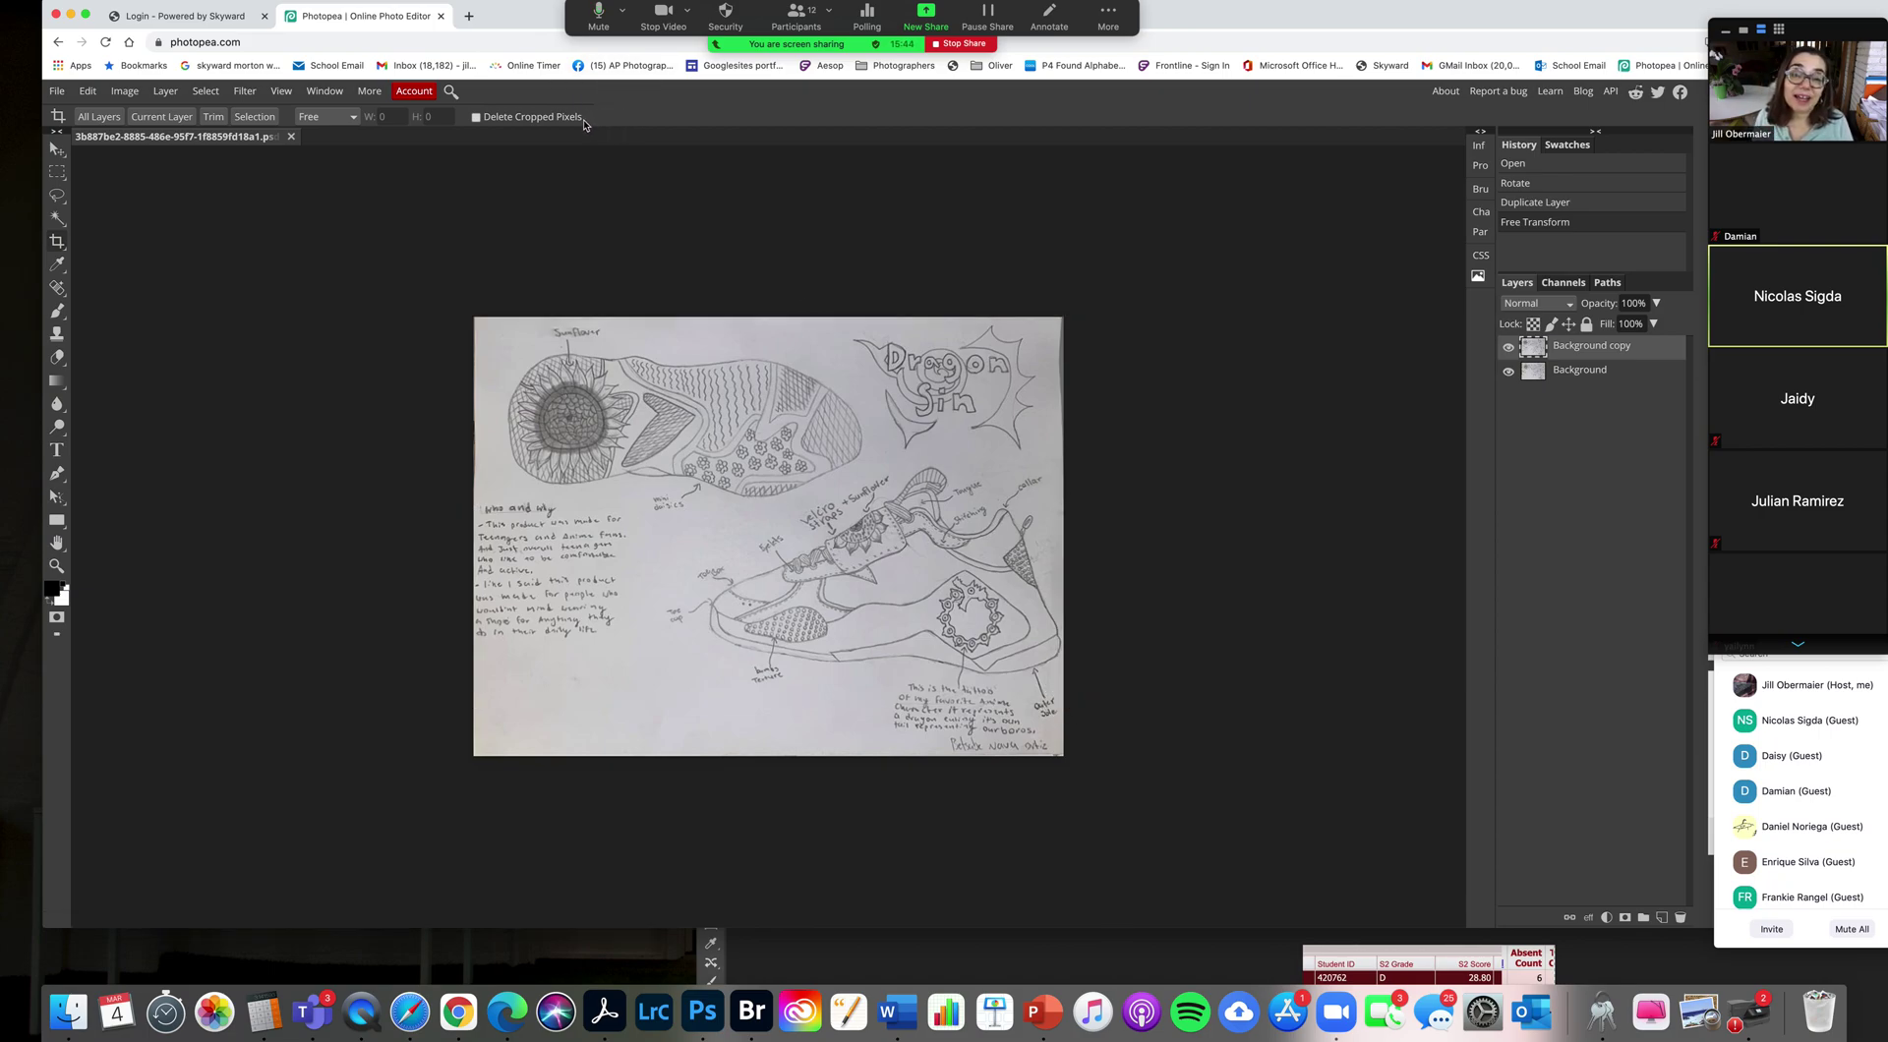
Step: Sample the light grey paper colour near the drawing's upper-right corner as the foreground colour with the Eyedropper
left_click(57, 263)
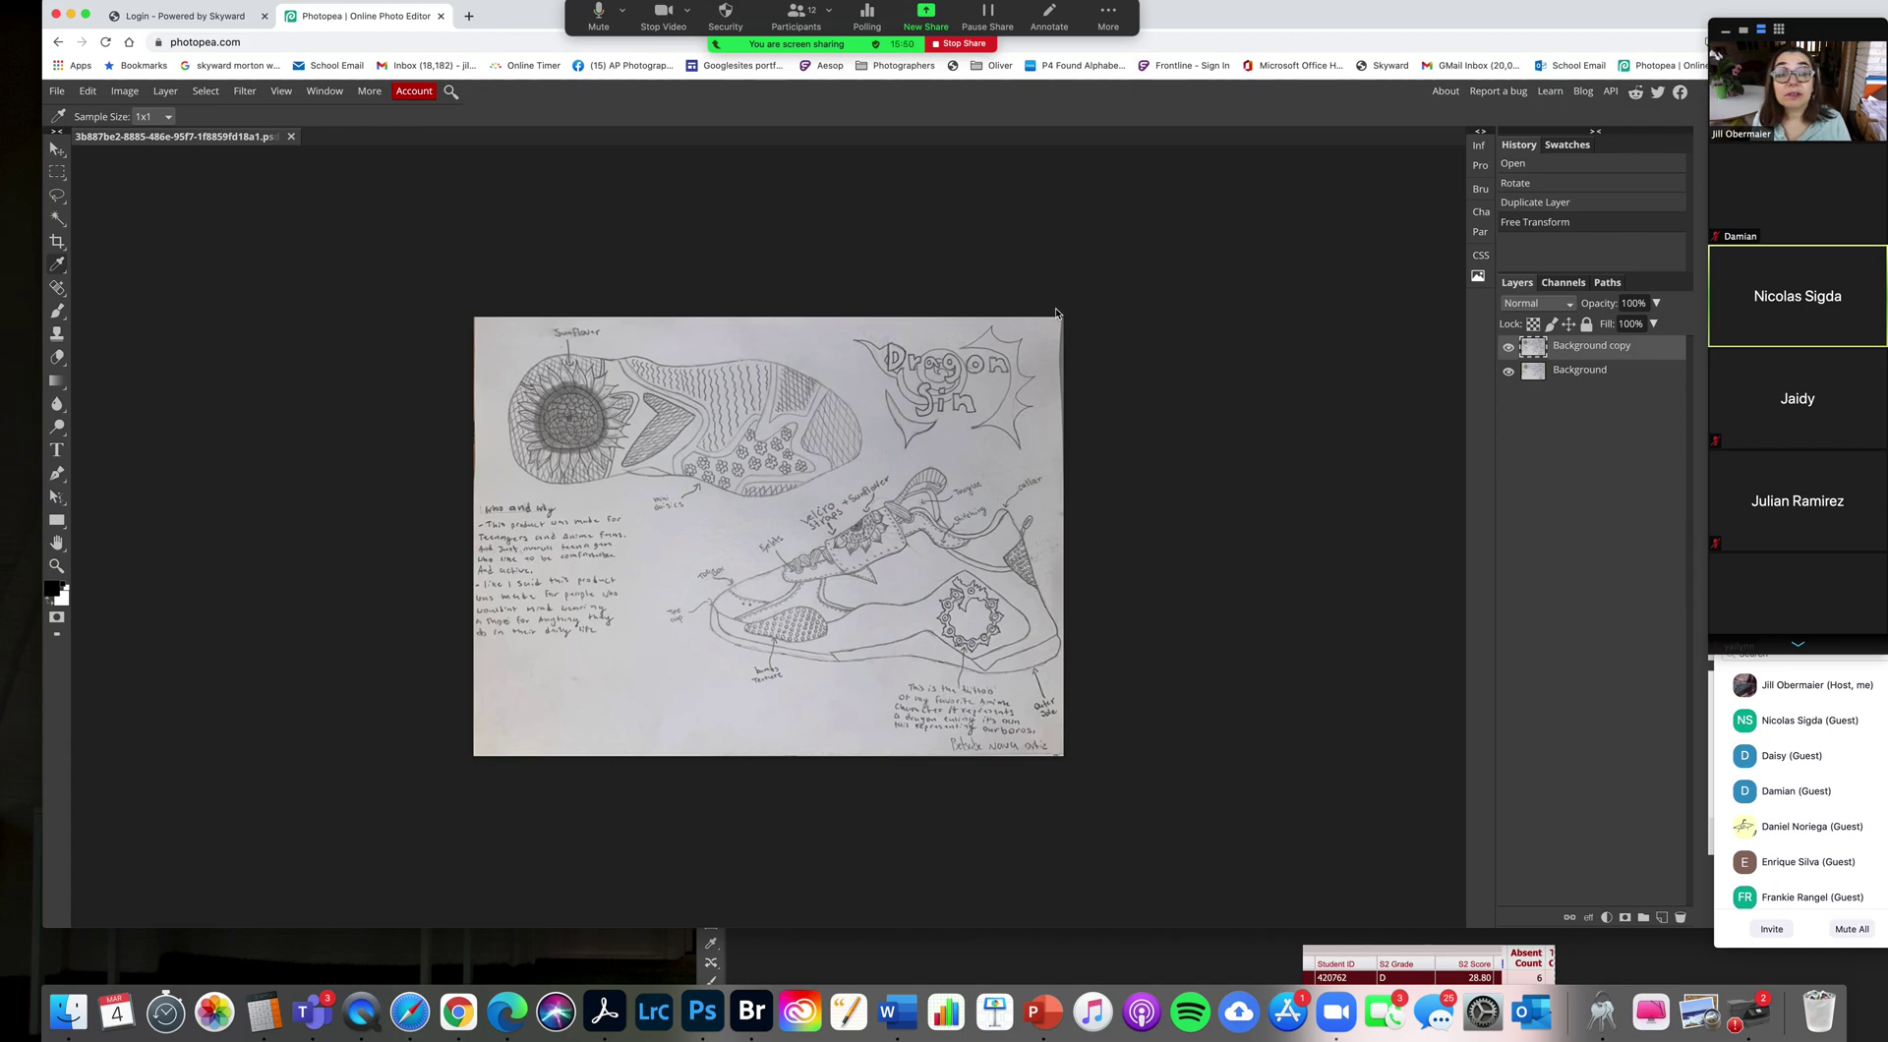
left_click(1045, 339)
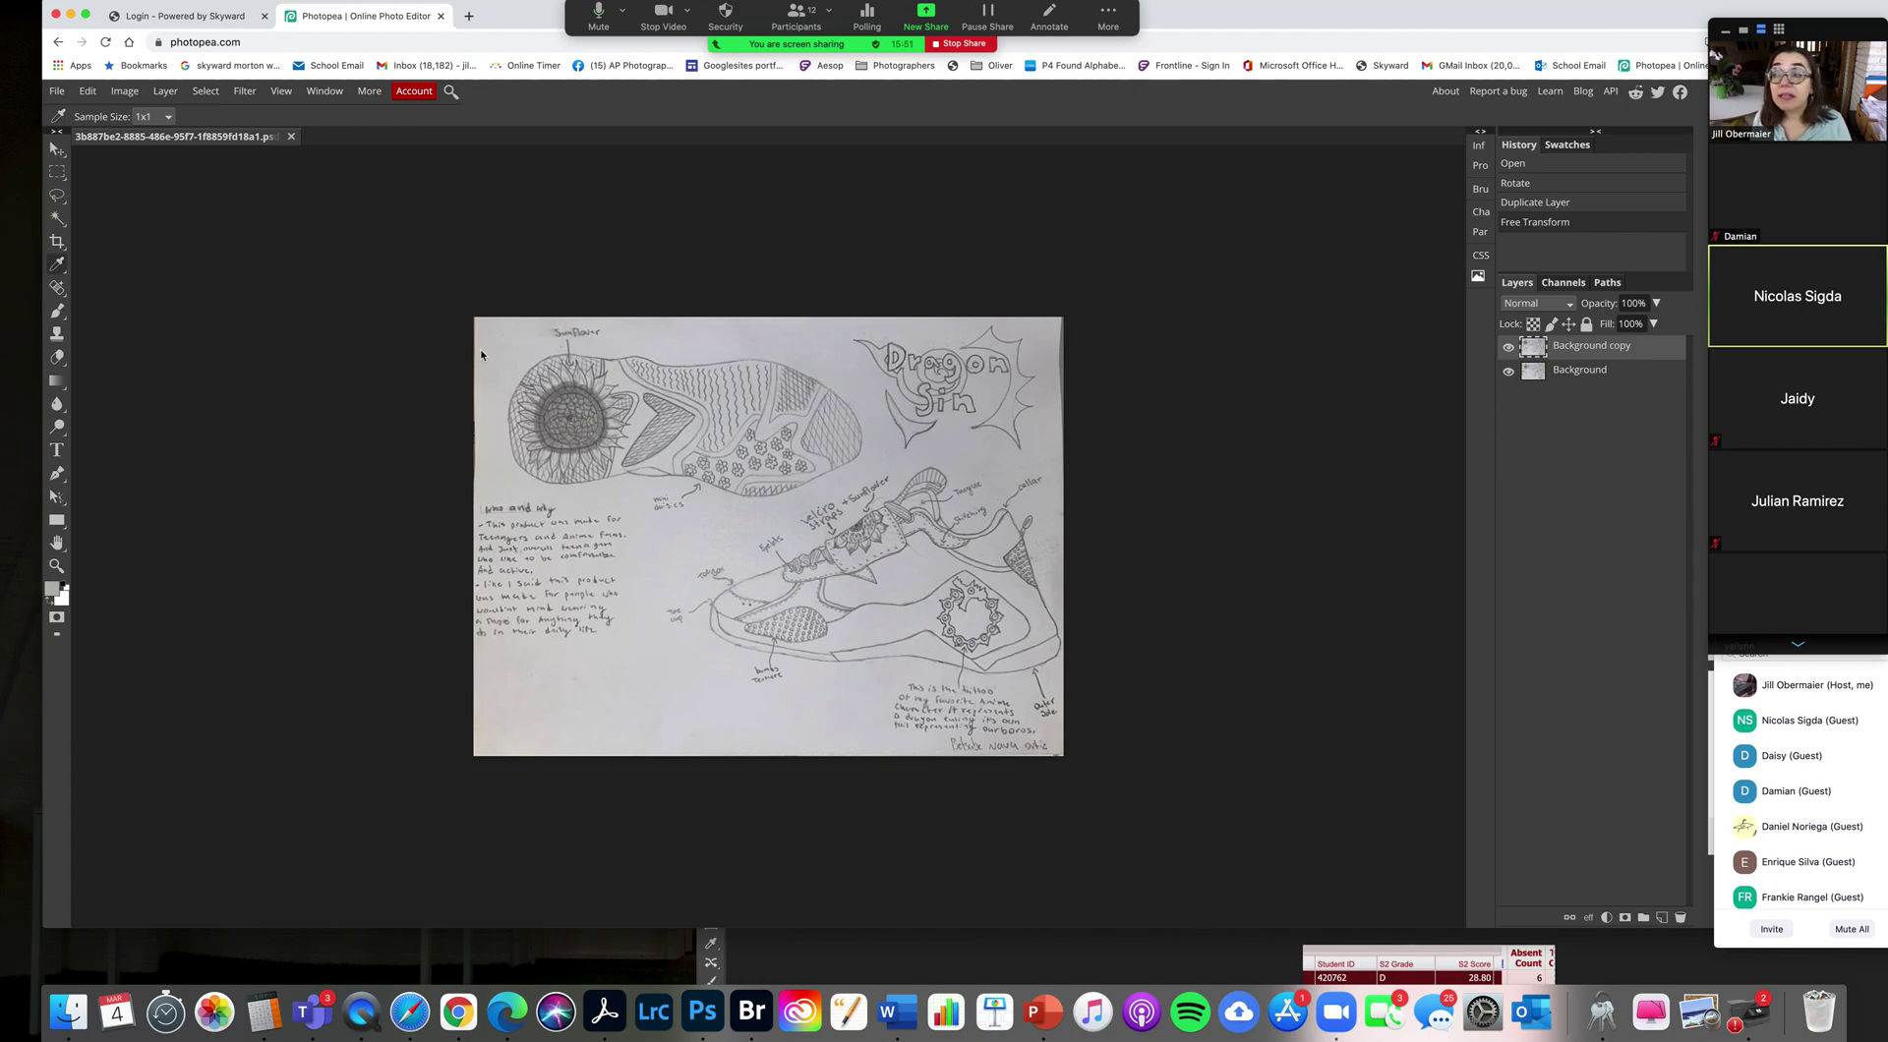
right_click(58, 265)
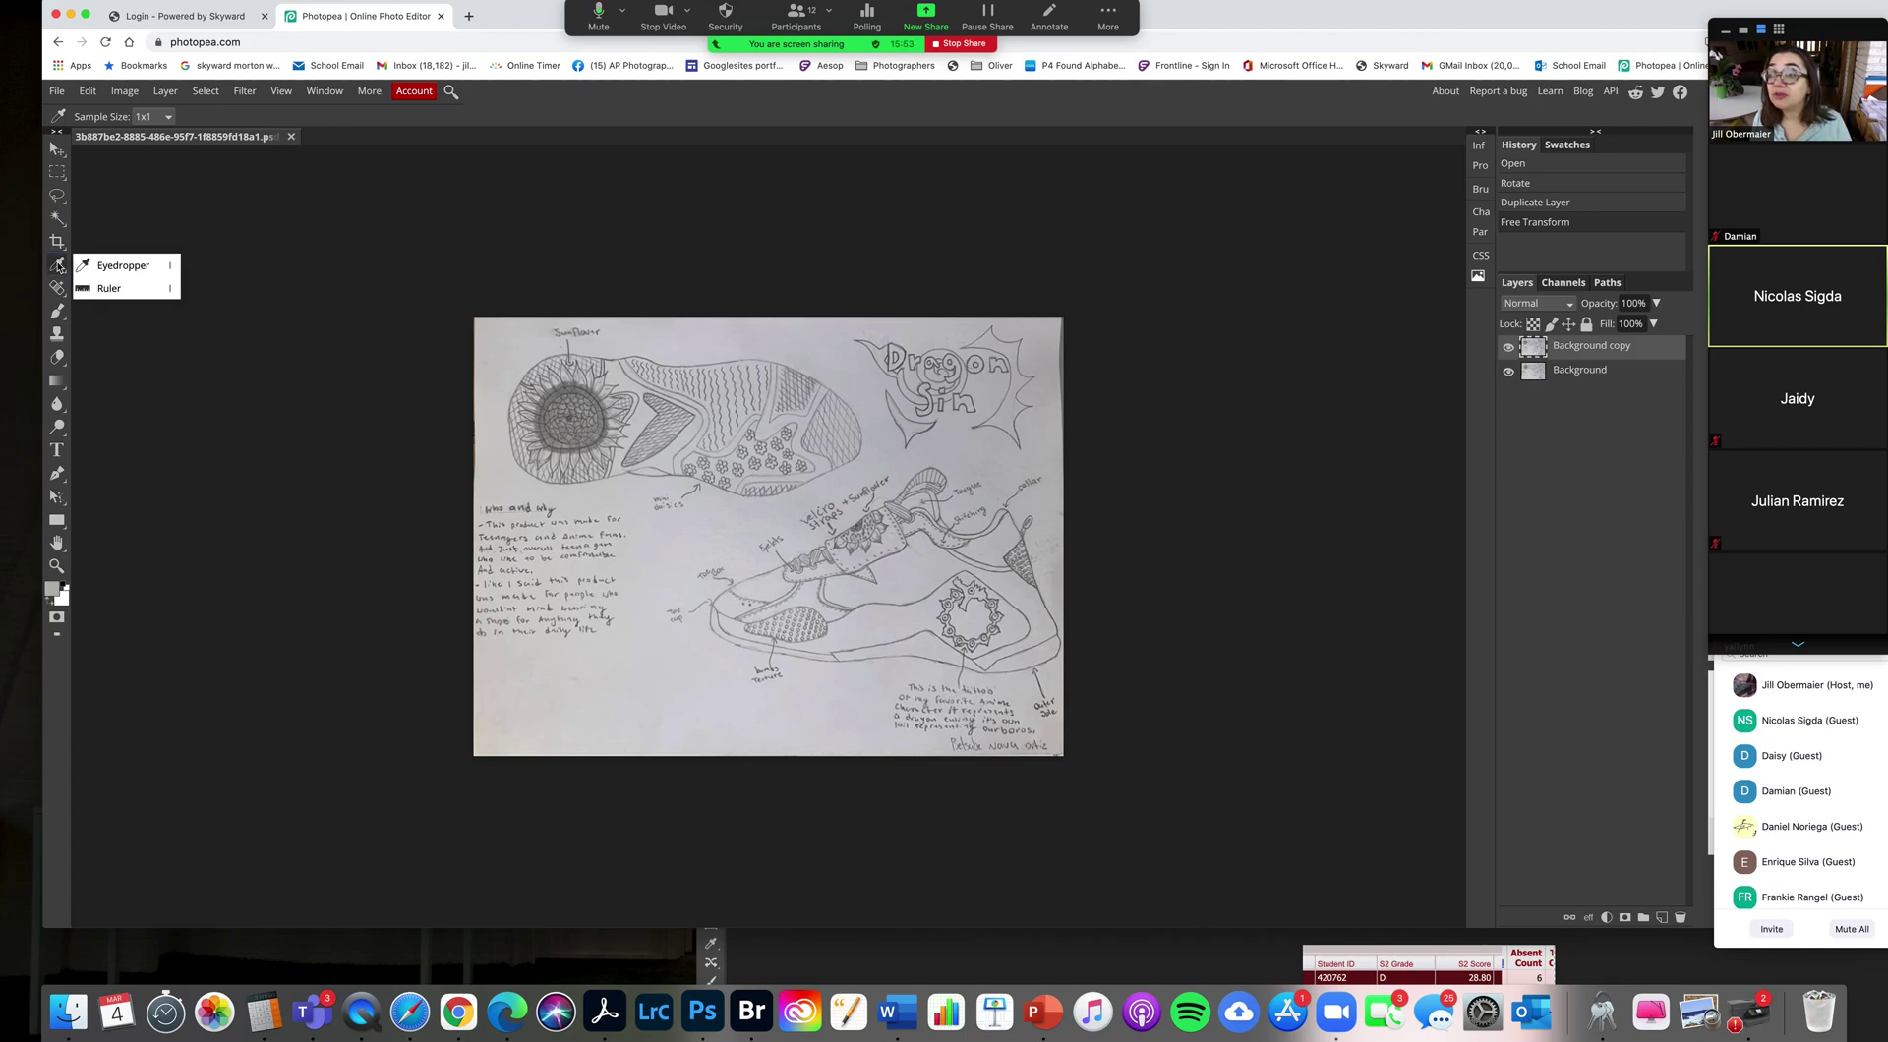
left_click(128, 268)
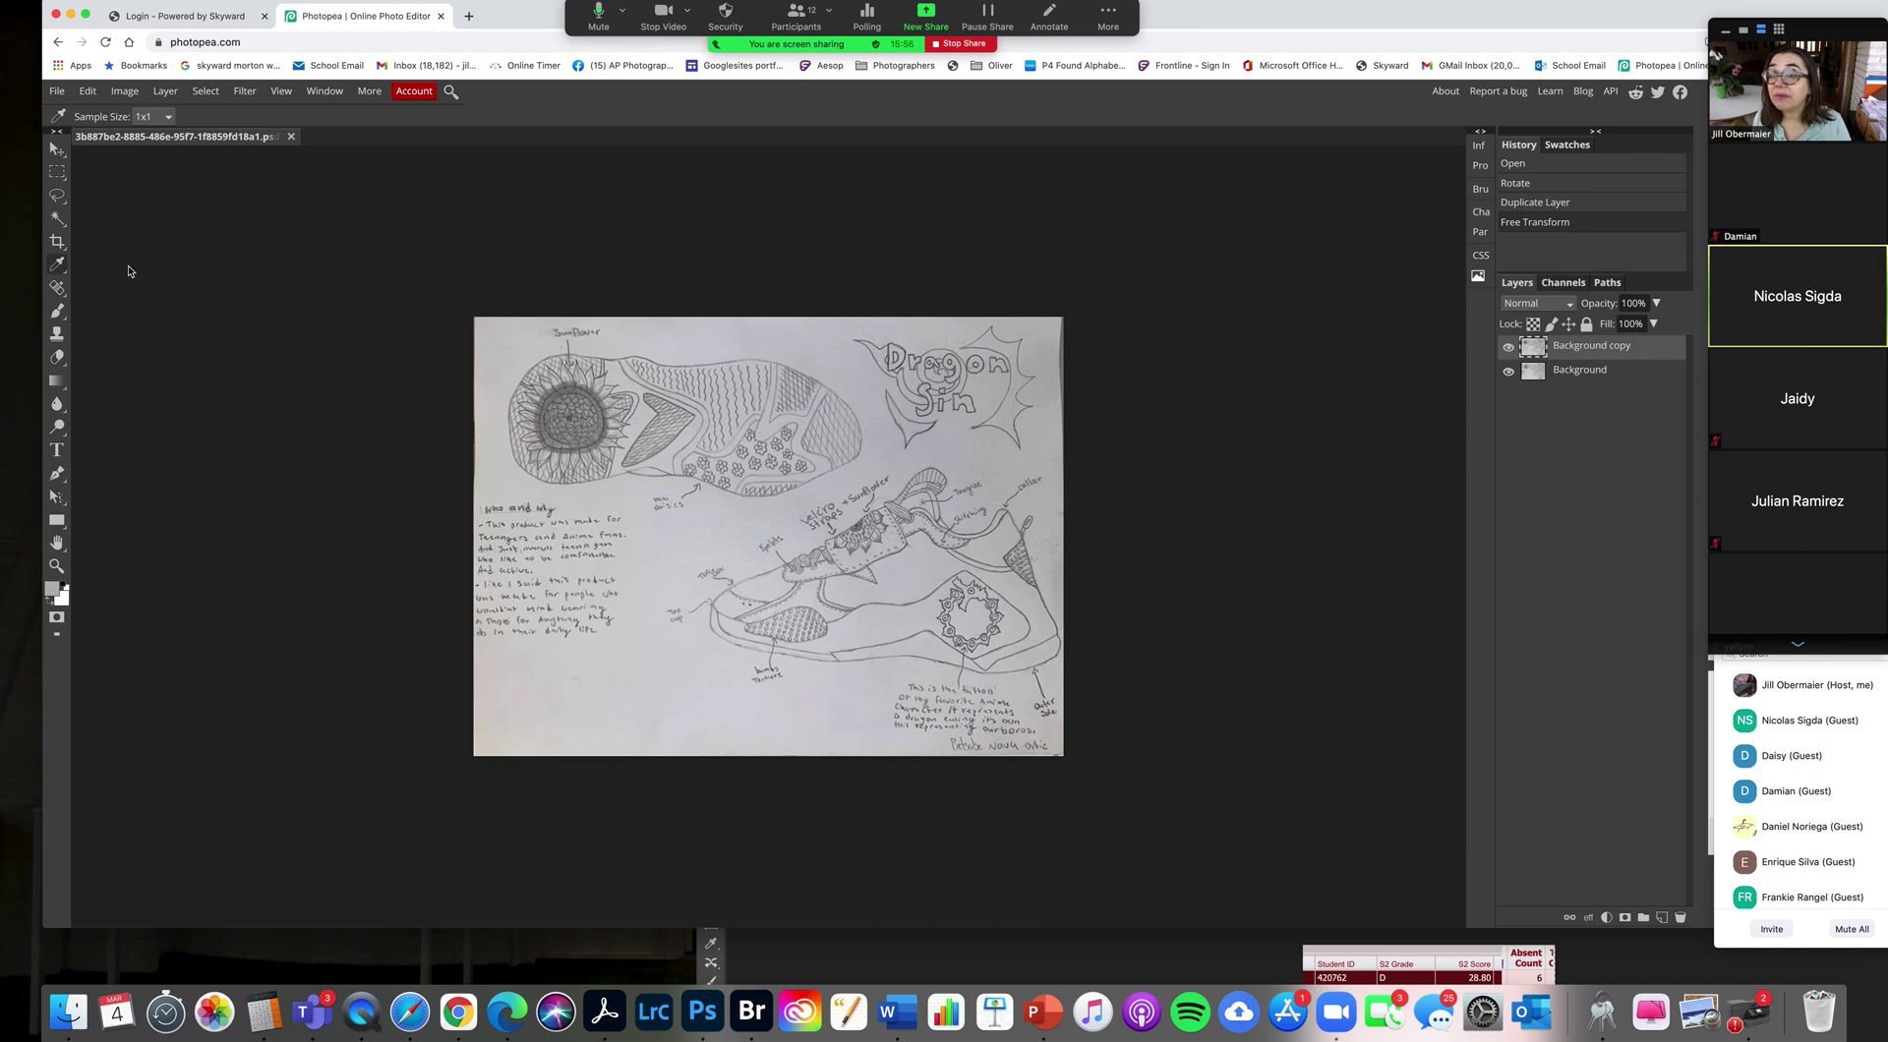
left_click(574, 417)
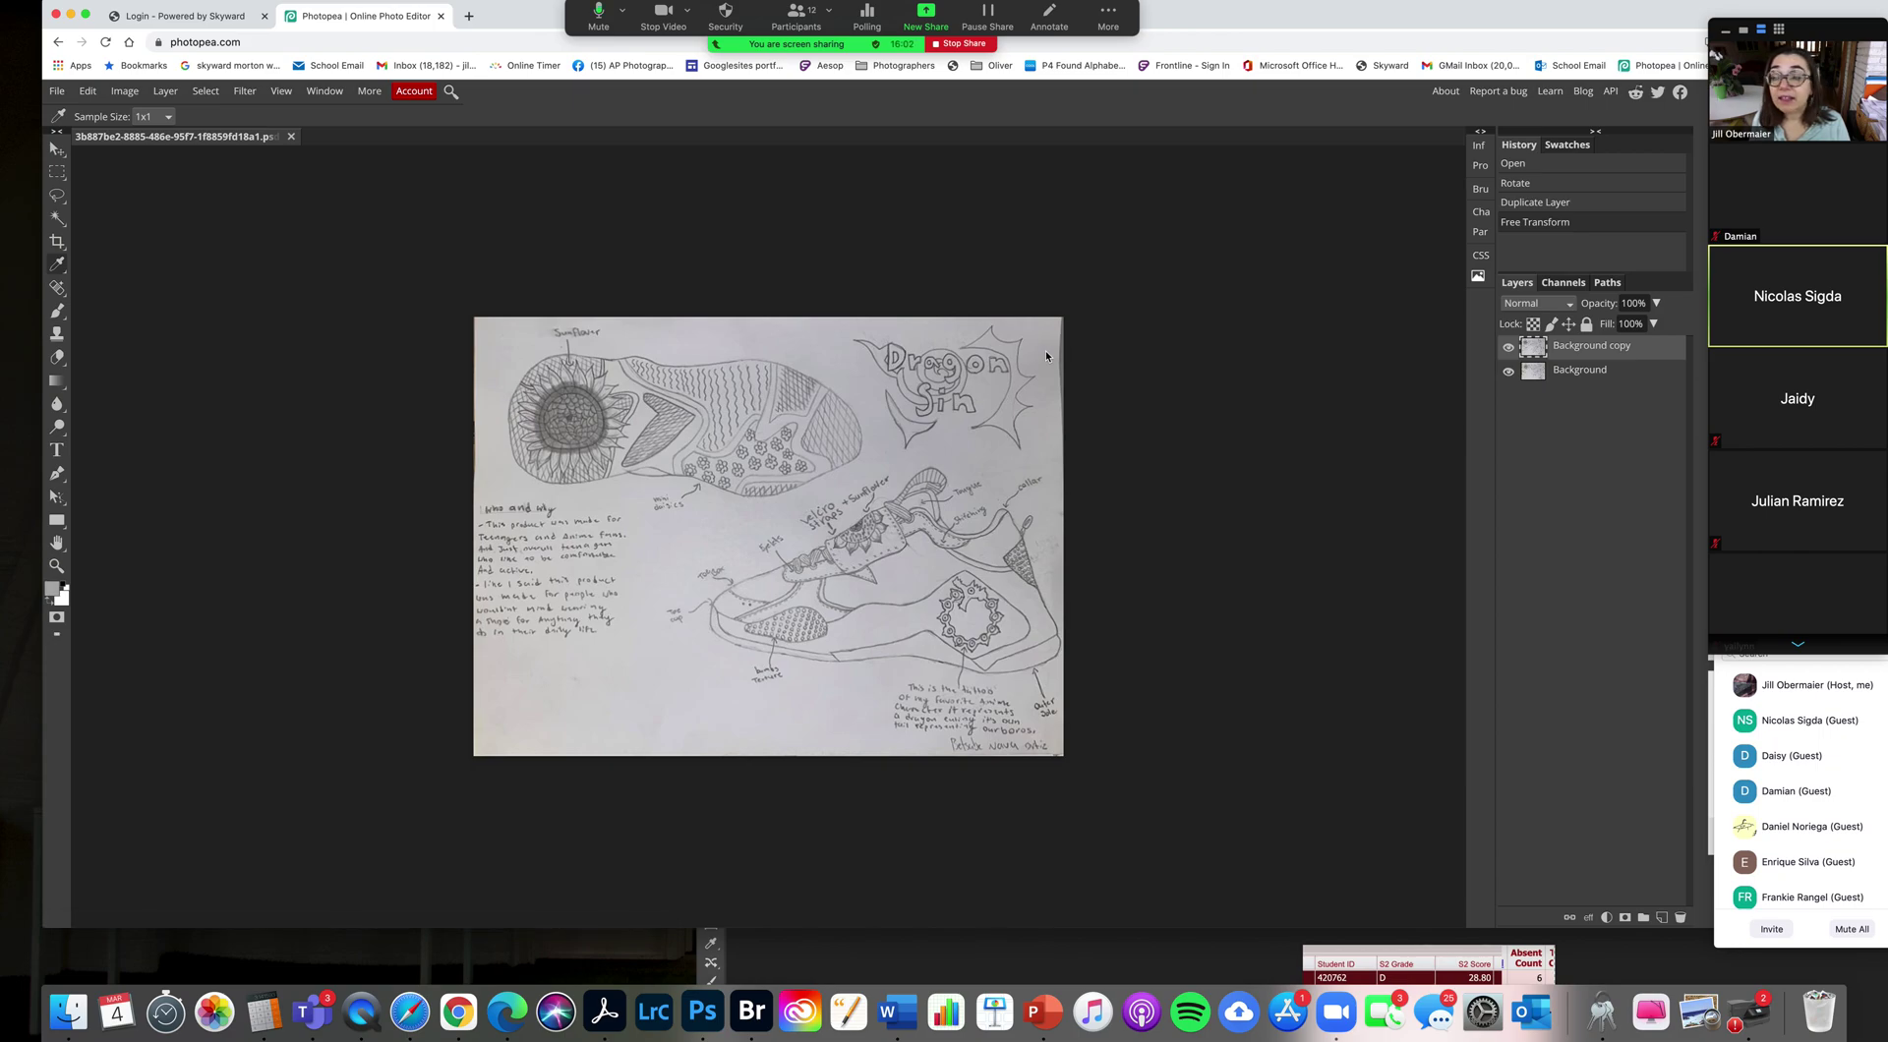
left_click(57, 312)
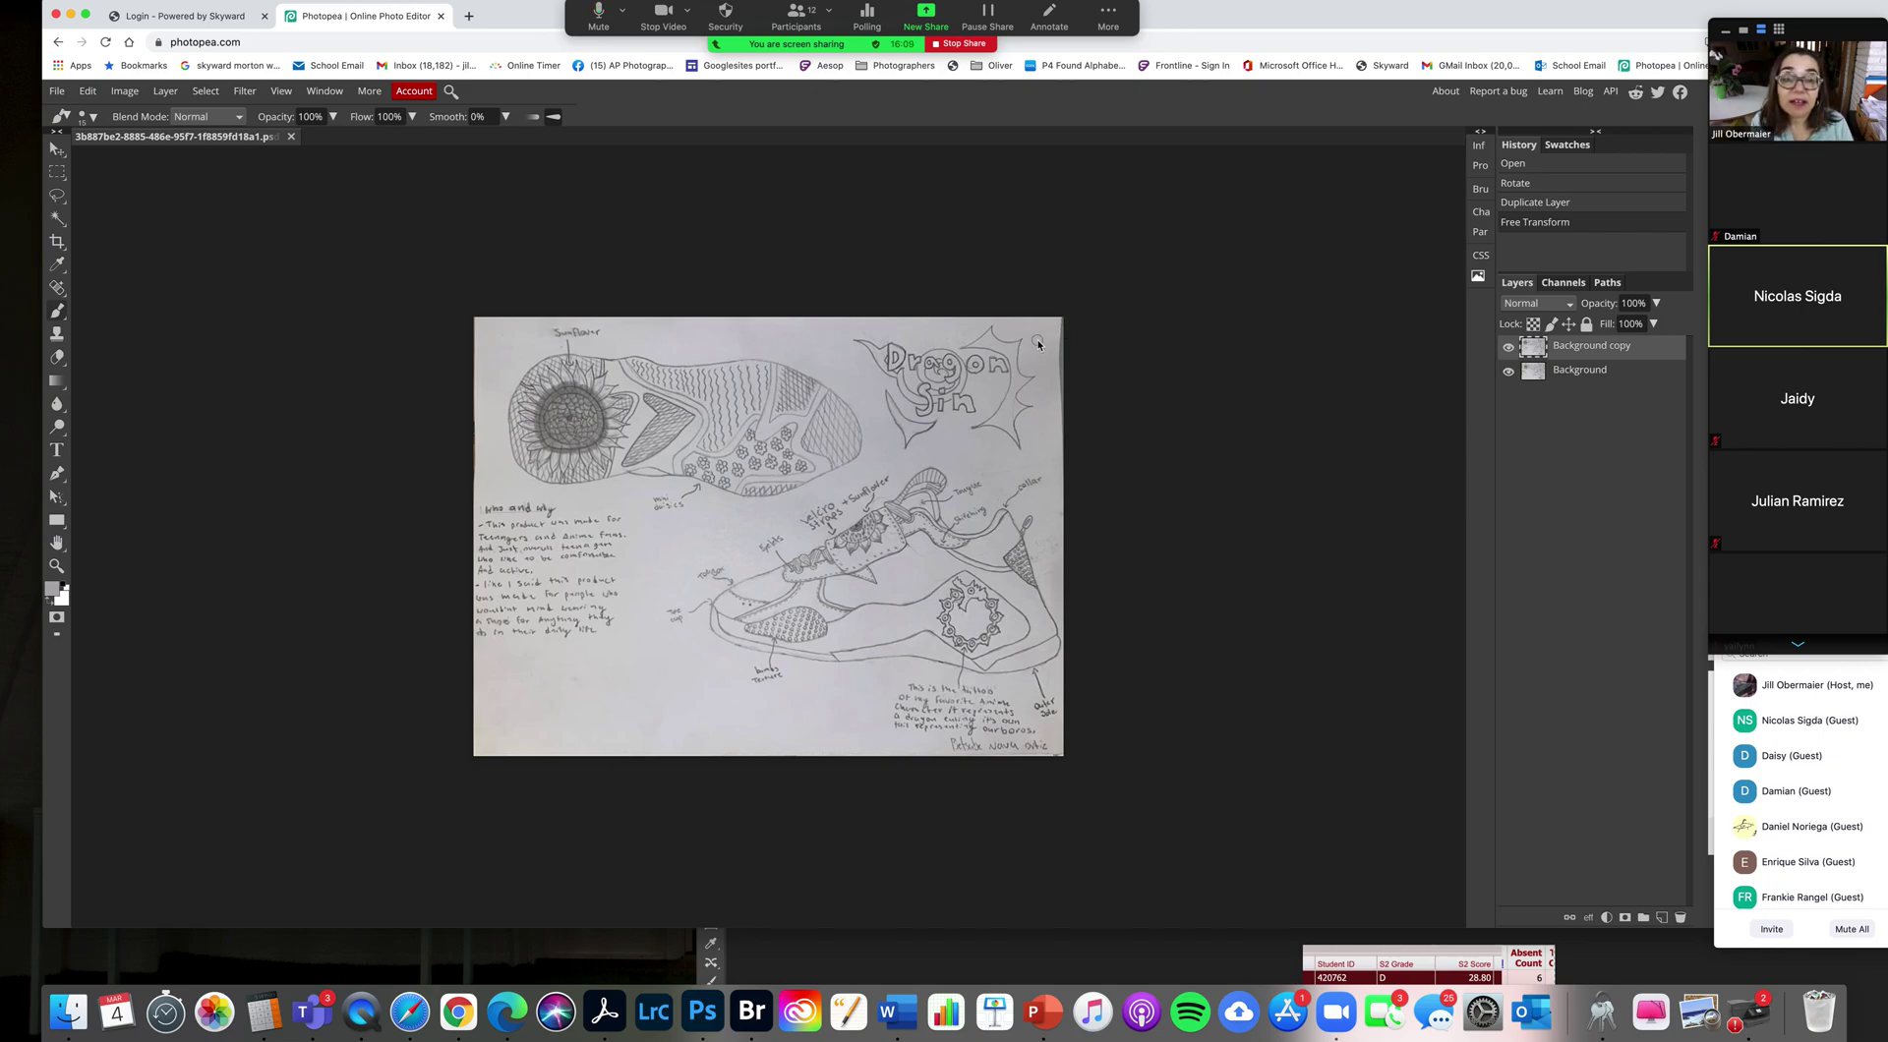
left_click(57, 264)
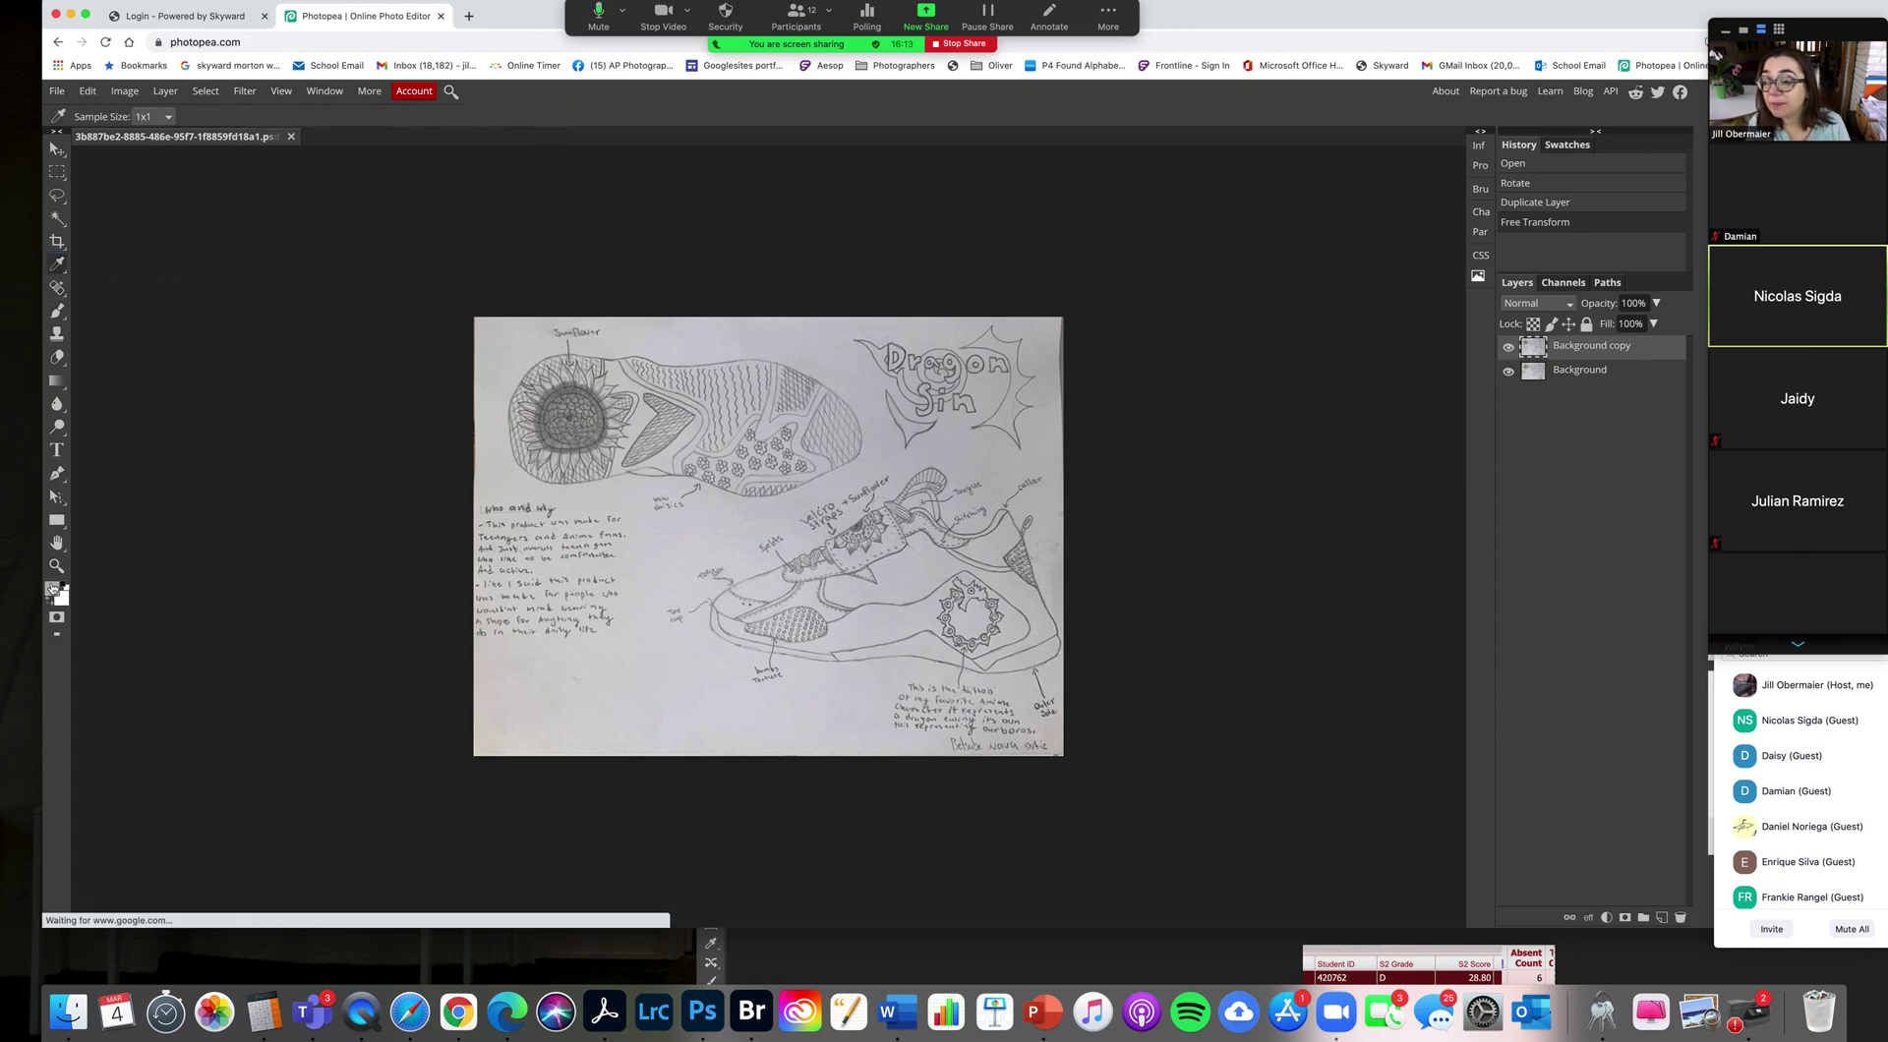
Step: Paint over the dark line along the drawing's upper-right edge in the sampled grey, using a 35 px Brush with 0% hardness
left_click(56, 312)
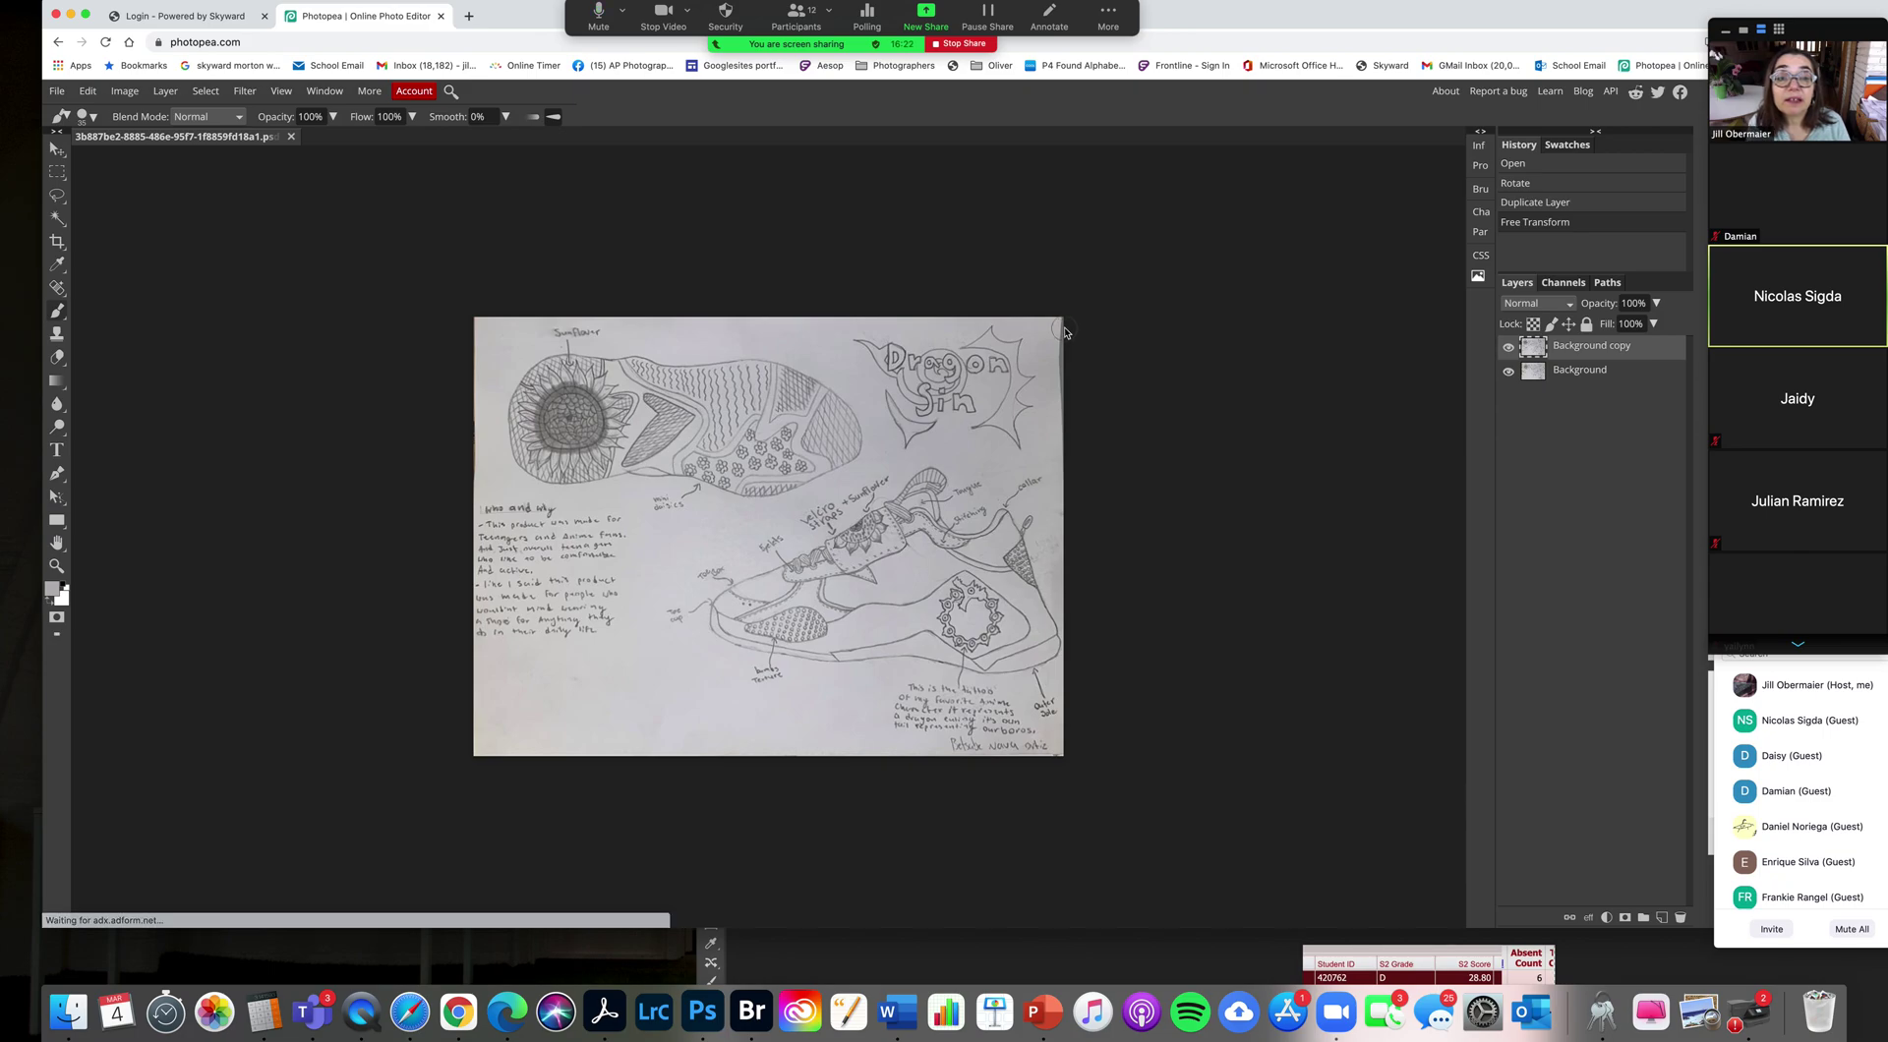
left_click(101, 124)
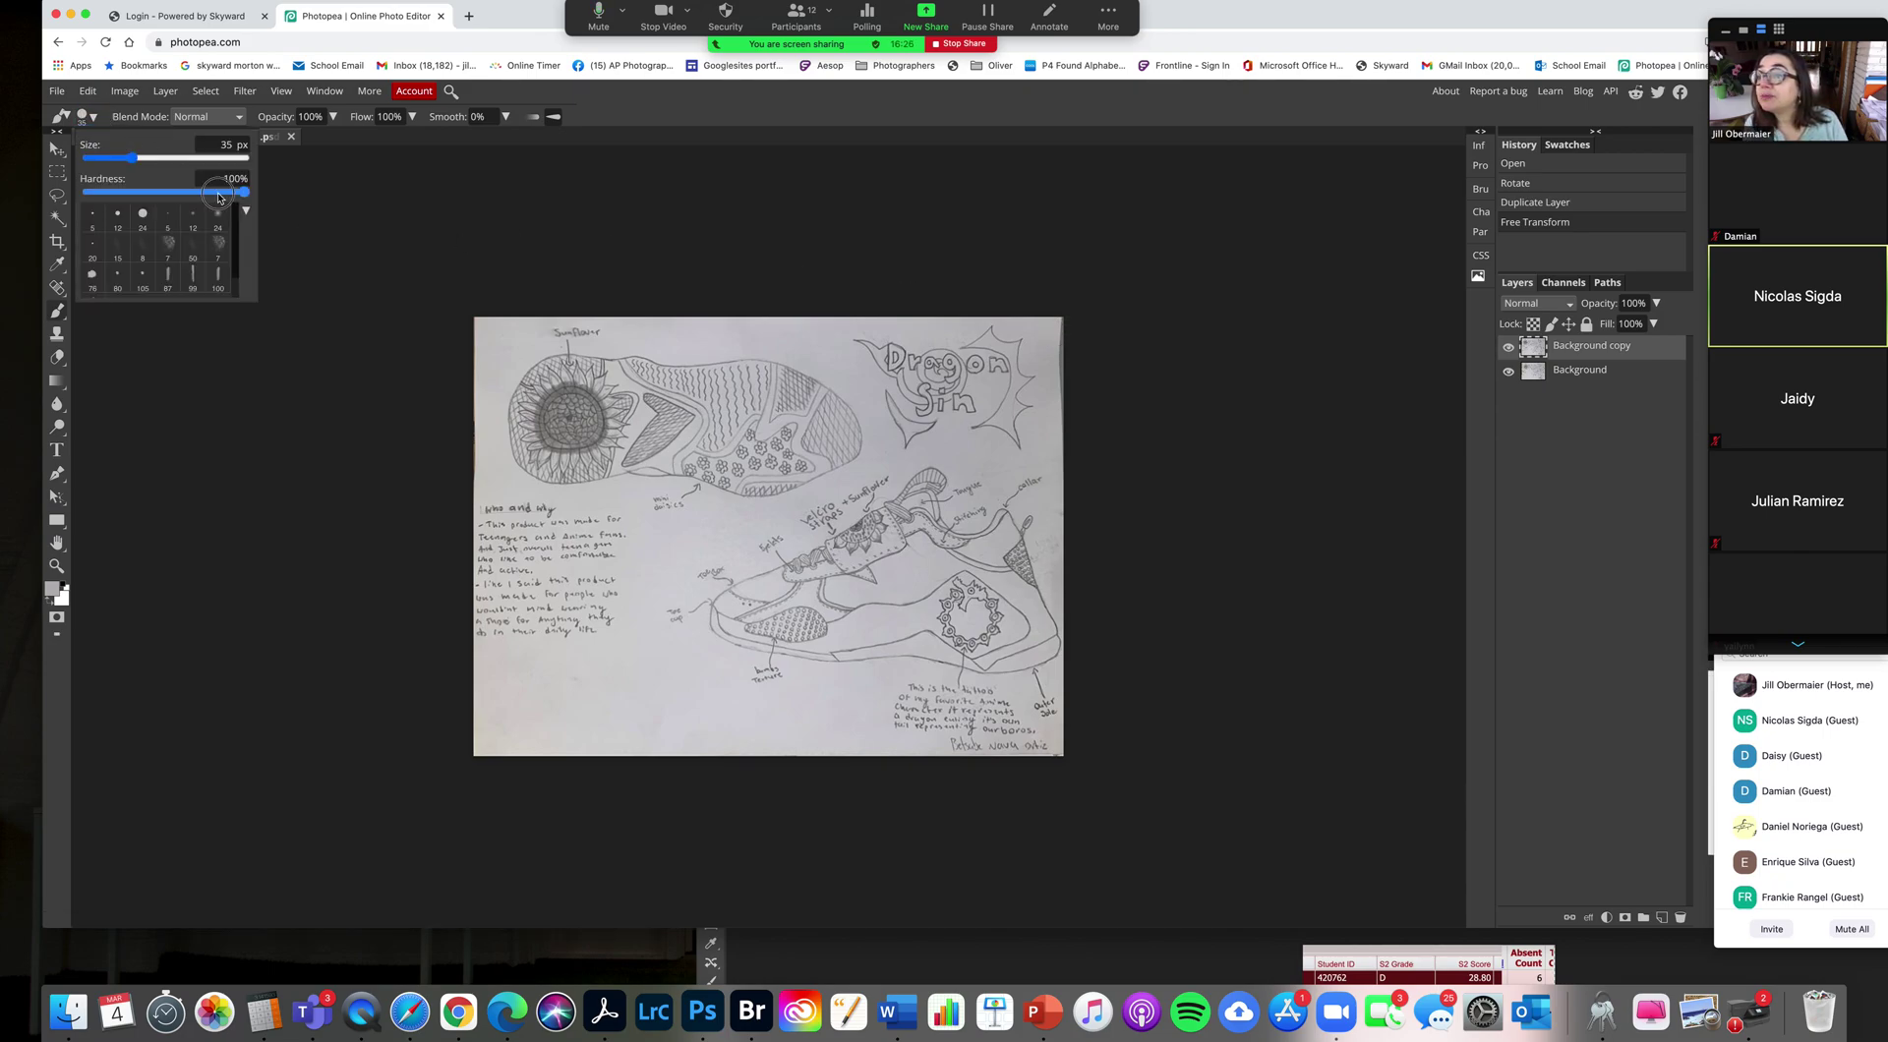
left_click(464, 215)
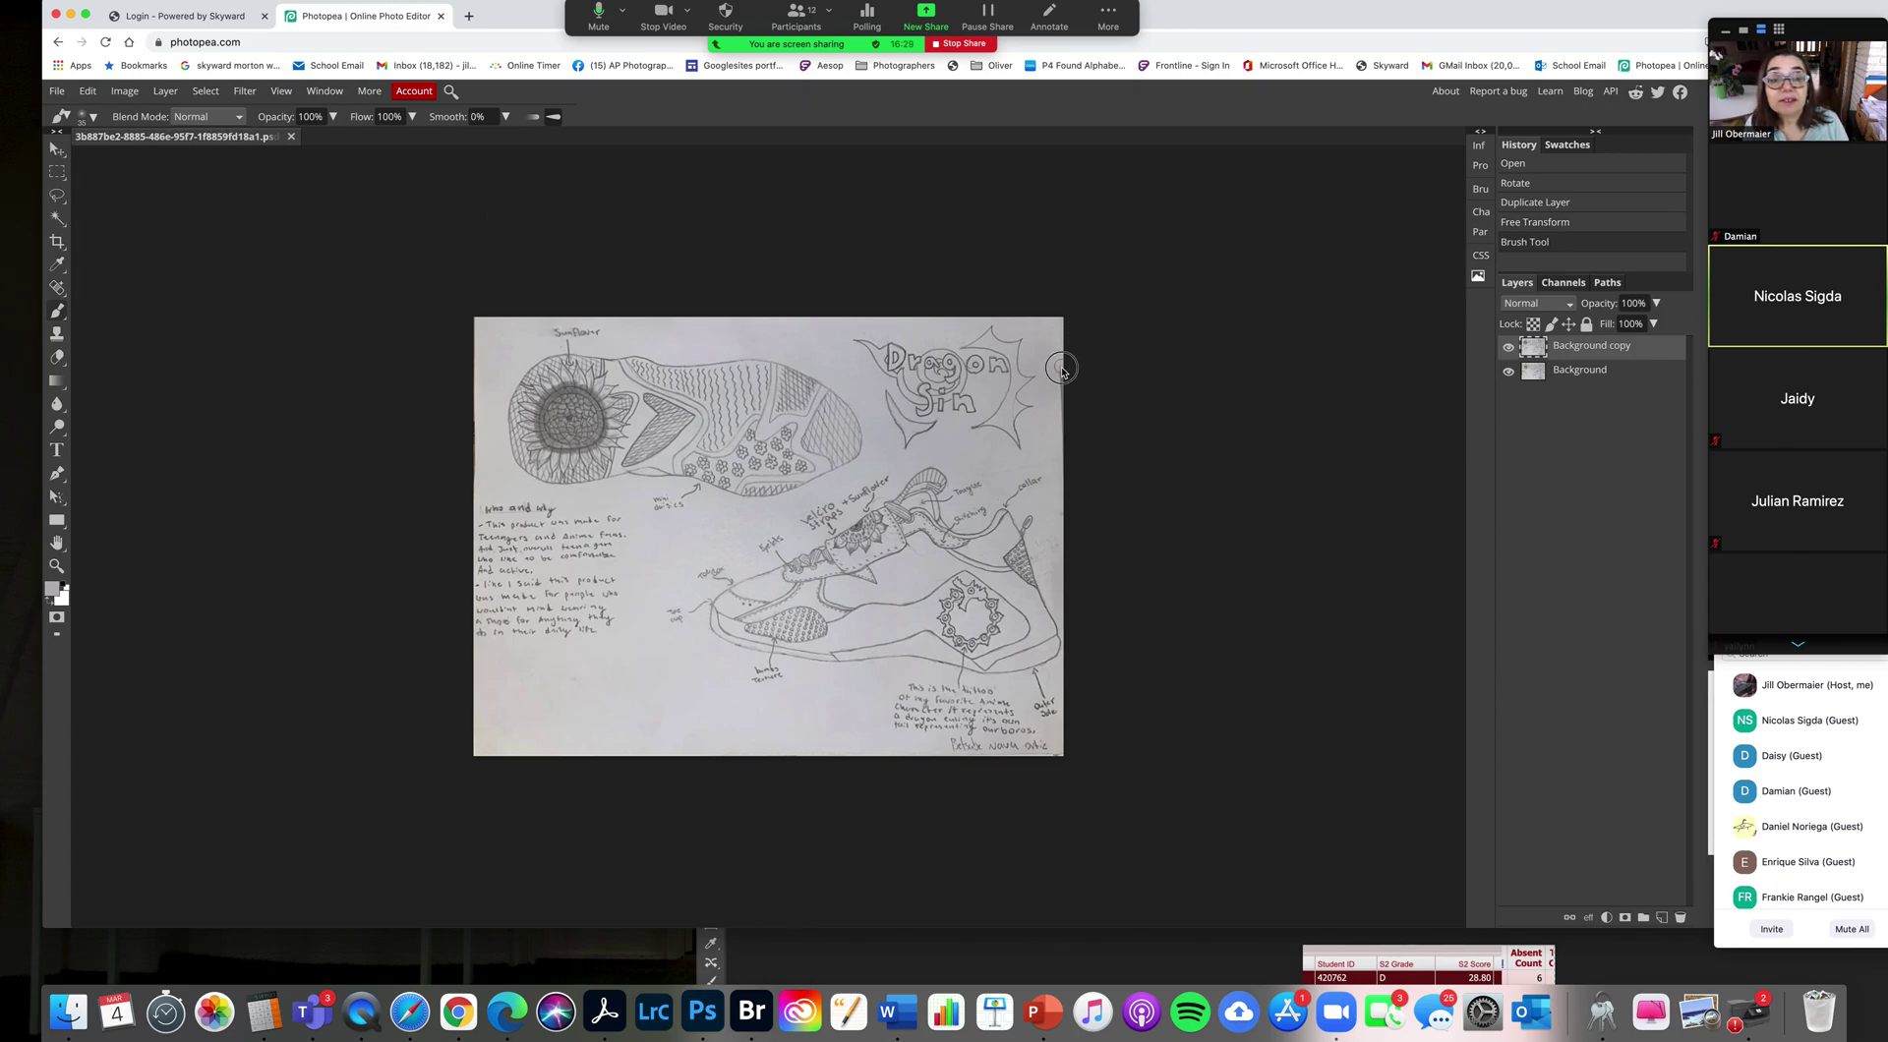
left_click(1065, 438)
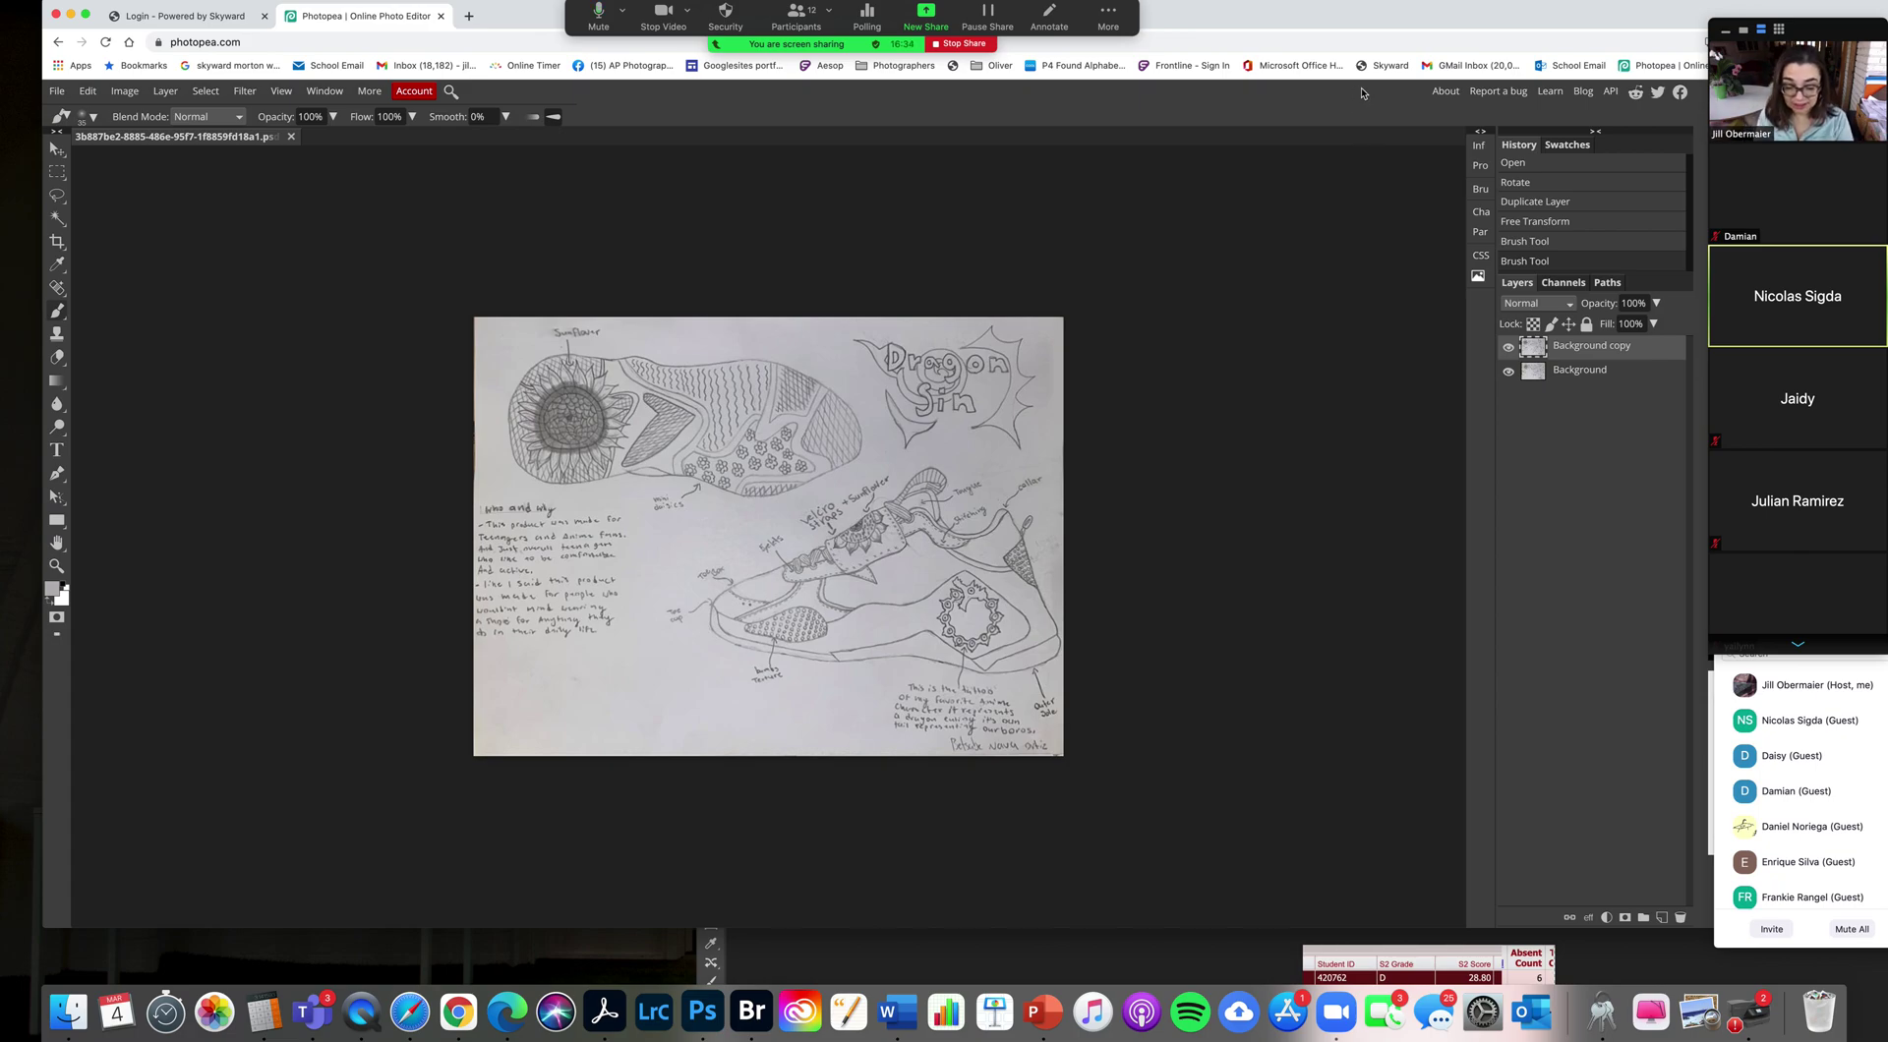
Step: Add a new empty layer above the Background copy layer and check the Brush tool's size and hardness
key("super+0")
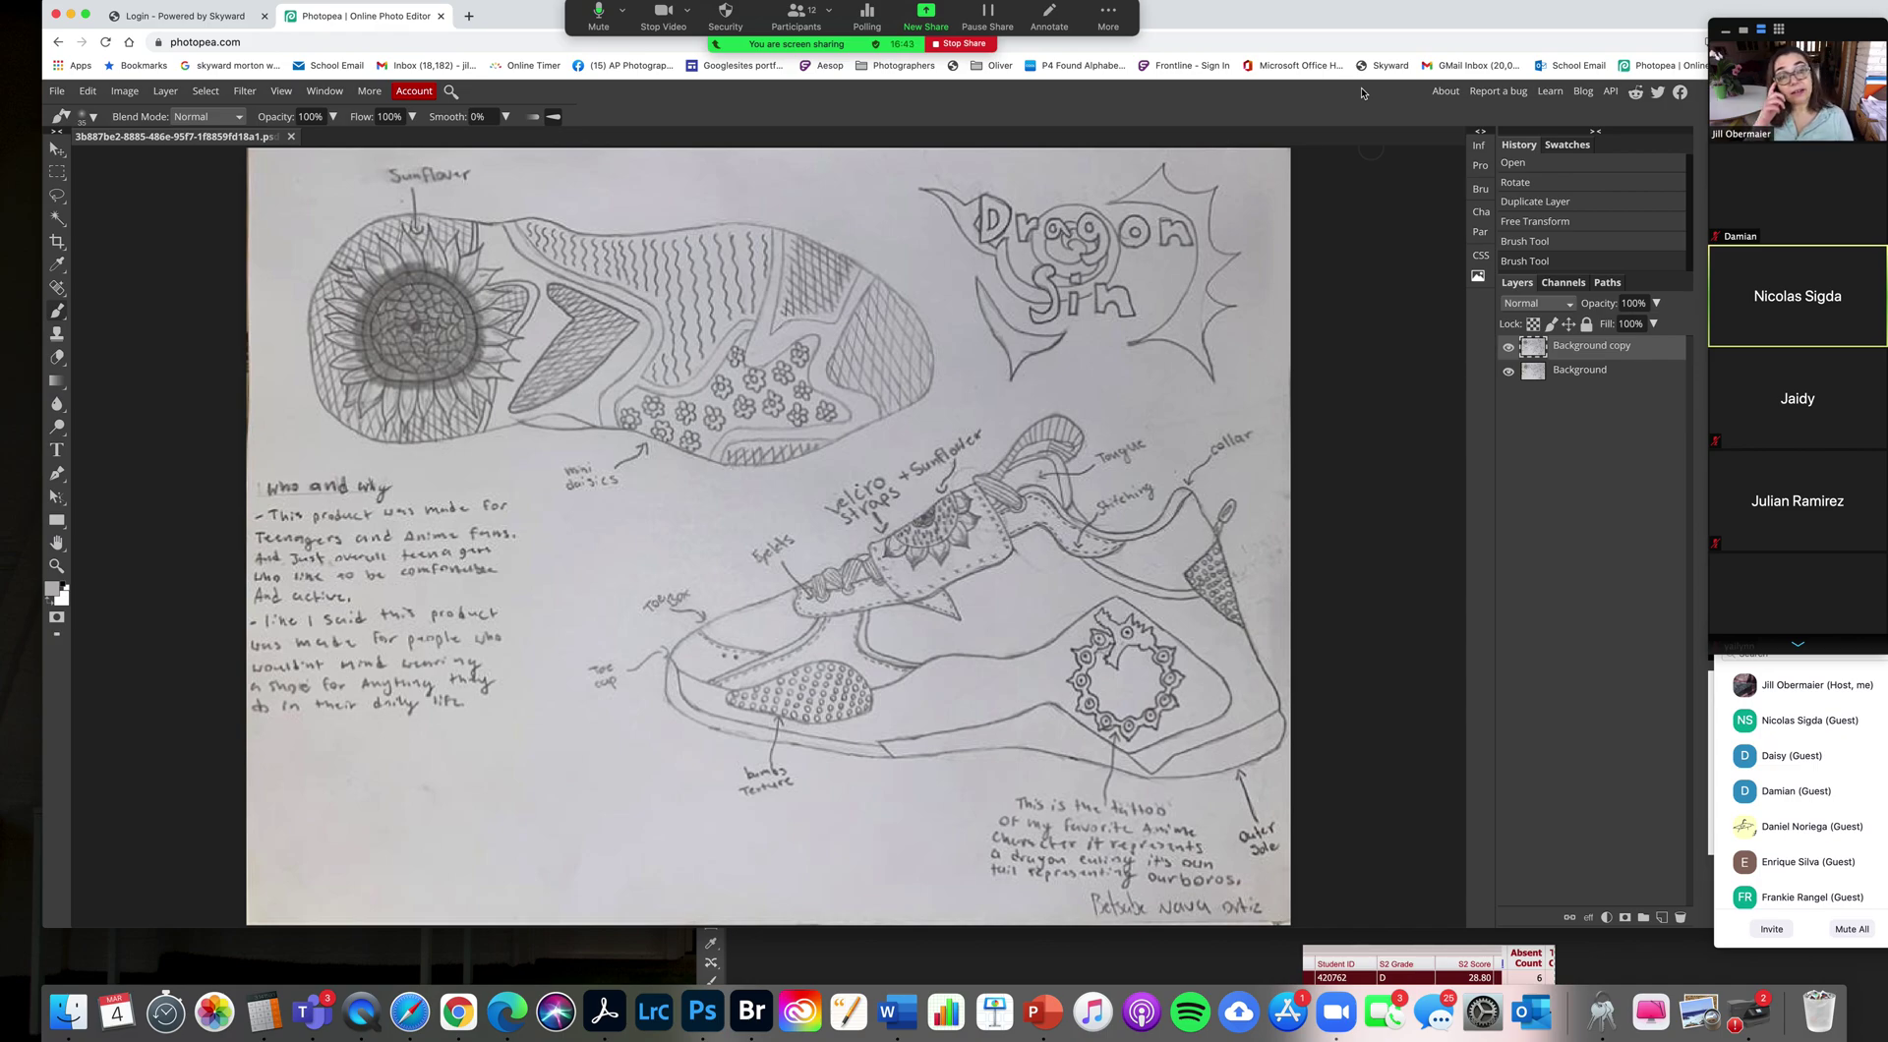
left_click(1661, 917)
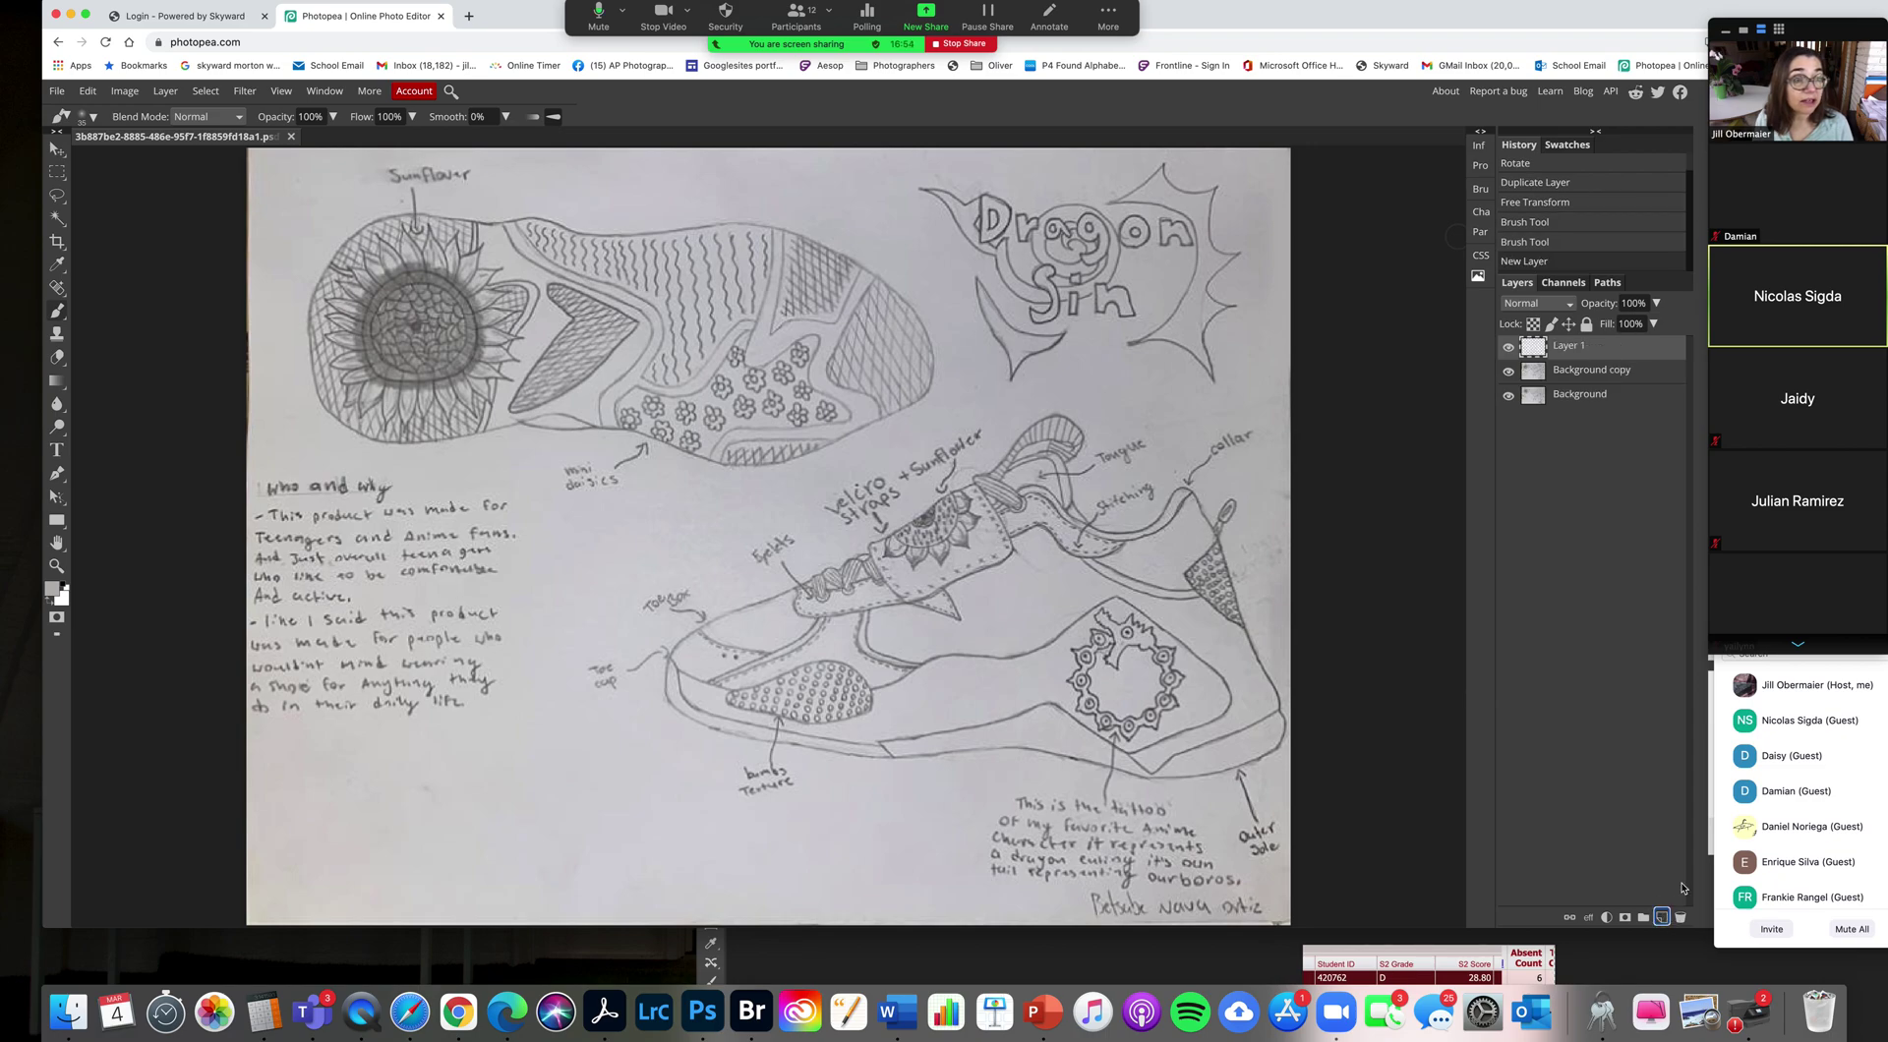
left_click_drag(1491, 9, 1505, 9)
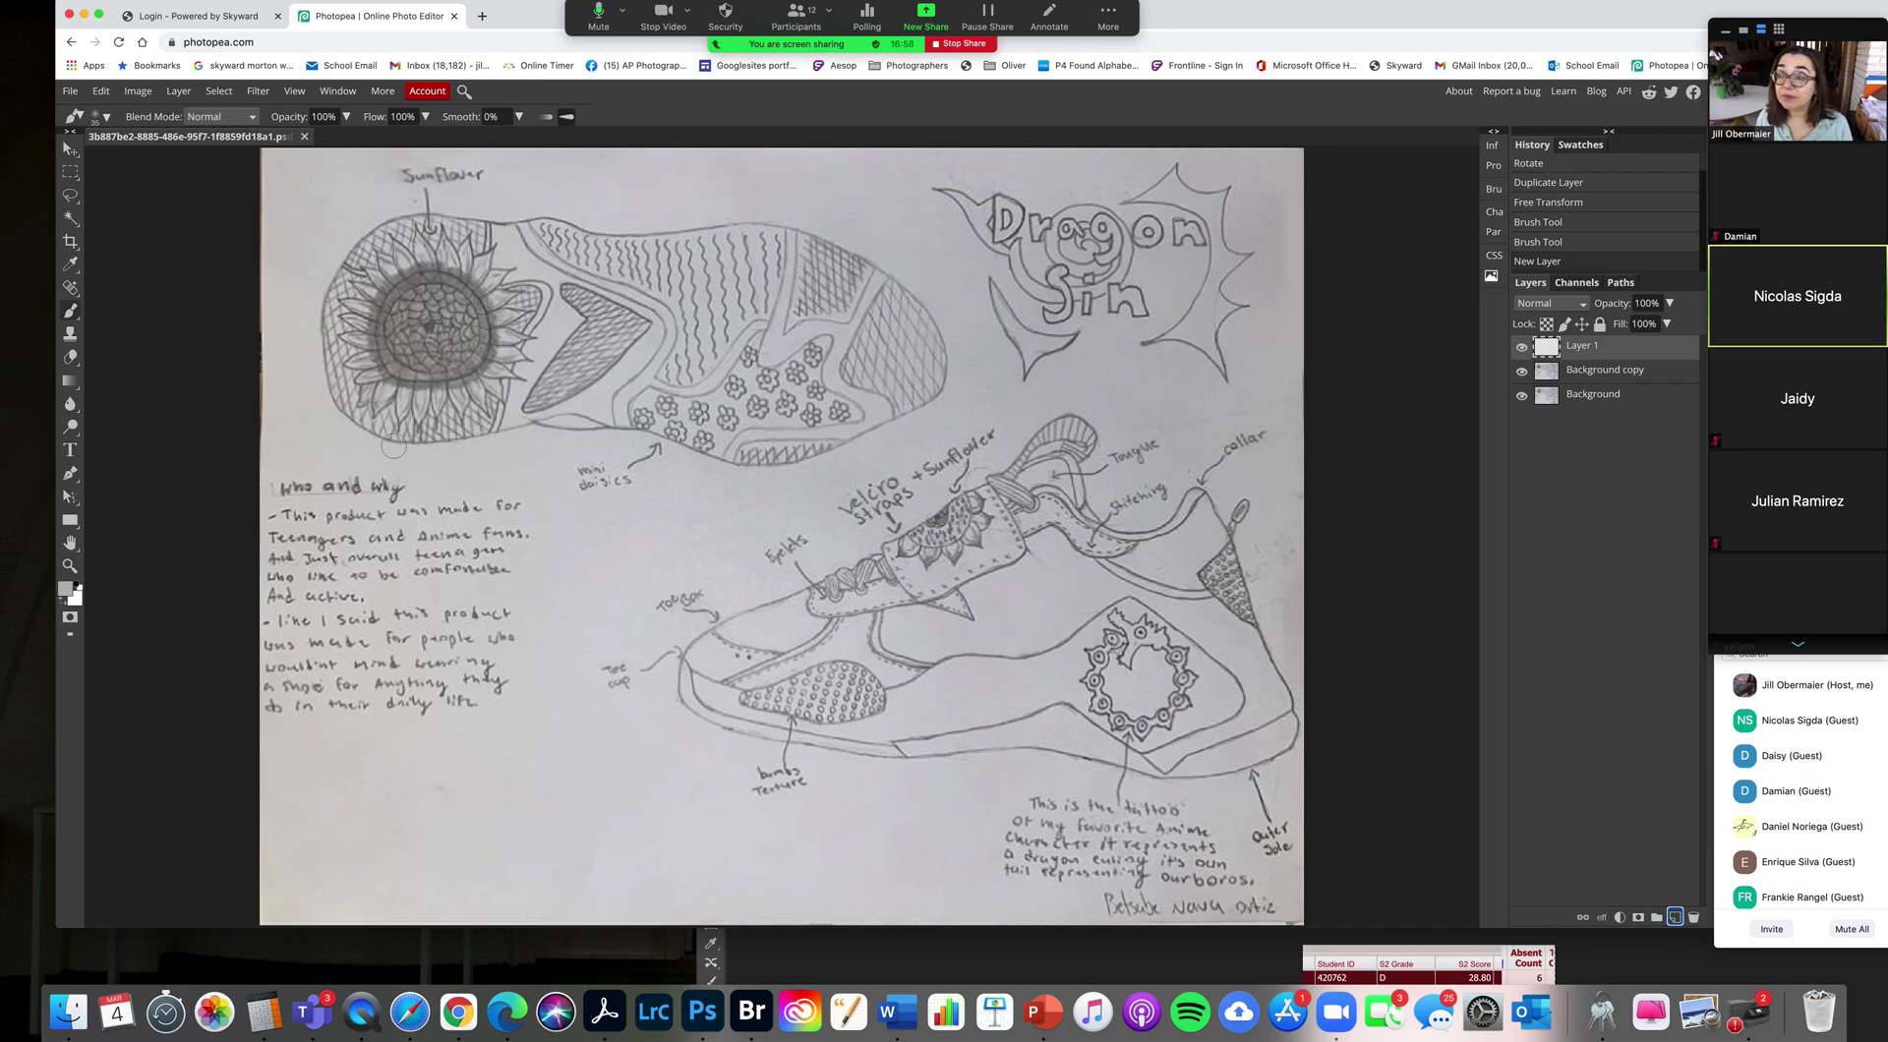
left_click(70, 312)
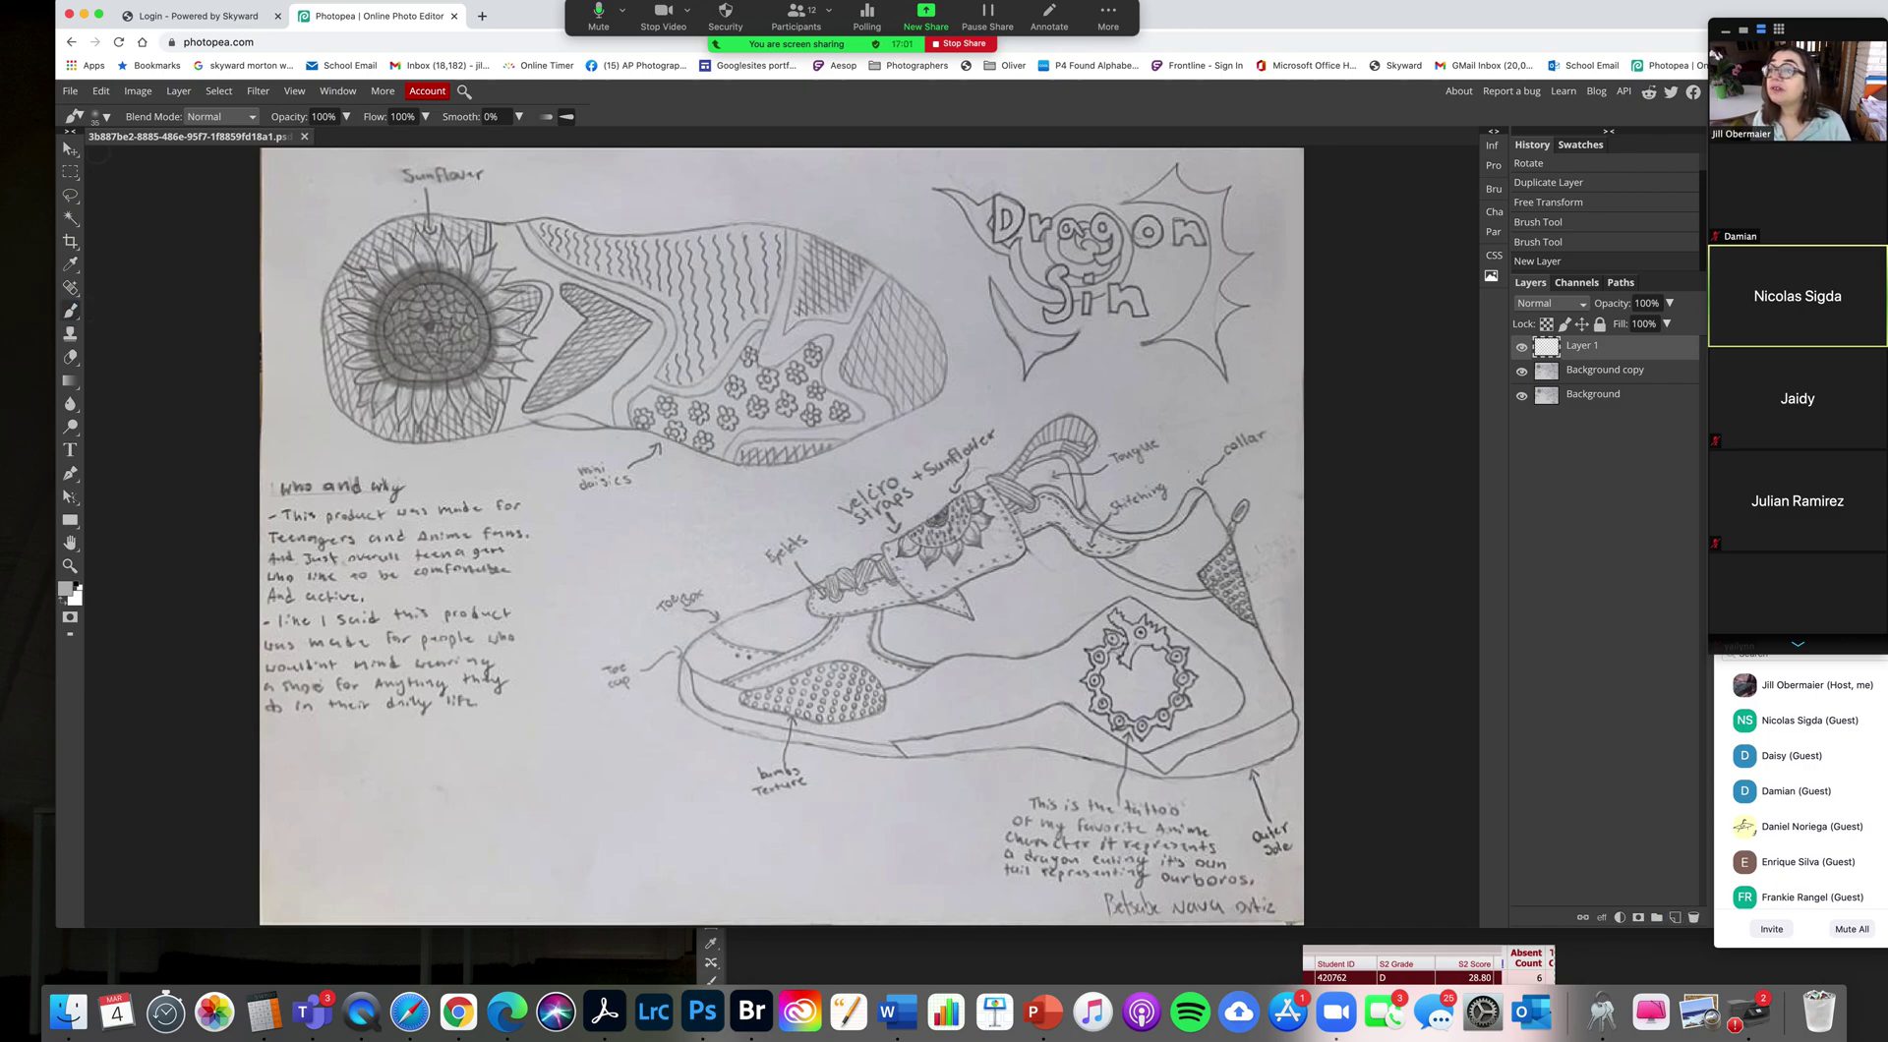
left_click(99, 116)
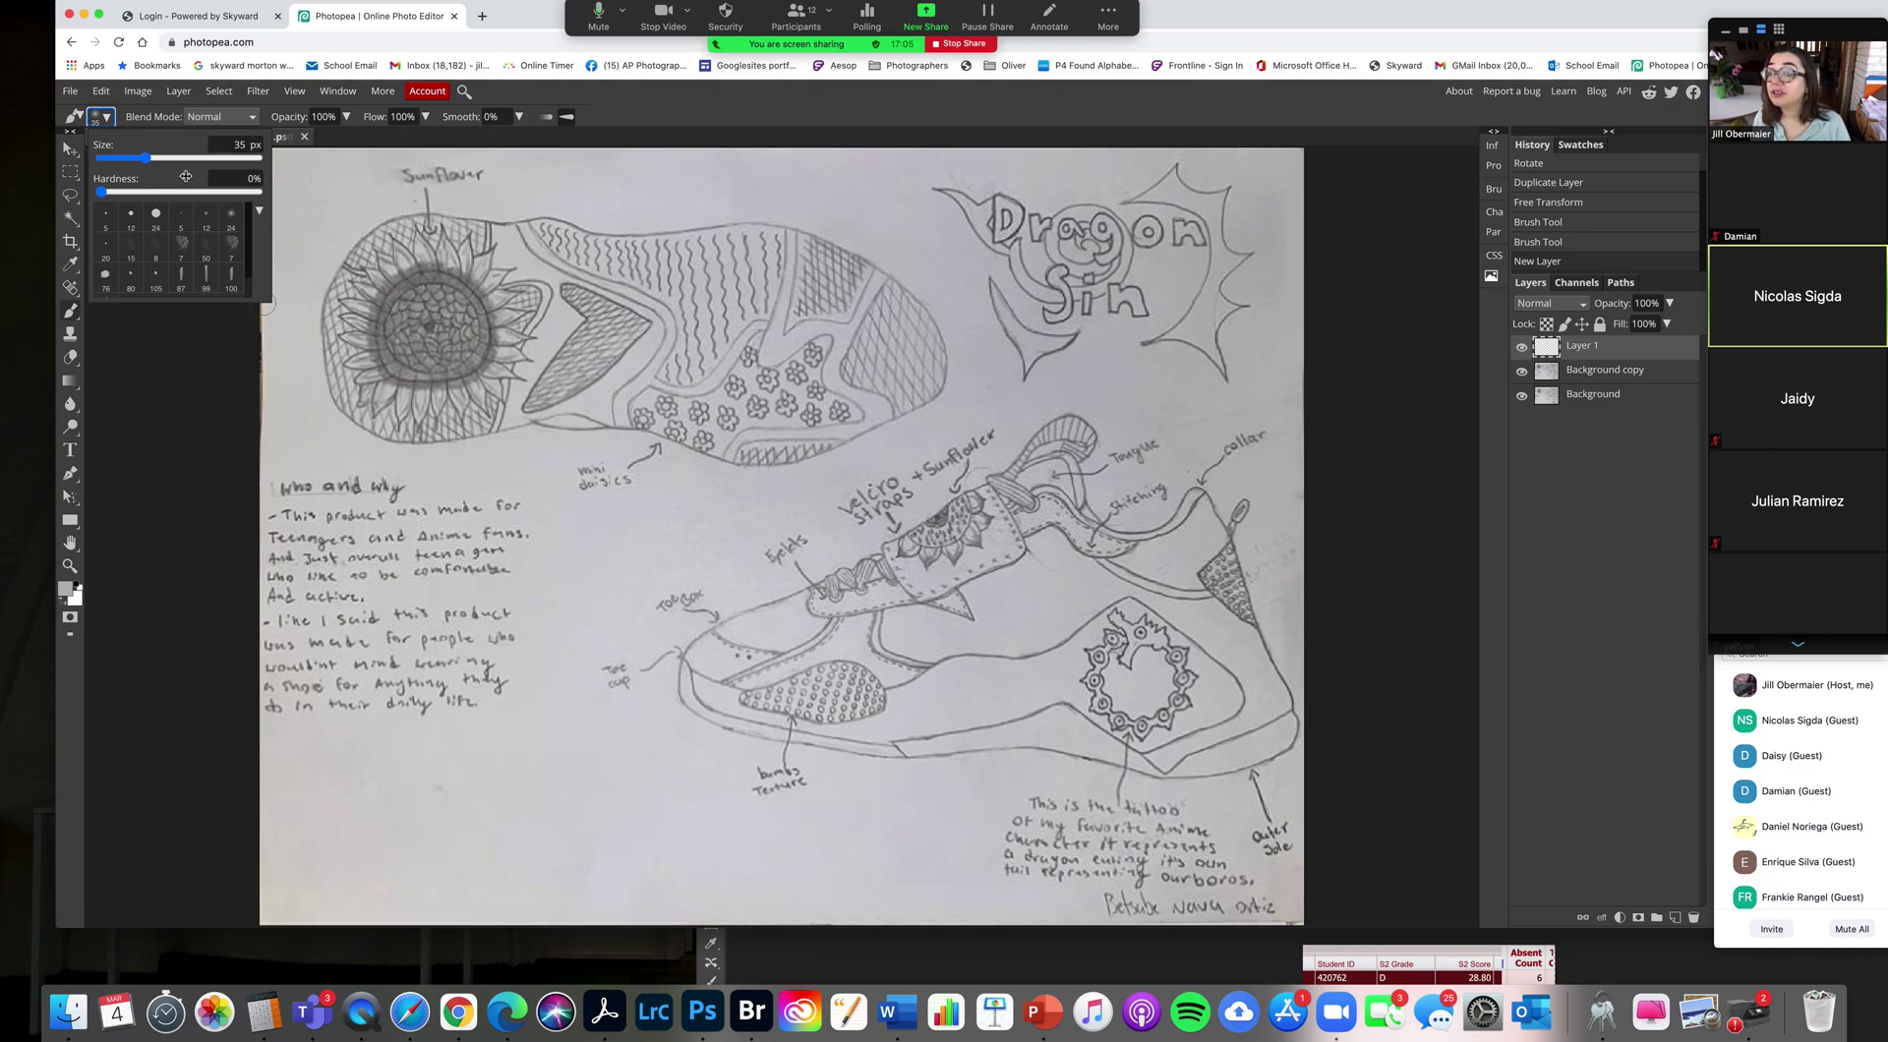
left_click(182, 459)
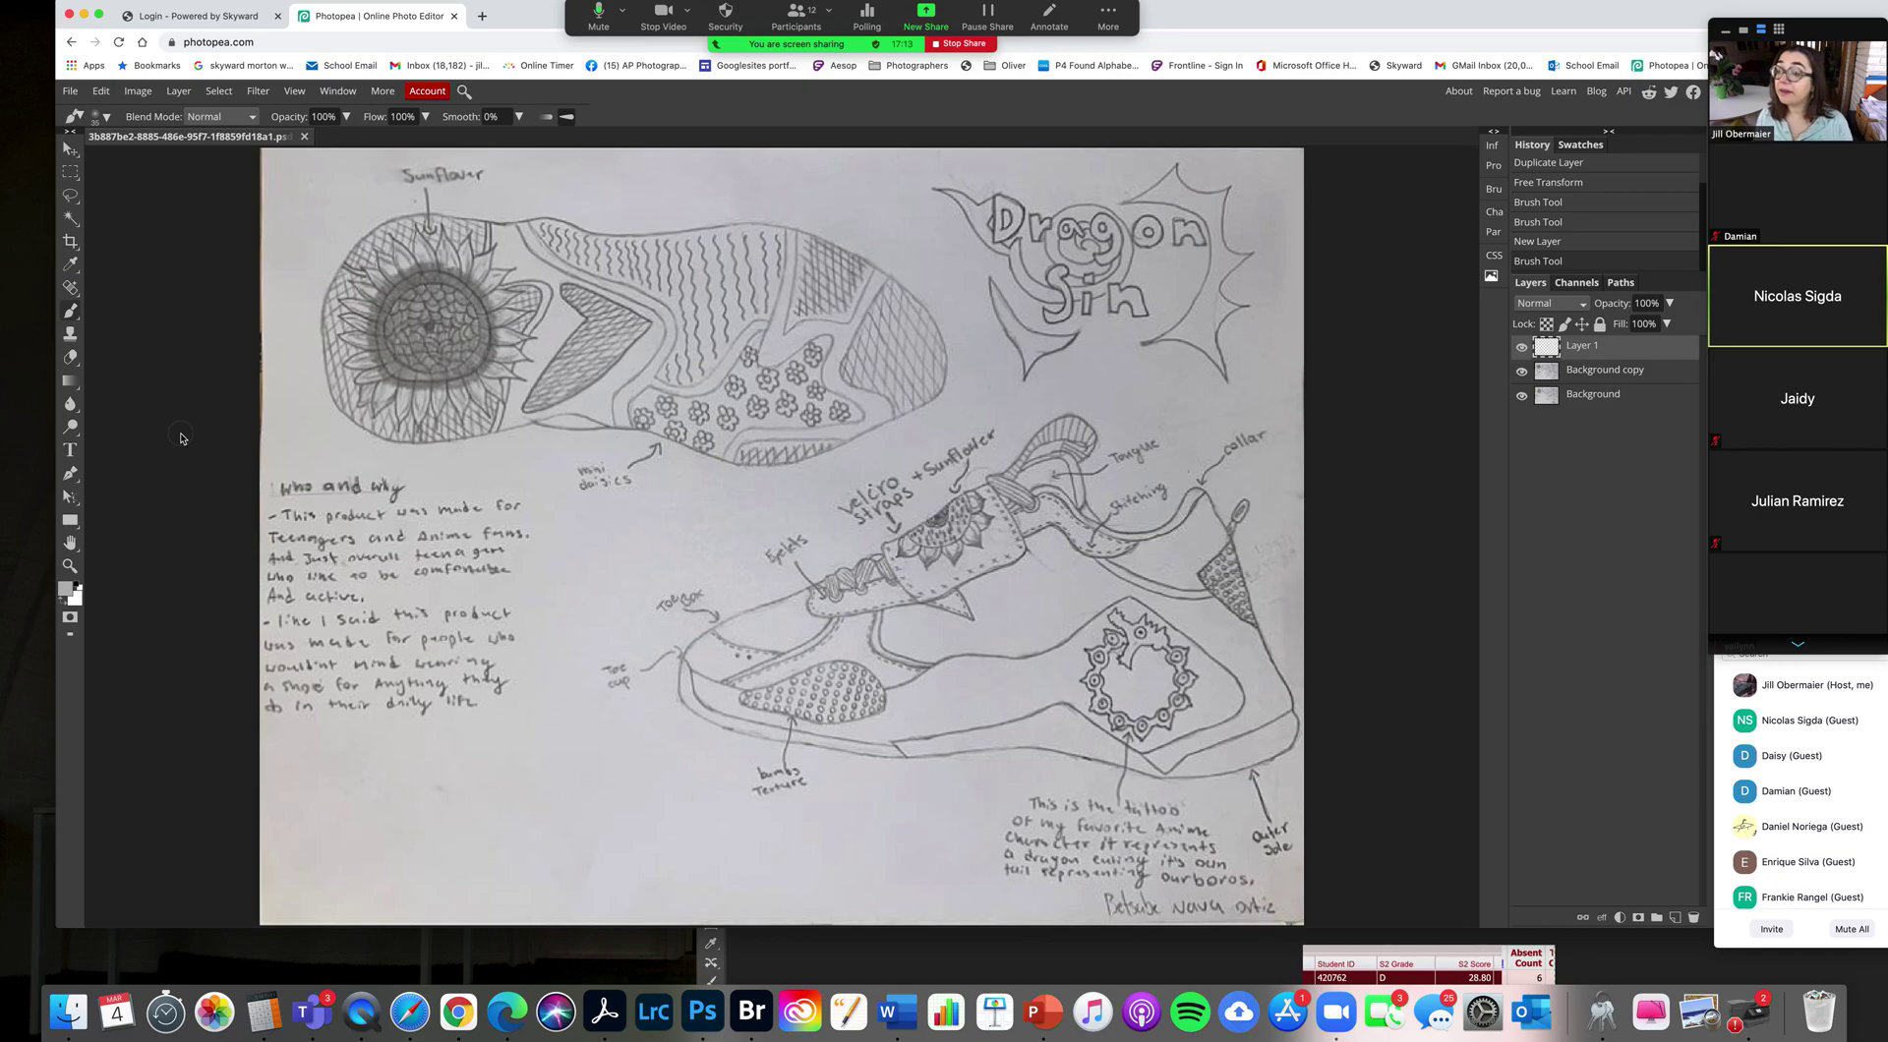
Step: Set the foreground colour to dark red, hex 950c0c
left_click(65, 590)
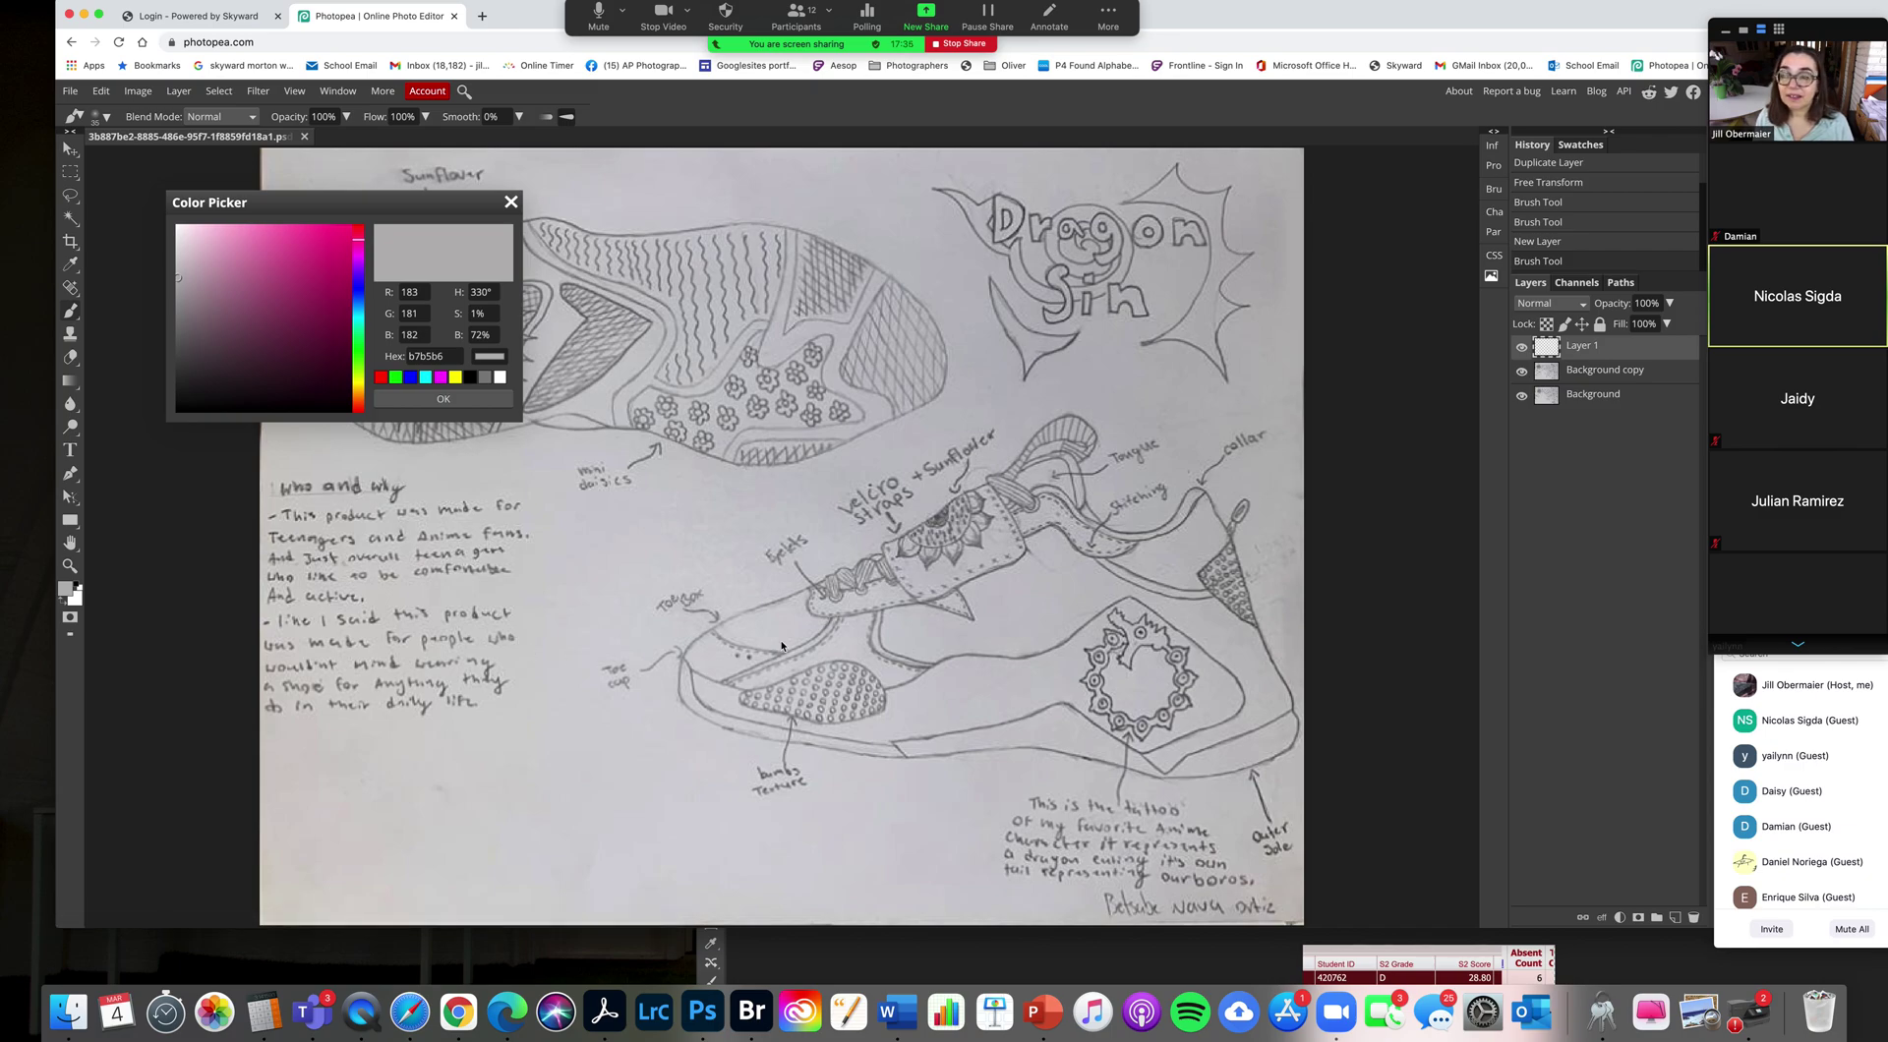
left_click(358, 347)
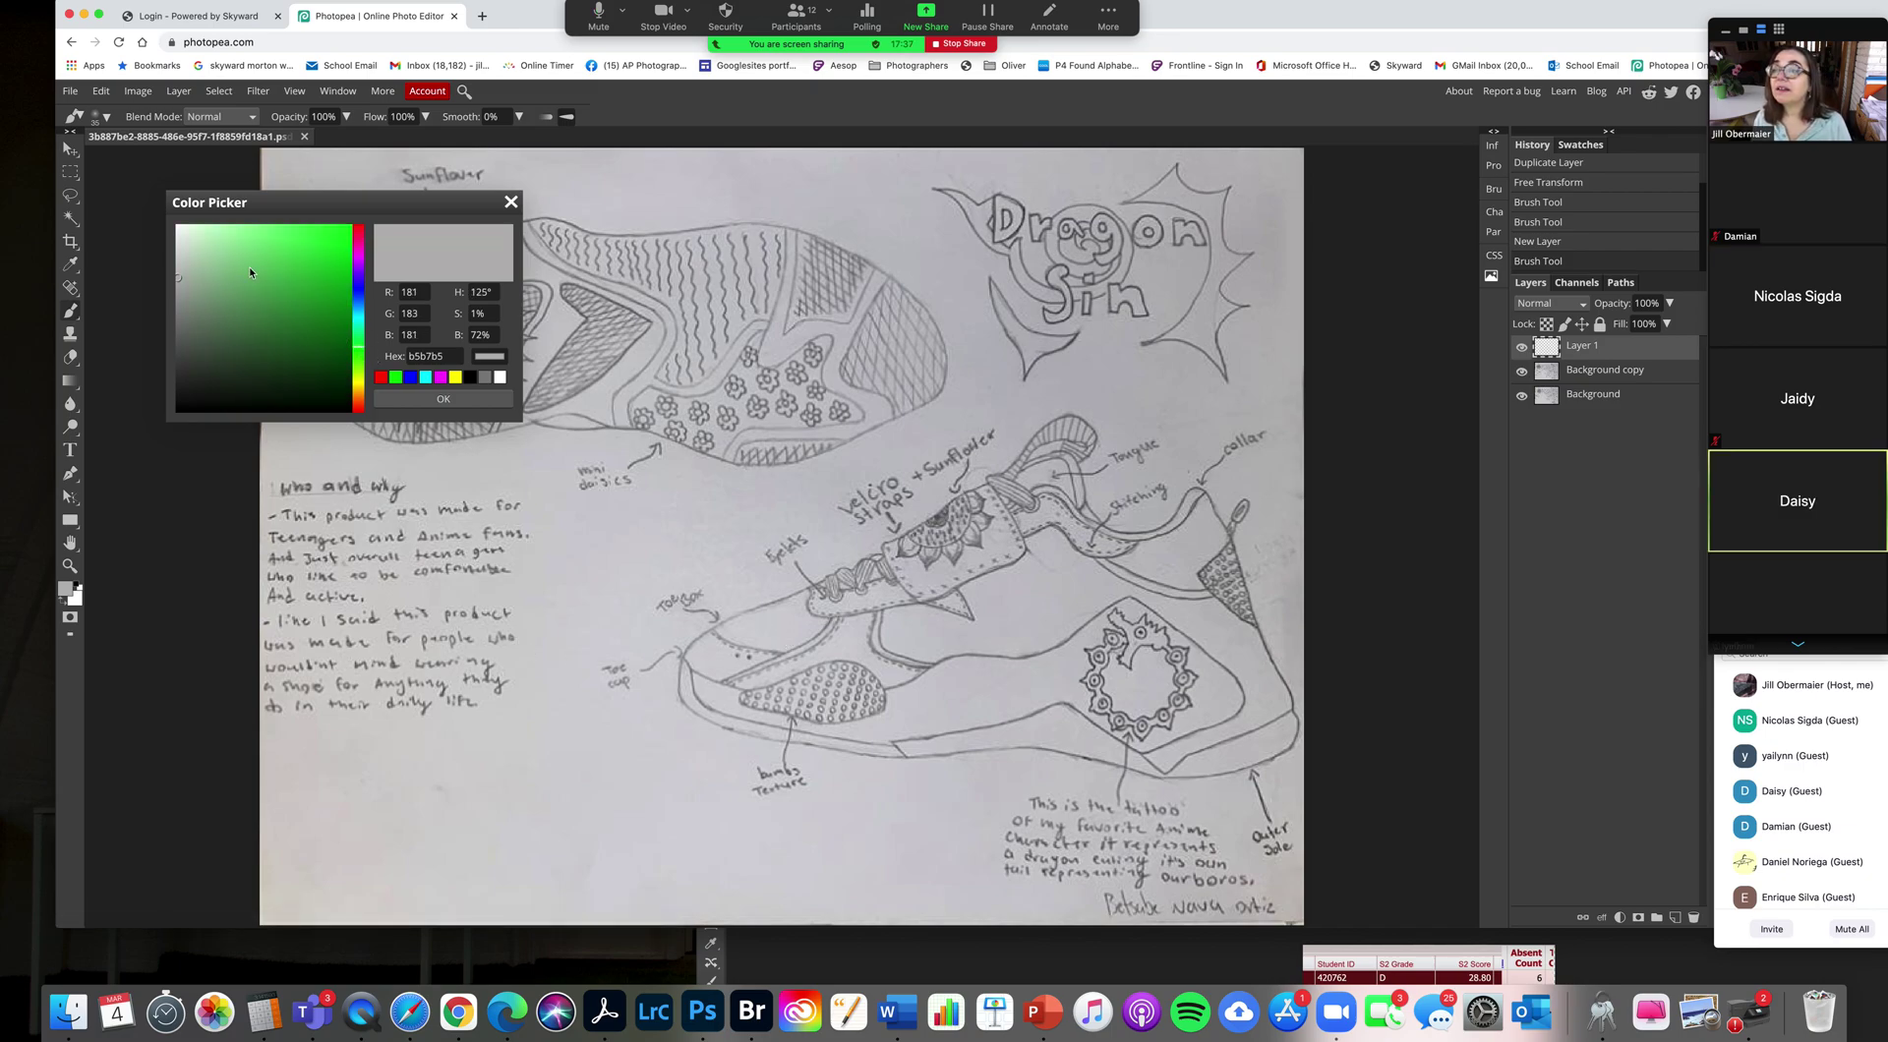
left_click_drag(360, 348, 357, 357)
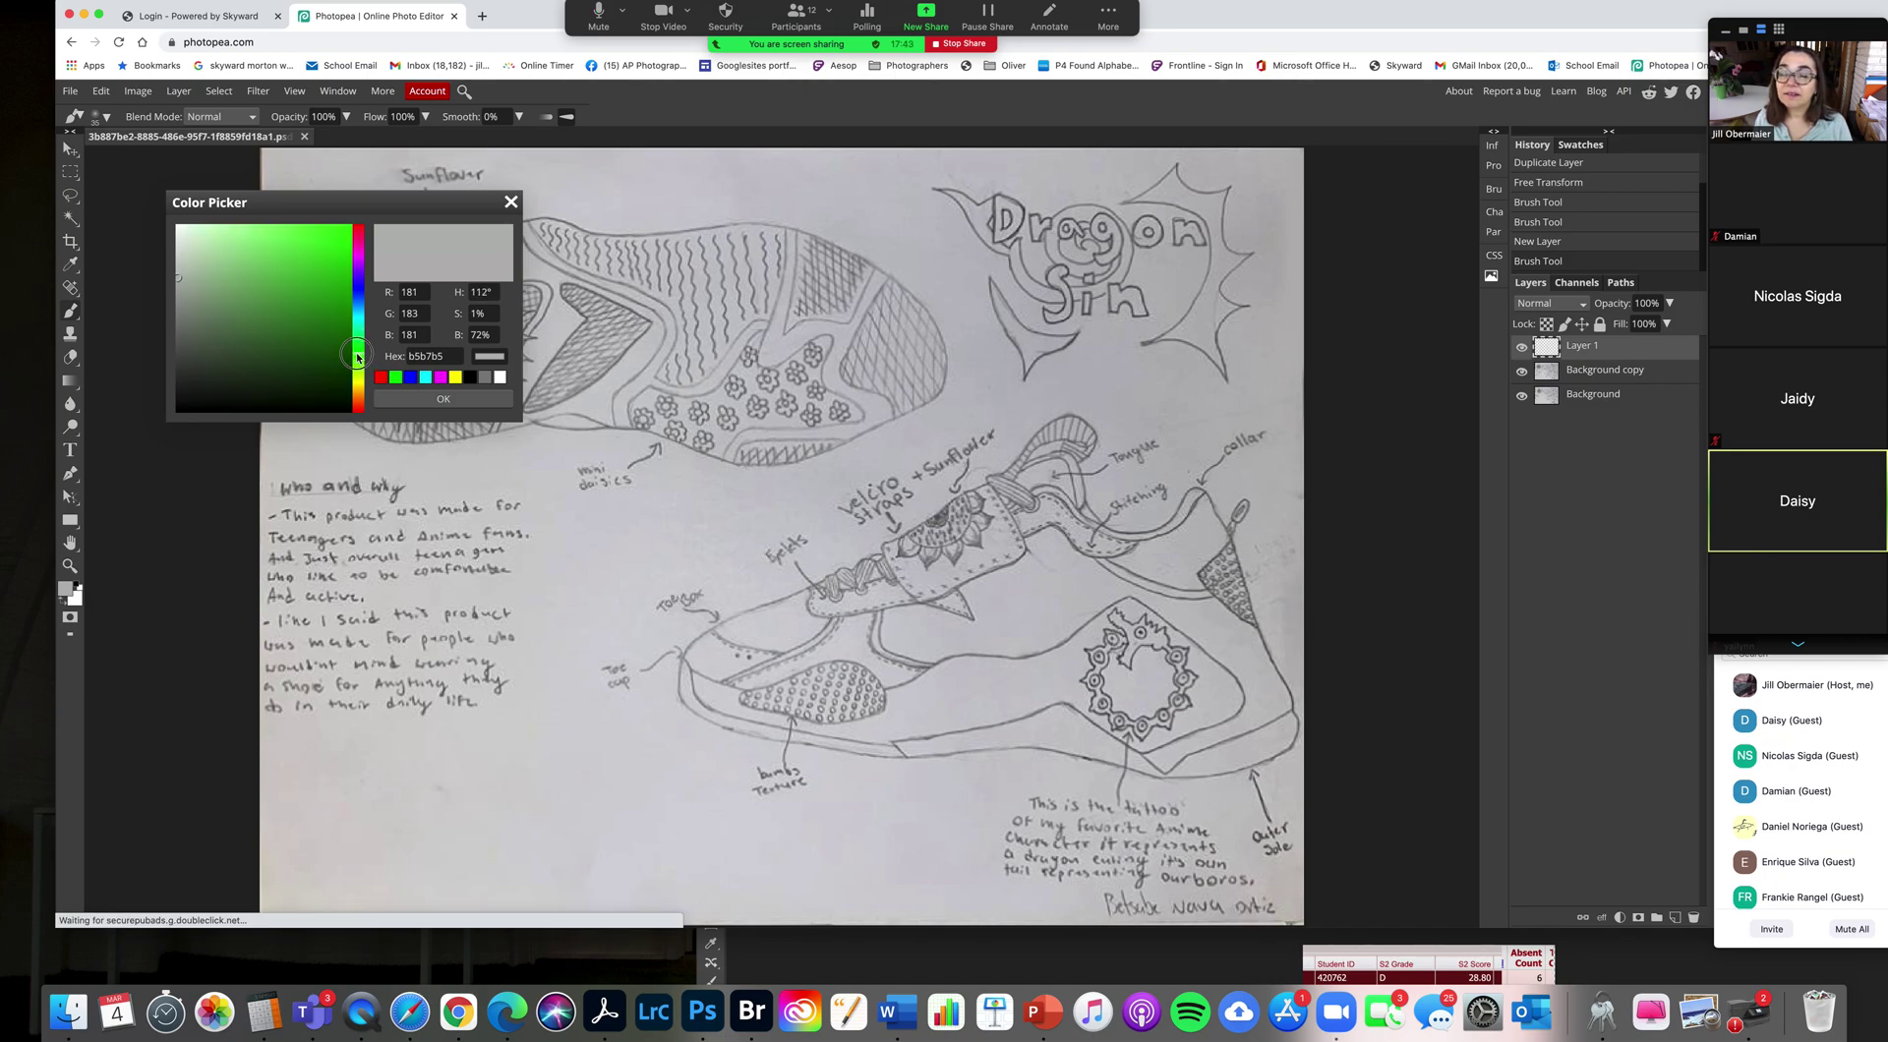
left_click(359, 238)
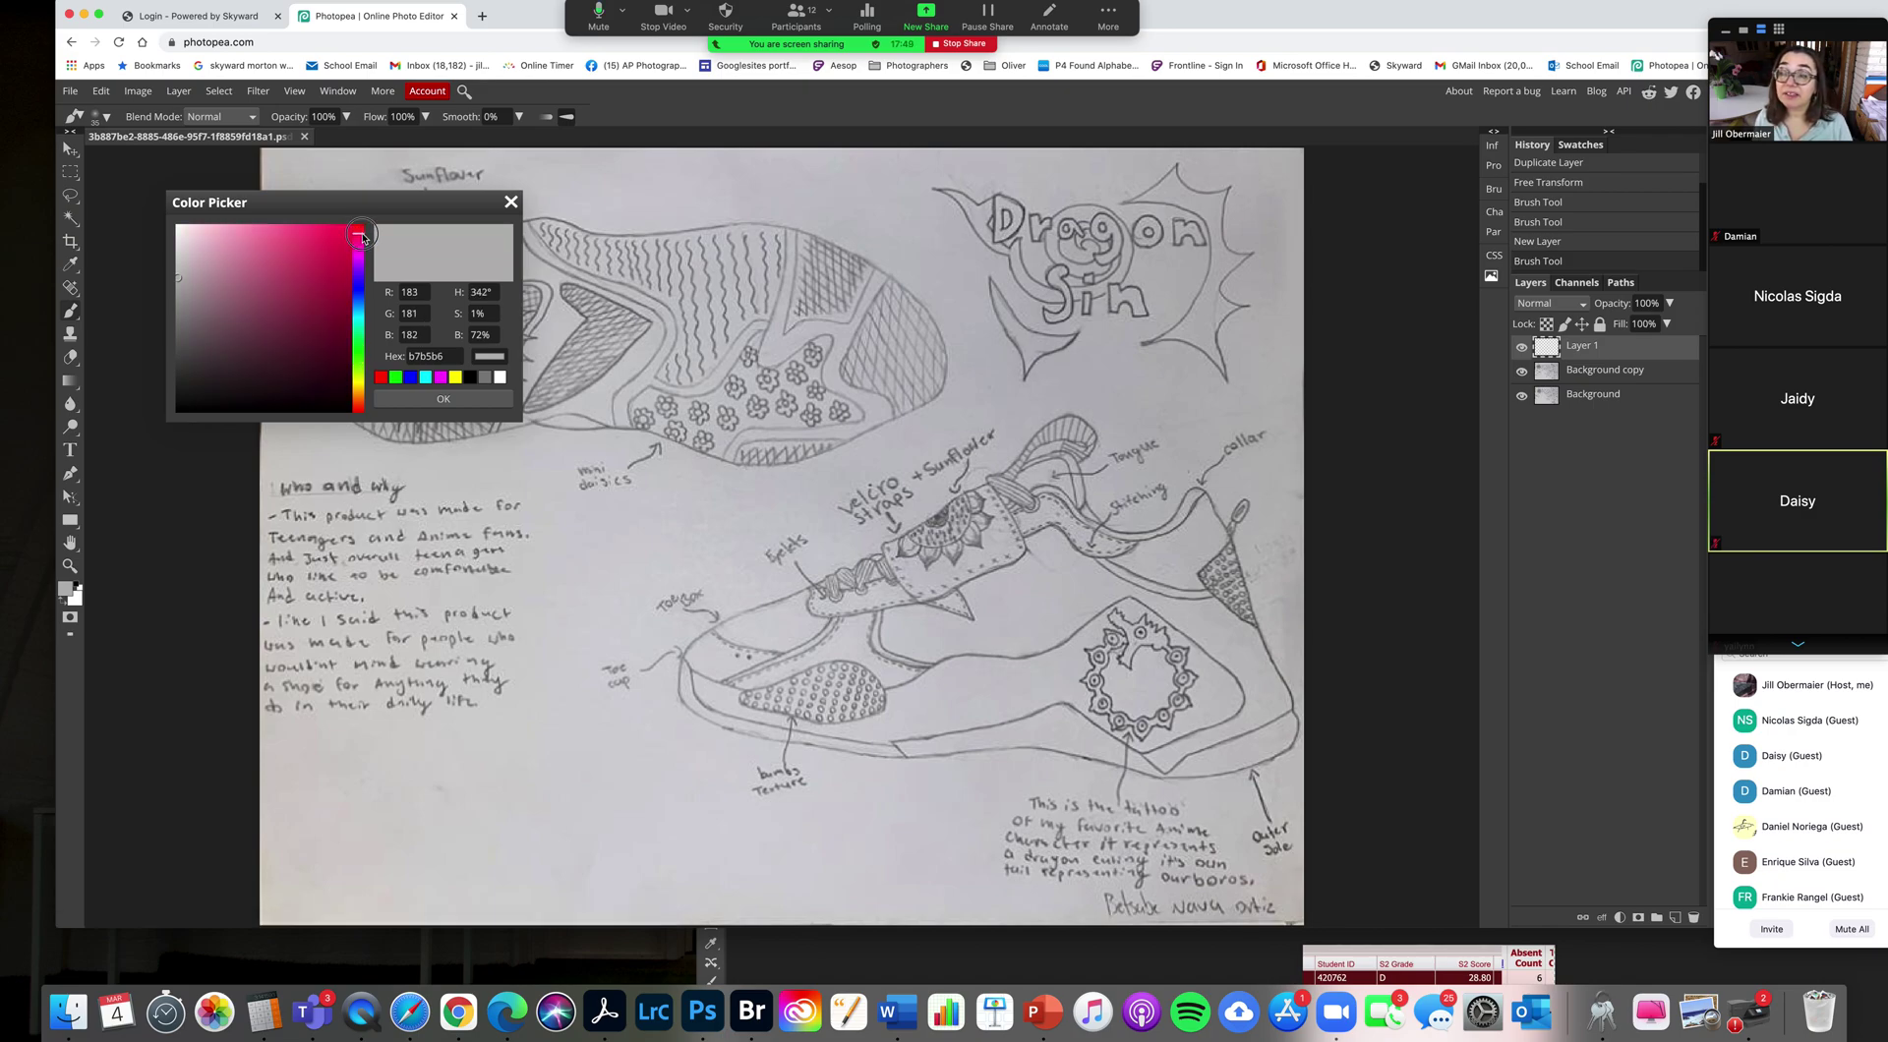
left_click(360, 226)
left_click(338, 305)
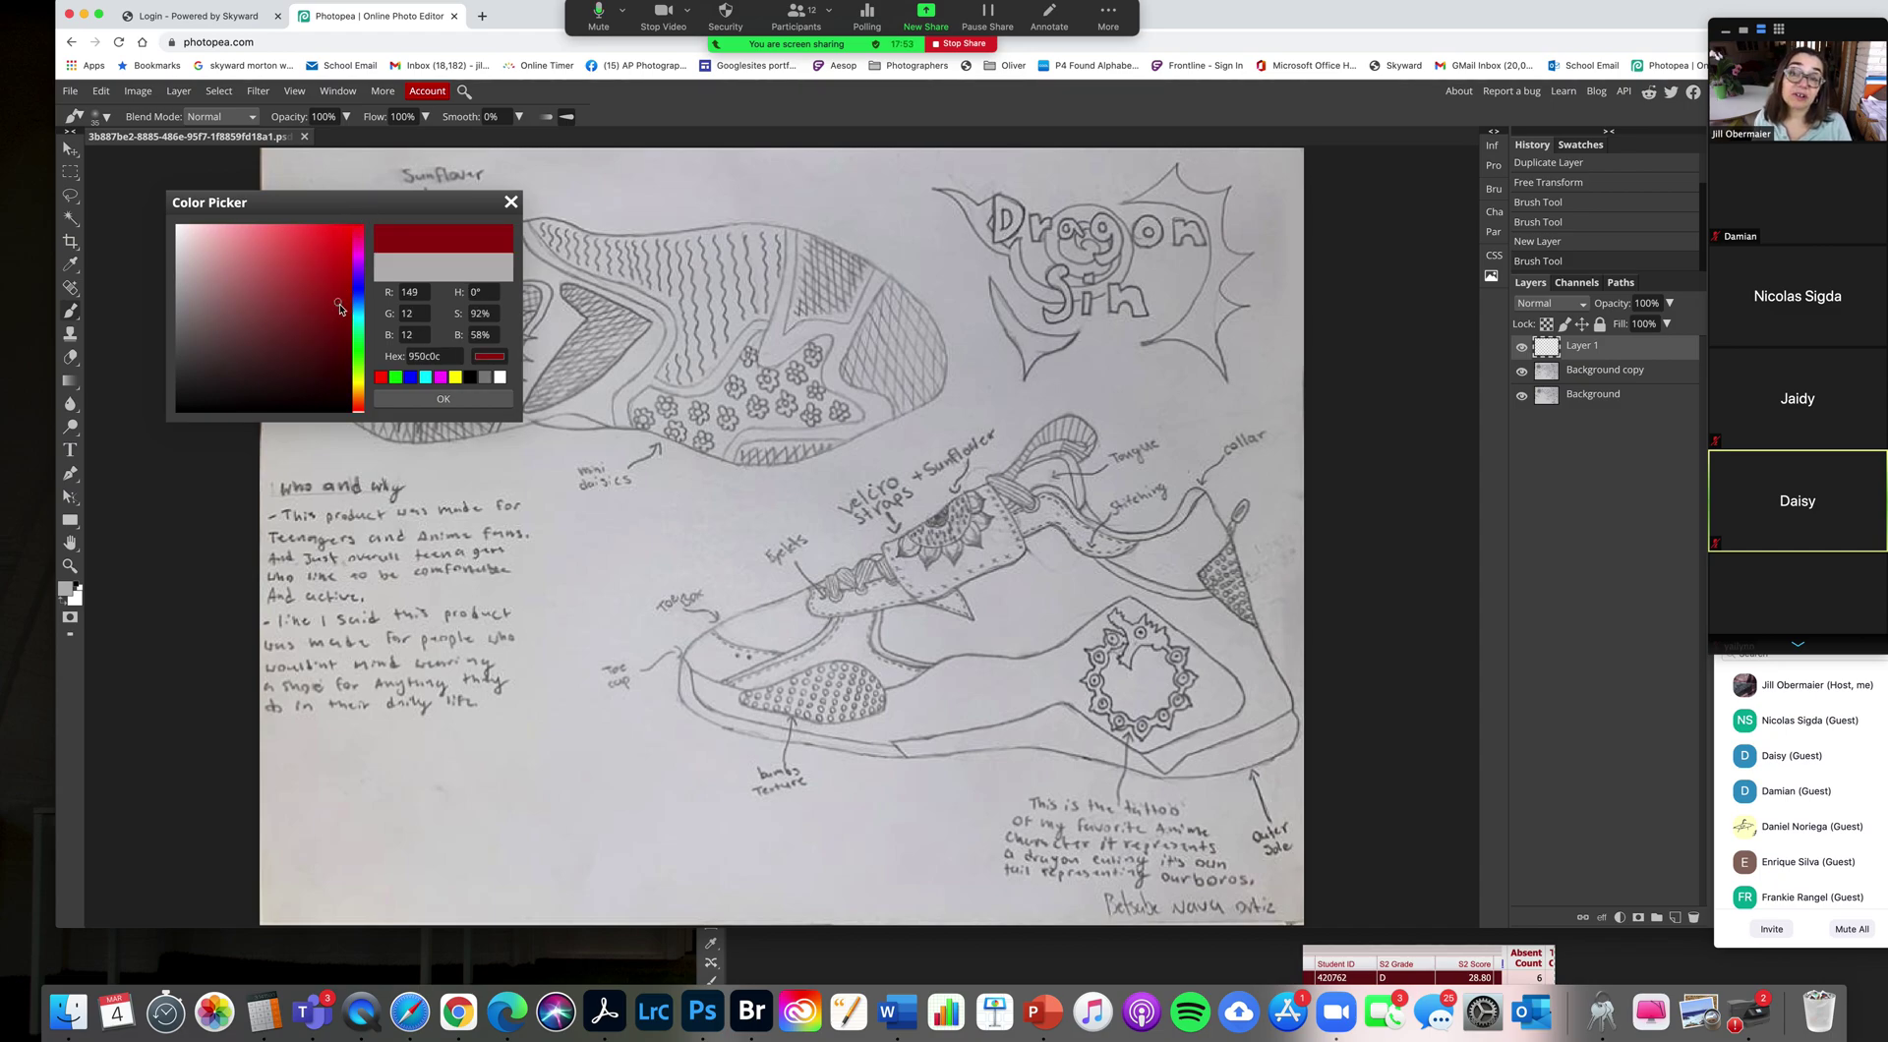
left_click(447, 399)
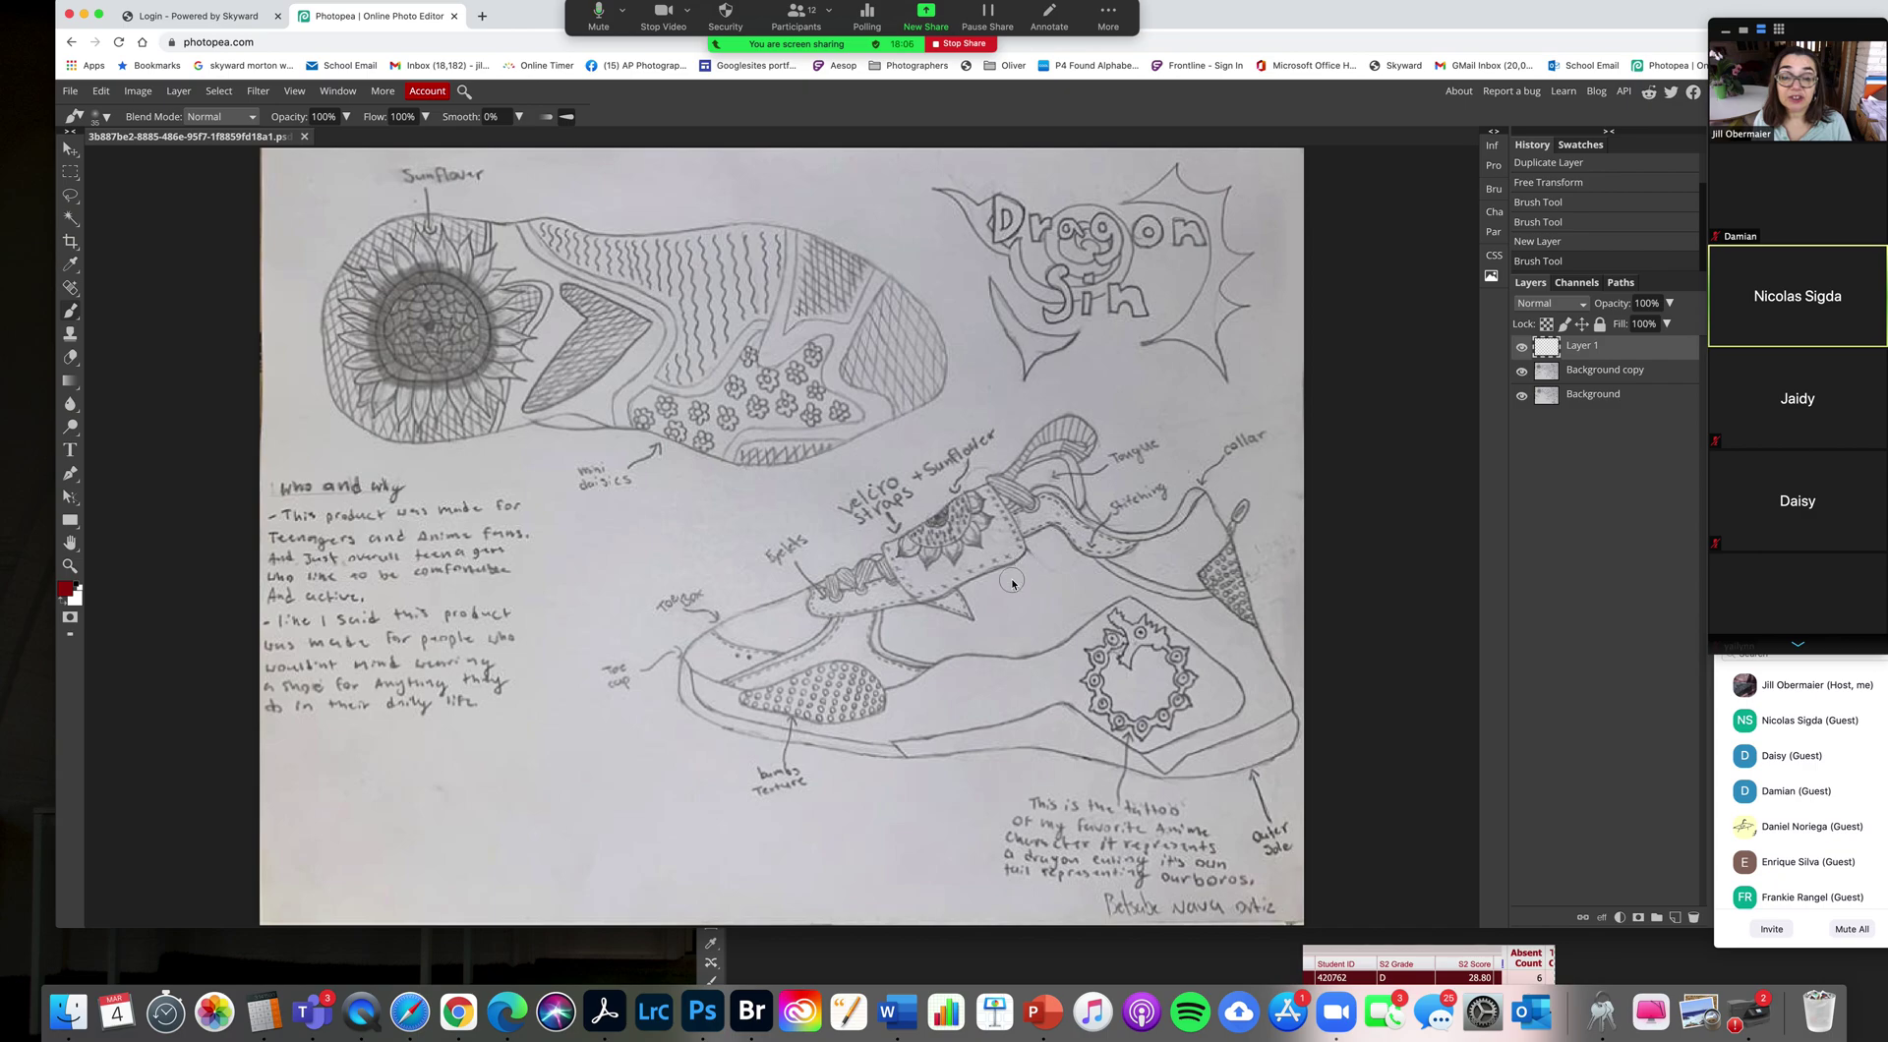
Step: Try a dark red brush stroke on the shoe's side panel and undo it
mouse_move(1032, 601)
left_mouse_down()
mouse_move(991, 595)
mouse_move(1018, 598)
left_mouse_up()
key("super+z")
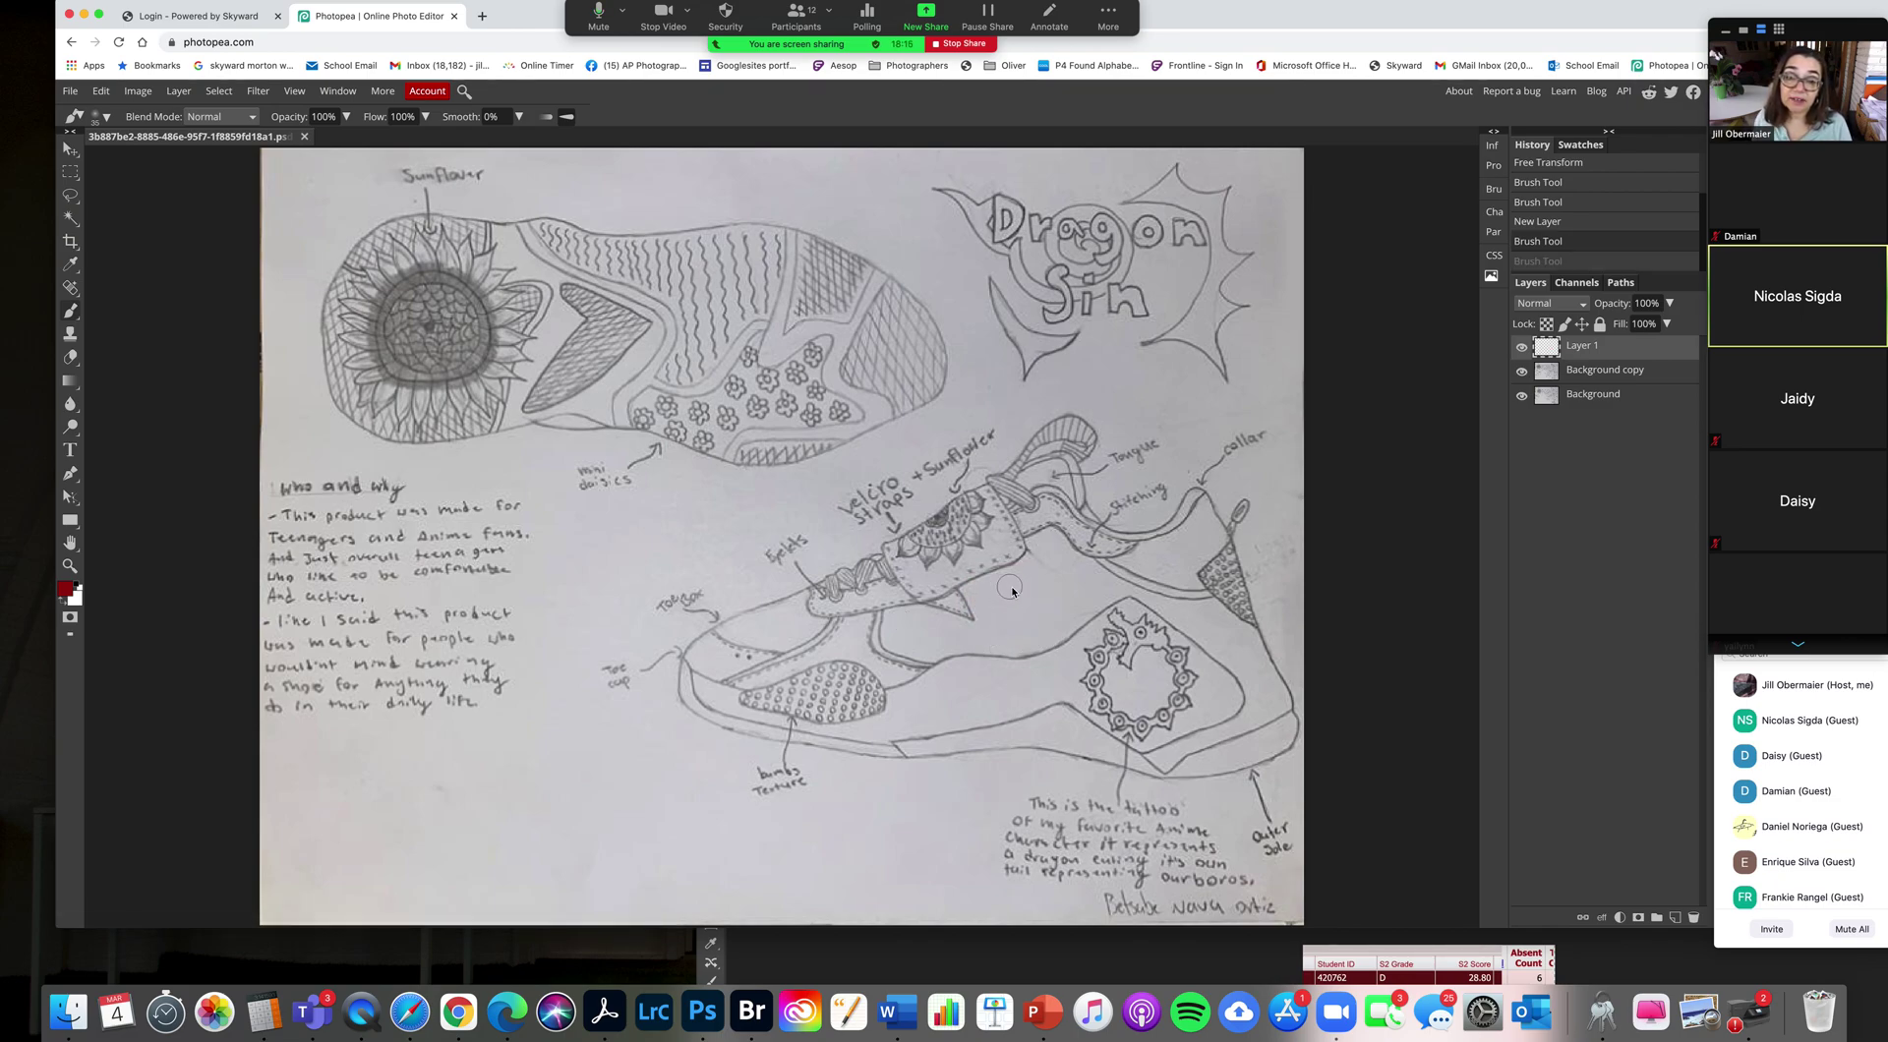
right_click(70, 194)
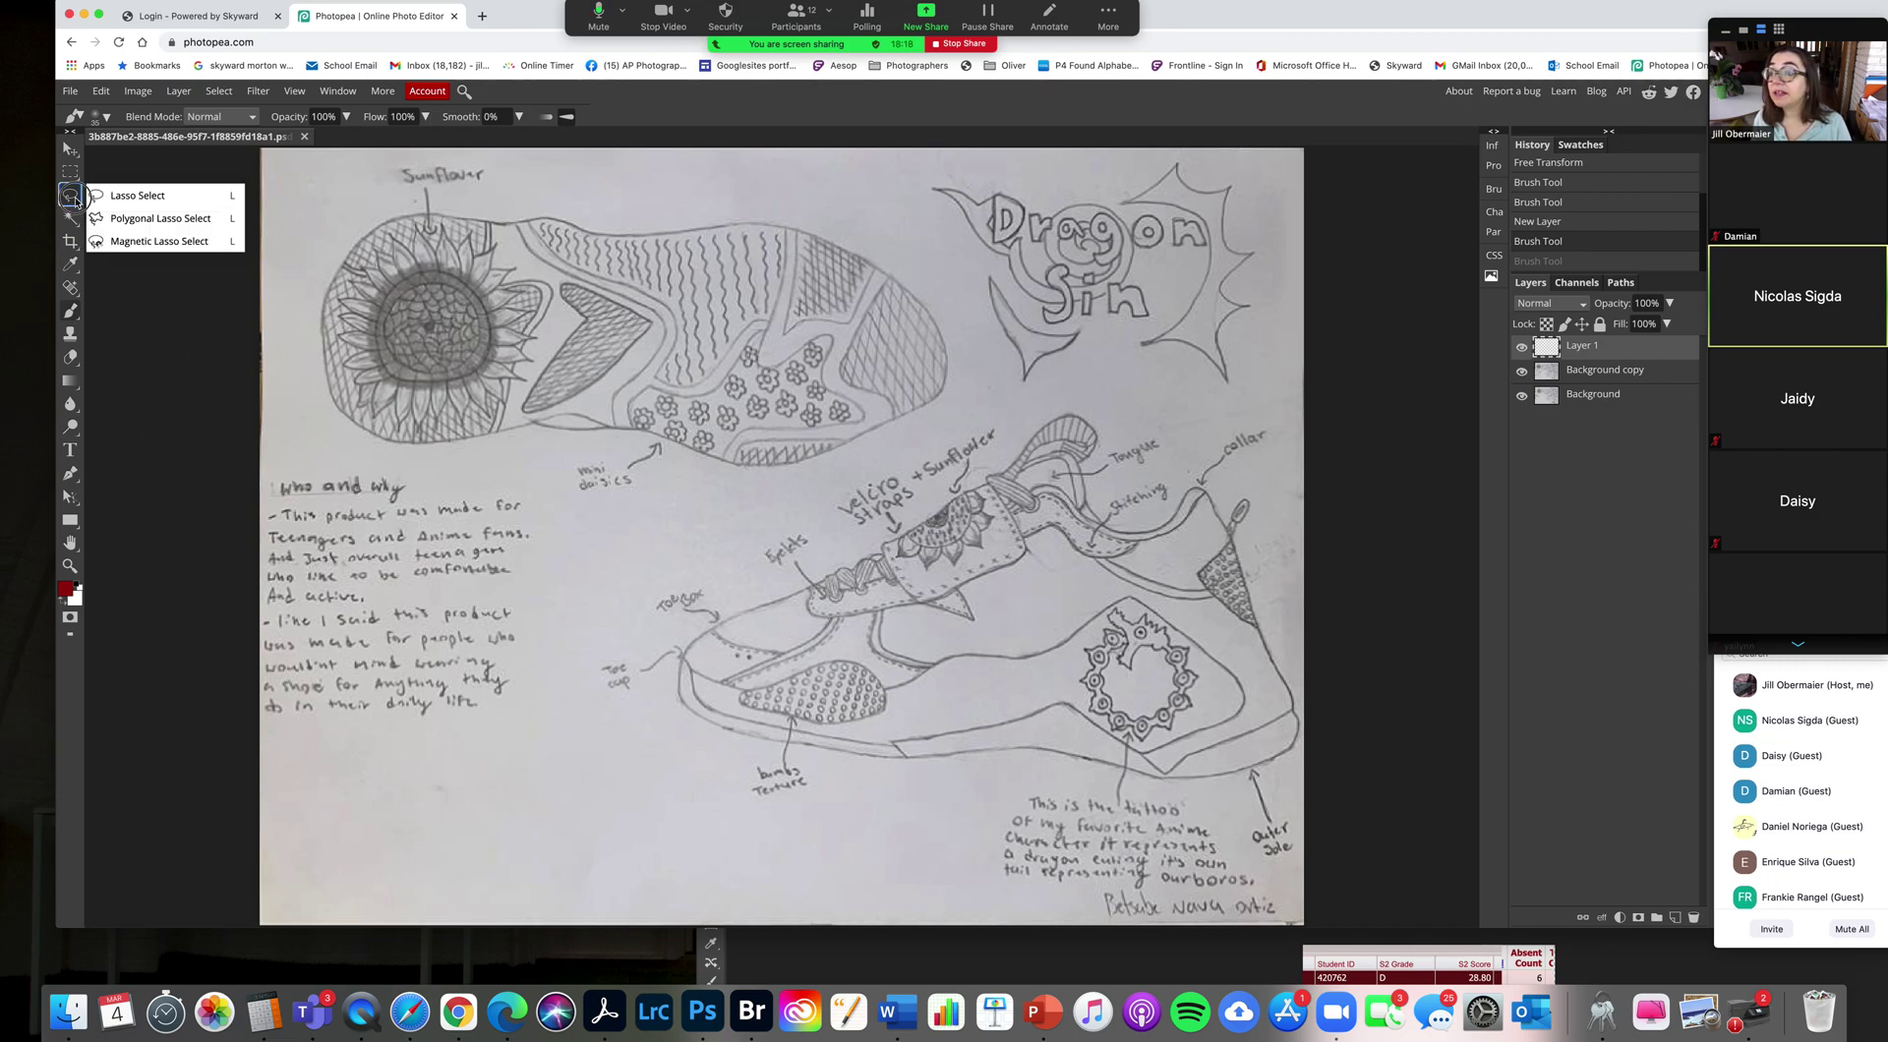
left_click(122, 219)
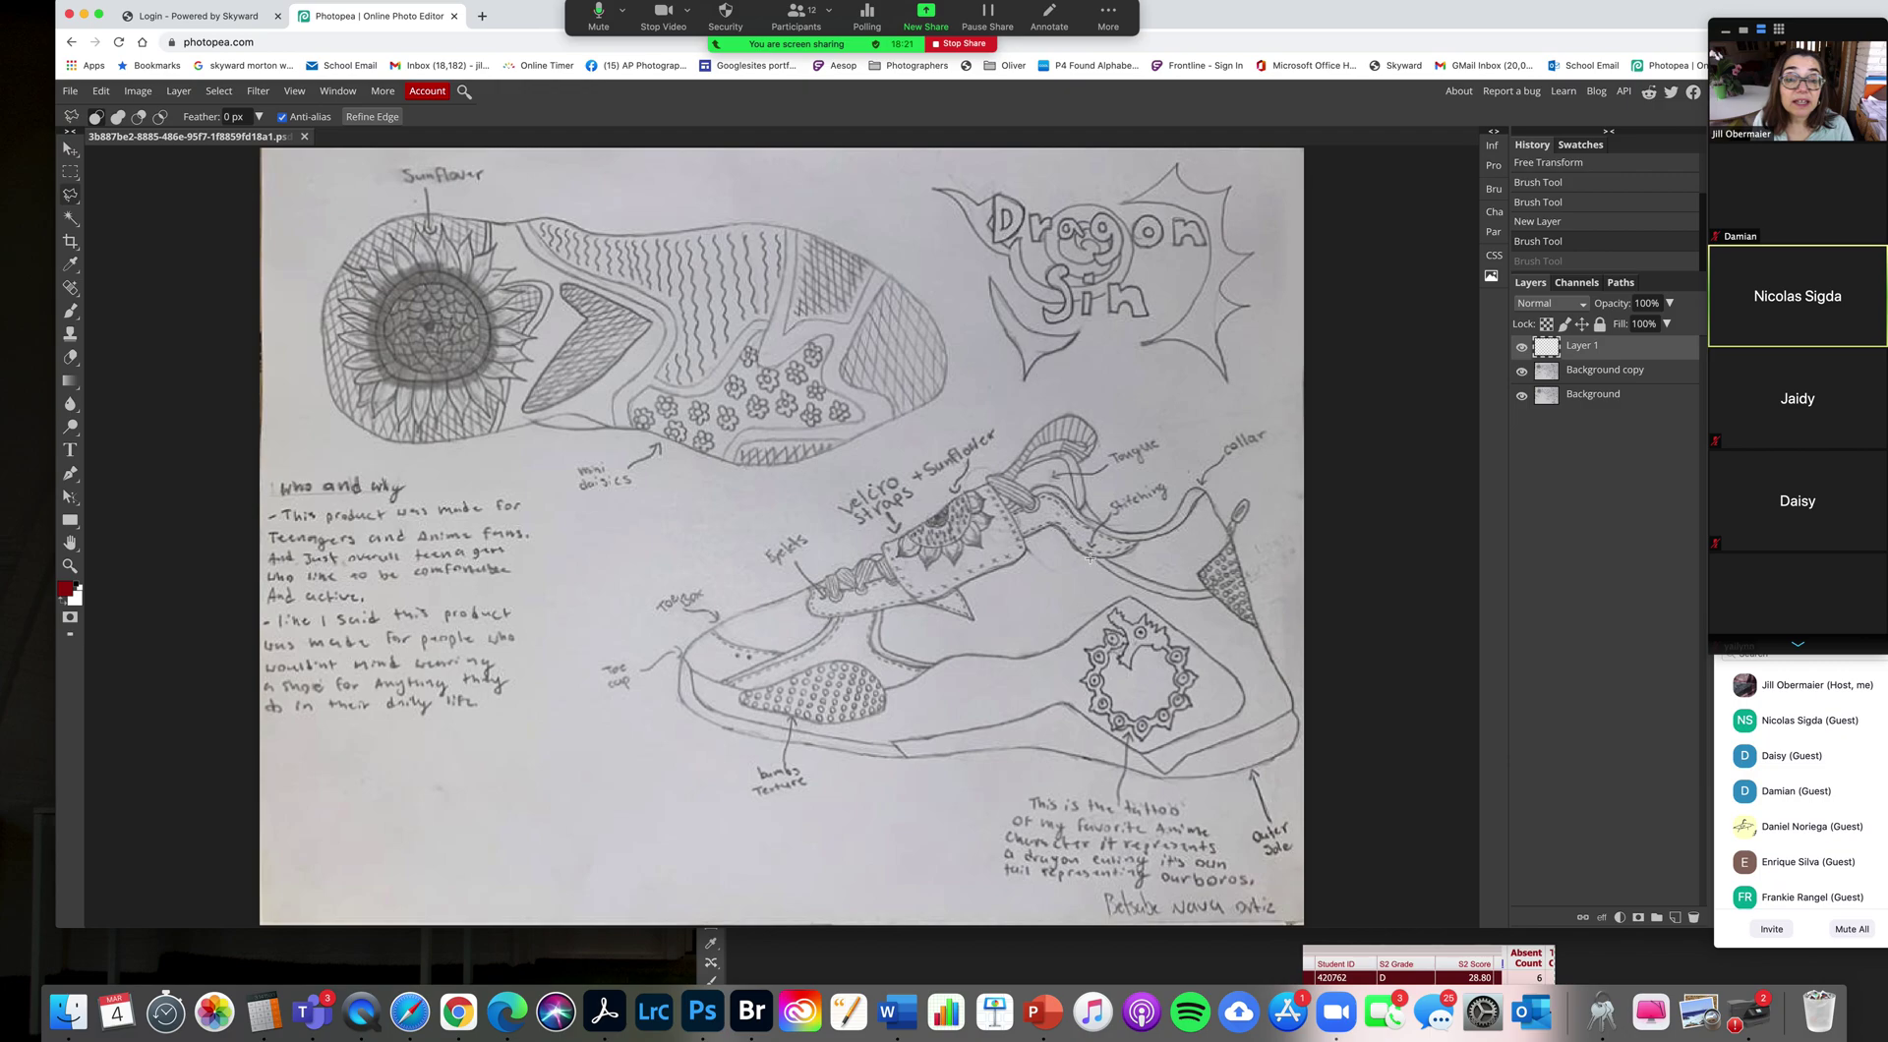
right_click(70, 195)
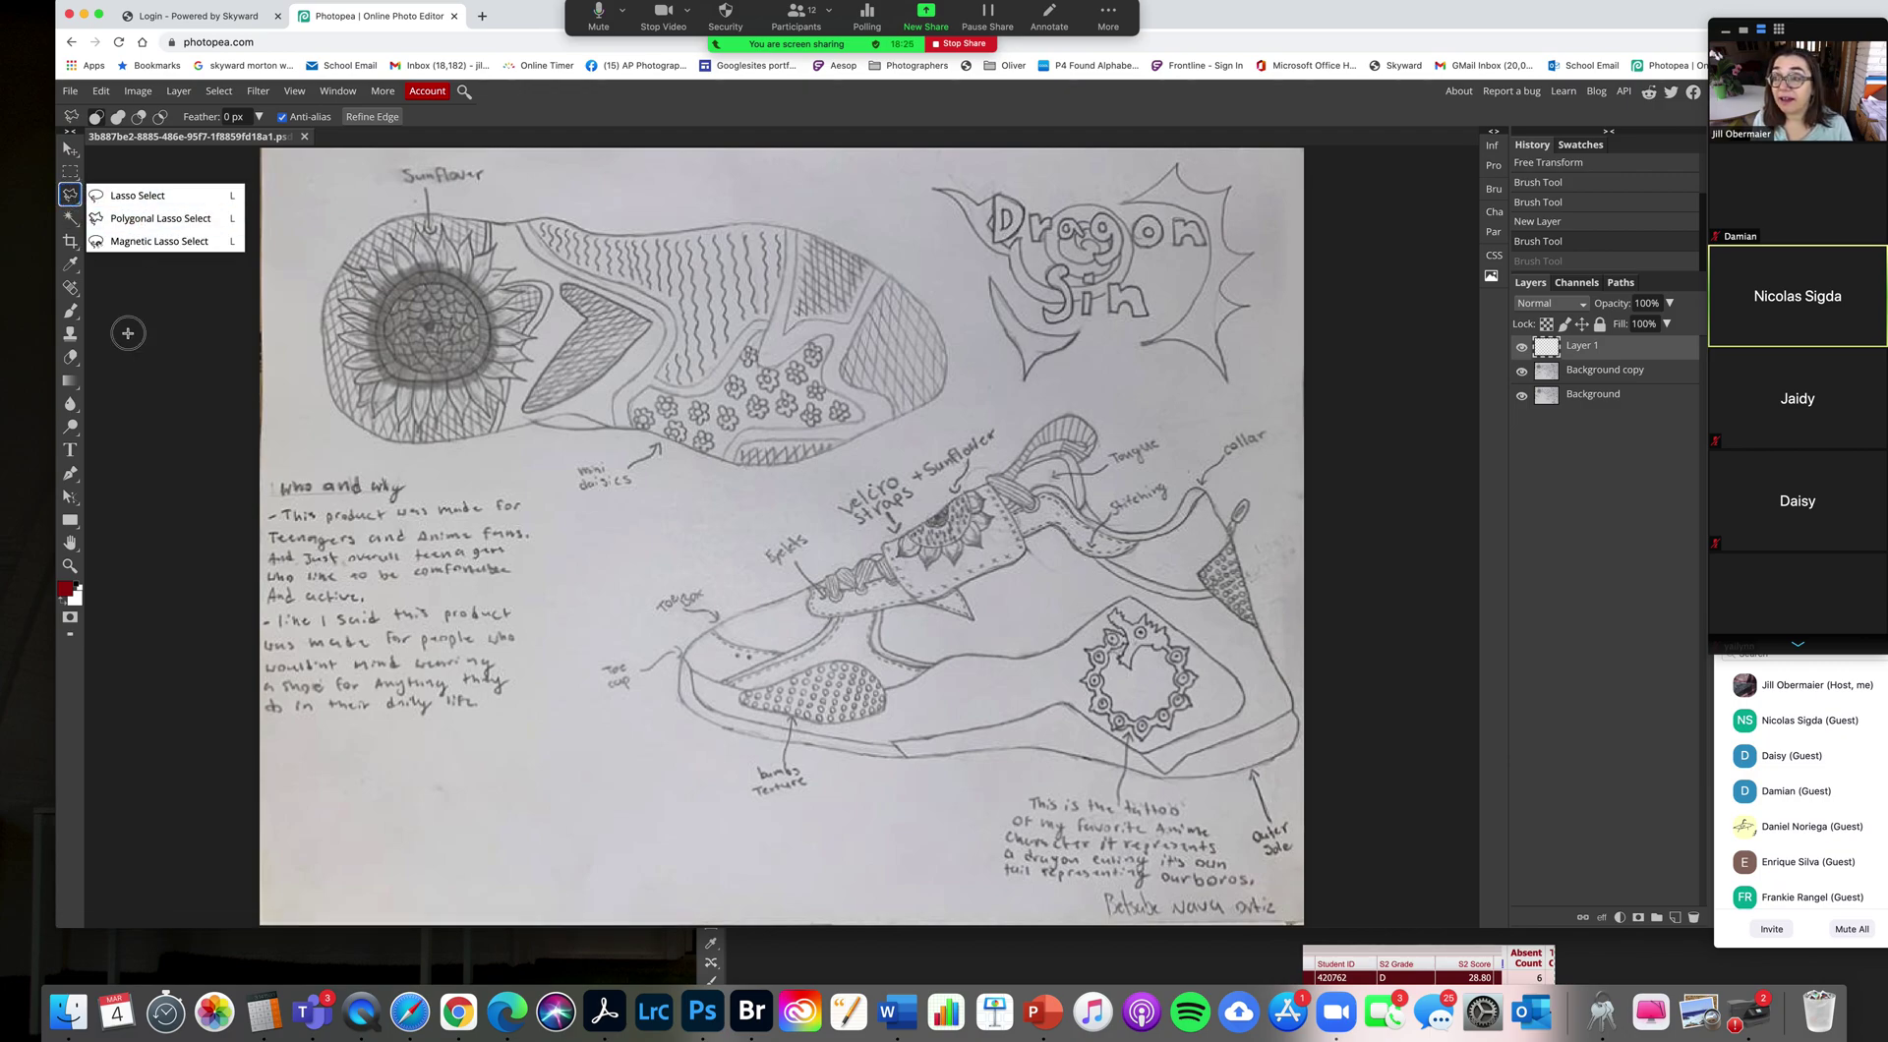
left_click(128, 335)
Step: Select the blank side panel of the shoe on the Background copy layer using the Magic Wand with tolerance 16
left_click(70, 219)
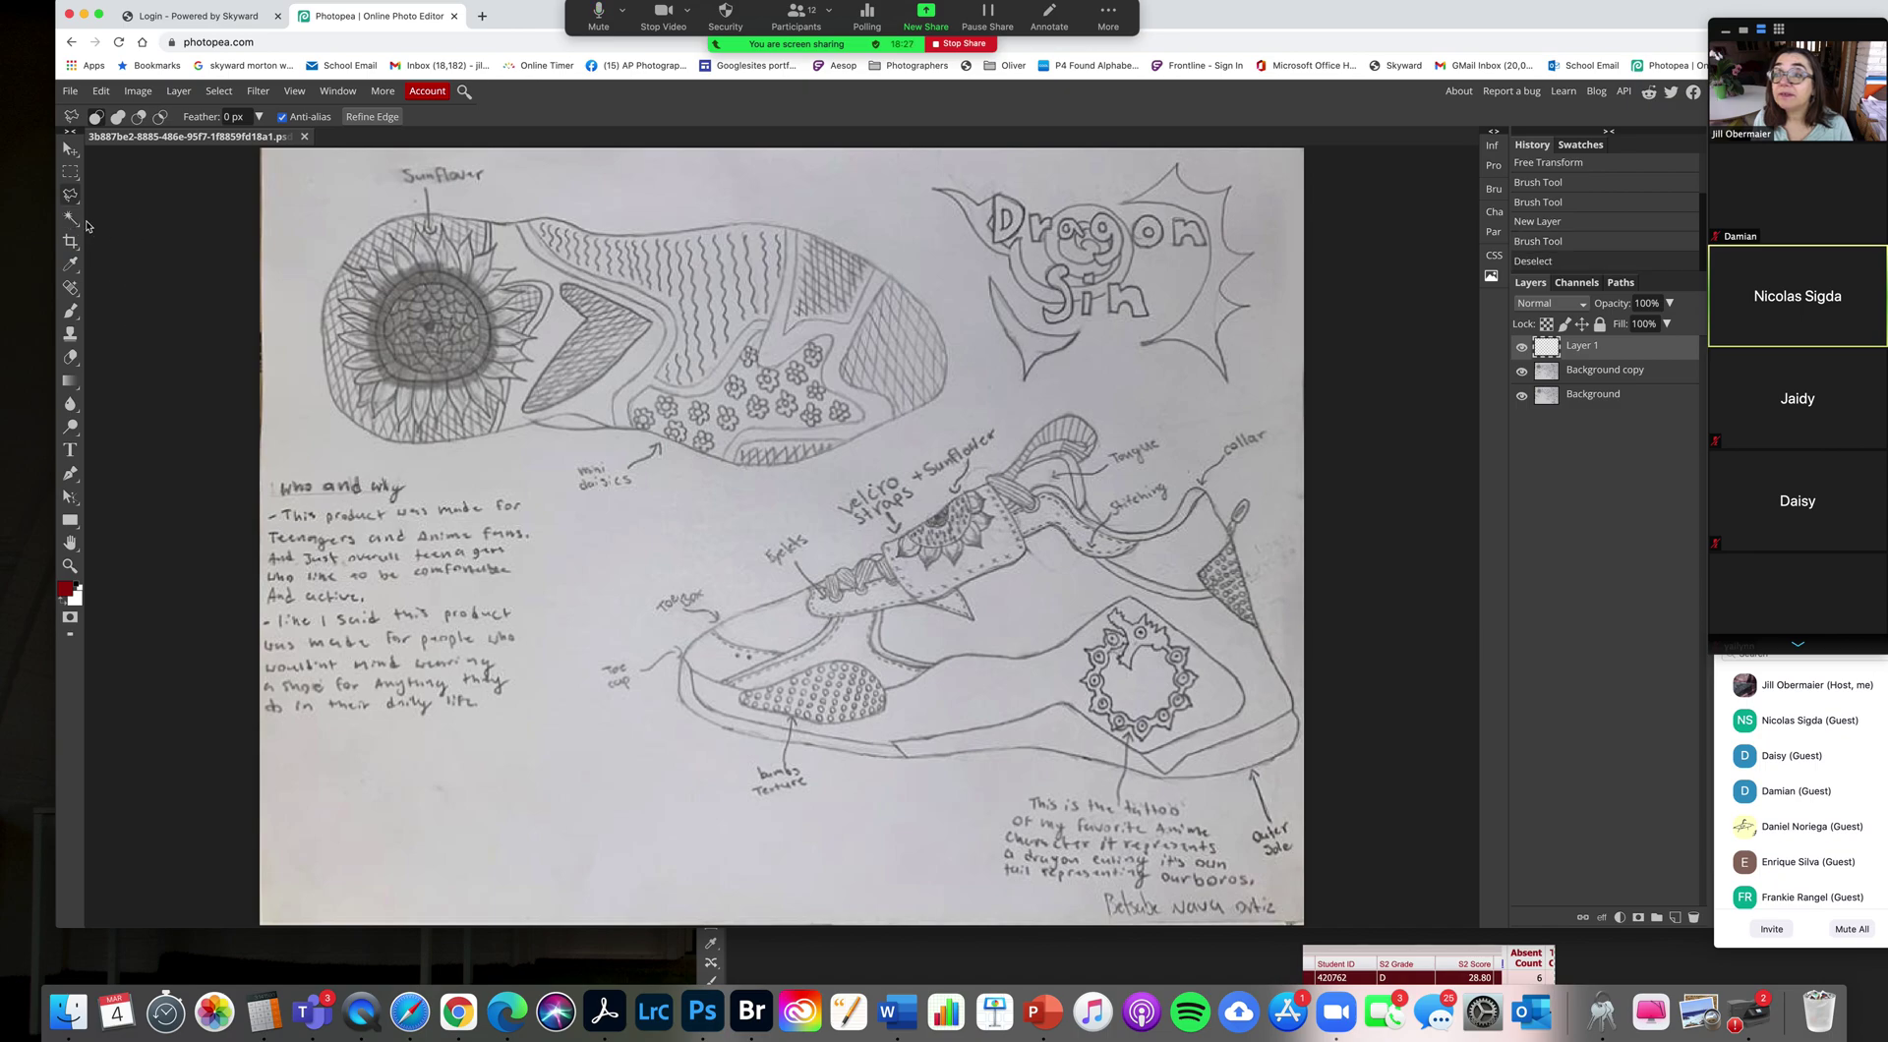
left_click(71, 222)
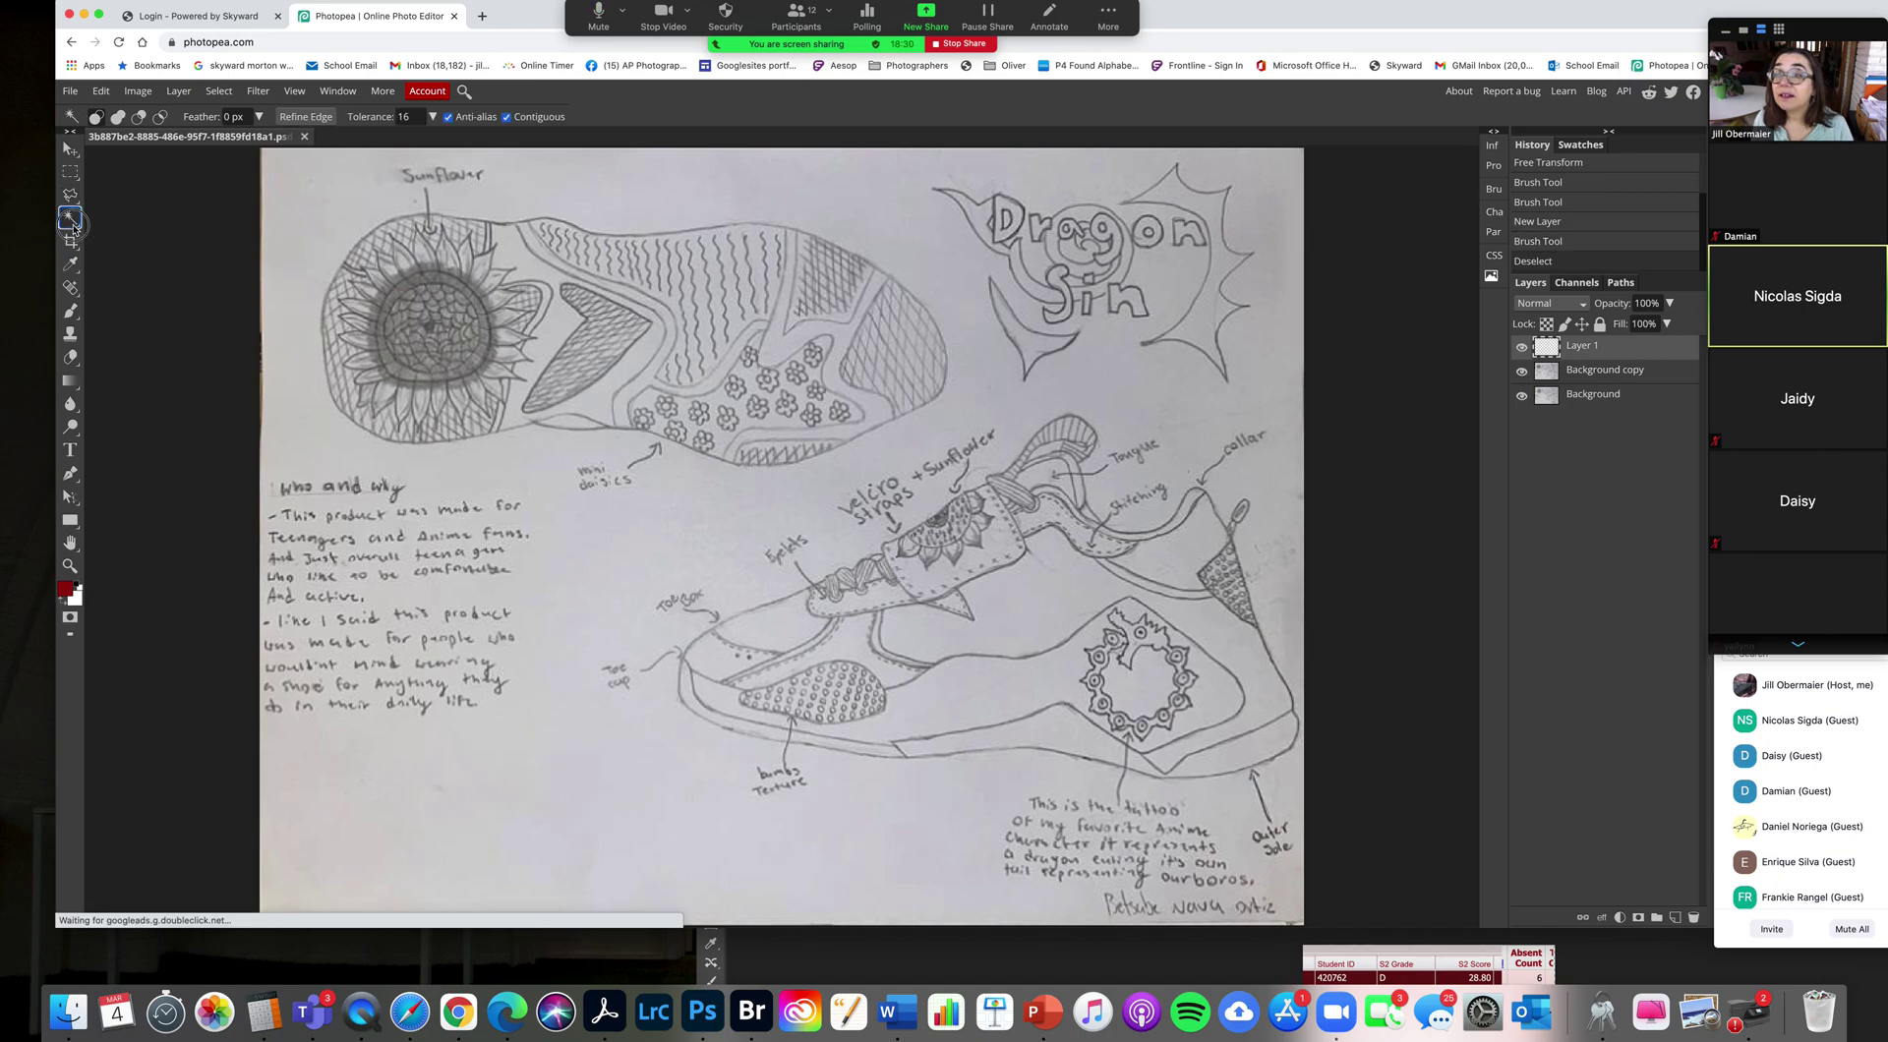
left_click(108, 226)
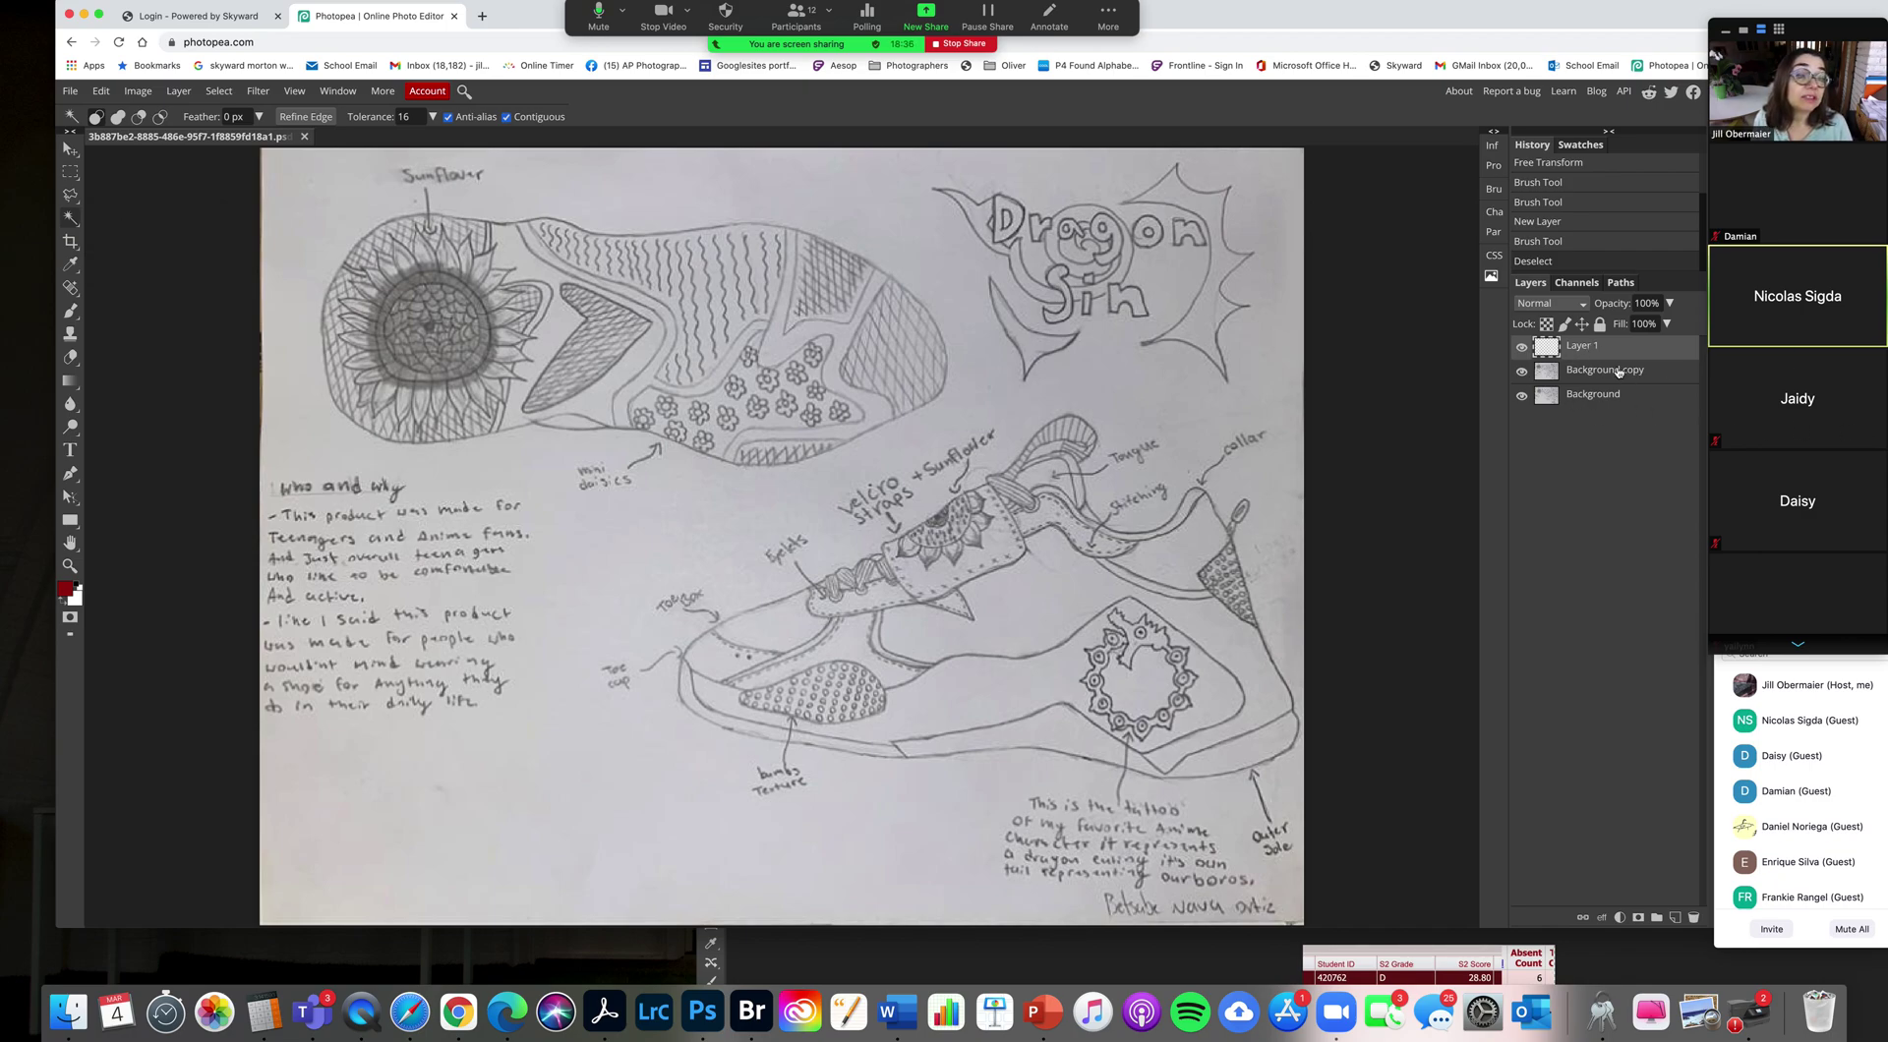
left_click(1589, 374)
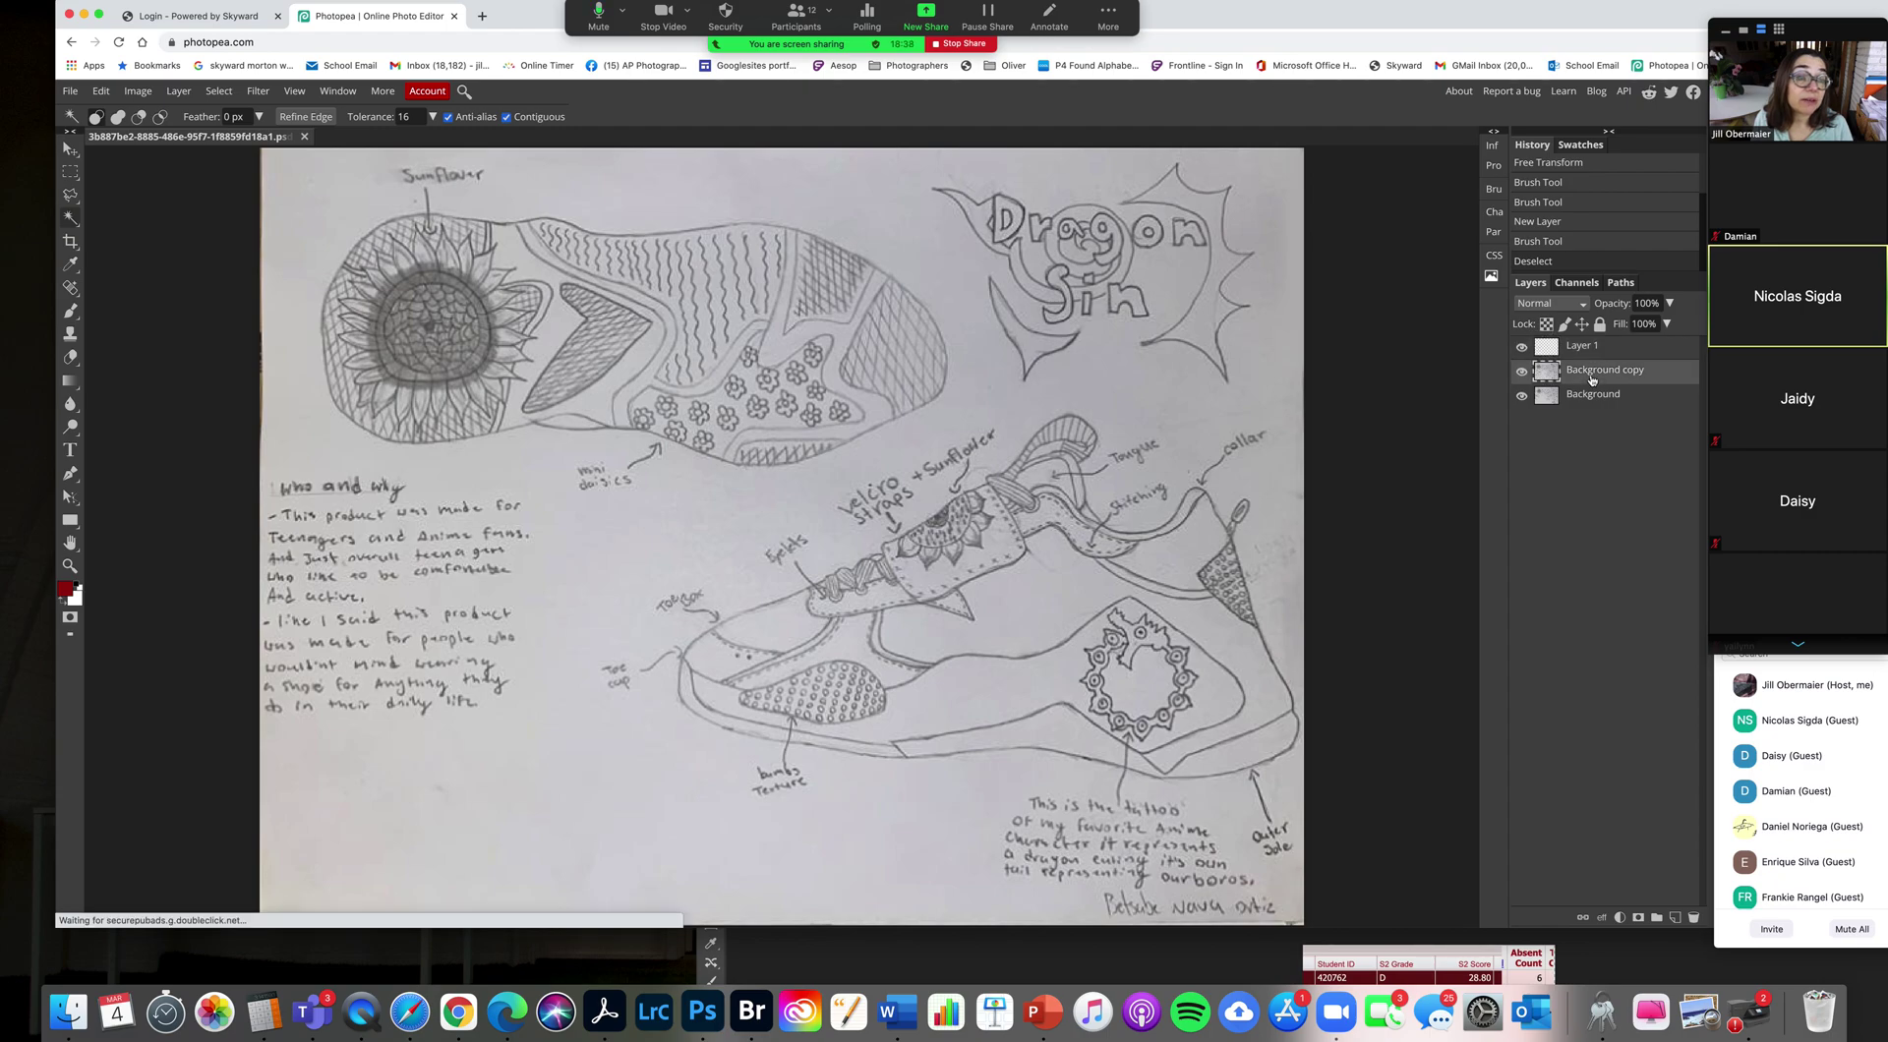
left_click(1045, 617)
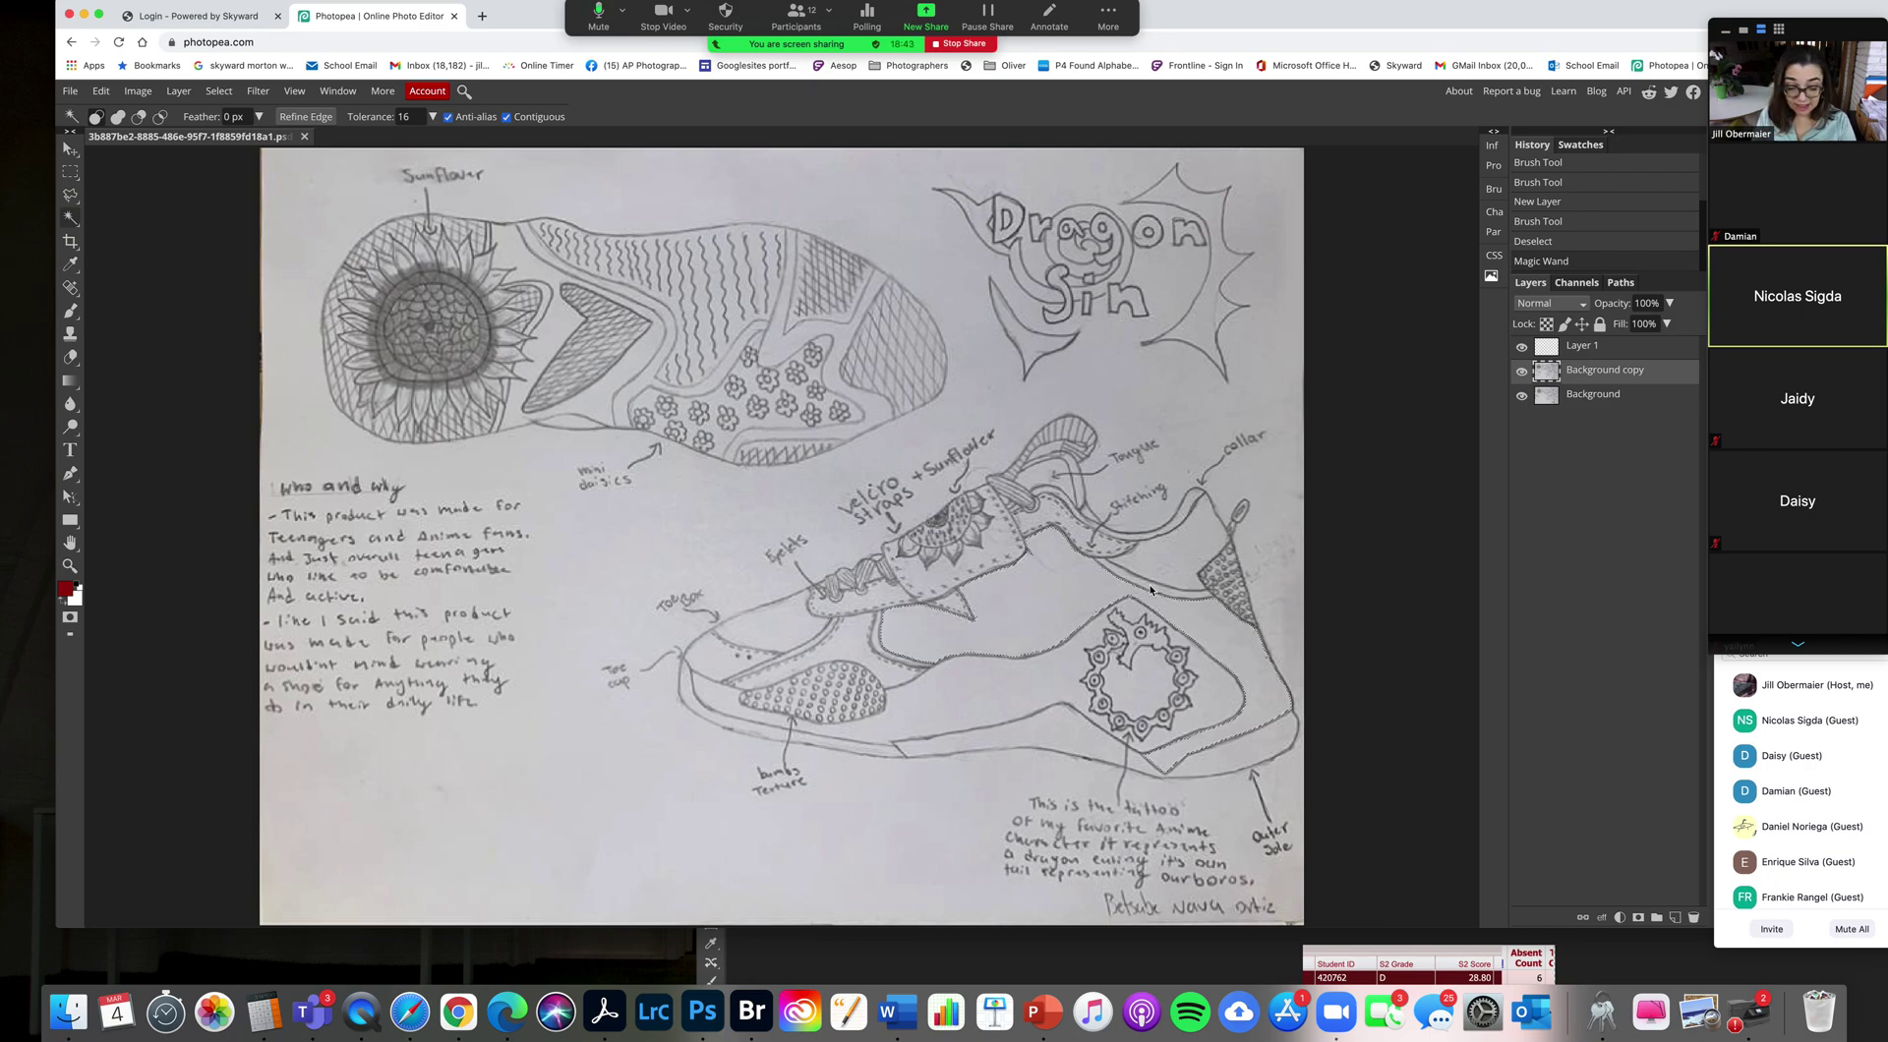
Step: Enlarge the soft brush and paint the selected shoe side panel dark red, leaving a lighter fade near the straps
scroll(1151, 590, "up", 2)
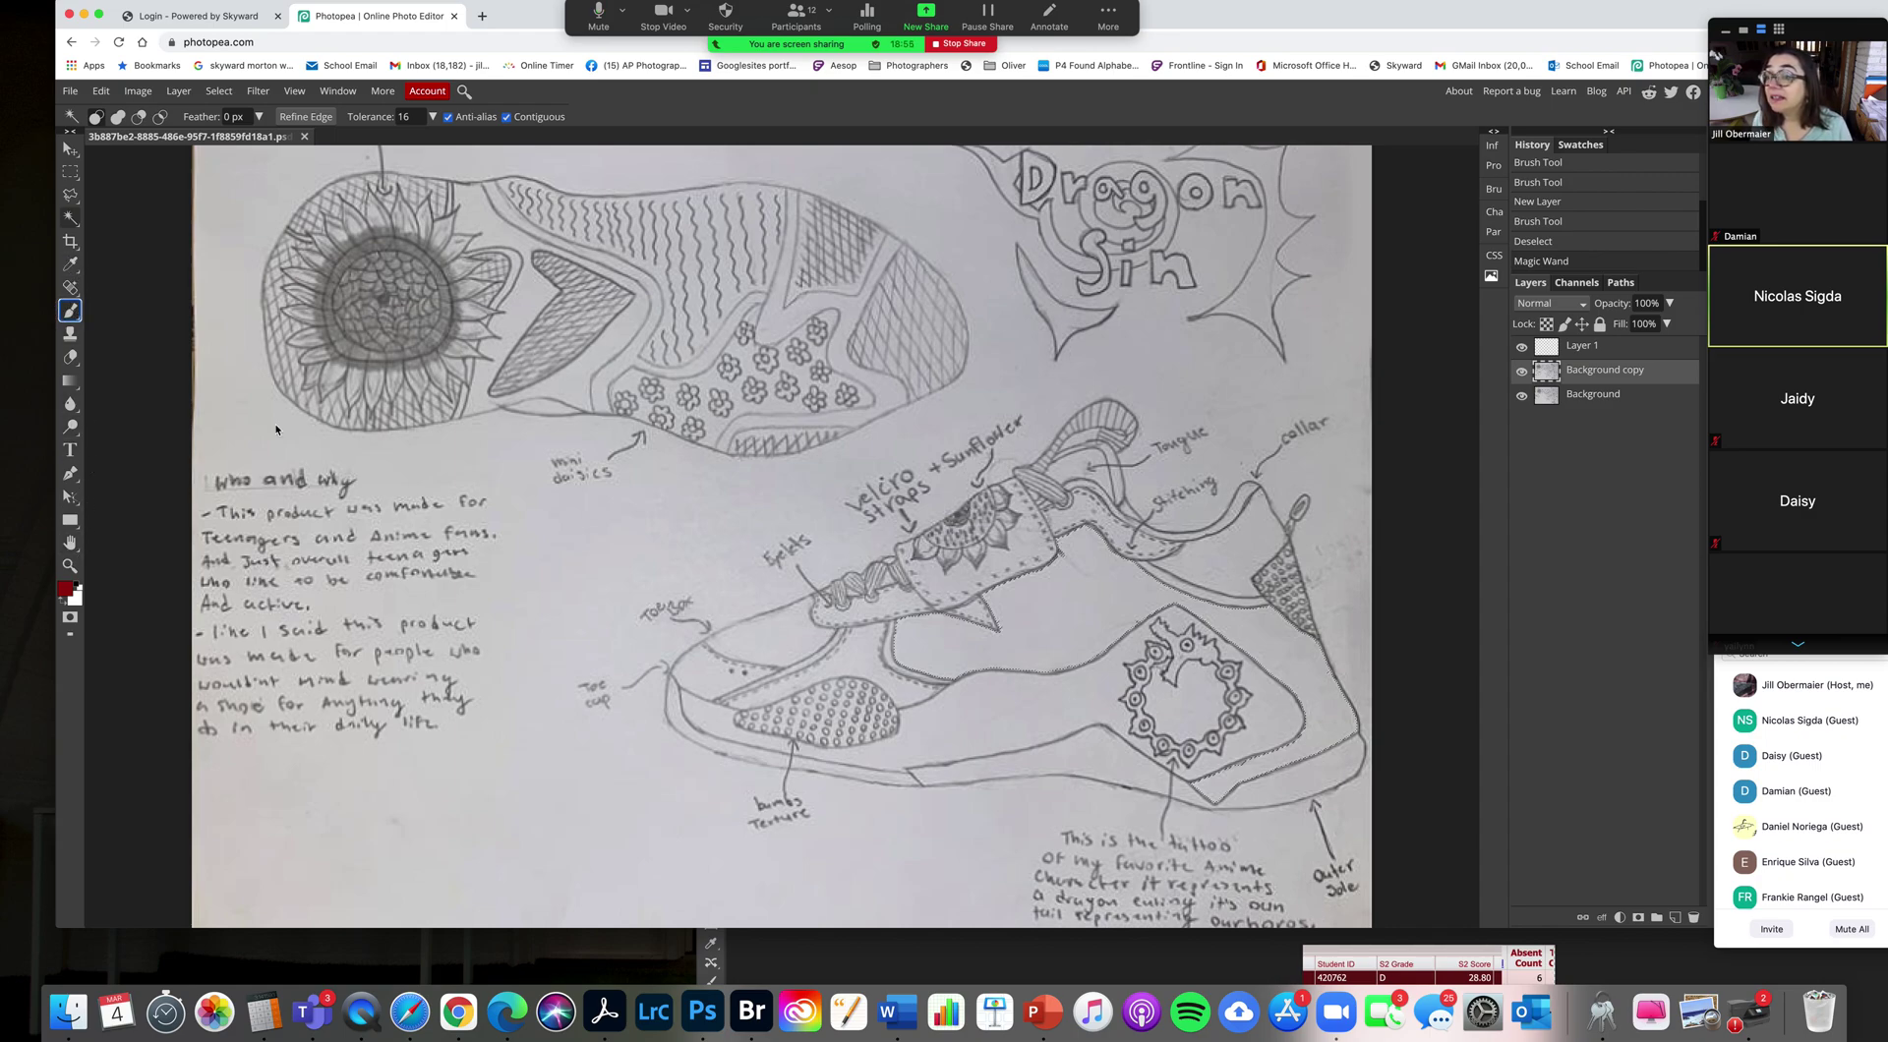
left_click(70, 310)
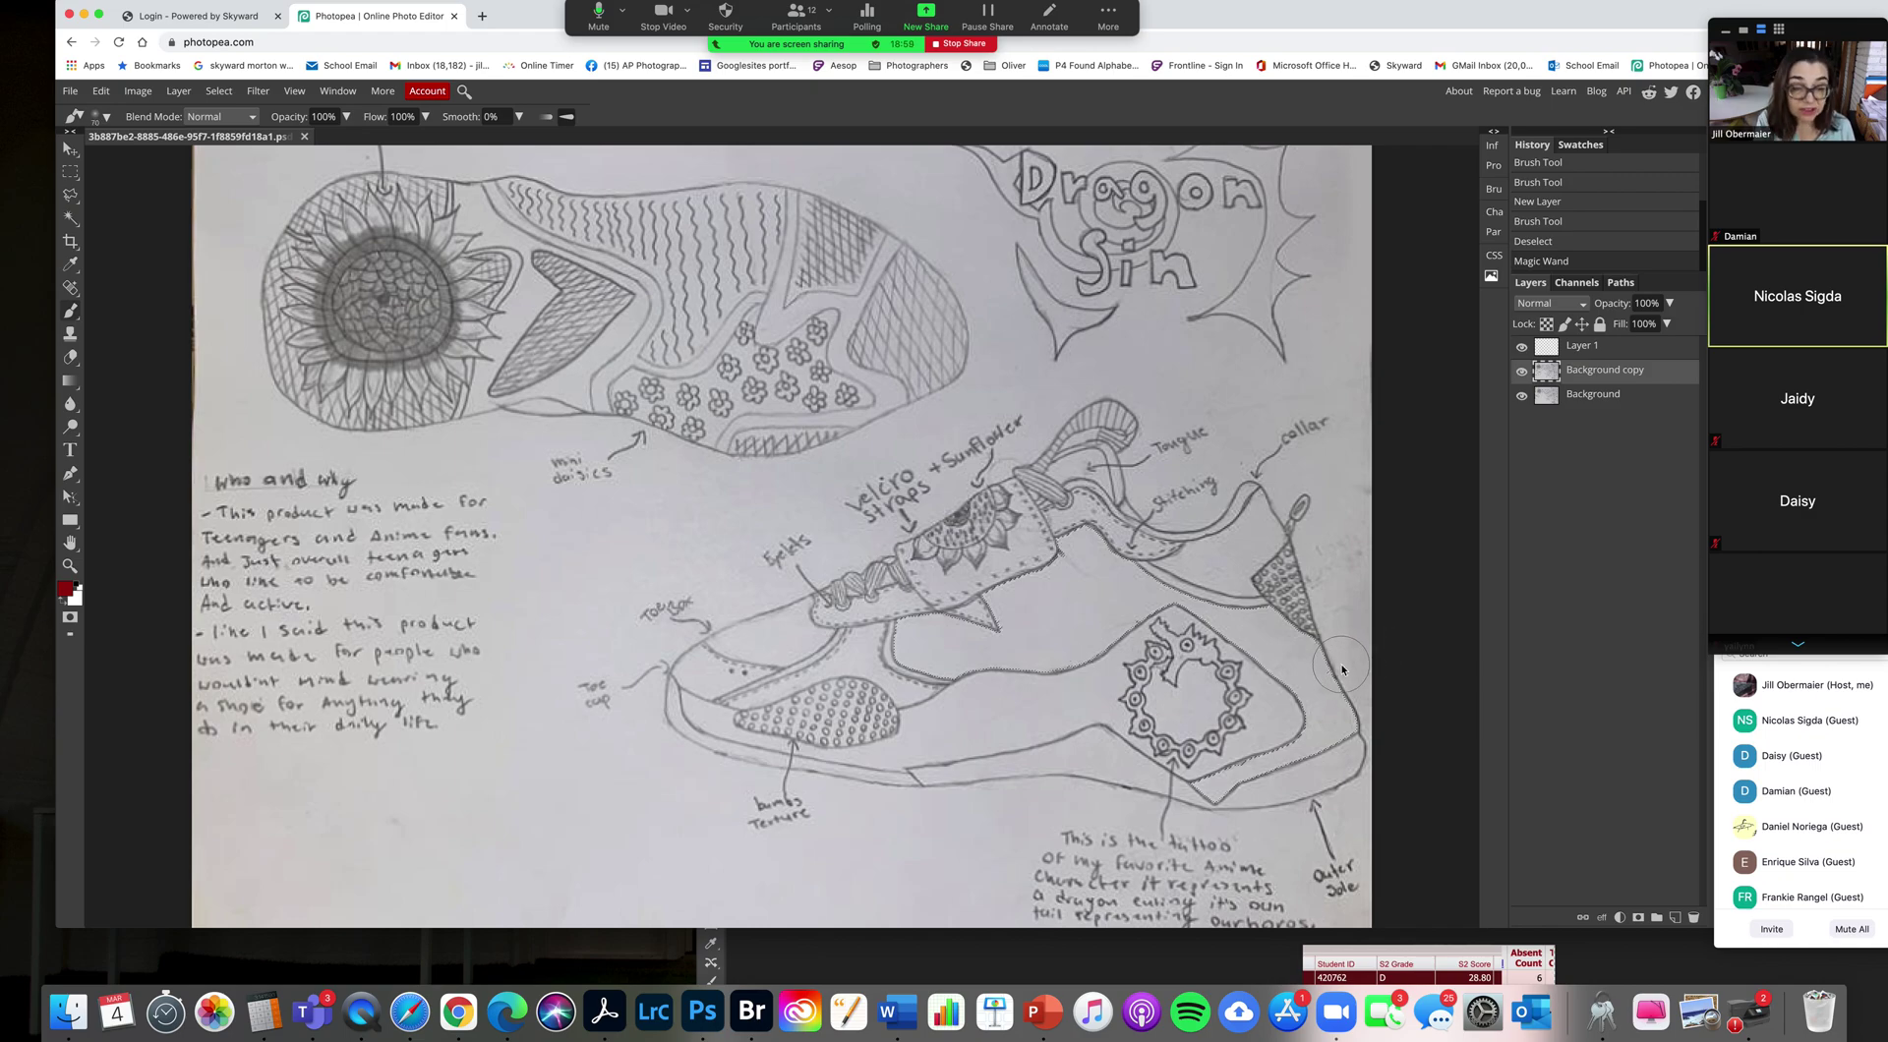
key("bracketright")
key("bracketright")
key("bracketright")
mouse_move(1312, 706)
left_mouse_down()
mouse_move(1278, 639)
mouse_move(1190, 604)
mouse_move(1067, 637)
mouse_move(987, 710)
mouse_move(901, 688)
mouse_move(943, 654)
left_mouse_up()
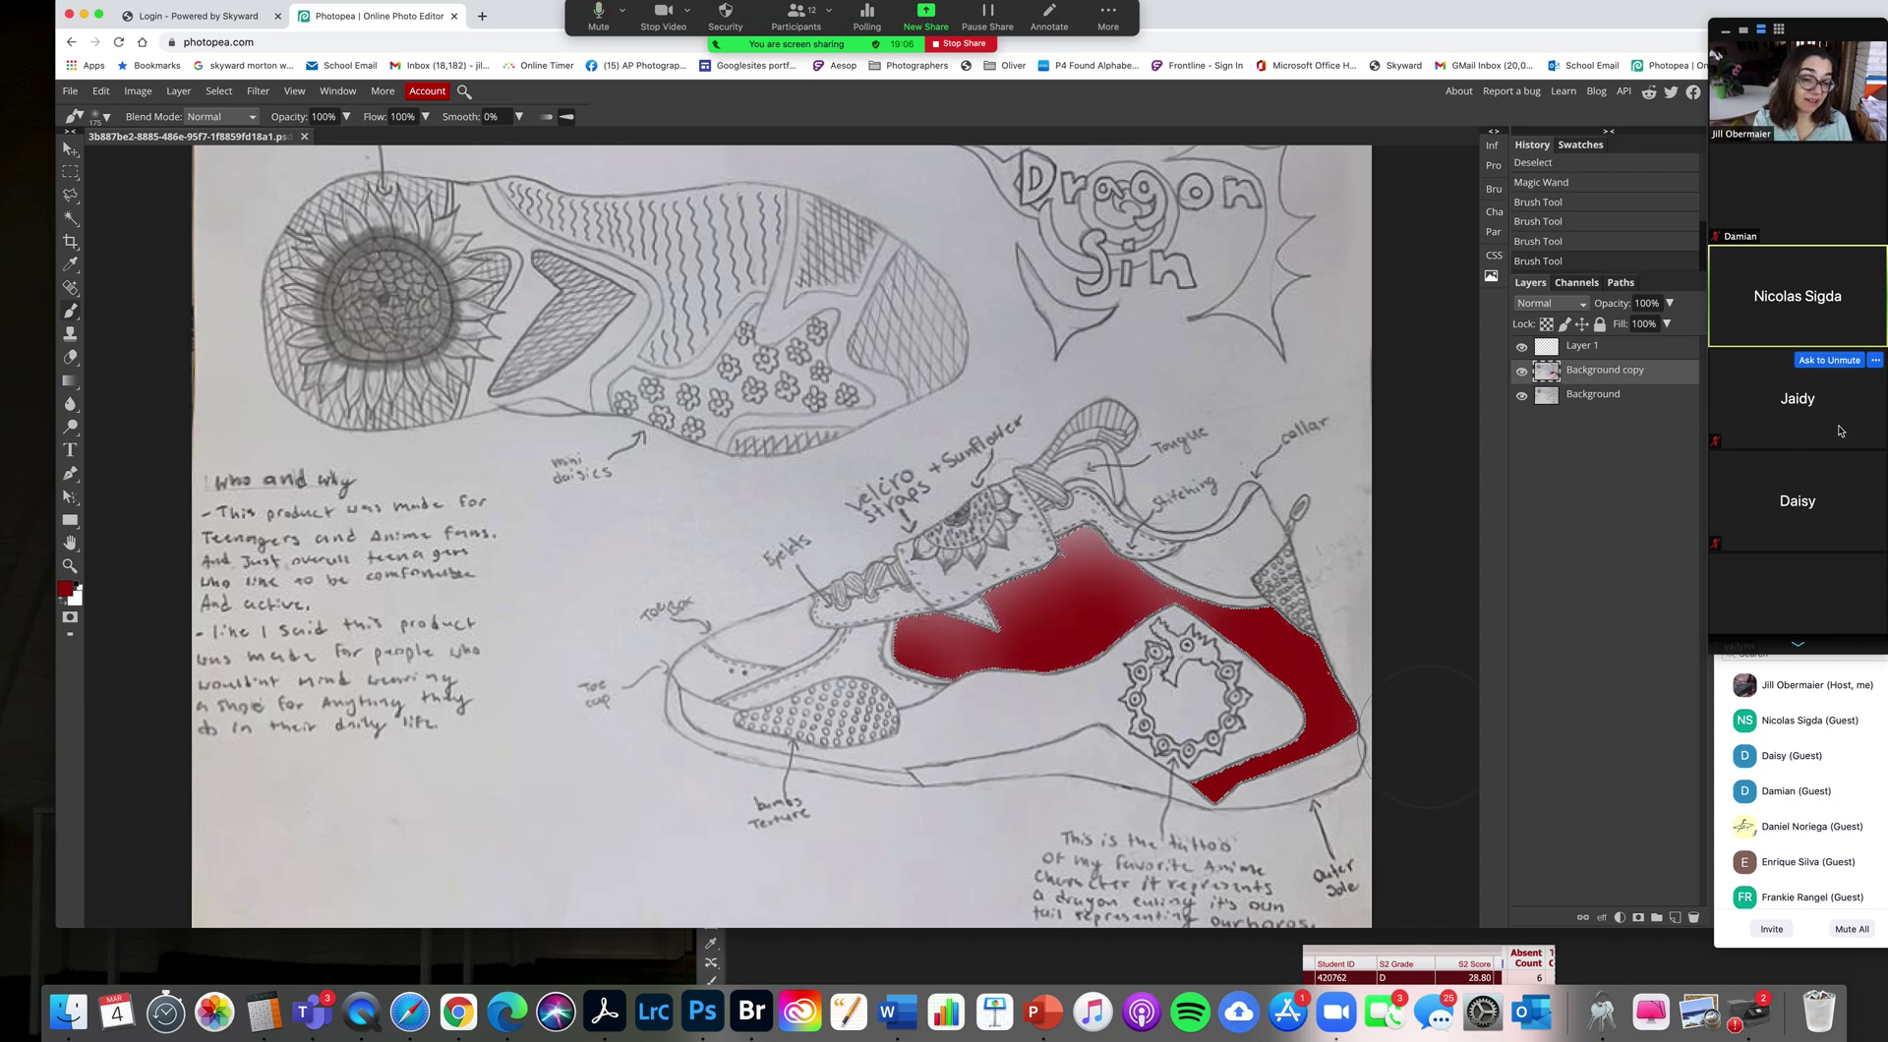
Step: Shade the edges of the red side panel in a darker red, hex 720b0b, with a smaller soft brush
left_click(67, 589)
left_click(336, 330)
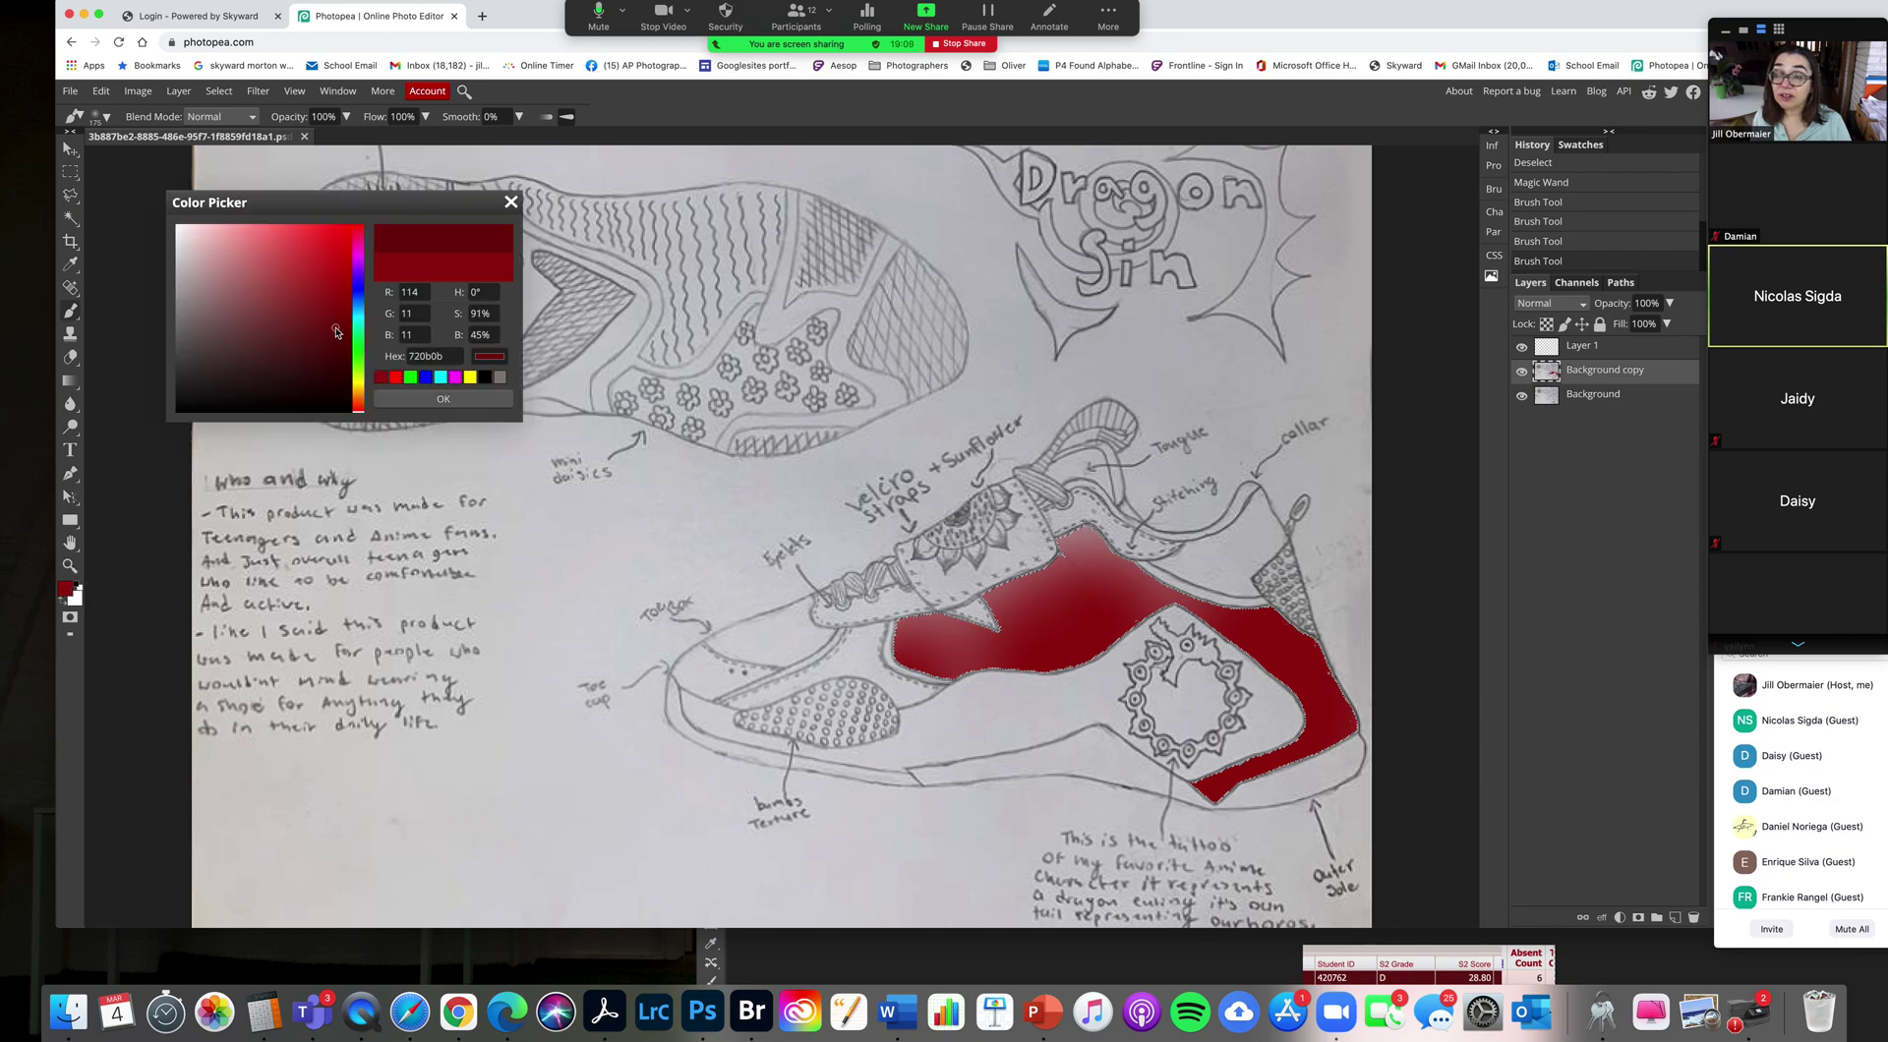
left_click(454, 399)
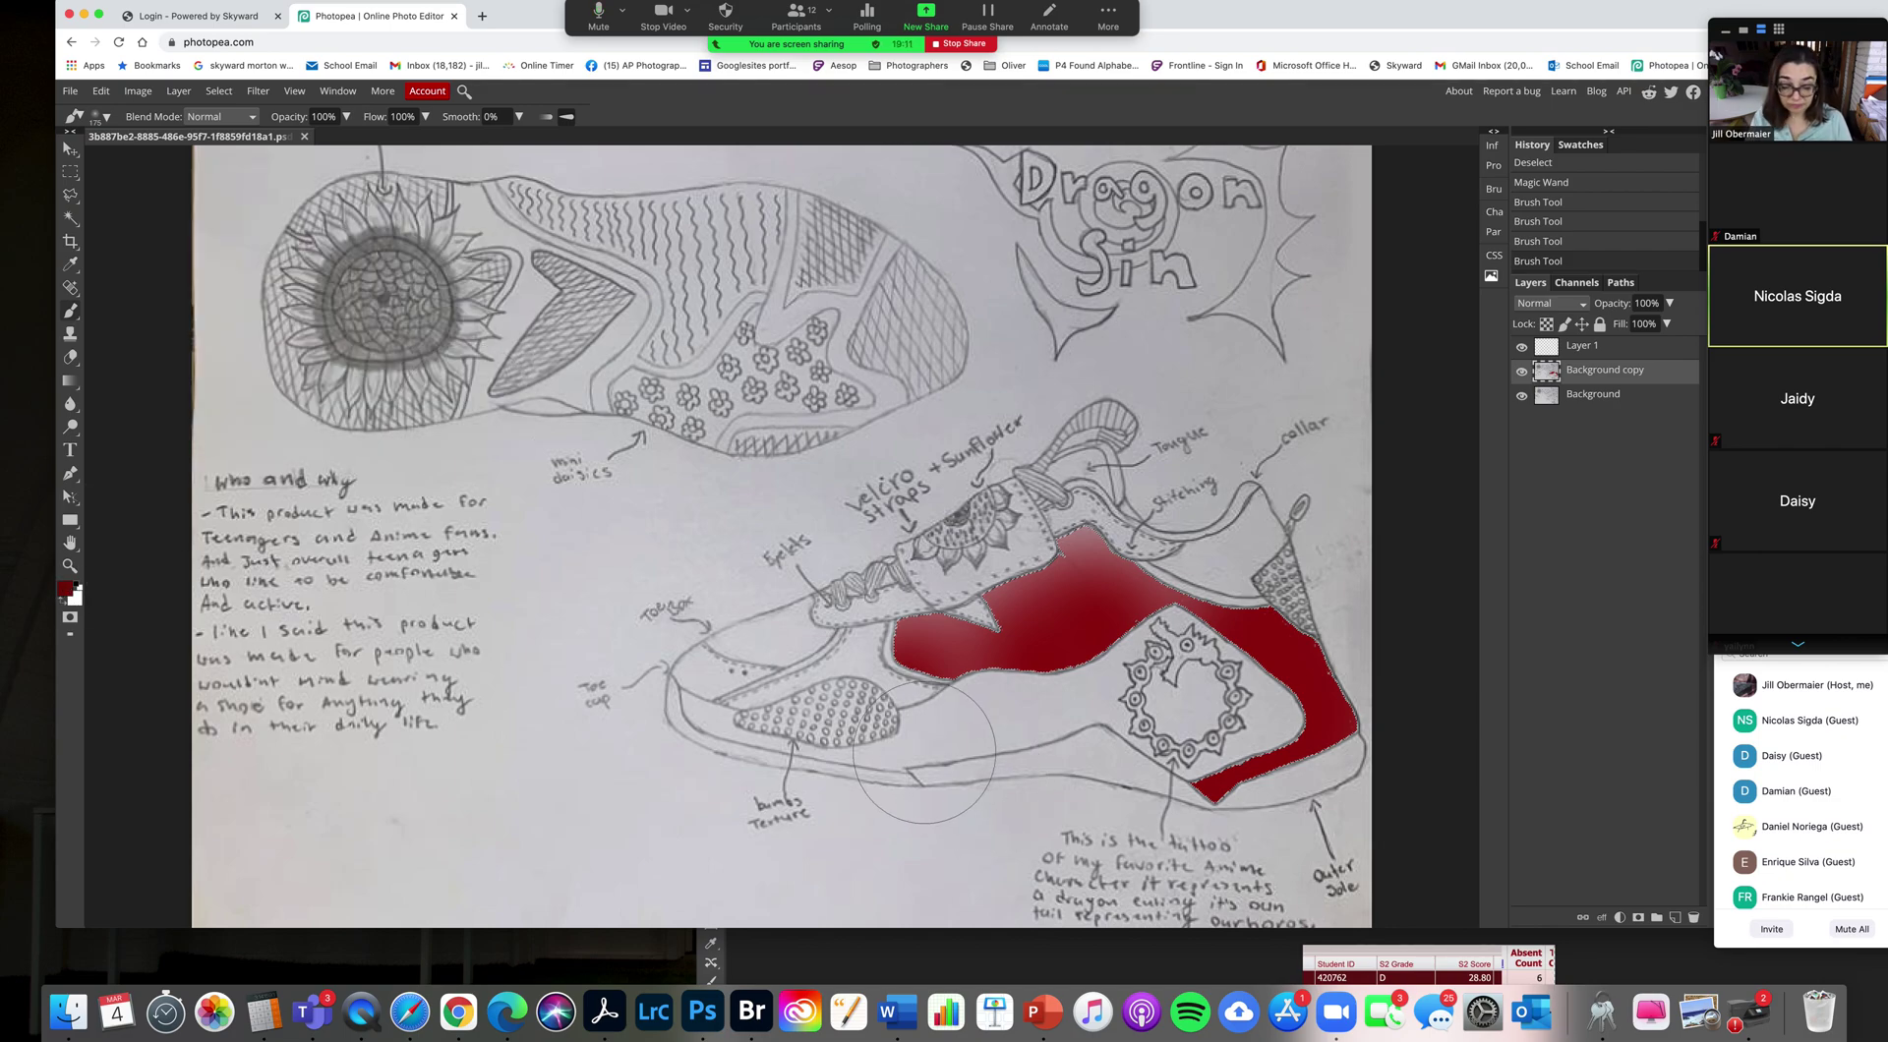
key("bracketleft")
key("bracketleft")
key("bracketleft")
key("bracketleft")
mouse_move(891, 647)
left_mouse_down()
mouse_move(1060, 692)
mouse_move(1072, 666)
mouse_move(1135, 685)
mouse_move(1243, 667)
mouse_move(1302, 708)
mouse_move(1268, 732)
left_mouse_up()
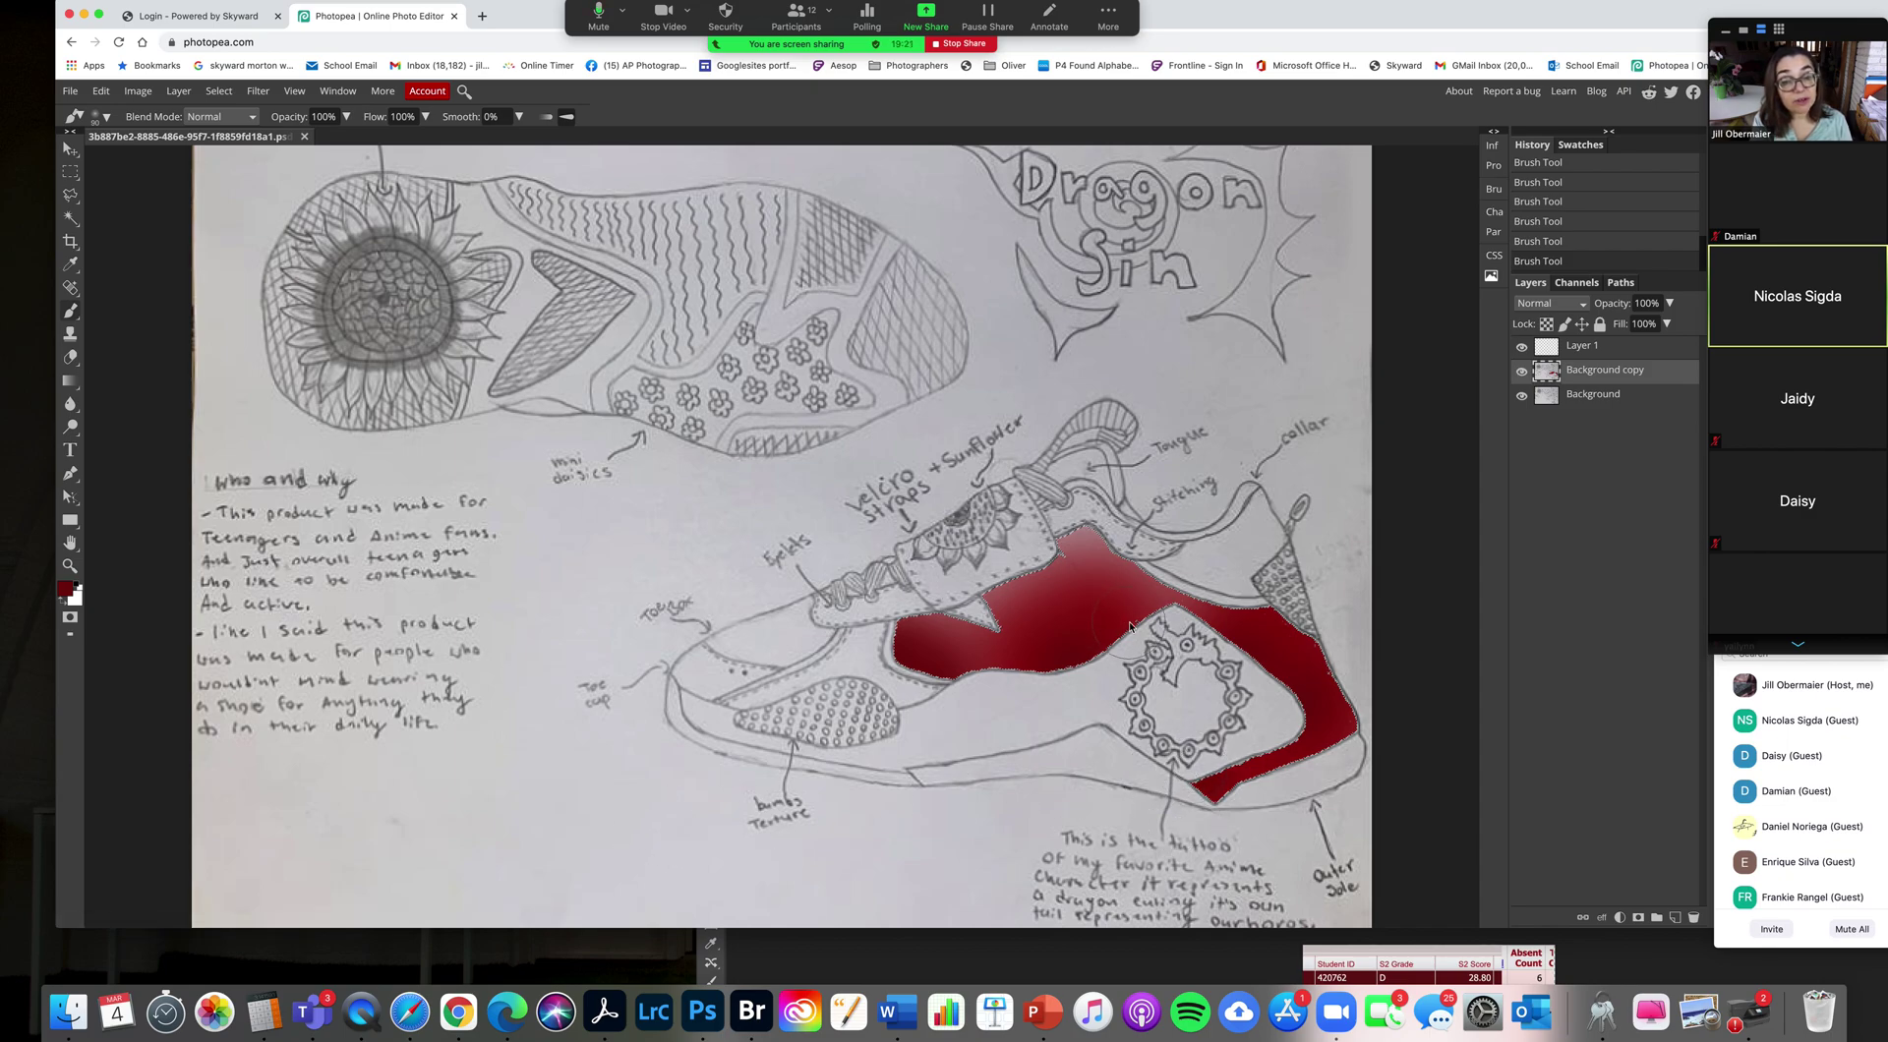
left_click_drag(1121, 629, 1170, 580)
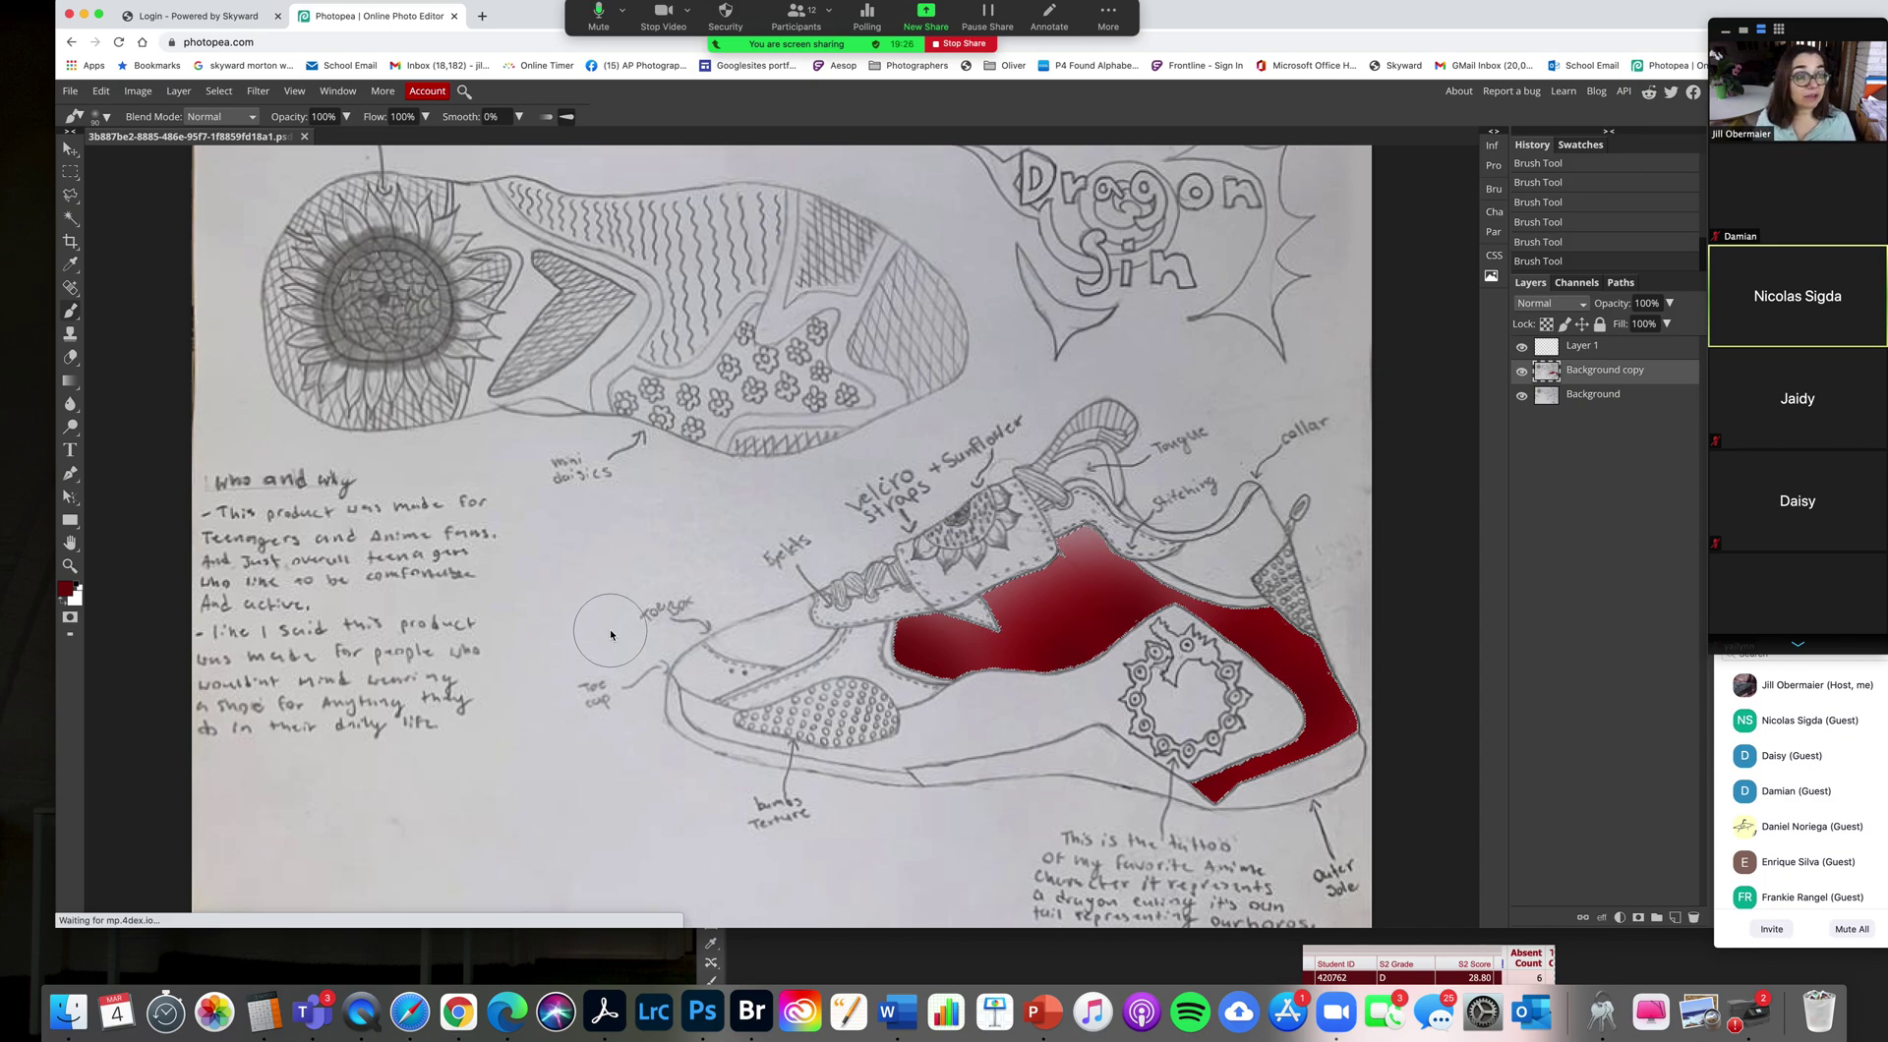
scroll(537, 520, "right", 1)
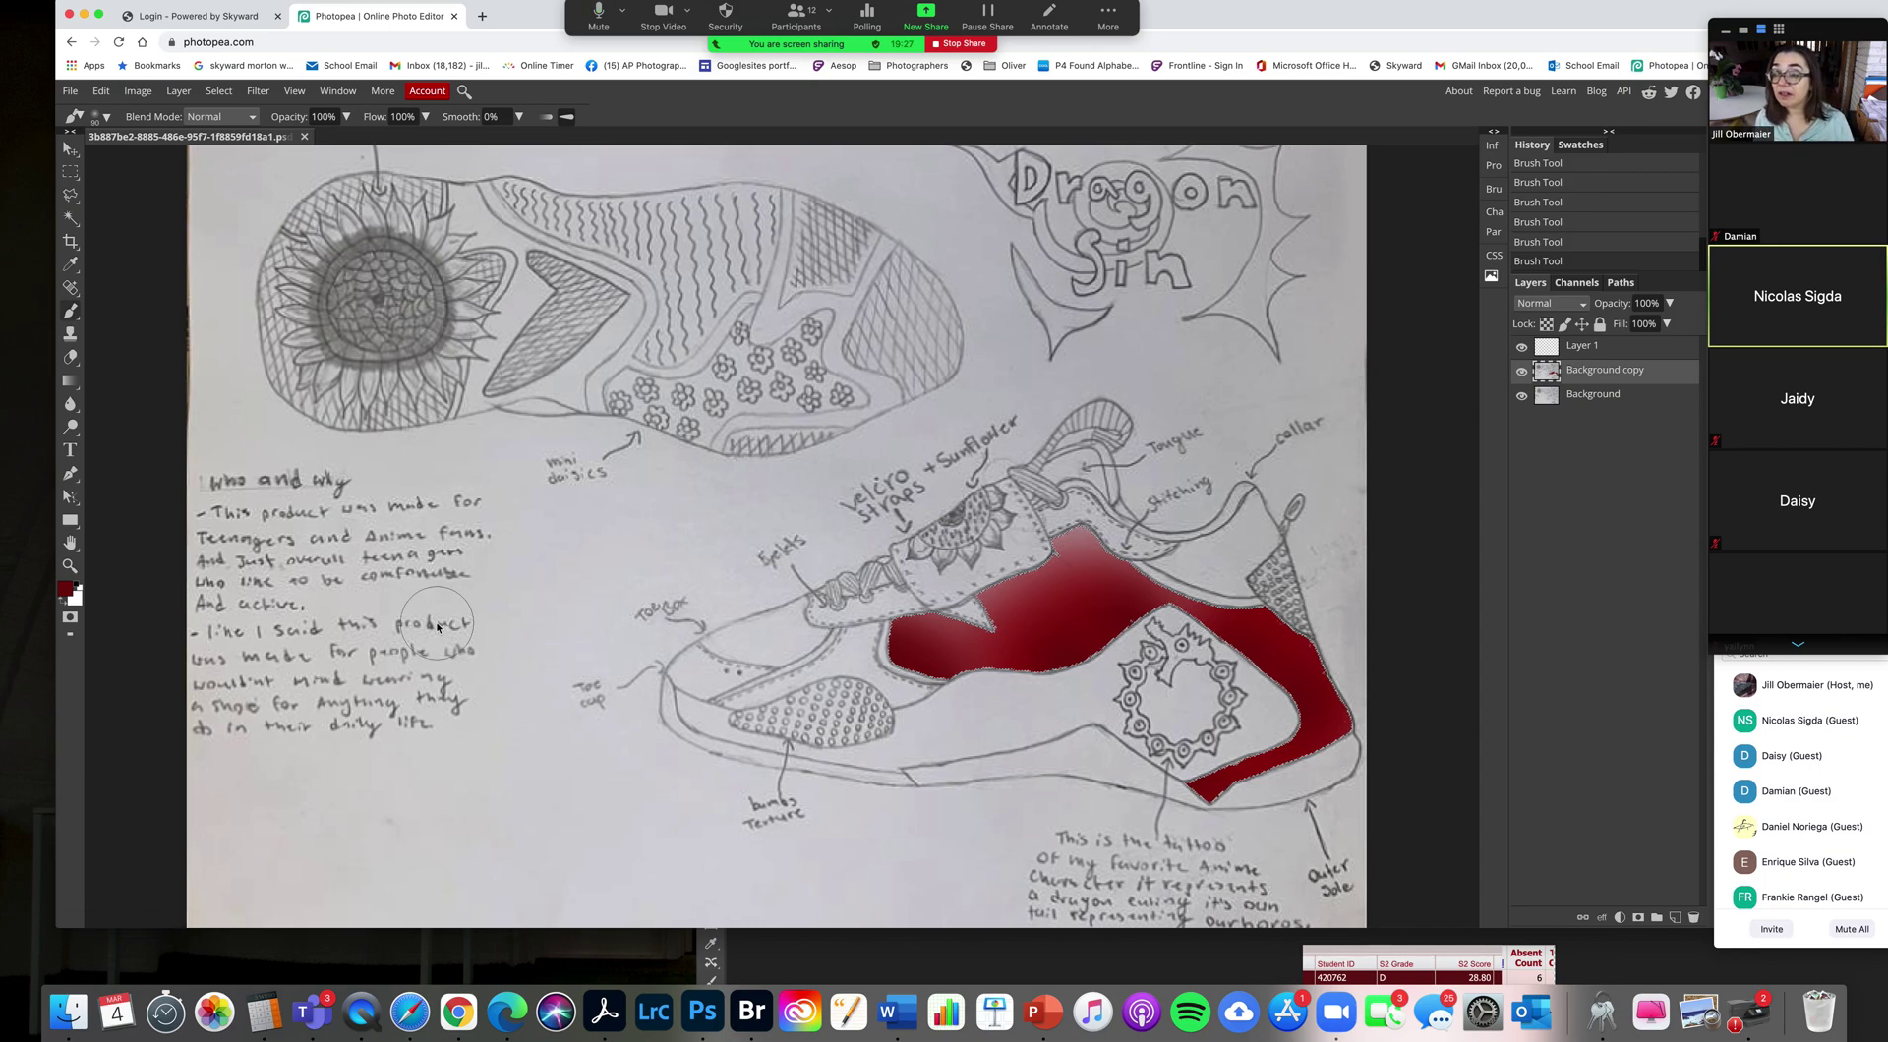
left_click(67, 588)
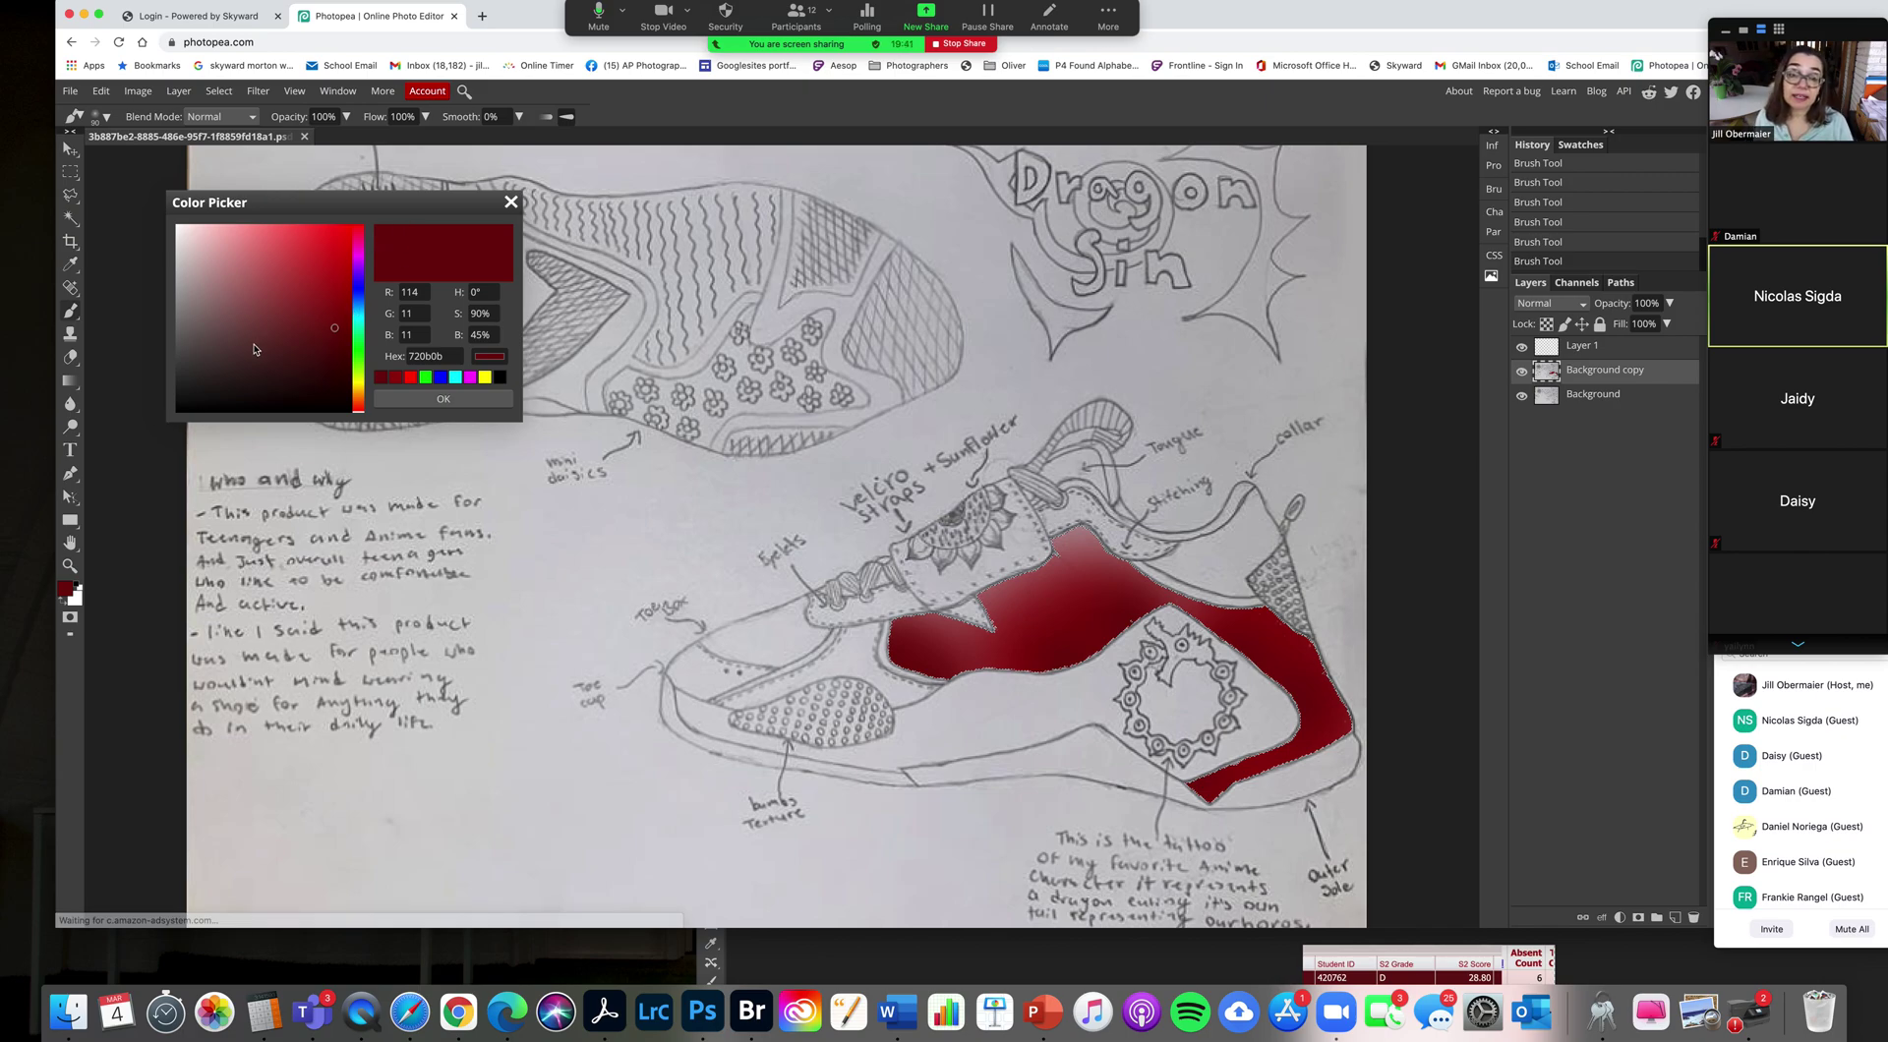
left_click(433, 399)
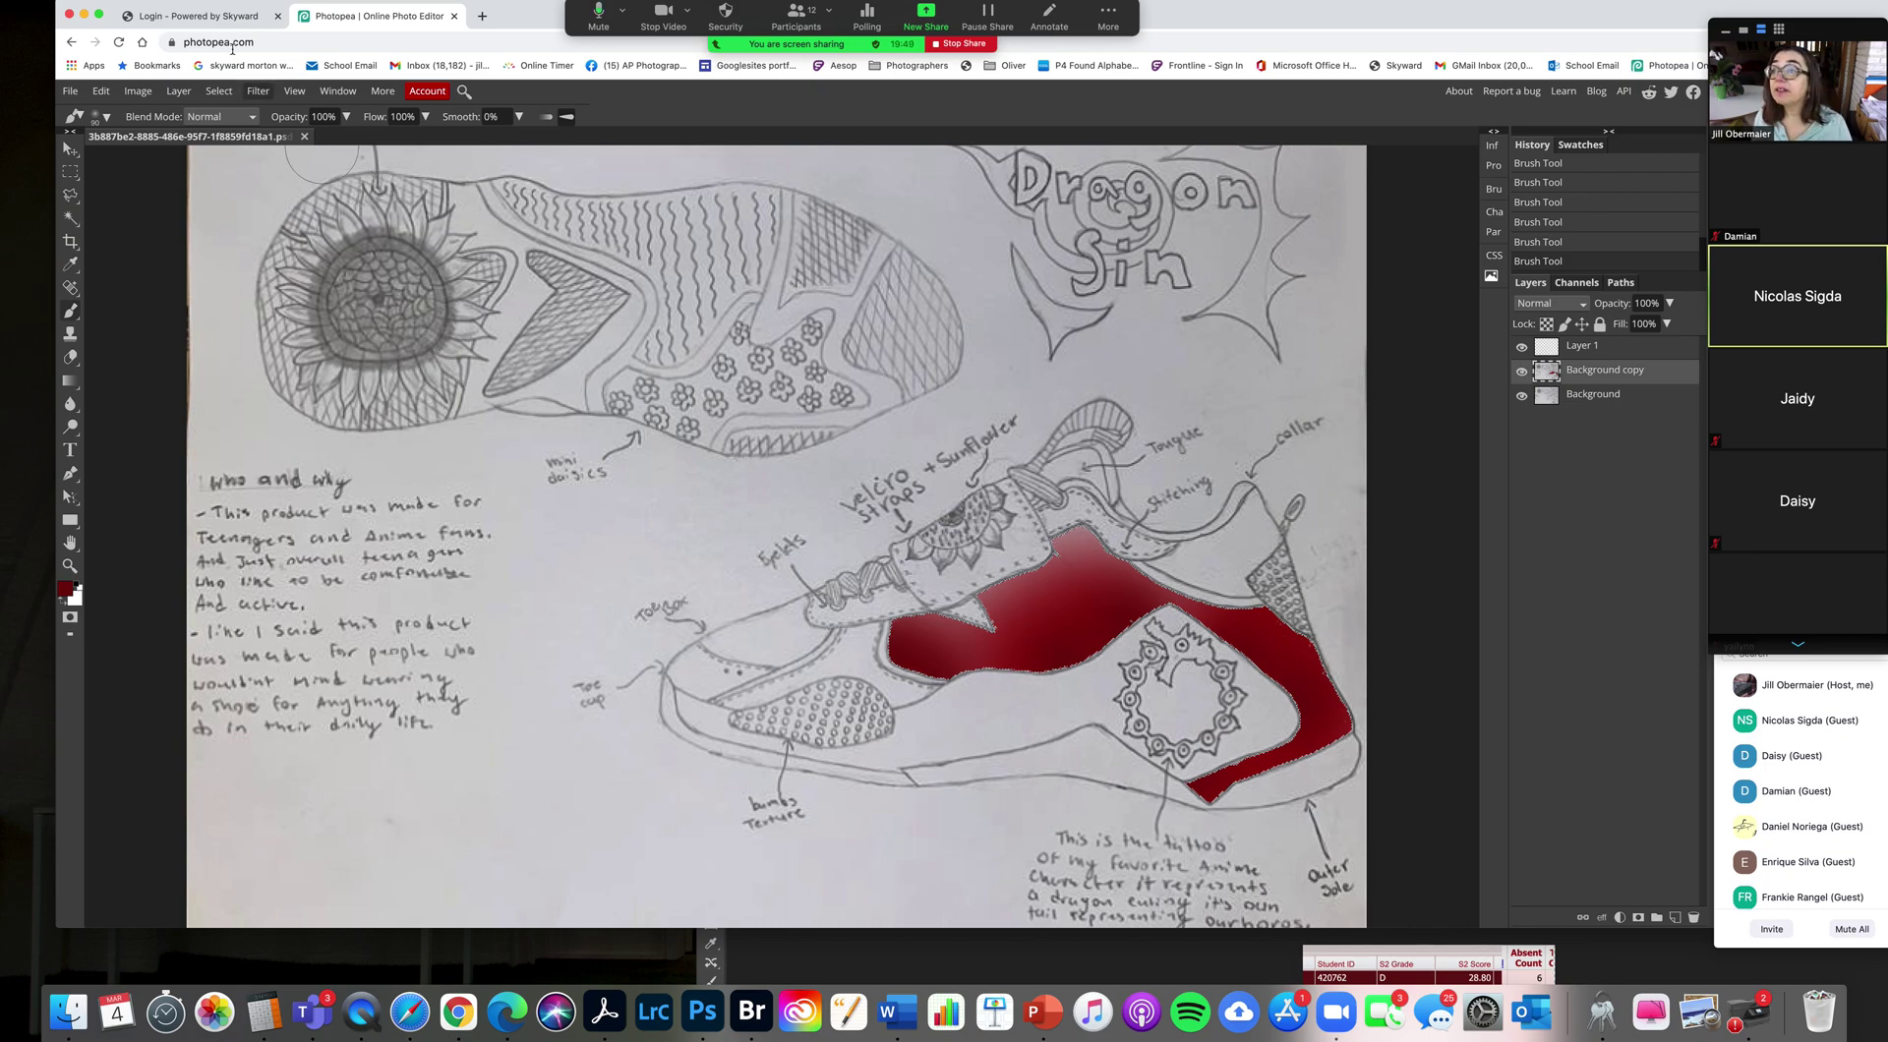
left_click(218, 90)
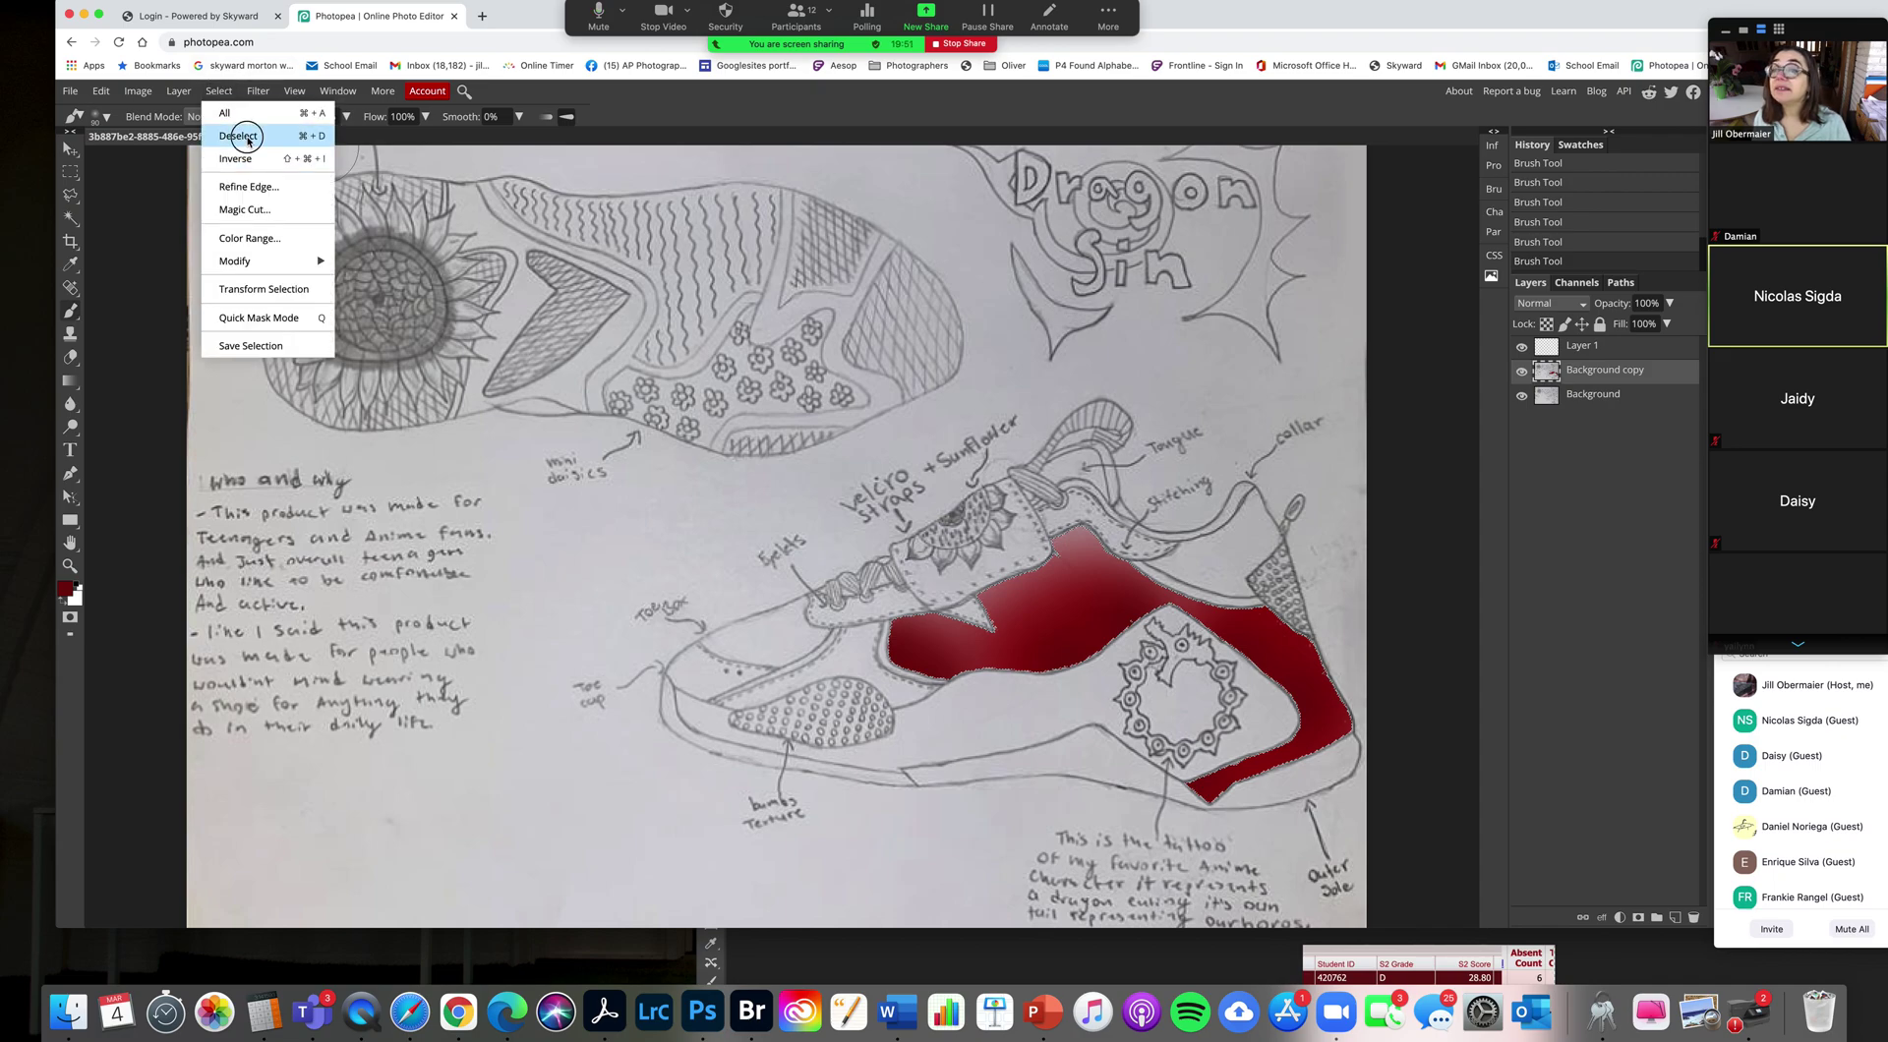
left_click(234, 134)
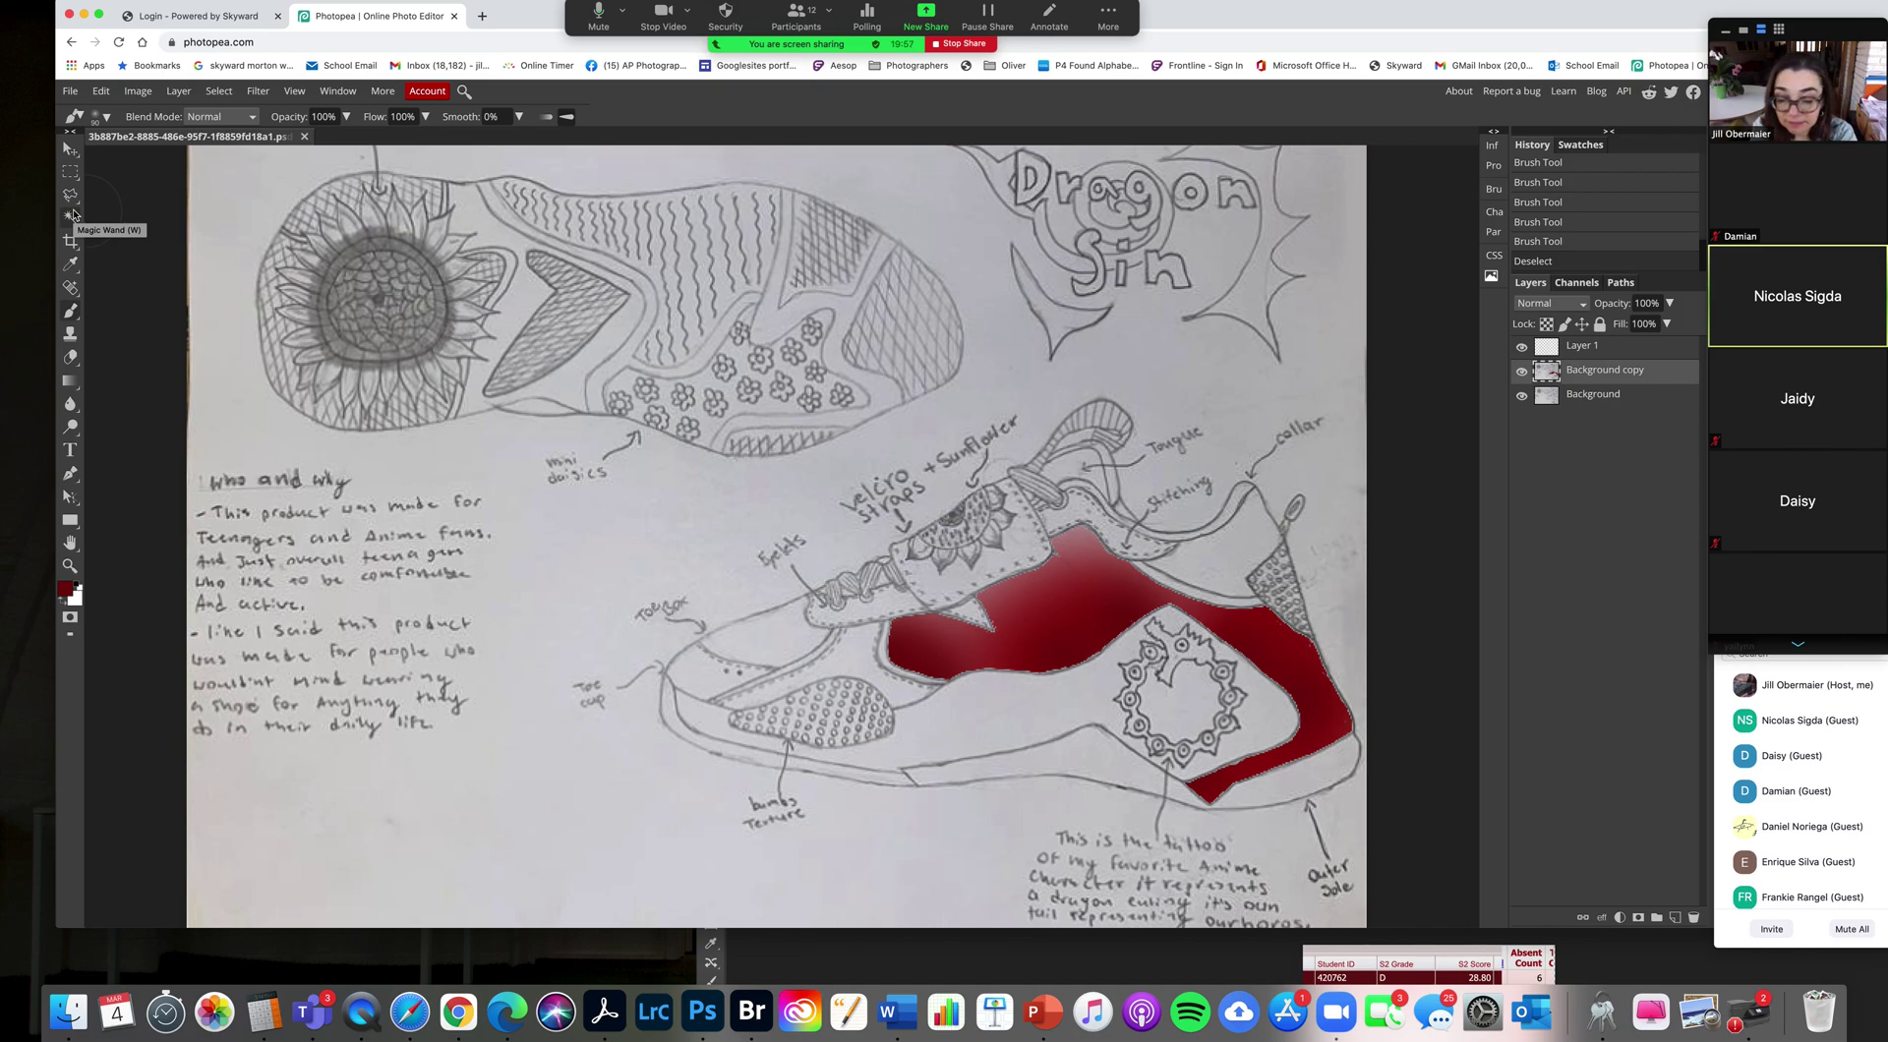
key("super+z")
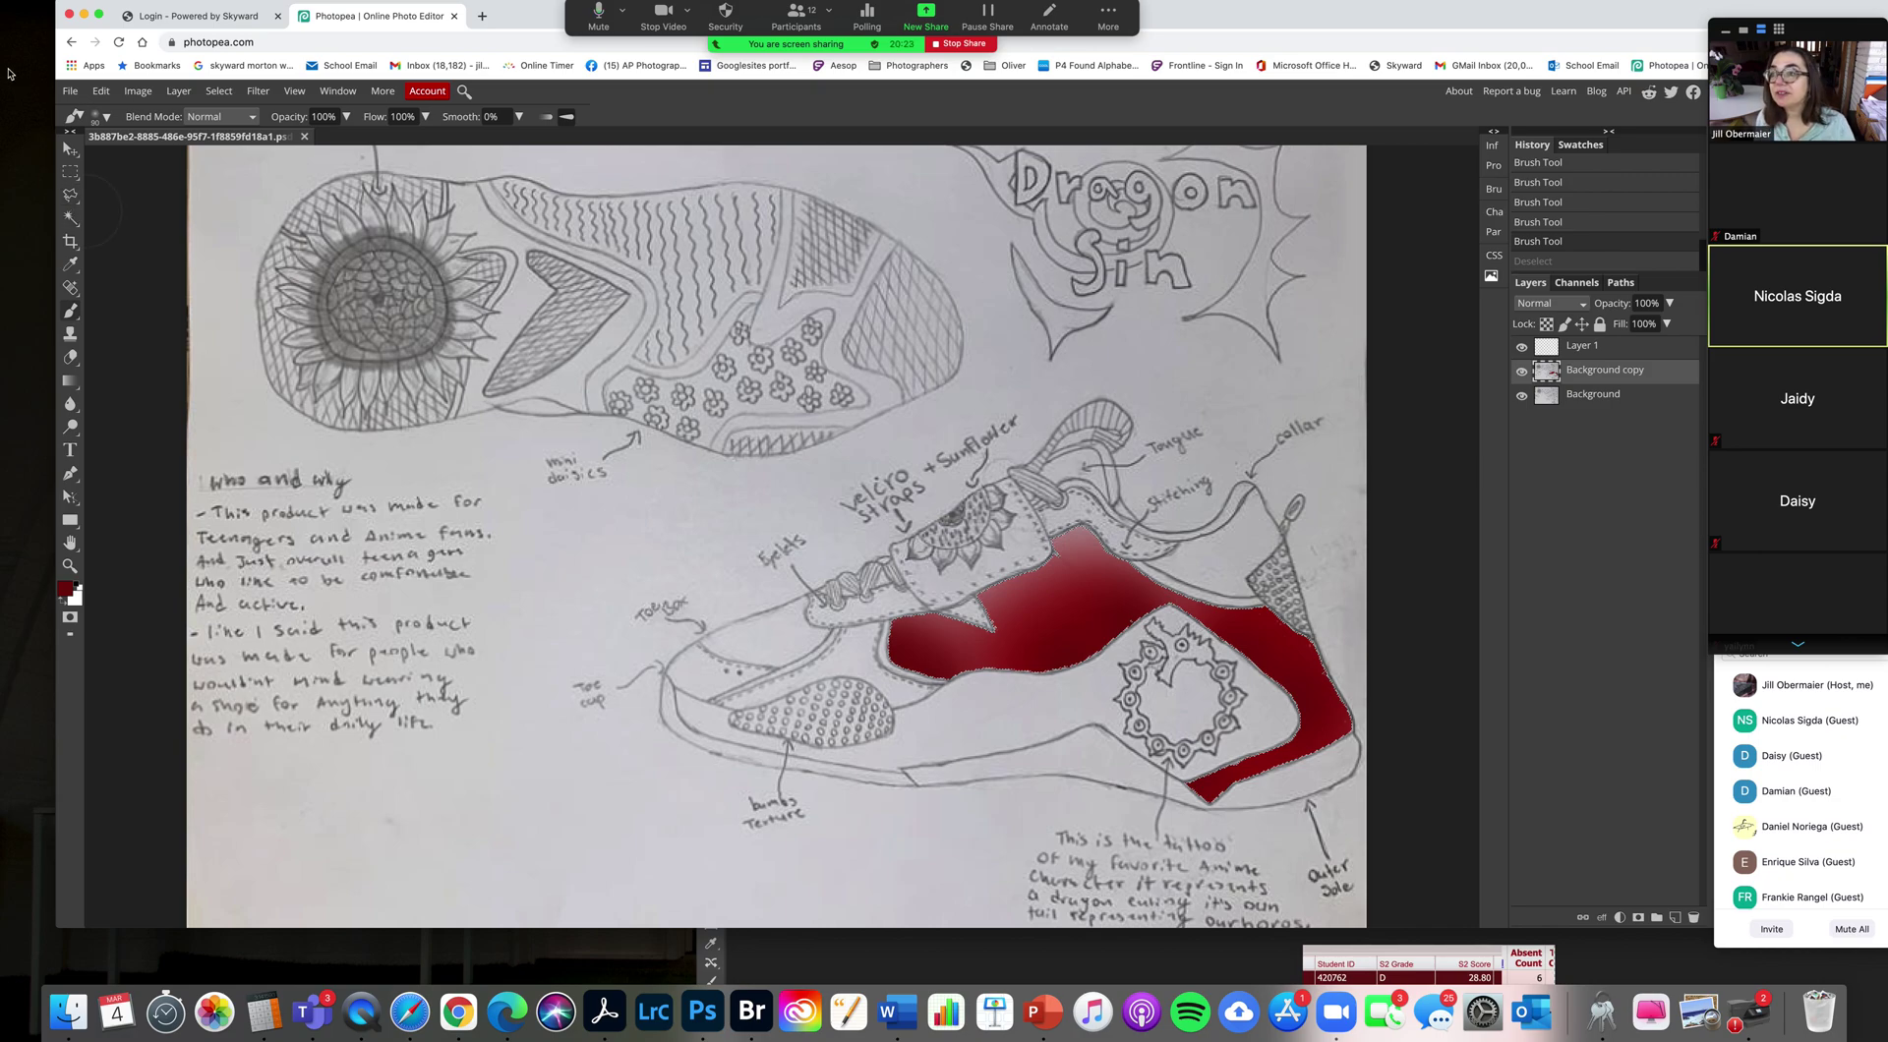
Step: Cut the selected red side panel from Background copy, paste it onto its own new layer and delete Layer 1
left_click(102, 90)
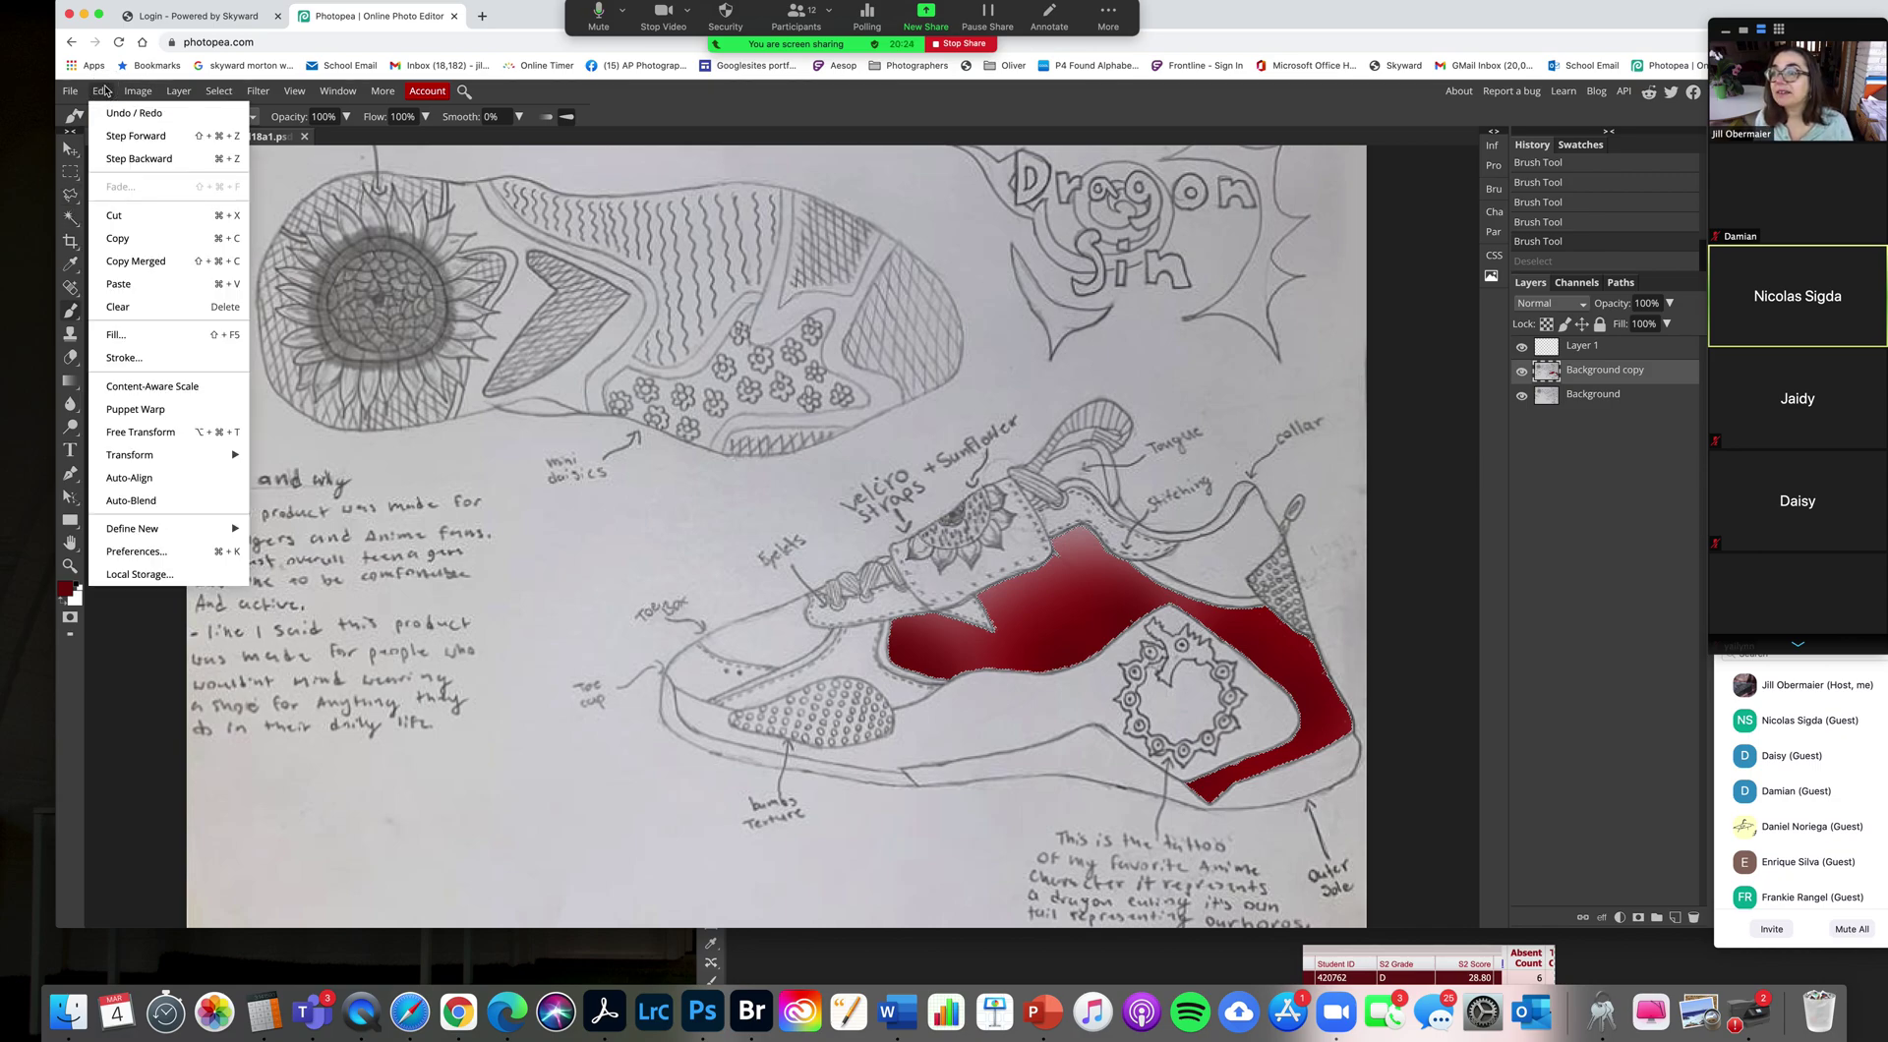
left_click(106, 219)
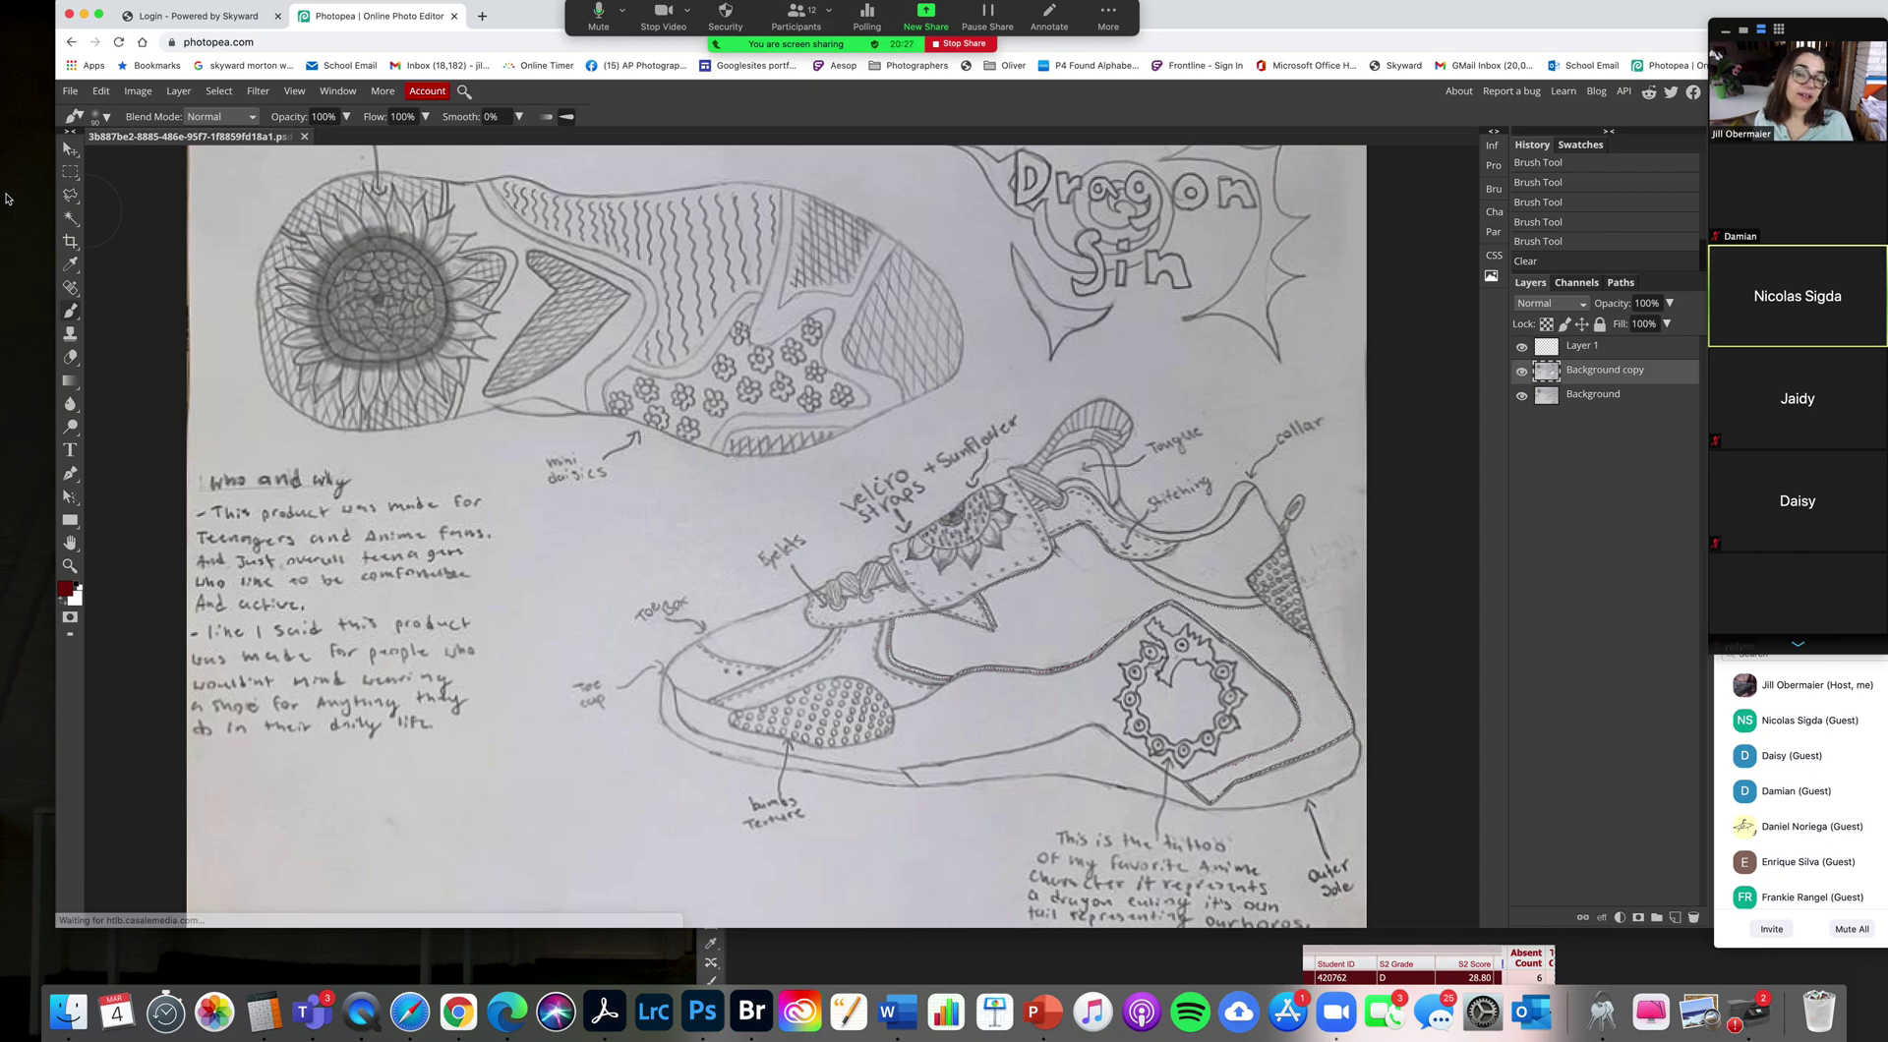
left_click(101, 90)
left_click(137, 281)
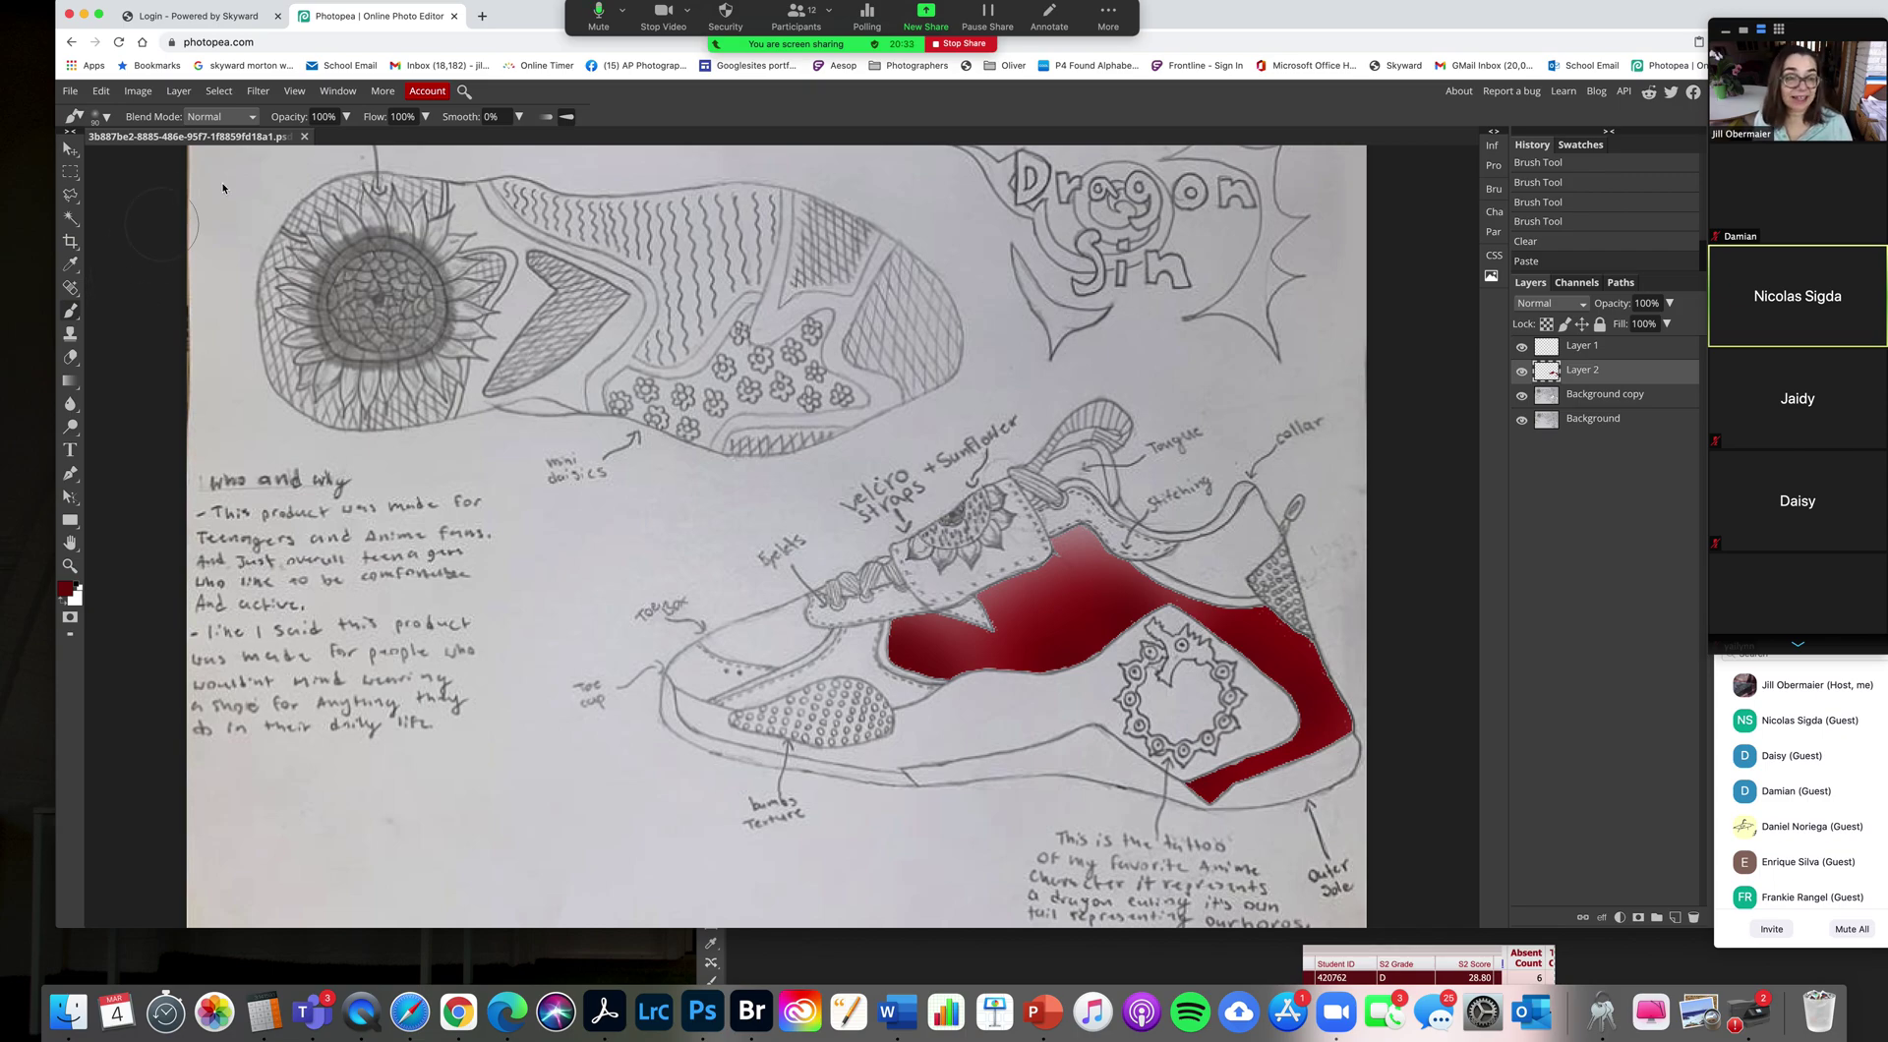
left_click_drag(1668, 354, 1693, 917)
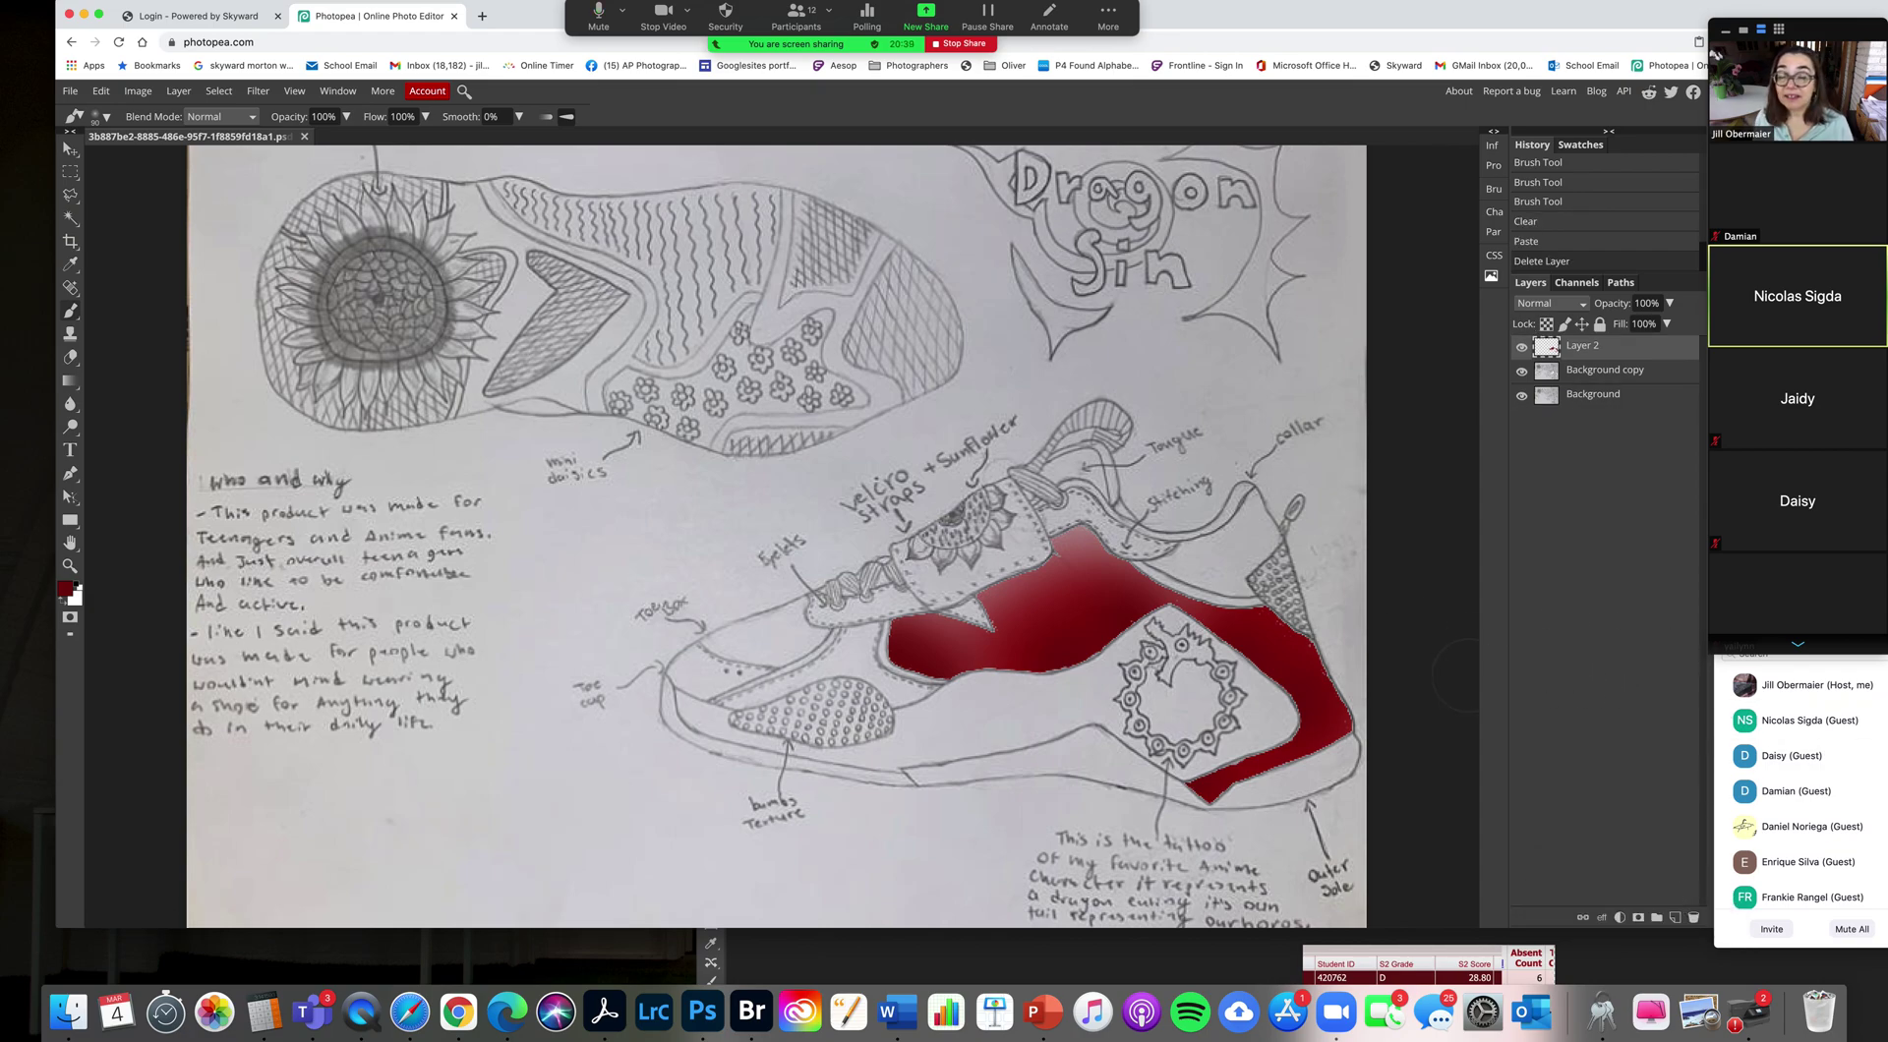
Step: Select the blank velcro strap area around the sunflower on the Background copy layer using the Magic Wand with tolerance 16
left_click(210, 95)
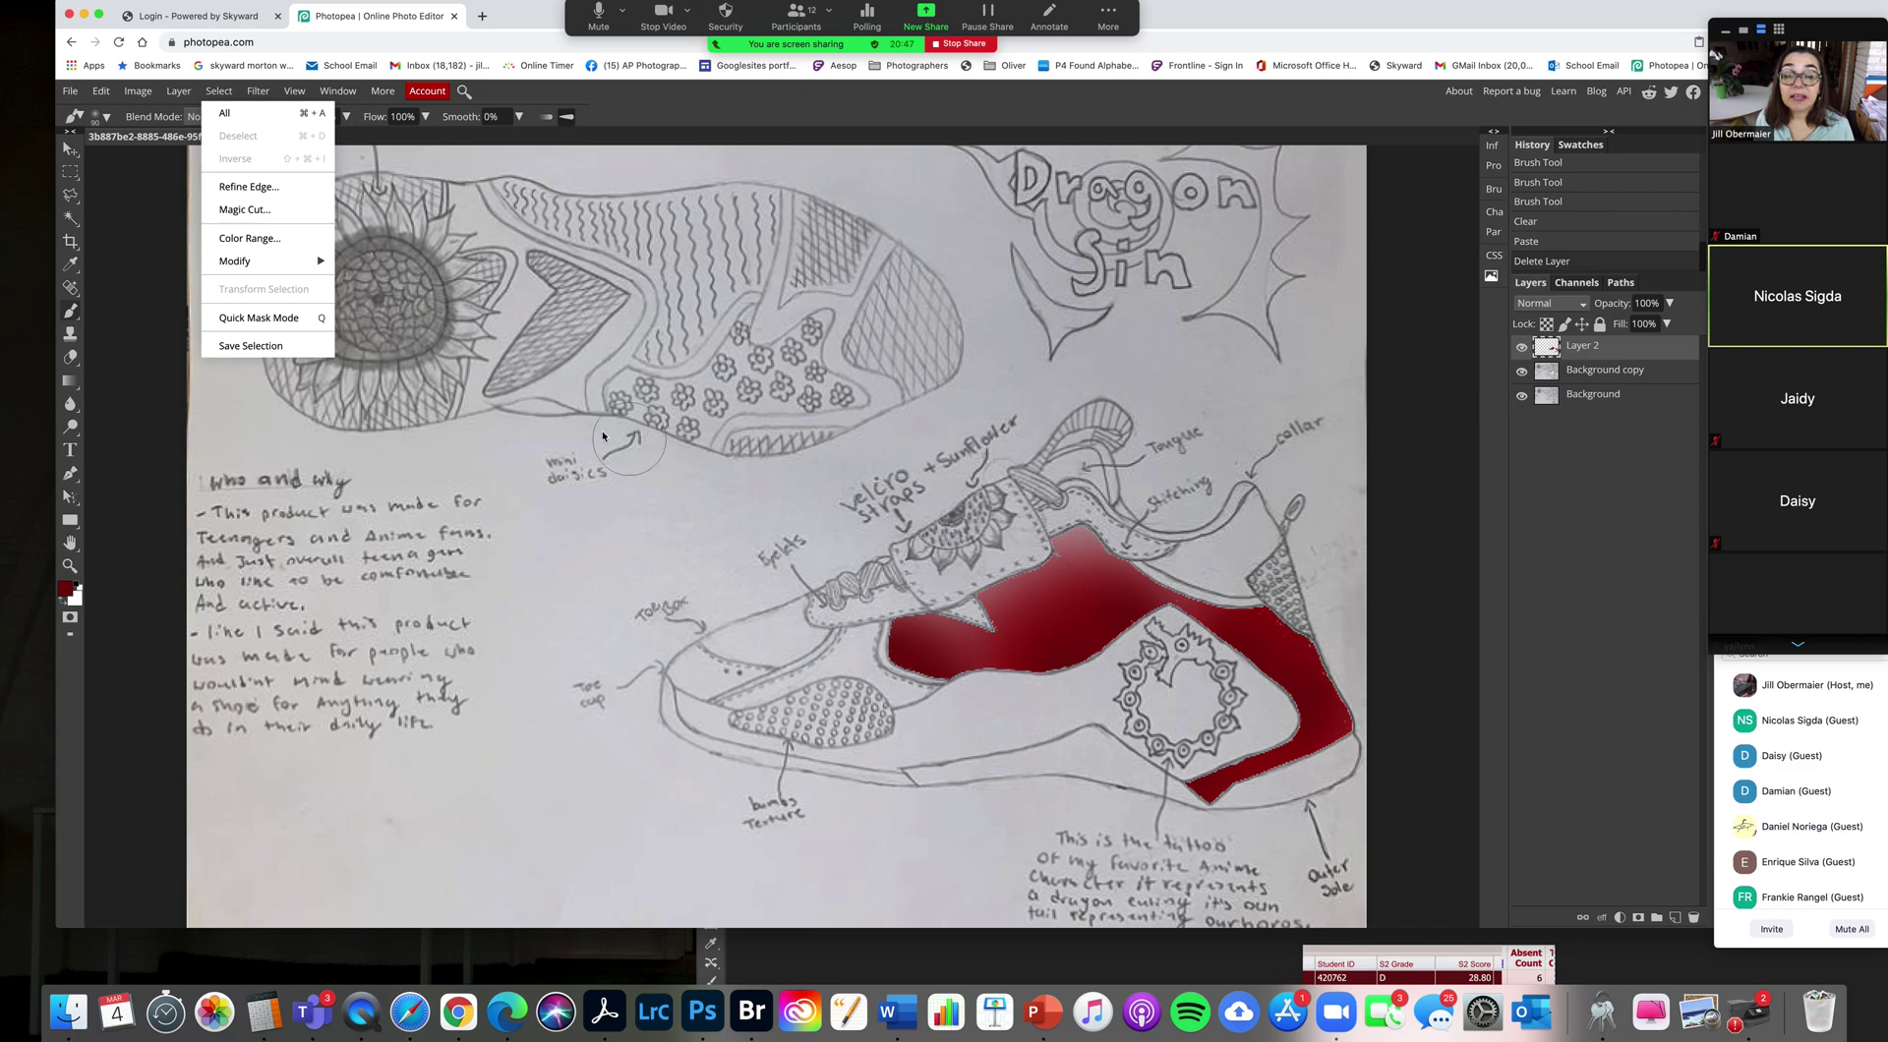
left_click(71, 218)
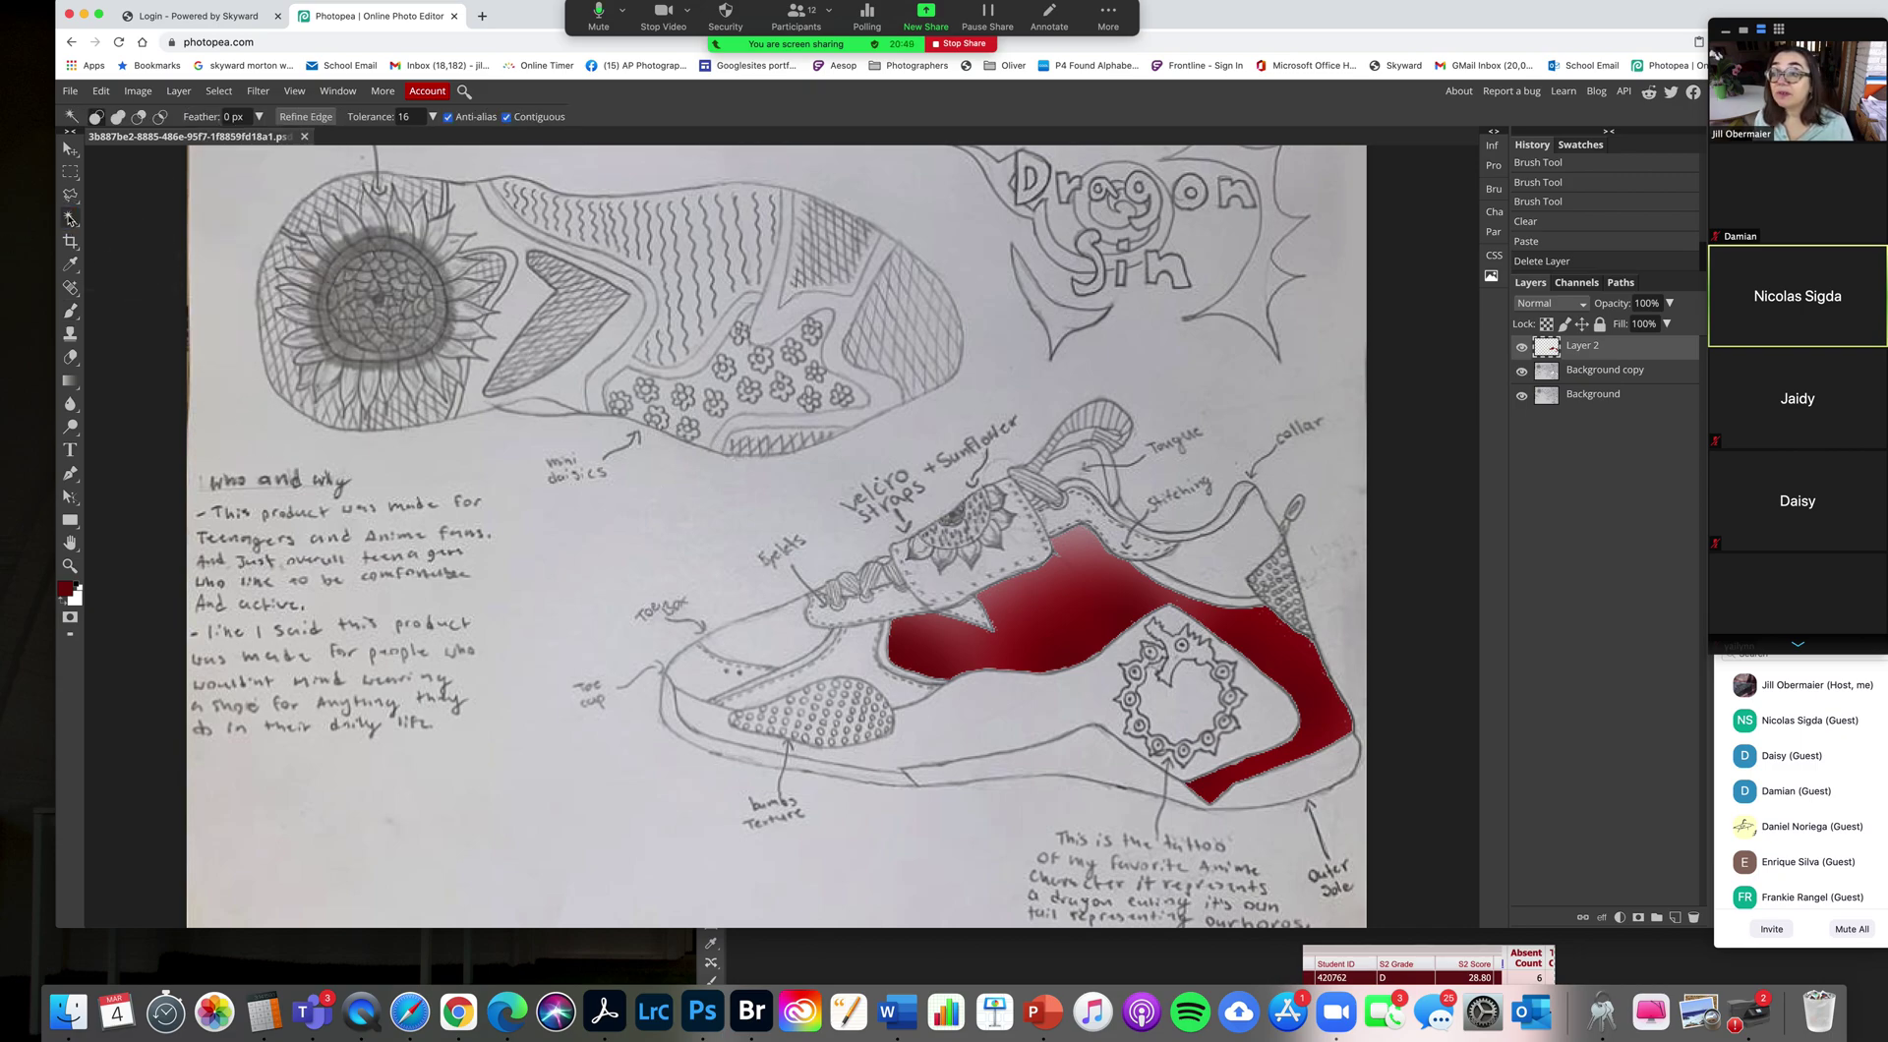
left_click(1031, 552)
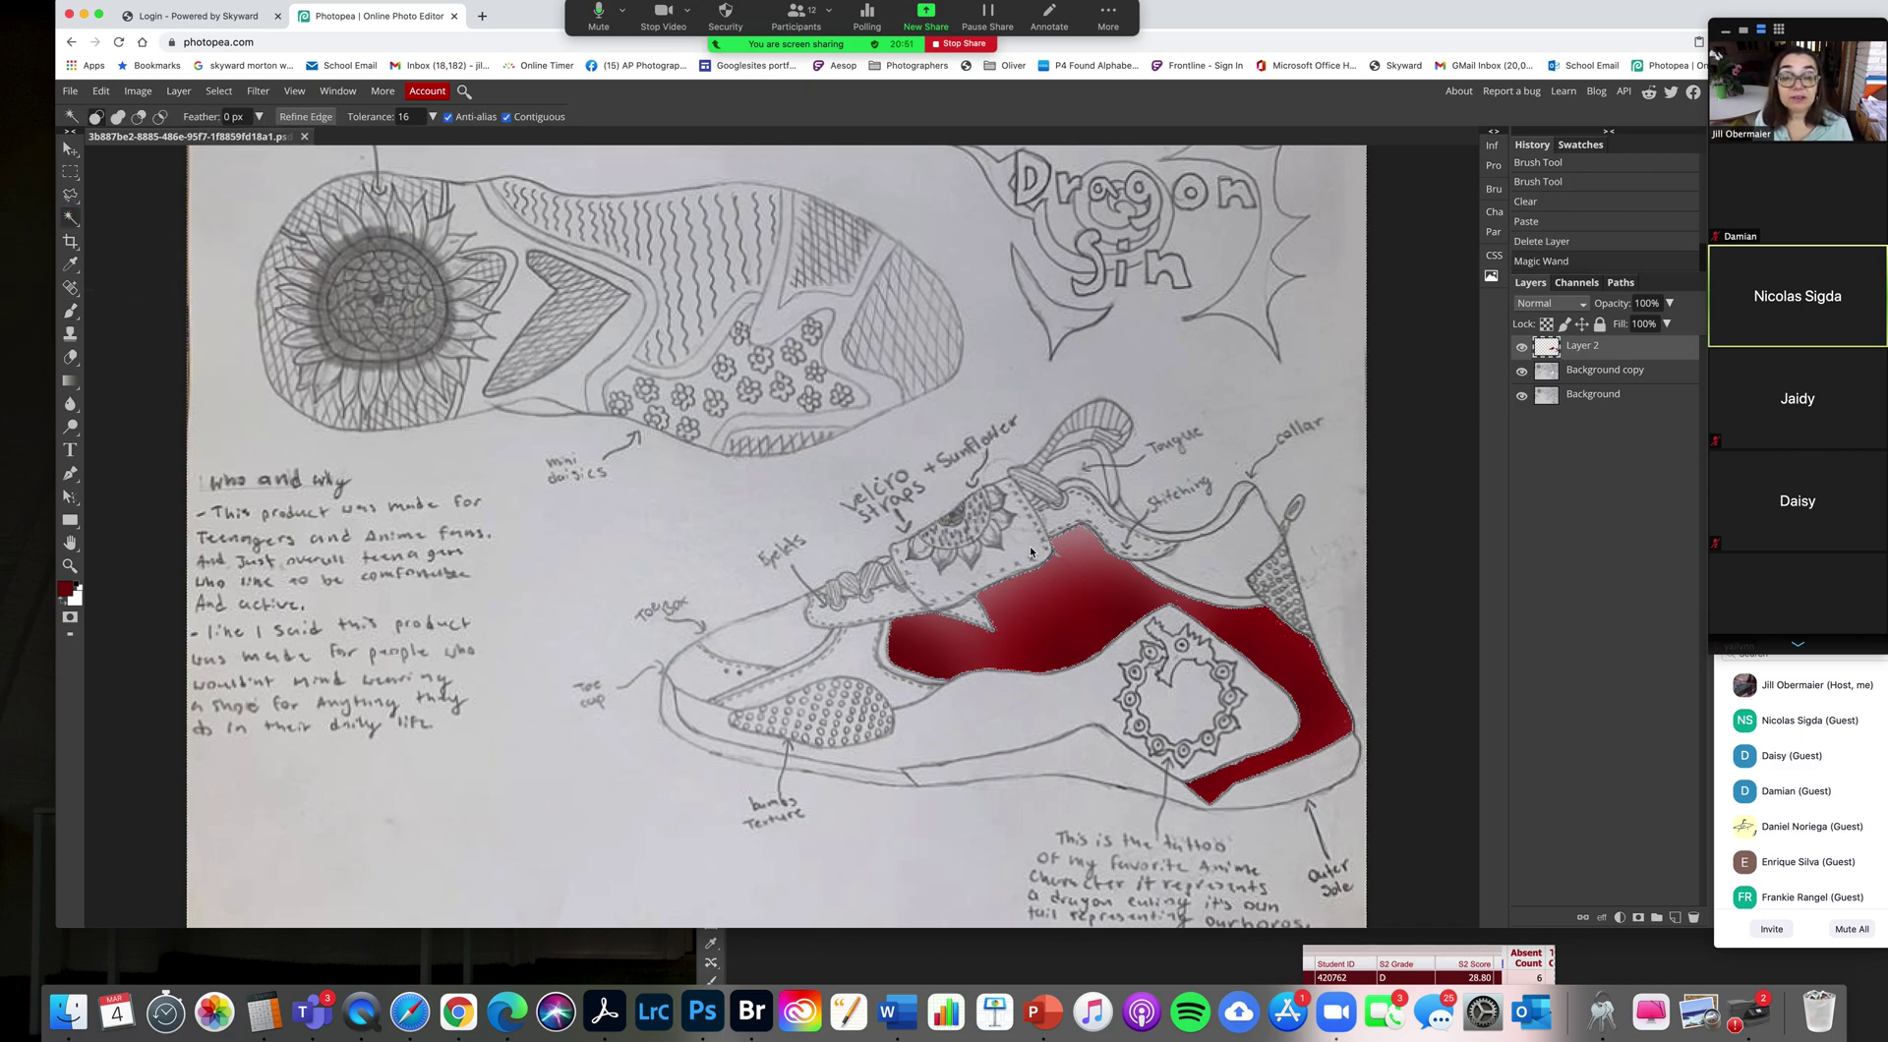
key("ctrl+d")
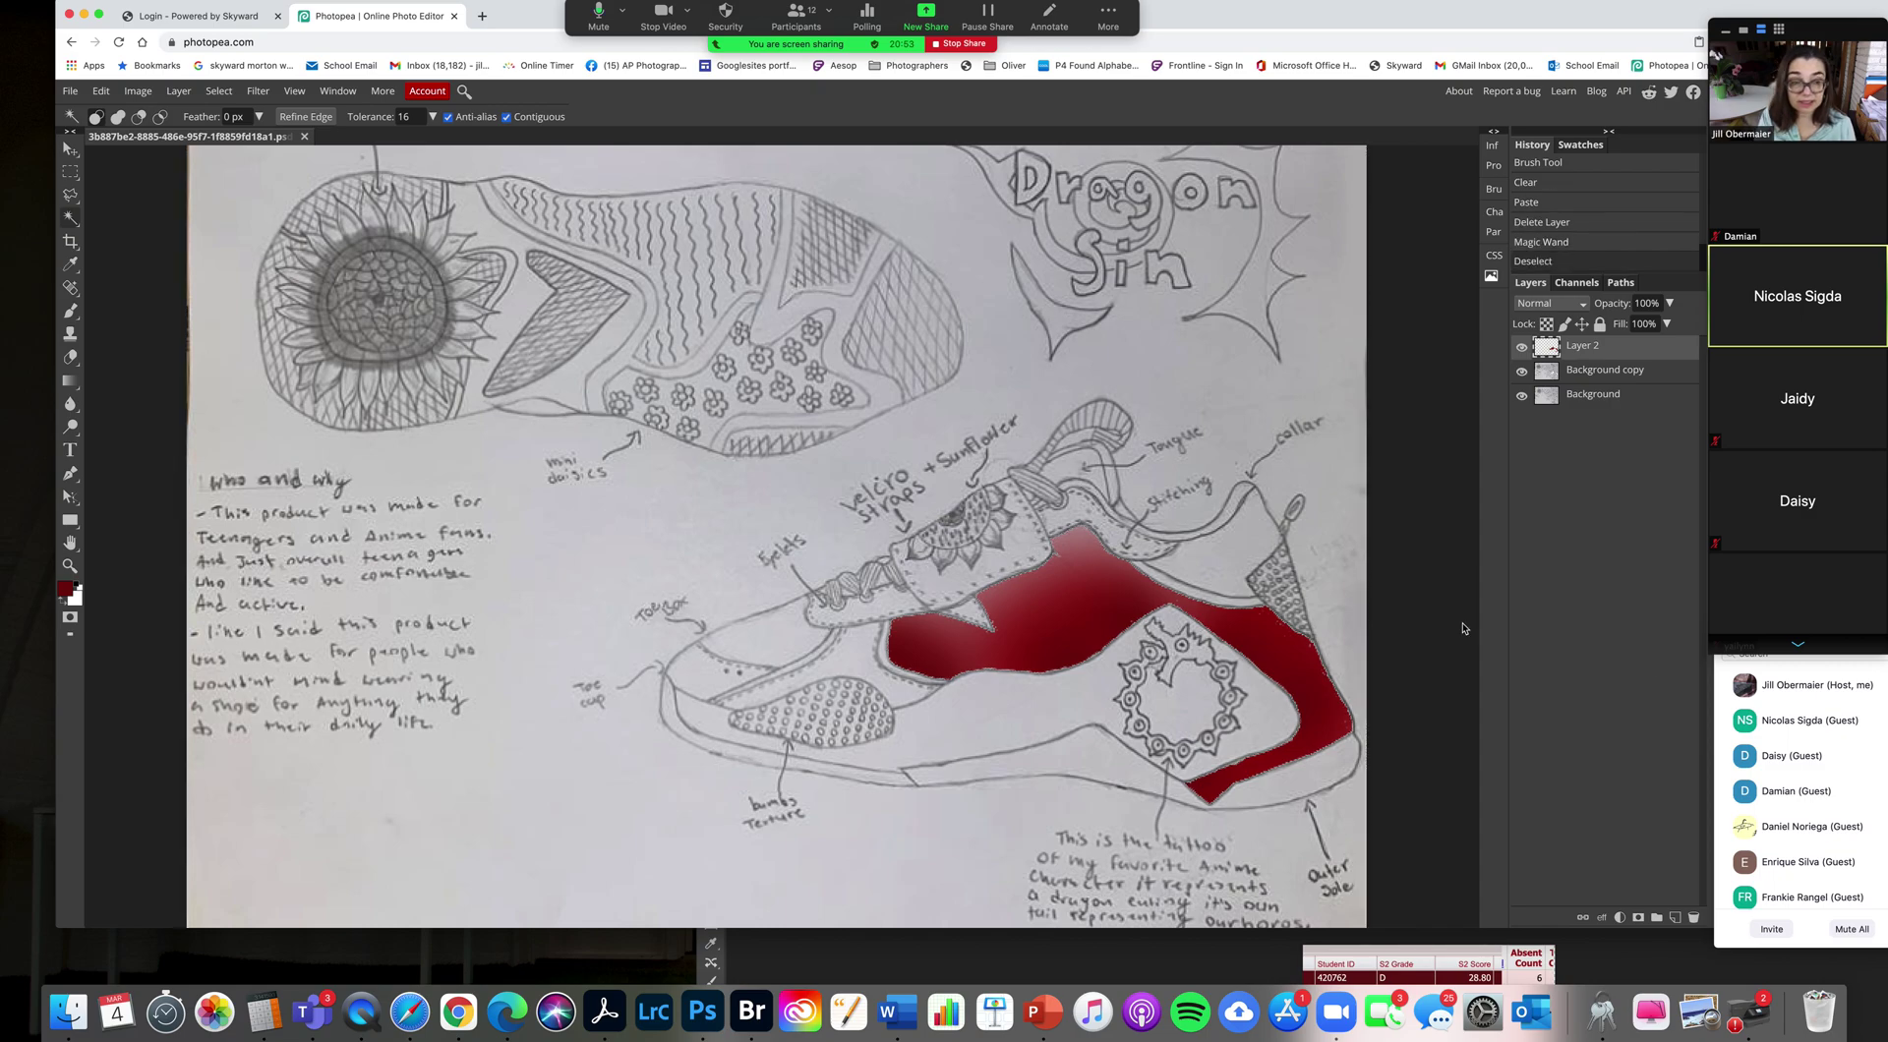
key("alt+bracketleft")
left_click(1019, 537)
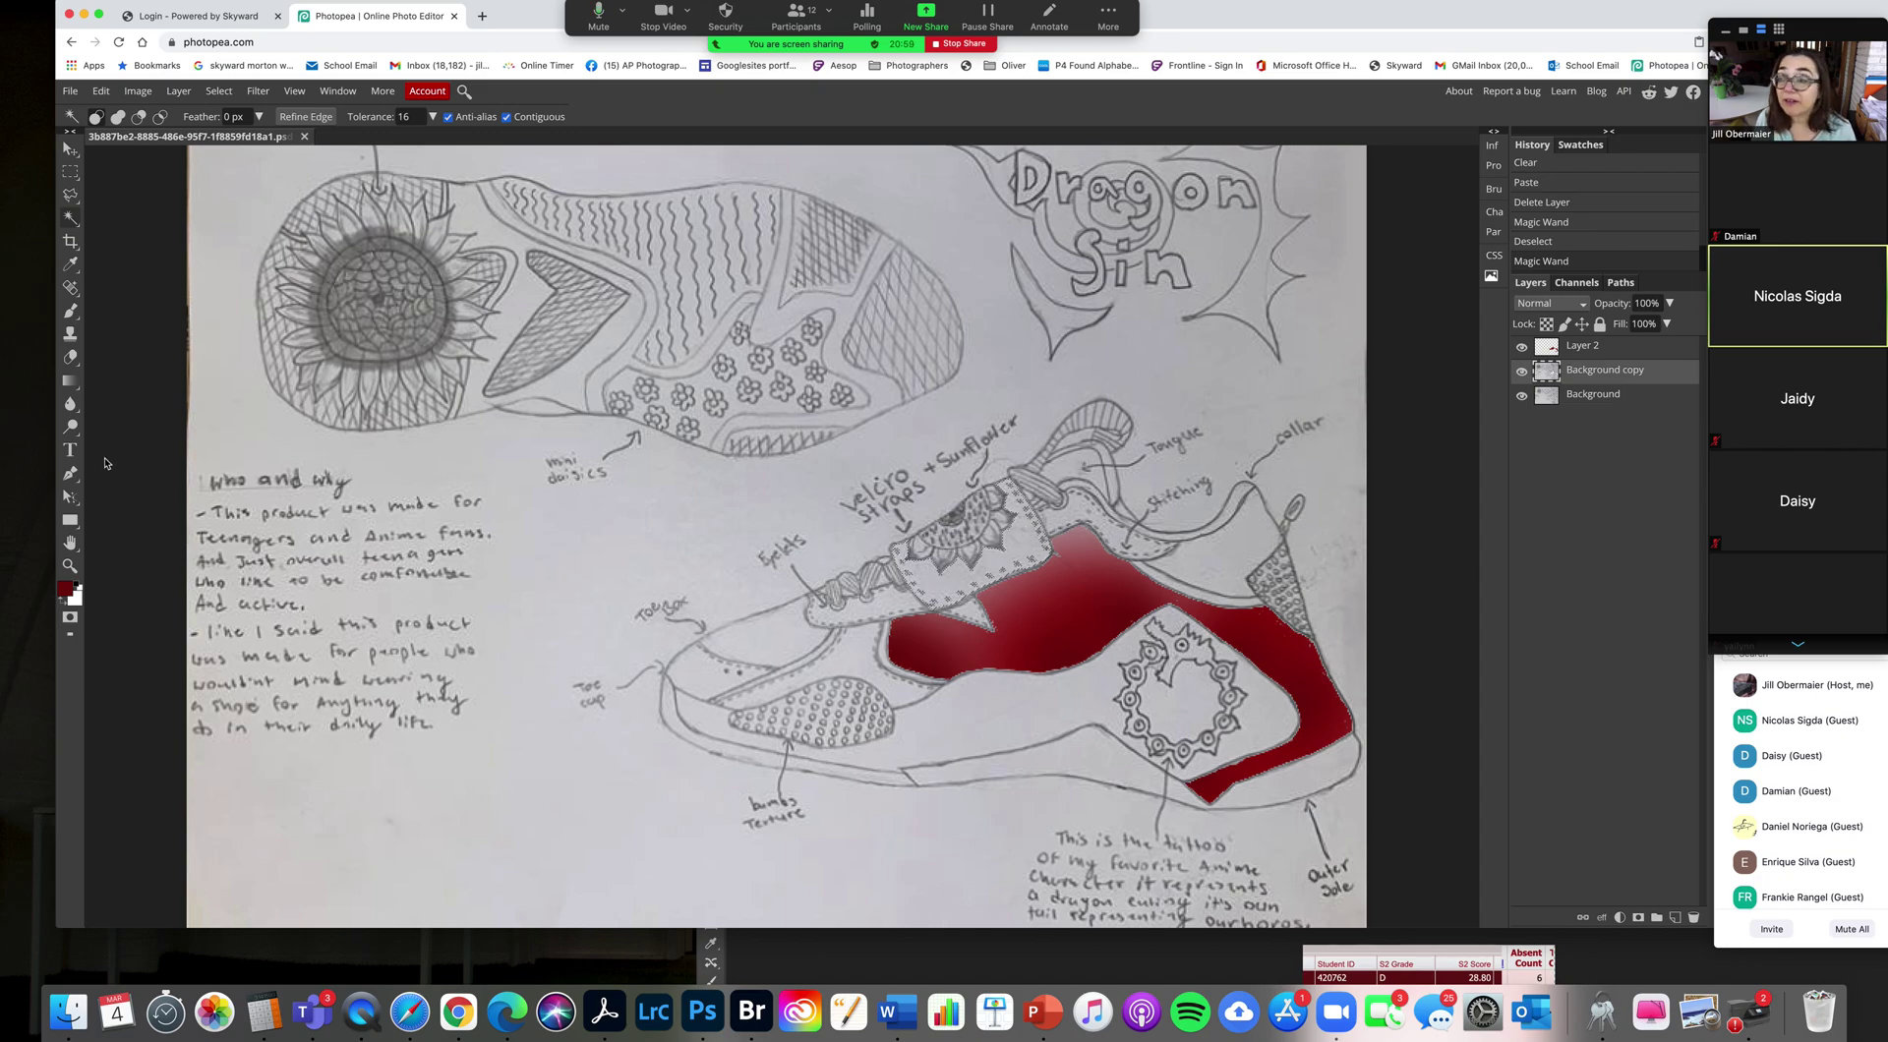
Step: Set the foreground colour to dark green, hex 2c5c29, and activate the Brush tool
left_click(69, 589)
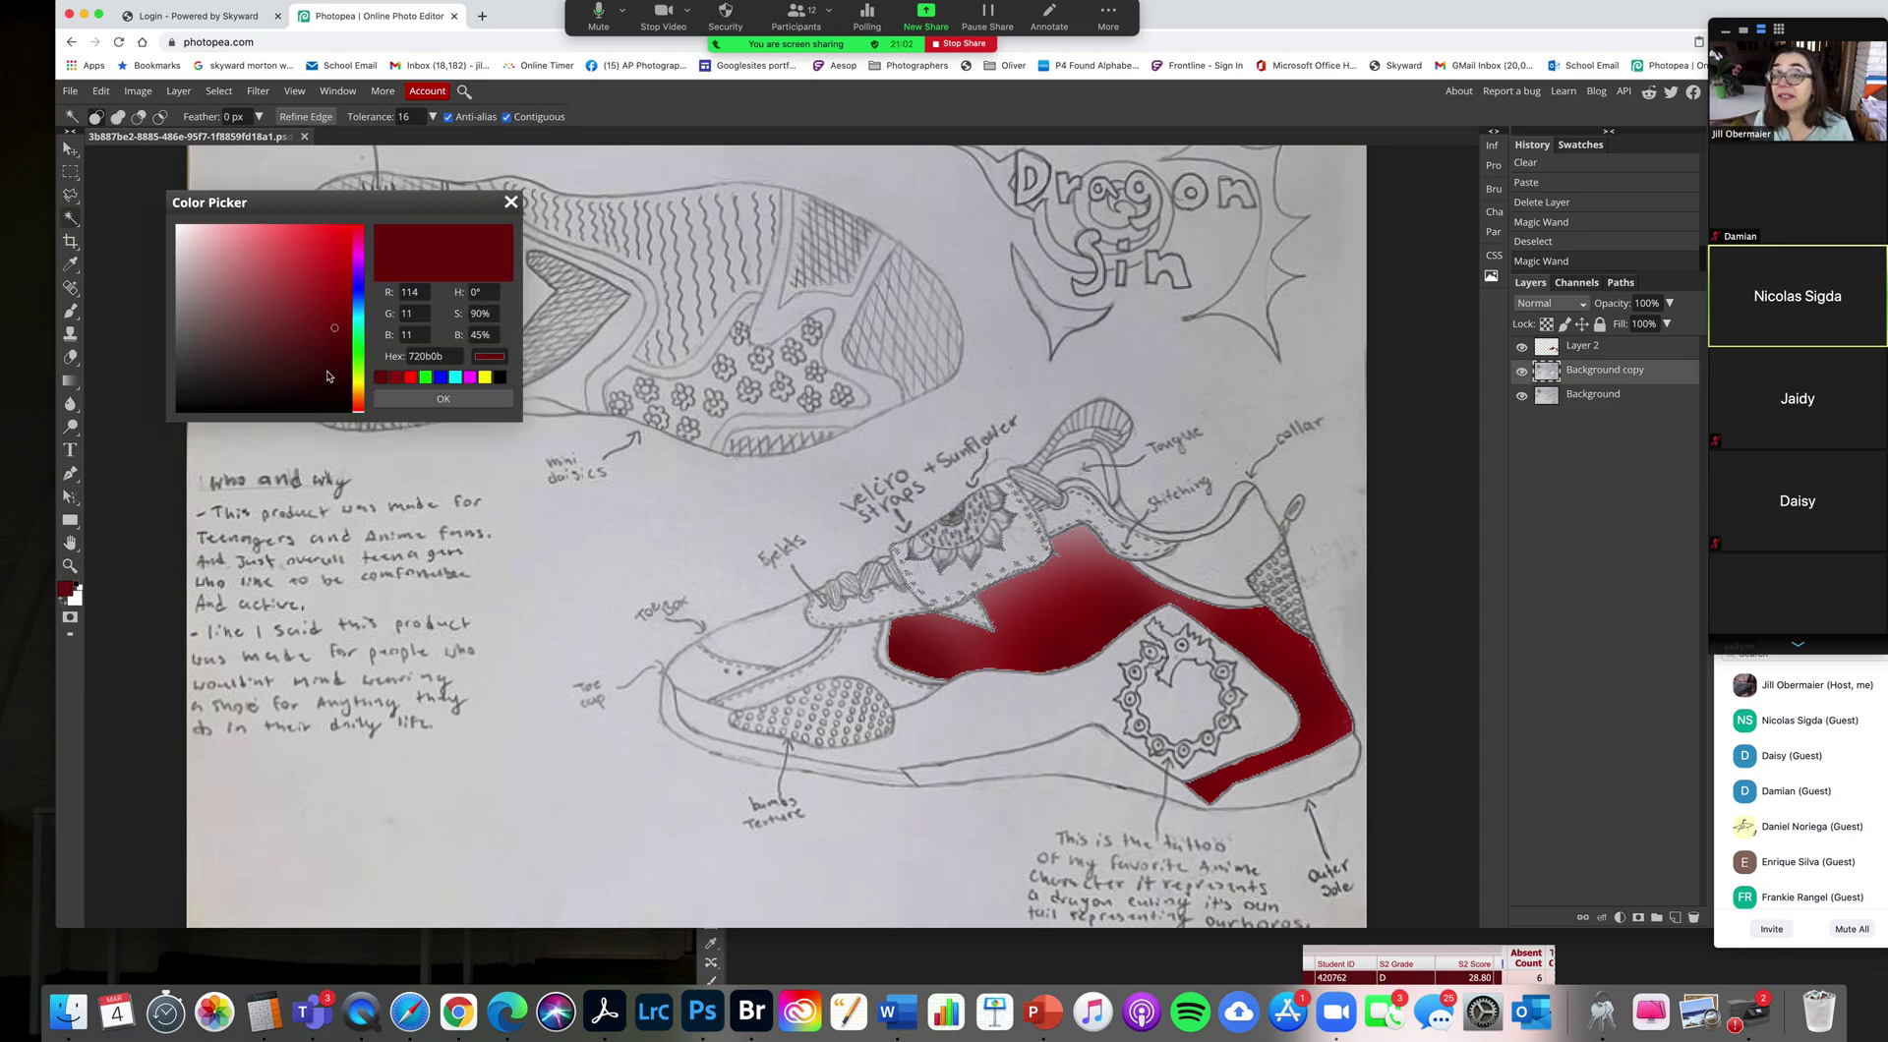
left_click(358, 356)
mouse_move(336, 325)
left_mouse_down()
mouse_move(232, 232)
mouse_move(258, 228)
mouse_move(274, 346)
left_mouse_up()
left_click(472, 399)
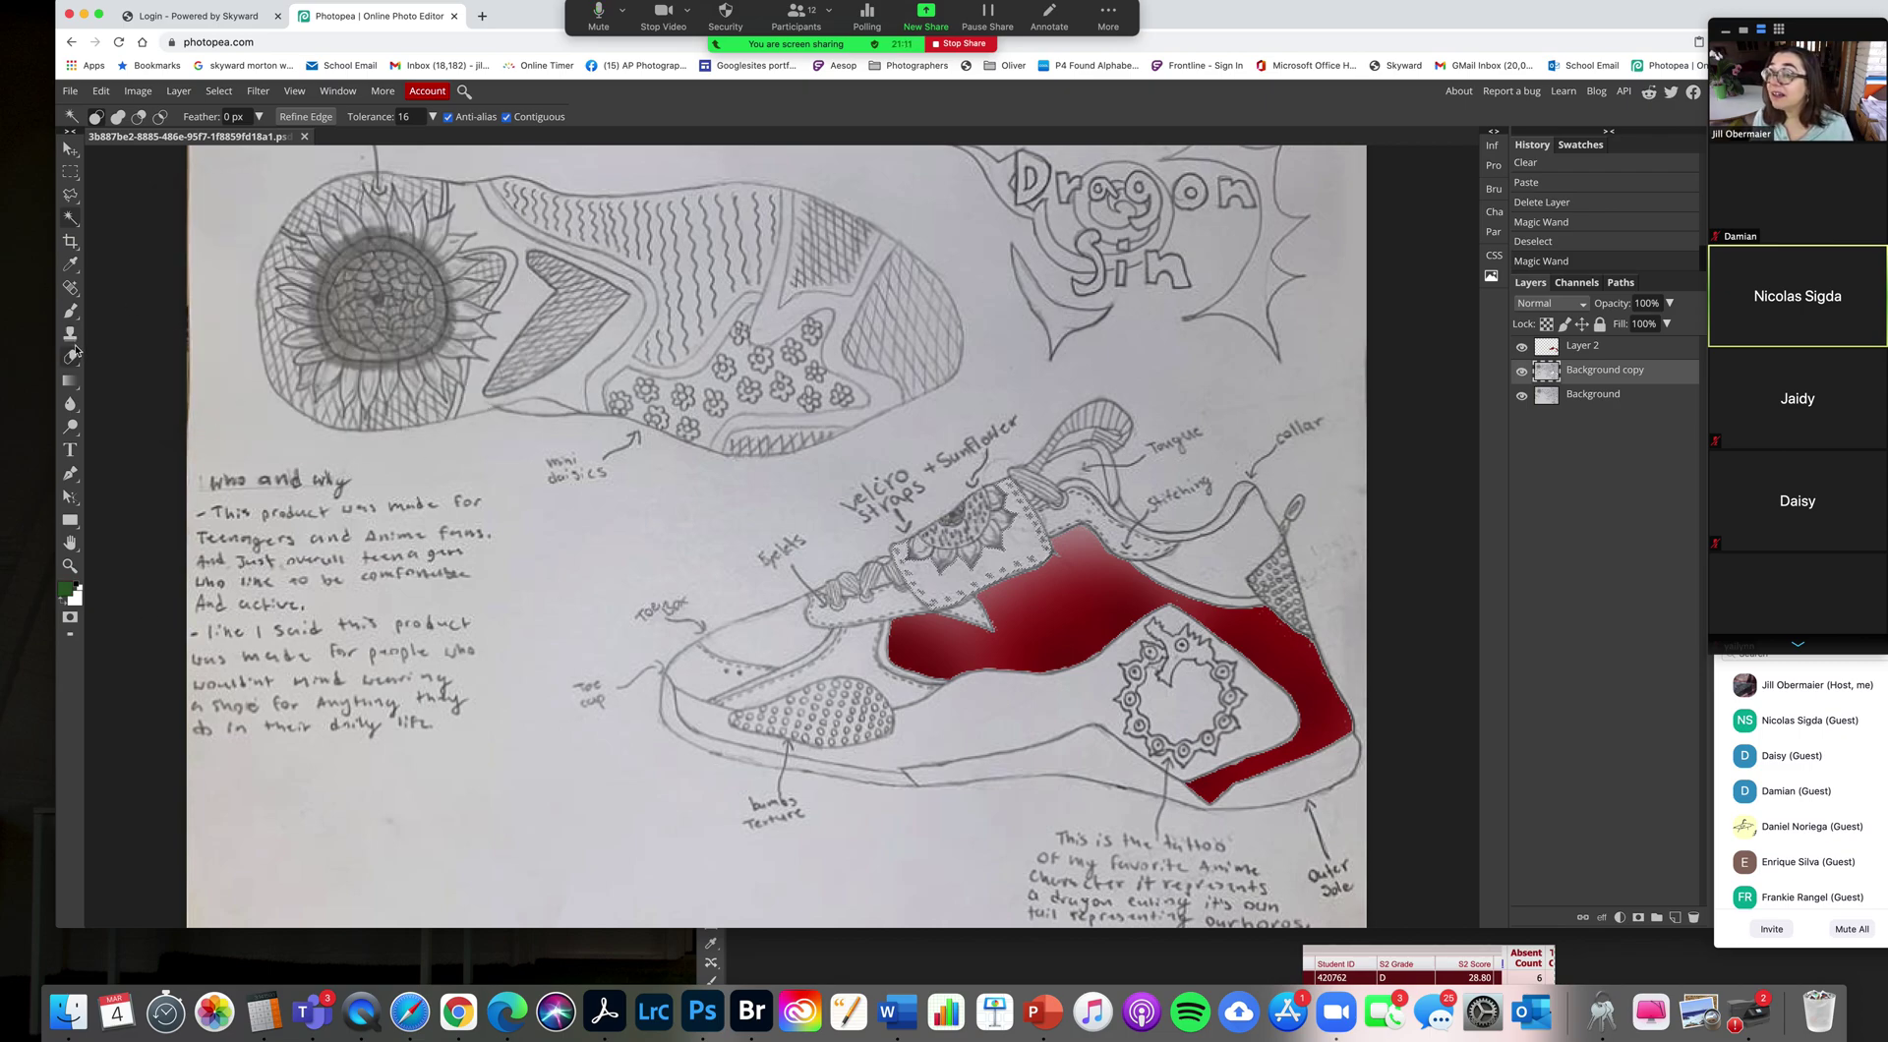
left_click(70, 311)
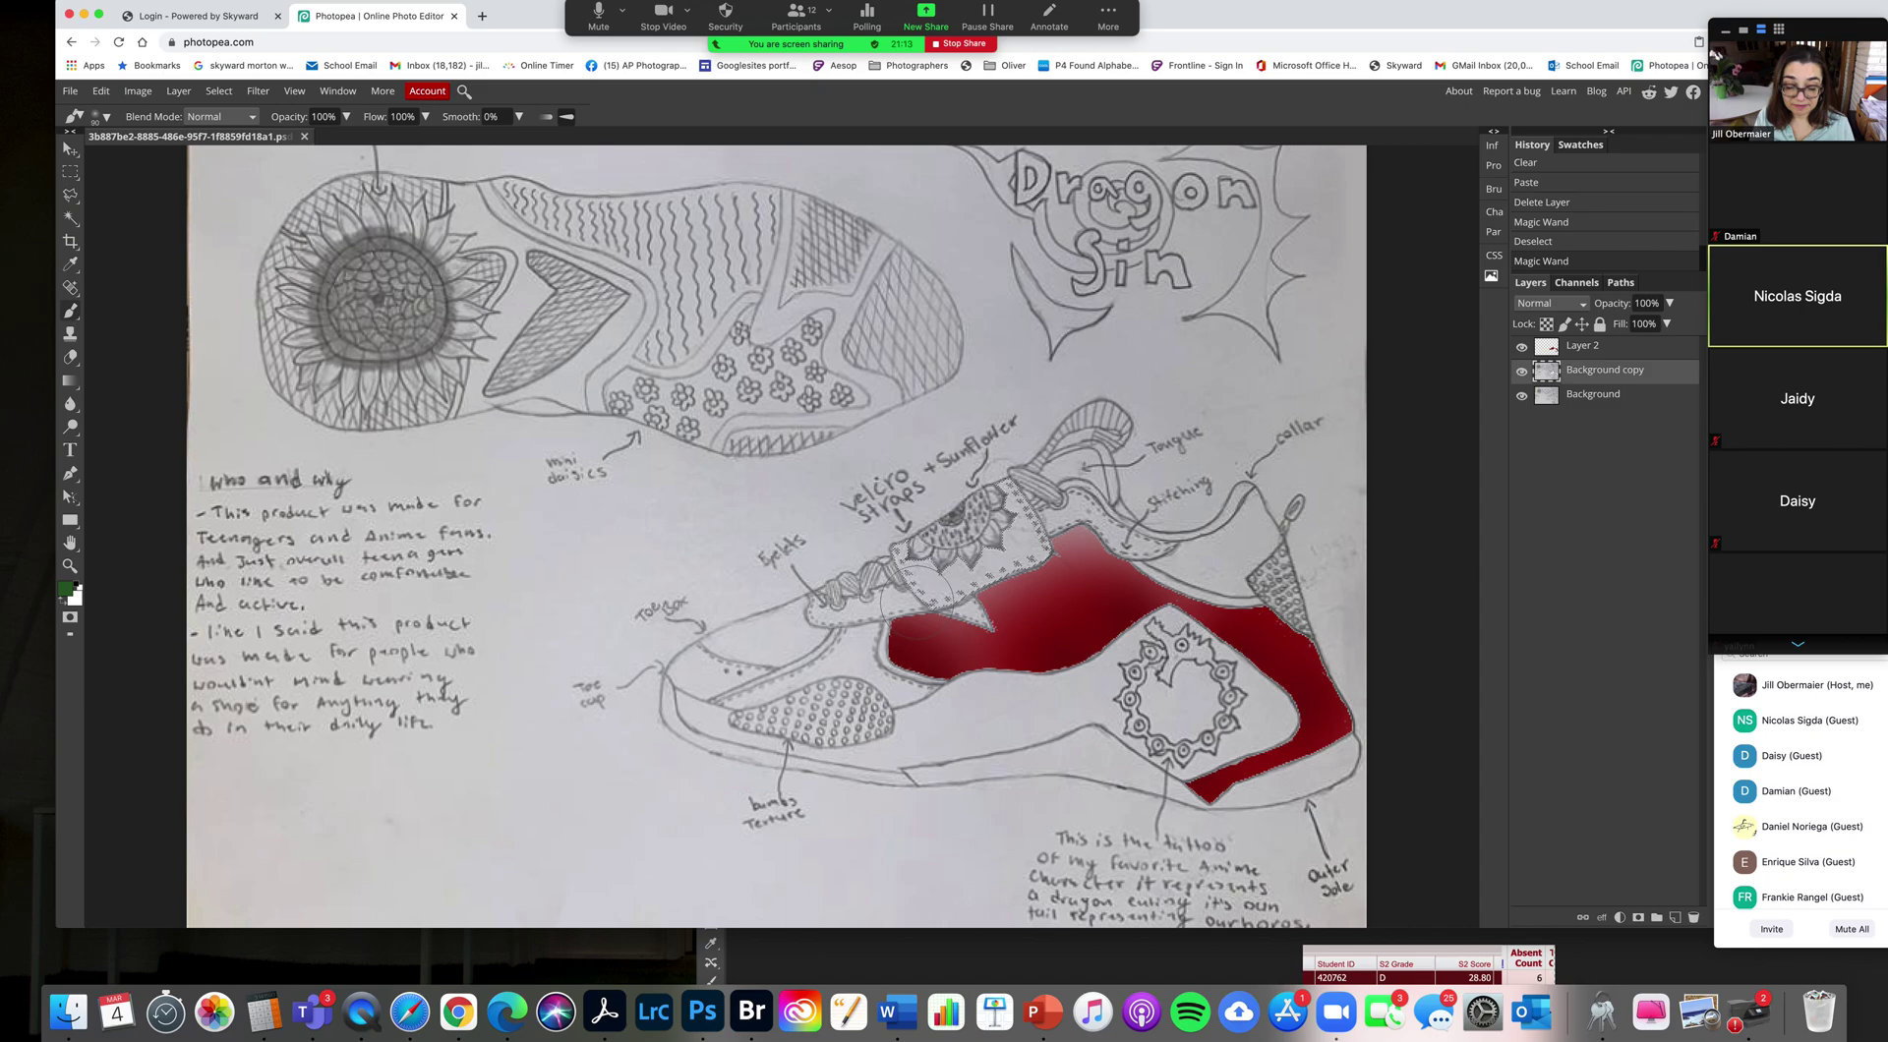
Step: Try painting the selected velcro strap dark green on the Background copy layer and clear the selection
mouse_move(925, 575)
left_mouse_down()
mouse_move(879, 585)
mouse_move(1013, 555)
mouse_move(988, 531)
mouse_move(1047, 521)
mouse_move(1021, 491)
mouse_move(1003, 516)
left_mouse_up()
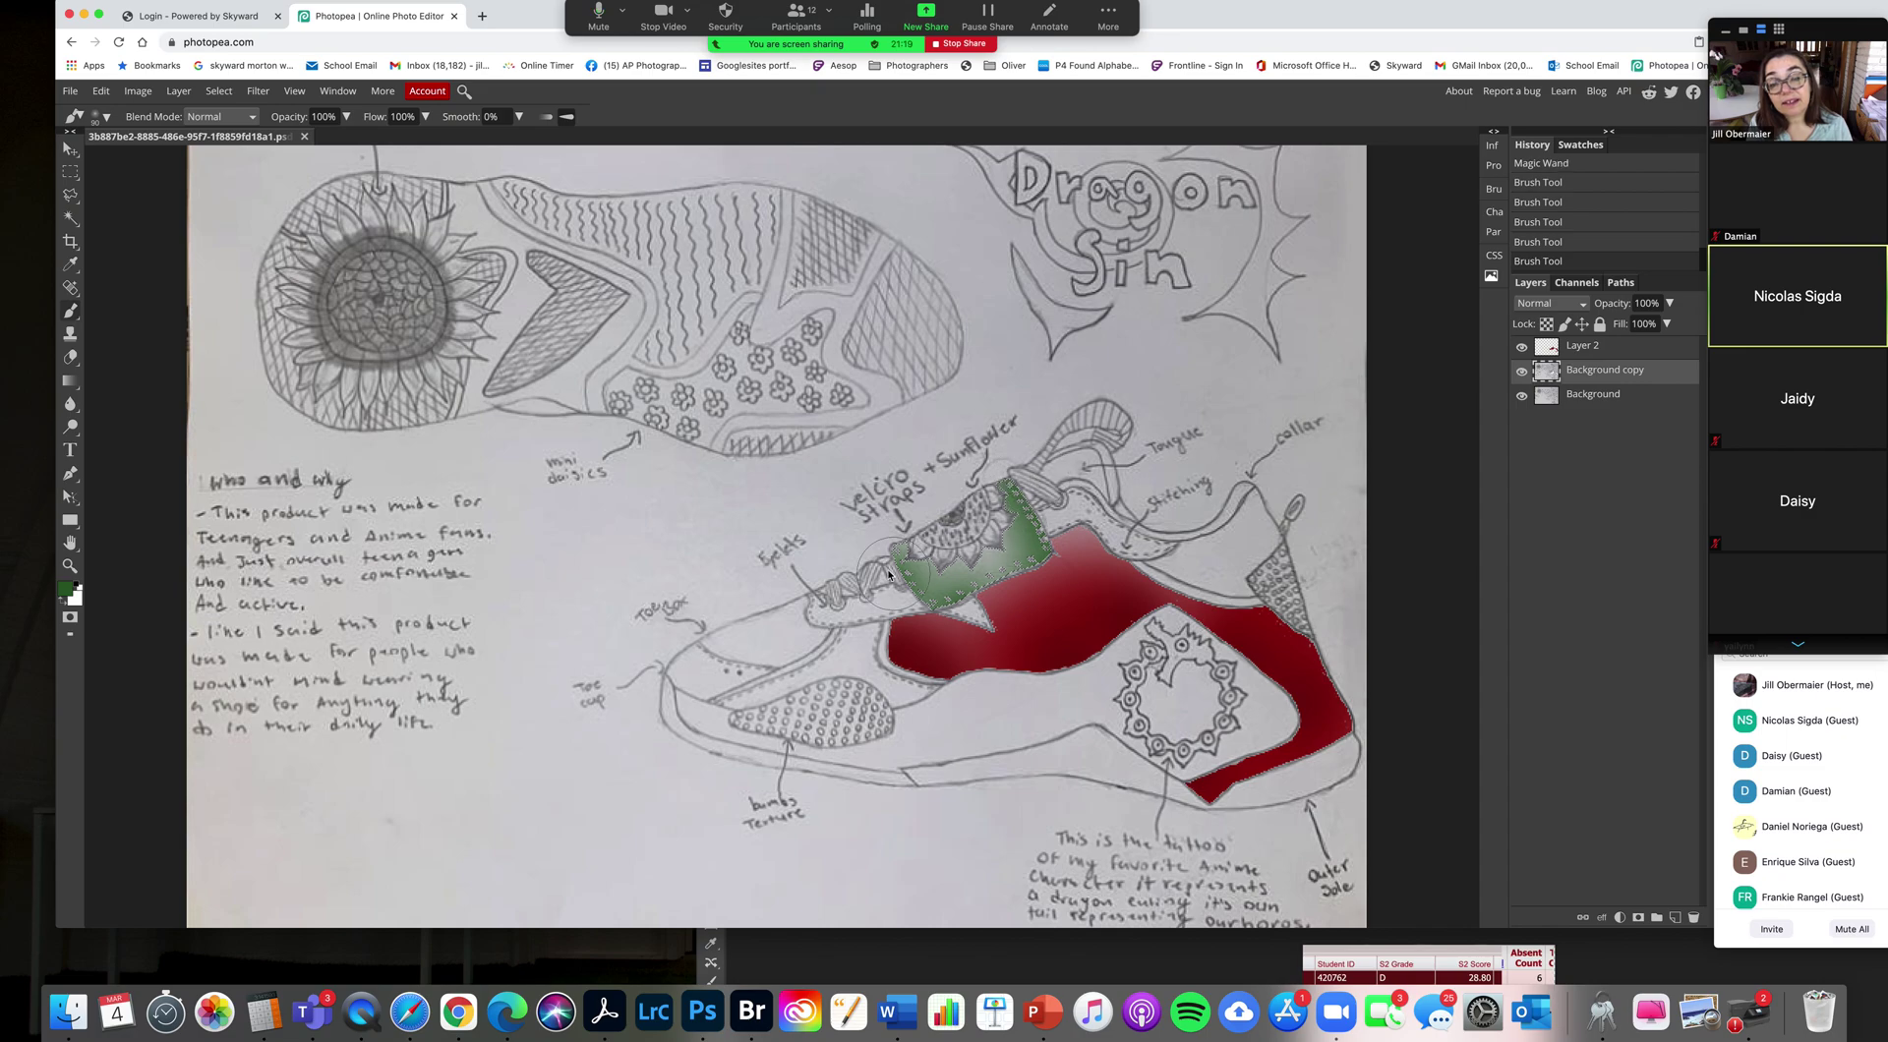
left_click_drag(863, 561, 881, 623)
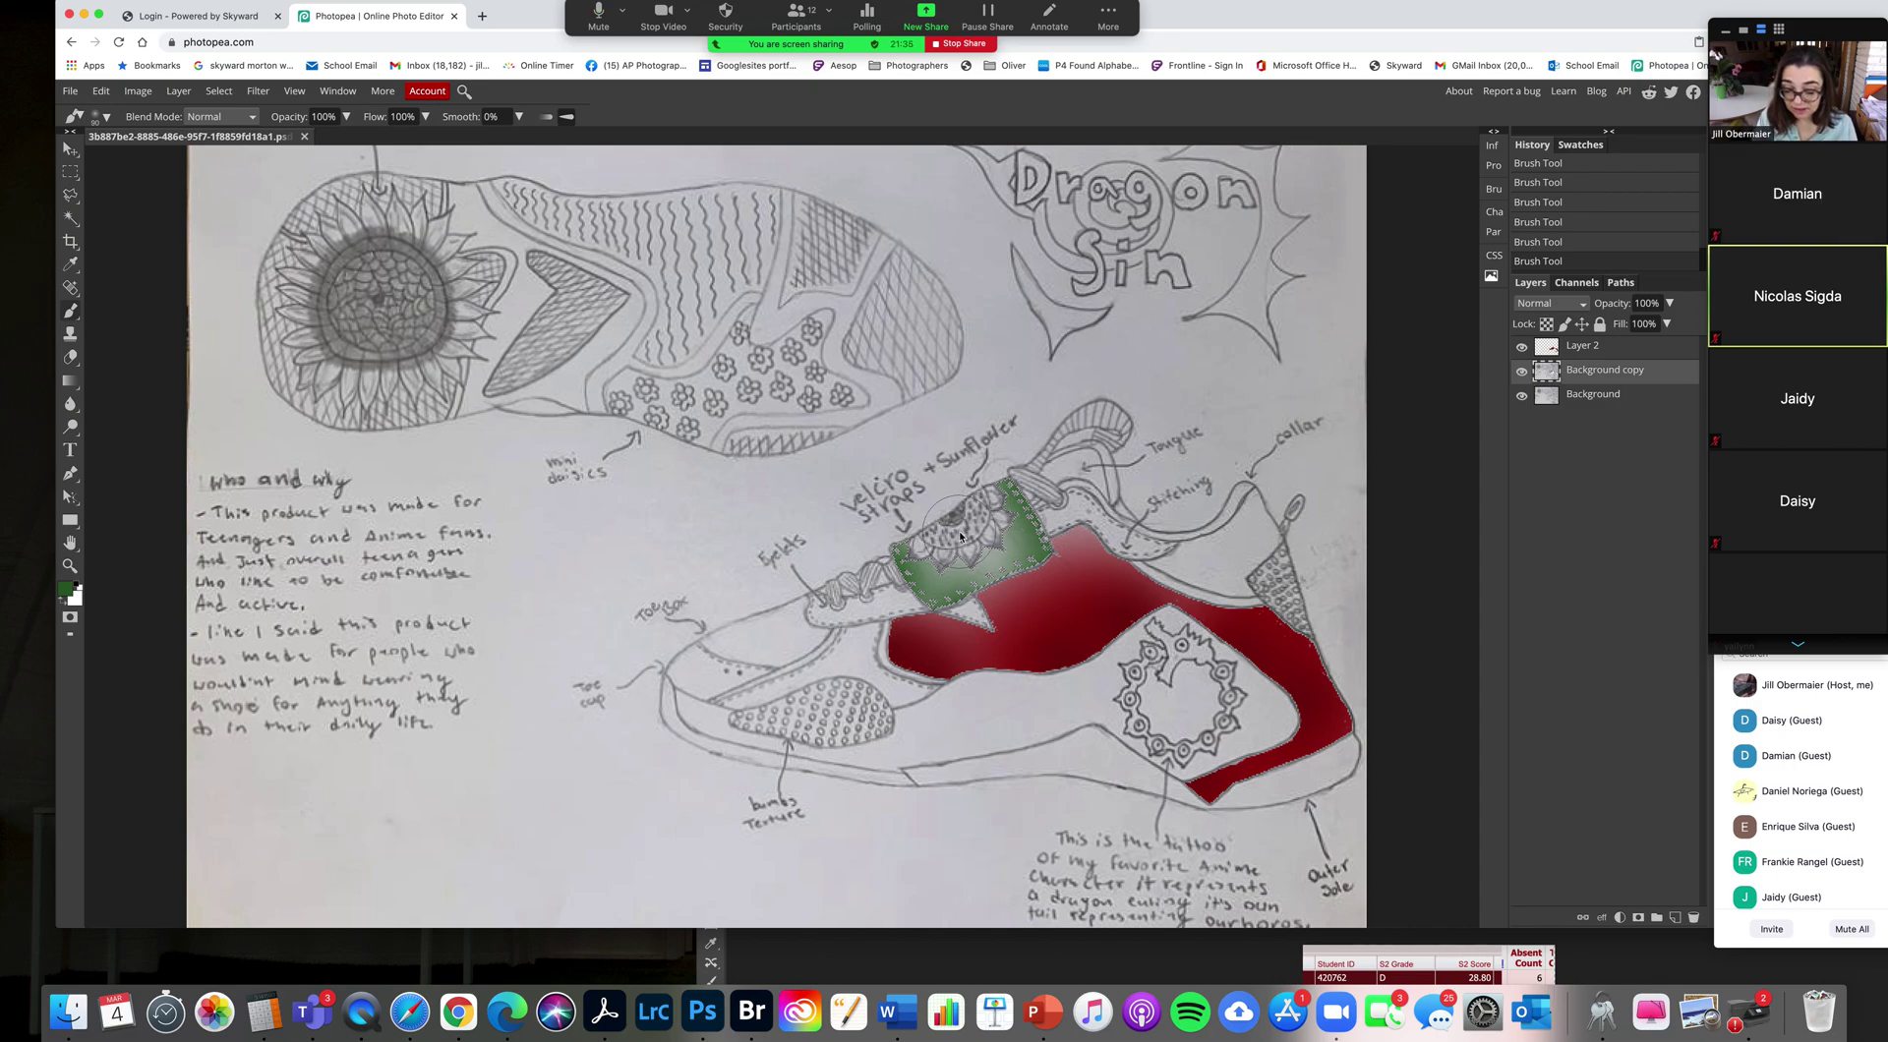
key("ctrl+d")
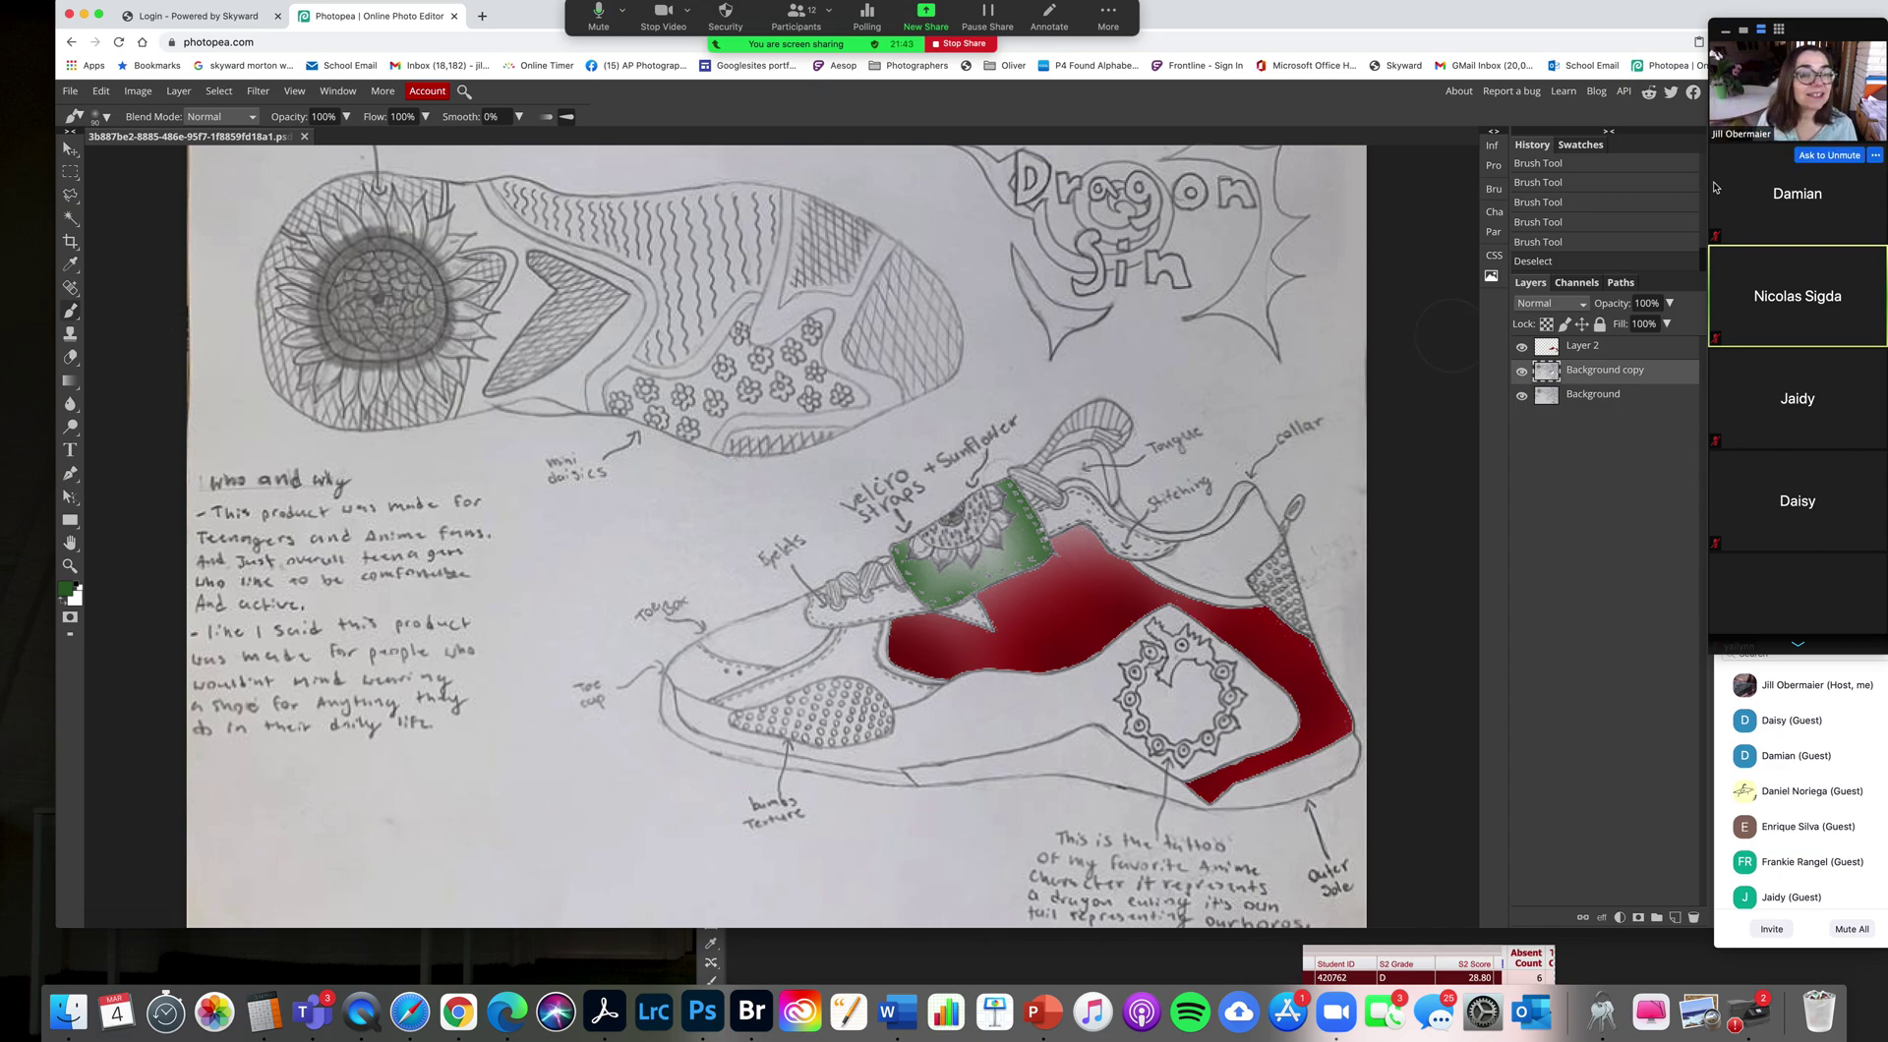
Step: Undo the green strokes and the deselection, going back in the history to the Magic Wand selection of the strap
scroll(1551, 213, "up", 2)
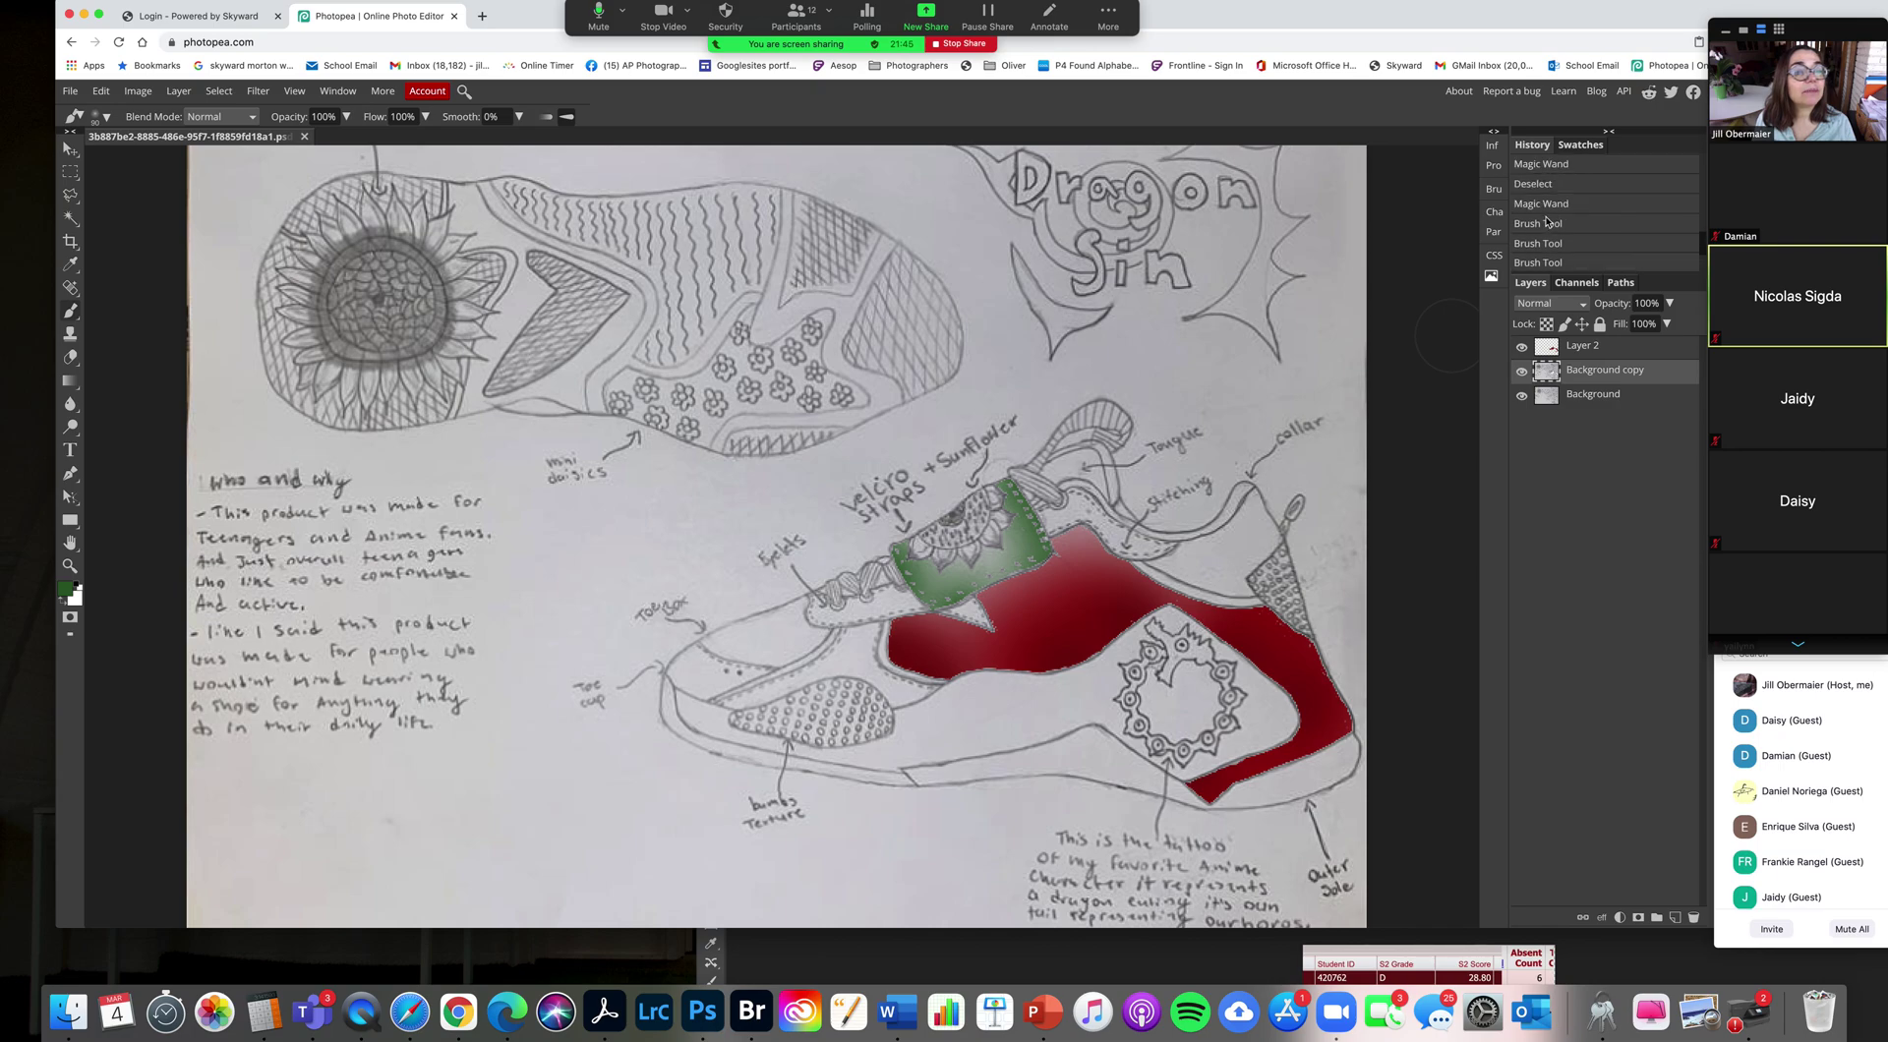
left_click(1551, 187)
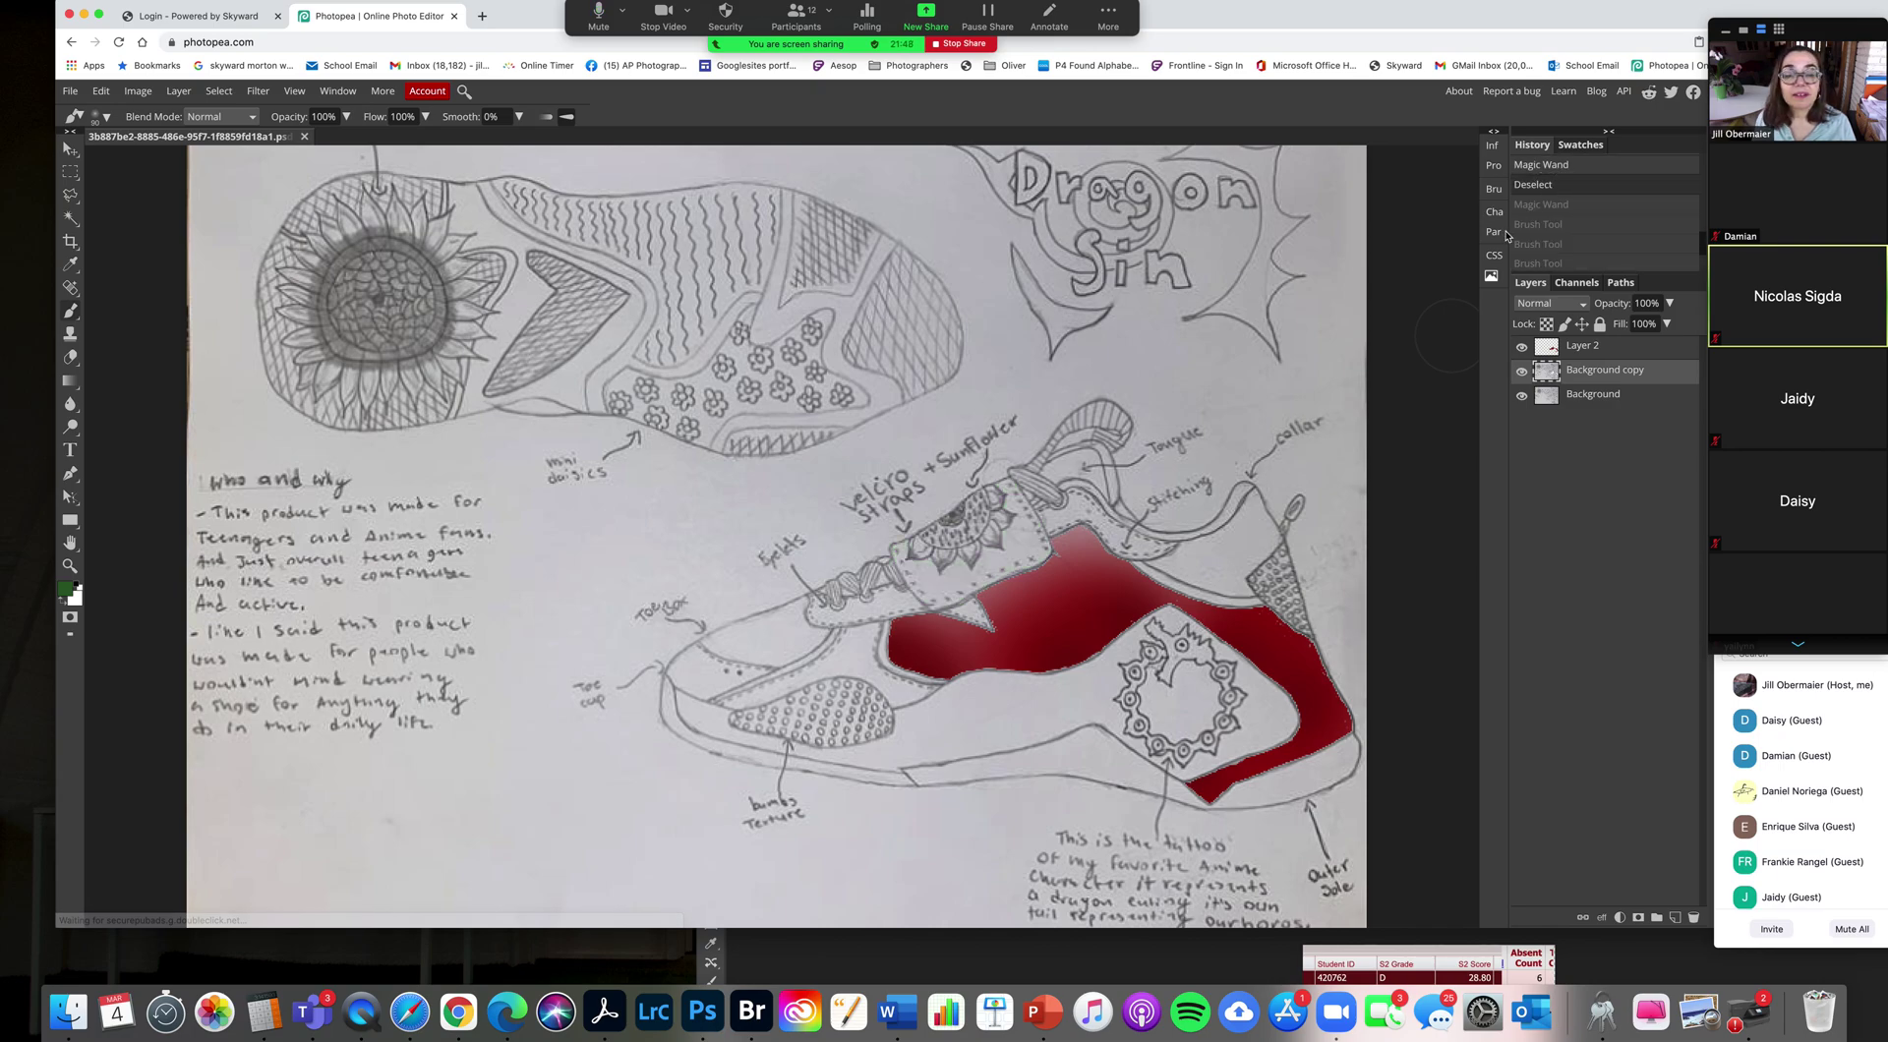
scroll(1551, 238, "down", 1)
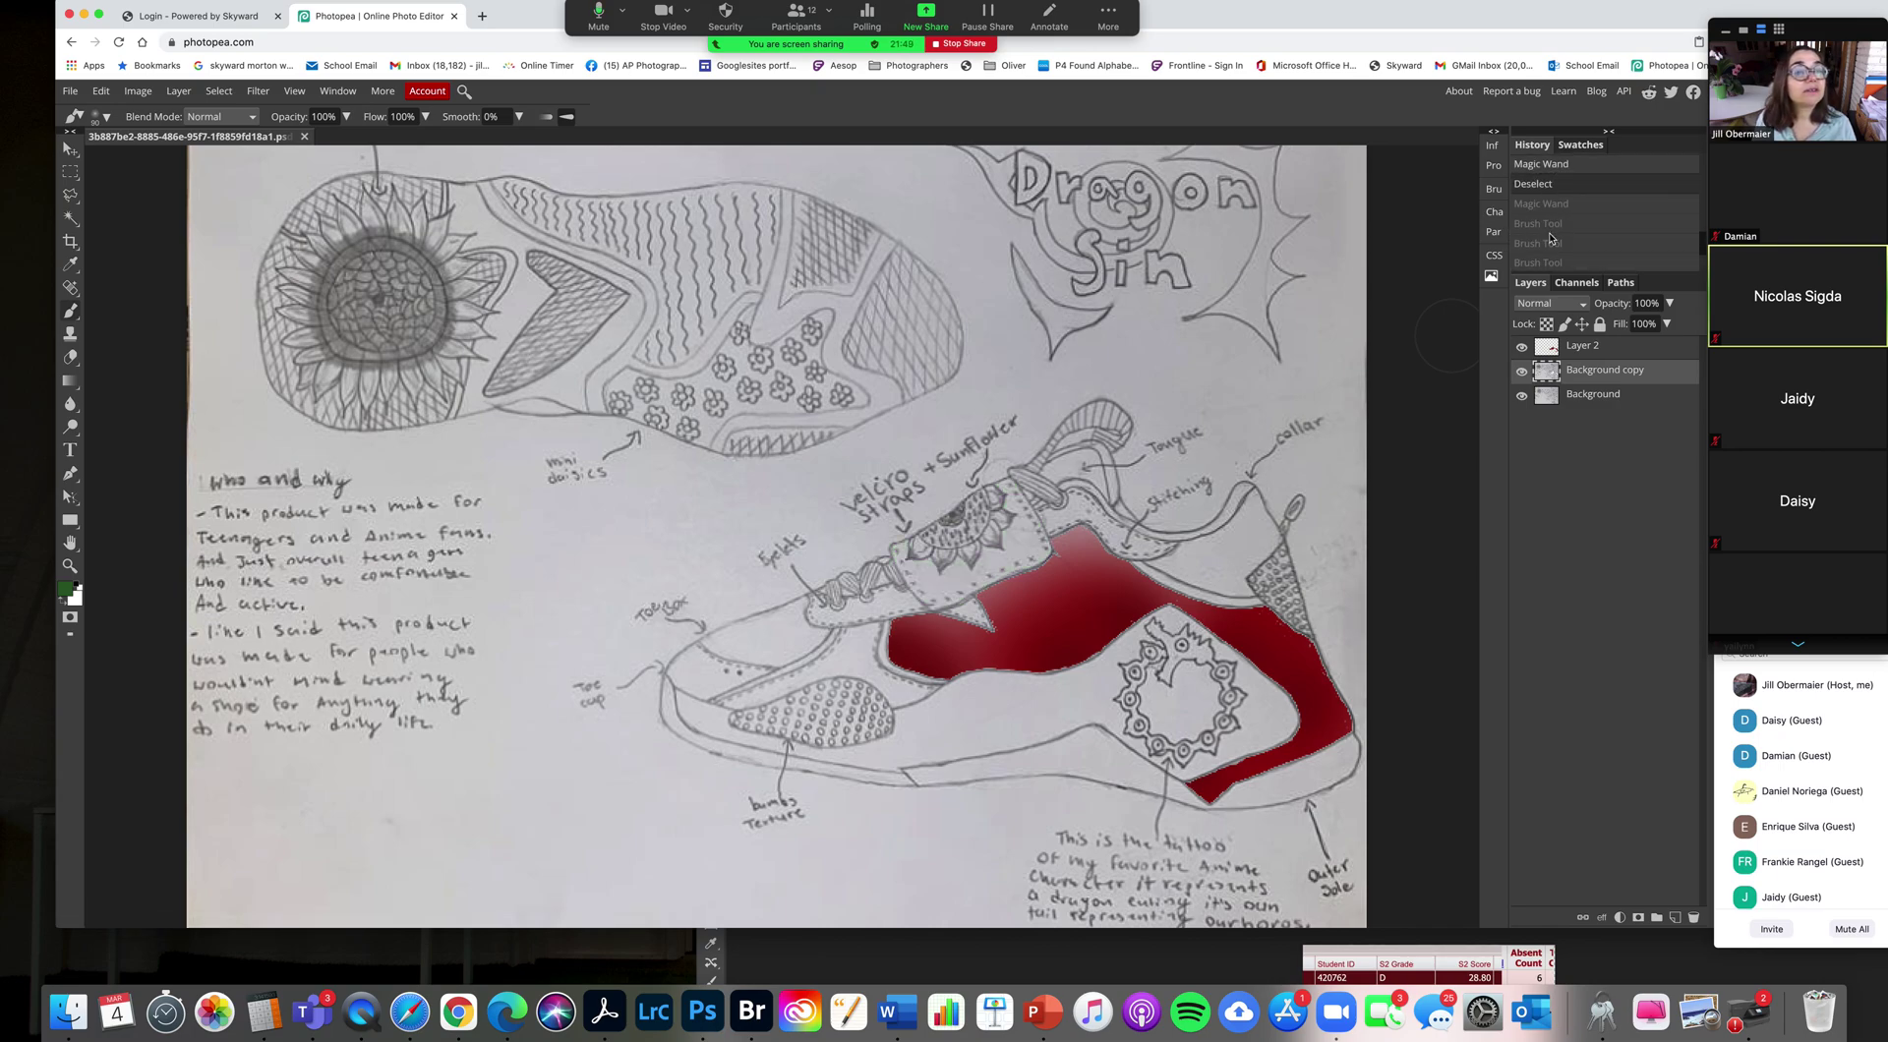
left_click(1563, 204)
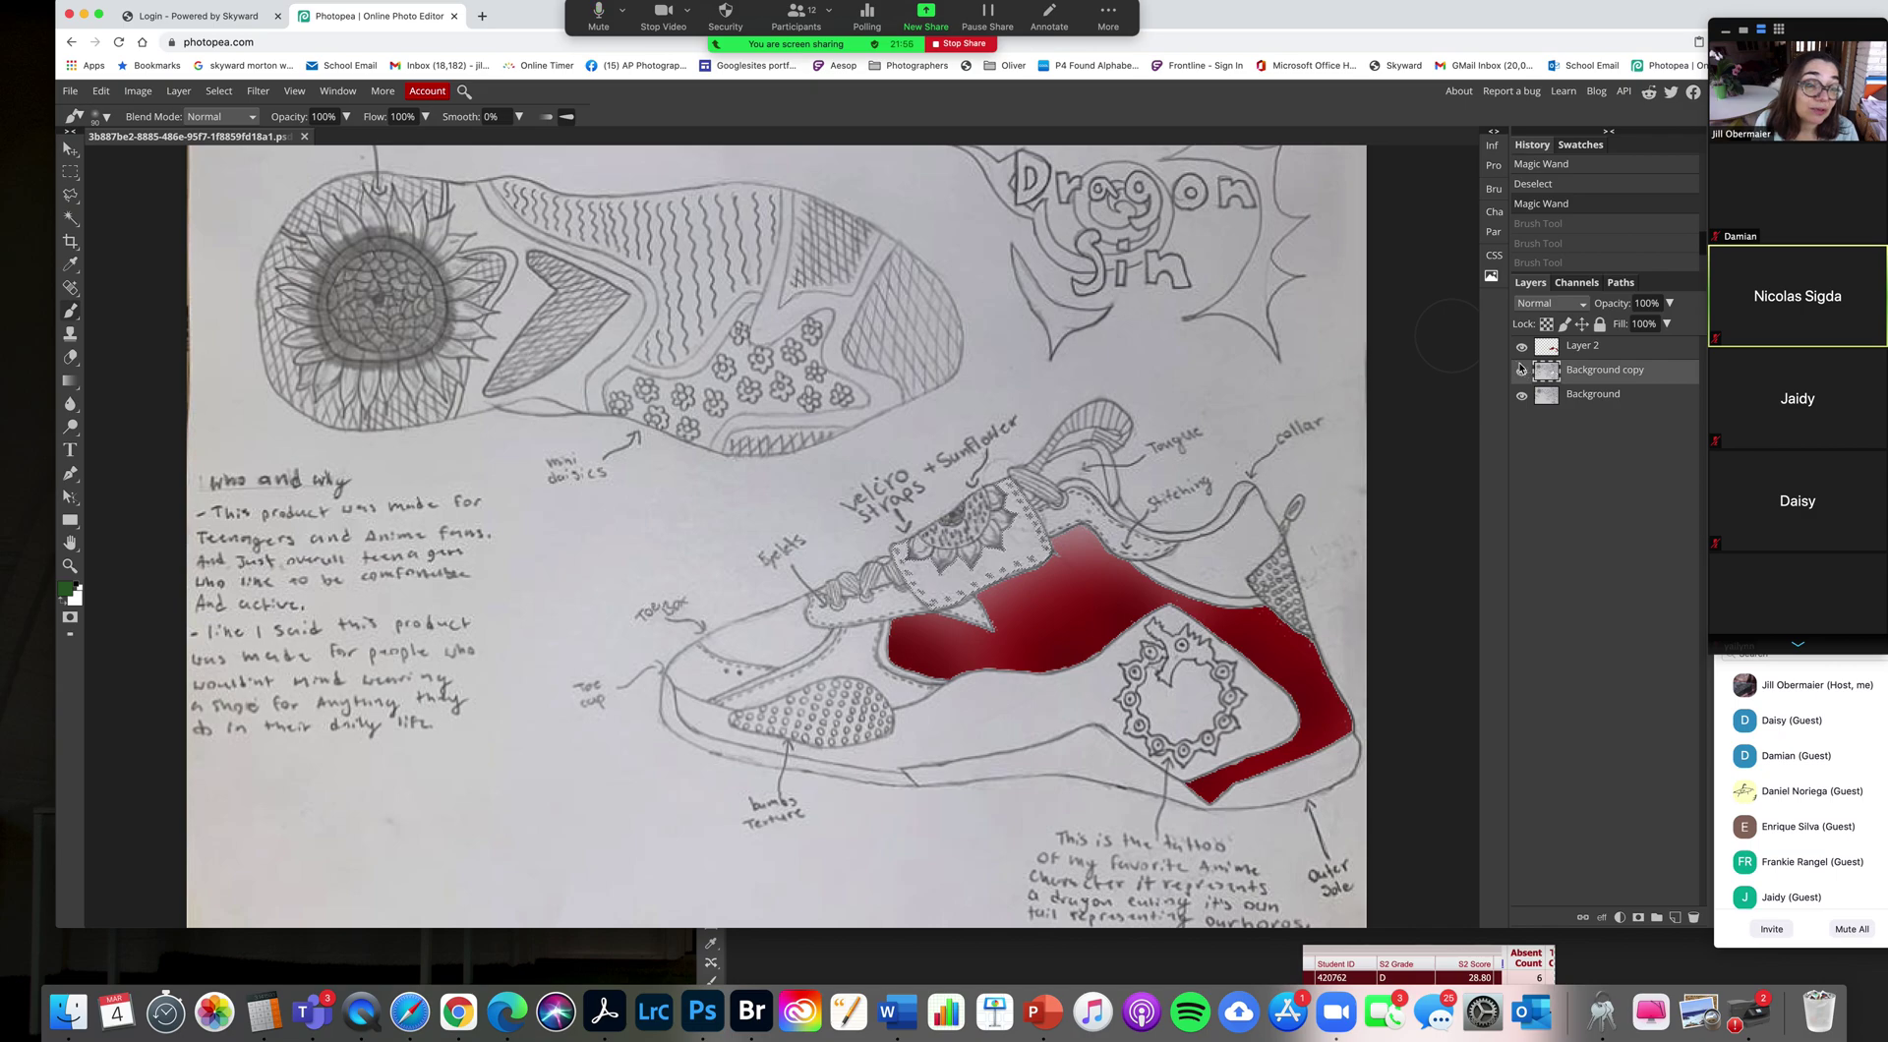
Step: Paint the selected velcro strap dark green on Layer 2 with the soft brush, leaving a lighter area below the sunflower
left_click(1631, 352)
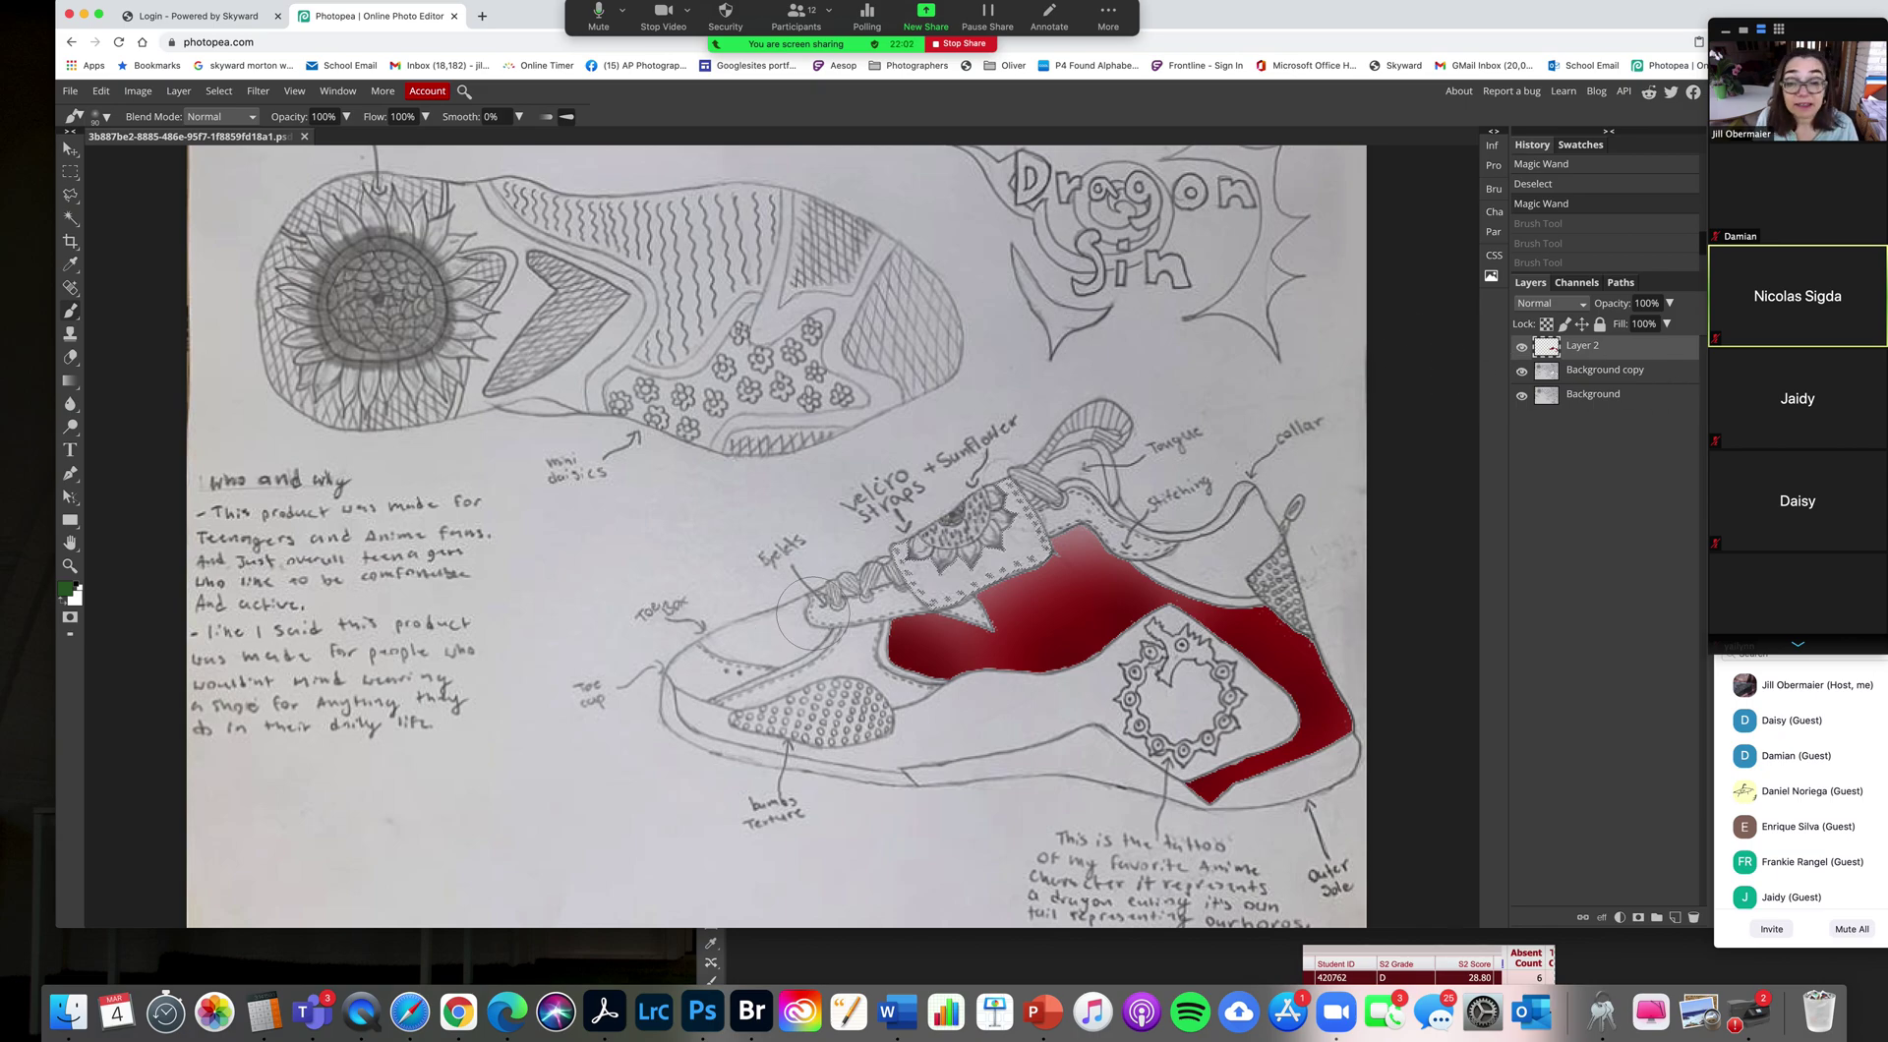
left_click(875, 565)
mouse_move(889, 586)
left_mouse_down()
mouse_move(972, 618)
mouse_move(1044, 541)
left_mouse_up()
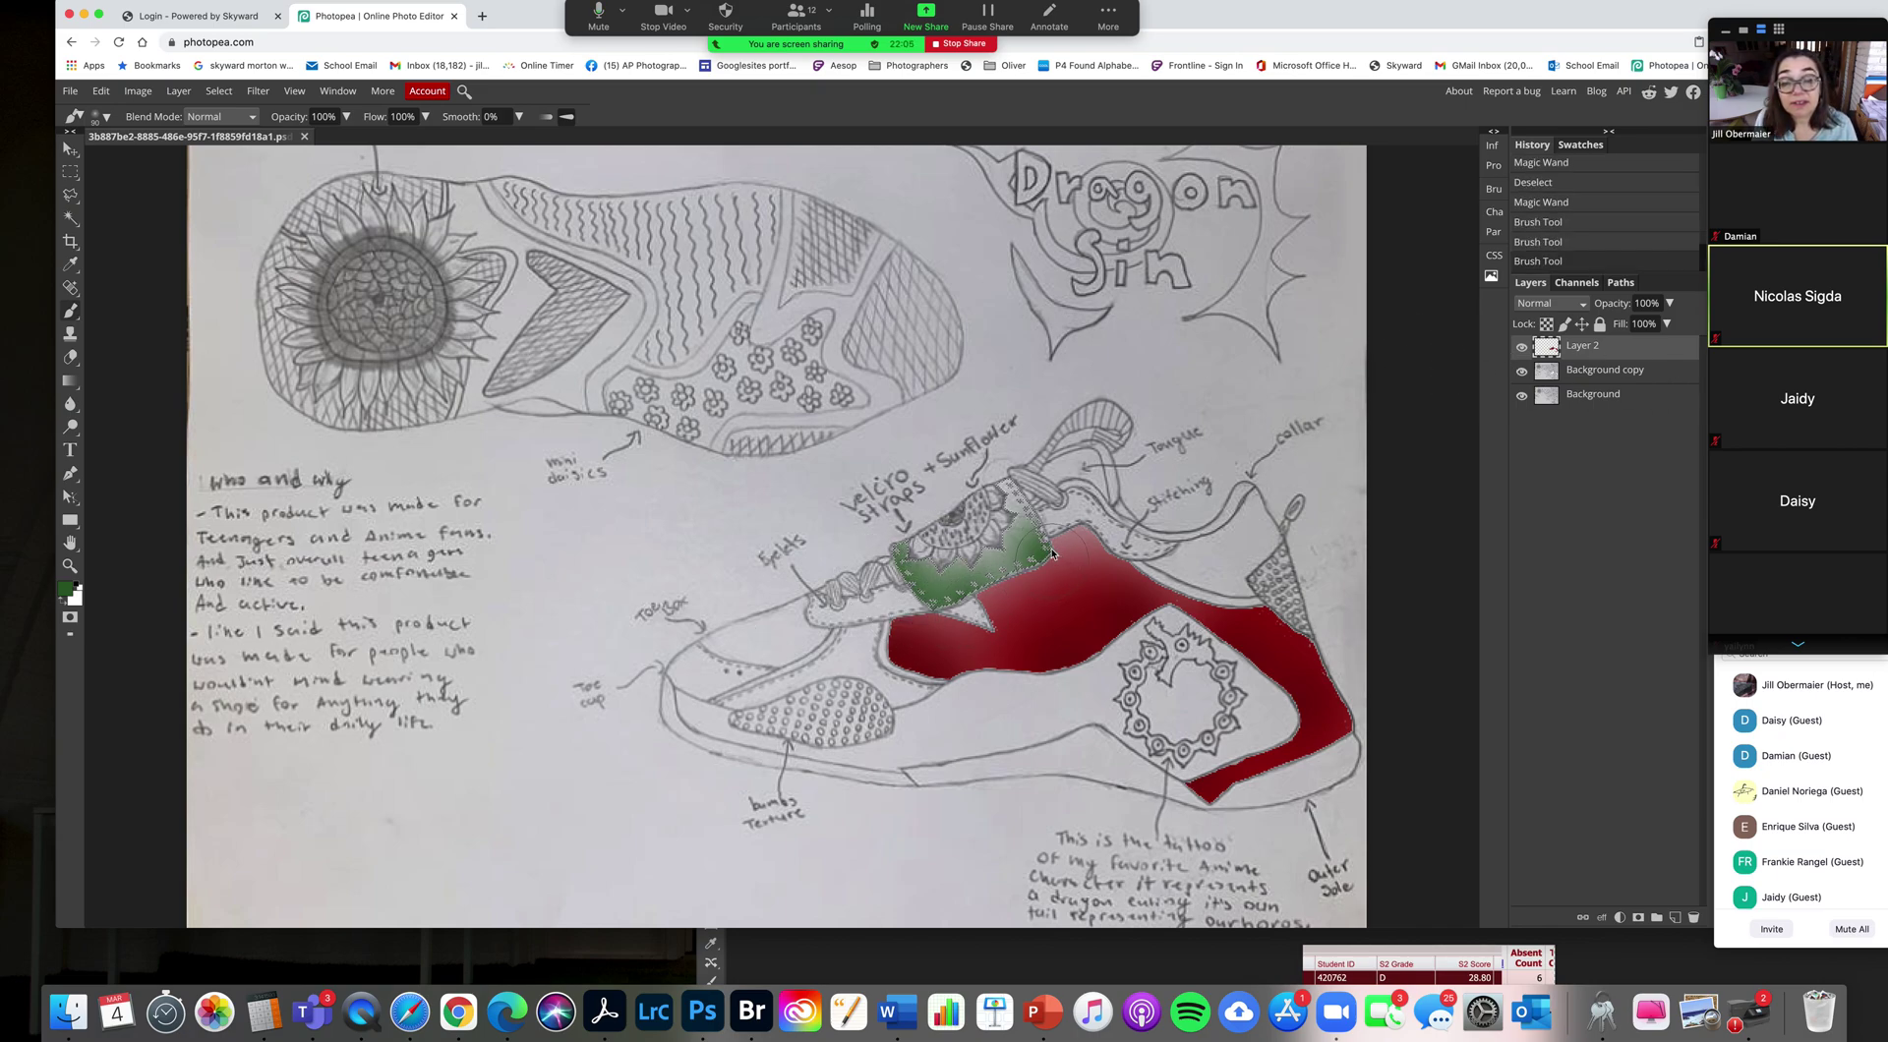
left_click(1005, 493)
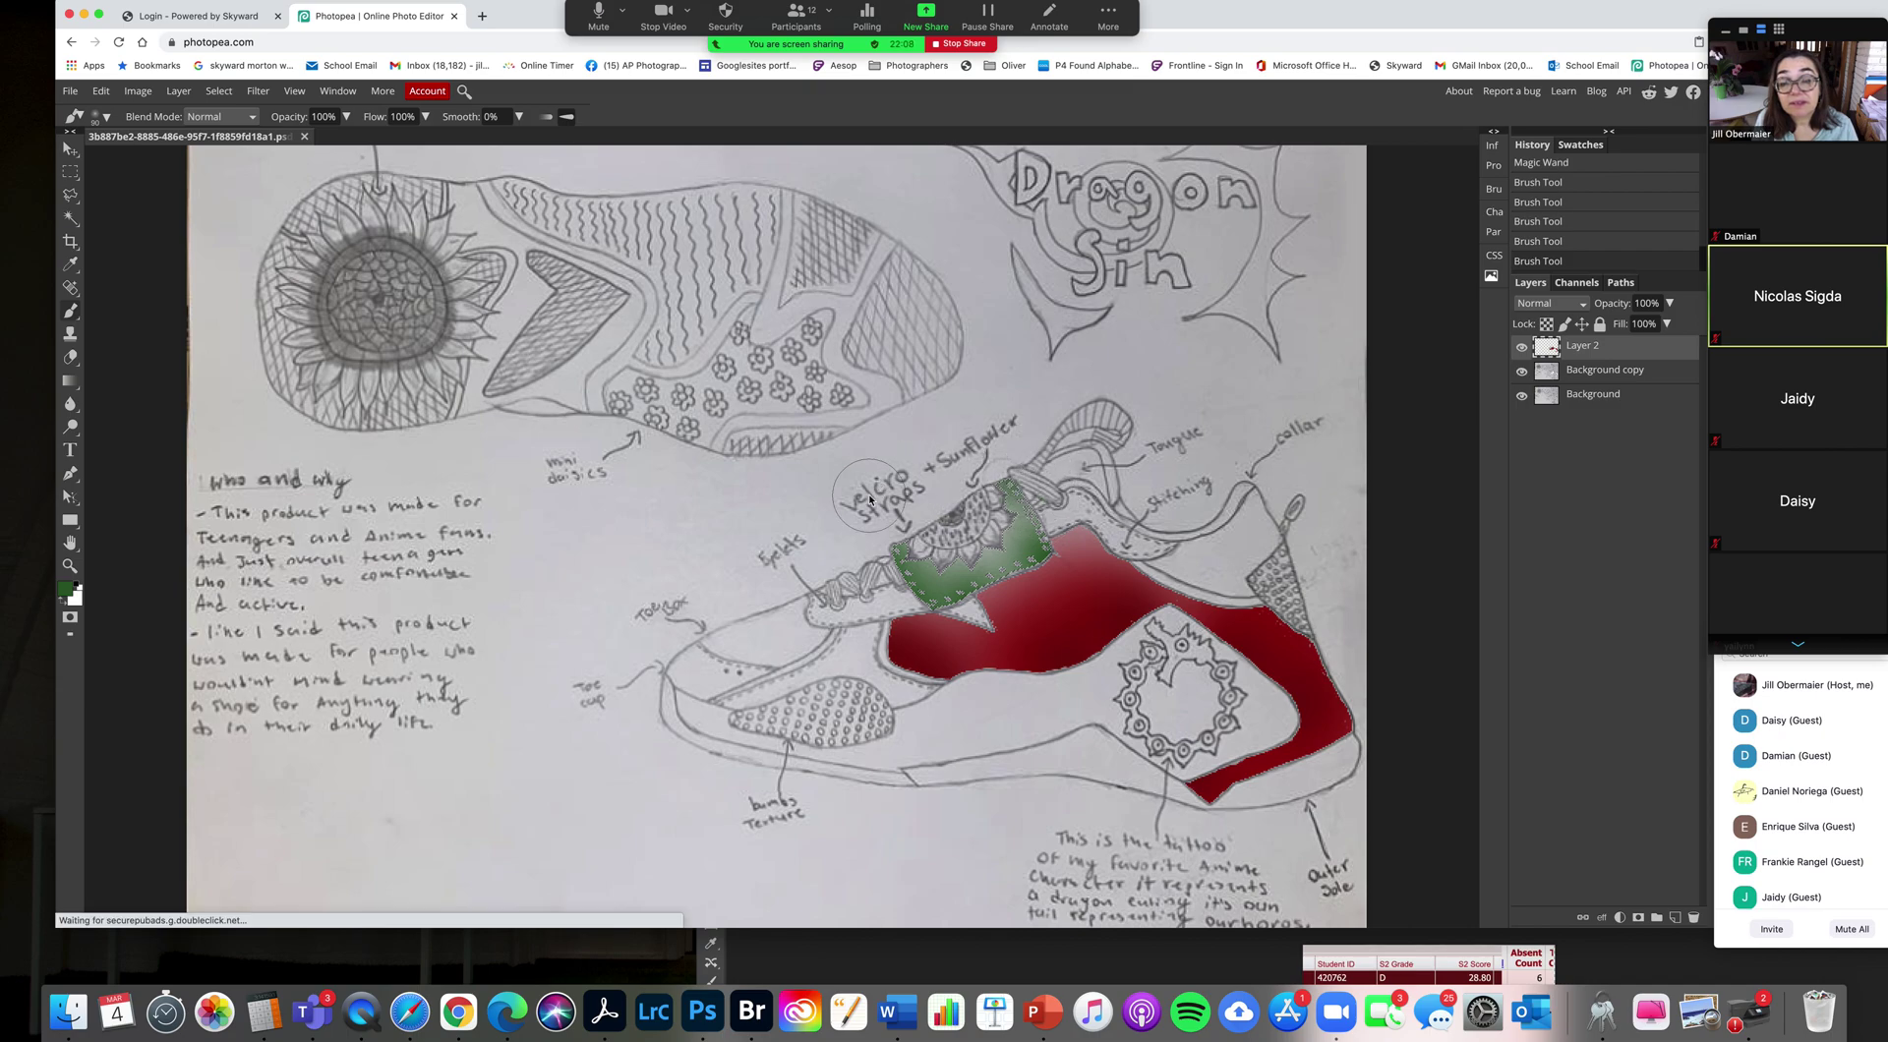
left_click(877, 522)
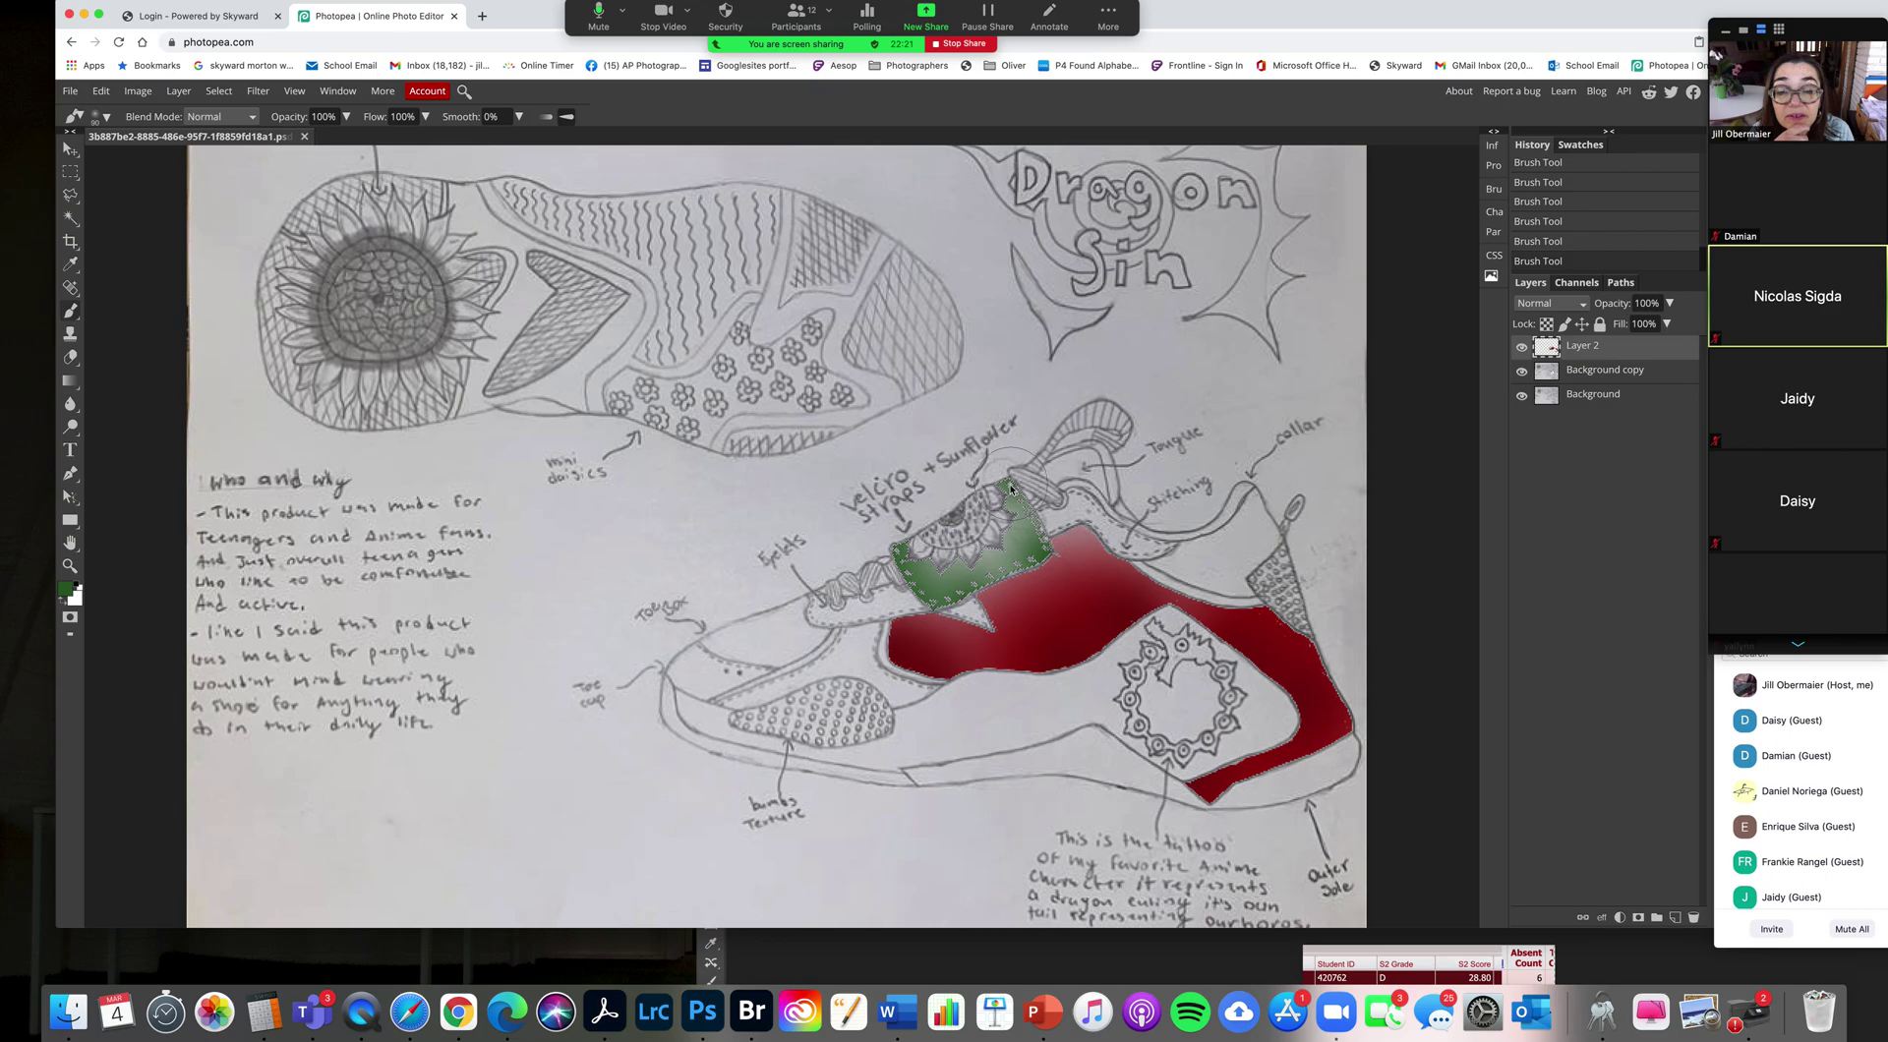
Step: Examine the coloured strap and side panel, first within the whole drawing and then in close-up
key("super+minus")
key("super+minus")
key("super+minus")
key("super+minus")
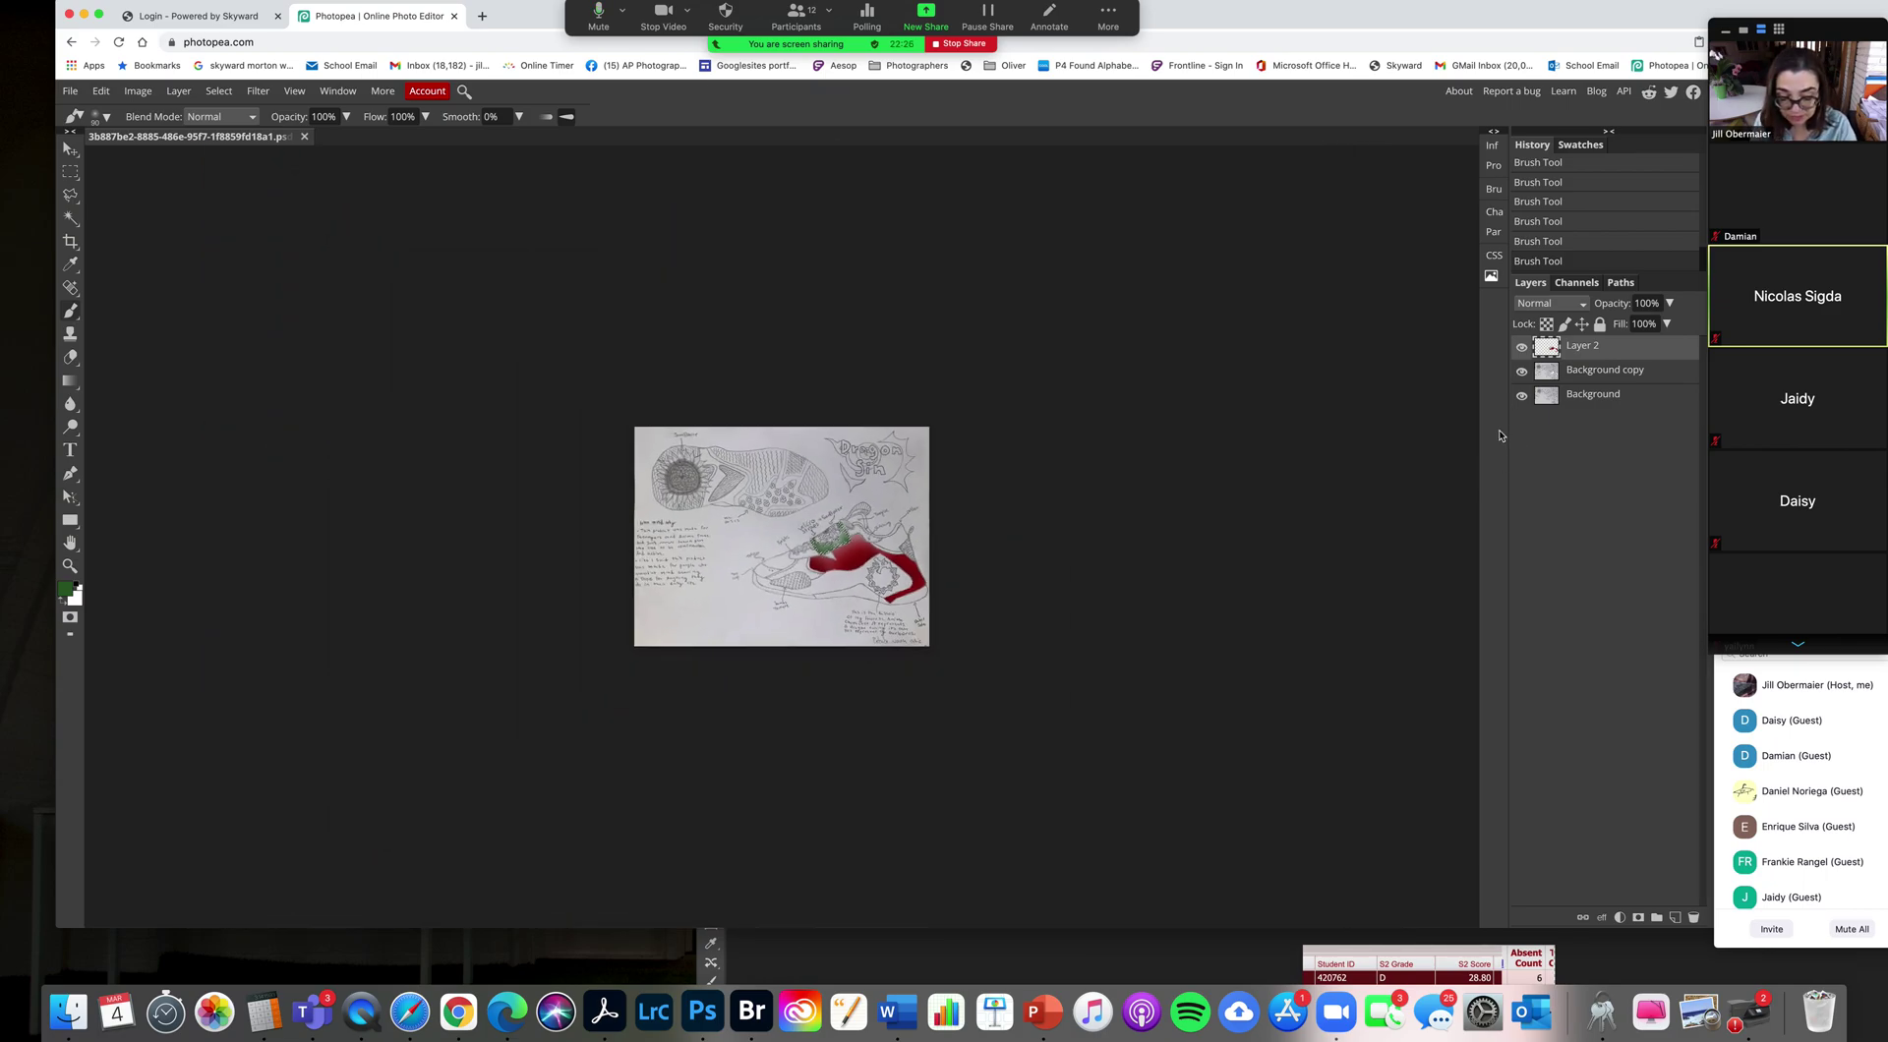
key("super+equal")
key("super+equal")
key("super+equal")
key("super+equal")
key("super+equal")
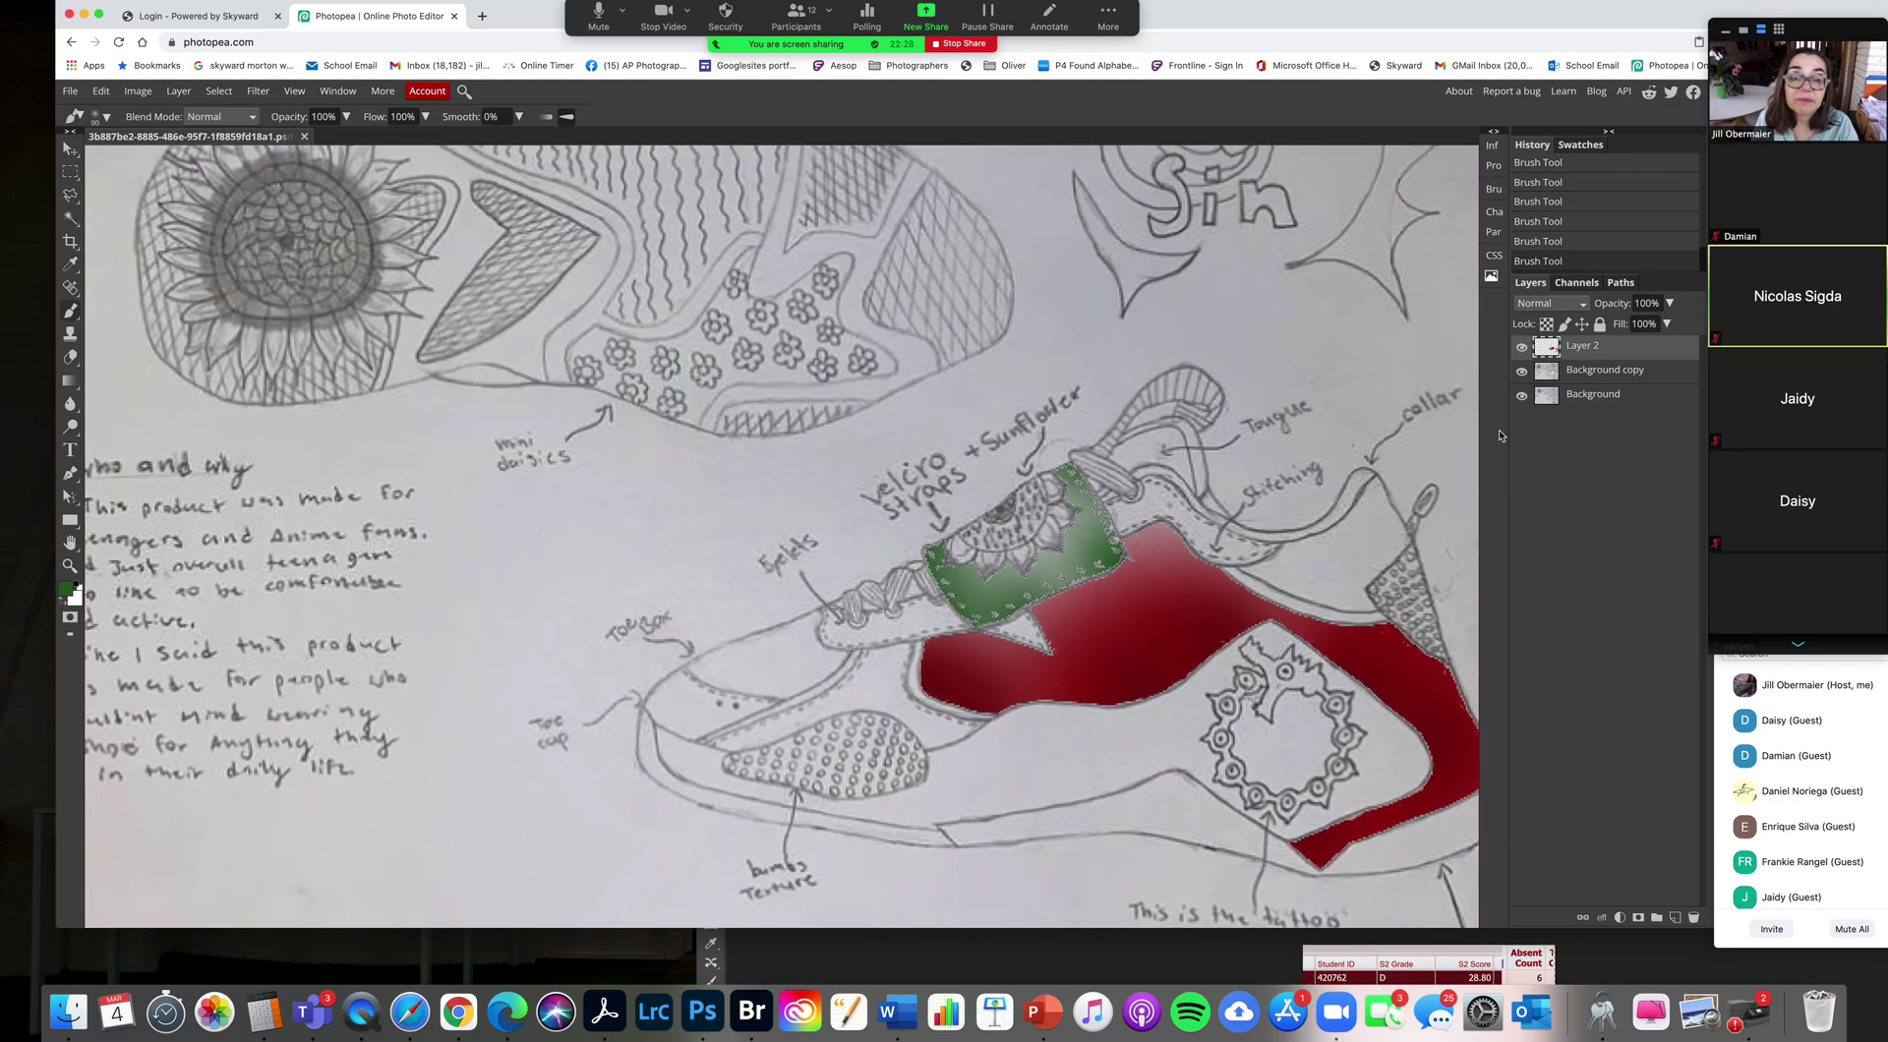
key("super+equal")
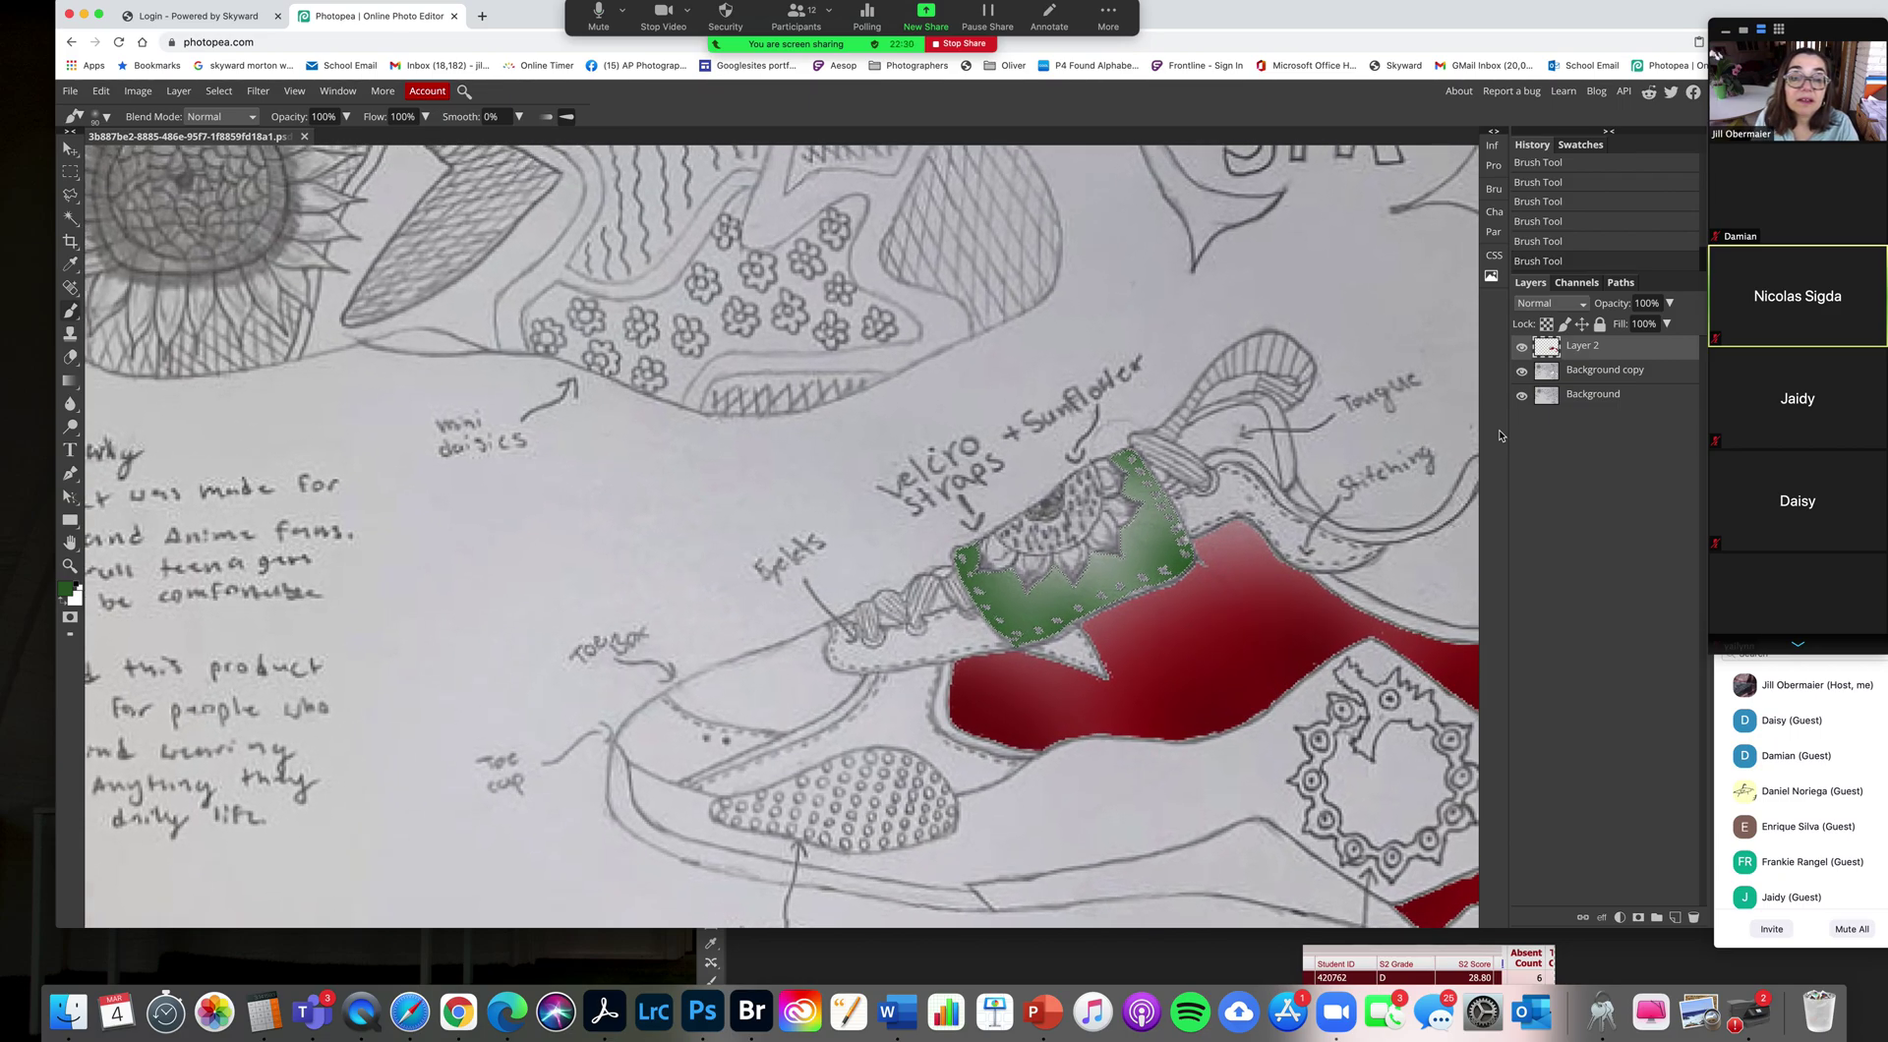
key("super+equal")
key("super+equal")
double_click(1453, 21)
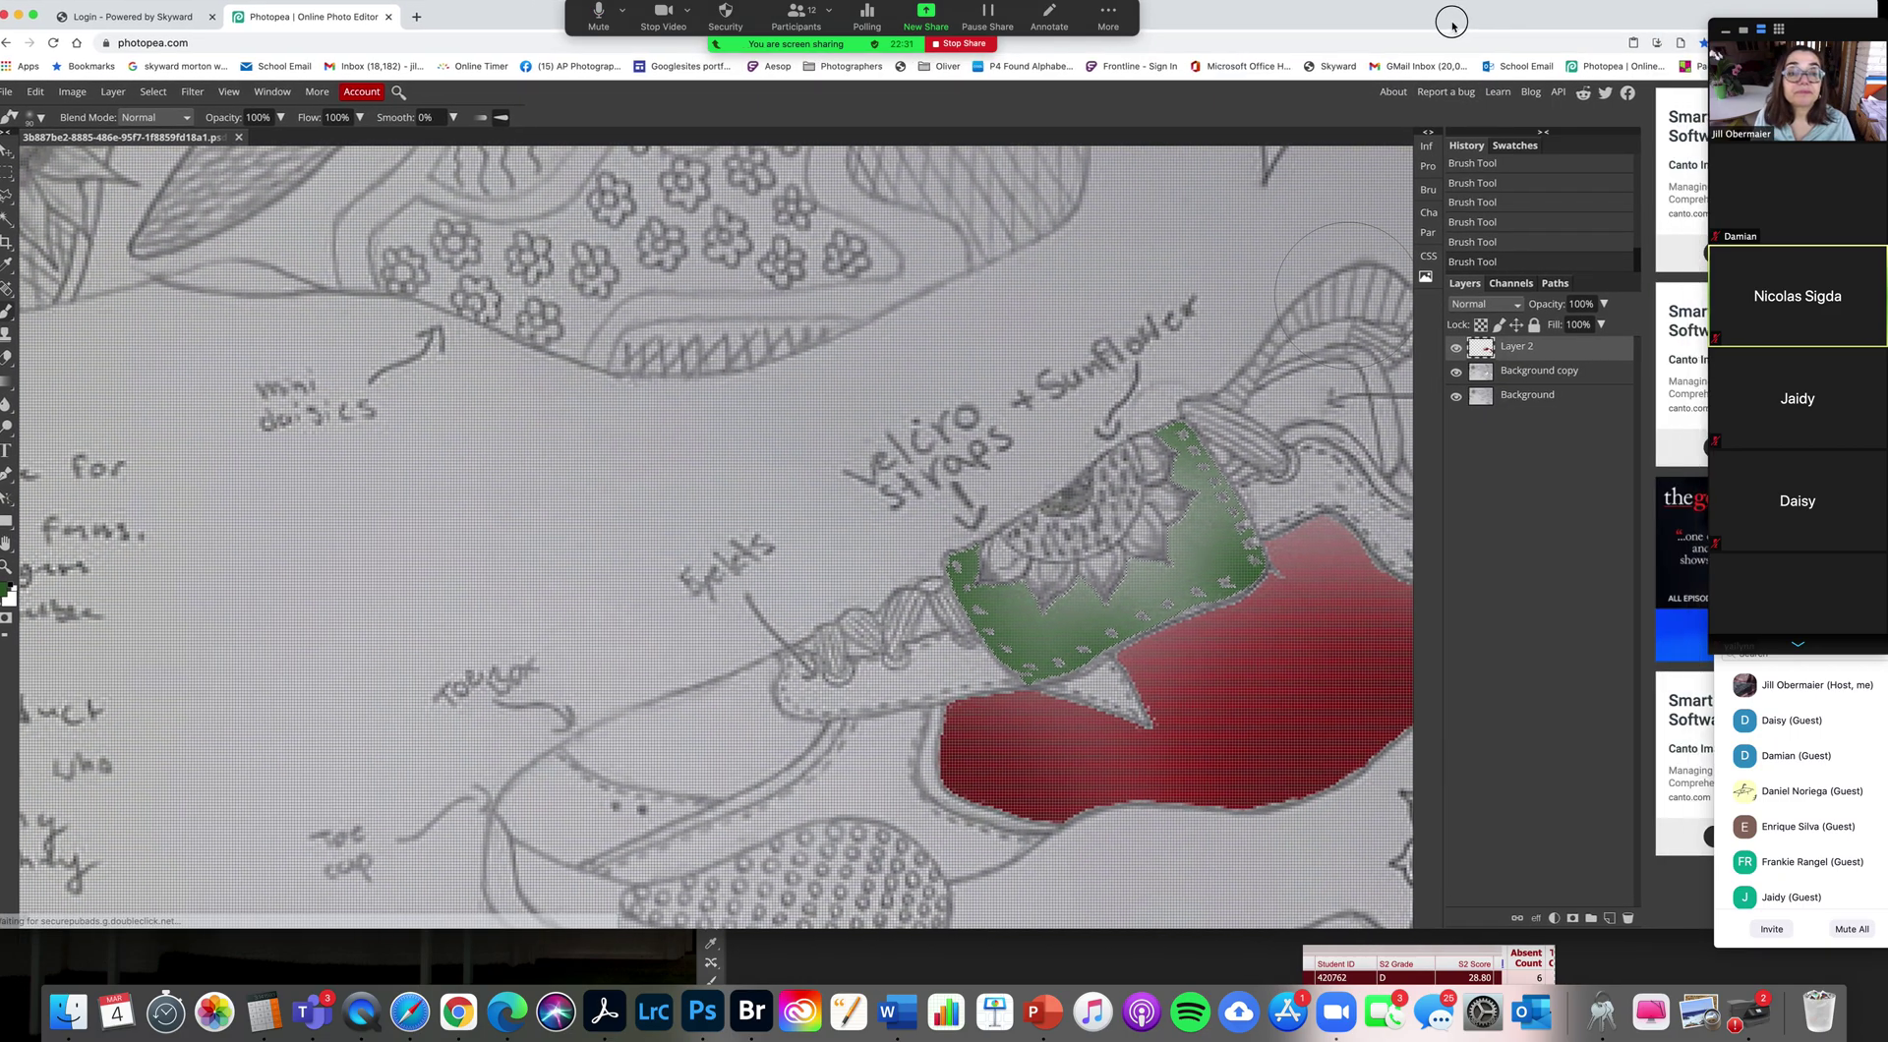
left_click_drag(1452, 27, 1372, 25)
left_click_drag(485, 25, 666, 24)
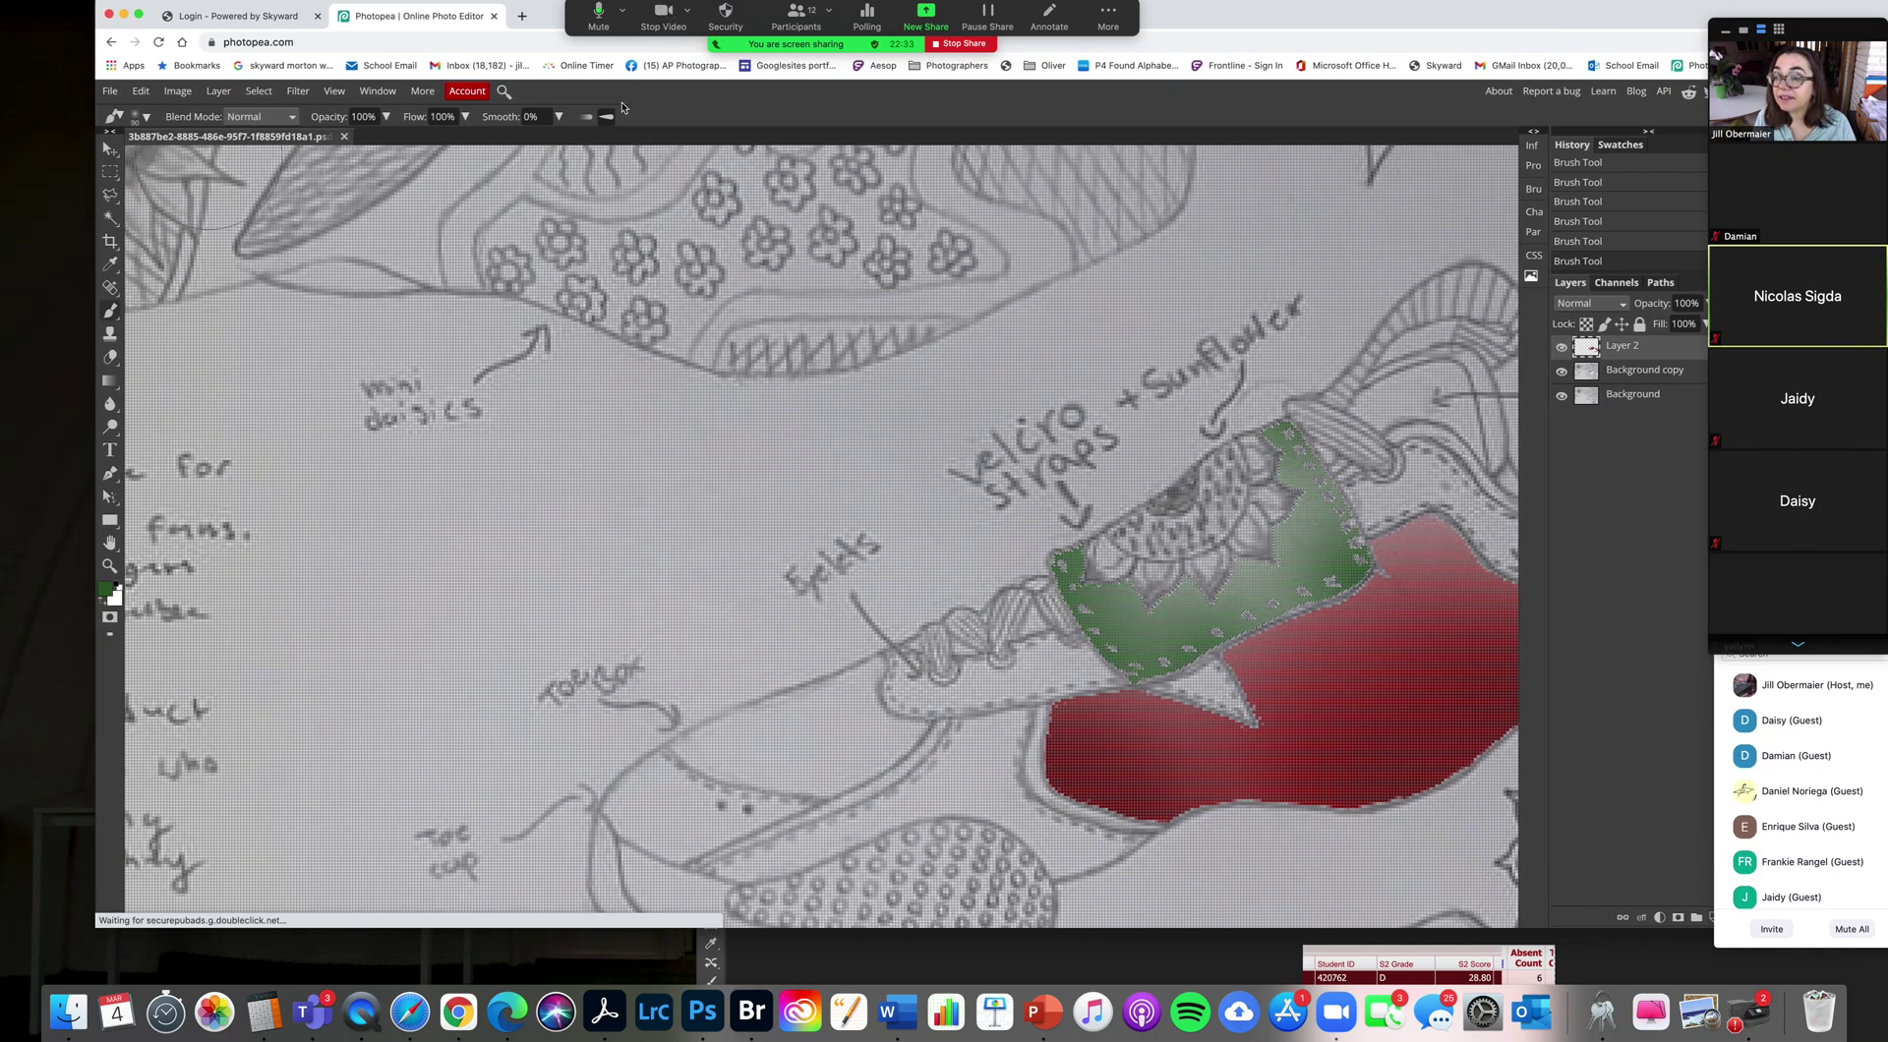
Step: Invert the selection of the velcro strap area
key("space")
left_click_drag(1106, 618, 815, 622)
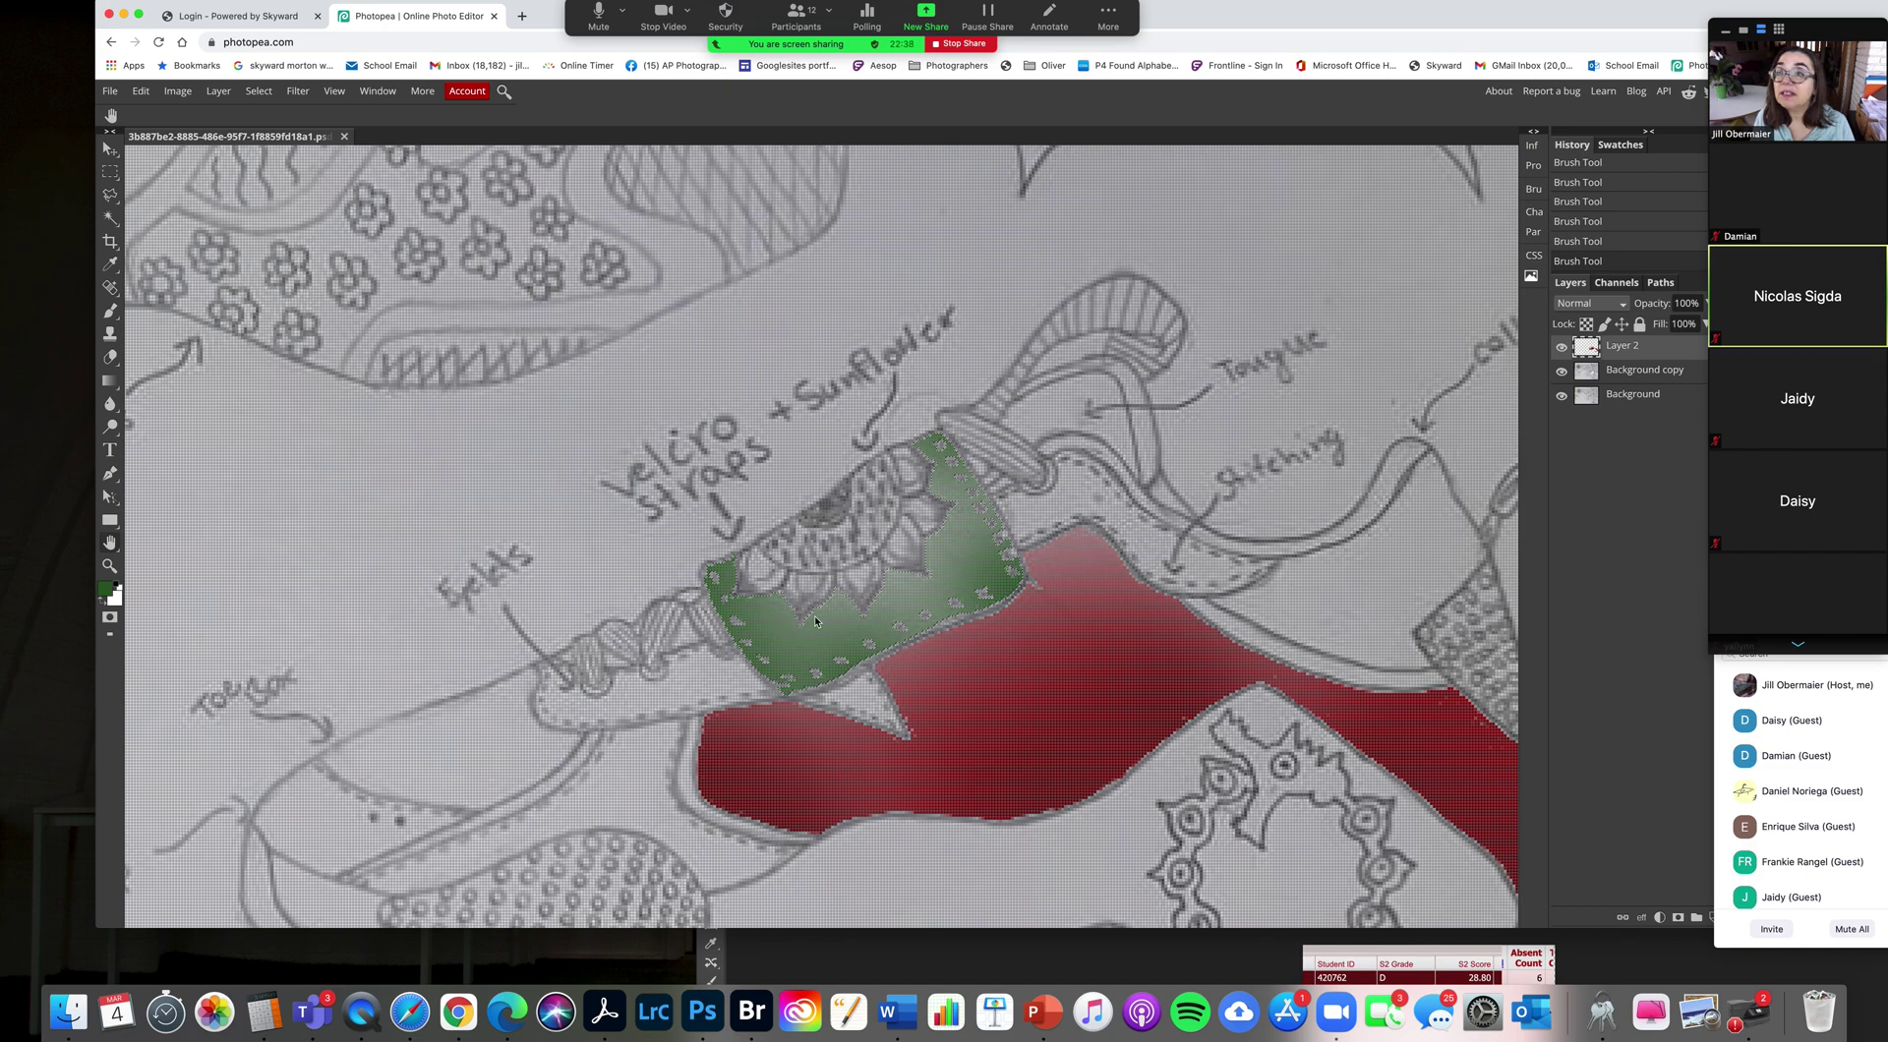
left_click(258, 90)
left_click(276, 158)
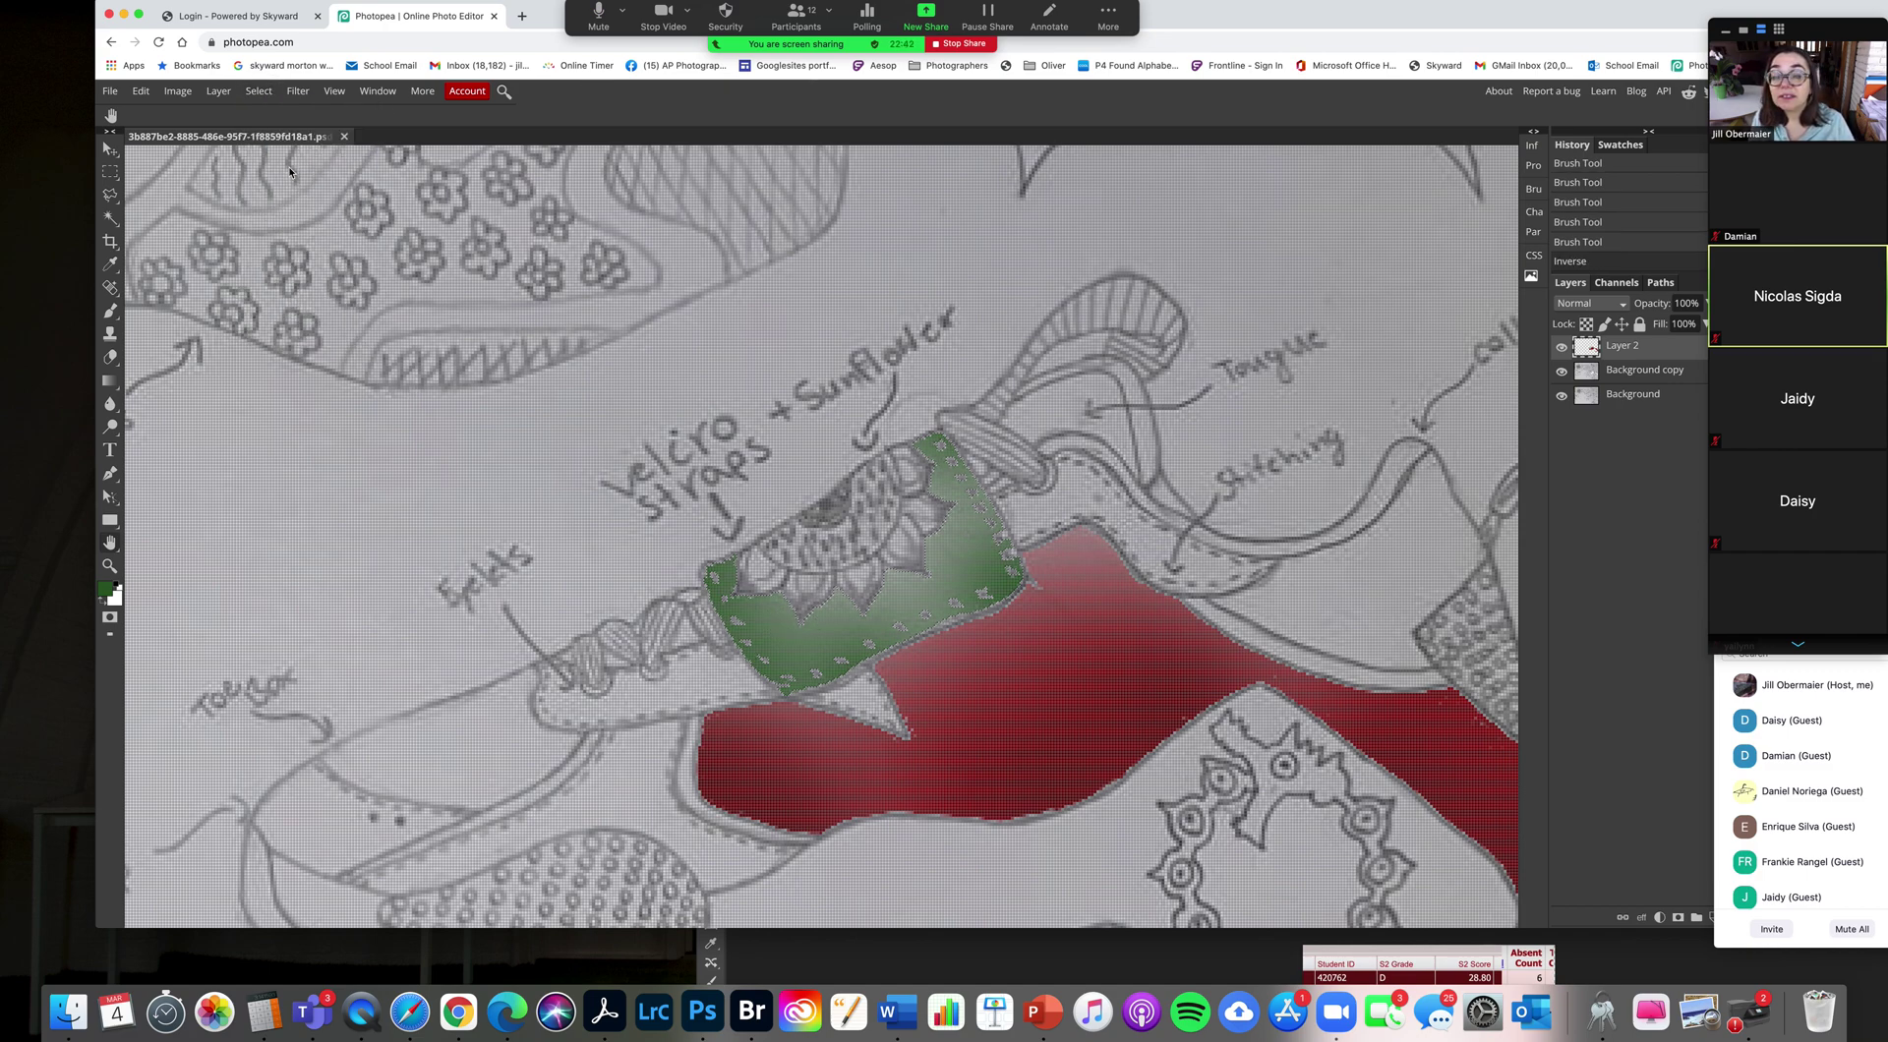
Step: Set the foreground colour to a golden yellow
left_click(107, 589)
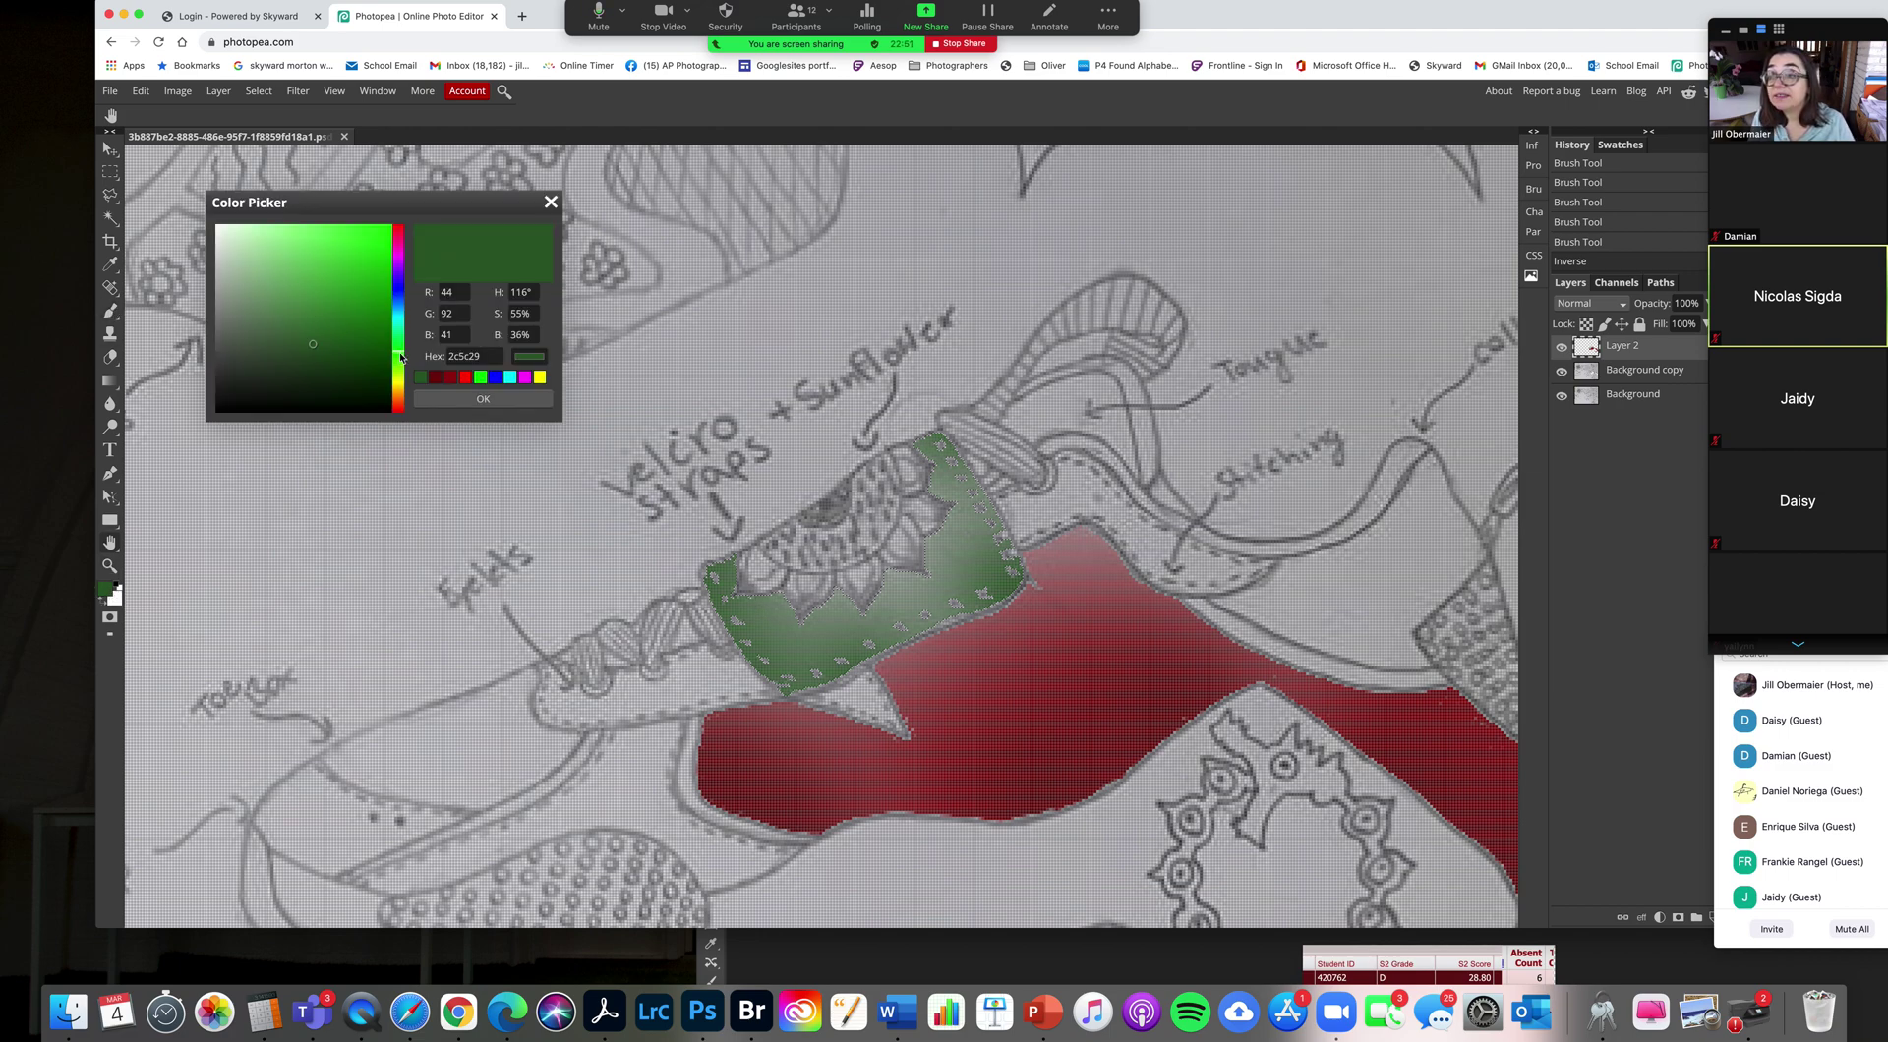
left_click(398, 384)
mouse_move(315, 345)
left_mouse_down()
mouse_move(389, 320)
mouse_move(388, 286)
left_mouse_up()
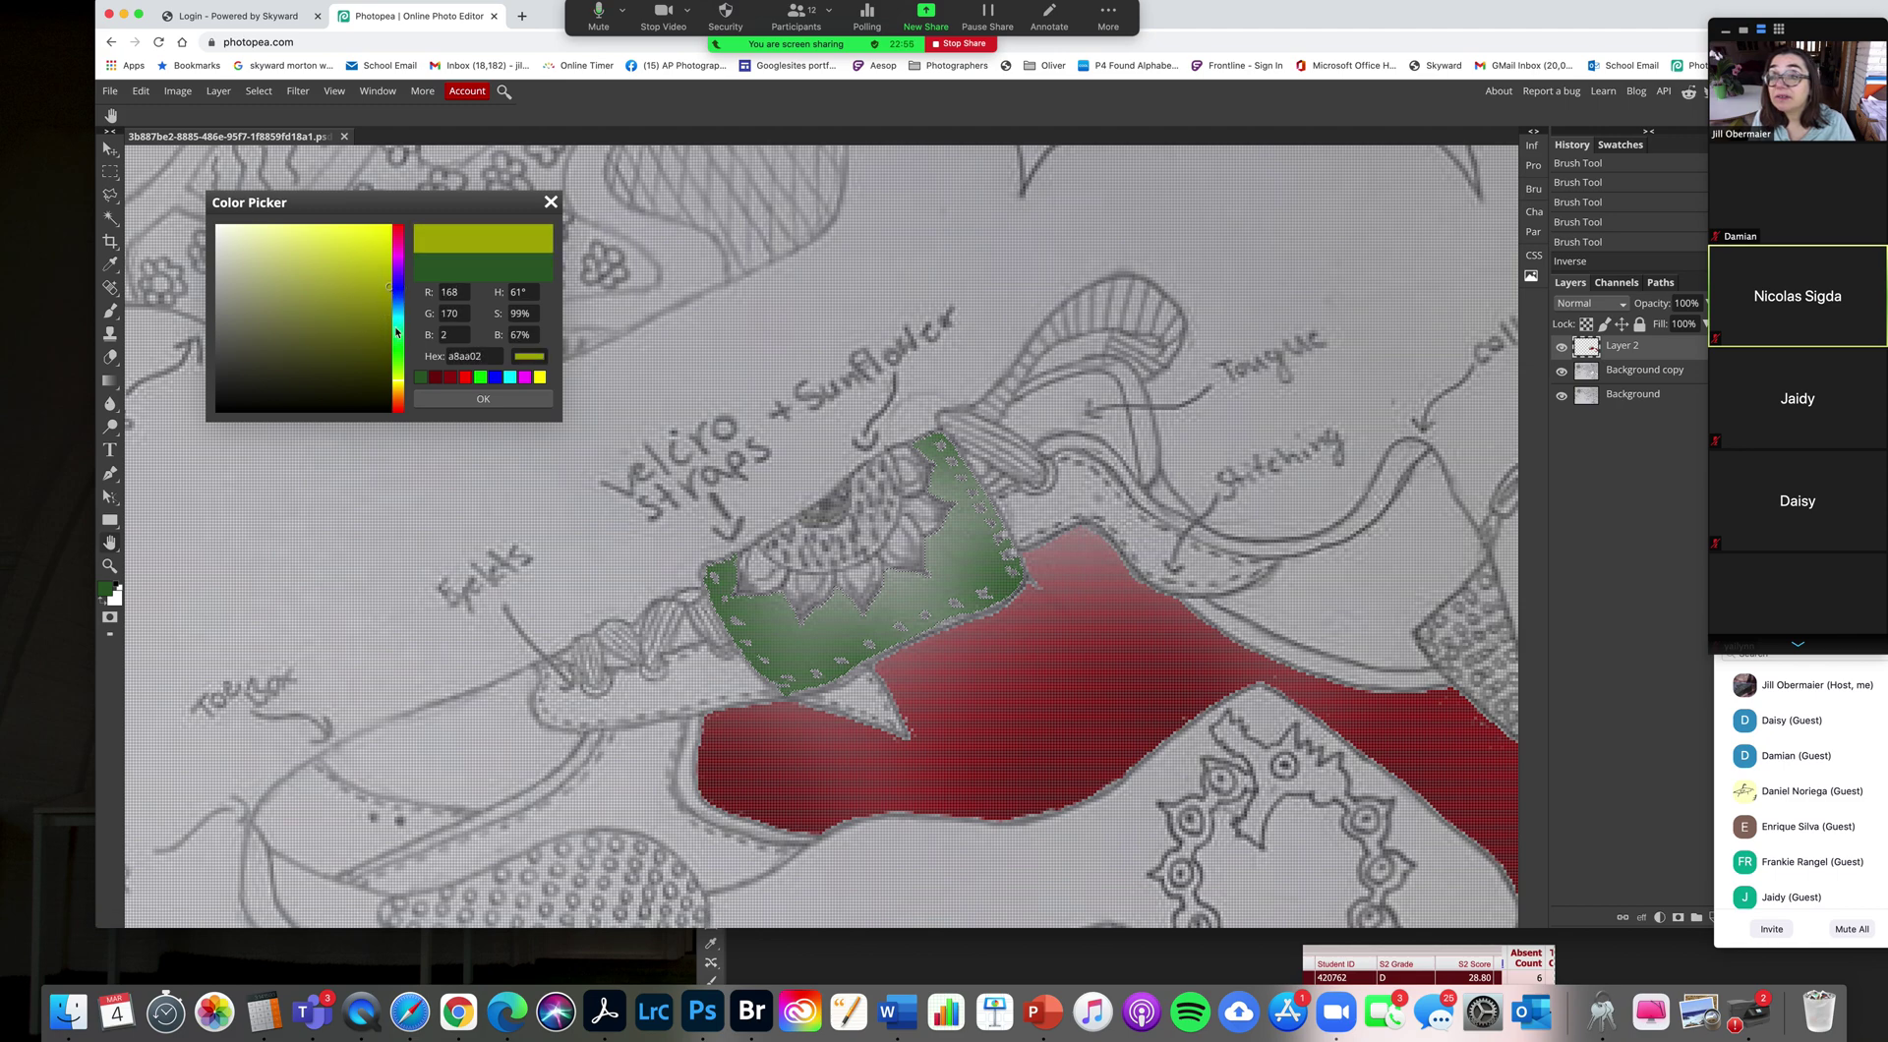
left_click_drag(399, 382, 398, 388)
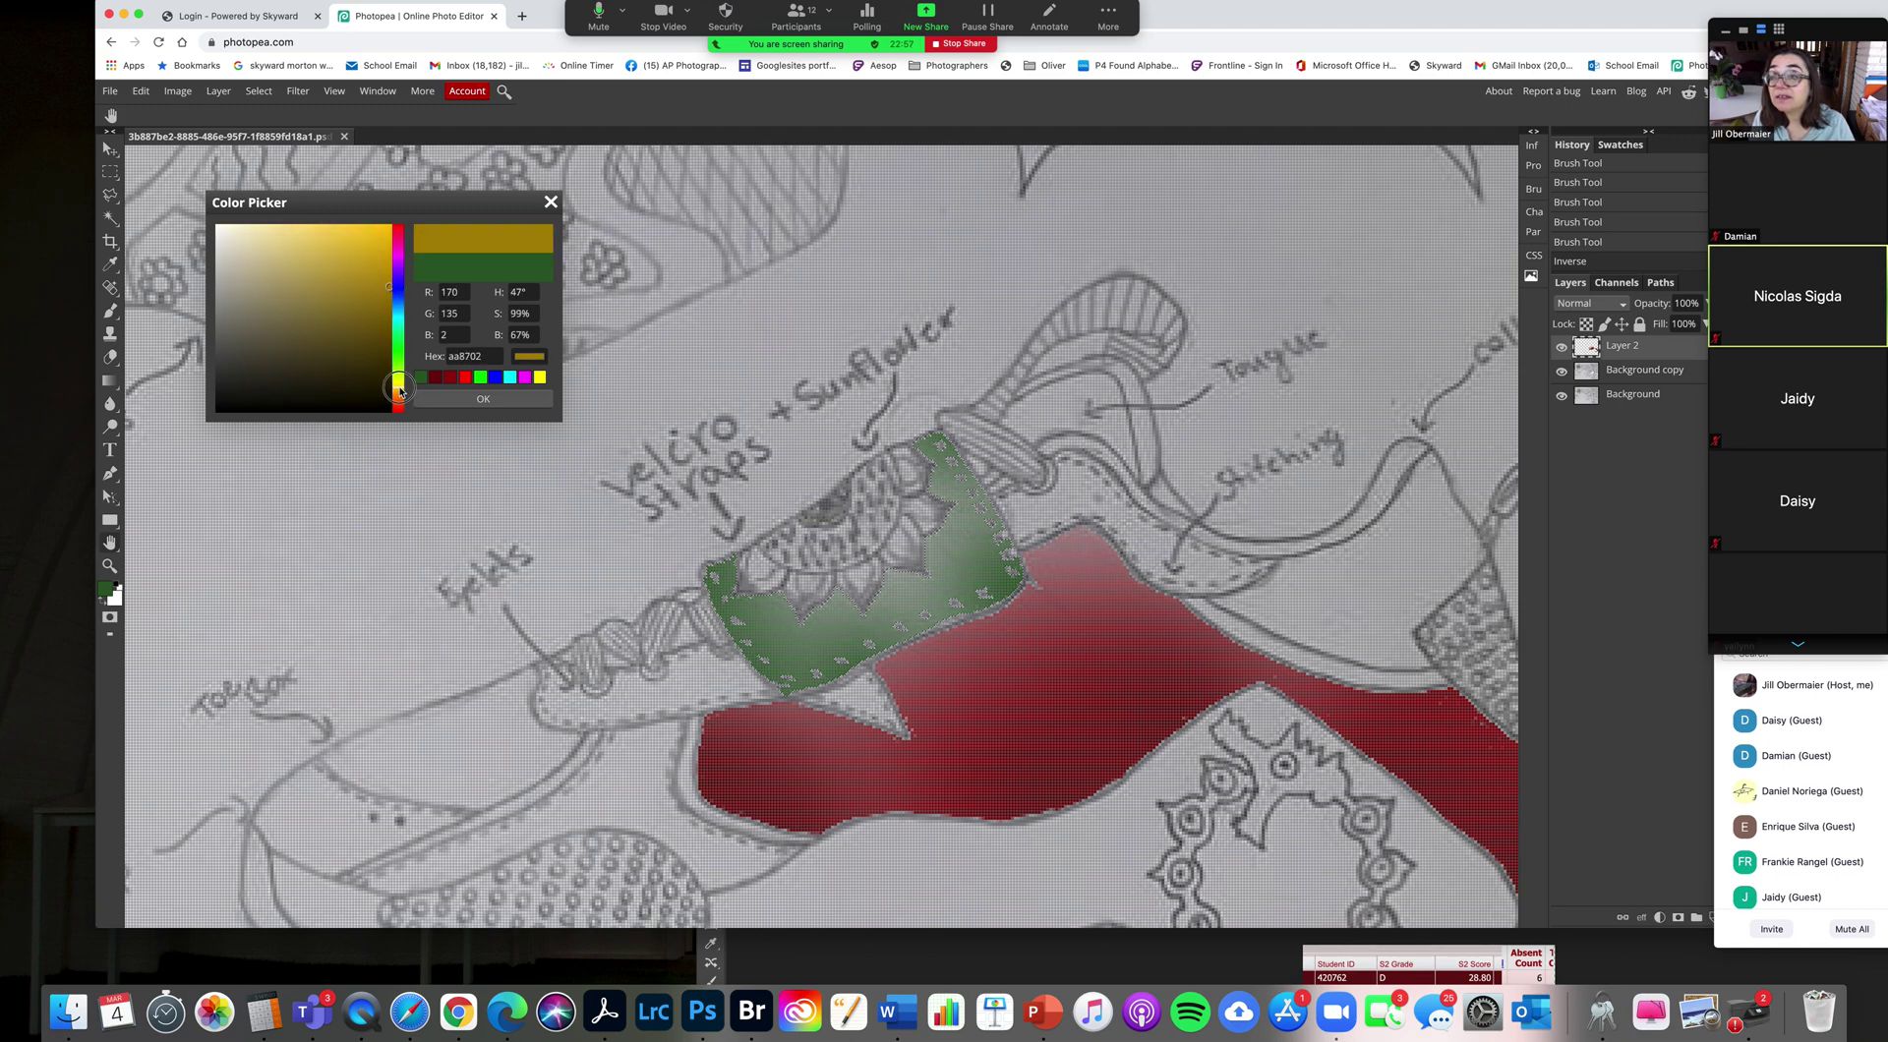
left_click_drag(388, 292, 356, 248)
left_click(483, 400)
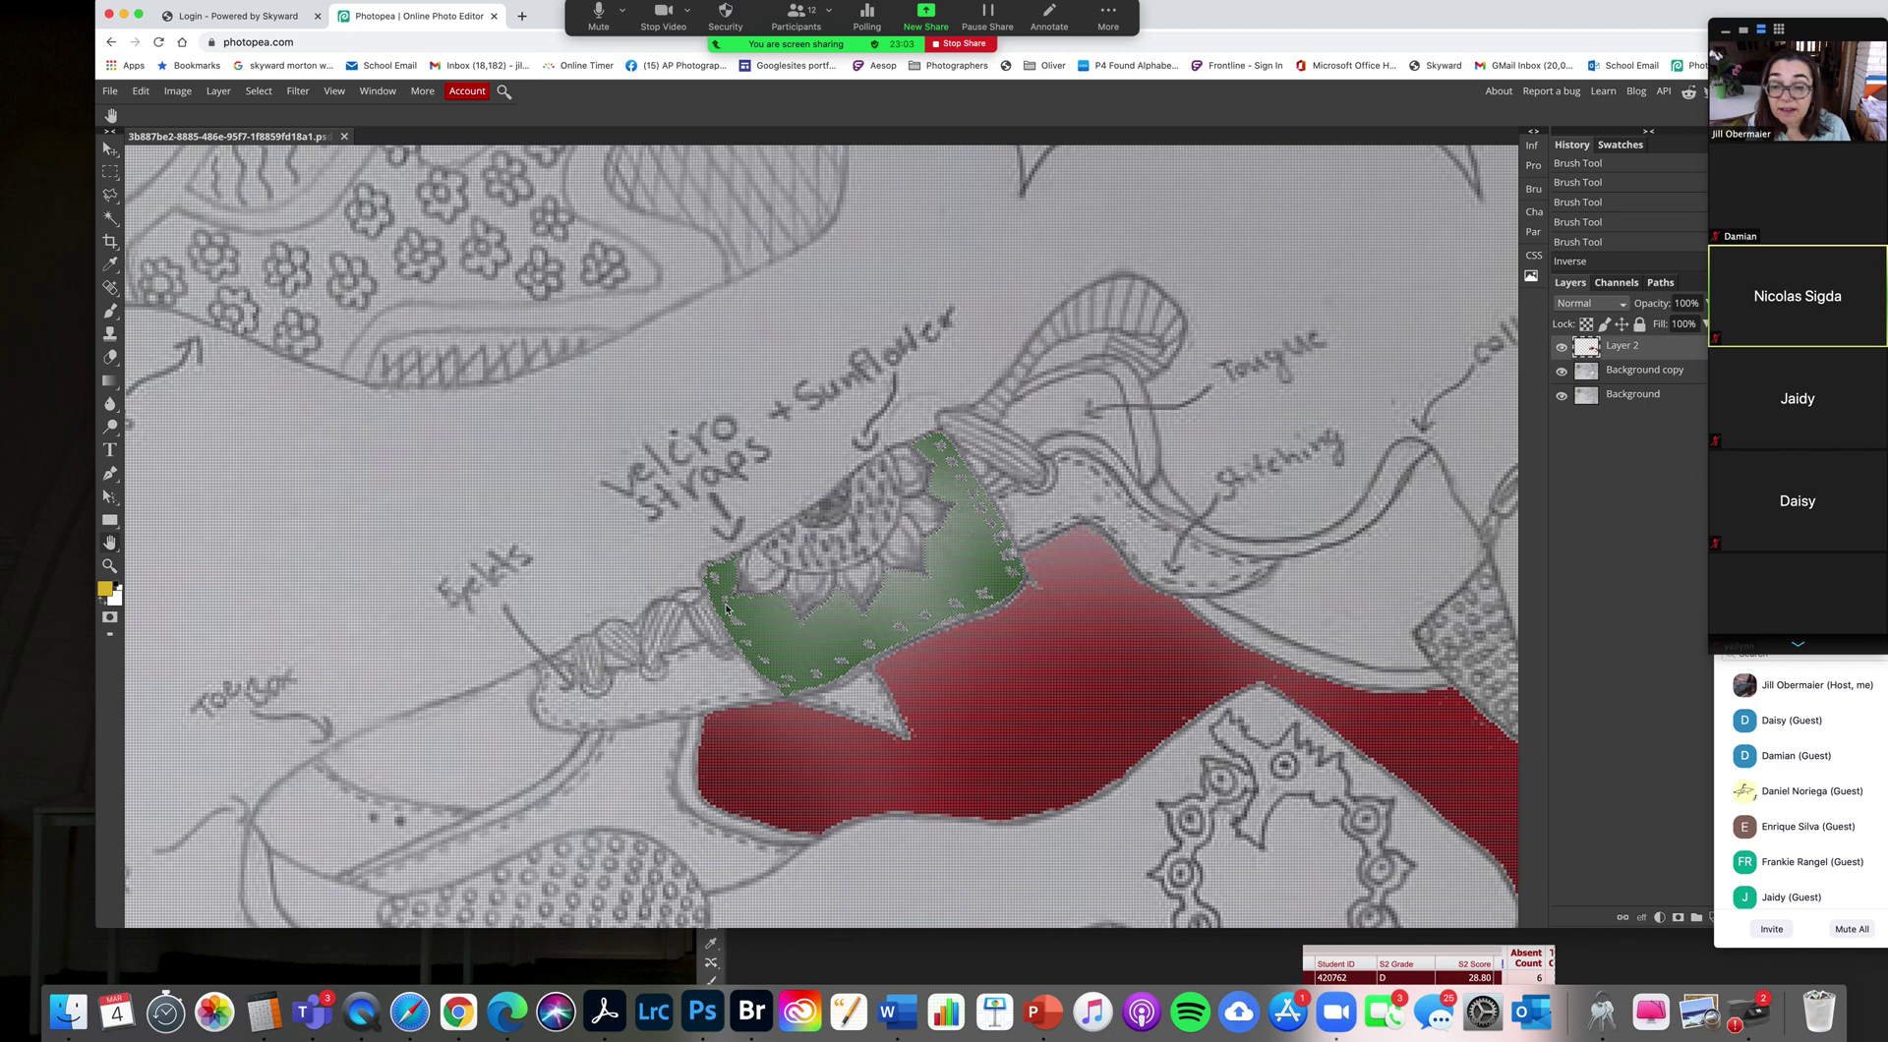
Step: Paint the sunflower petals on the velcro strap golden yellow on Layer 2 with the brush
left_click(111, 313)
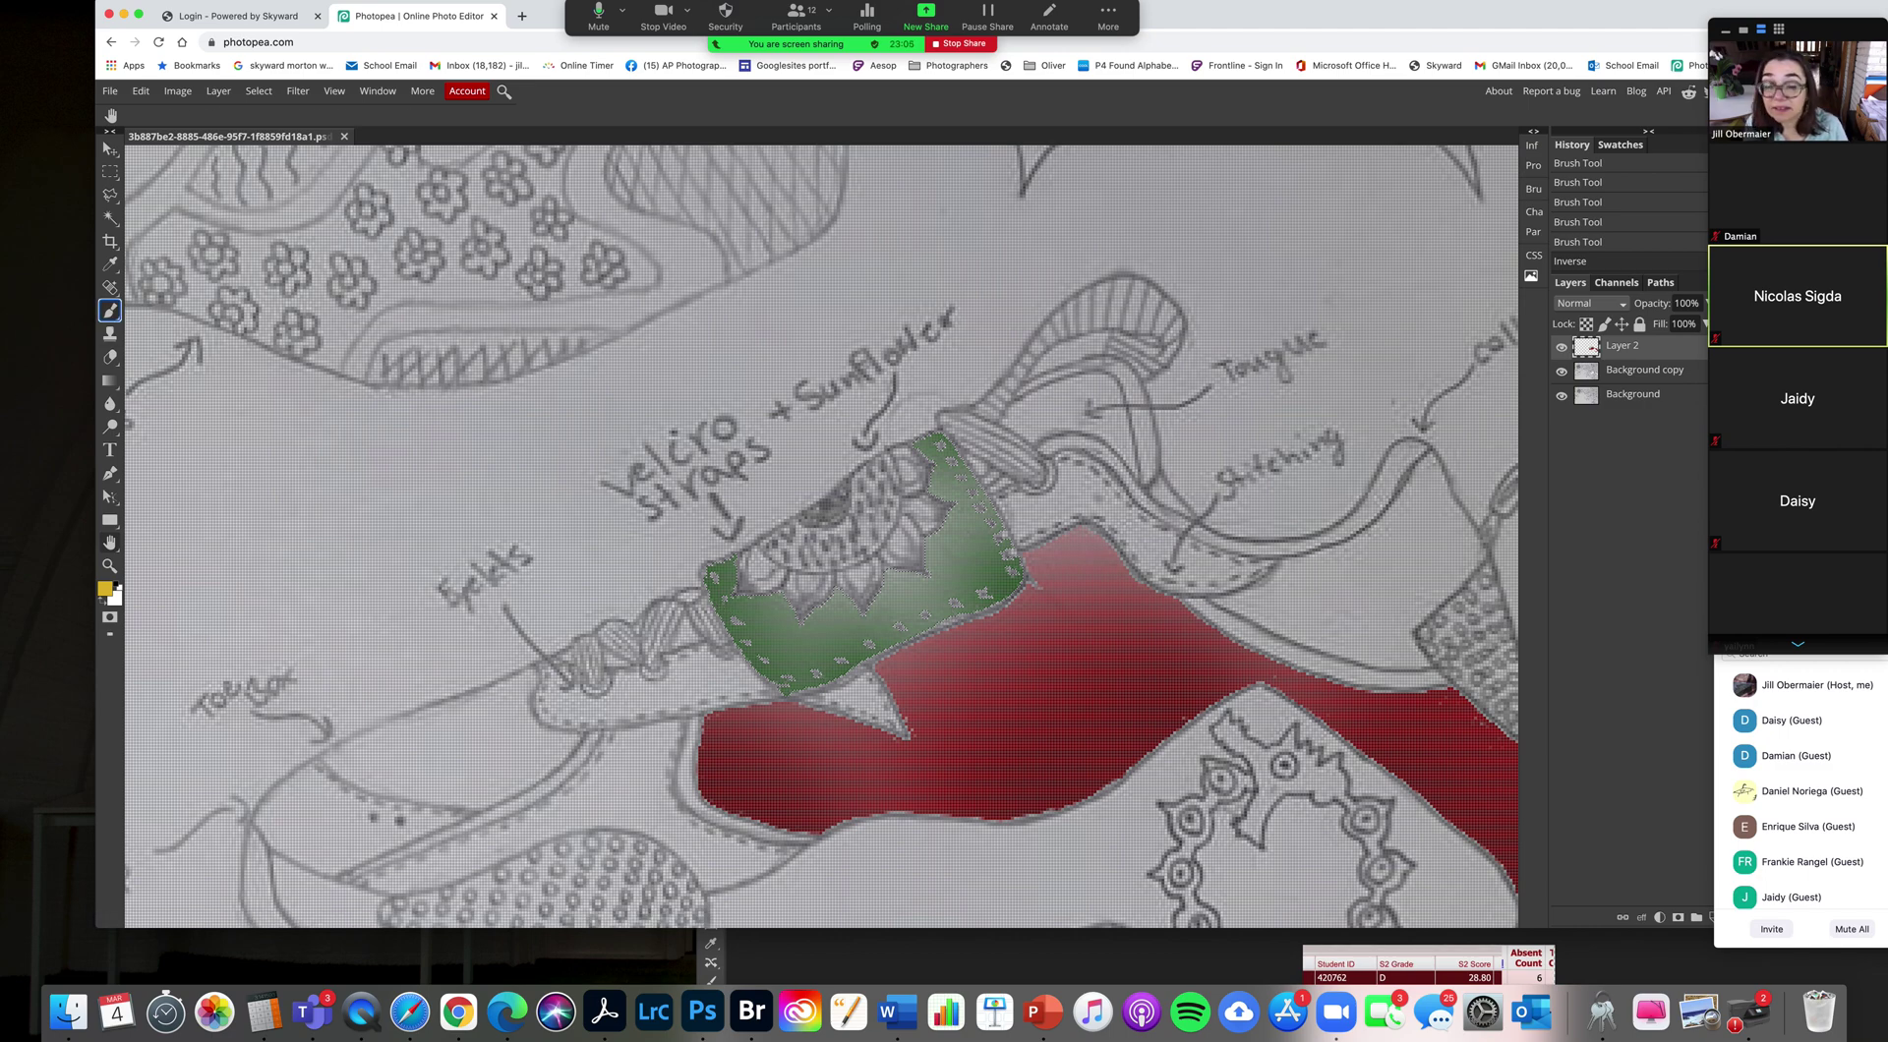
left_click(750, 570)
mouse_move(749, 583)
left_mouse_down()
mouse_move(803, 592)
mouse_move(799, 576)
mouse_move(835, 586)
mouse_move(804, 602)
mouse_move(866, 611)
left_mouse_up()
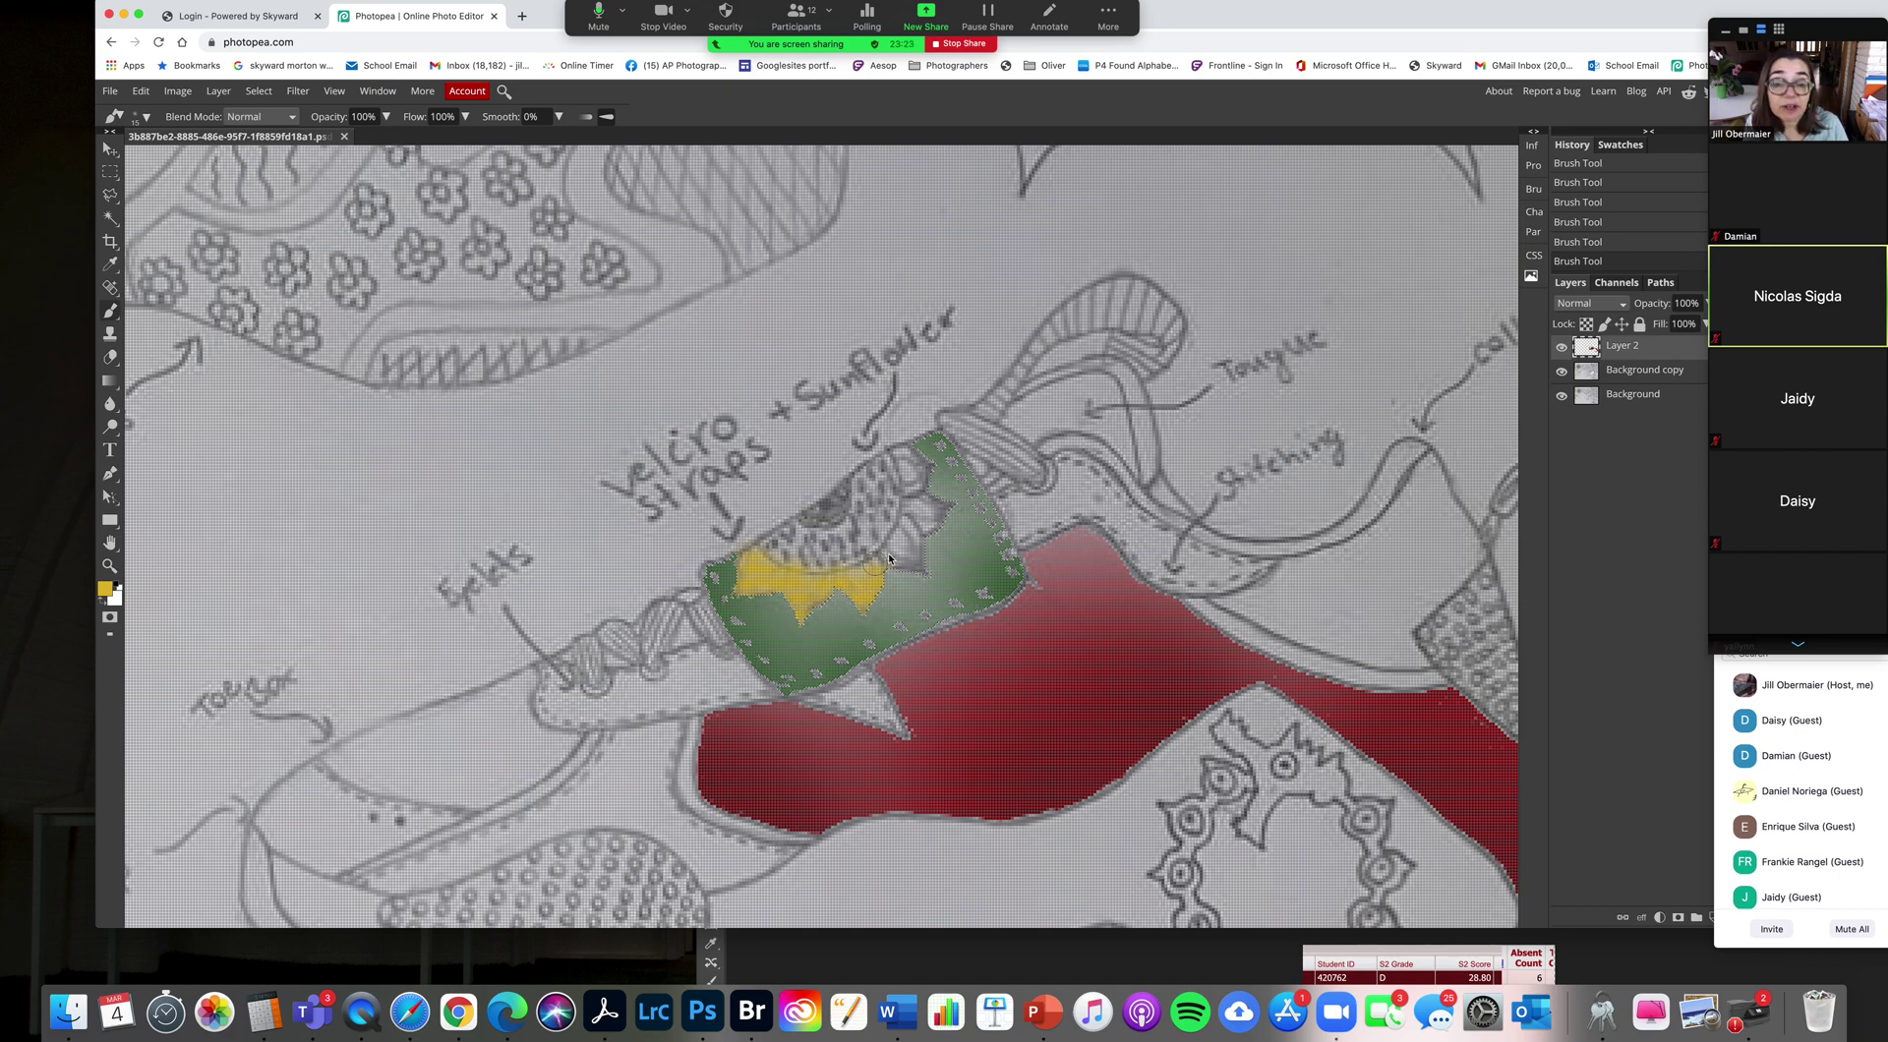
mouse_move(884, 560)
left_mouse_down()
mouse_move(909, 524)
mouse_move(944, 506)
mouse_move(899, 454)
left_mouse_up()
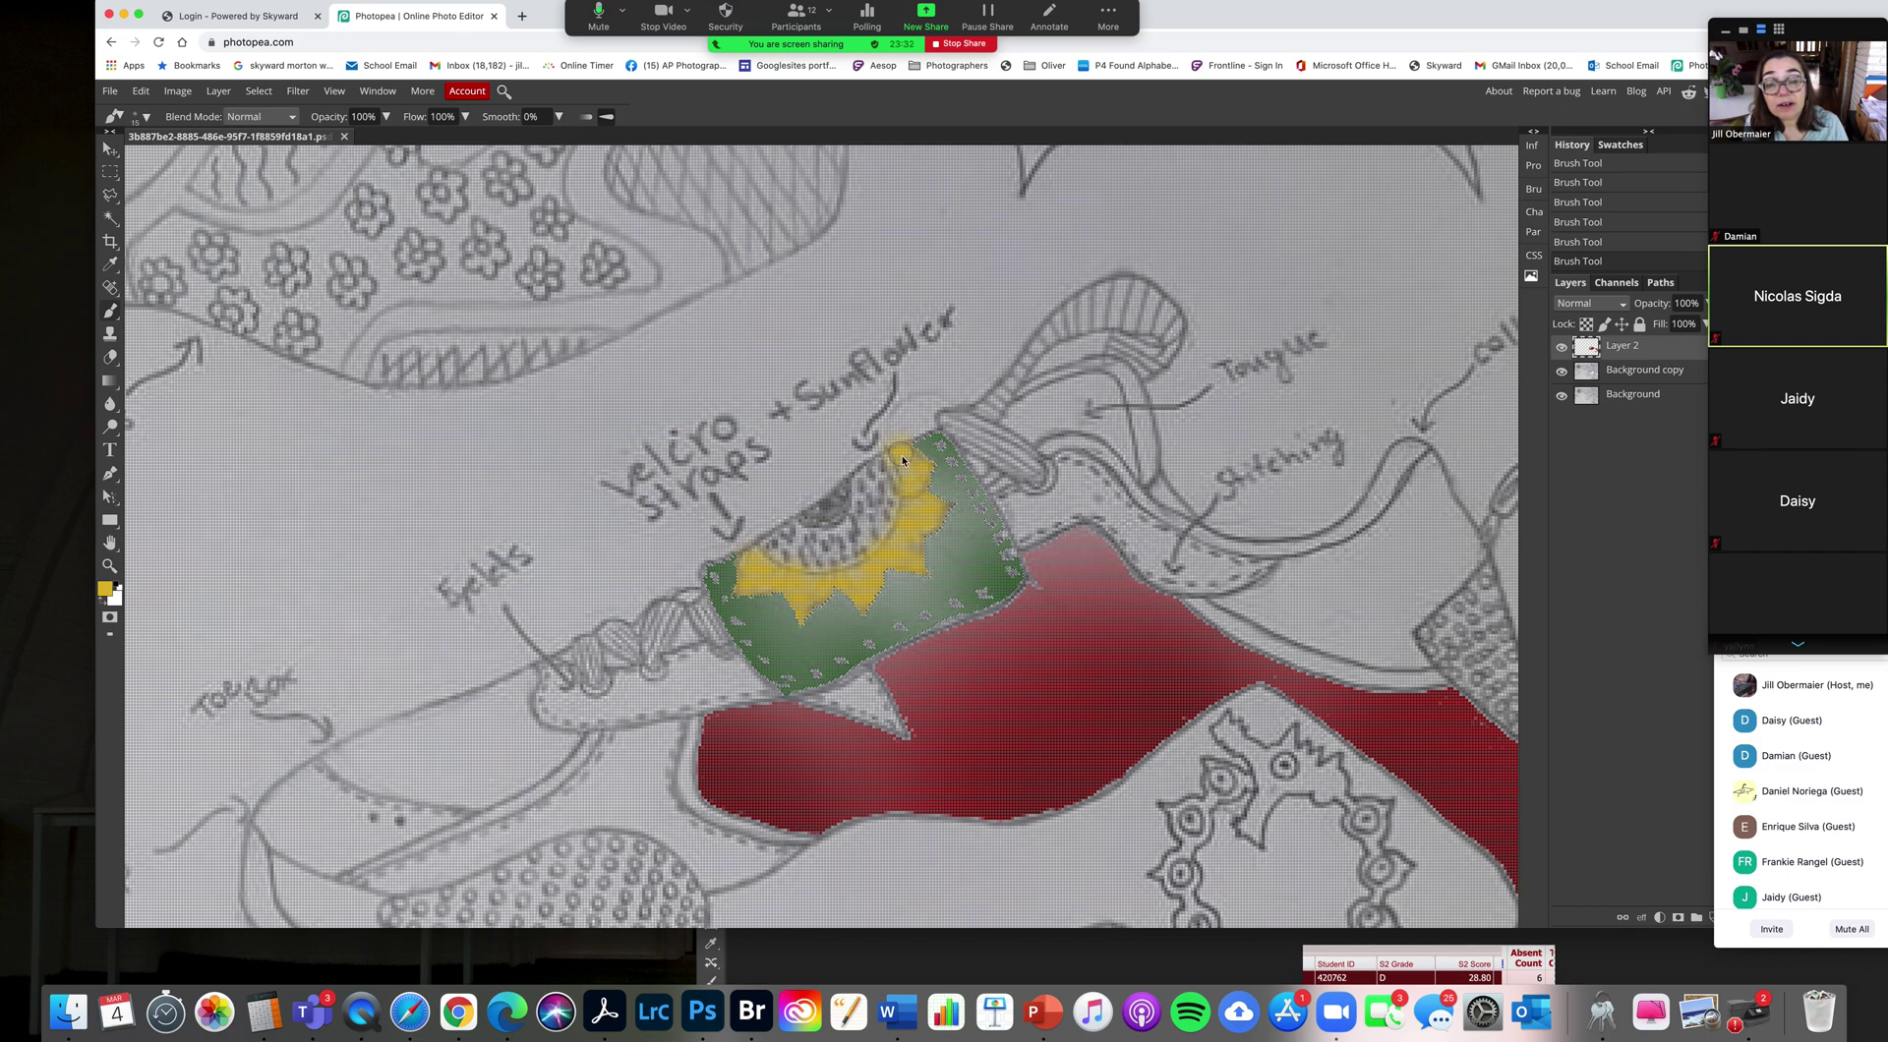
Step: Move the browser window to expose the layer settings, and try the Darken blend mode on Layer 2 before restoring Normal
left_click_drag(1598, 9, 1365, 6)
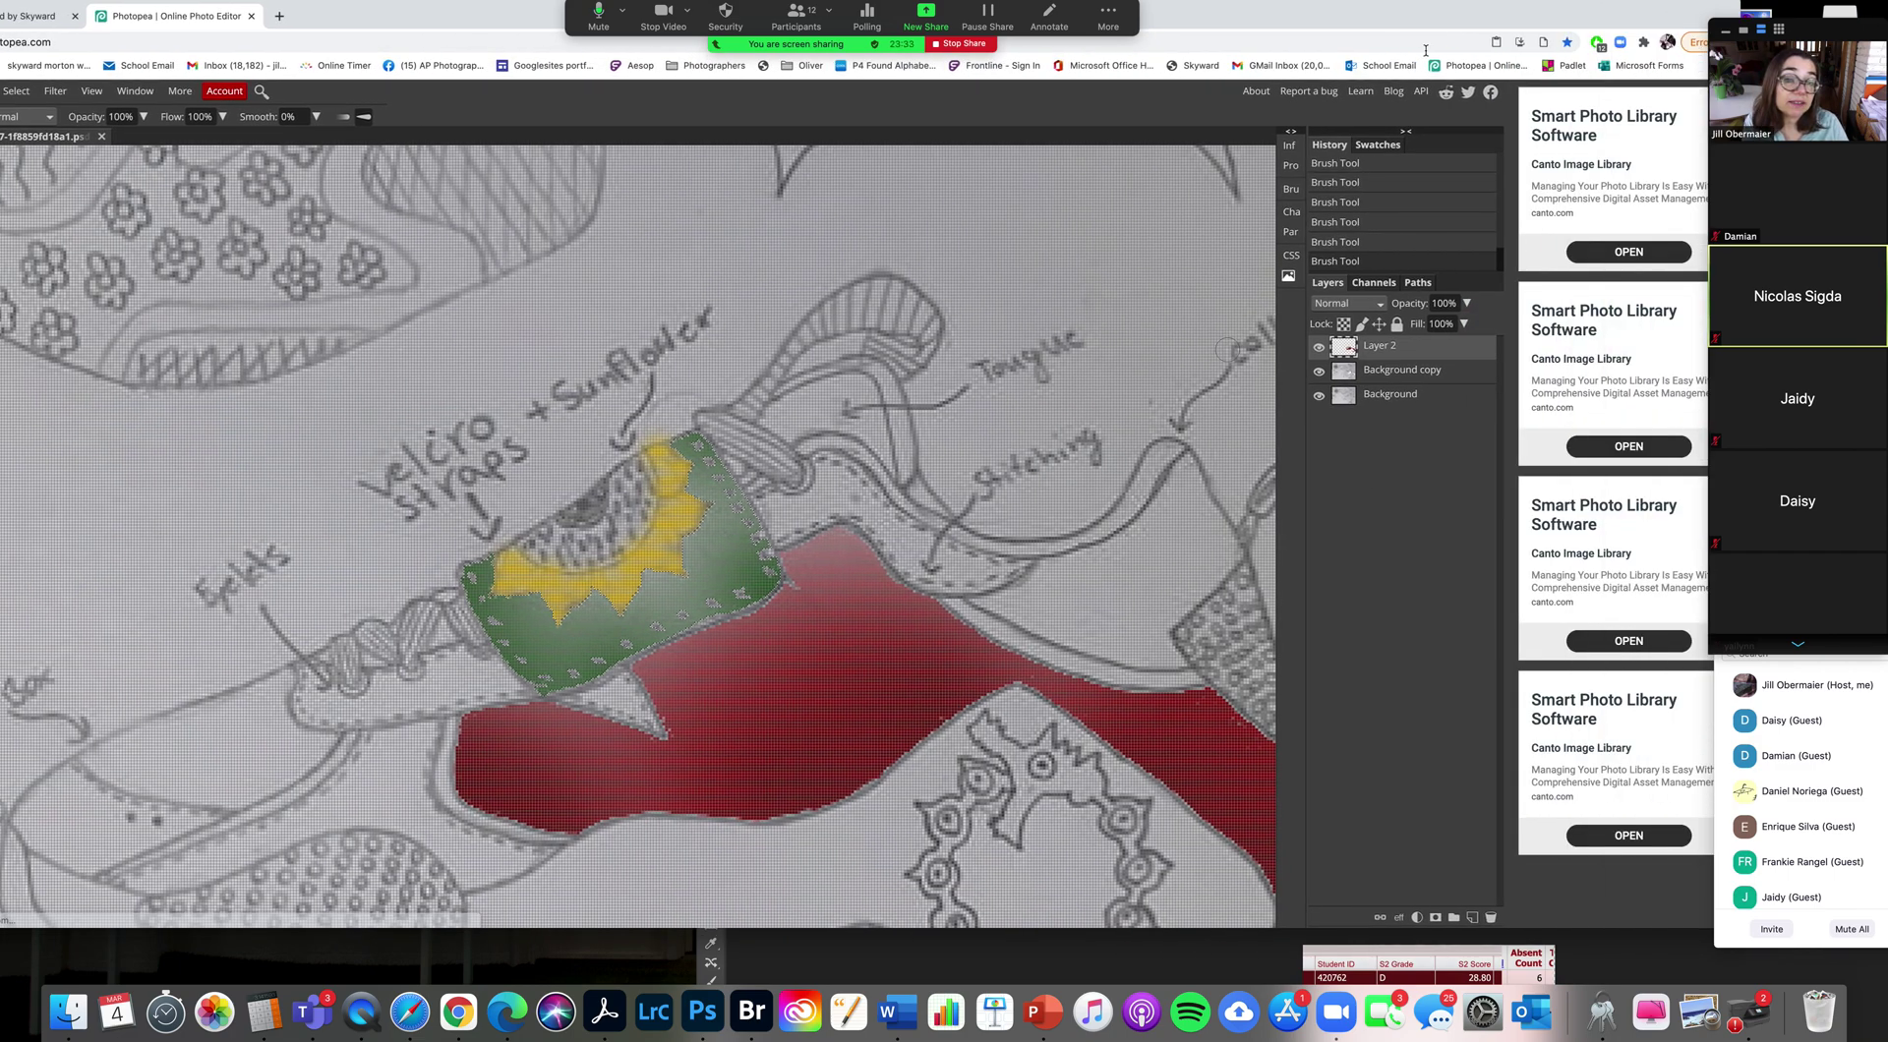
left_click(1371, 305)
key("Escape")
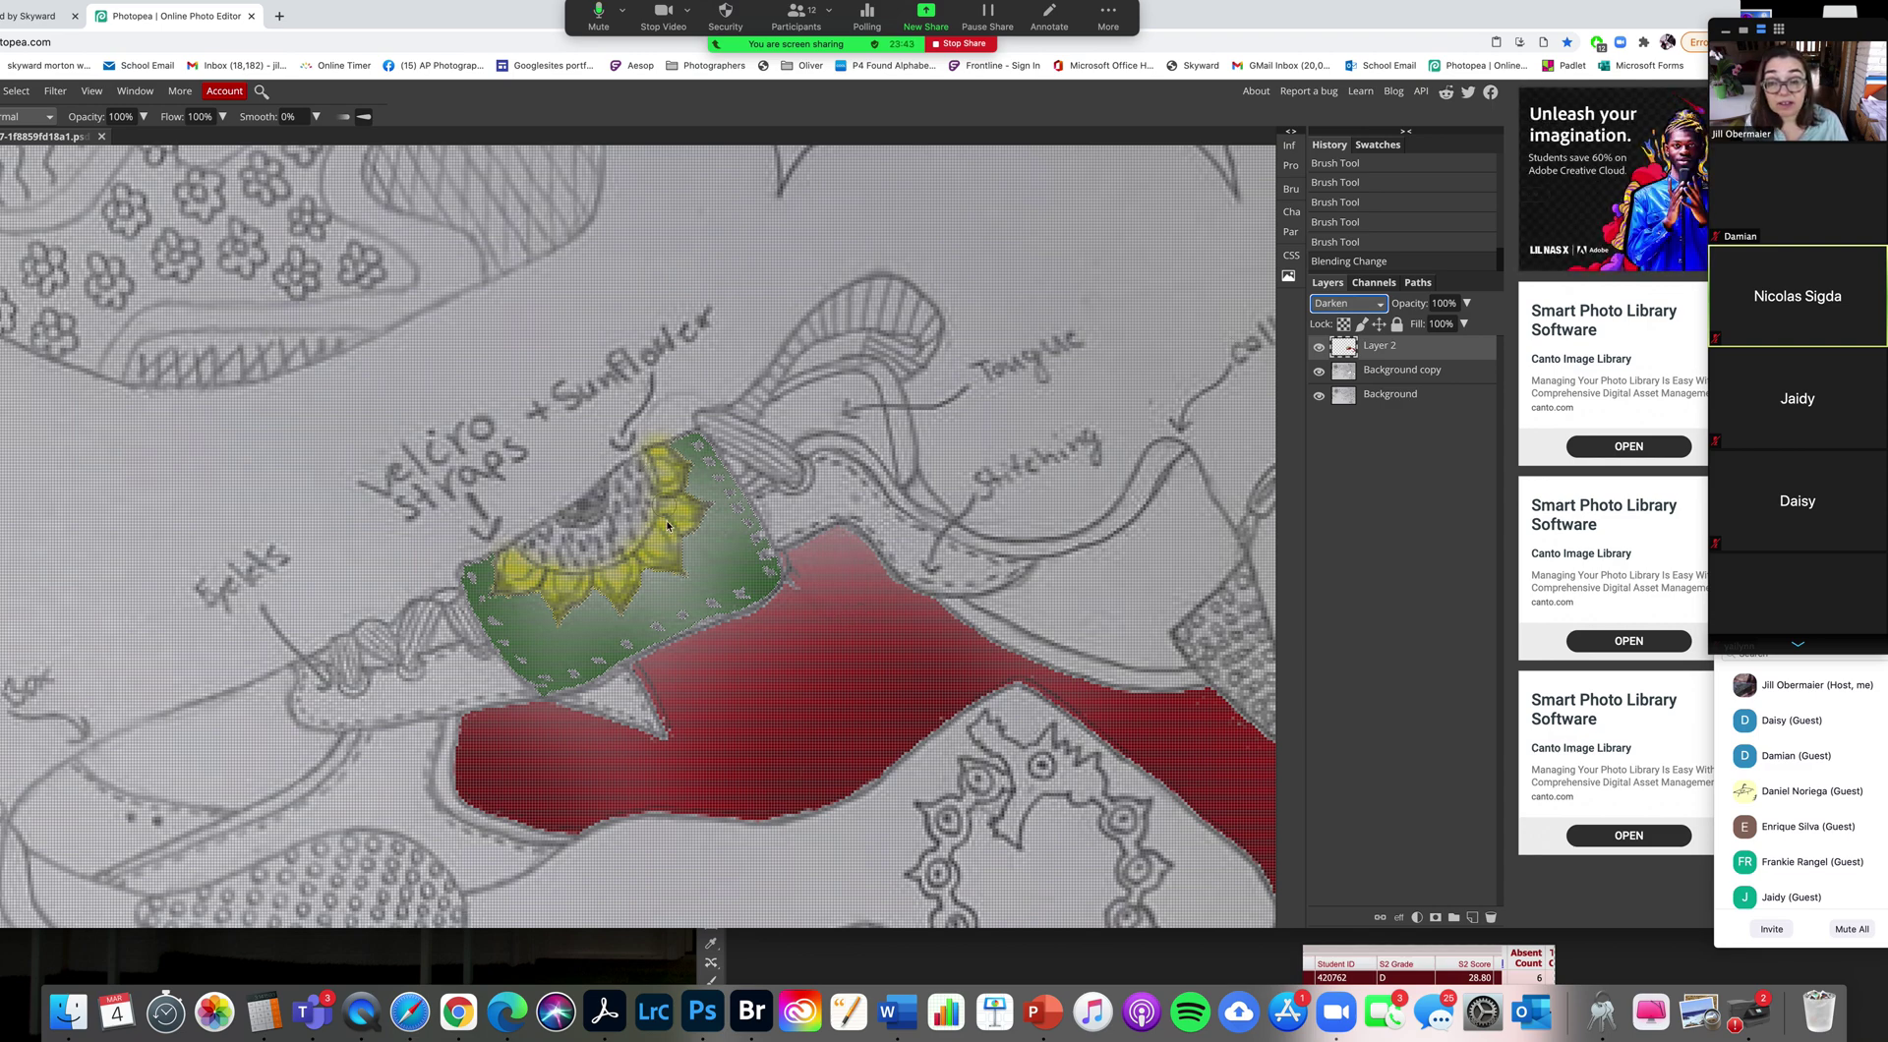
left_click(1365, 306)
left_click(1371, 277)
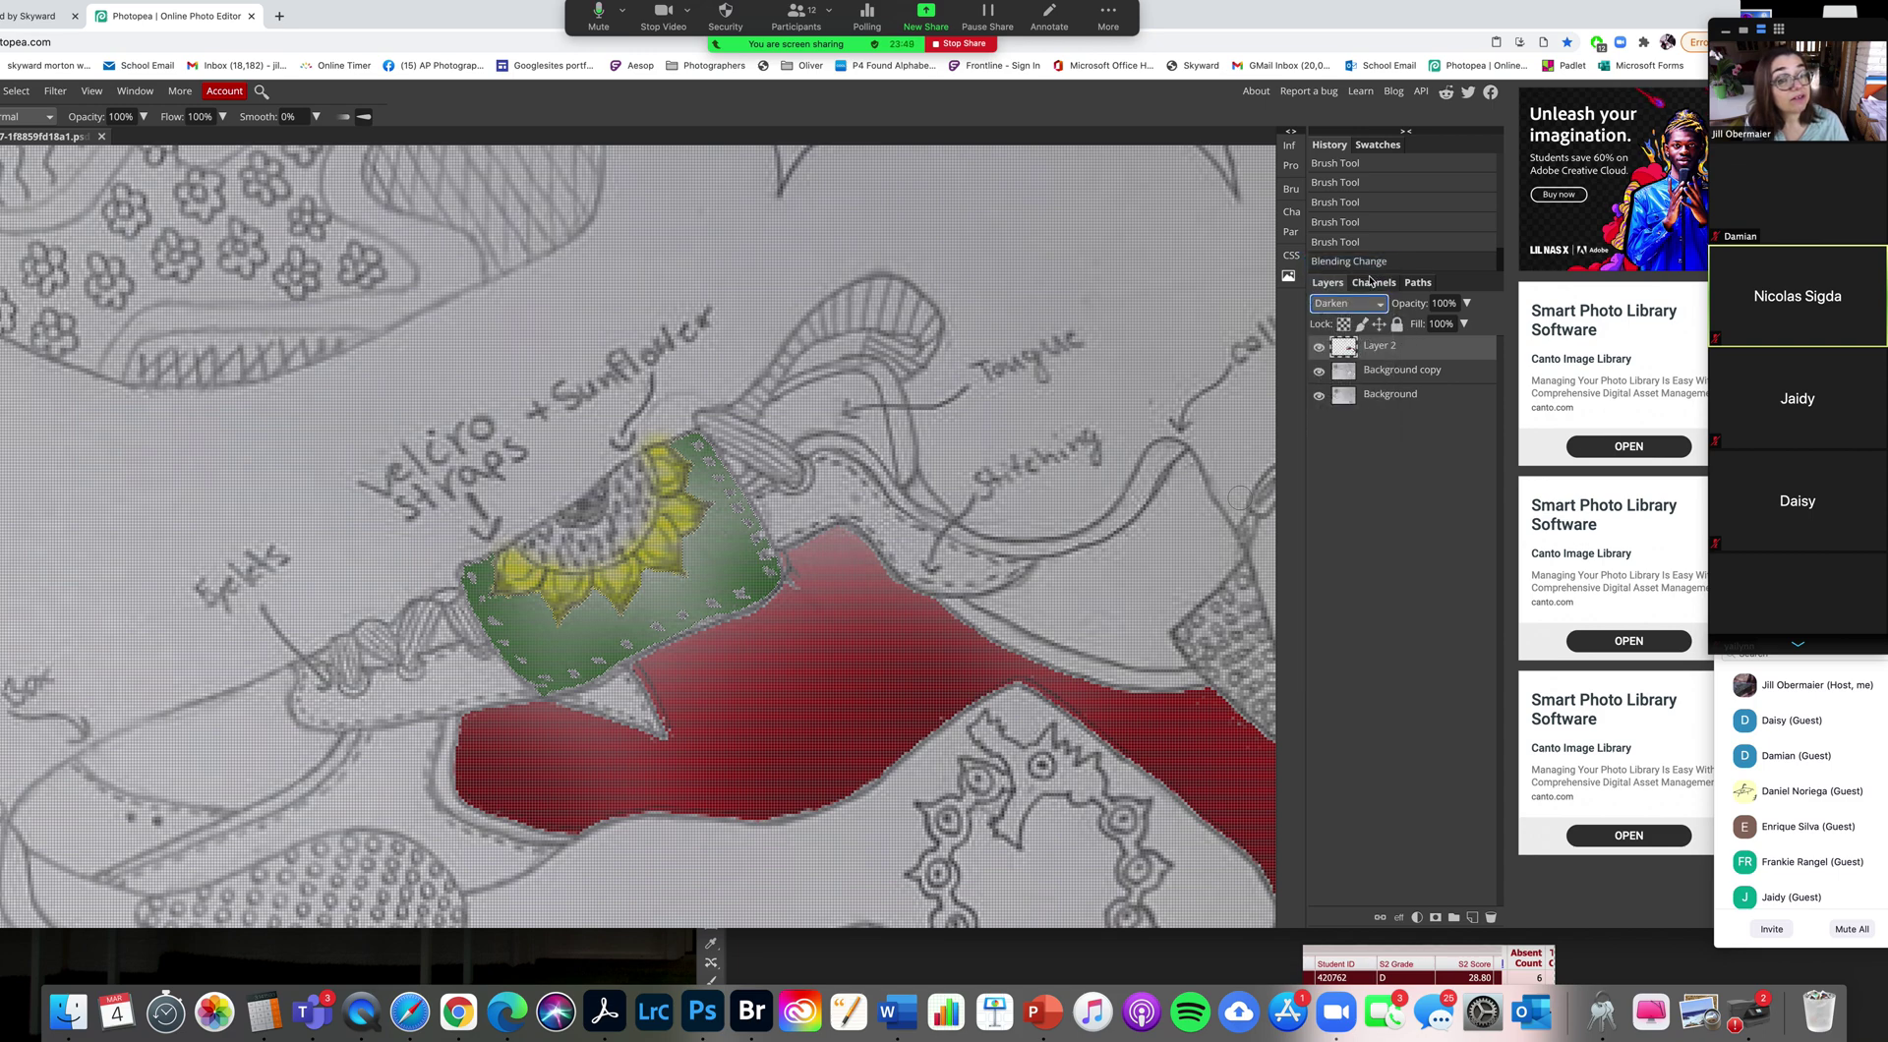
left_click(1366, 304)
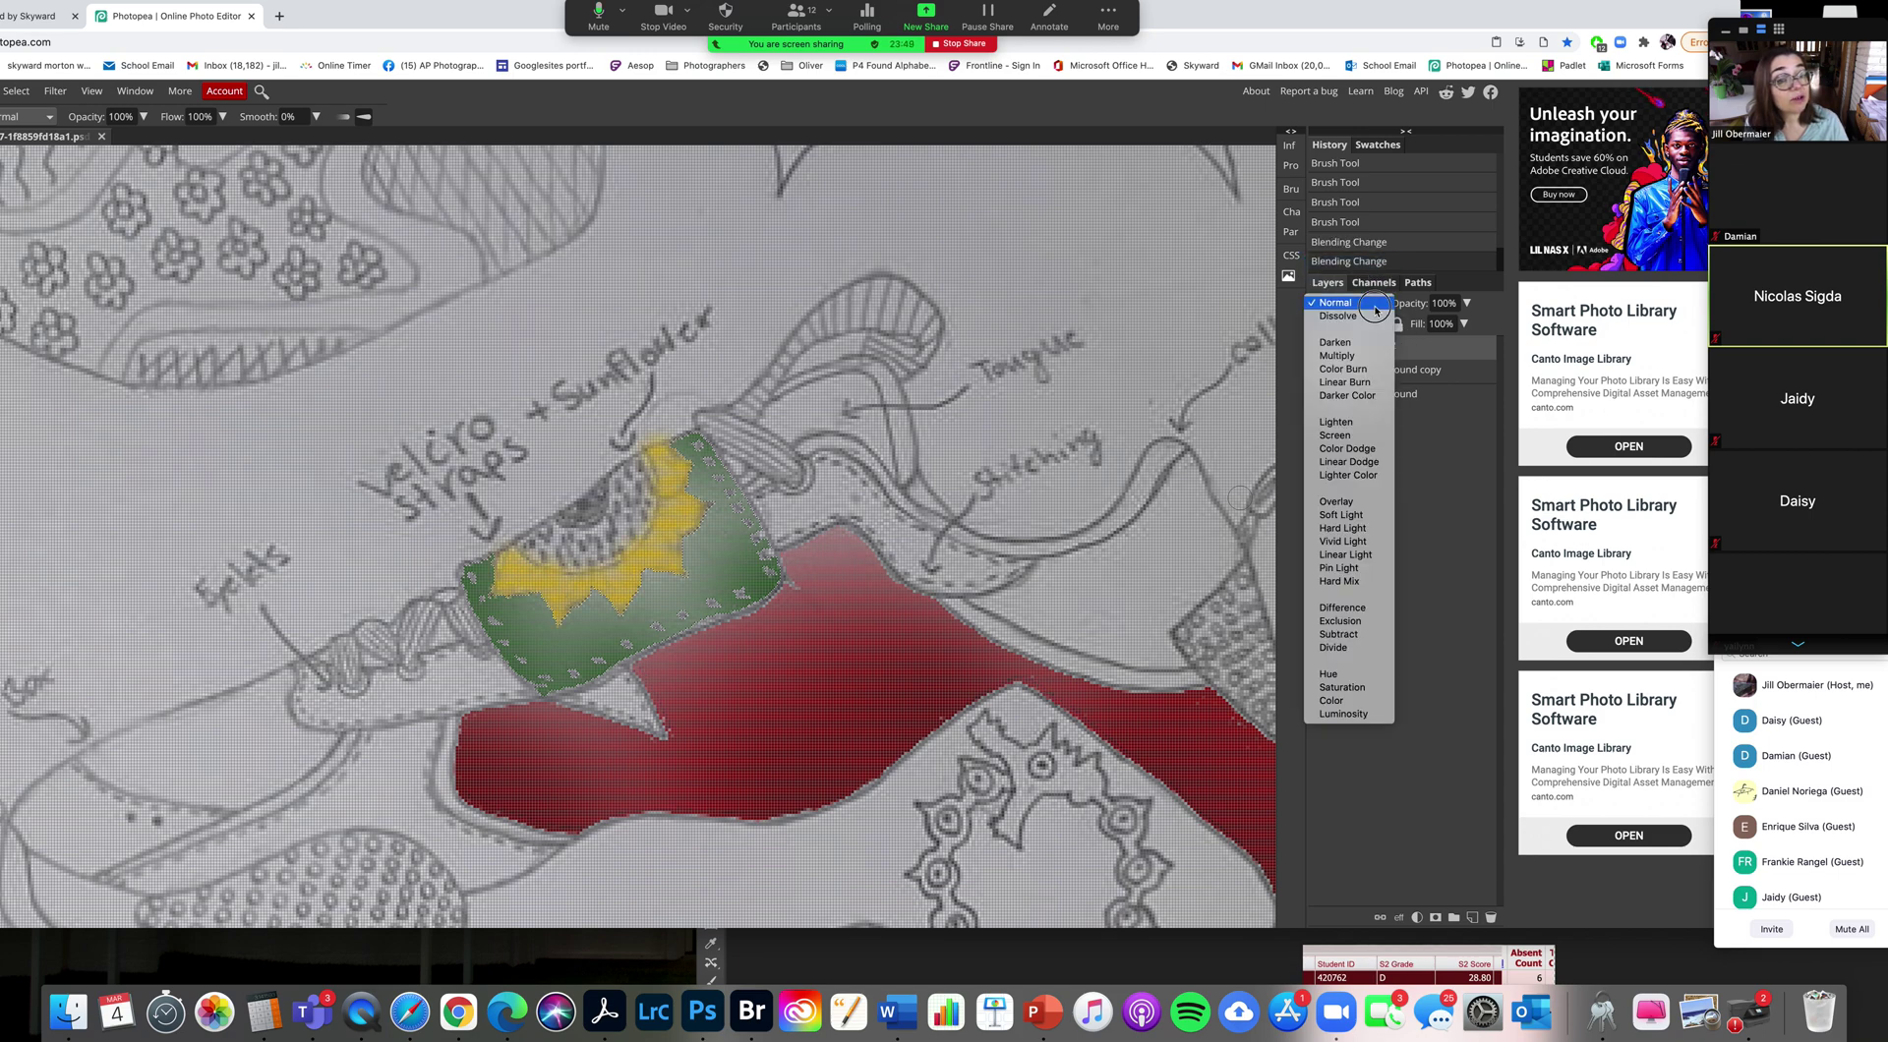
left_click(1366, 306)
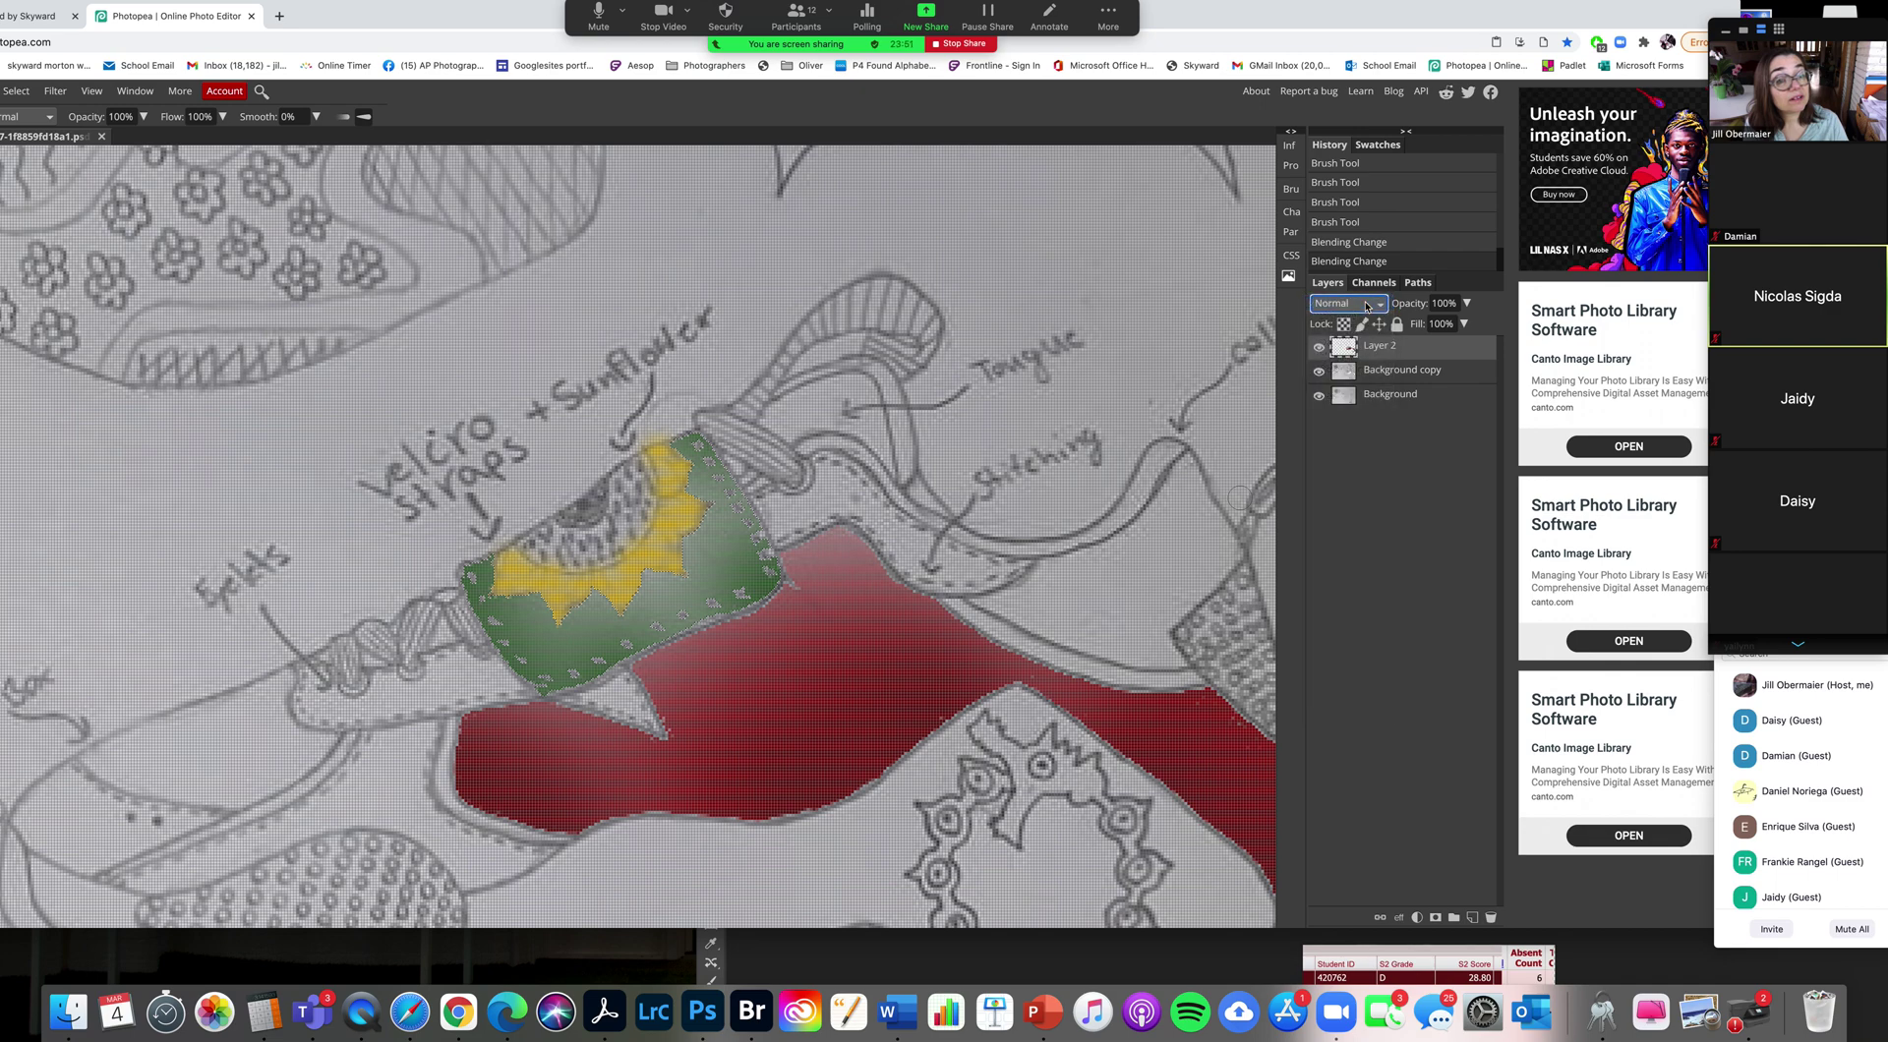
Step: Try the Overlay and Hard Light blend modes on Layer 2
left_click(1377, 307)
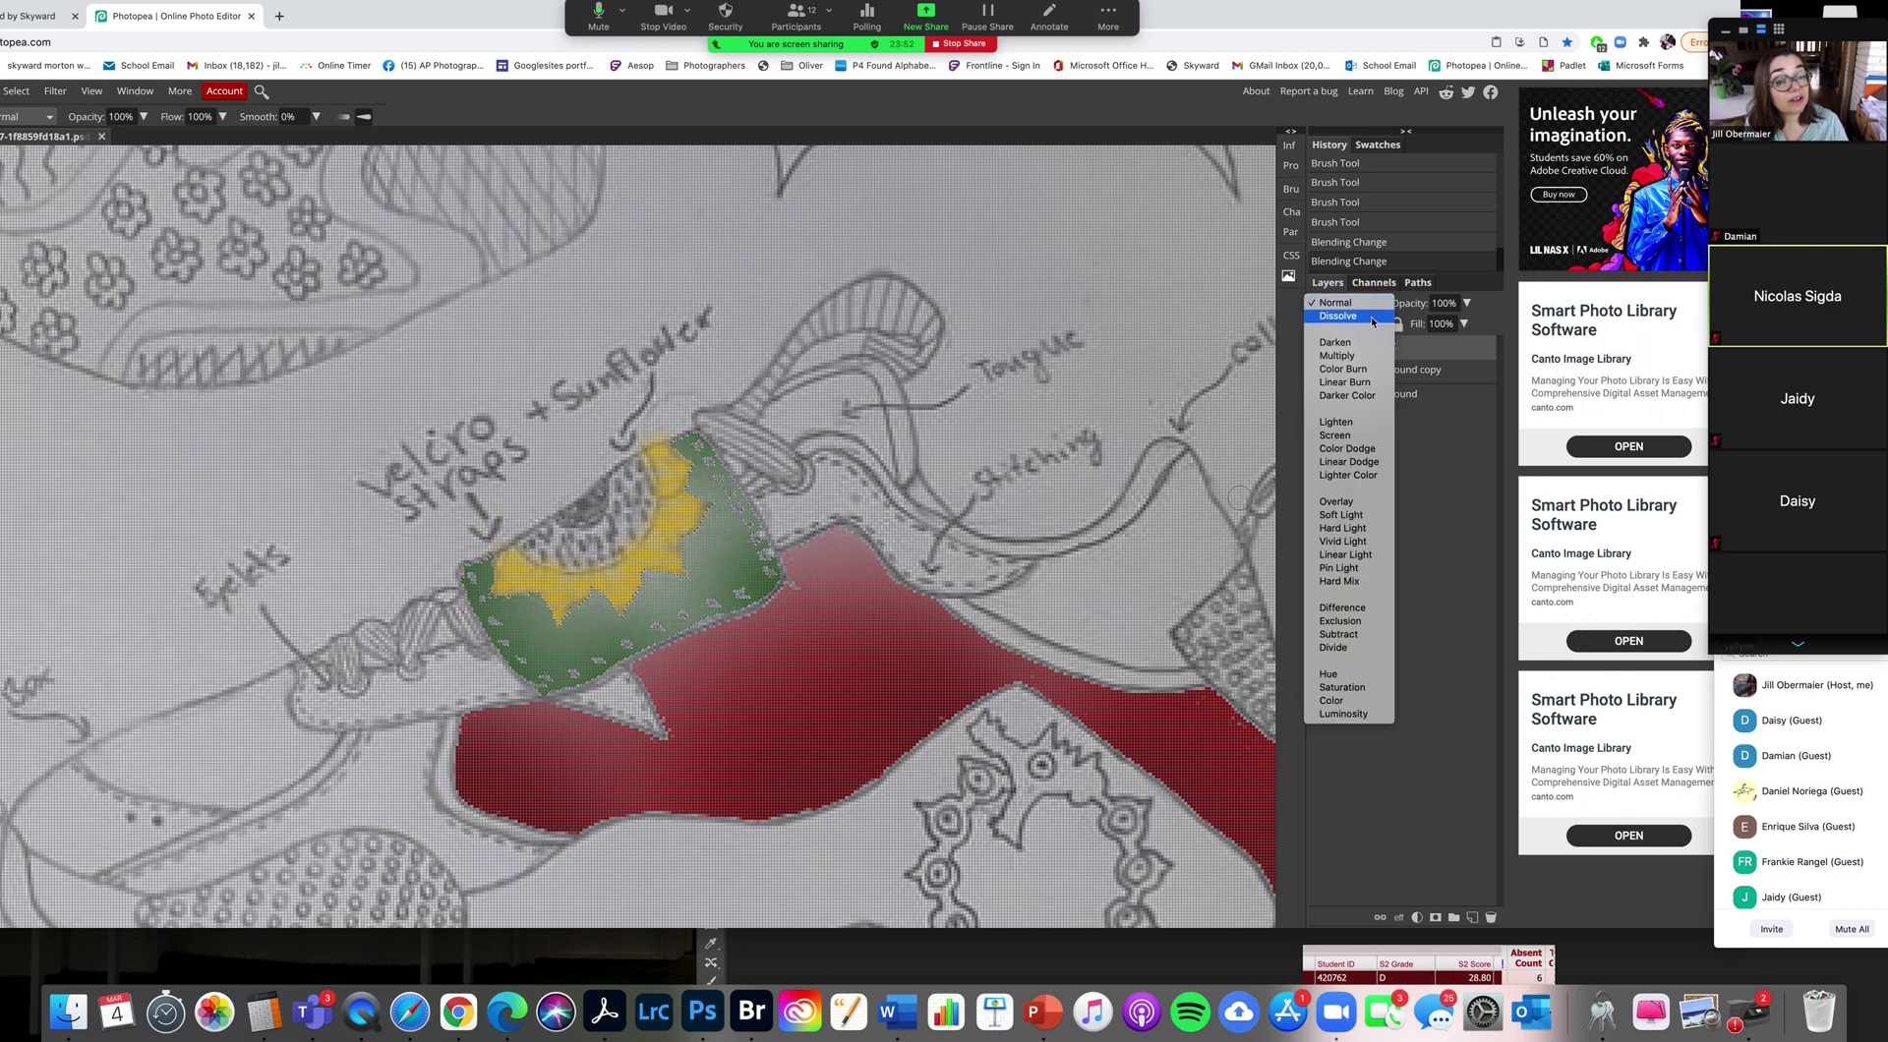
left_click(1369, 503)
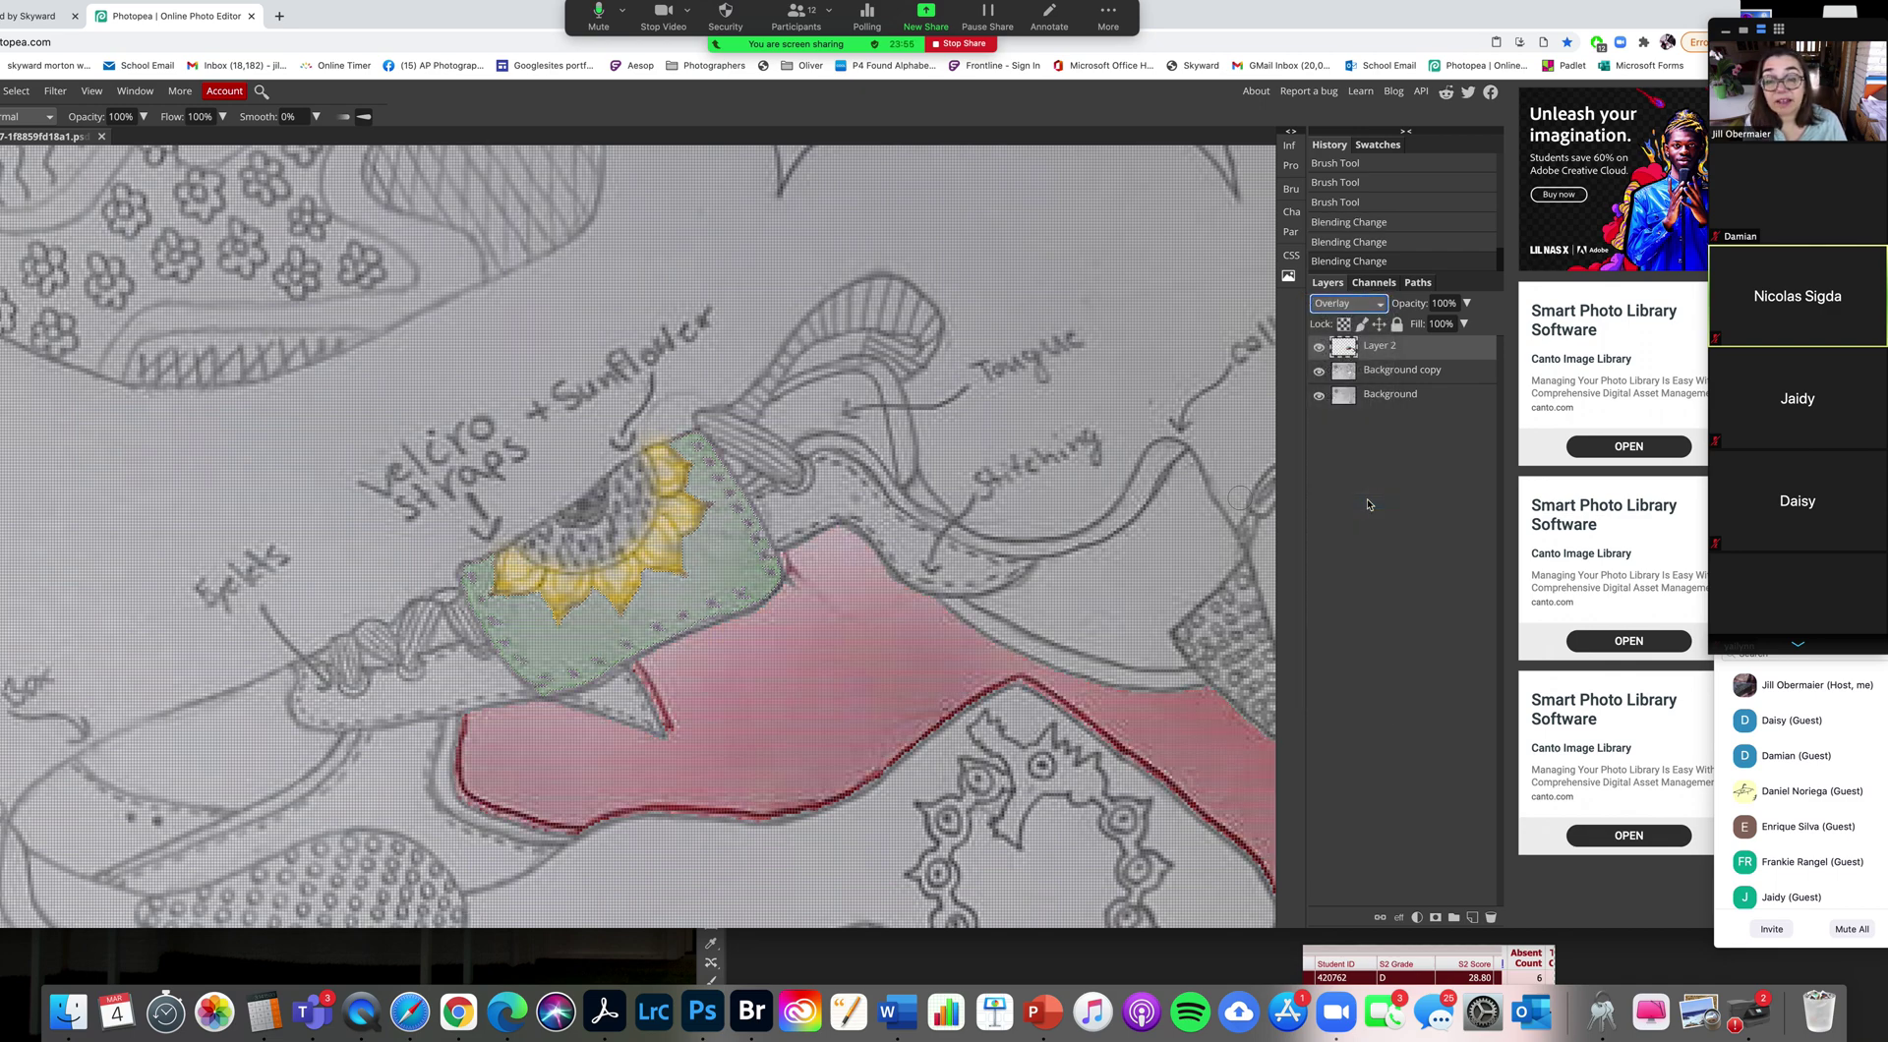
left_click(1377, 304)
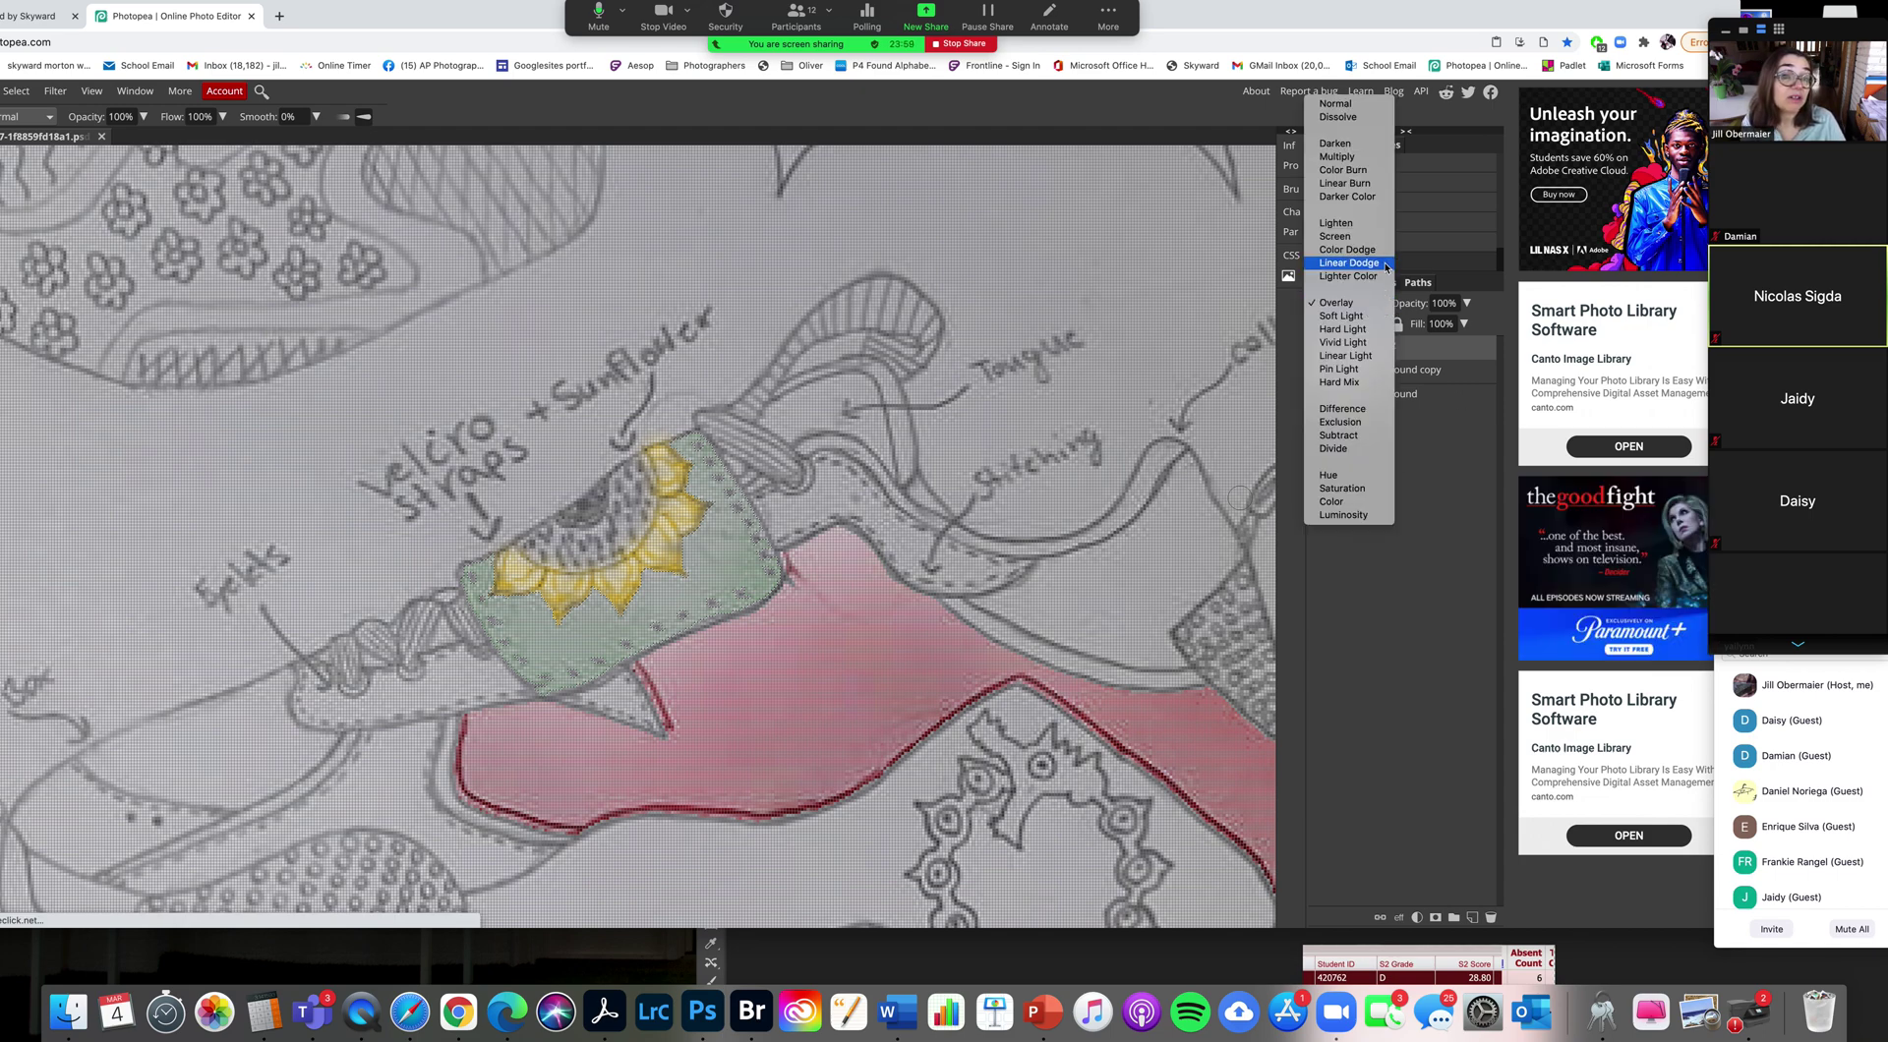
left_click(1384, 333)
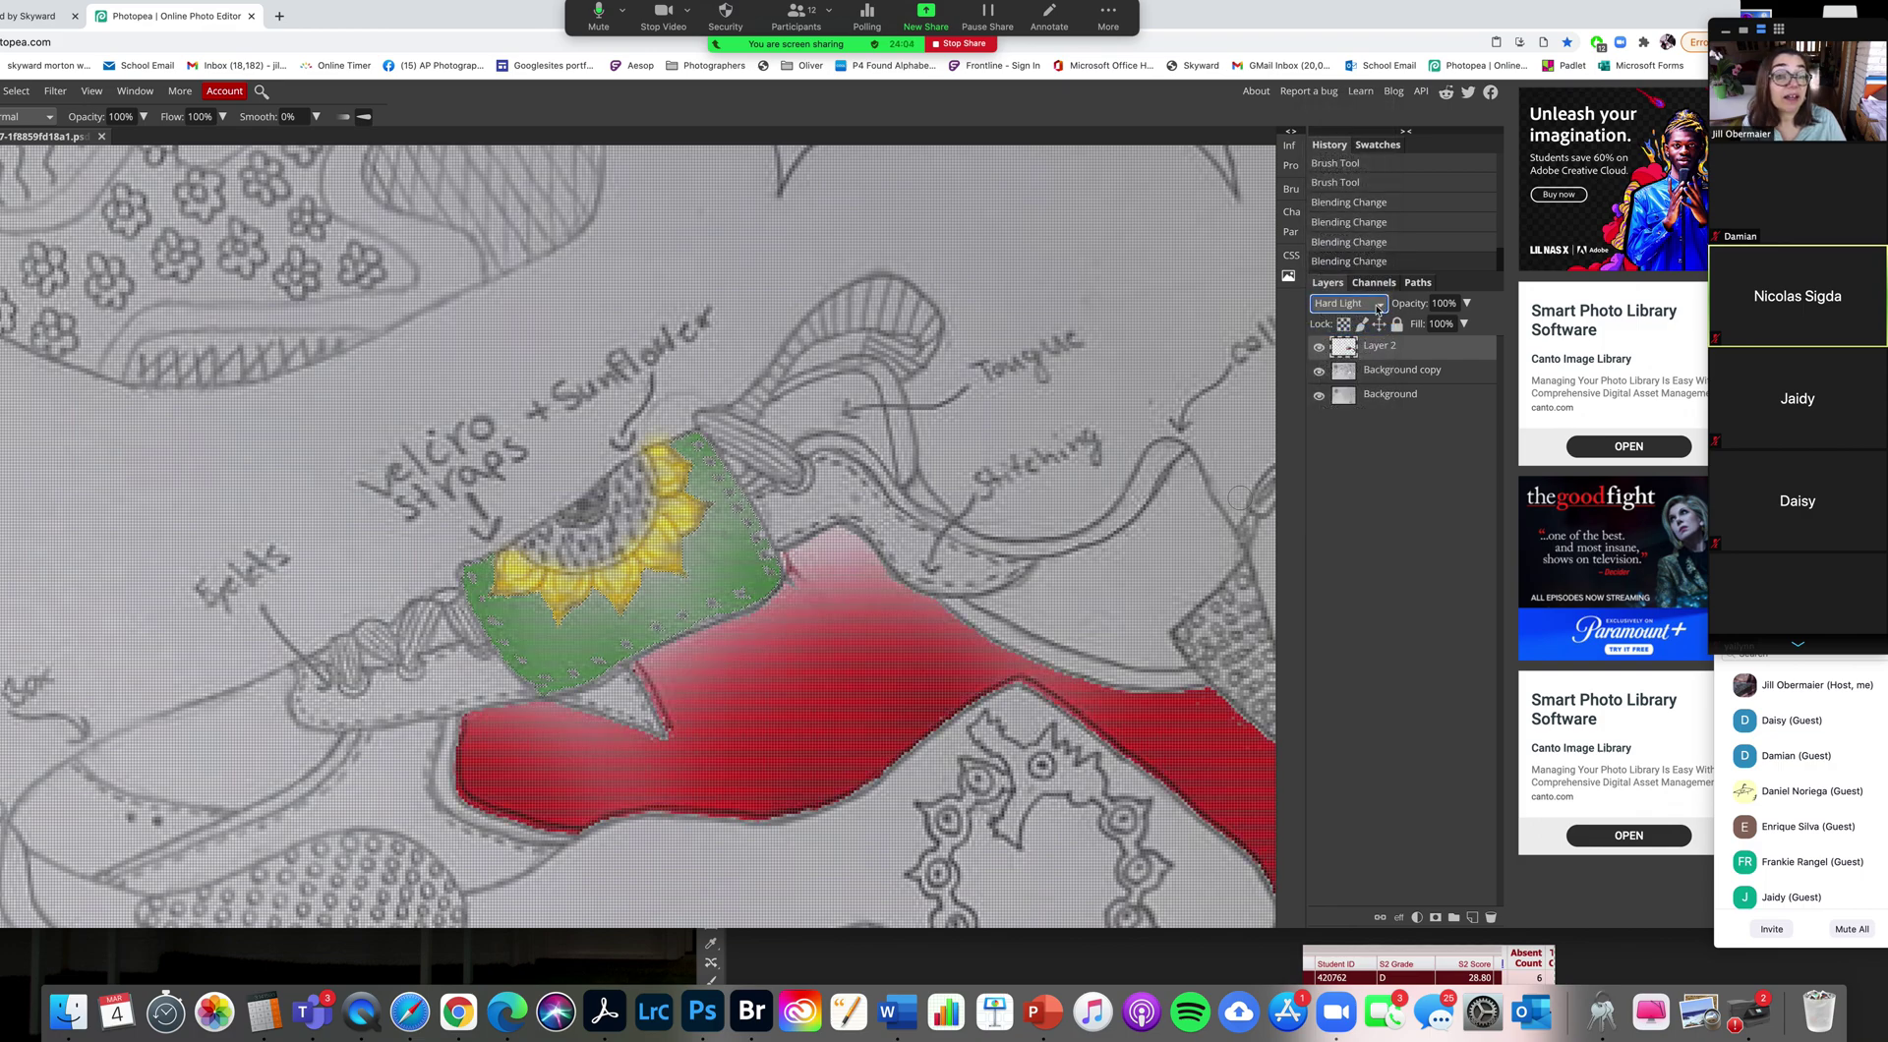
left_click(1378, 306)
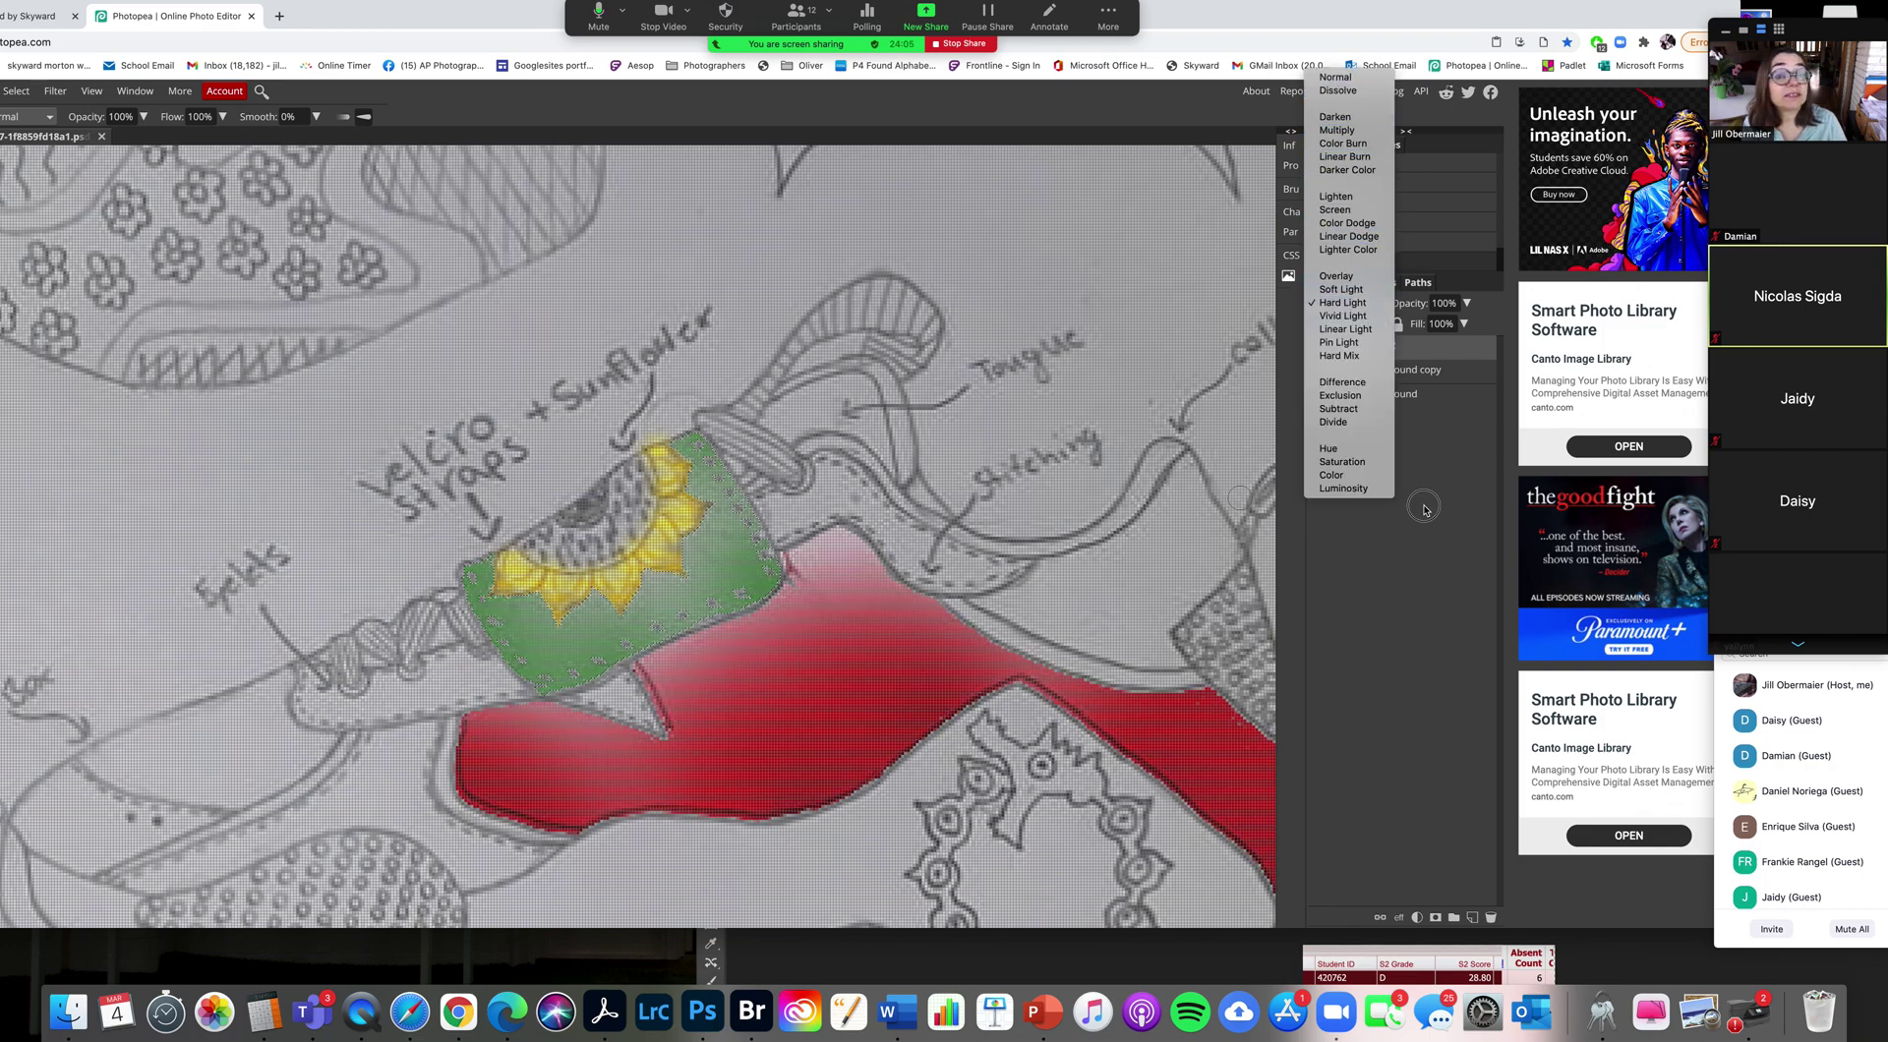
left_click(1321, 298)
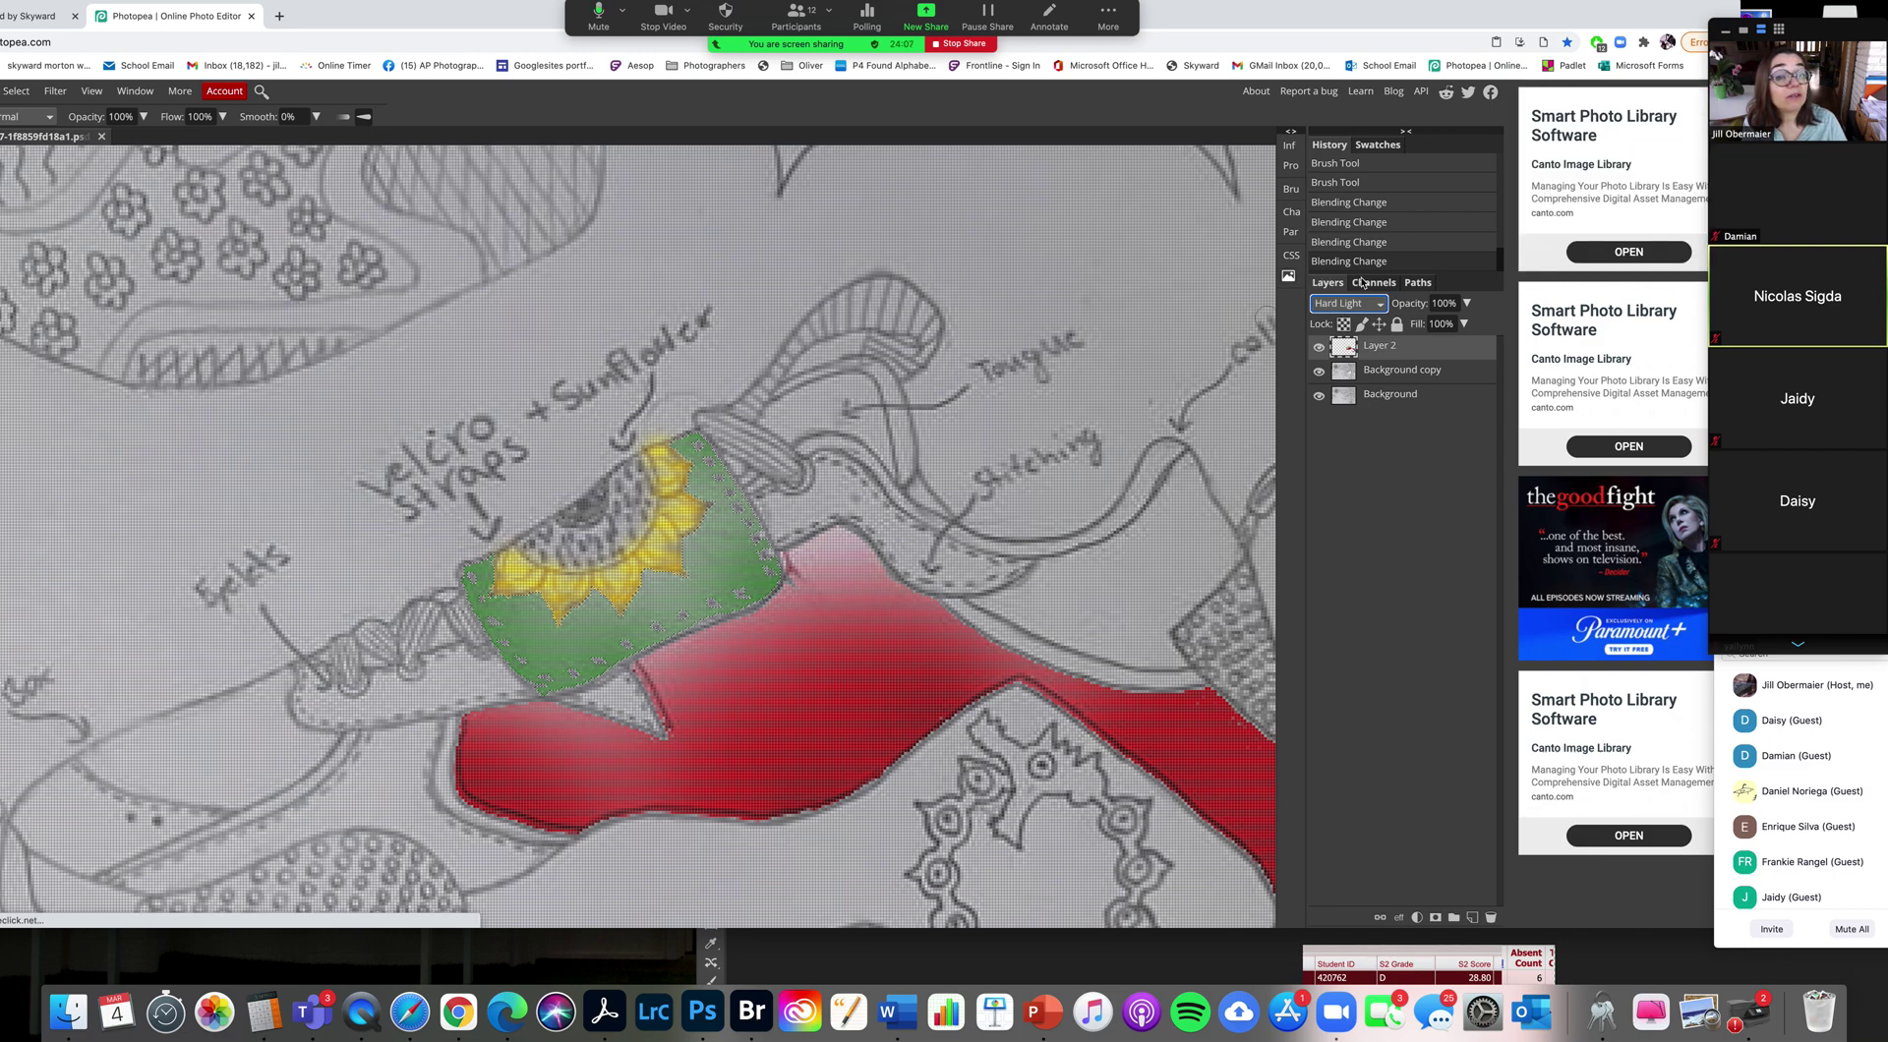
Step: Try the Screen, Multiply and Linear Burn blend modes on Layer 2
left_click(1382, 304)
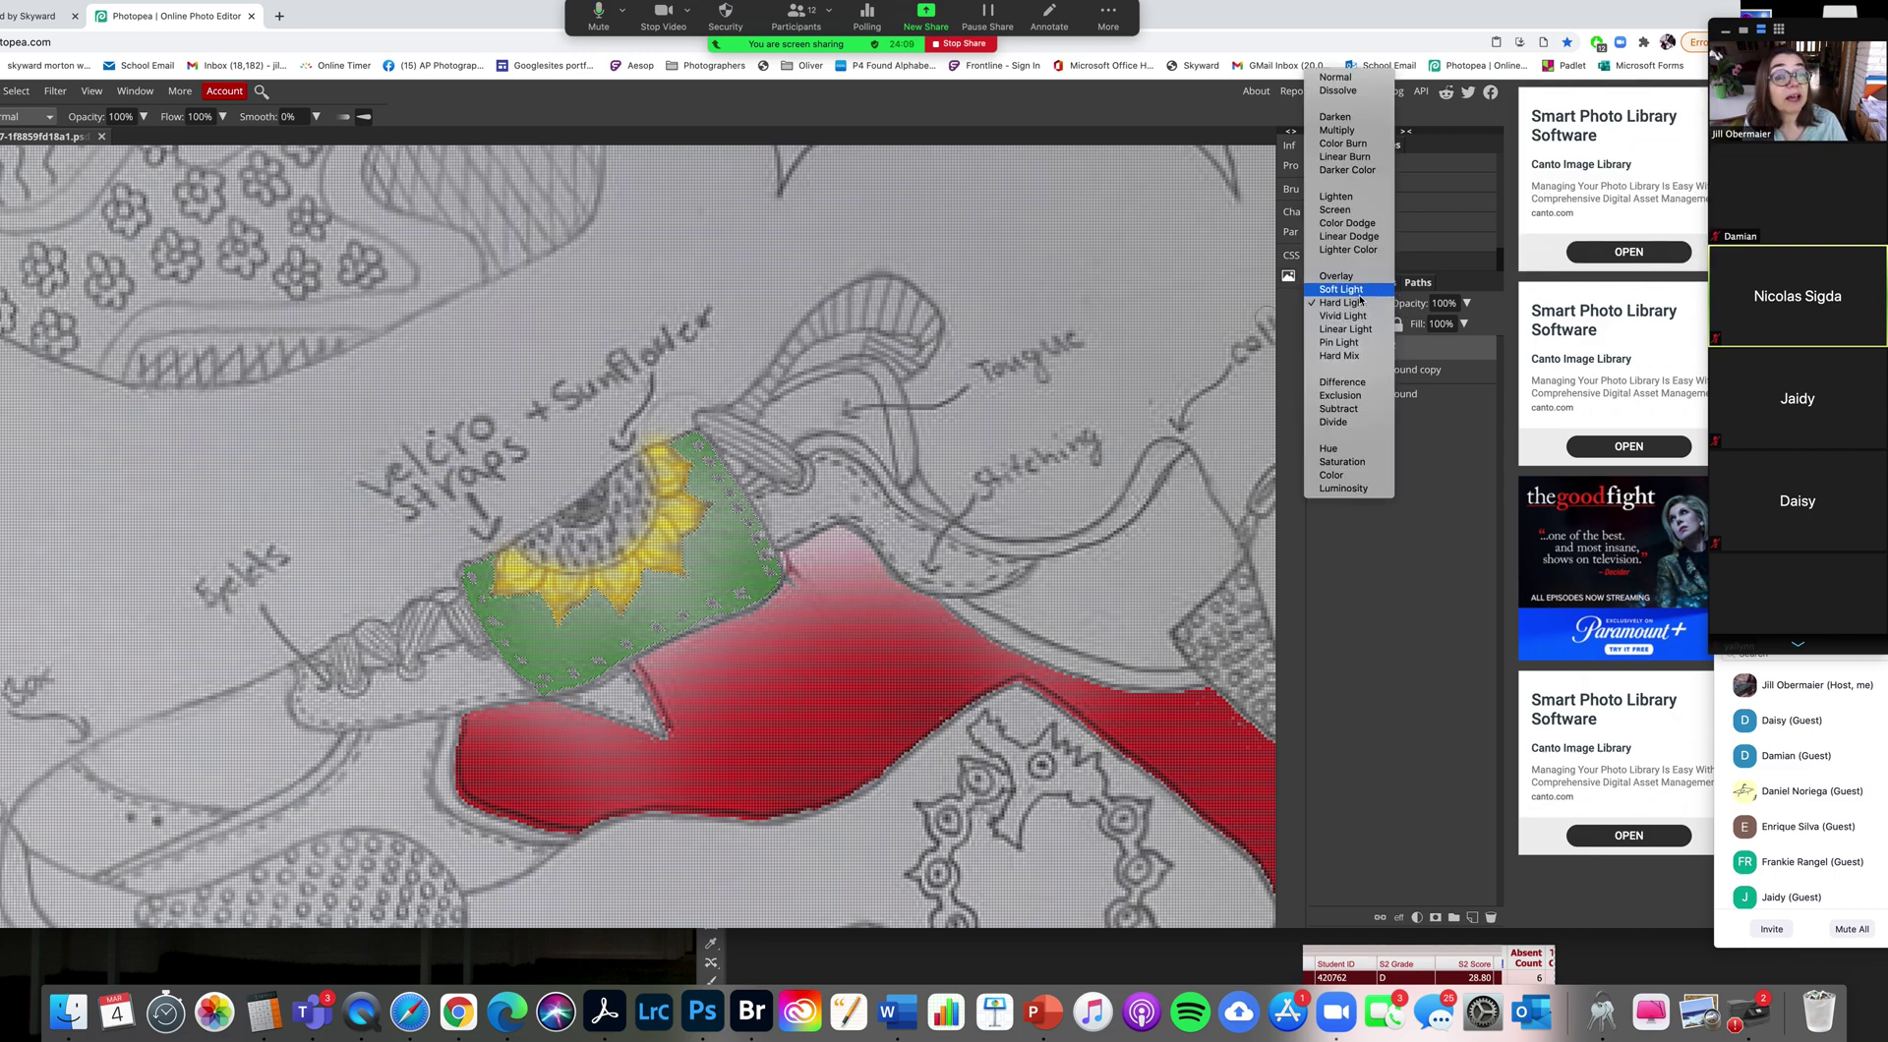
left_click(1375, 211)
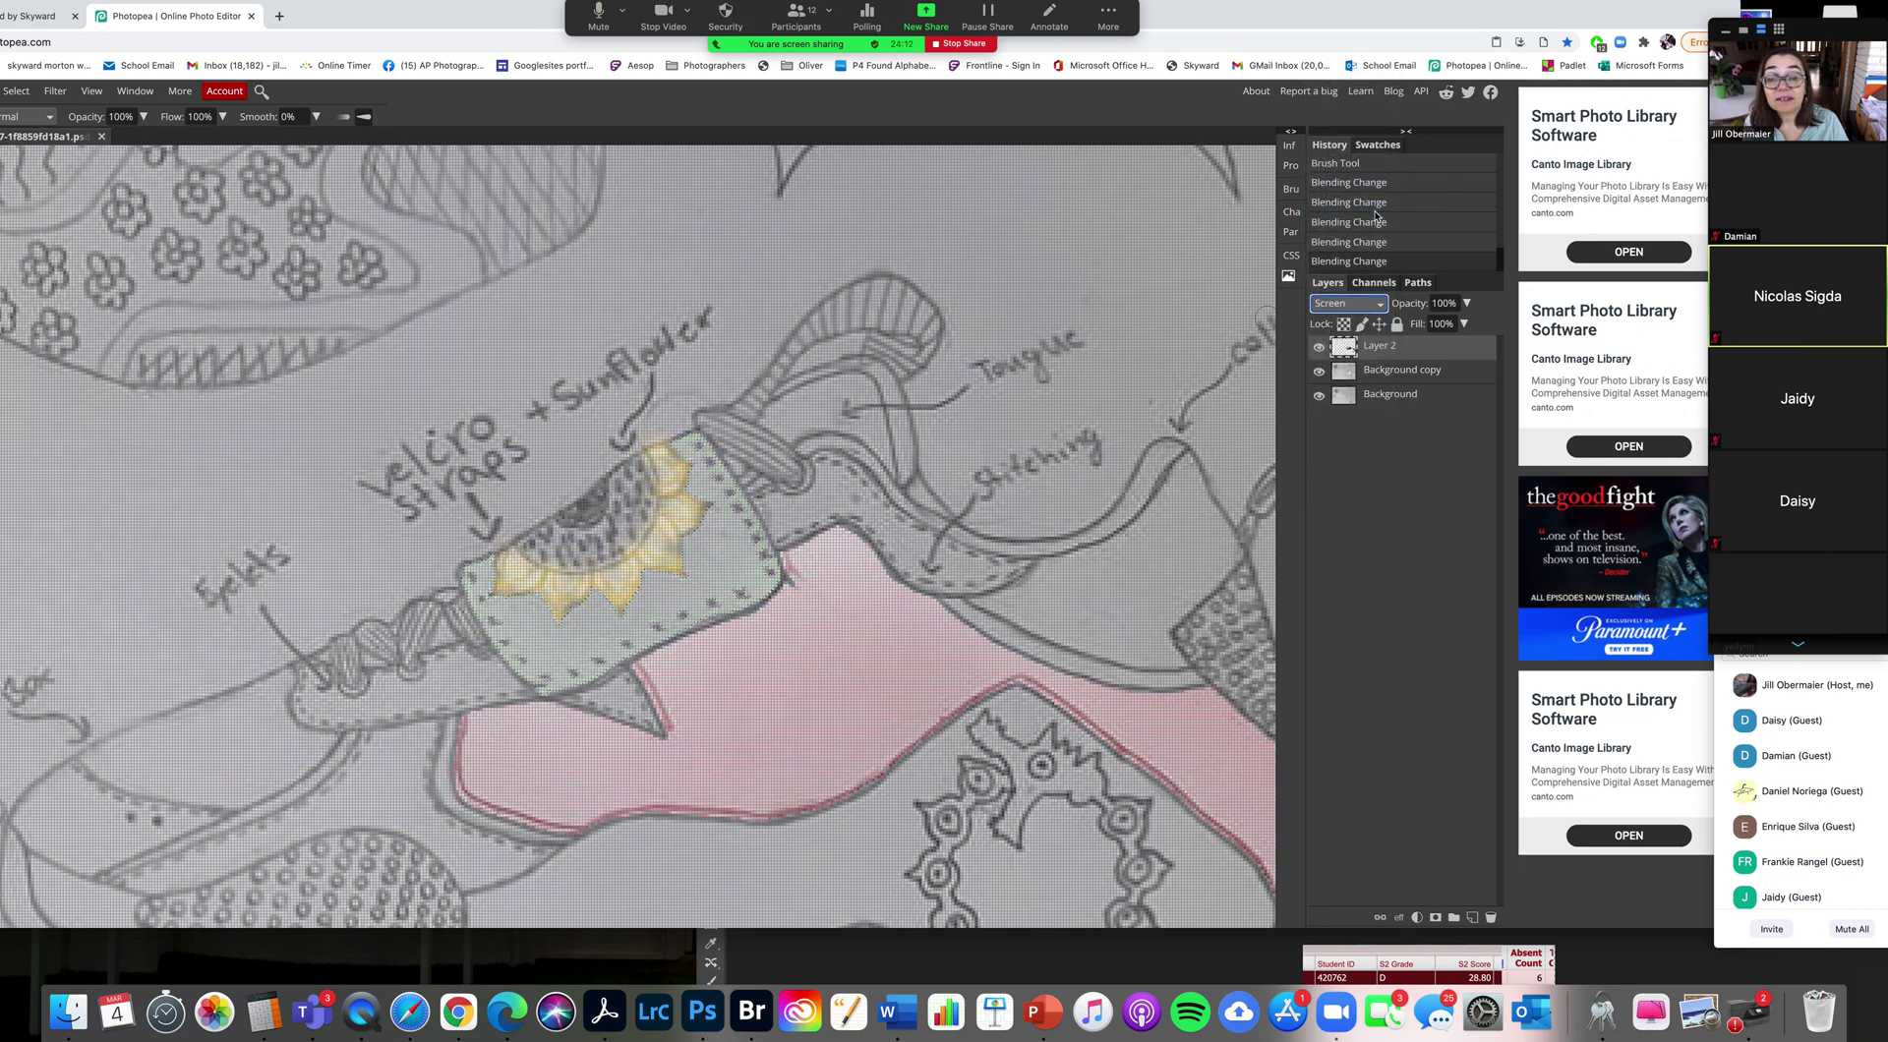
left_click(1378, 309)
left_click(1370, 226)
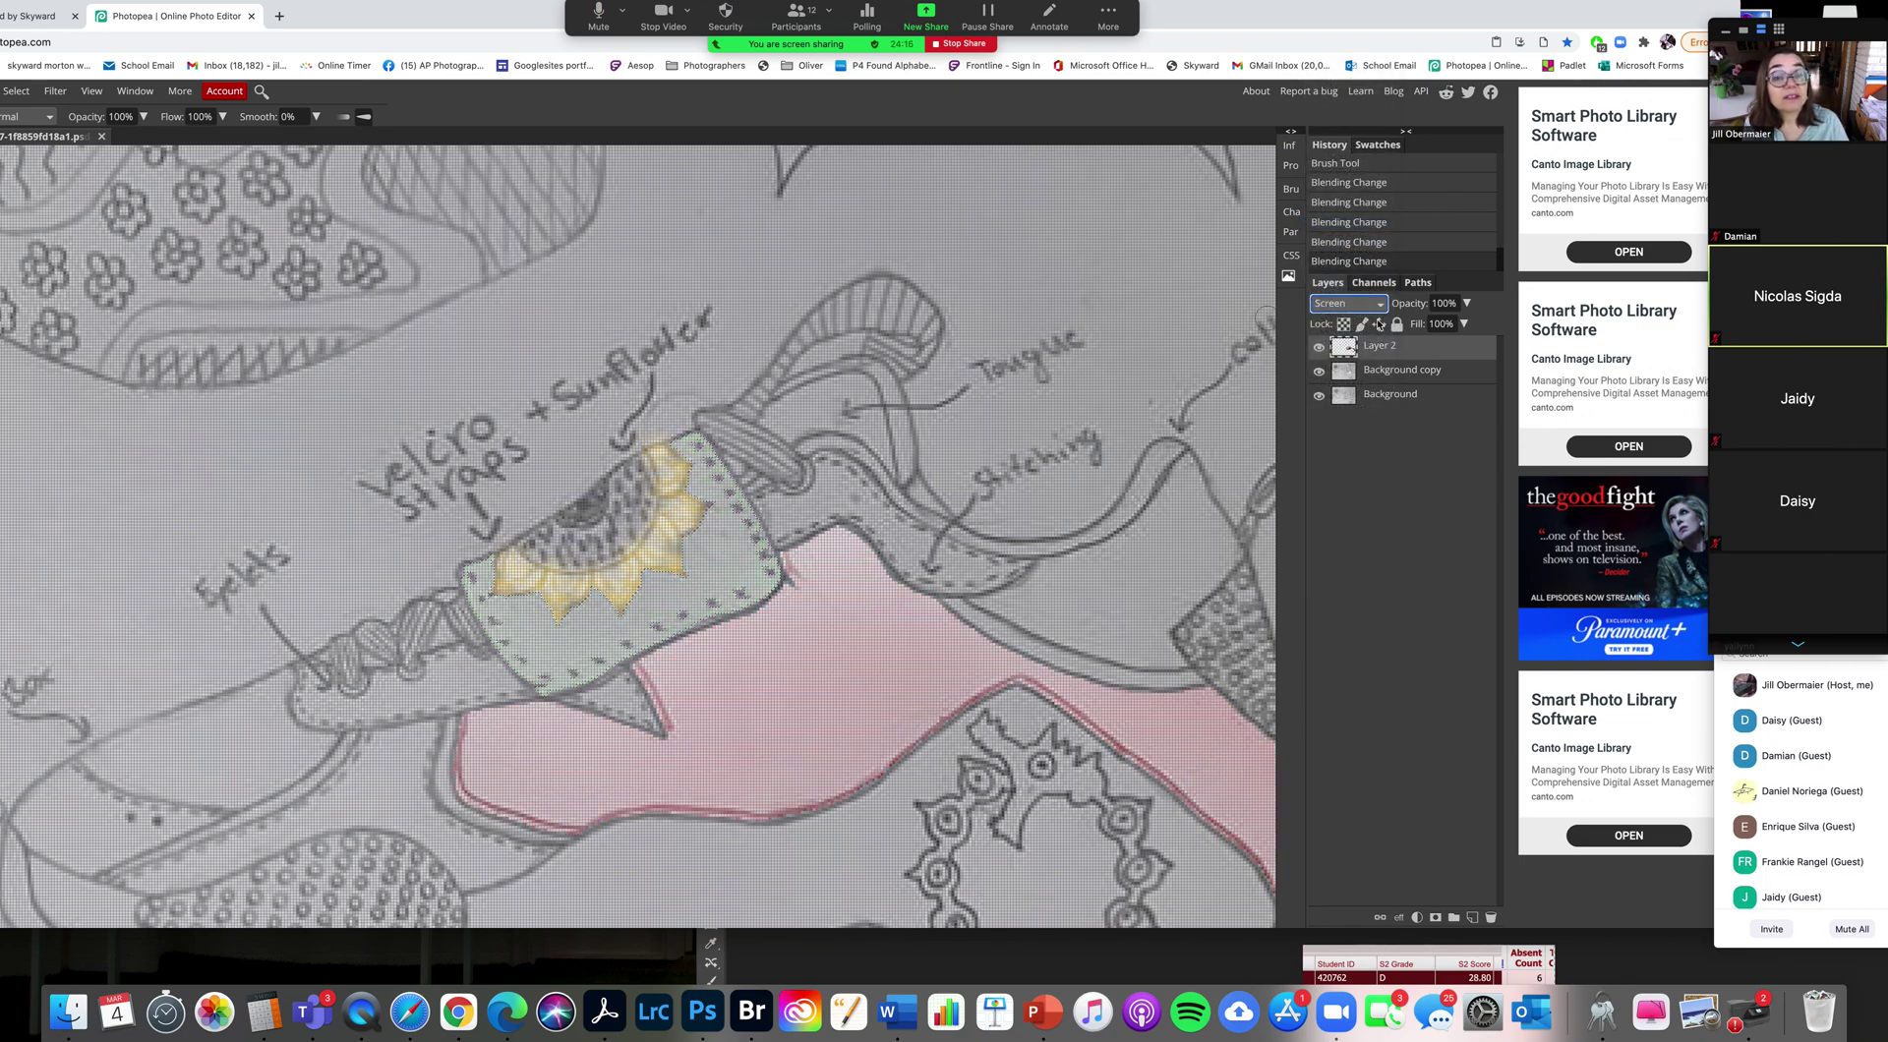
left_click(1375, 305)
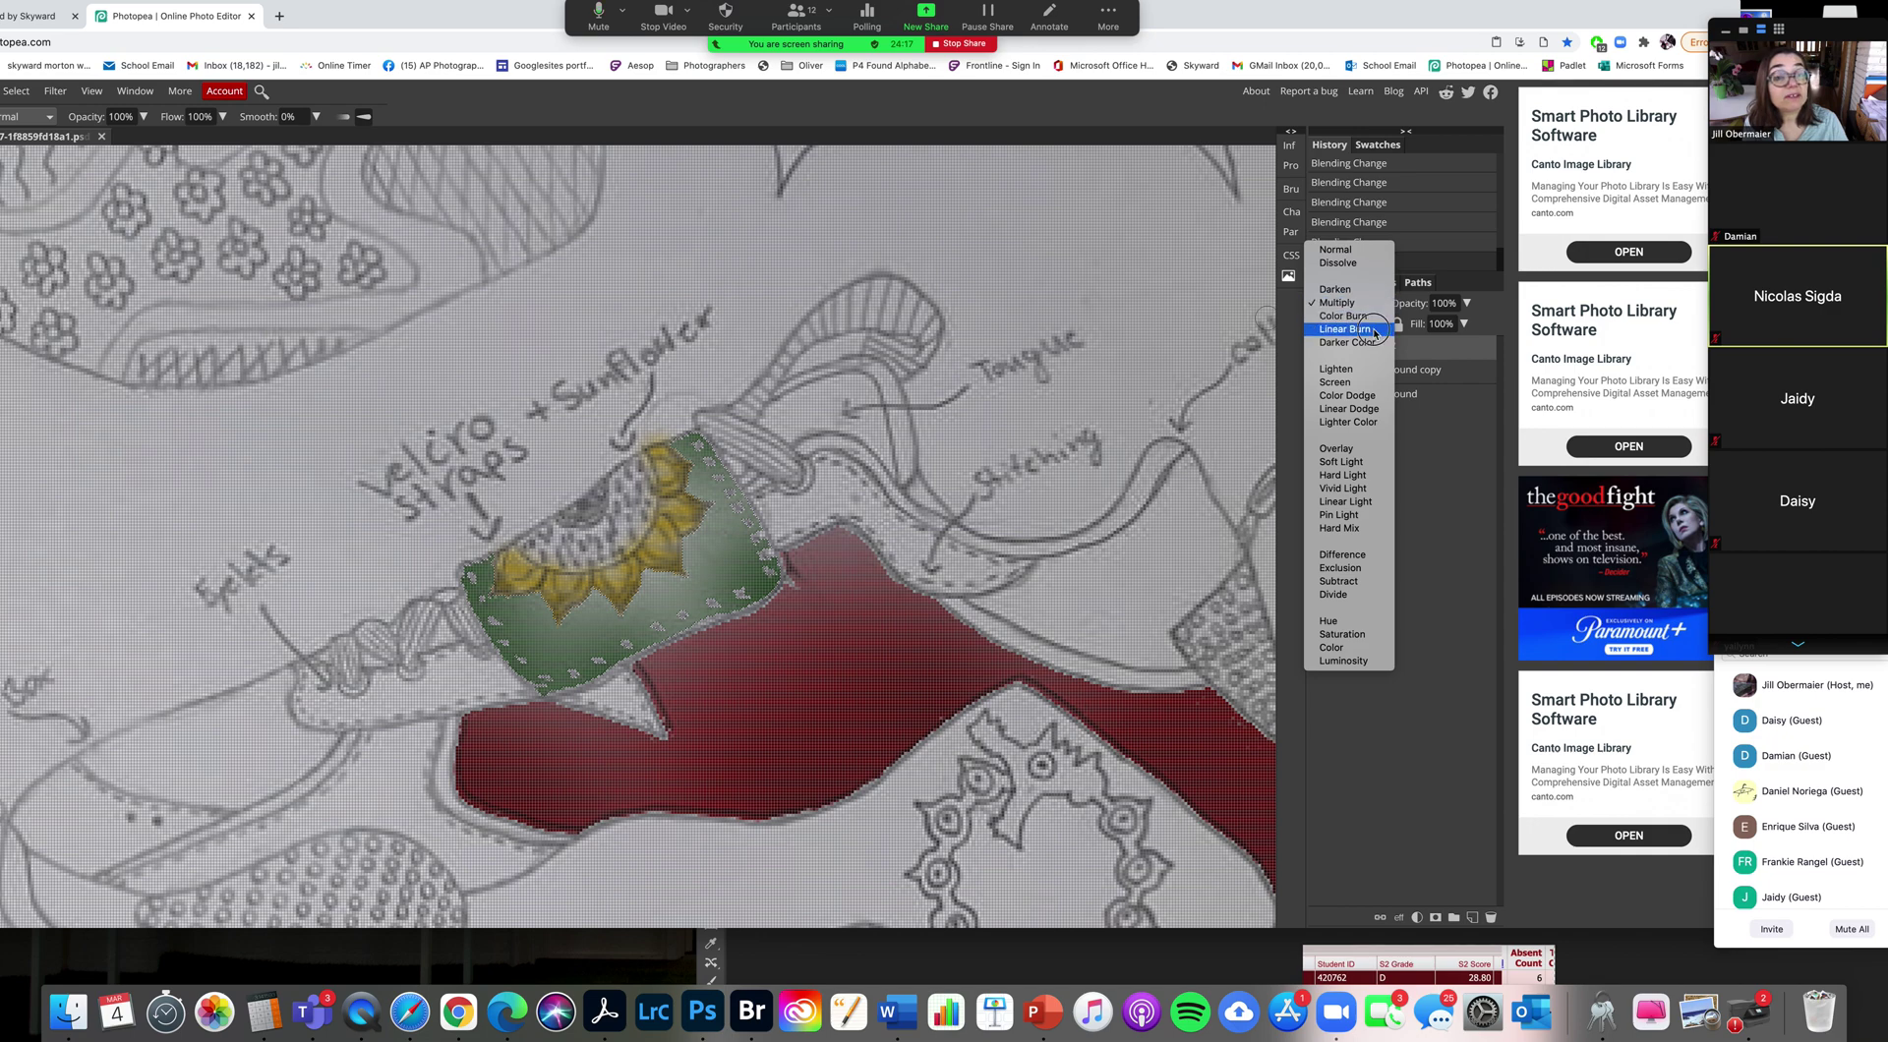
left_click(1374, 330)
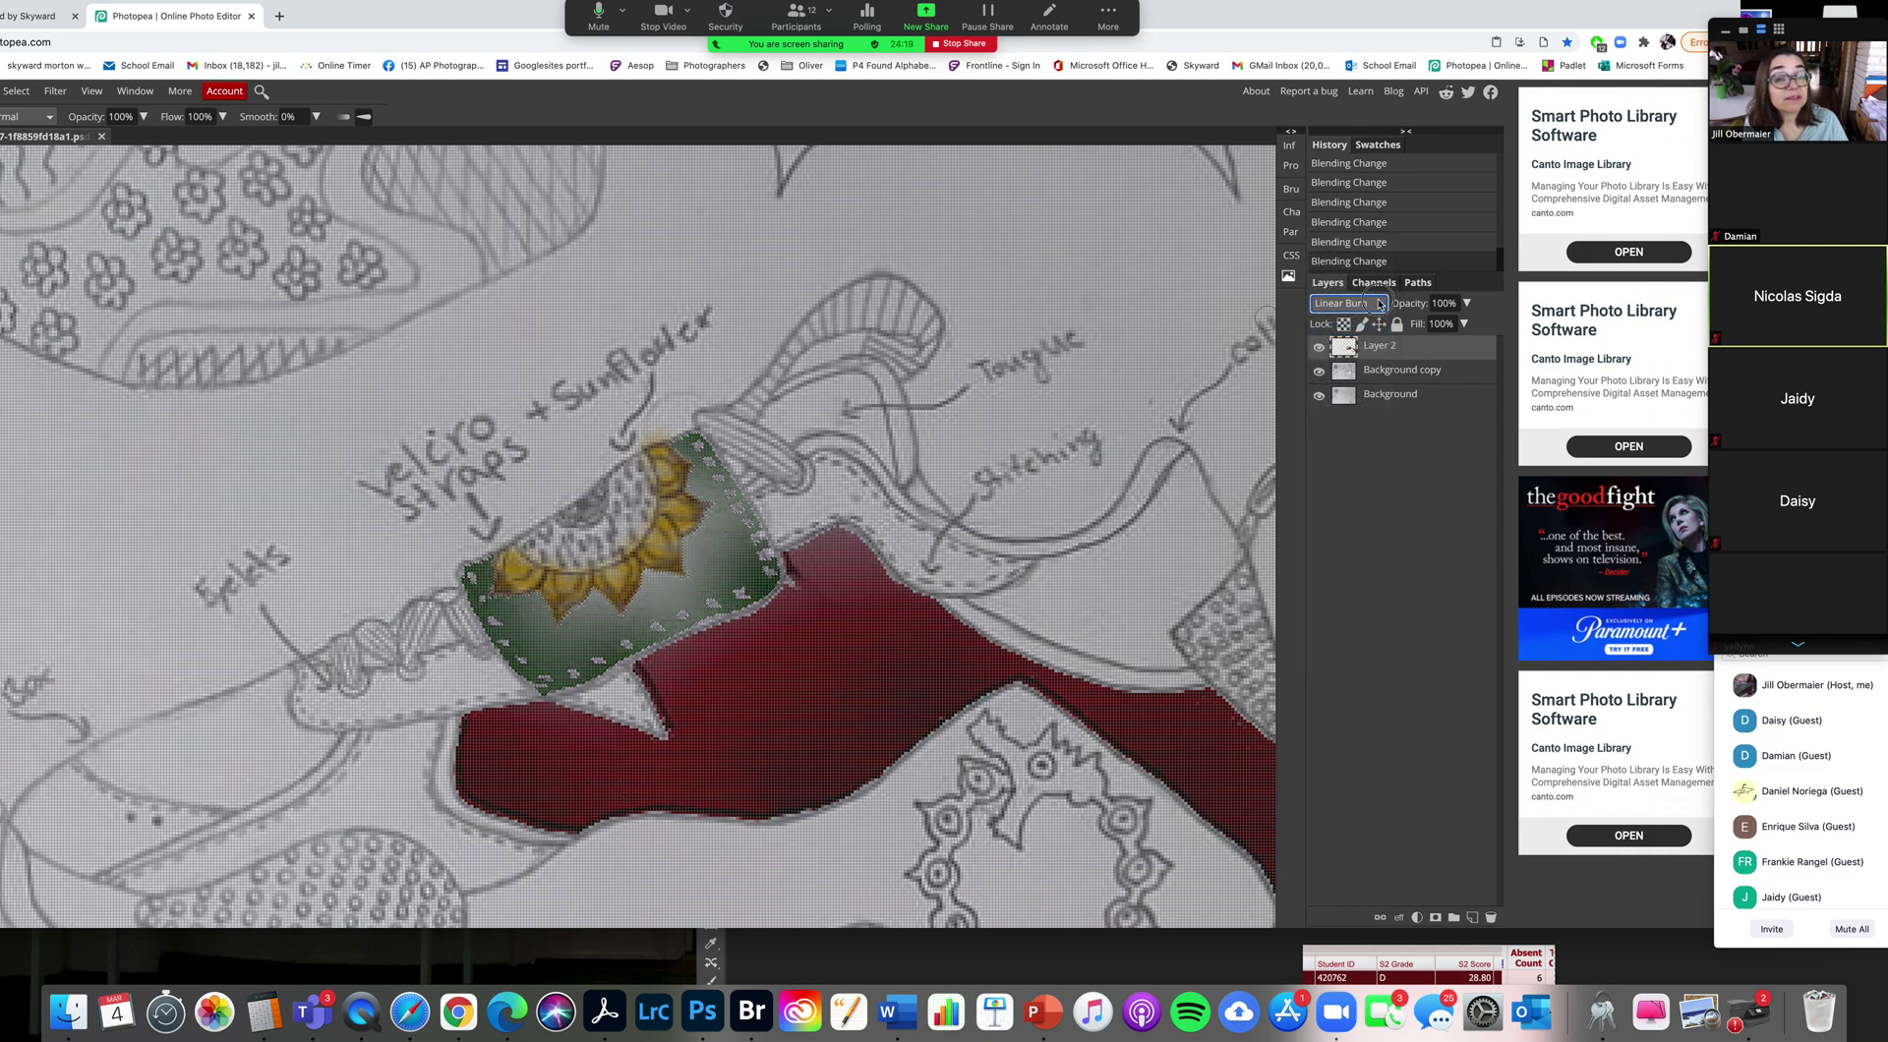
Step: Try the Lighten, Color Dodge and Linear Dodge blend modes on Layer 2
left_click(1380, 304)
left_click(1376, 340)
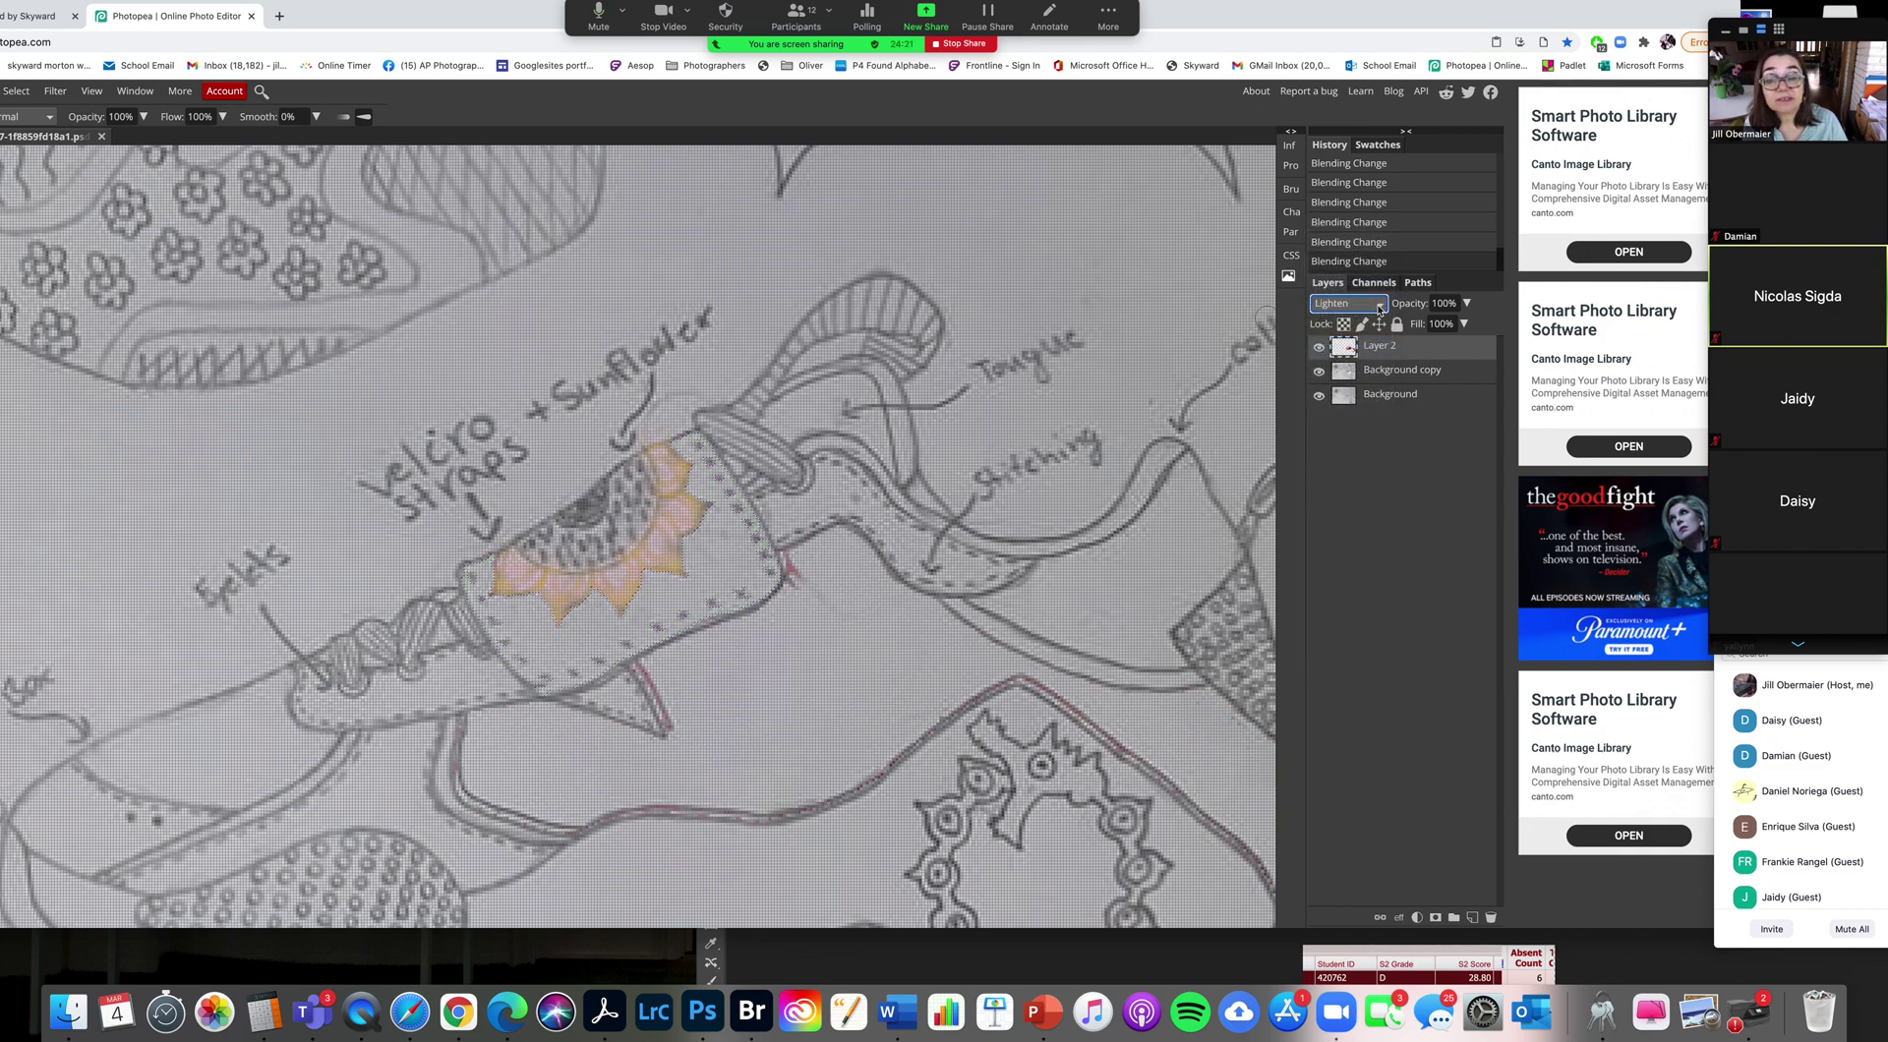
left_click(1379, 305)
left_click(1377, 328)
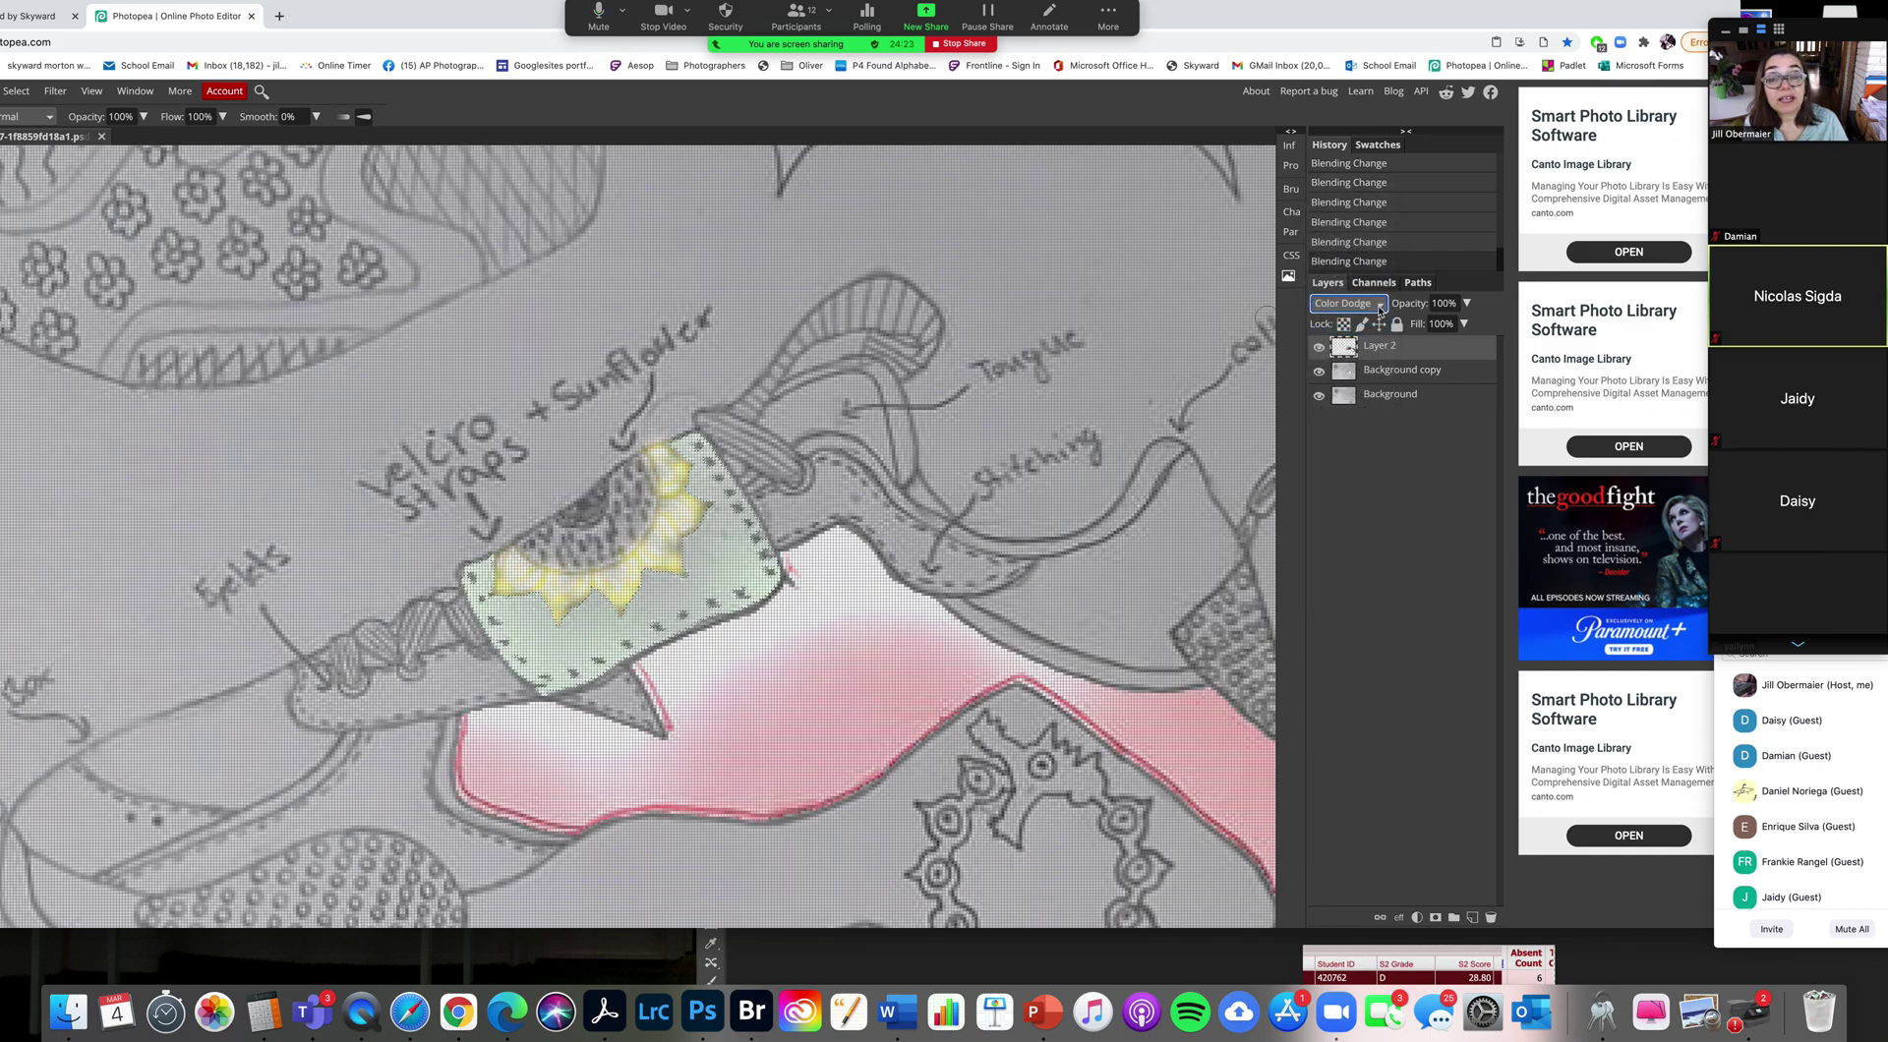
left_click(1379, 307)
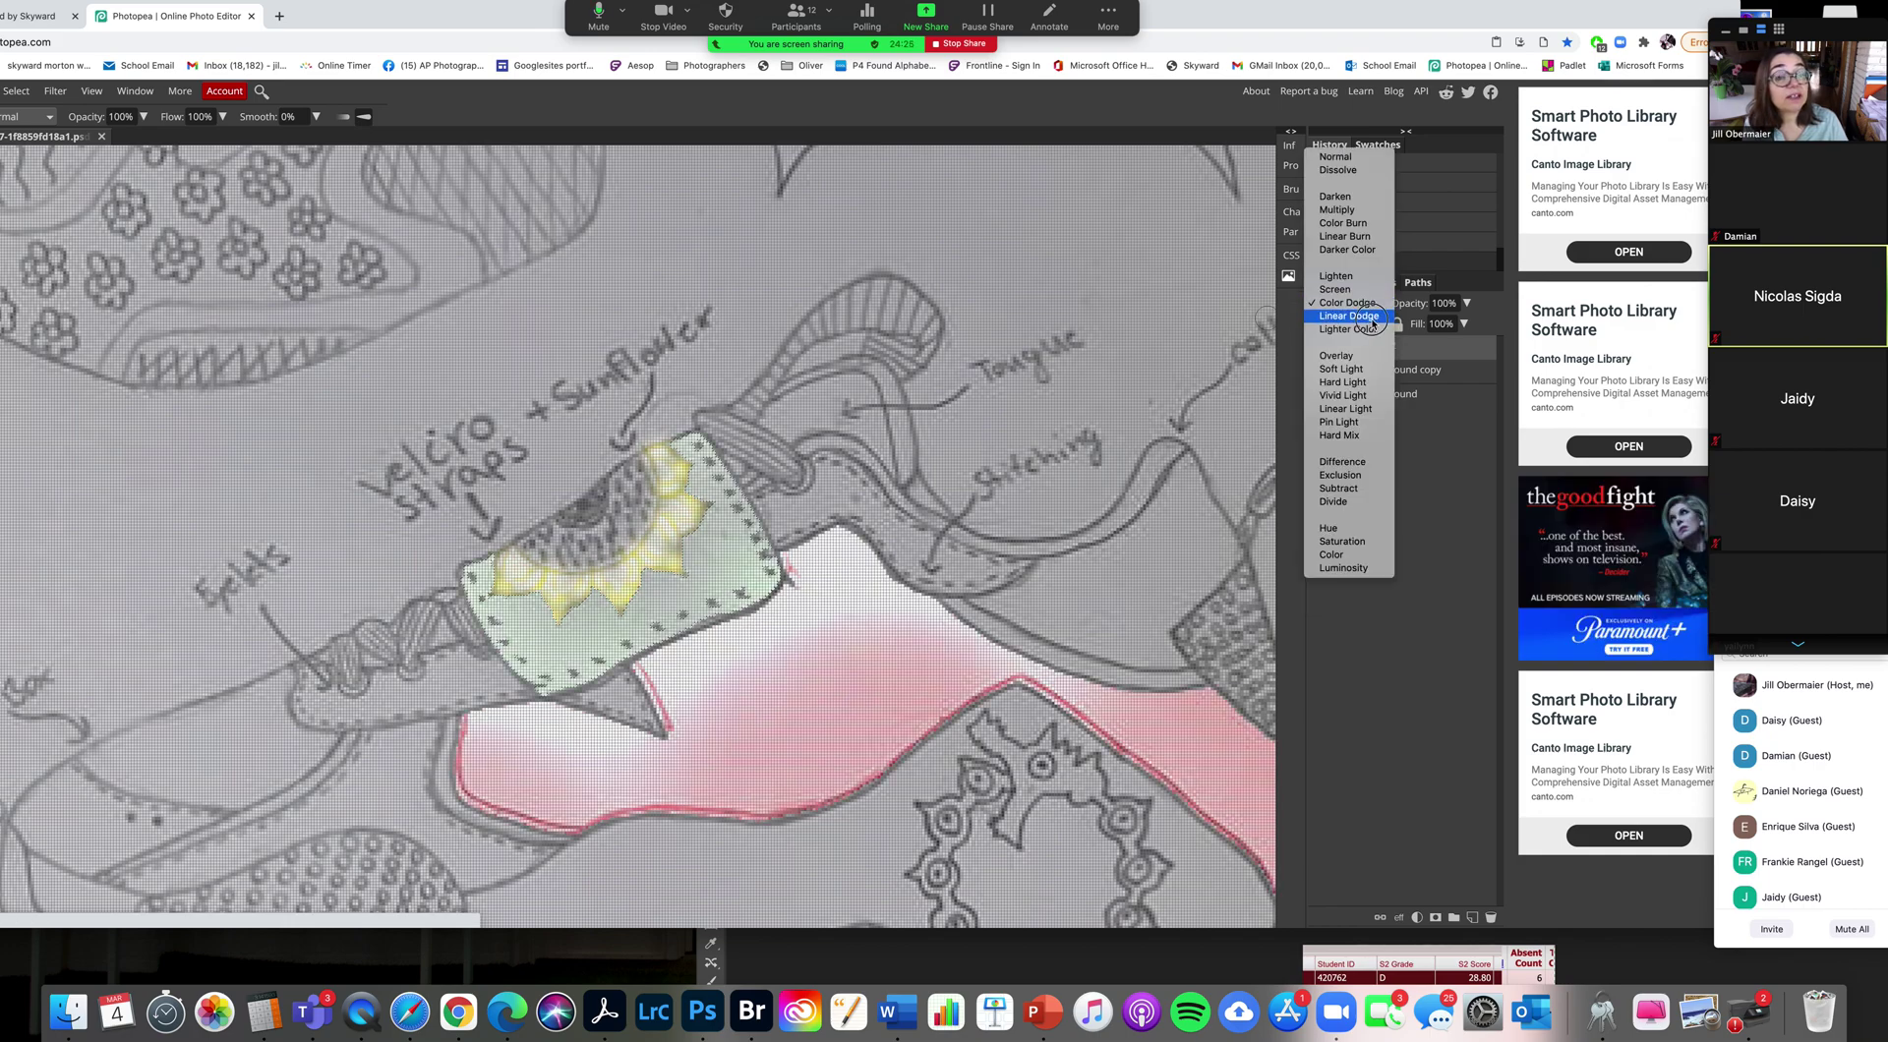
left_click(1374, 317)
Step: Try the Lighter Color, Soft Light and Linear Light blend modes on Layer 2
left_click(1382, 305)
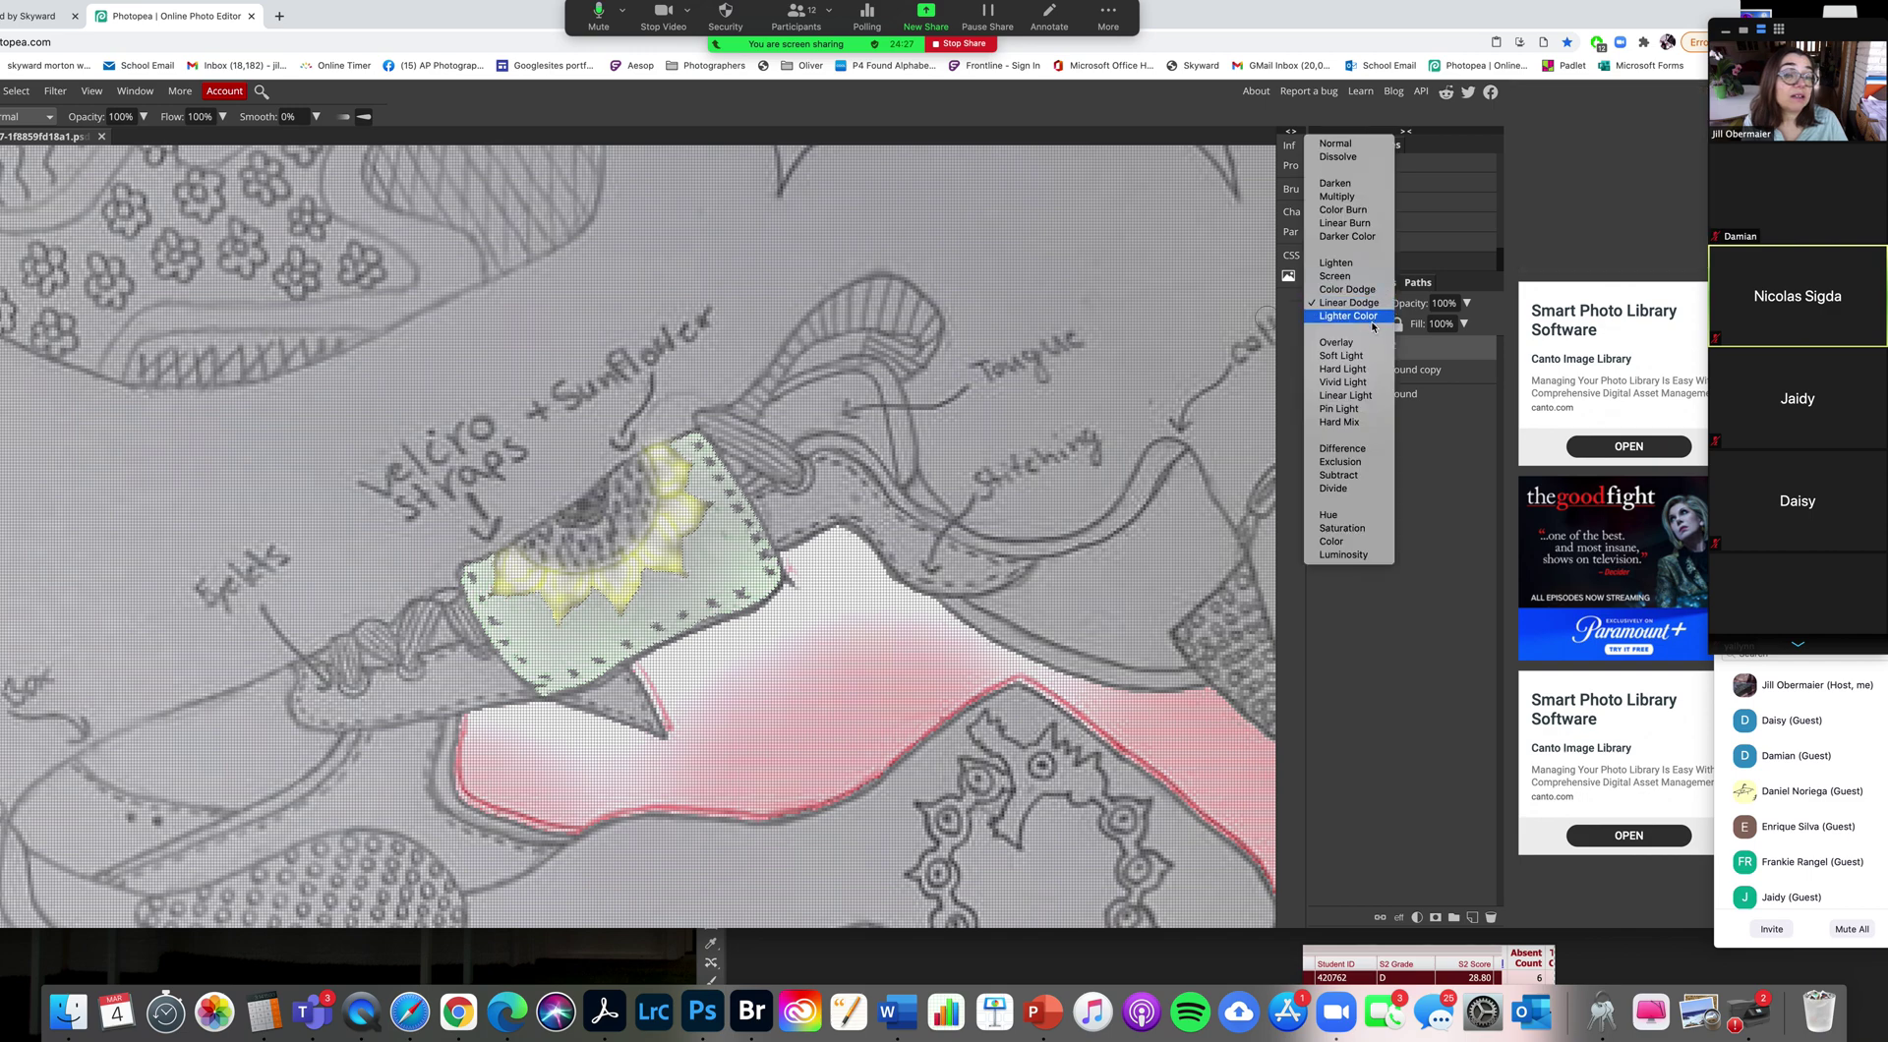
left_click(1381, 312)
left_click(1382, 308)
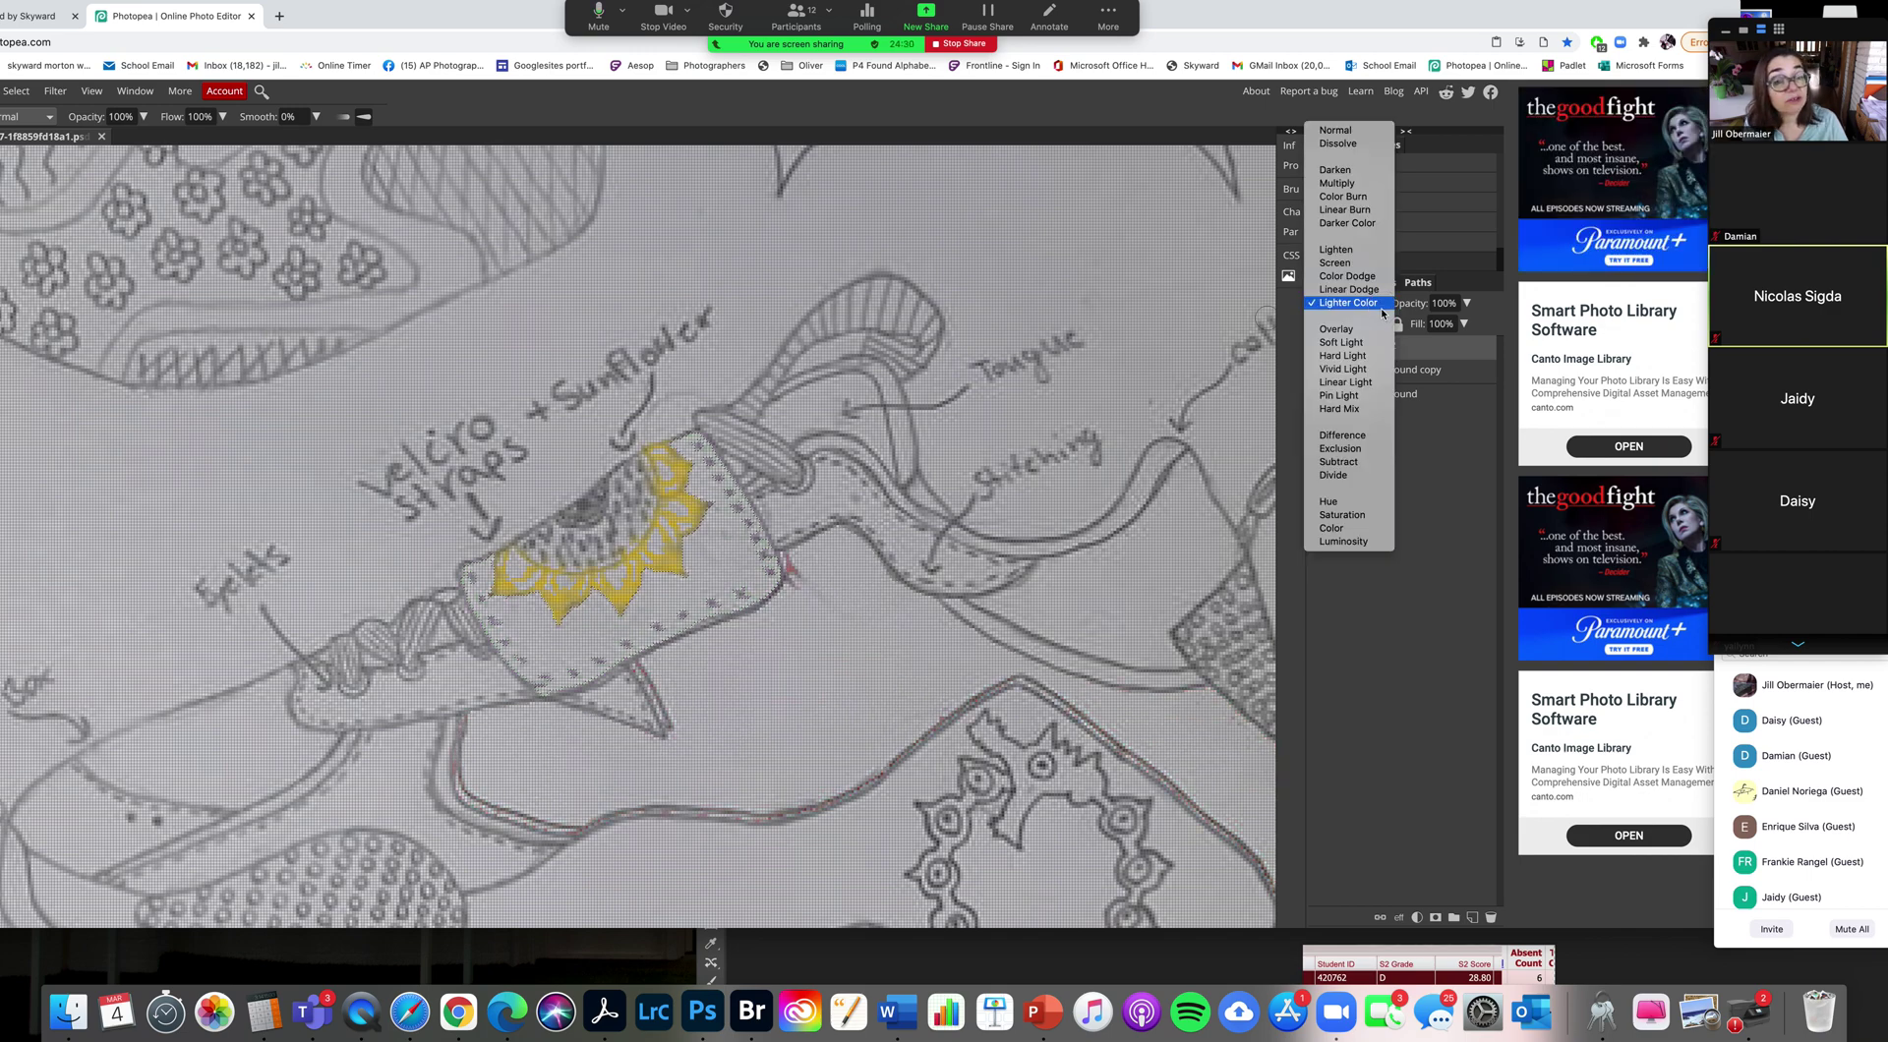
left_click(1379, 324)
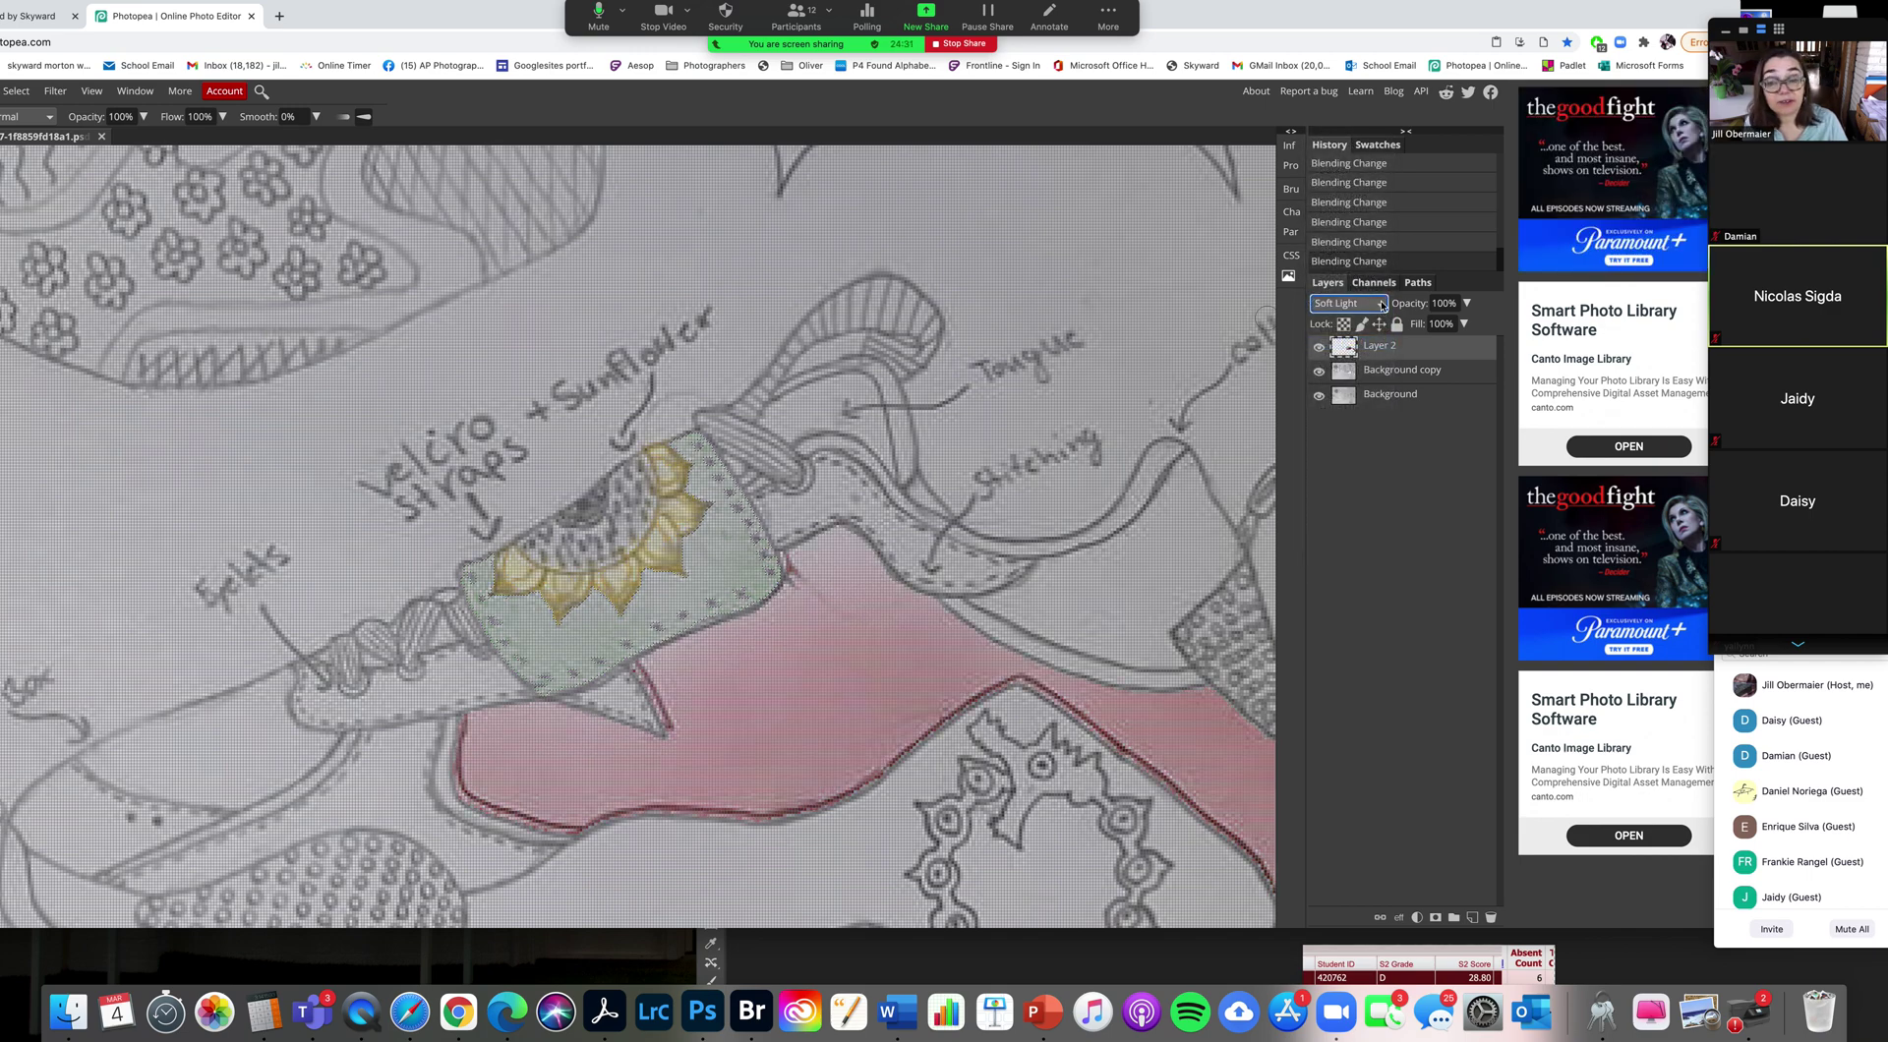
left_click(1381, 307)
left_click(1380, 343)
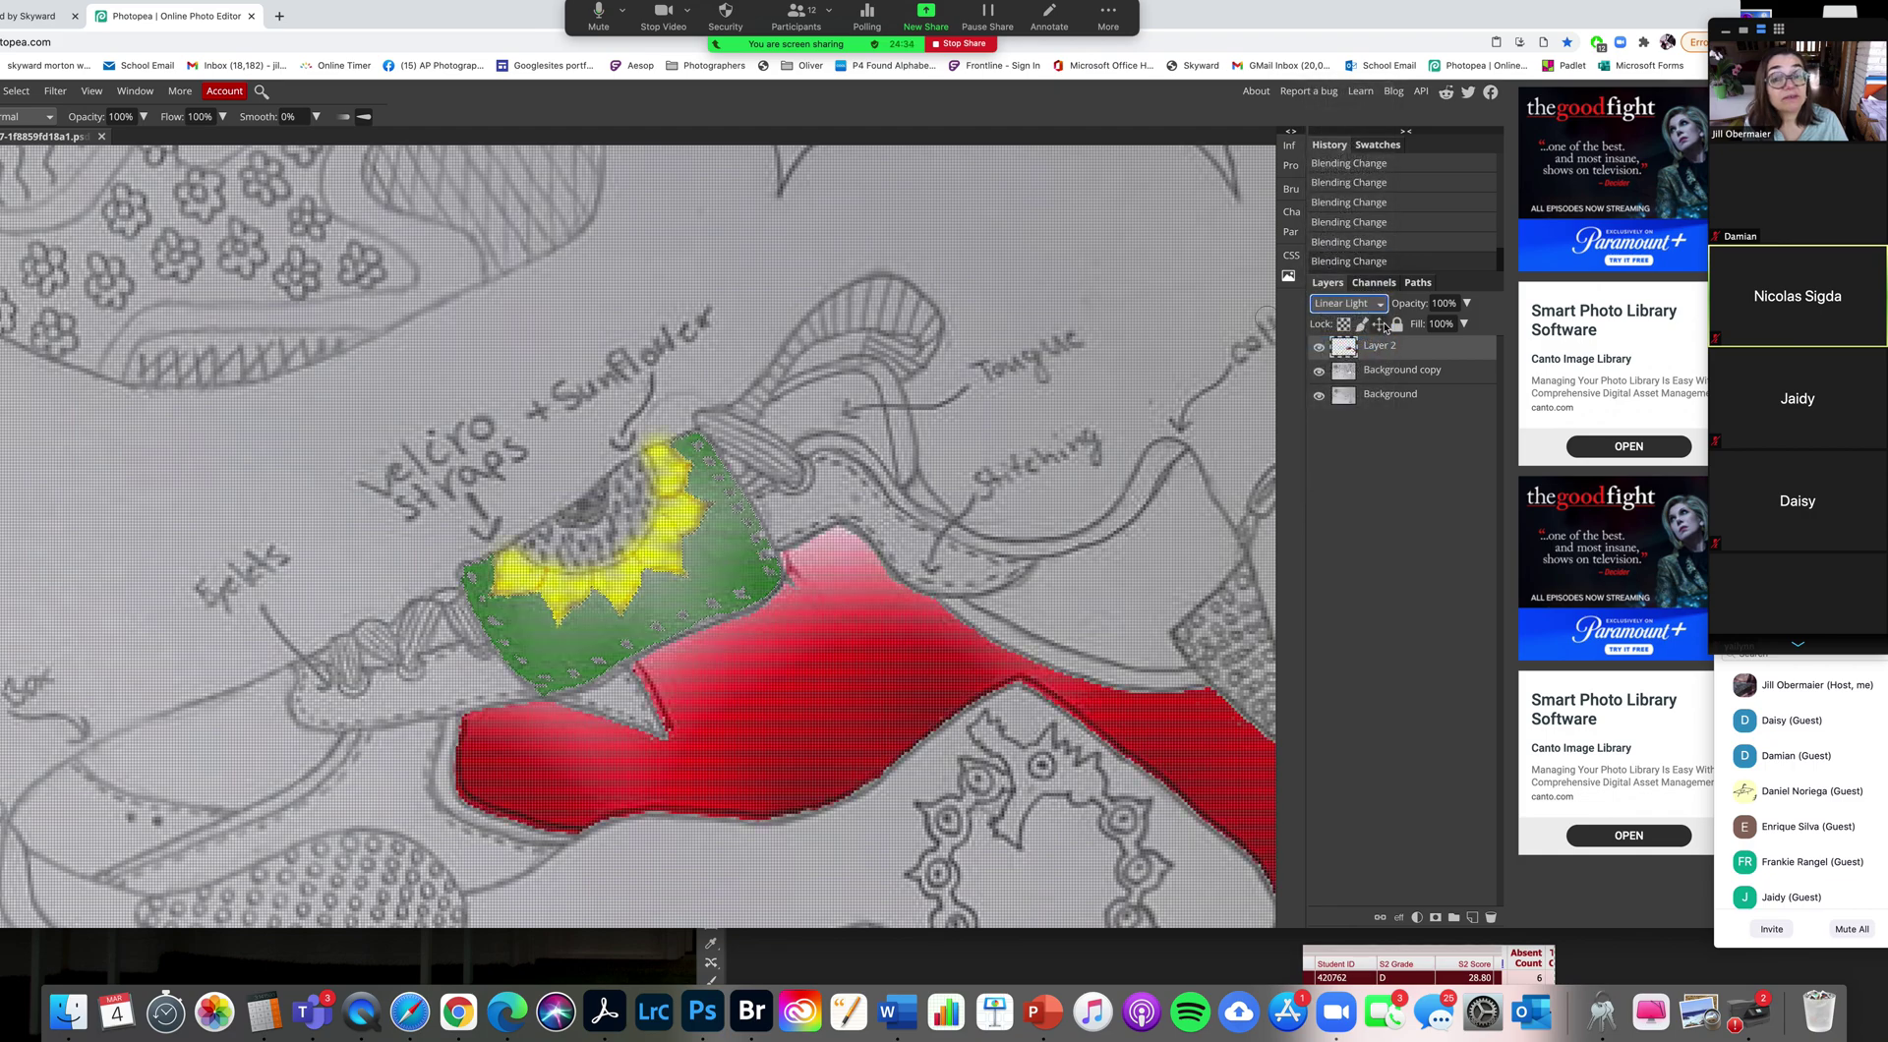
Step: Try the Difference, Divide and Exclusion blend modes on Layer 2
left_click(1380, 308)
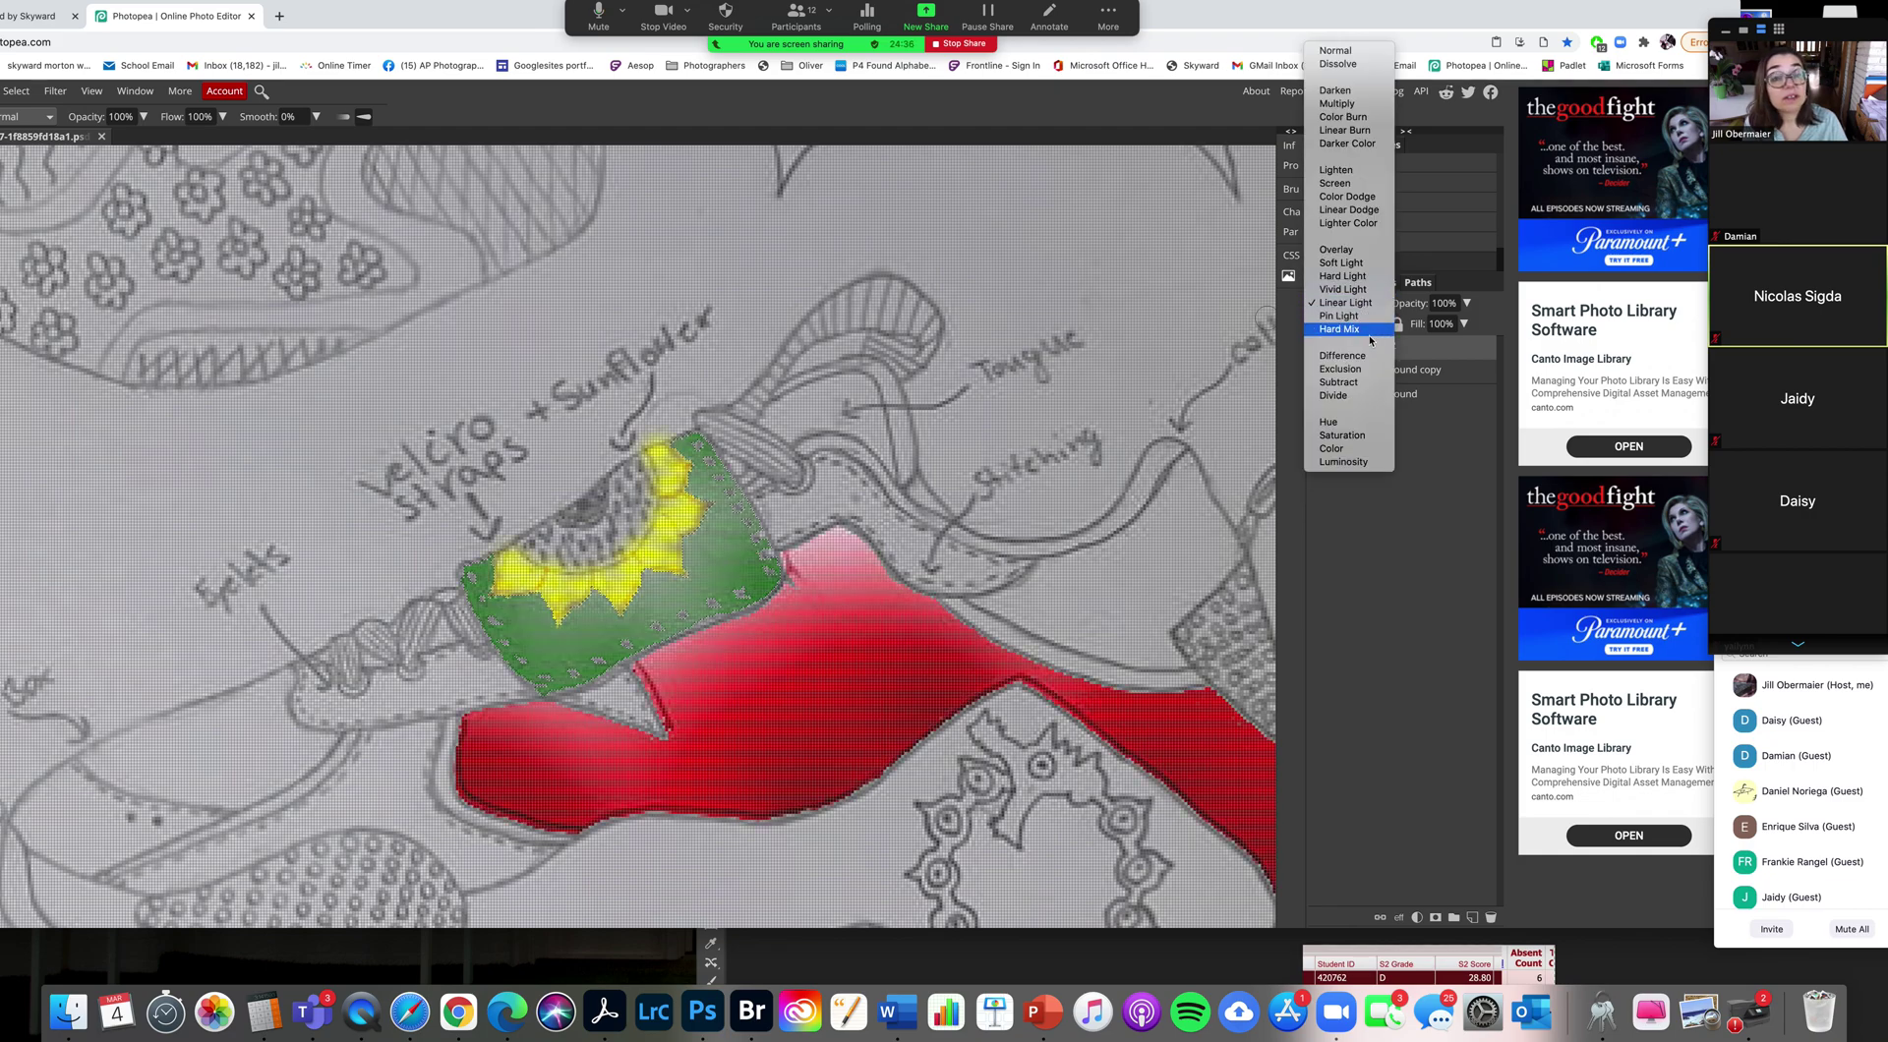
left_click(1383, 340)
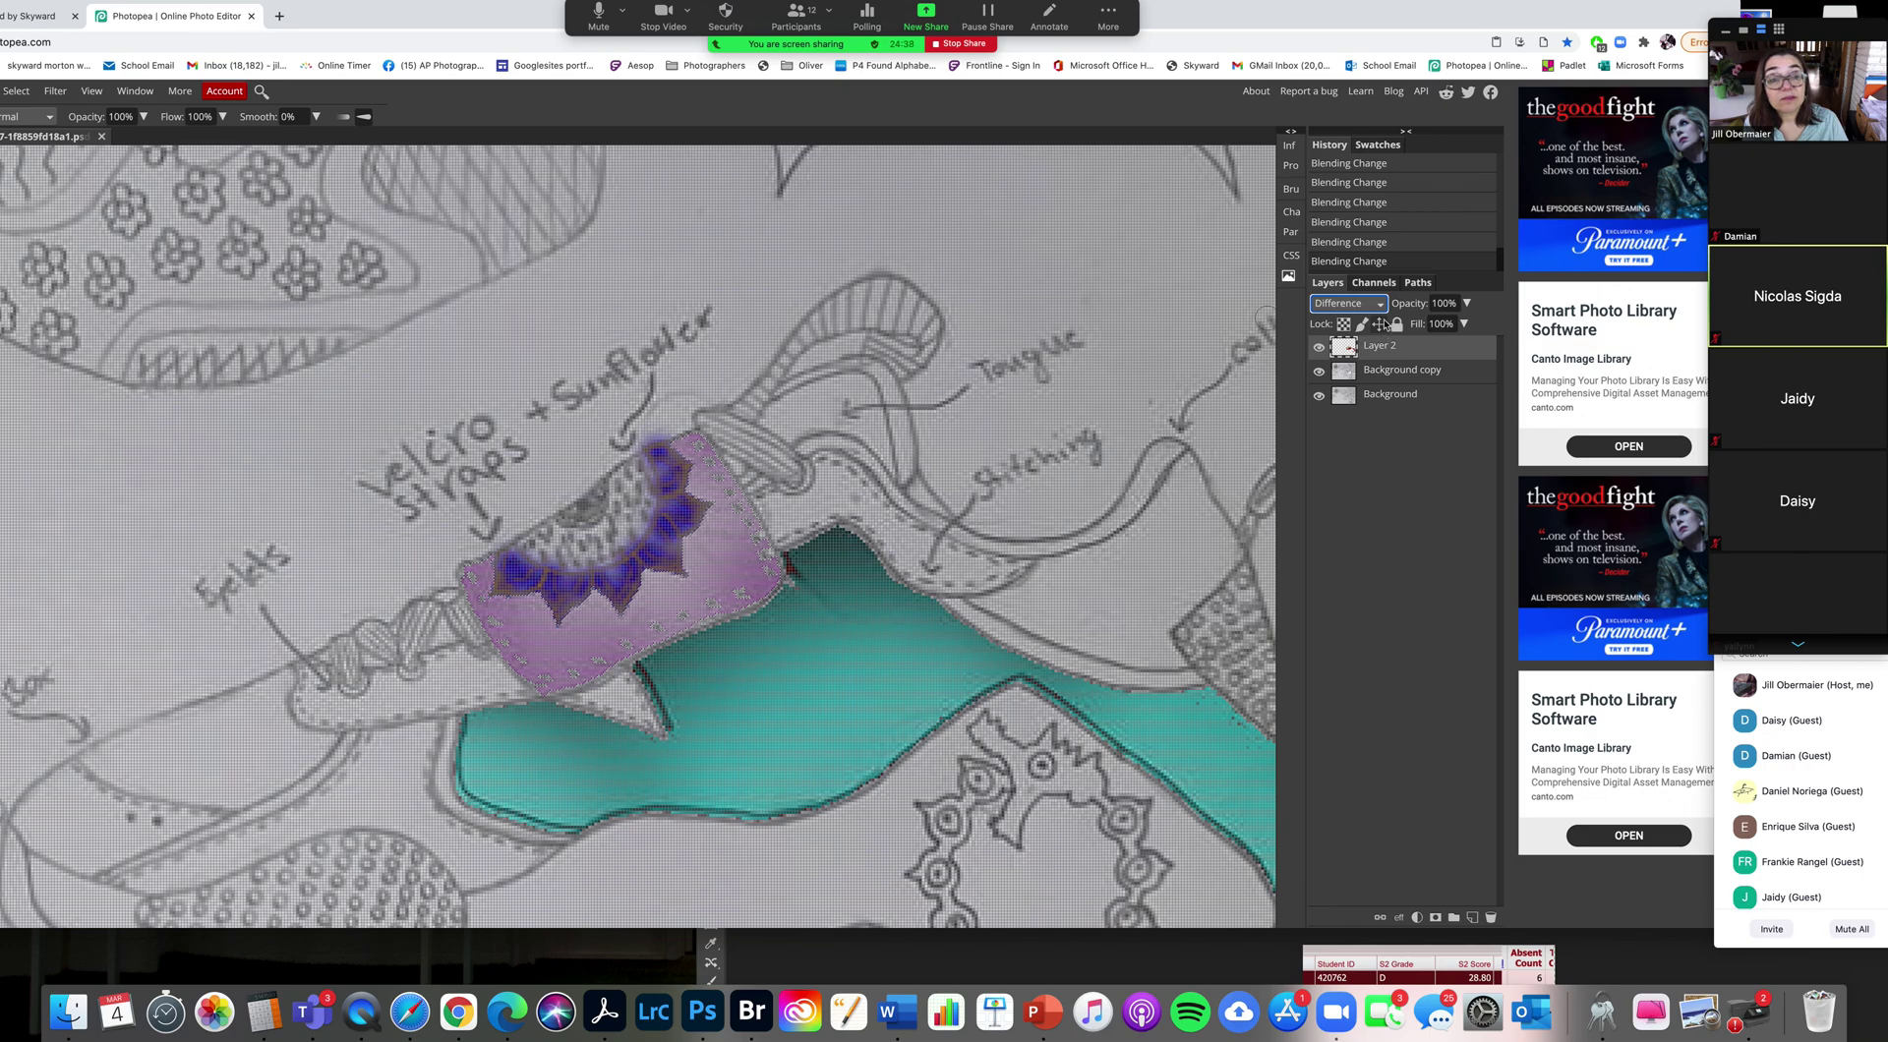
left_click(1380, 305)
left_click(1376, 319)
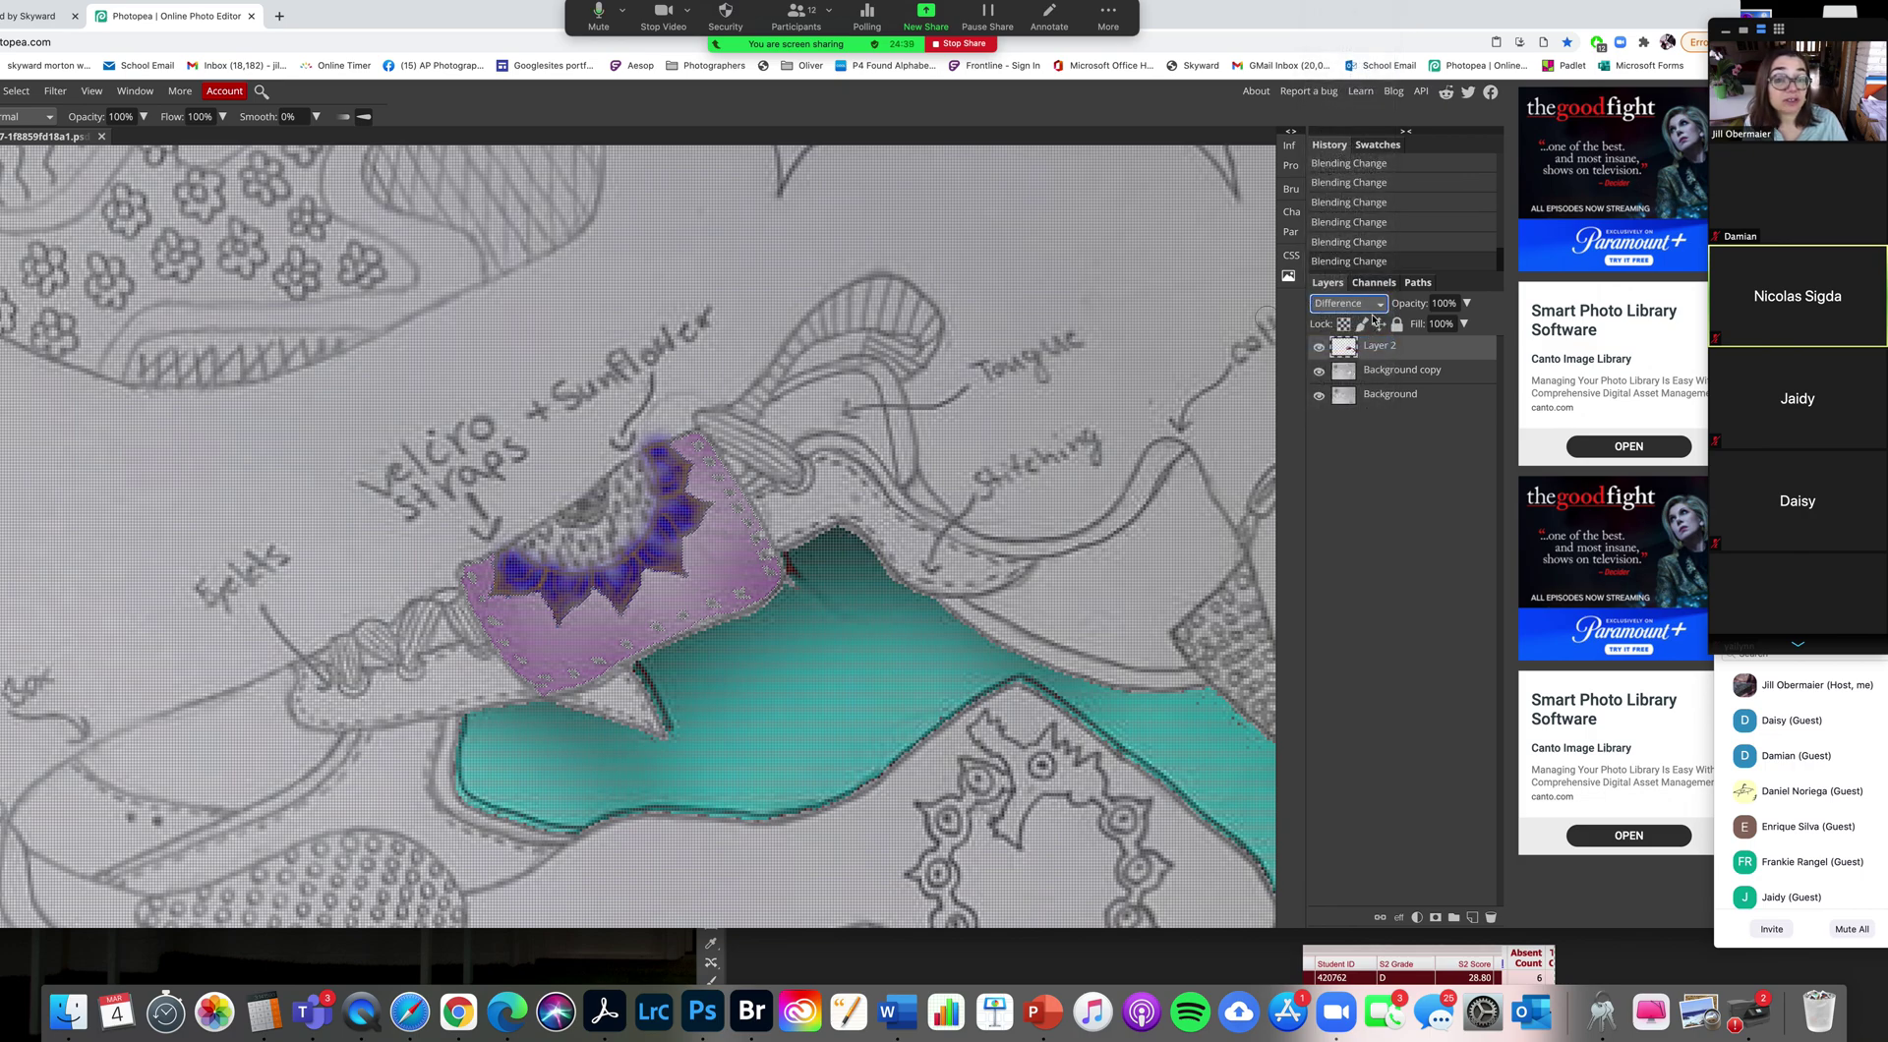
left_click(1379, 307)
left_click(1383, 315)
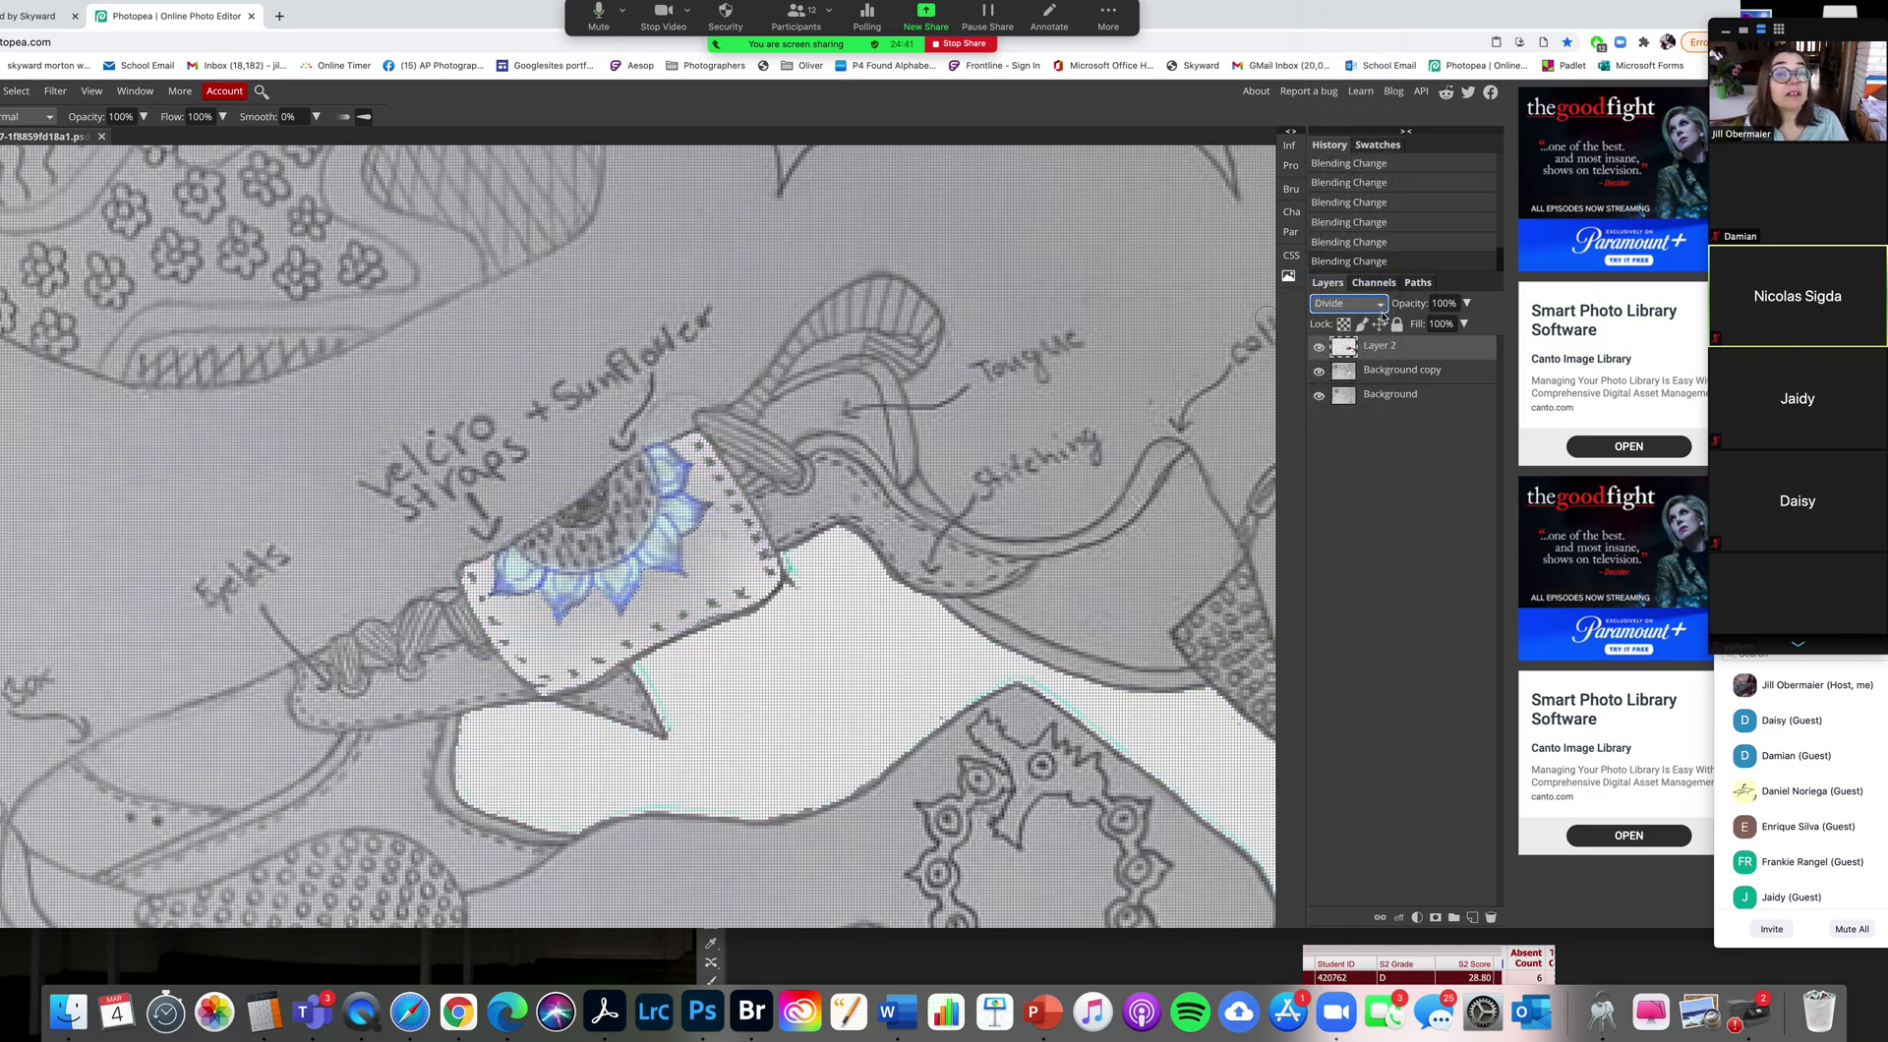
Step: Set Layer 2's blend mode to Multiply and deselect the active selection around the painted shoe areas
left_click(1375, 305)
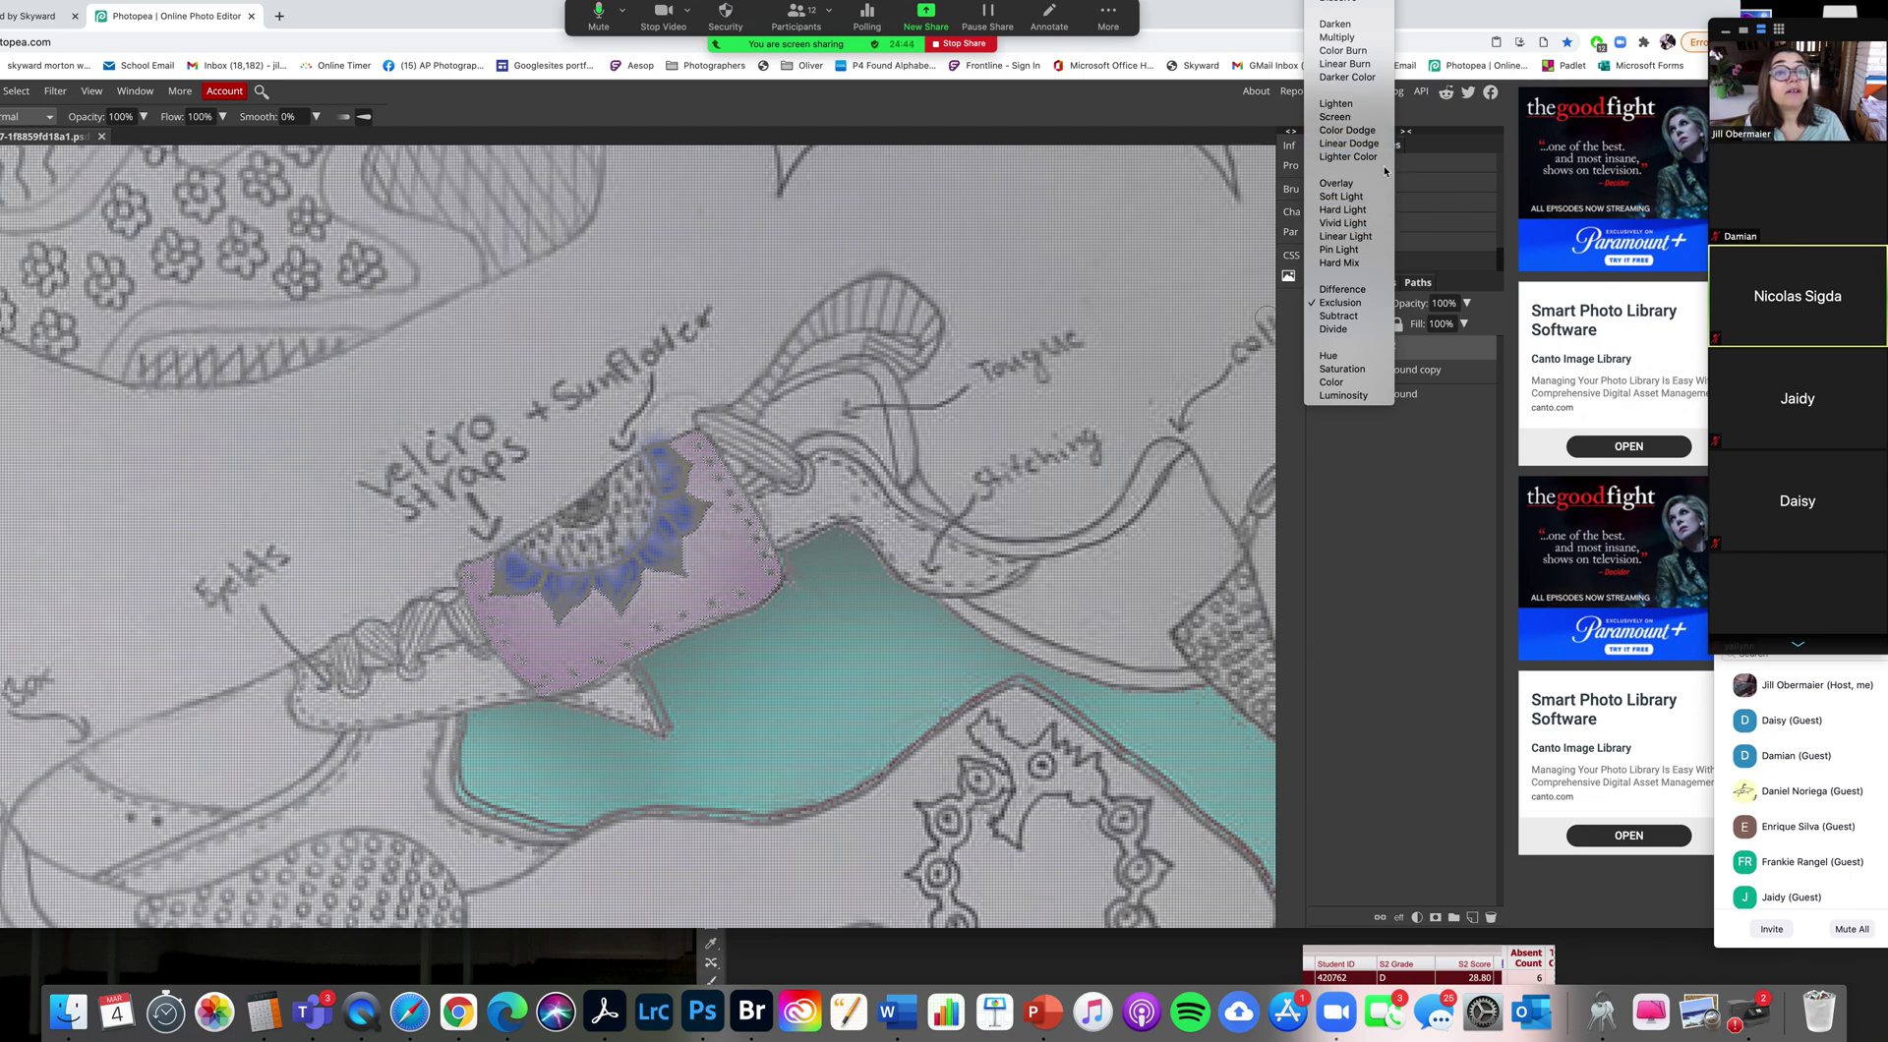
left_click(1370, 70)
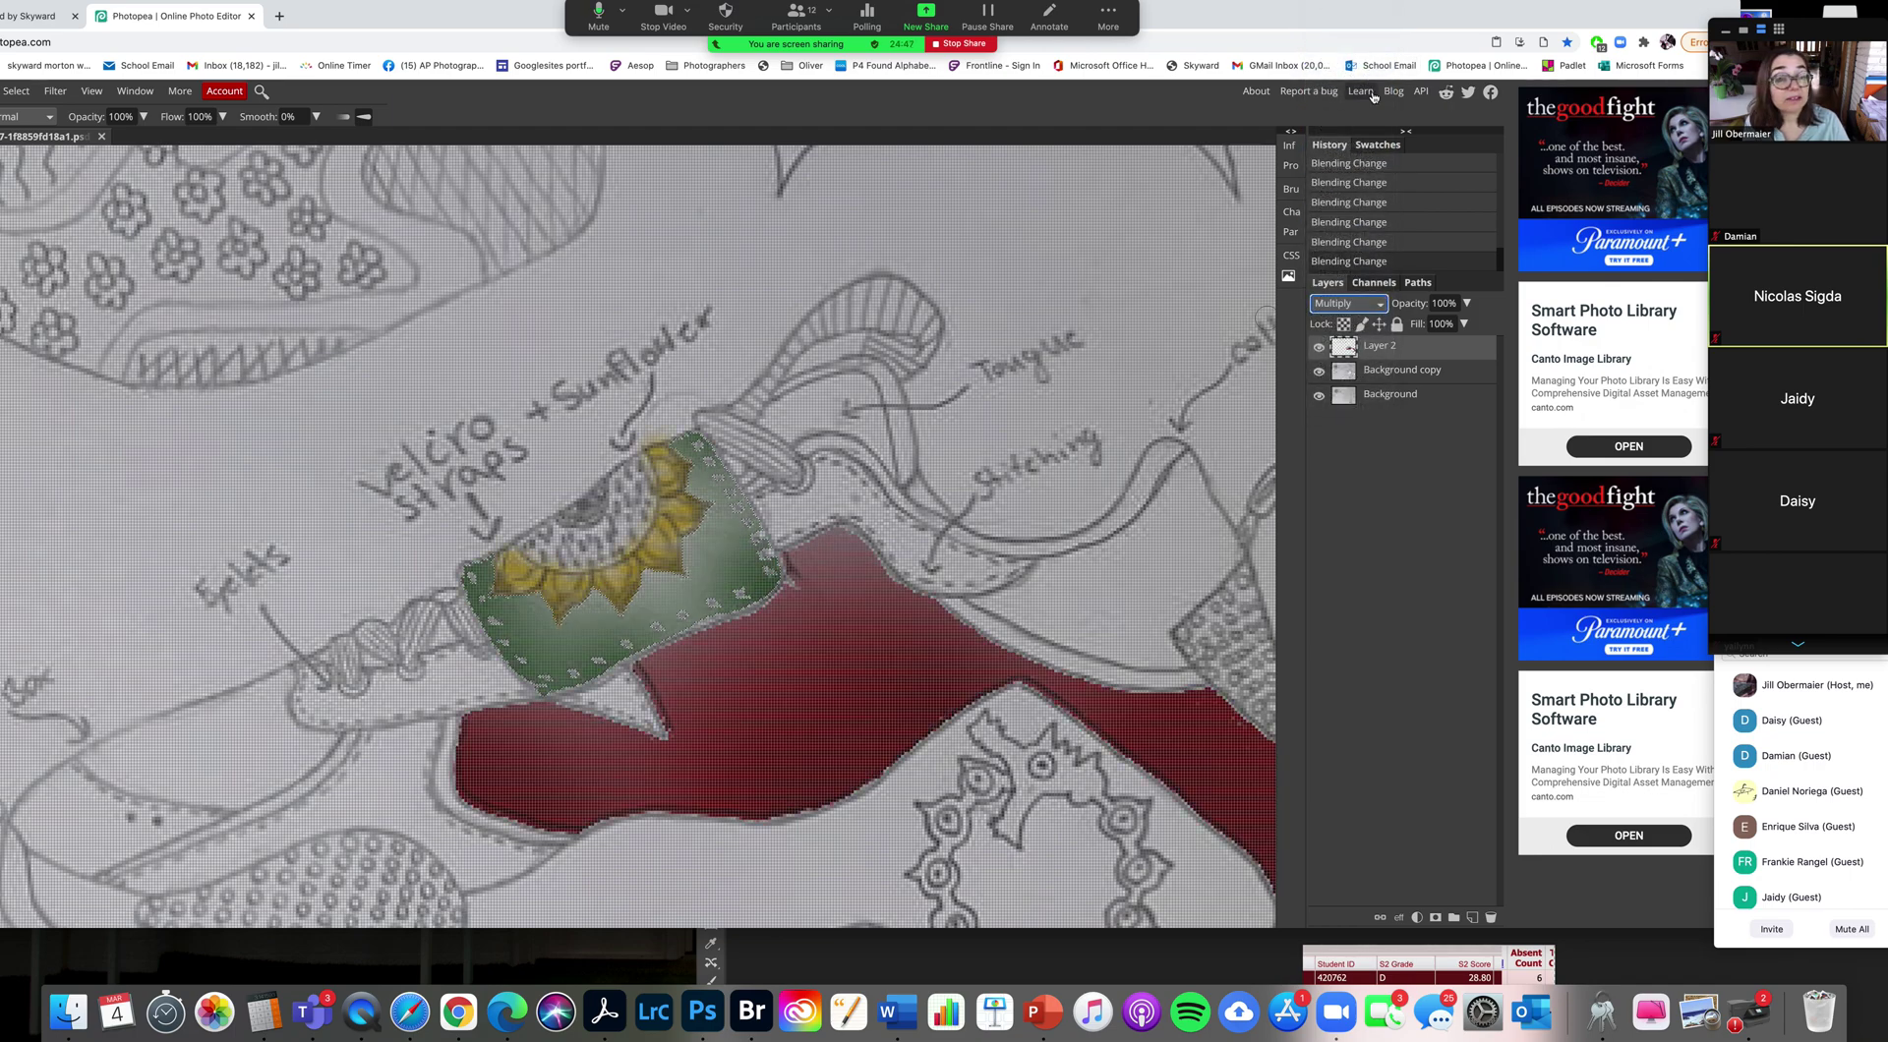
left_click_drag(1399, 5, 1608, 5)
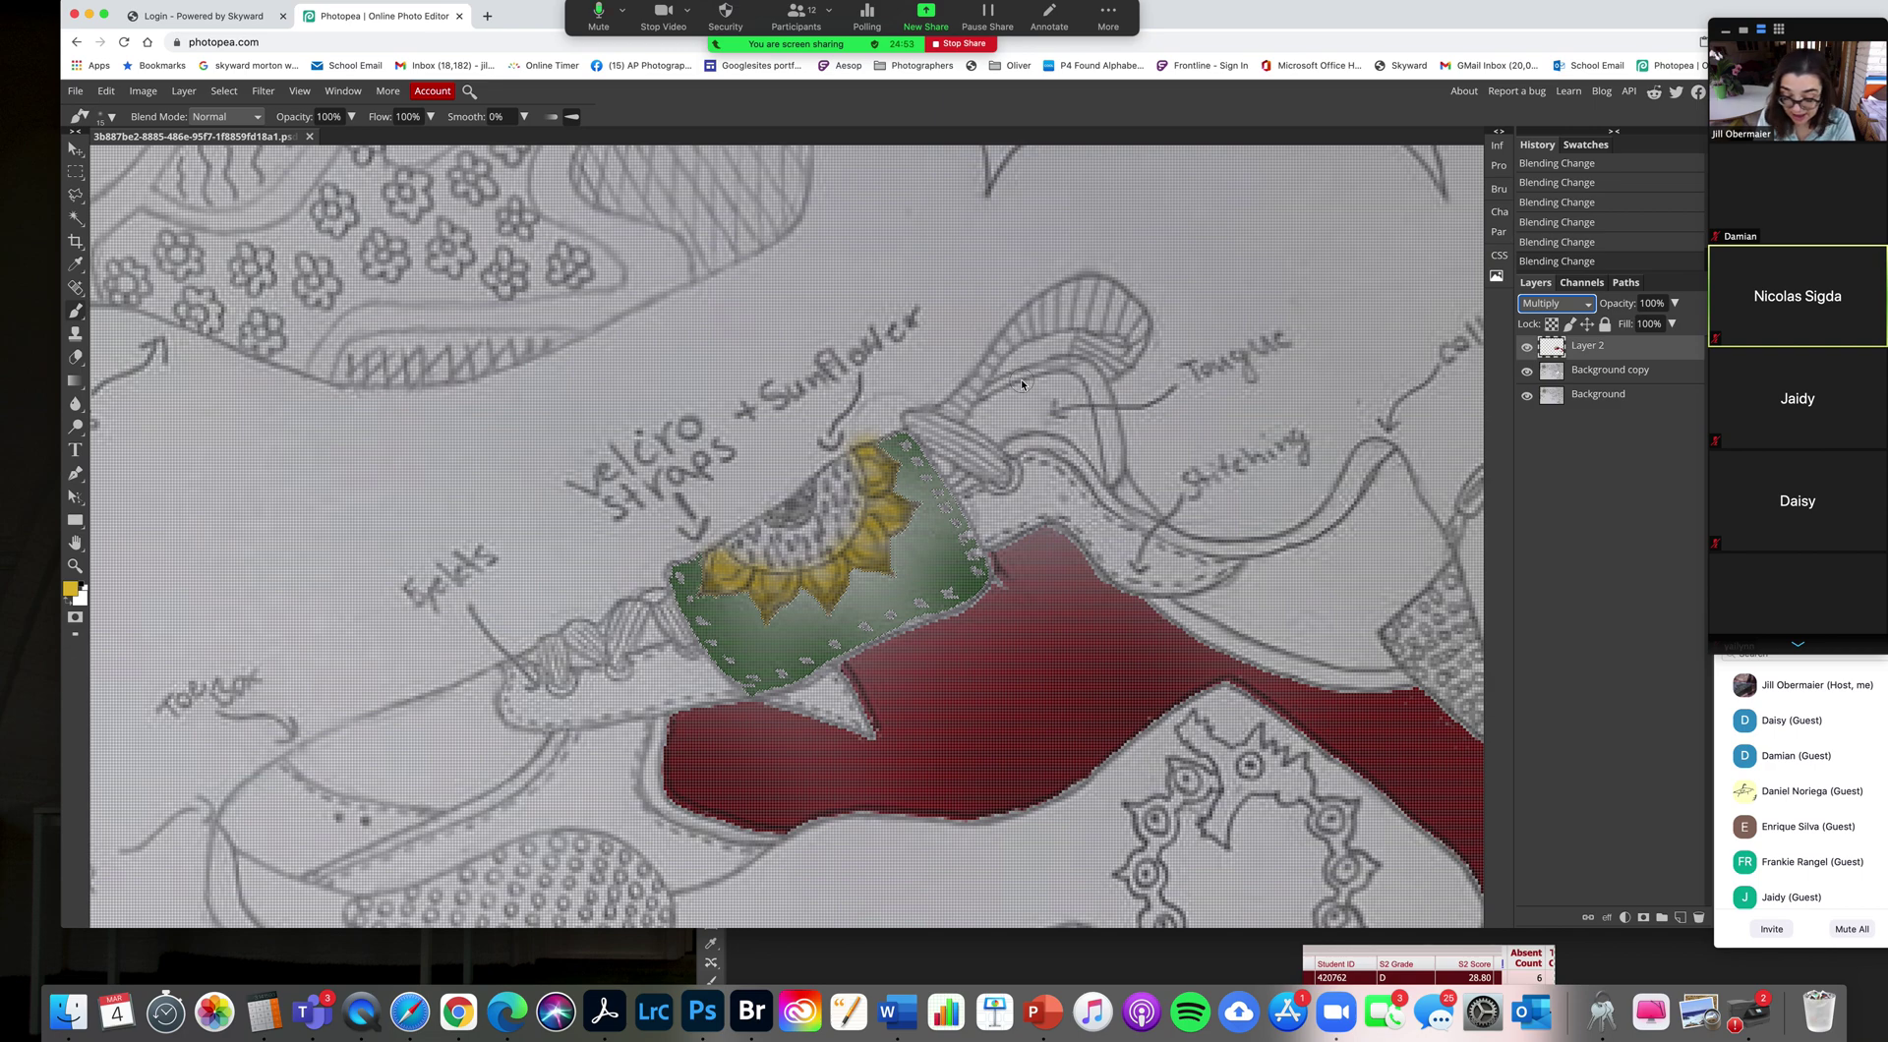
key("super+d")
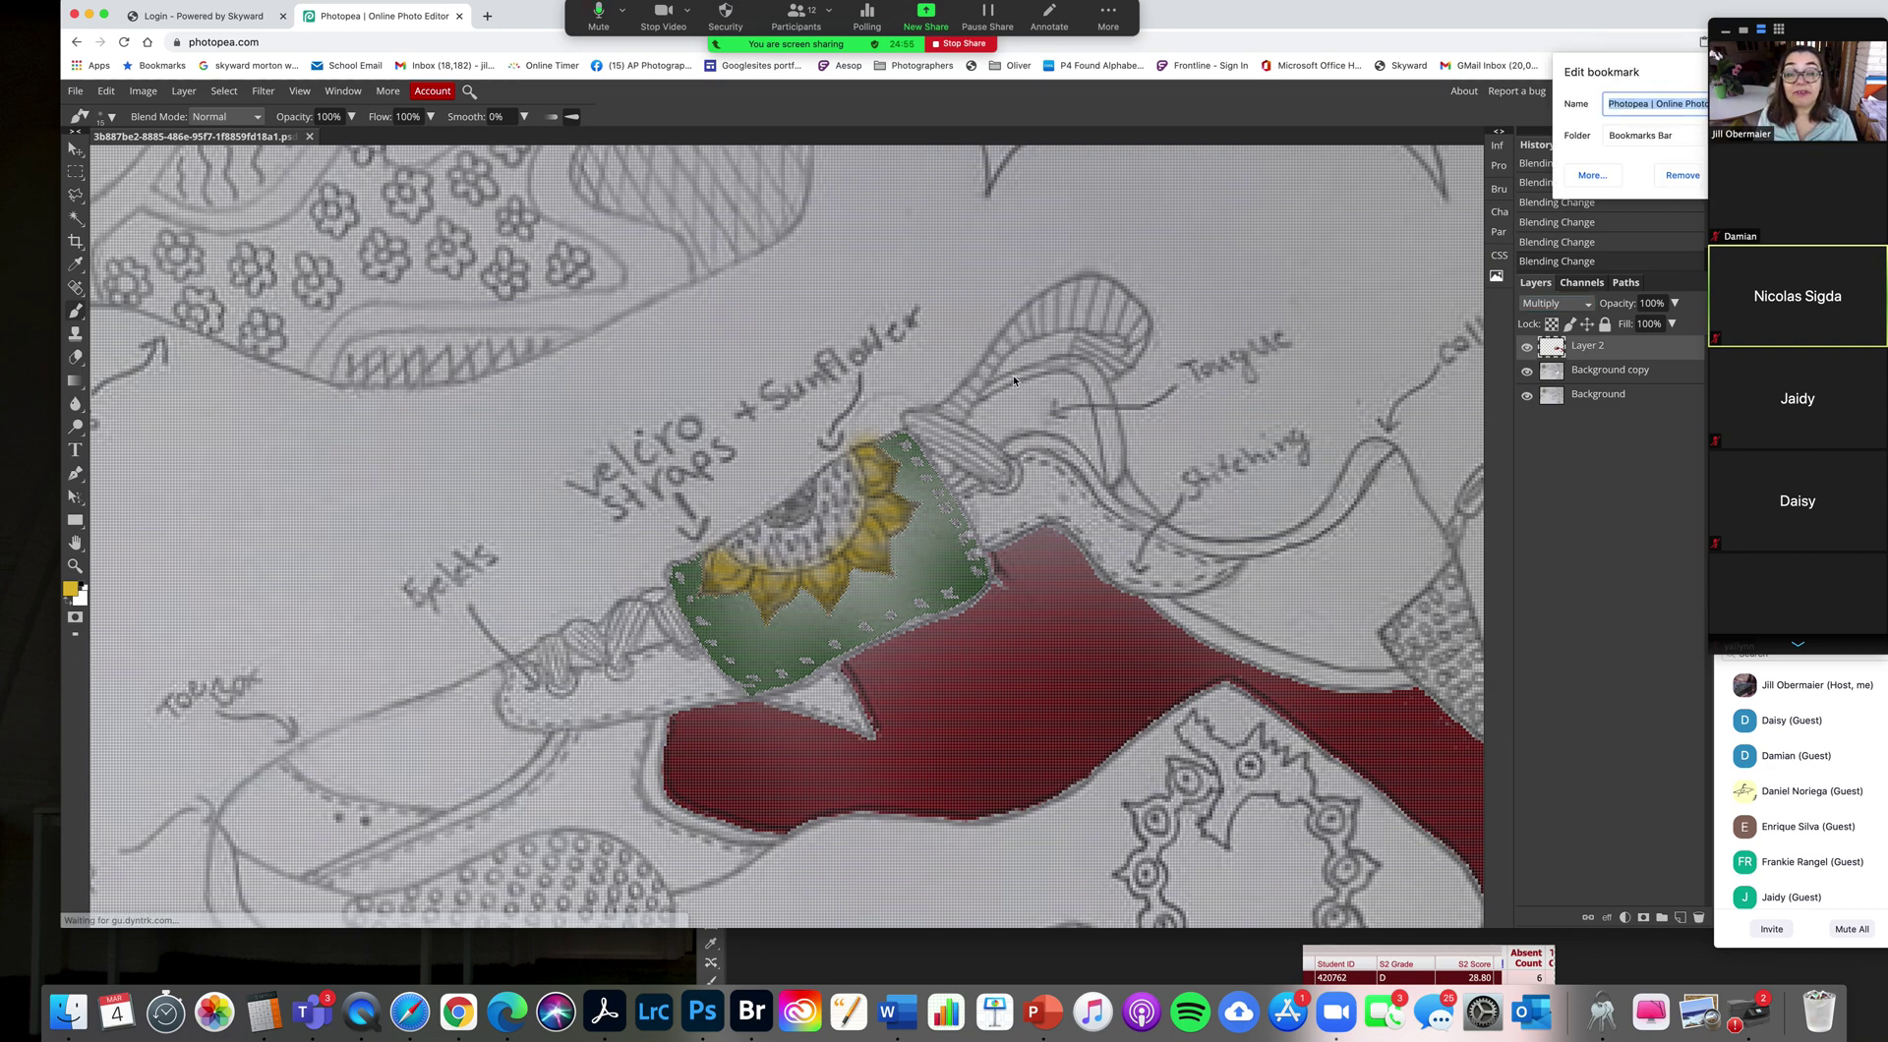
left_click(1223, 110)
key("super+d")
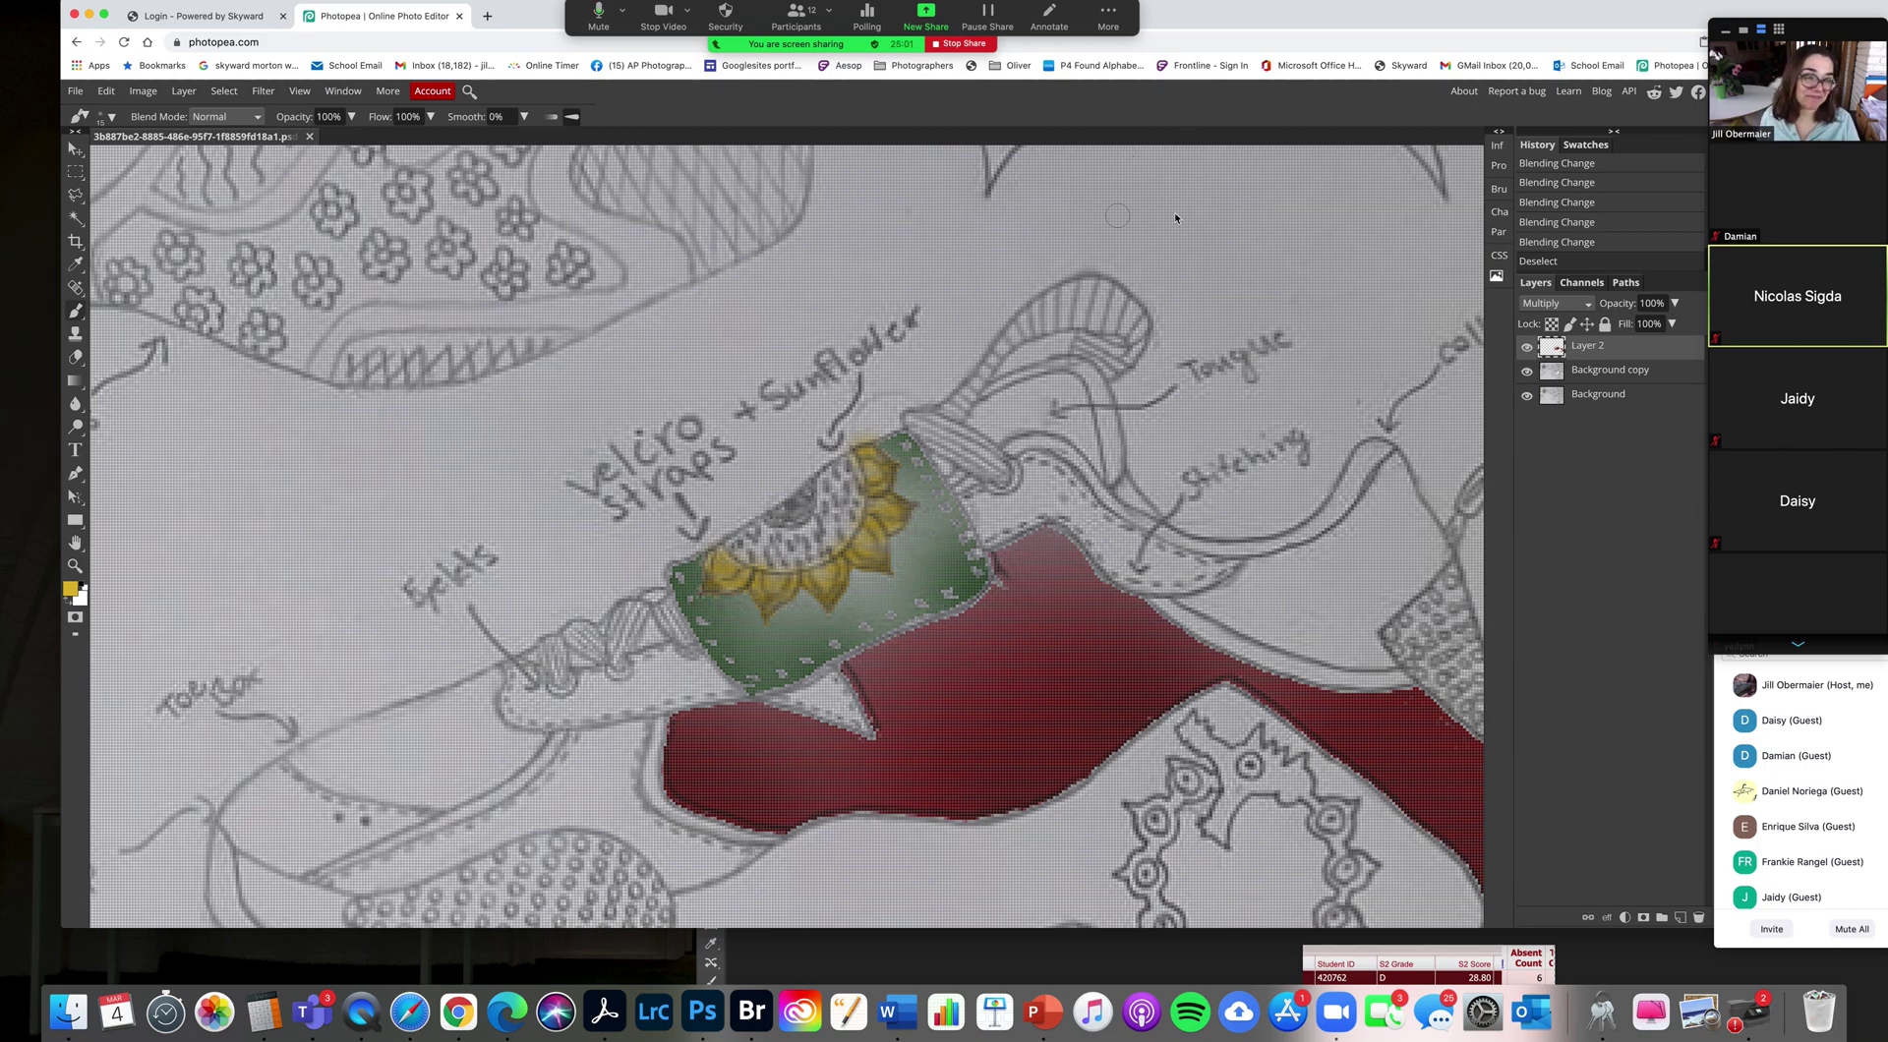
left_click_drag(1264, 17, 1210, 5)
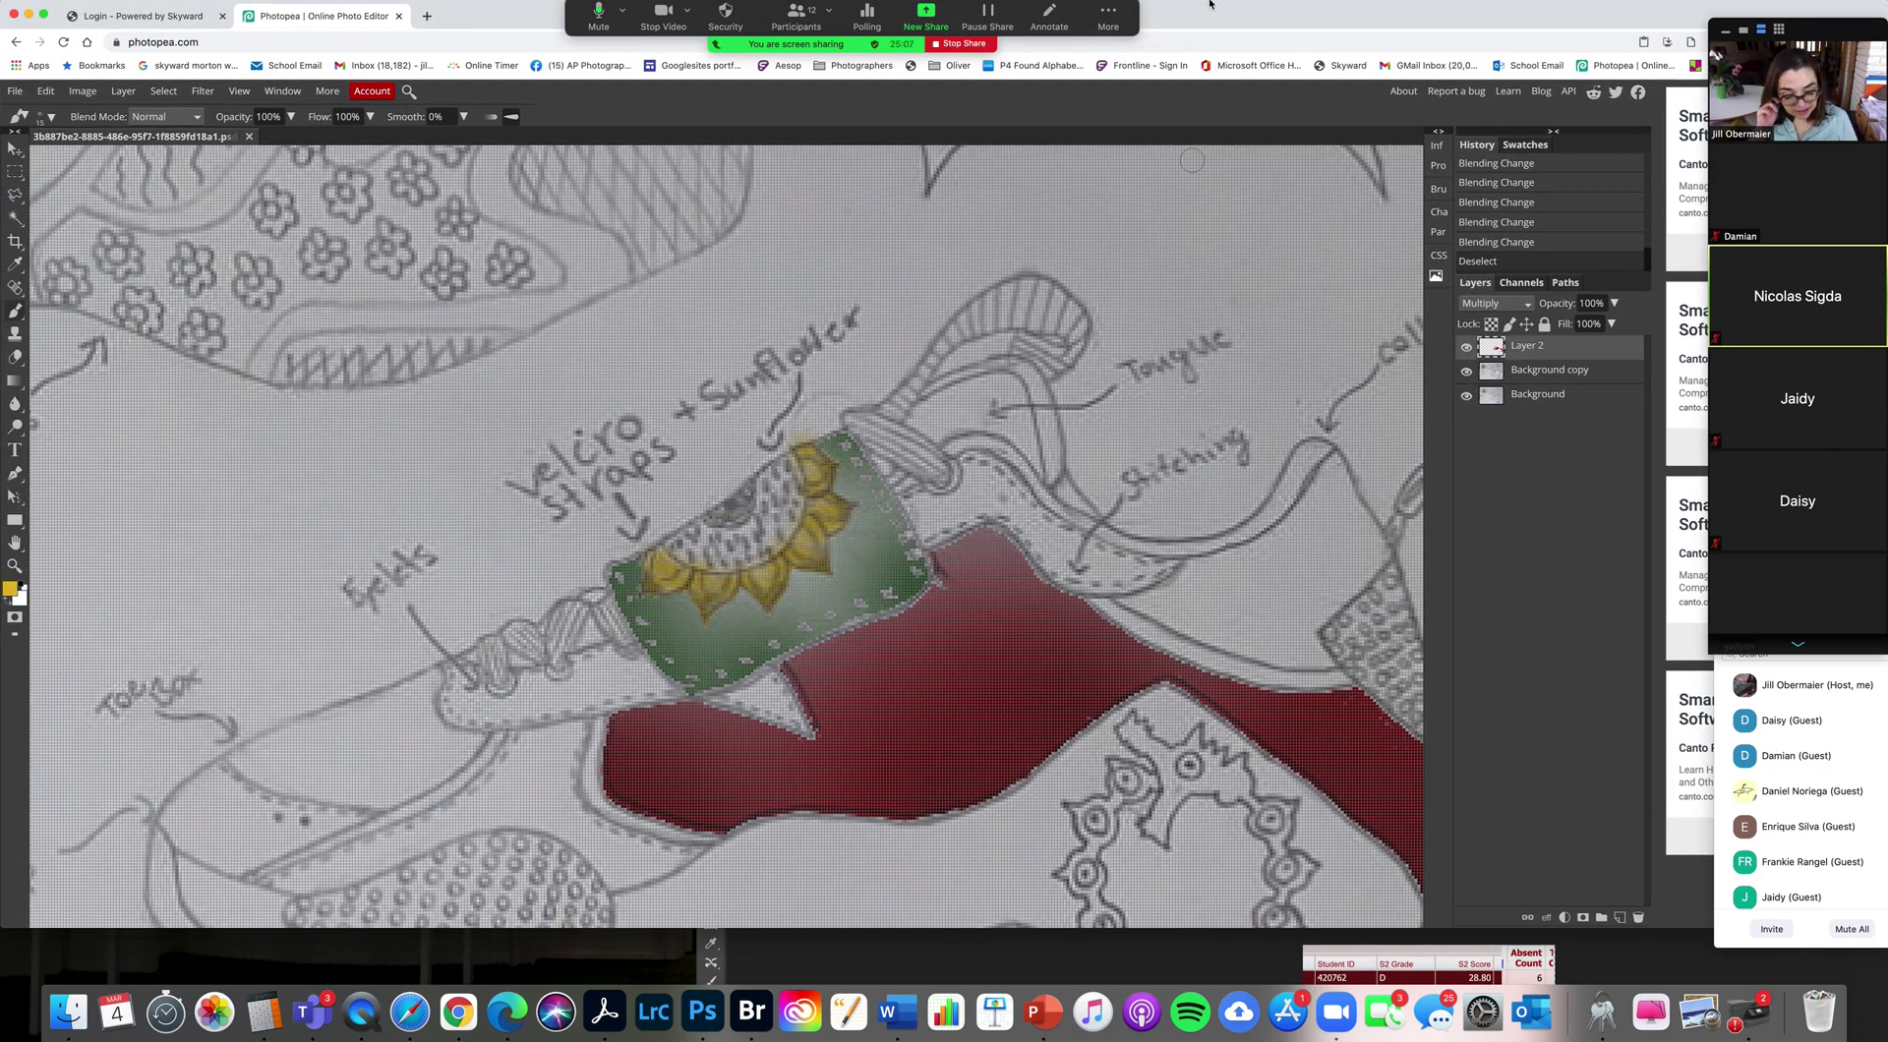
Step: Select the inside of the title's letter D on Background copy with the Magic Wand, and add a new layer above it
key("super+0")
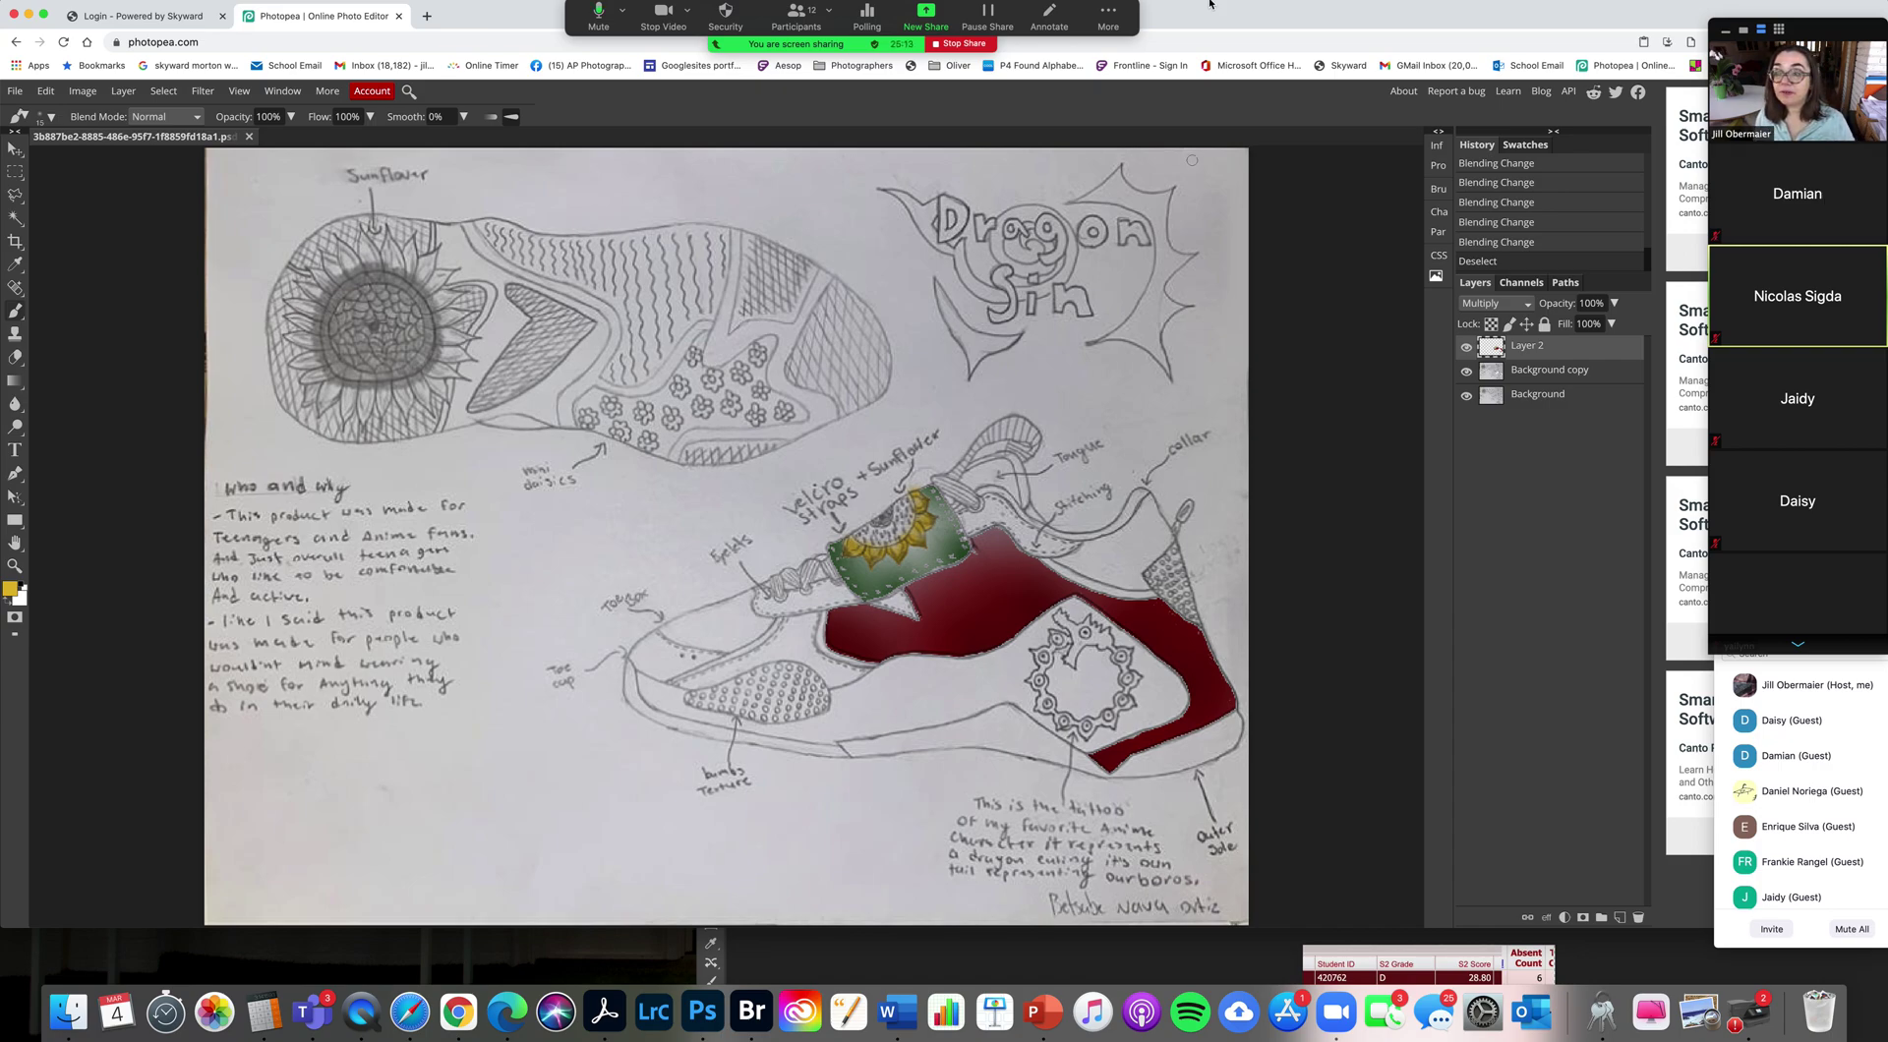
left_click(20, 221)
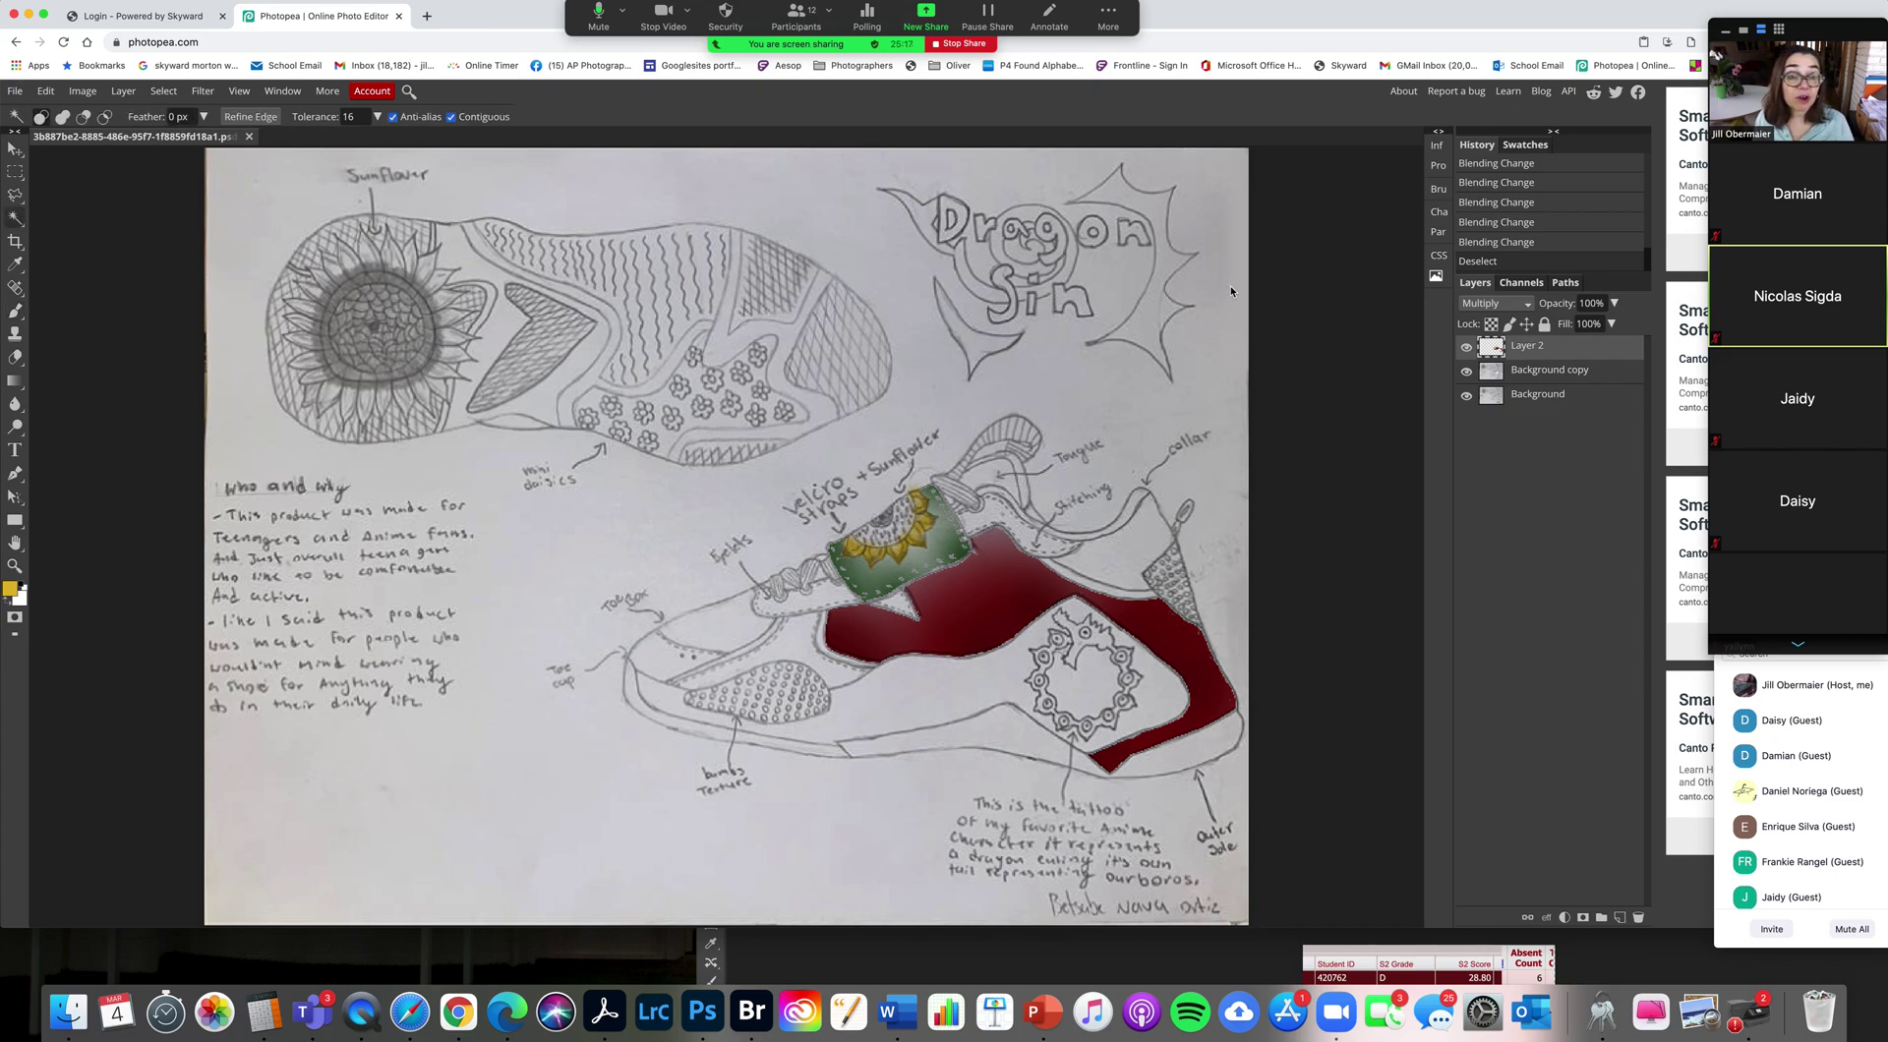
left_click(1582, 371)
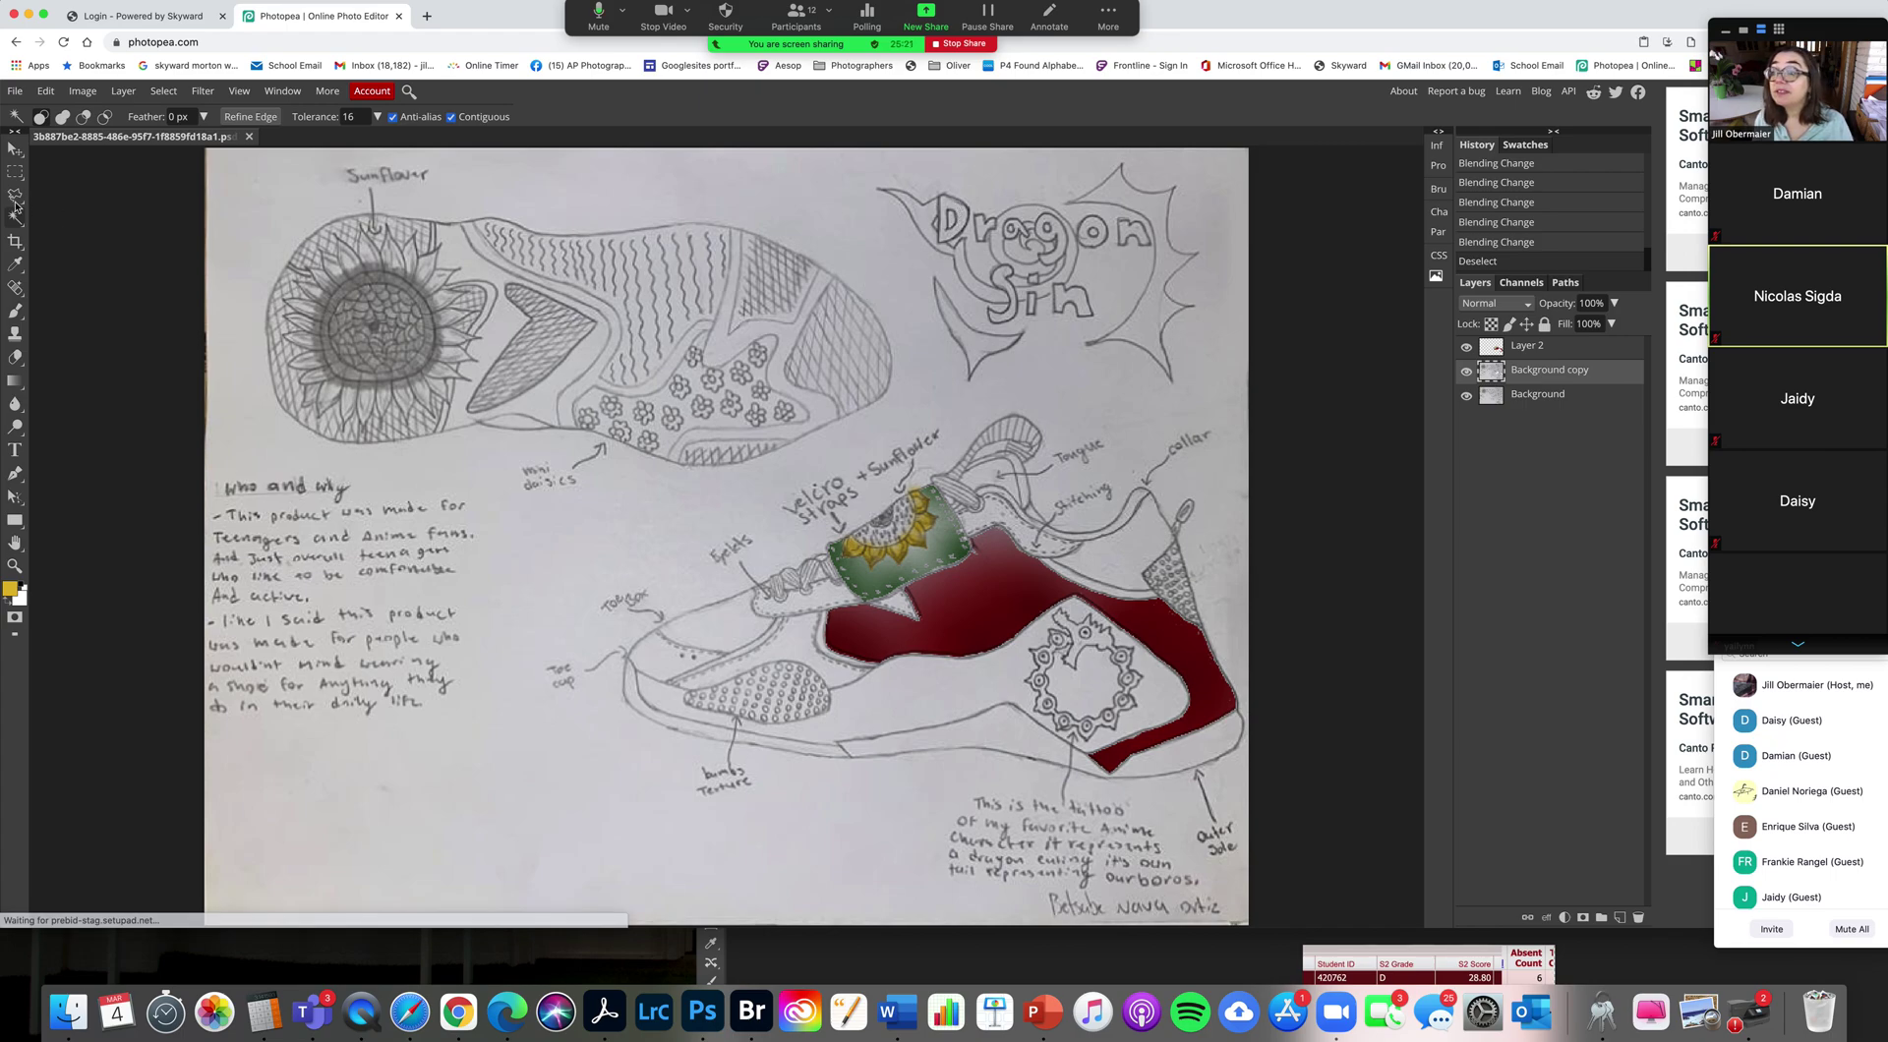
left_click(948, 209)
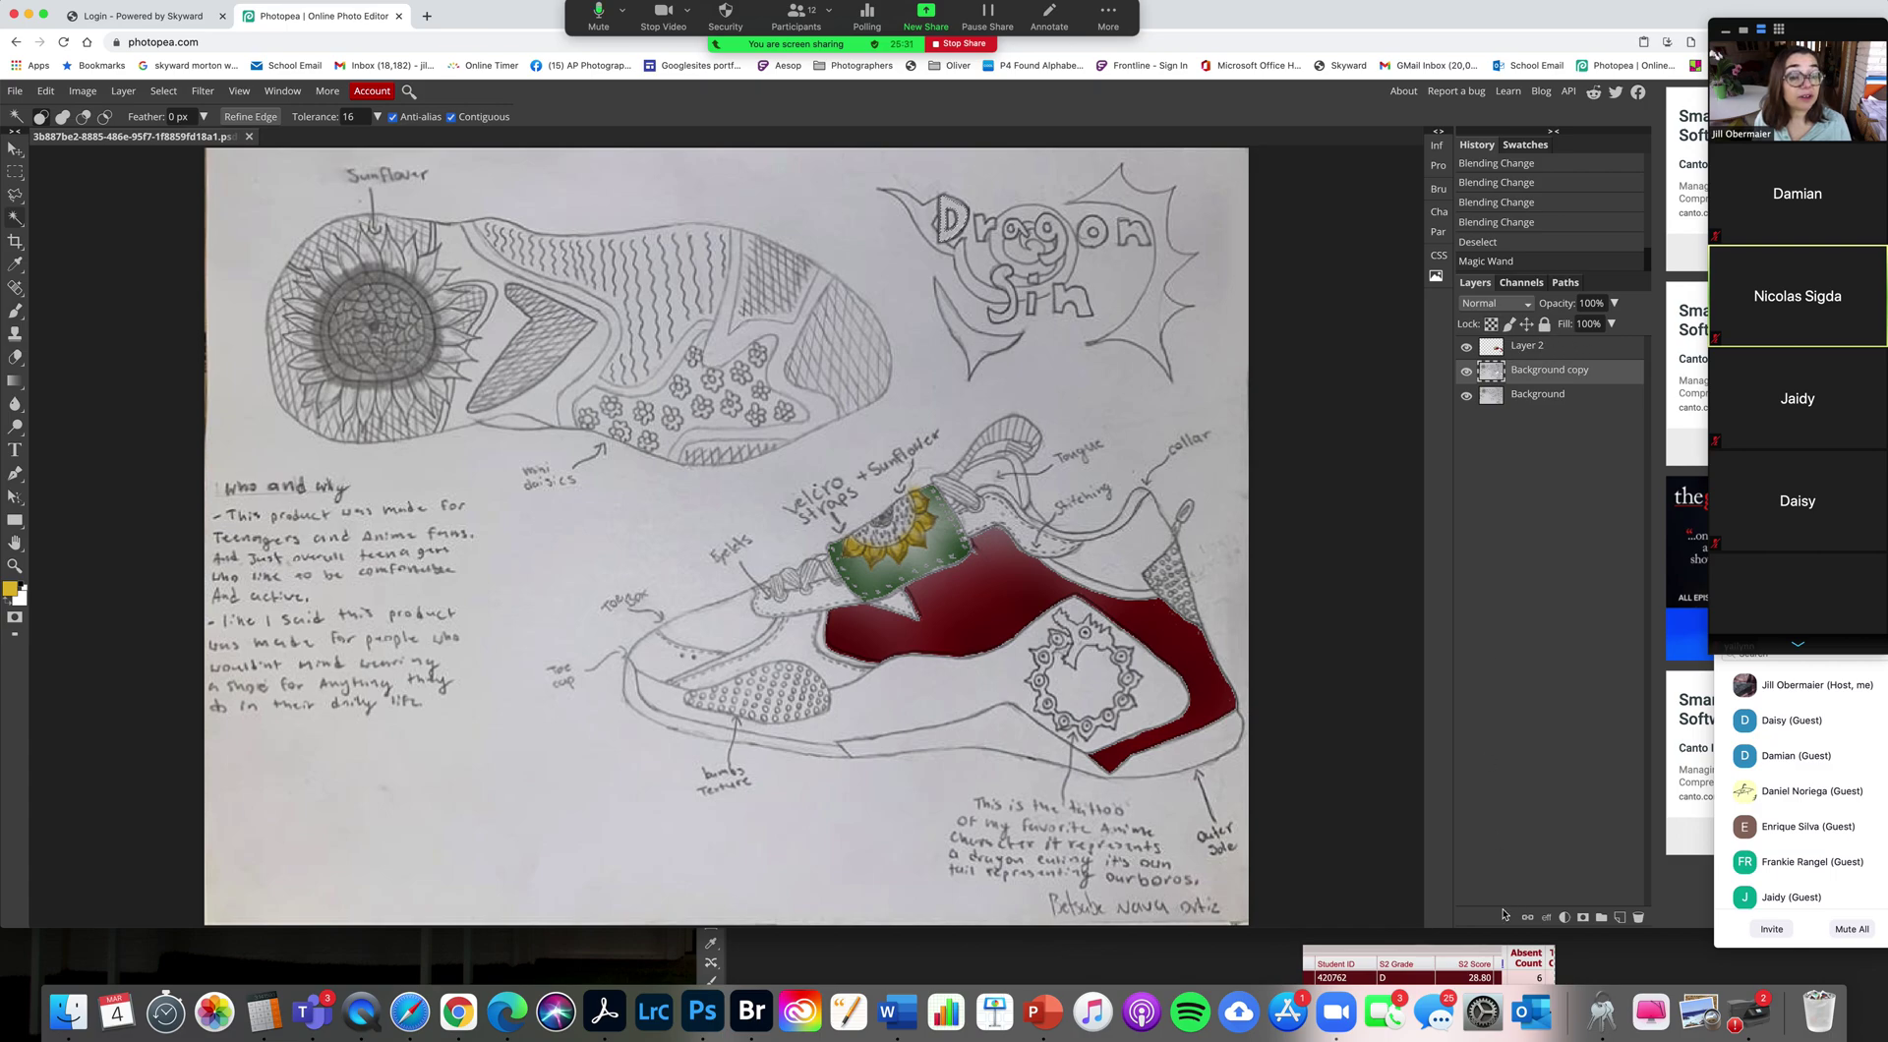
left_click(1619, 917)
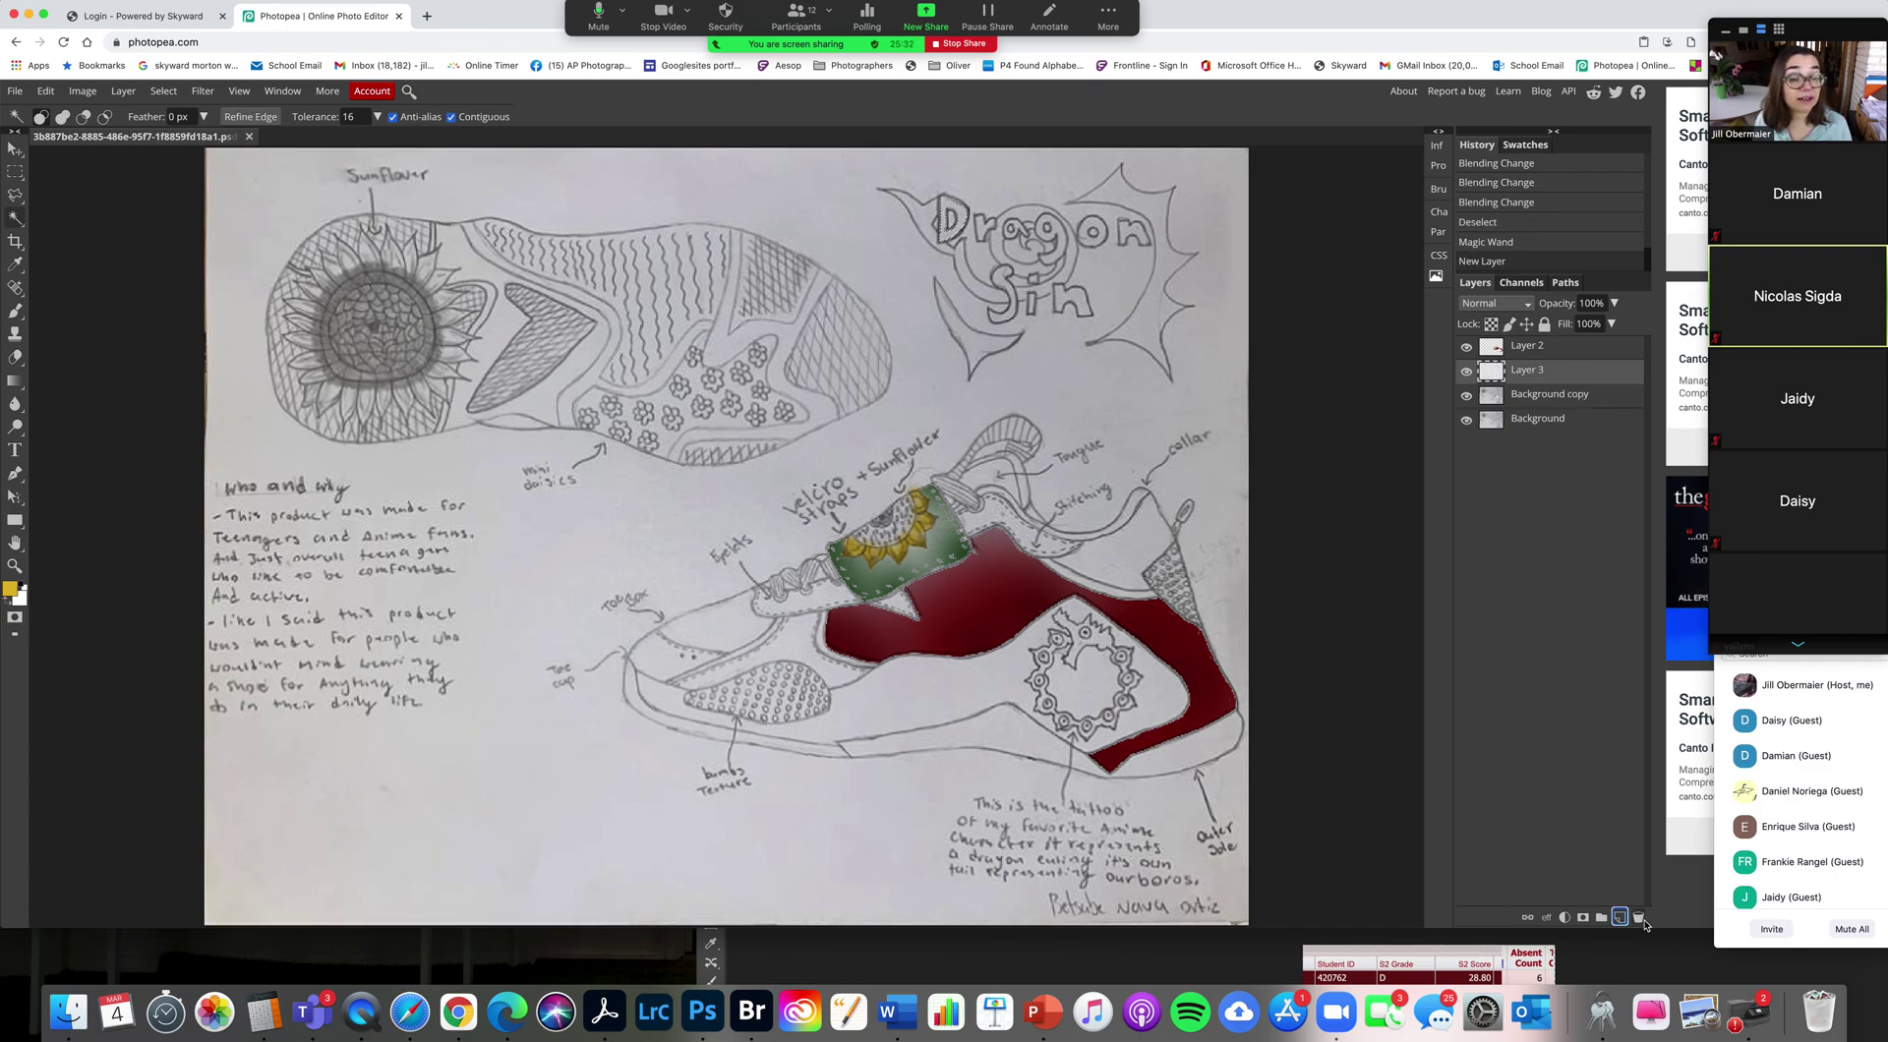
Step: Set the foreground colour to dark blue, hex 173680
left_click(12, 588)
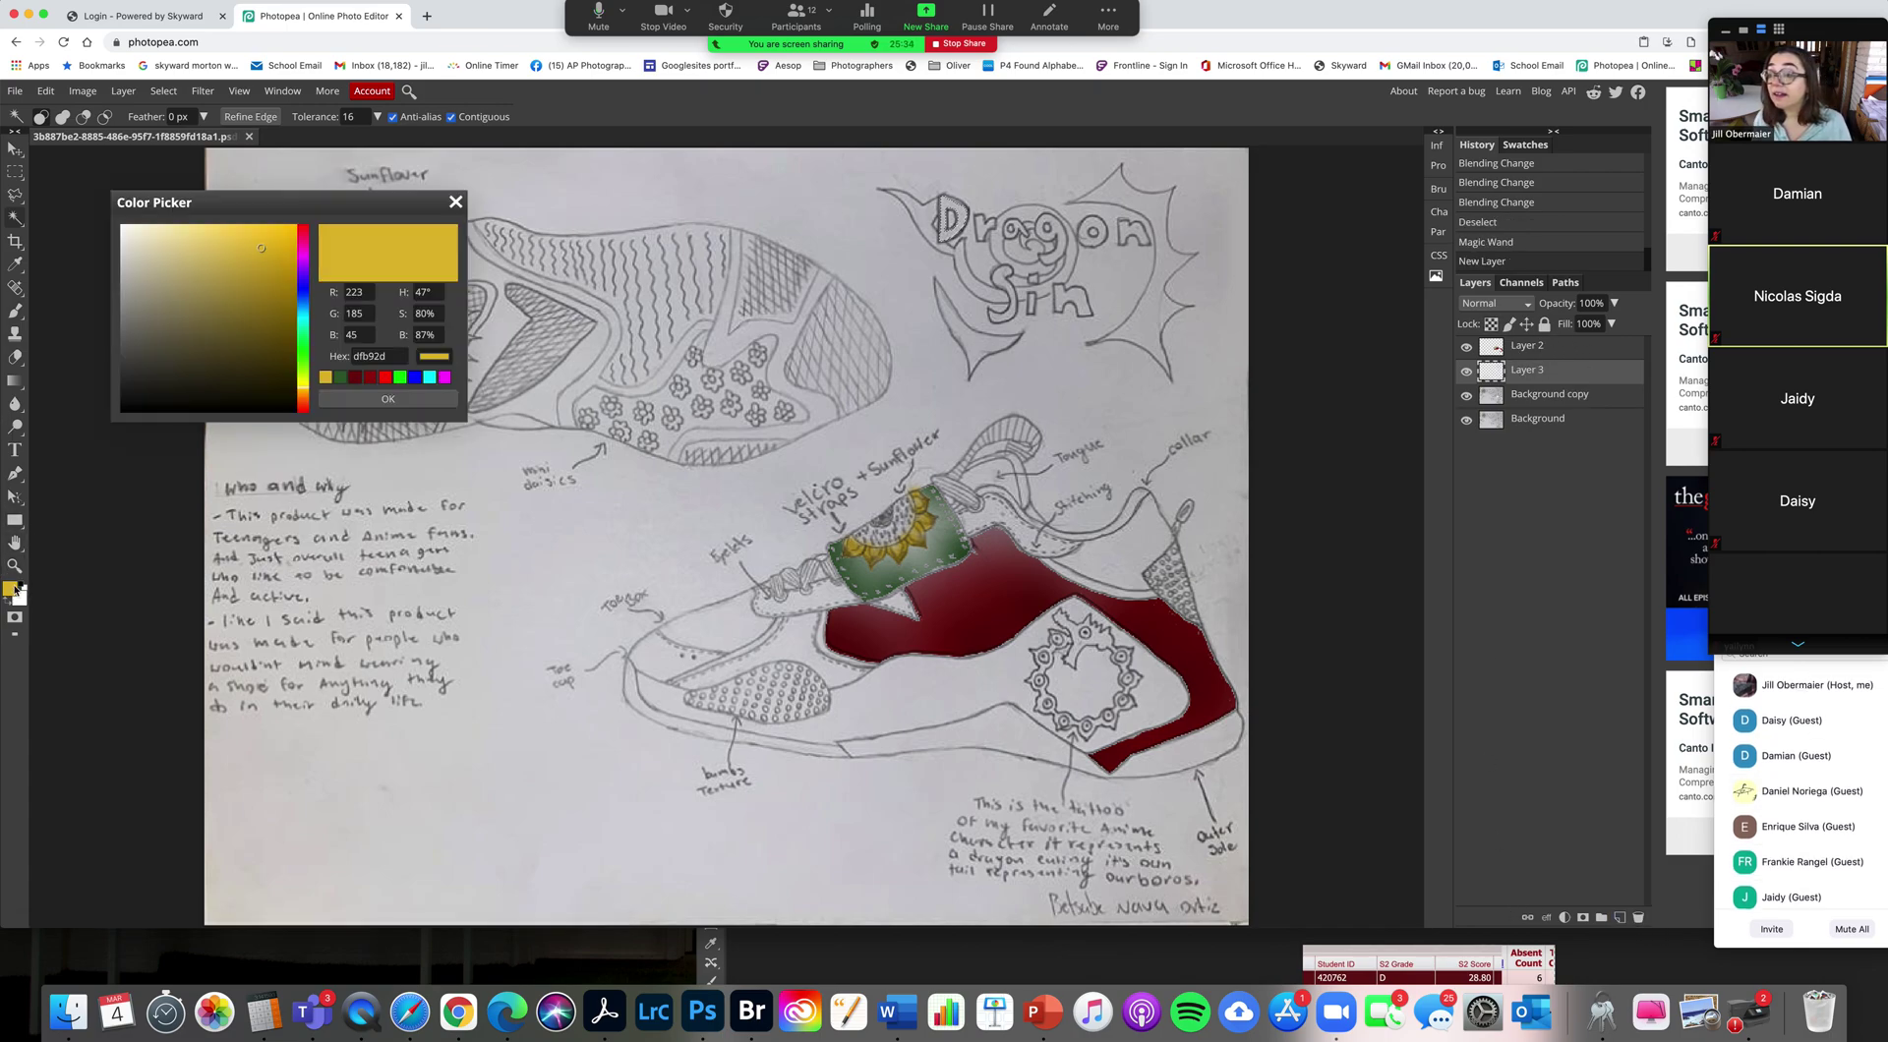
left_click(305, 296)
left_click(264, 318)
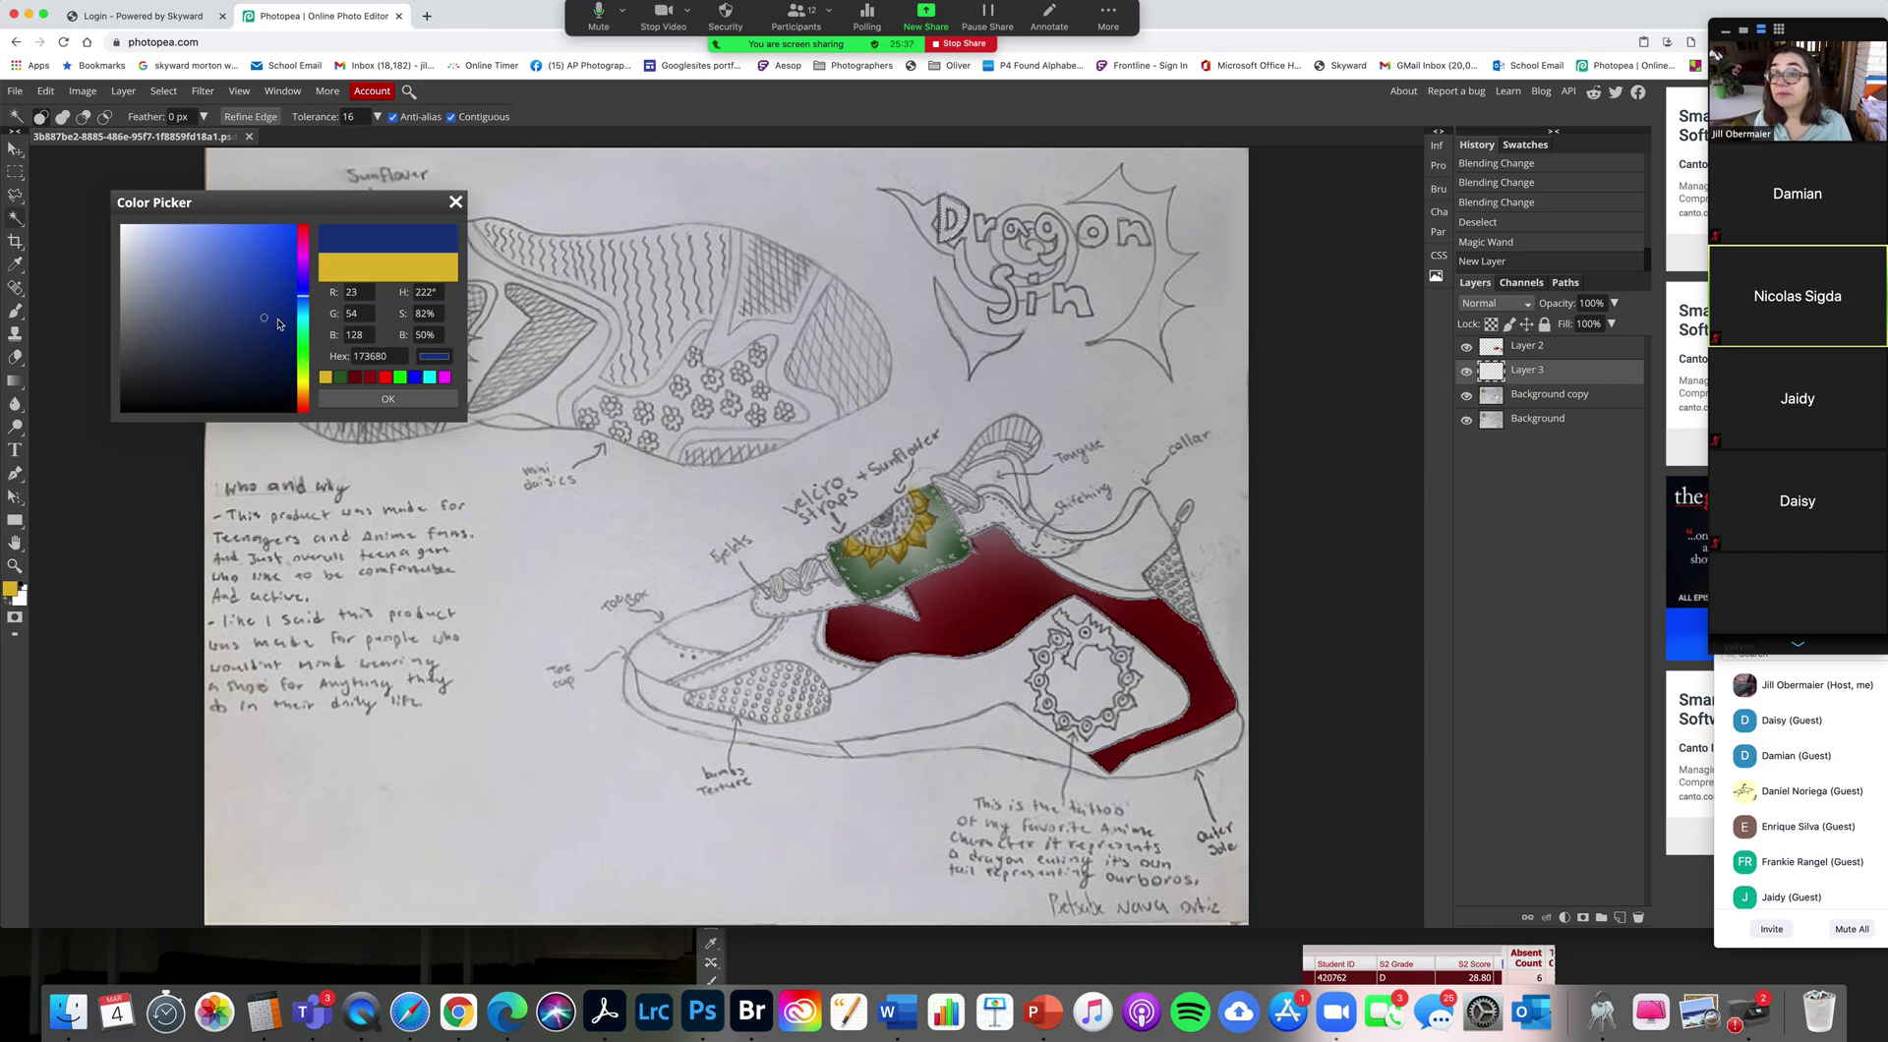
left_click(388, 398)
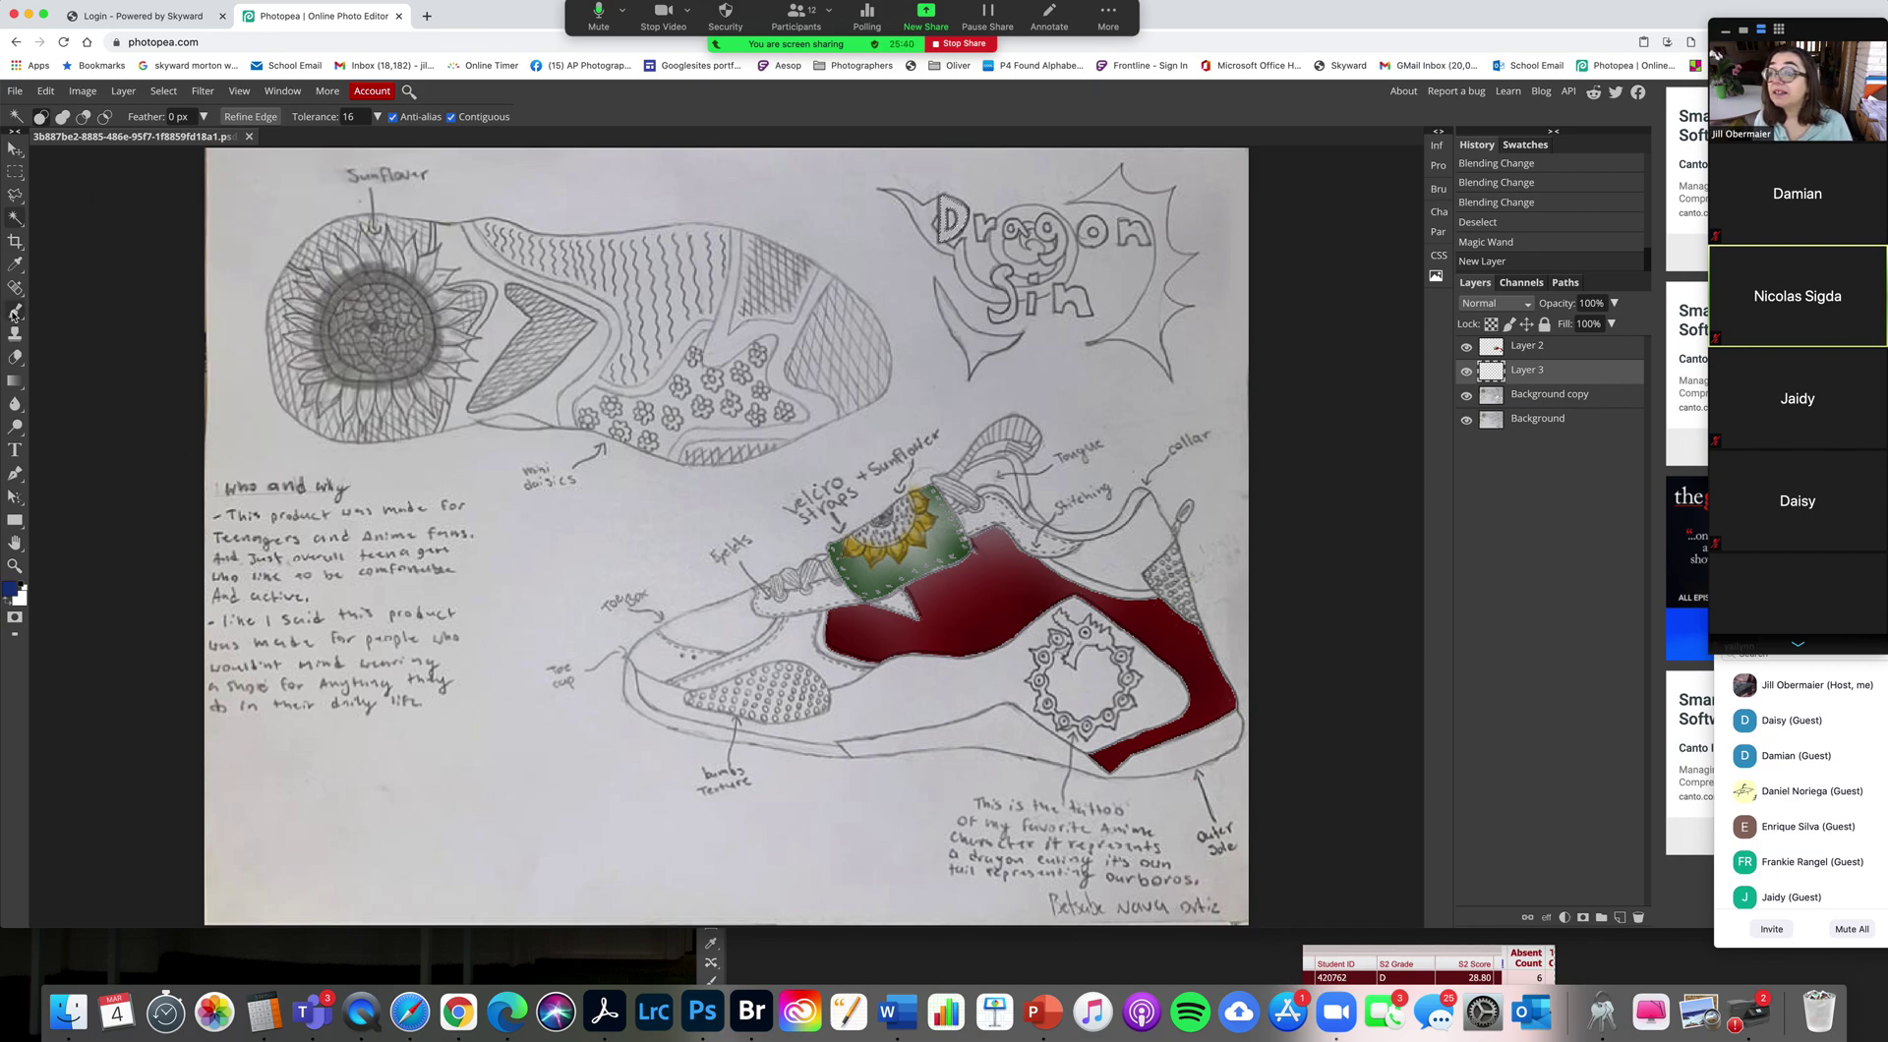
Step: Set up the linear gradient to run from blue (hex 1e4bb4) at the start to a darker navy blue at the end
left_click(17, 385)
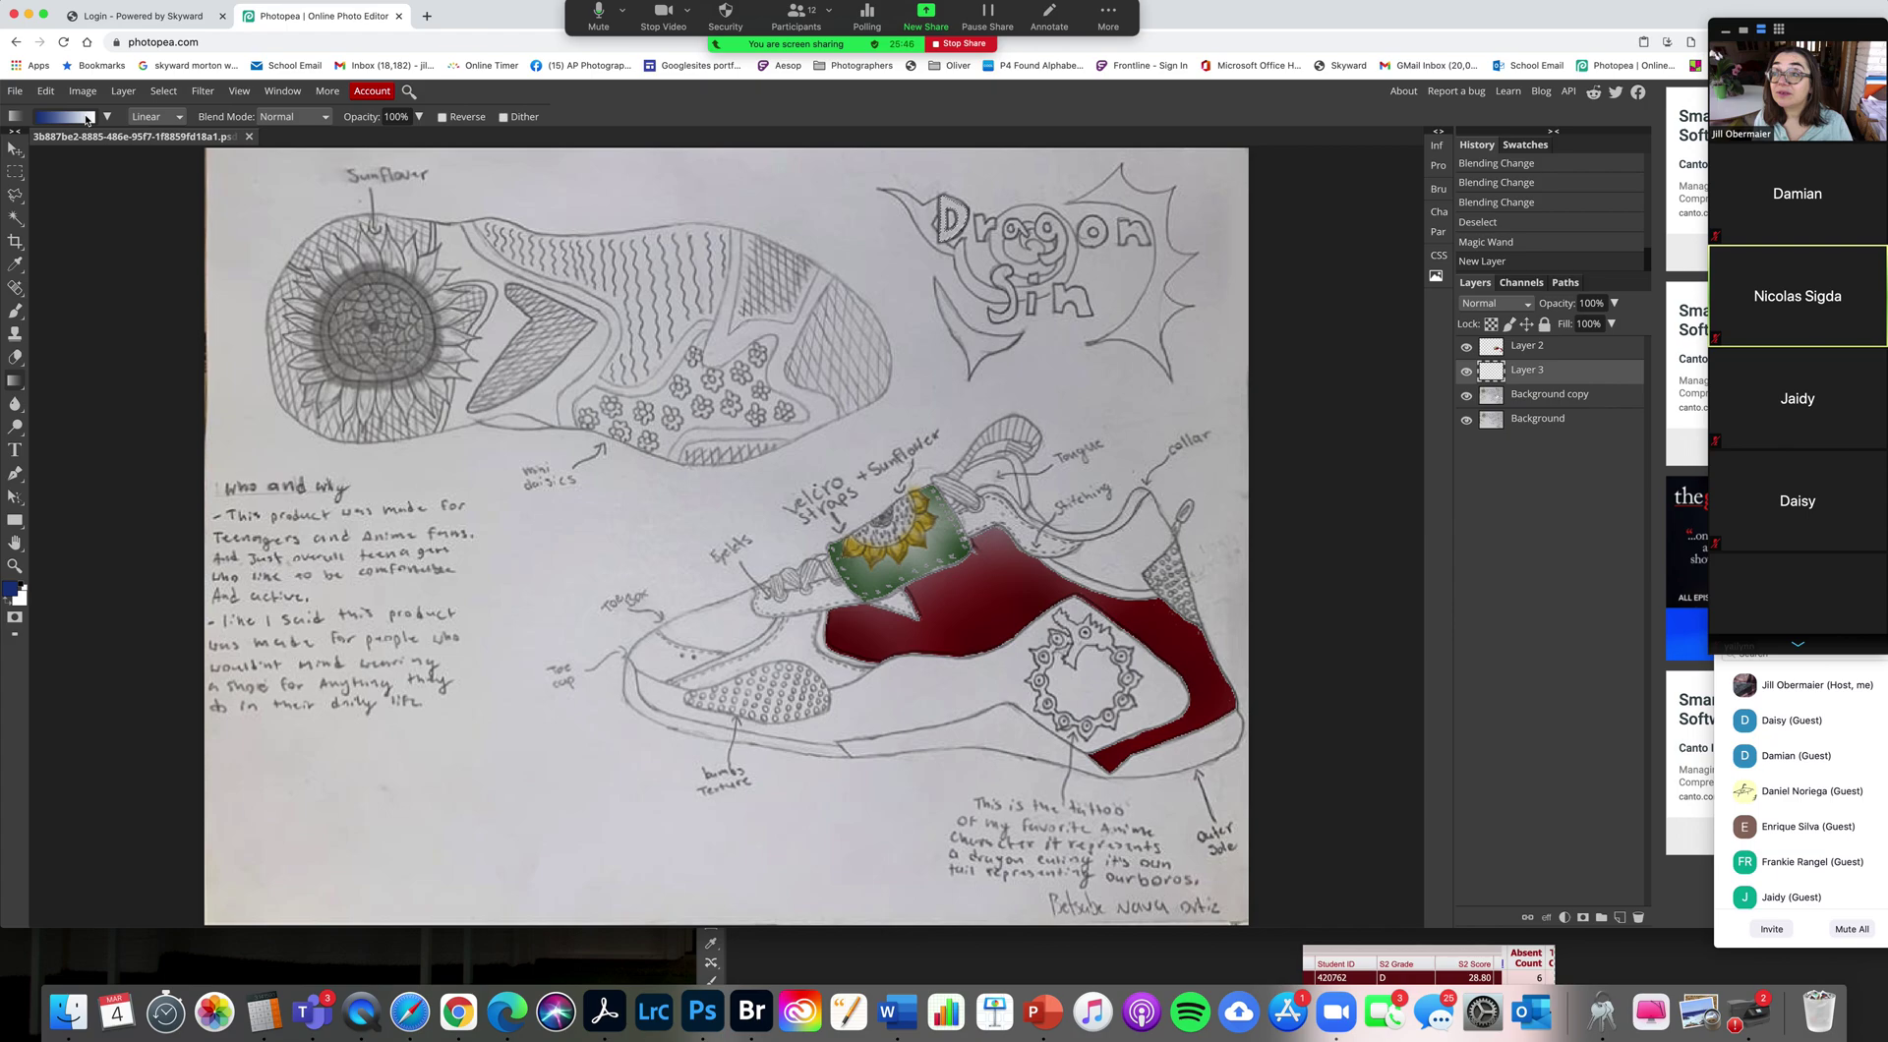
left_click(87, 118)
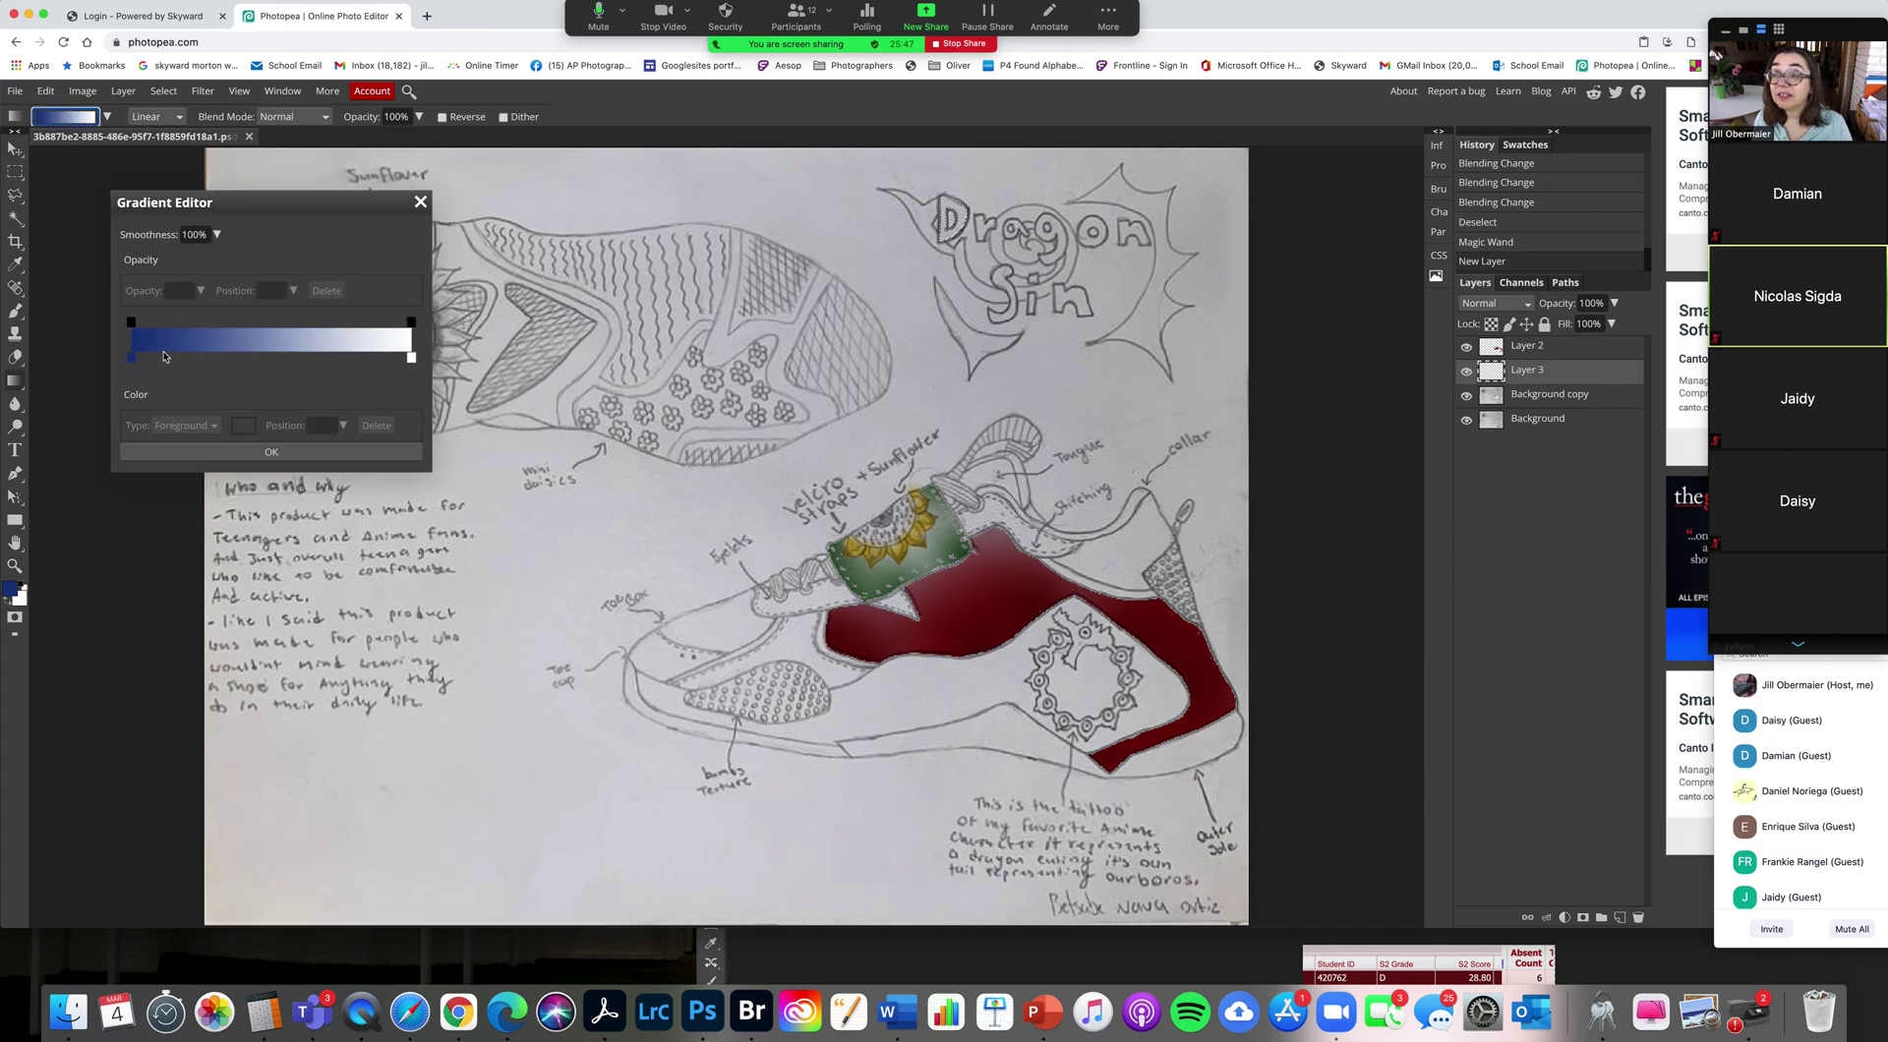
double_click(411, 358)
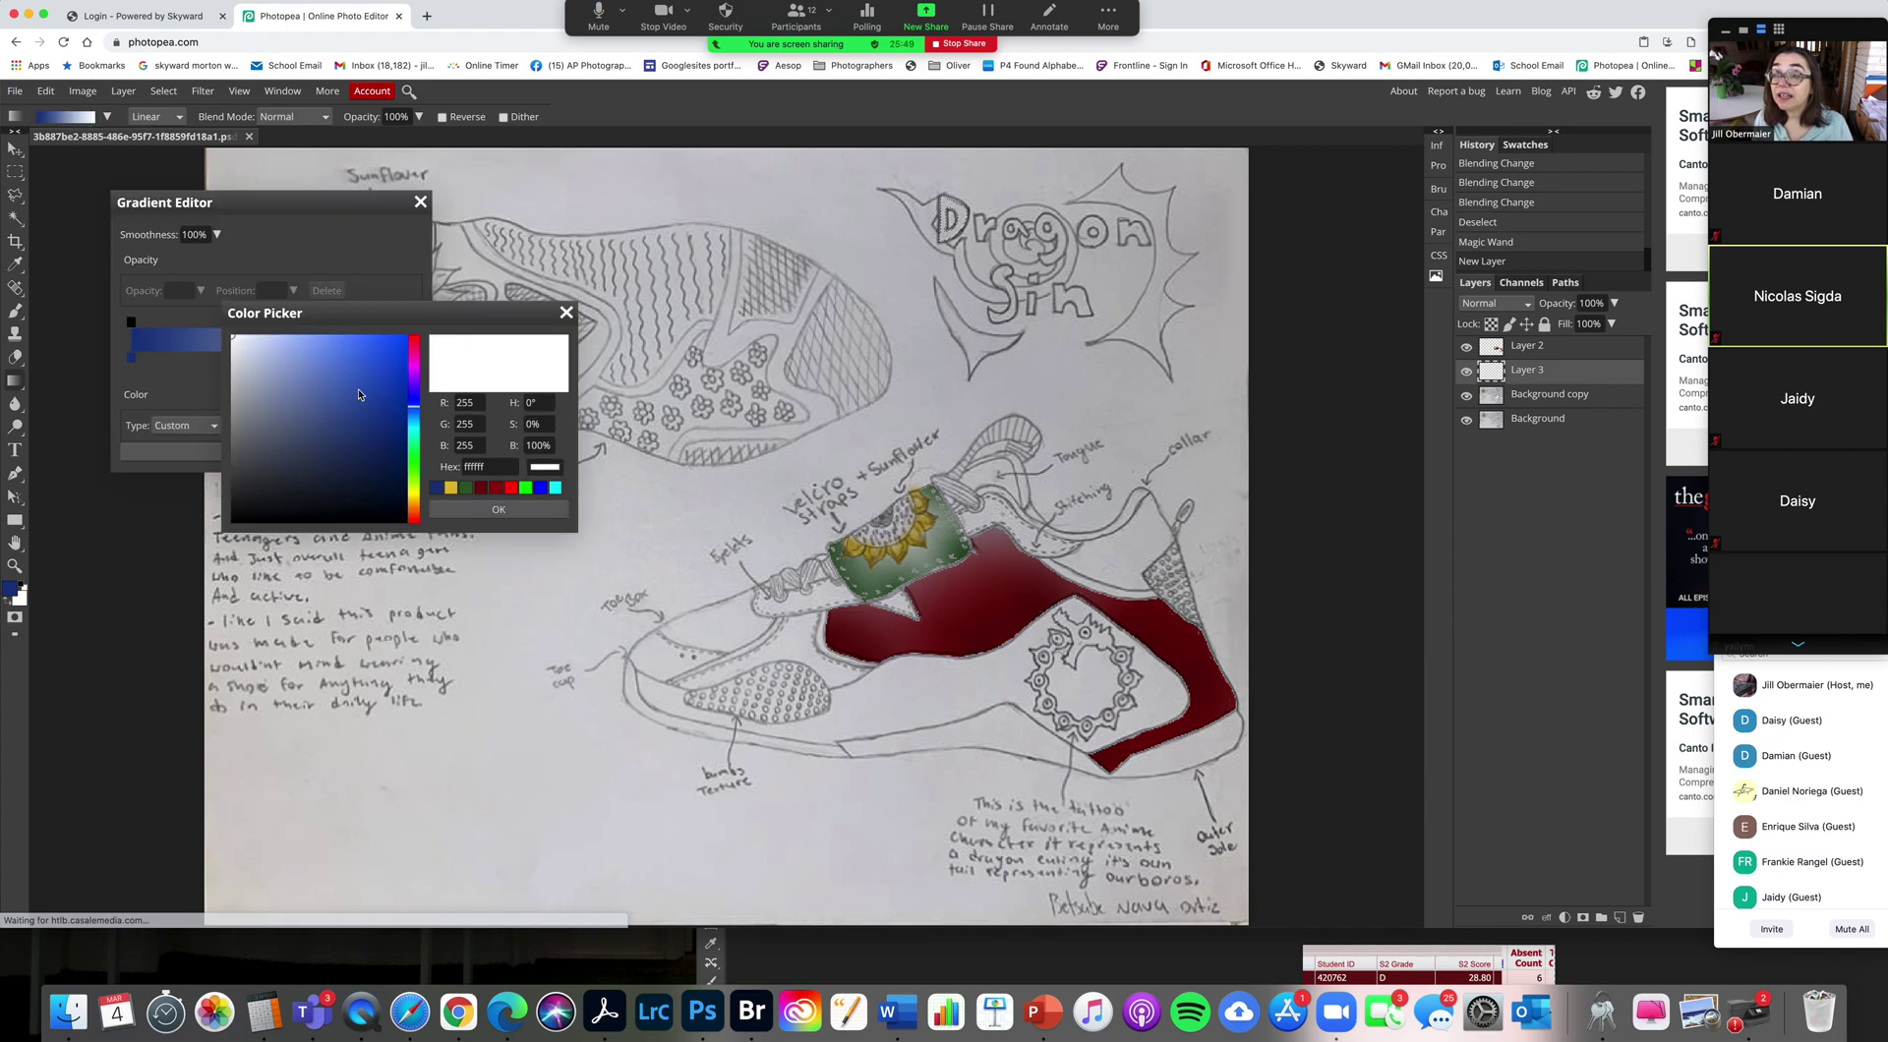
left_click(387, 469)
left_click(498, 509)
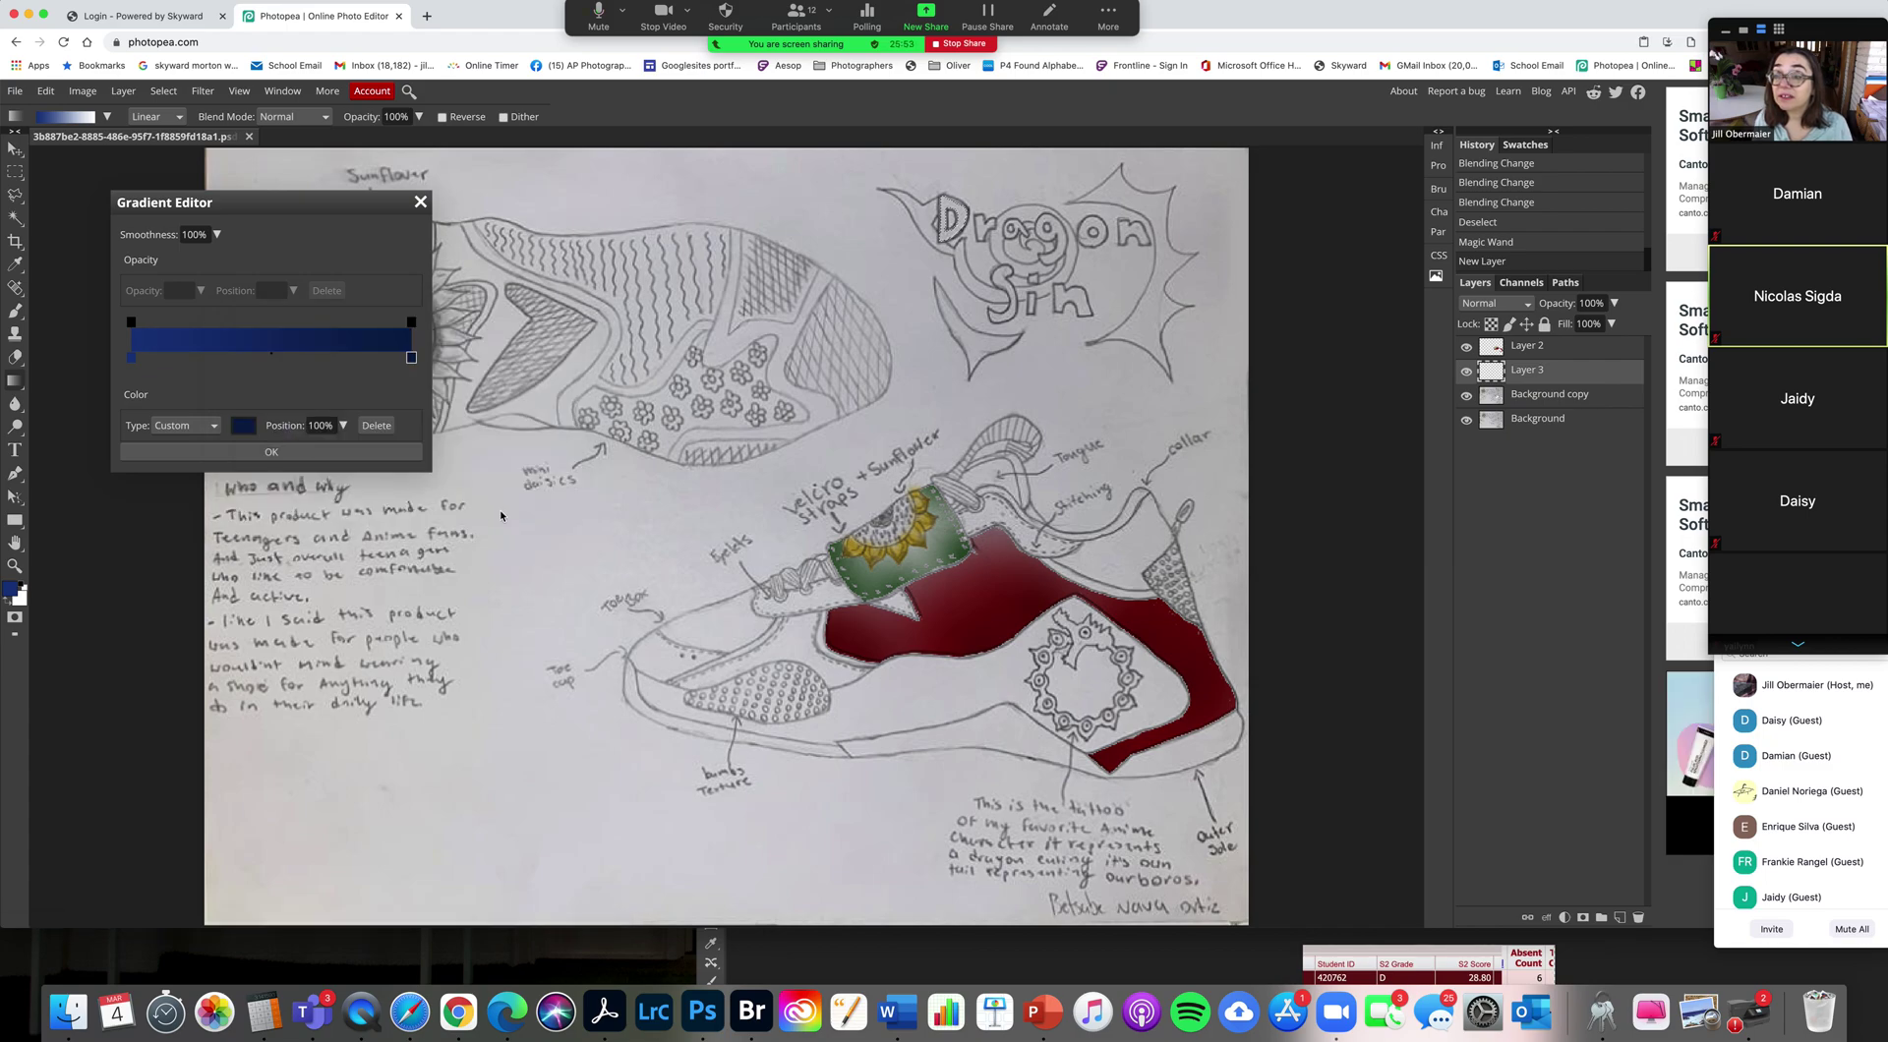
double_click(130, 359)
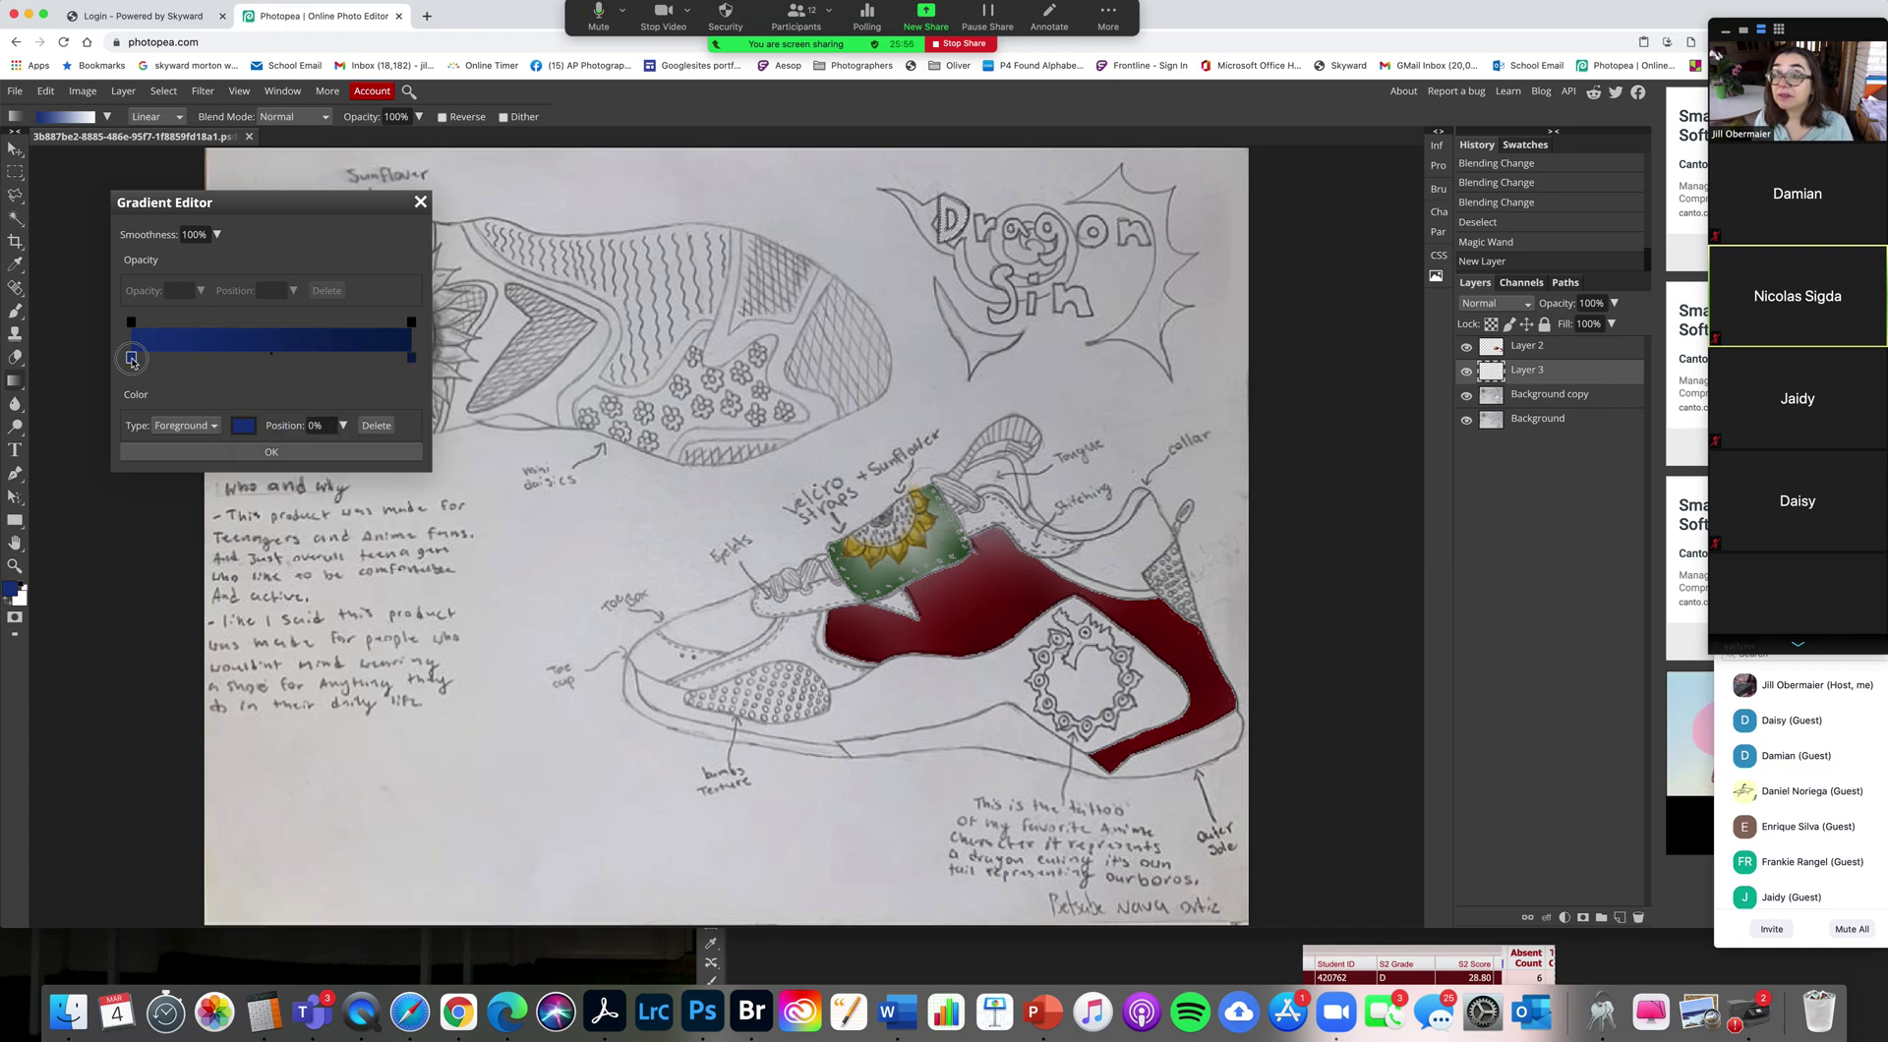
left_click(377, 407)
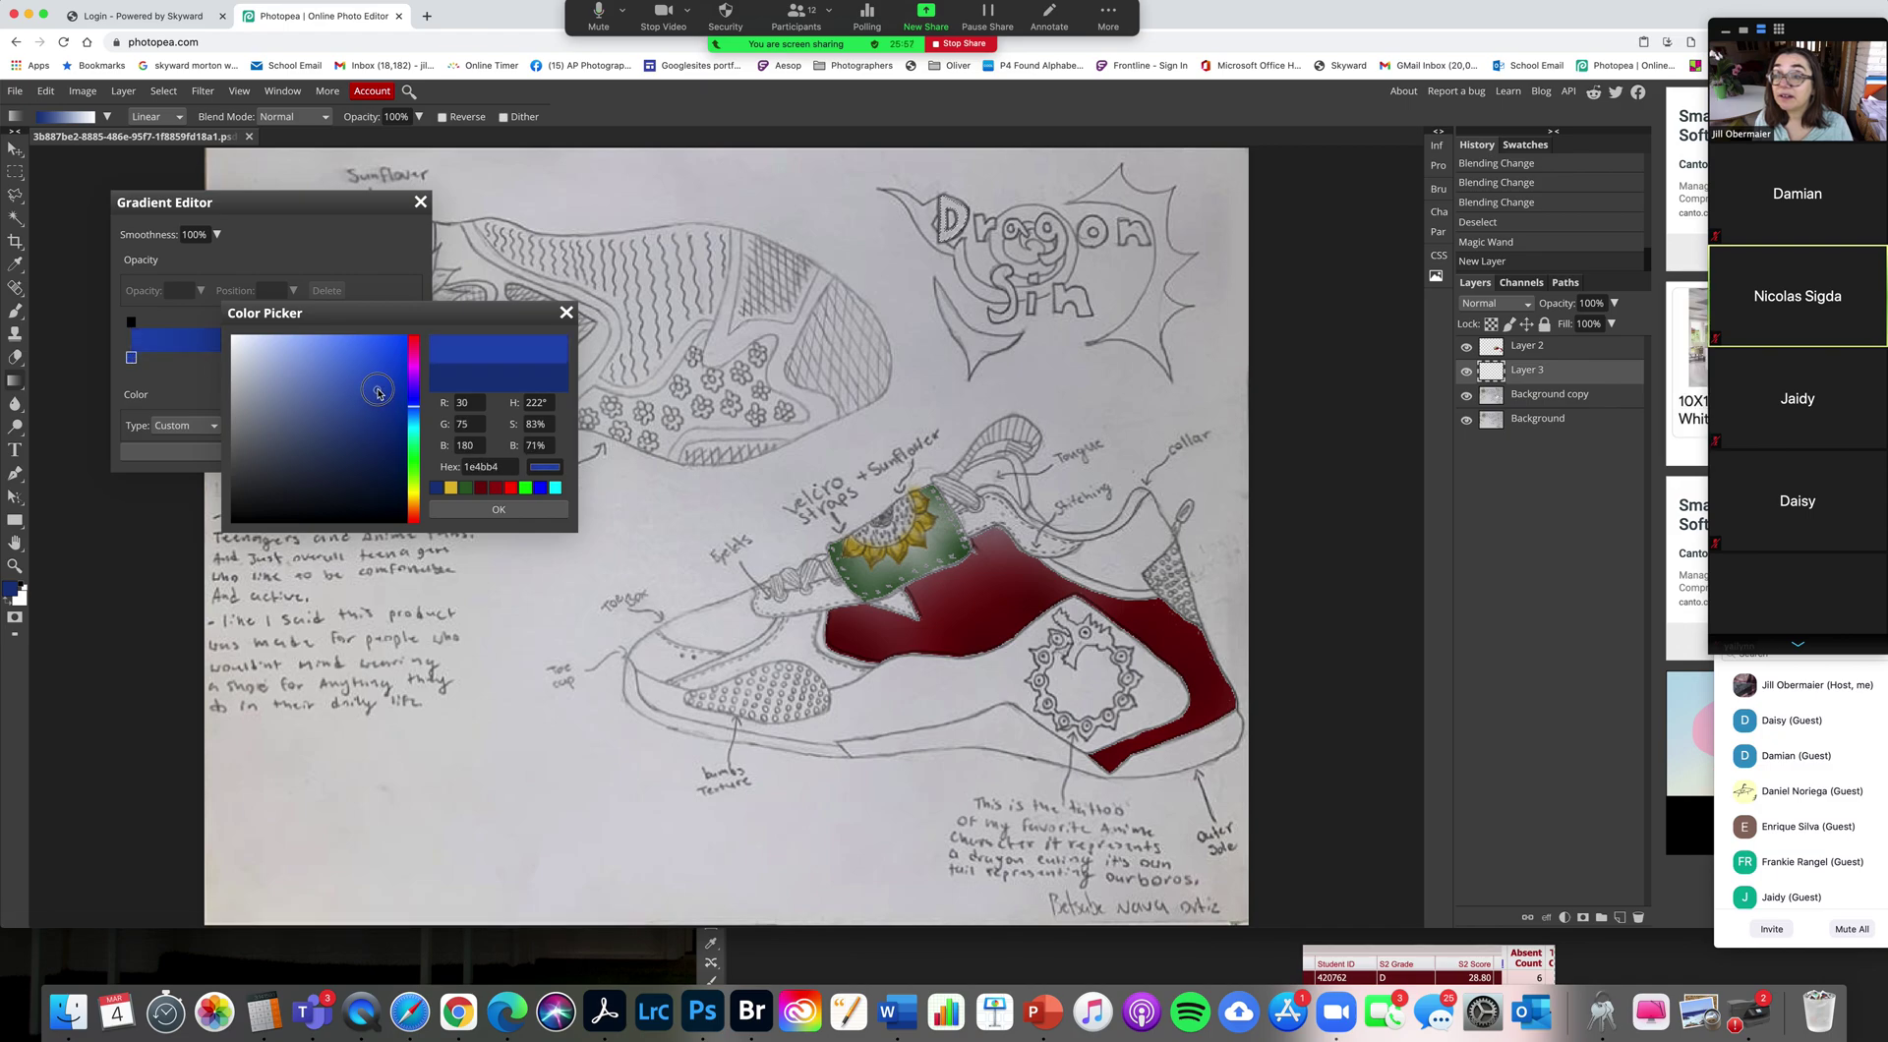
left_click(557, 509)
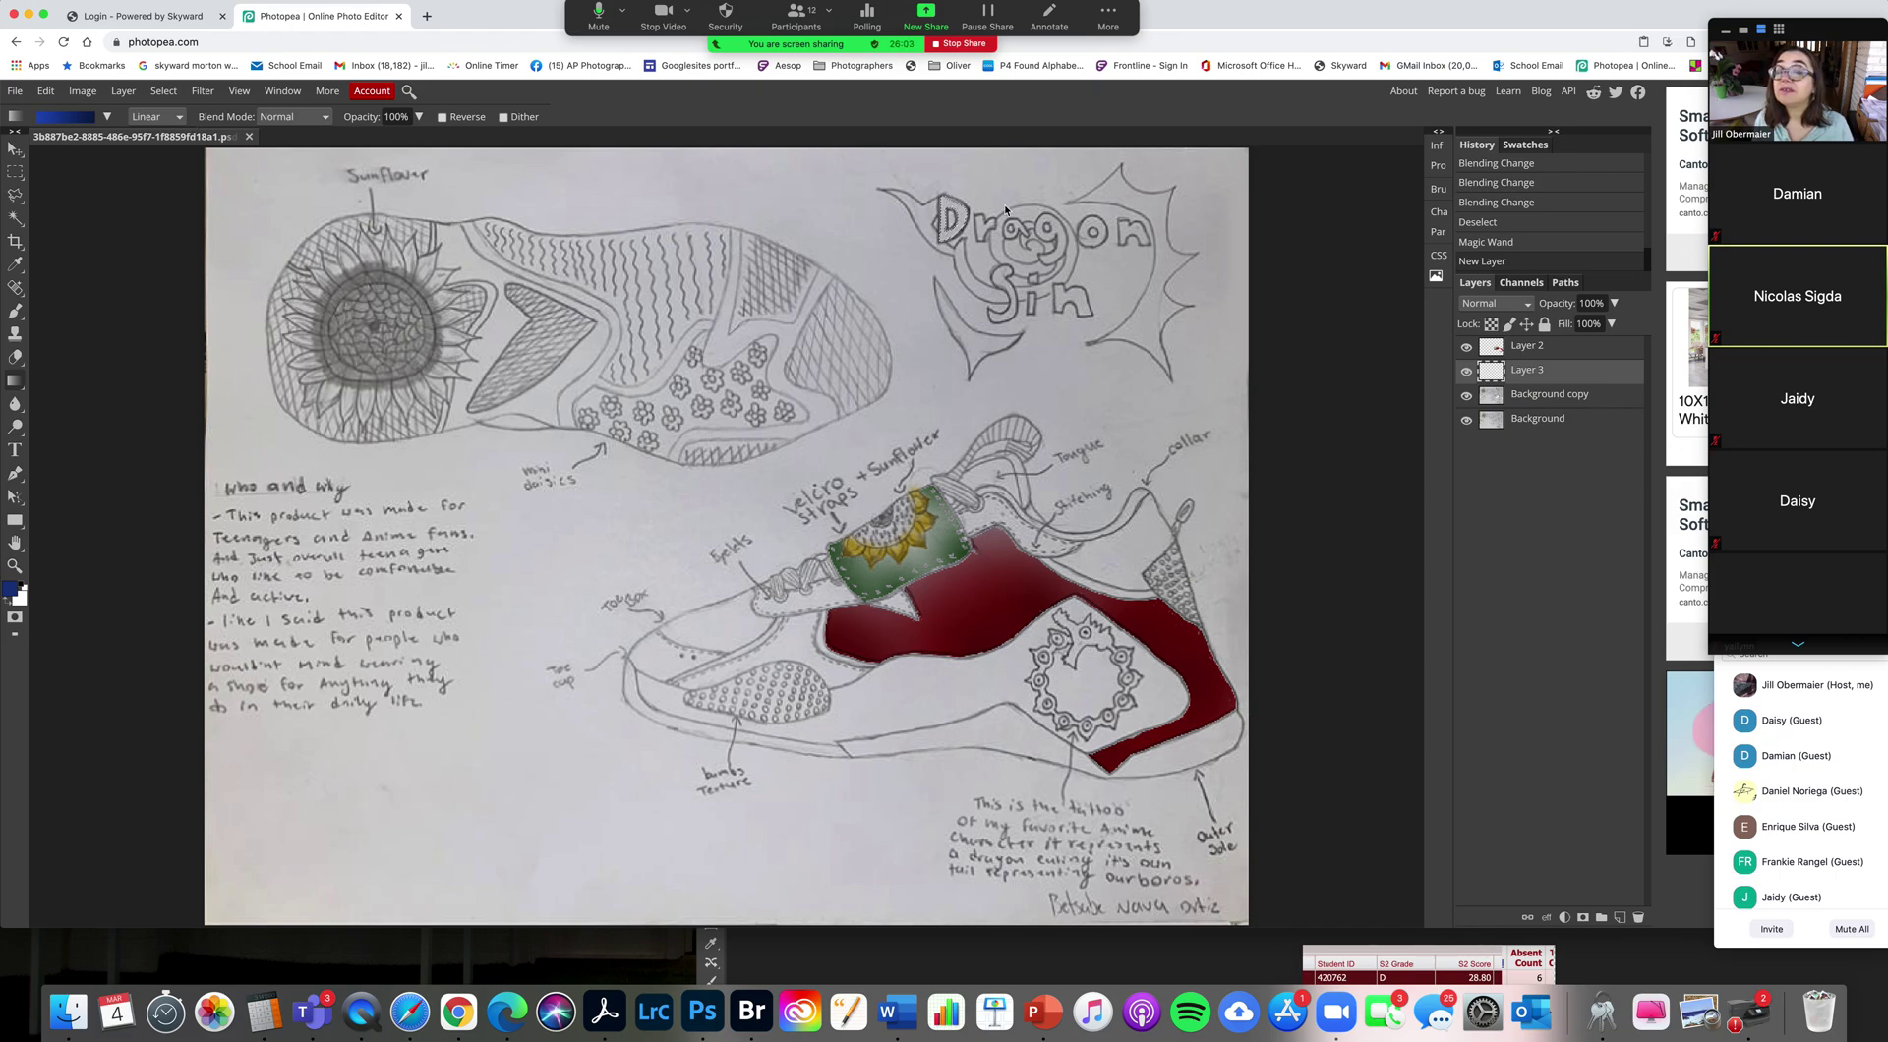
Step: Fill the selected letter D on Layer 3 with the blue gradient running downwards, and deselect it
left_click_drag(951, 202, 947, 251)
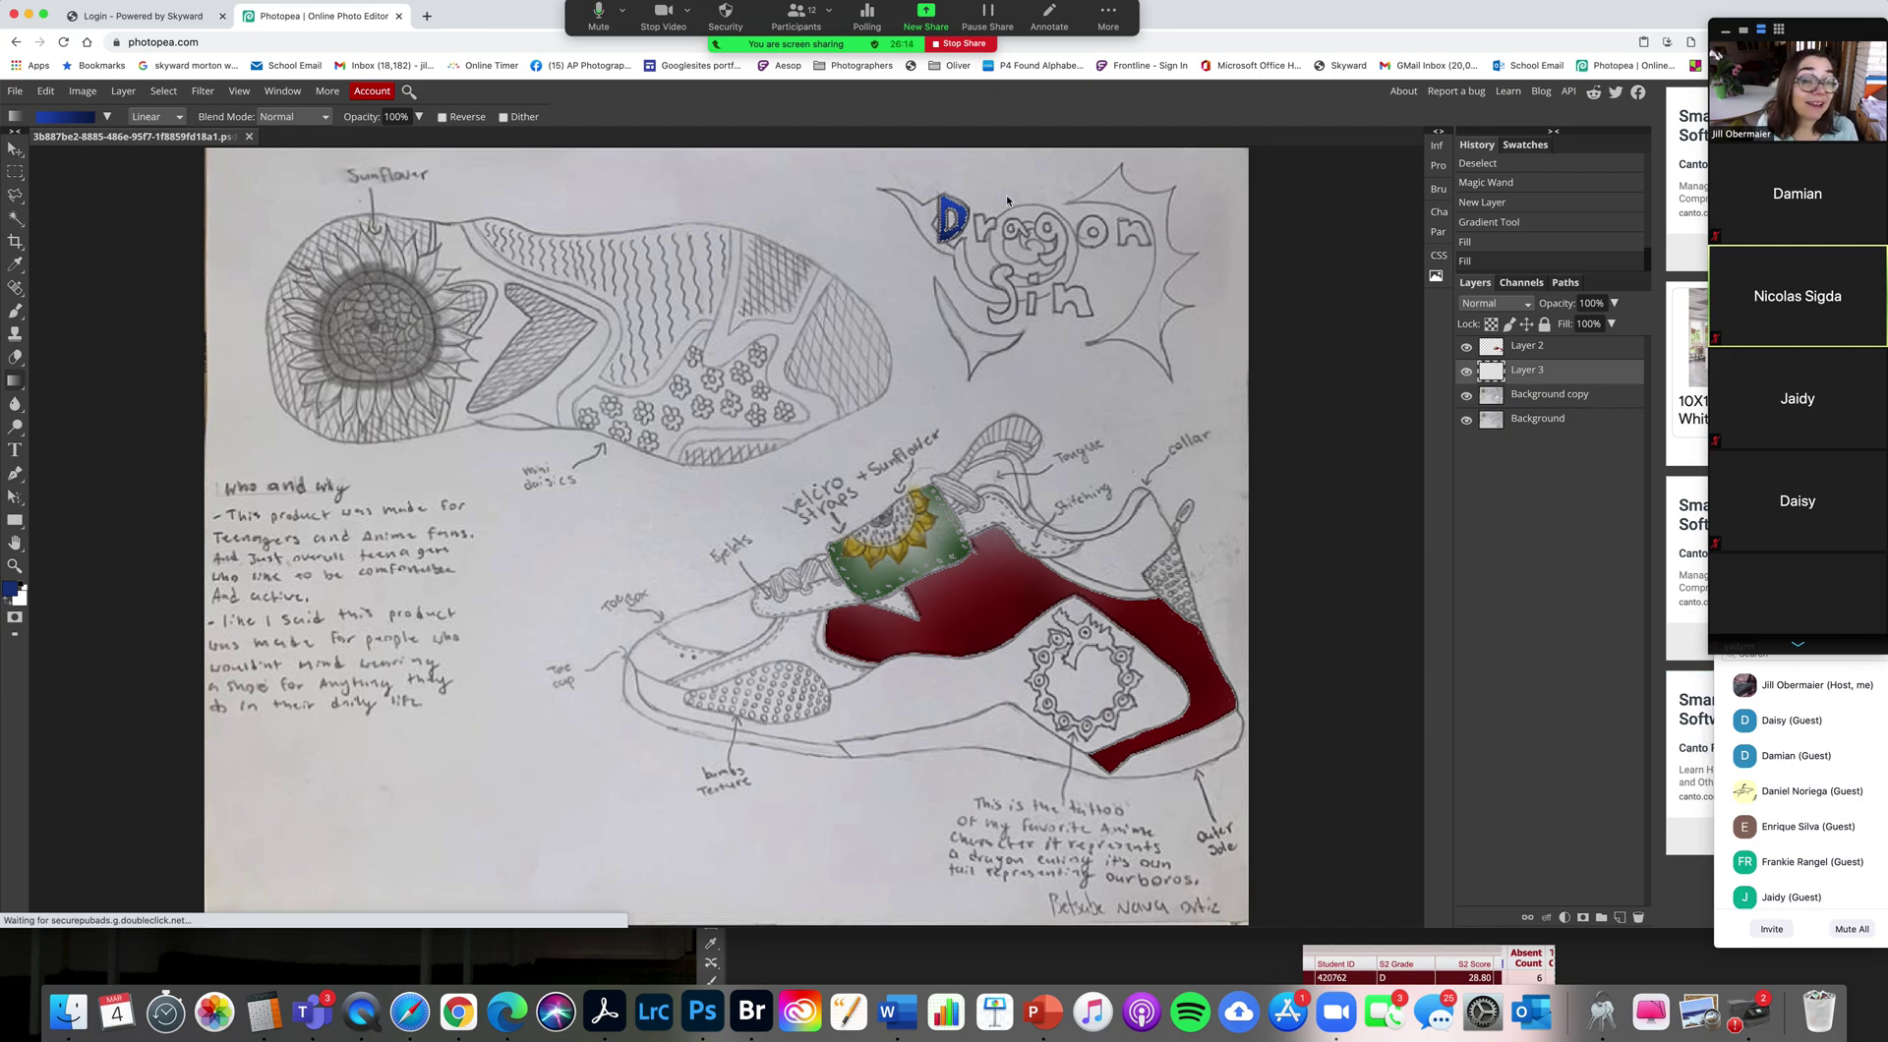
key("super+d")
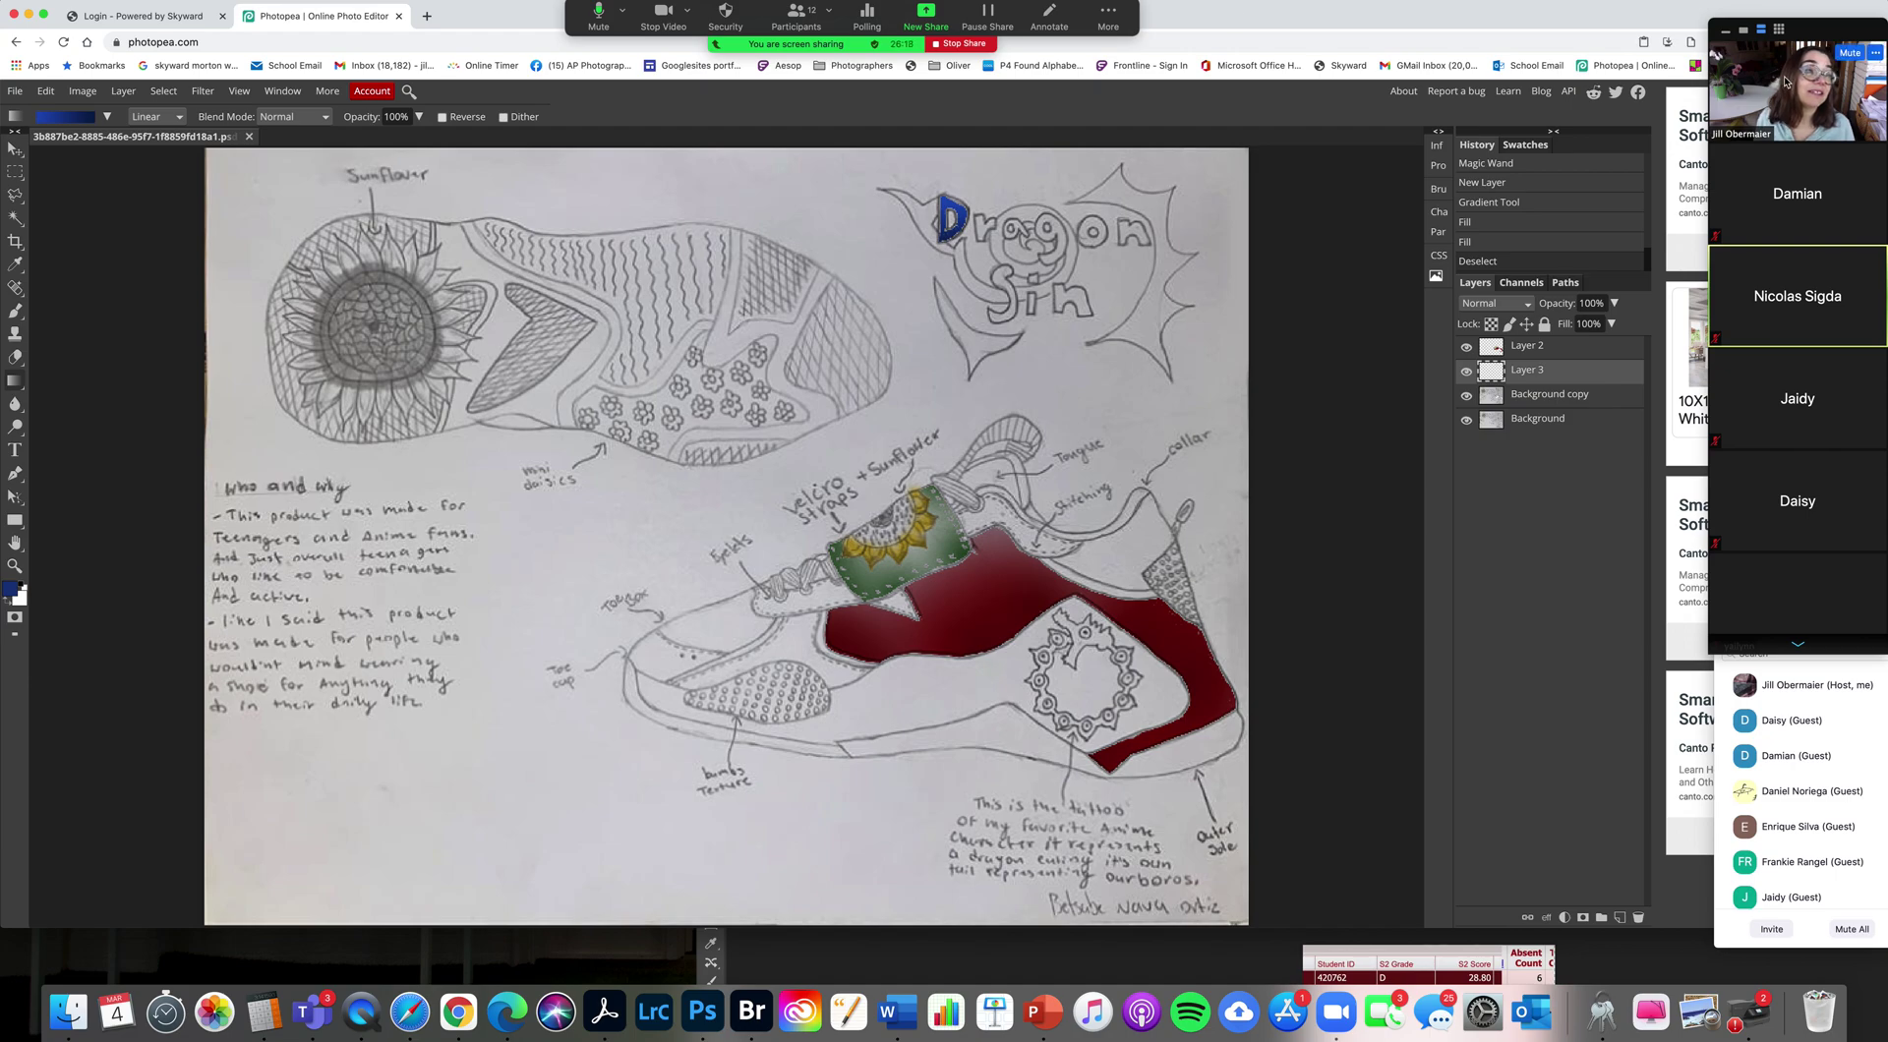
left_click_drag(1825, 37, 1428, 42)
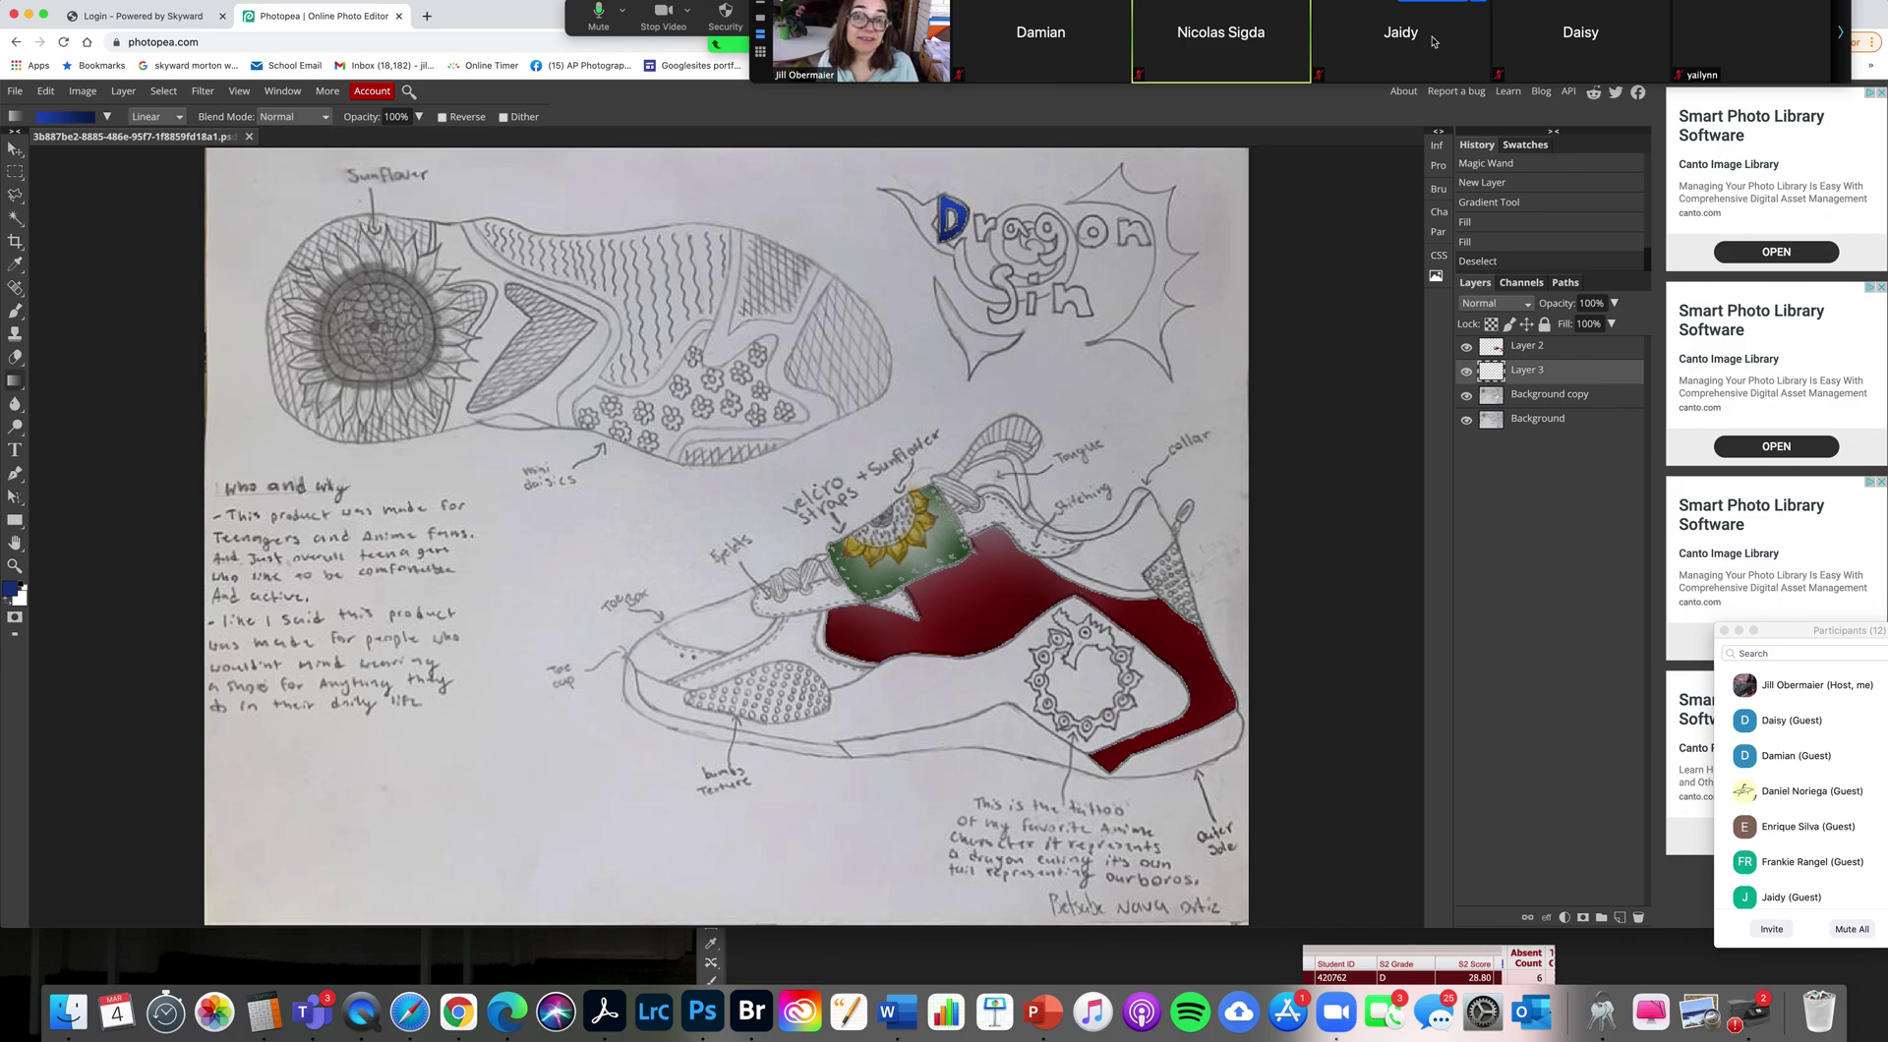
left_click(1019, 32)
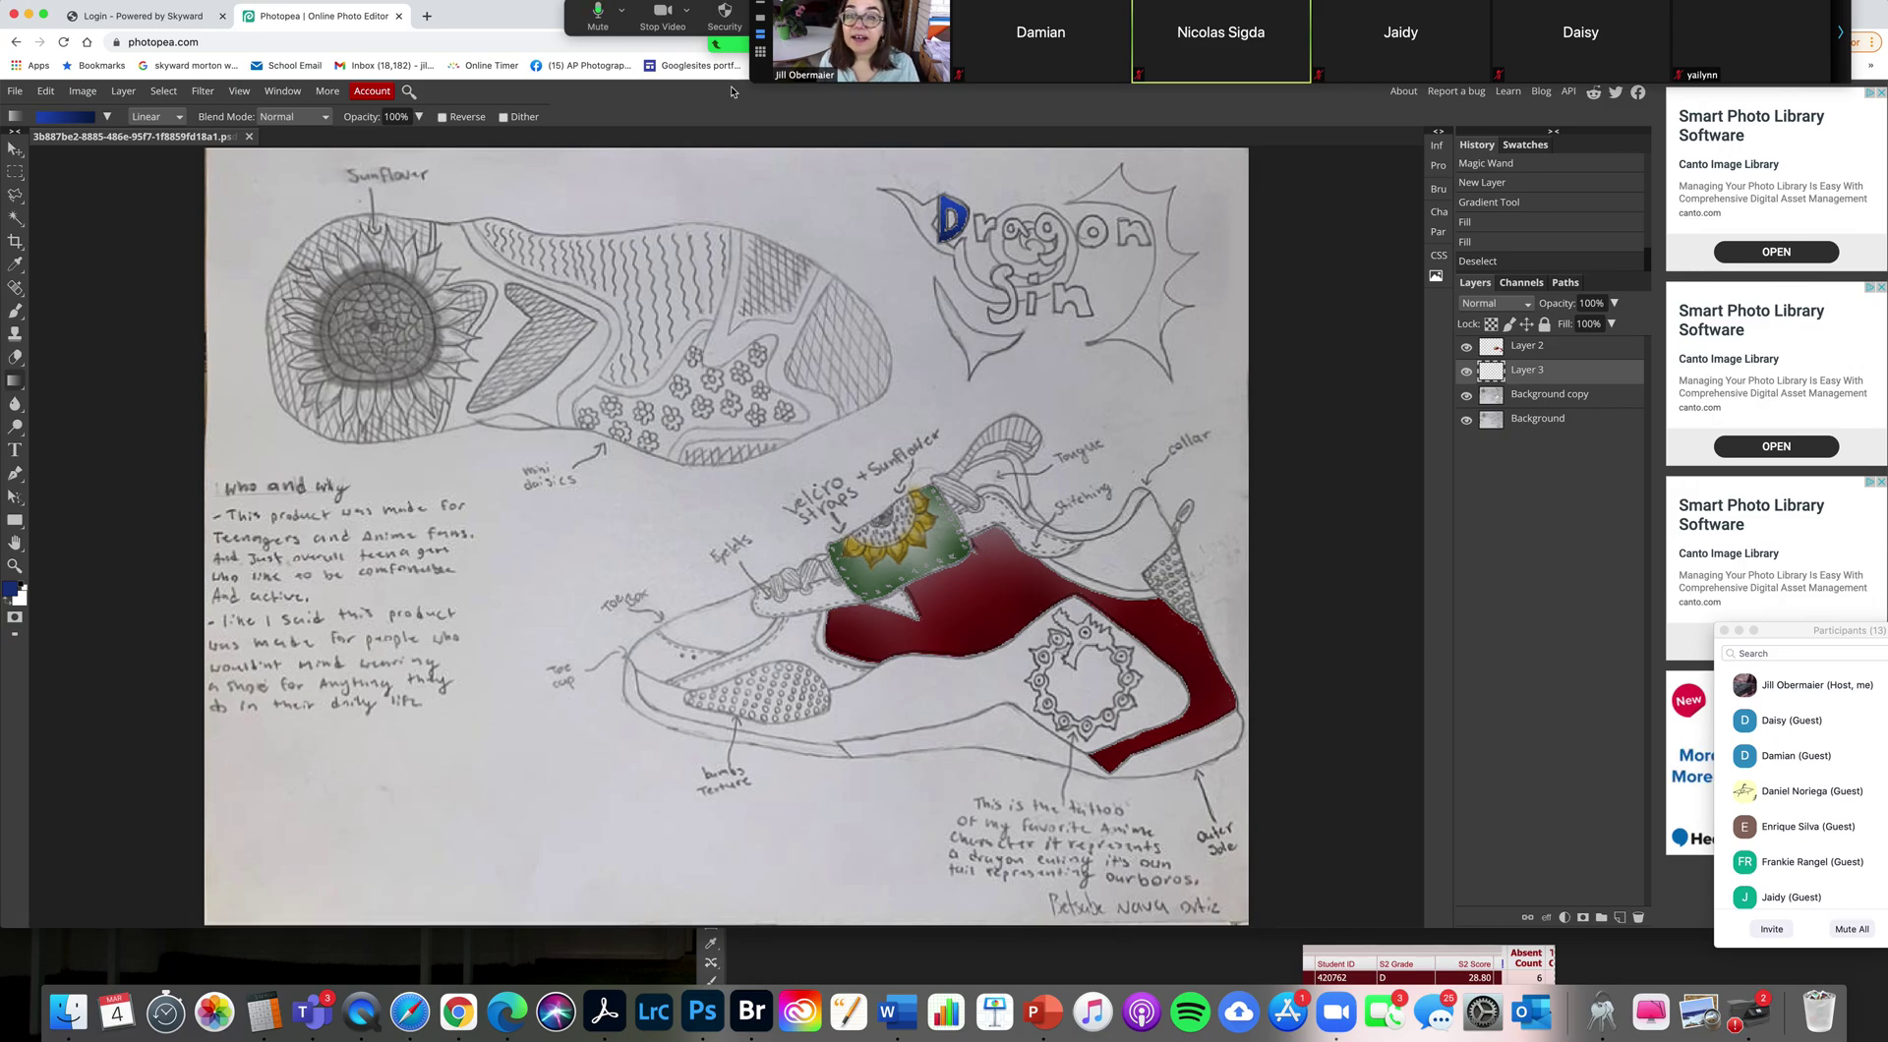
left_click_drag(503, 29, 720, 30)
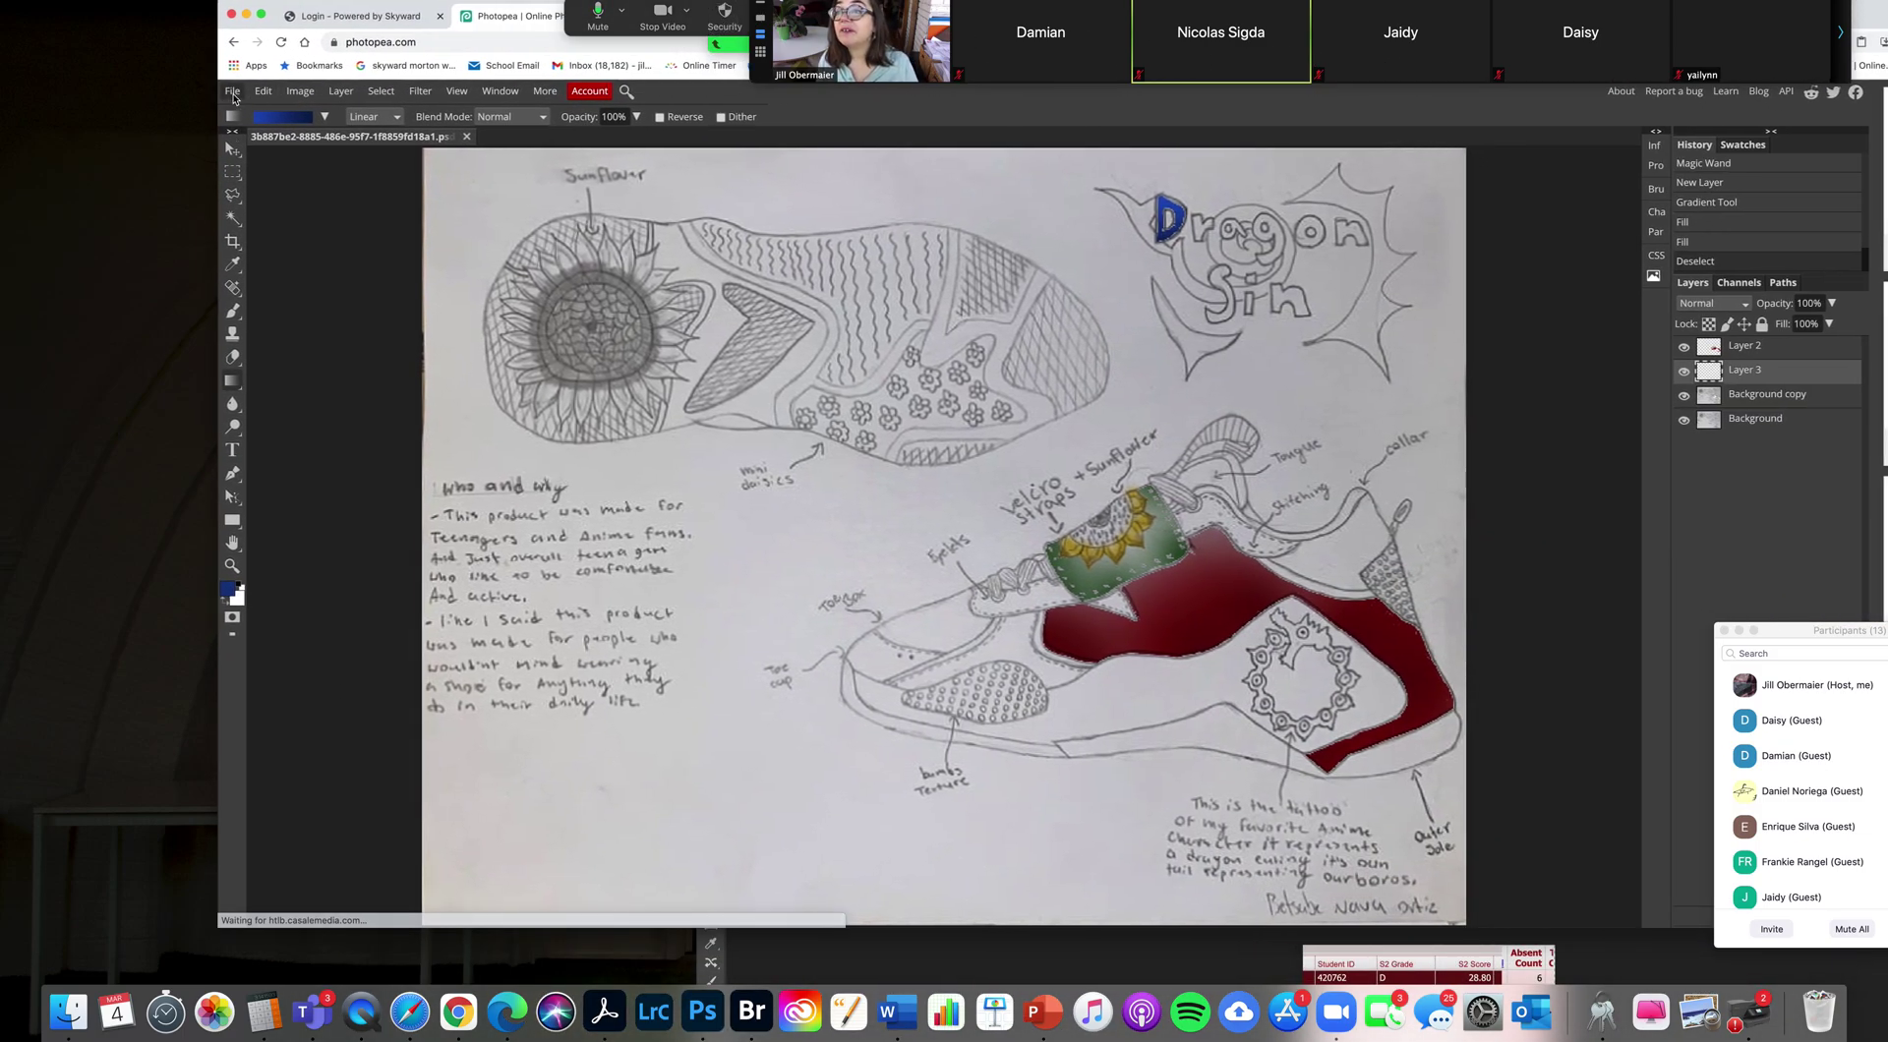
Step: Open the 2021-01-21 sunset sky screenshot from the My Surrealist practice folder inside Surrealism, and activate the Move tool
left_click(234, 94)
left_click(258, 140)
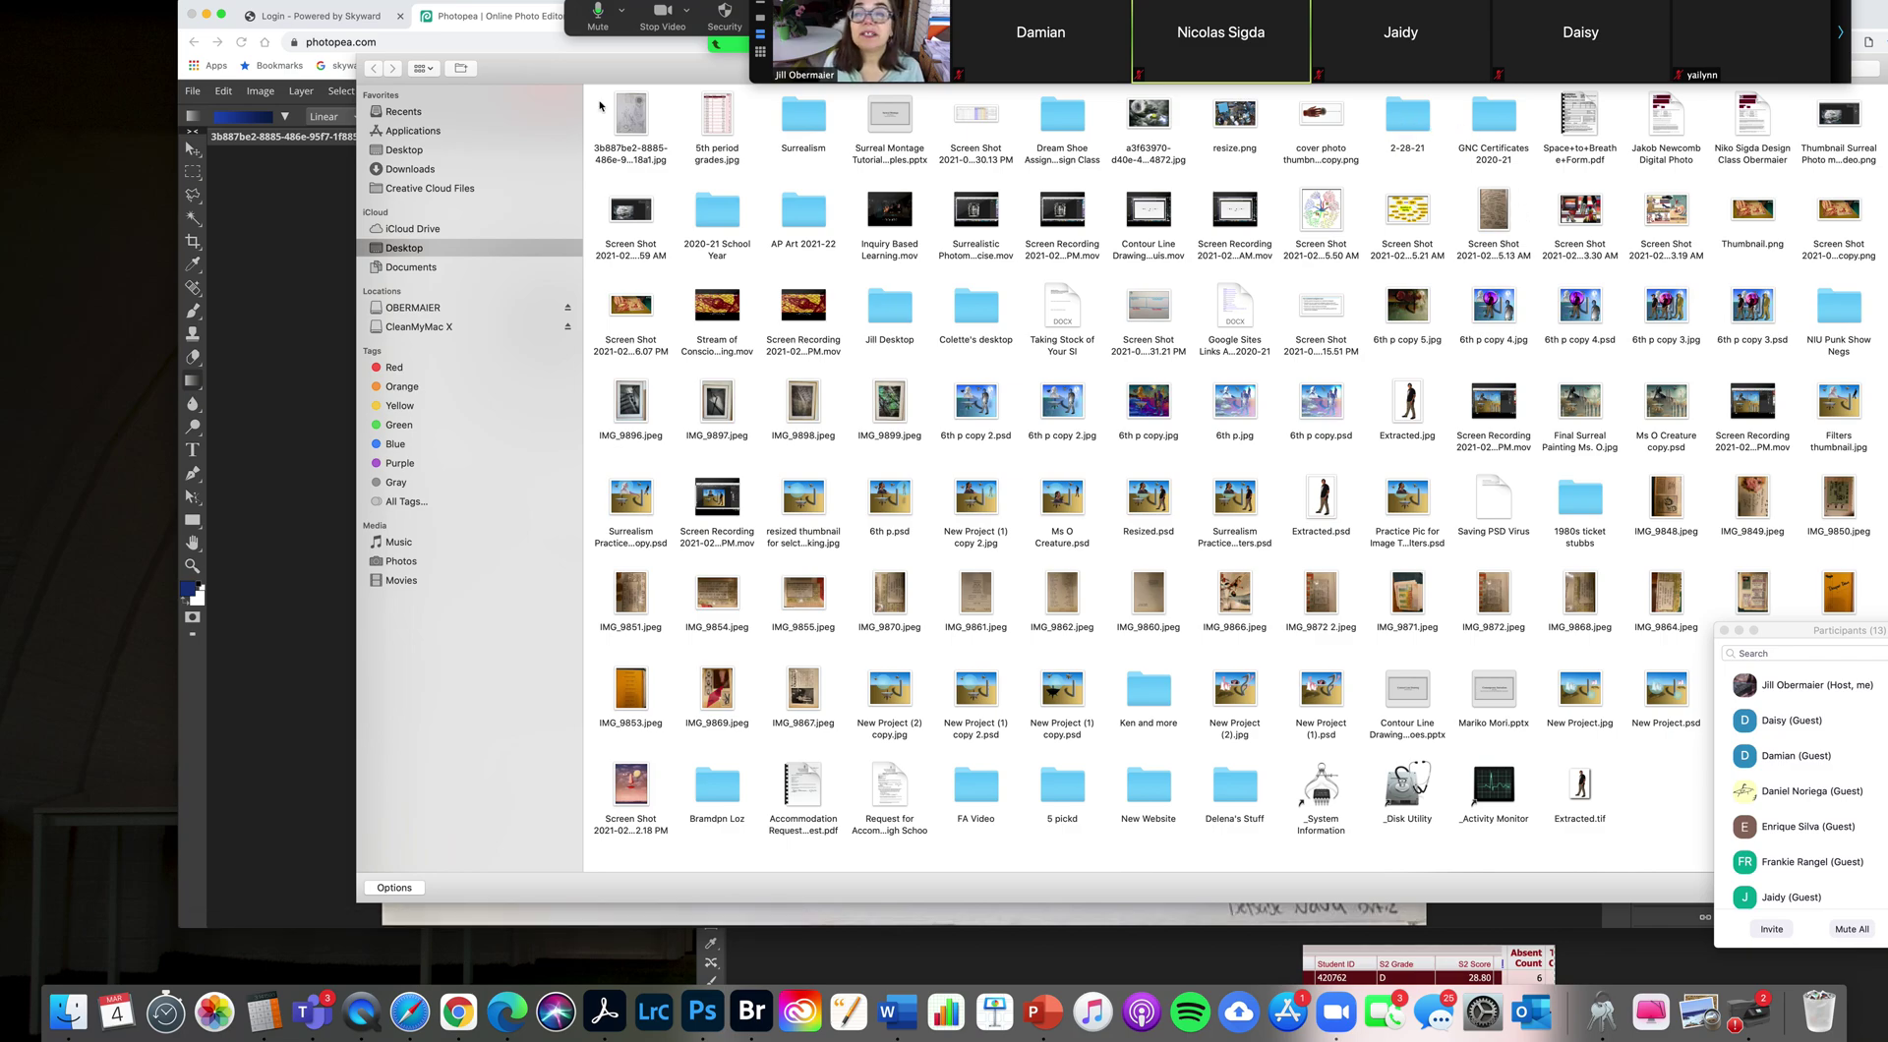
double_click(798, 120)
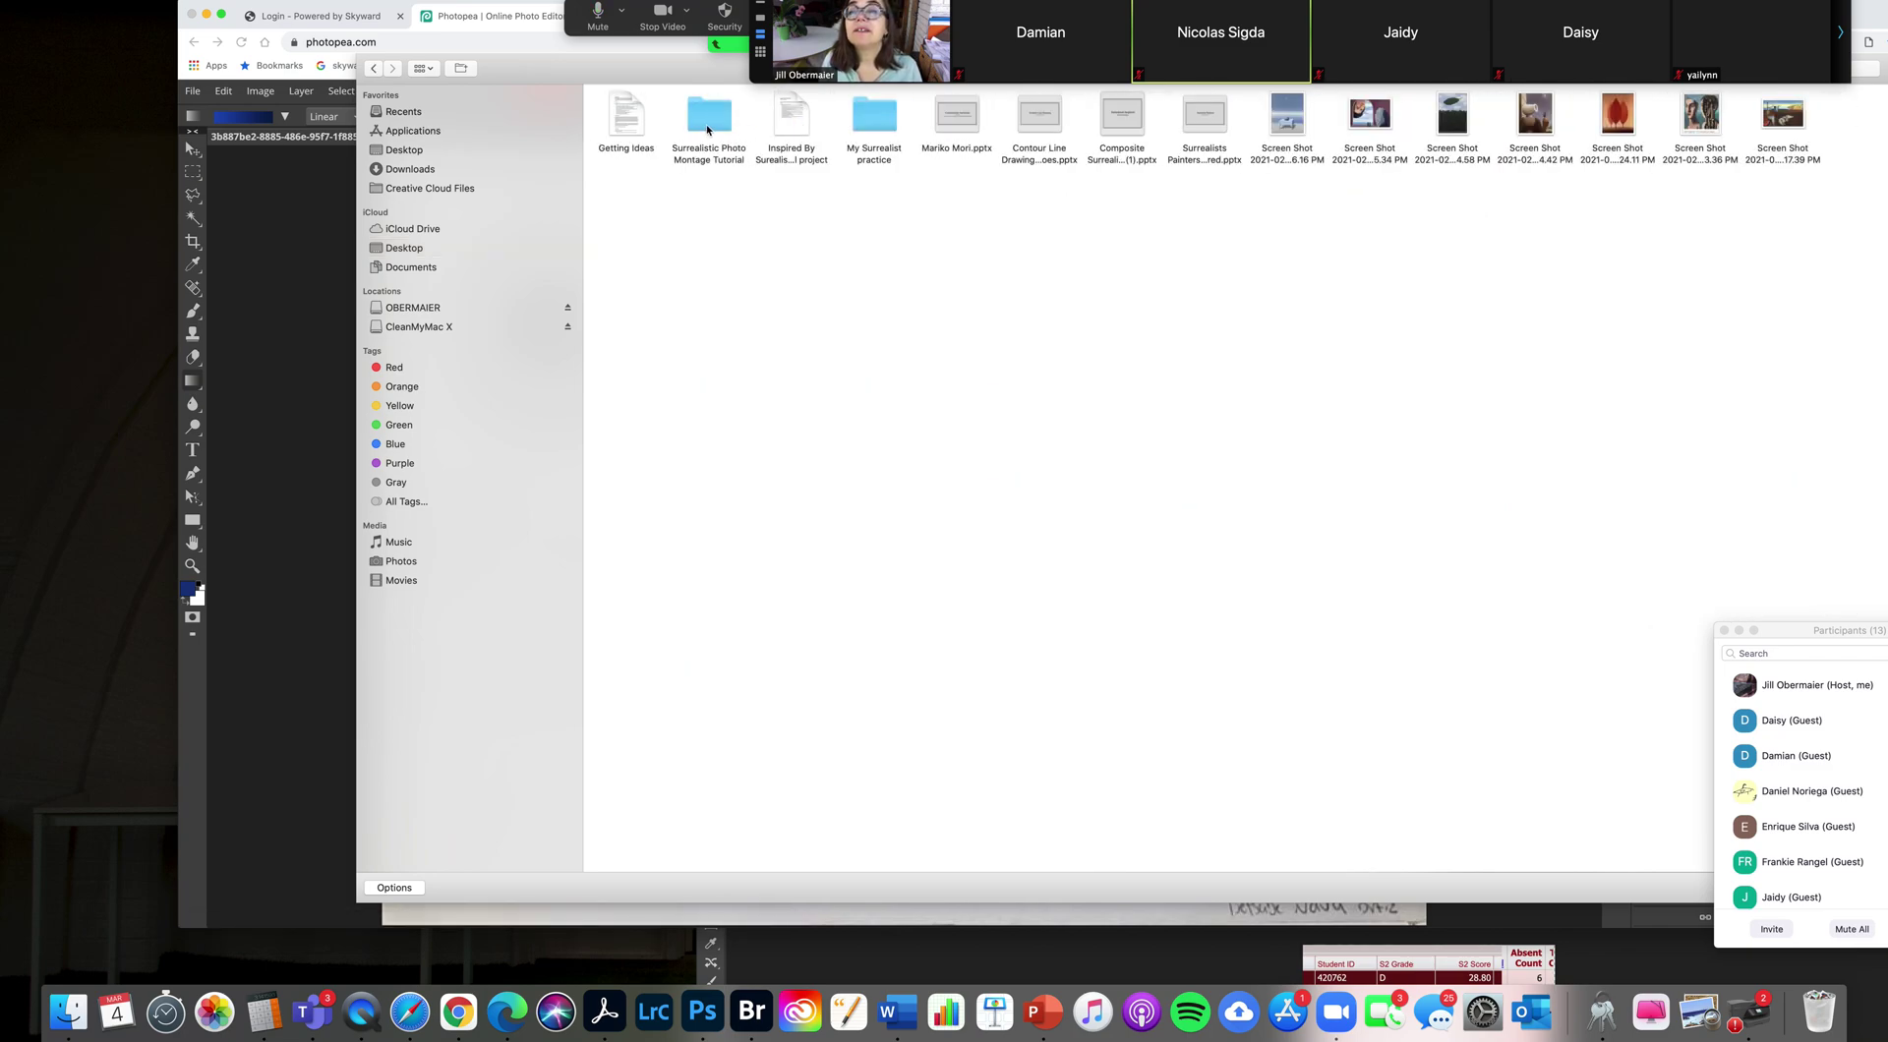
double_click(871, 118)
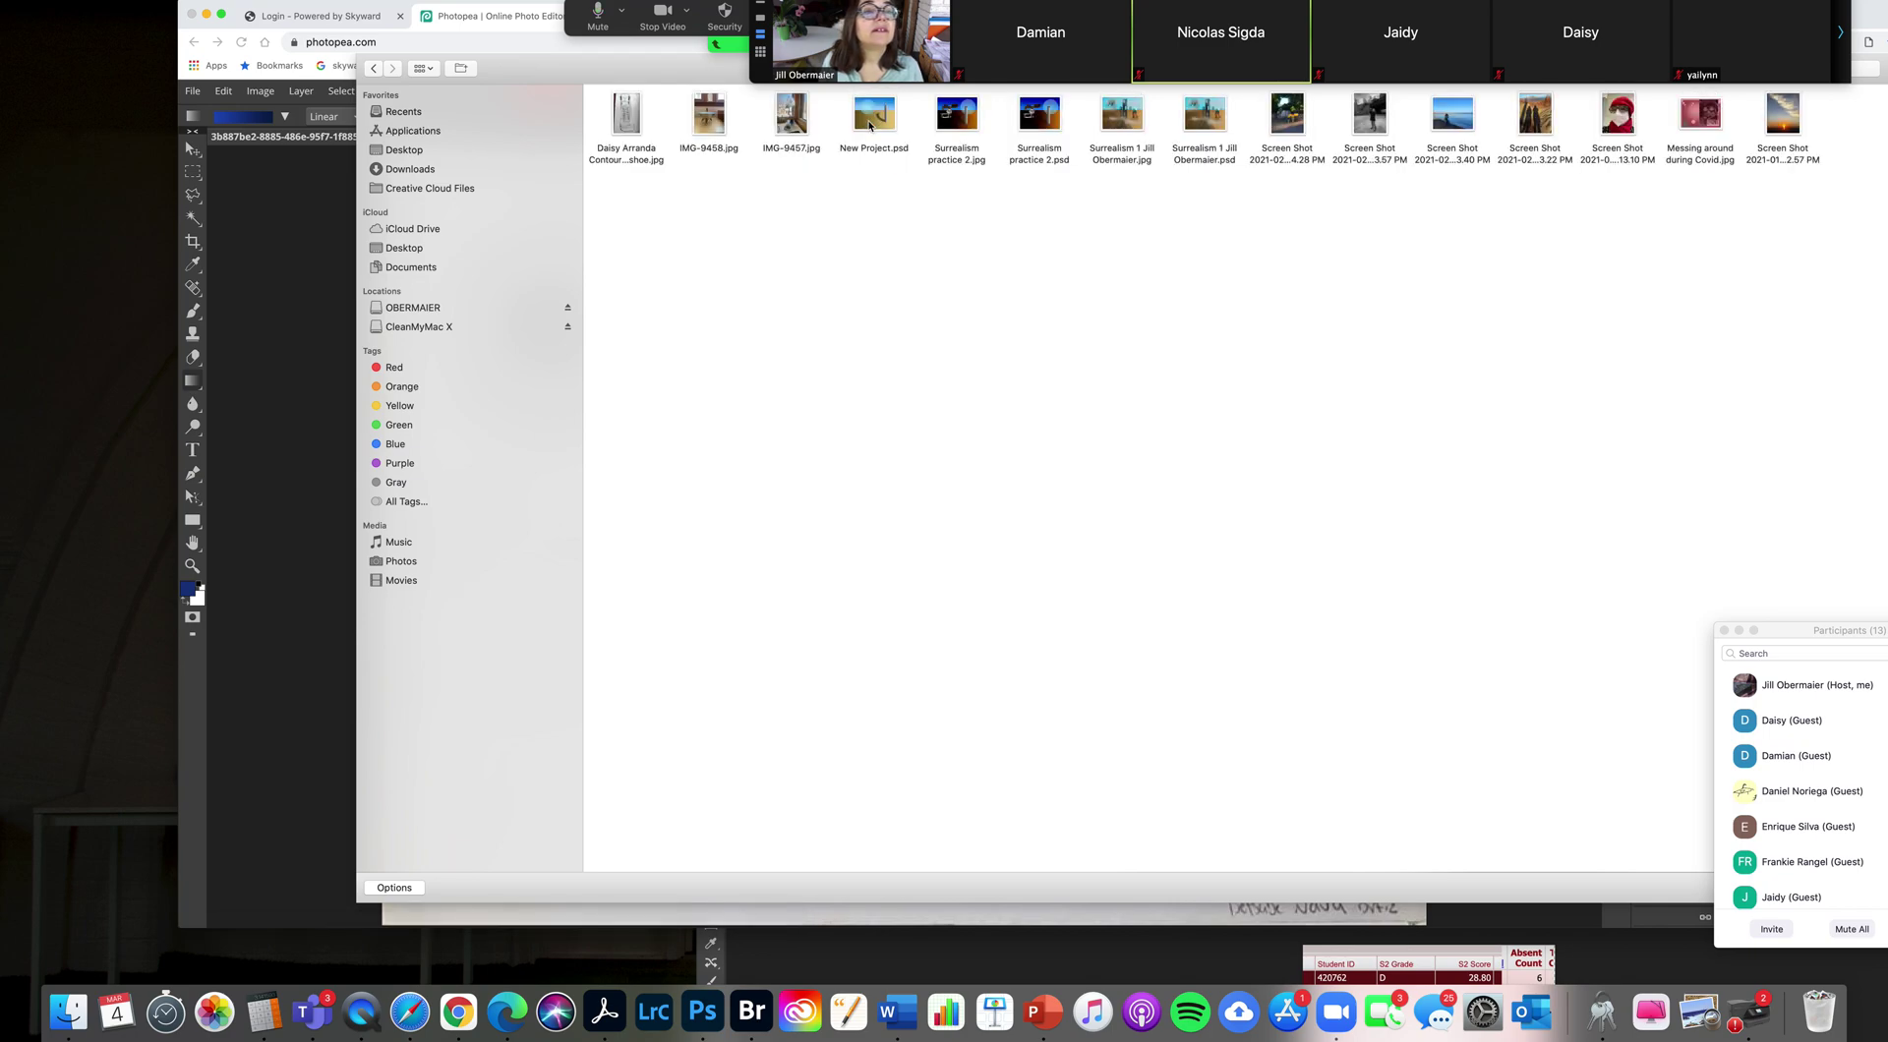
double_click(1782, 116)
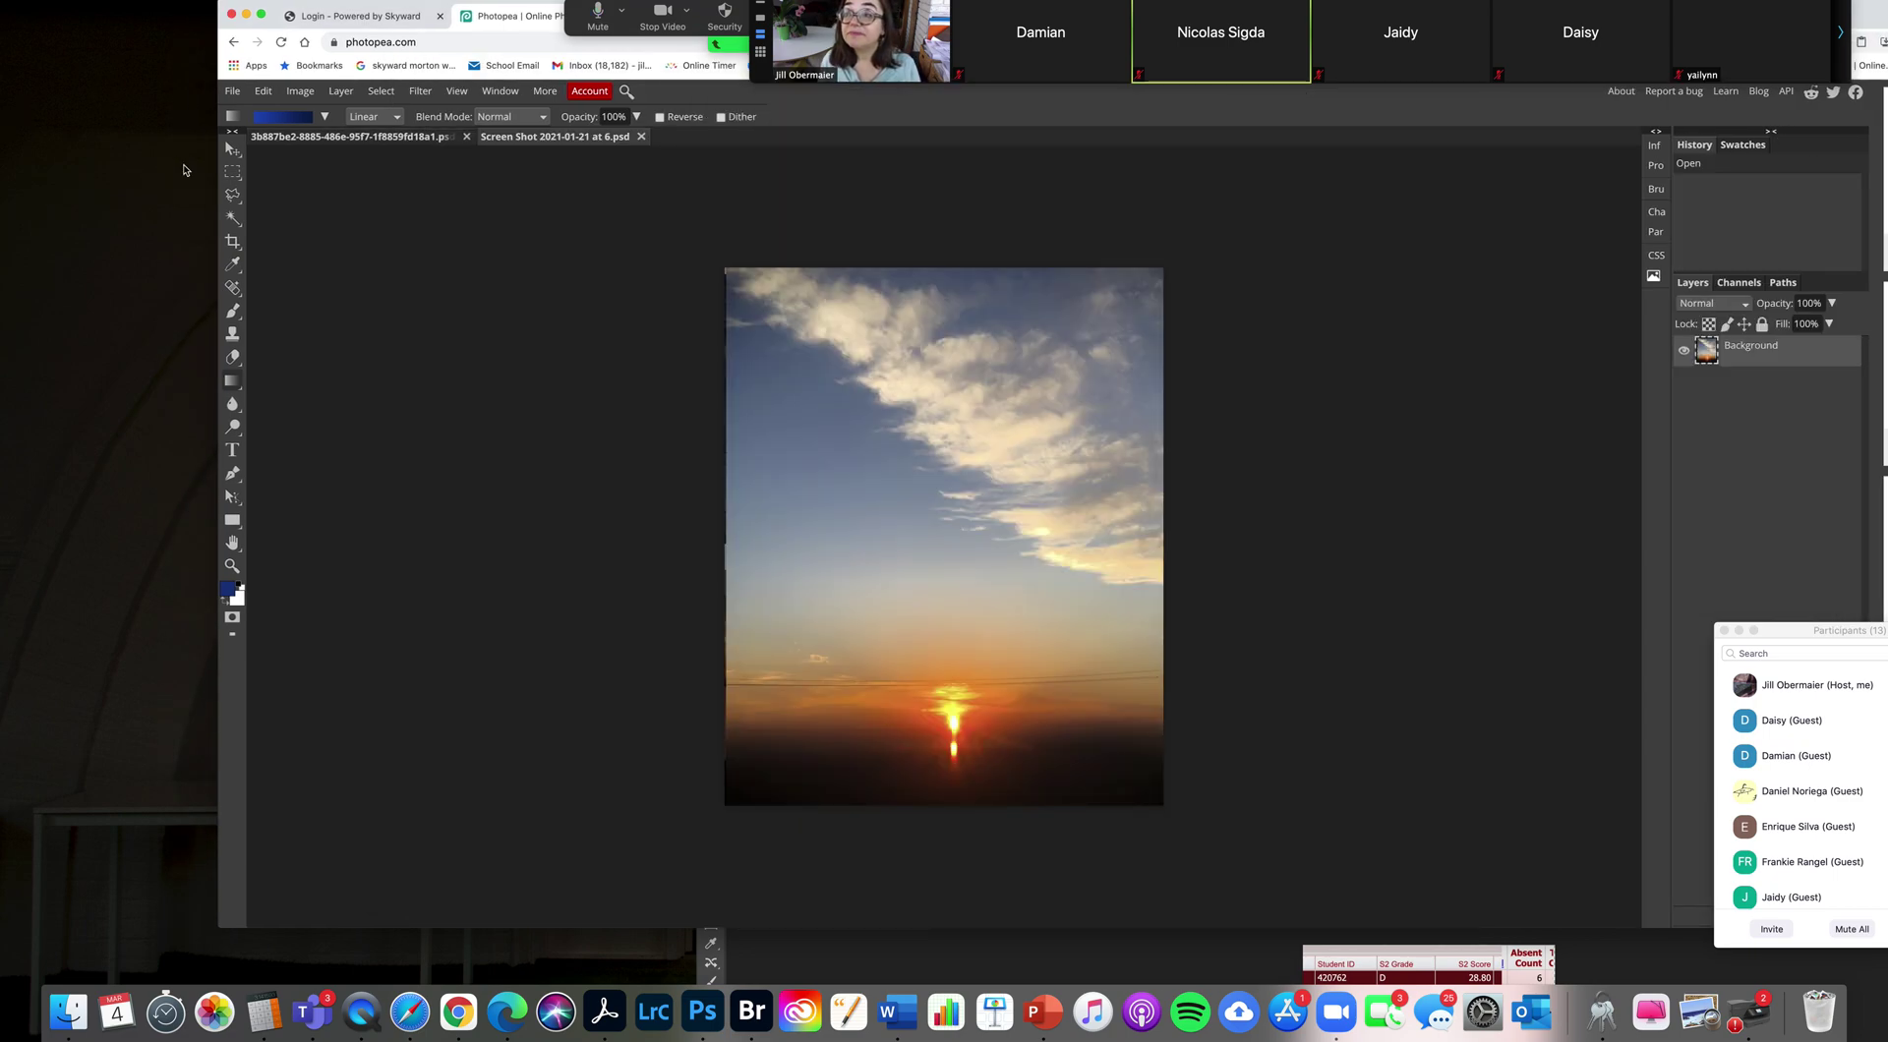
left_click(234, 149)
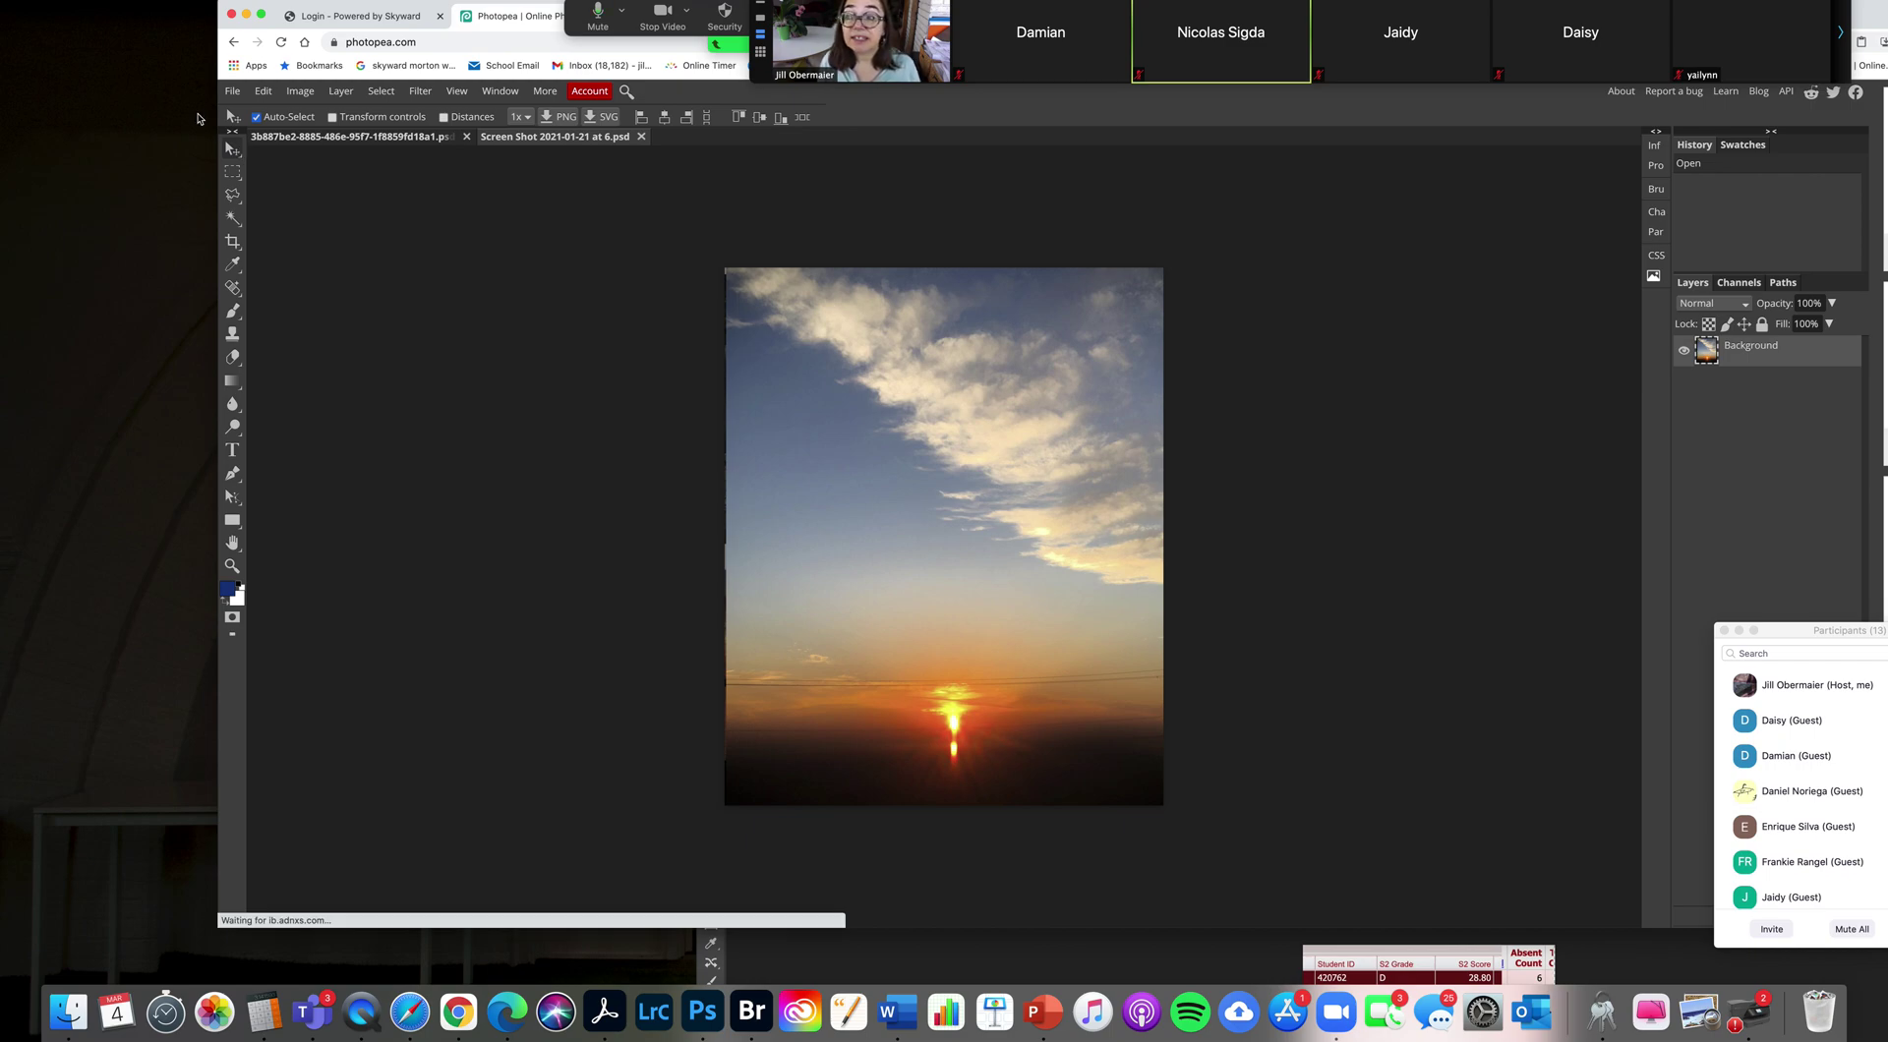
Step: Move the sunset photo into the shoe drawing document as a layer and hide Layer 2
left_click_drag(840, 374, 1162, 266)
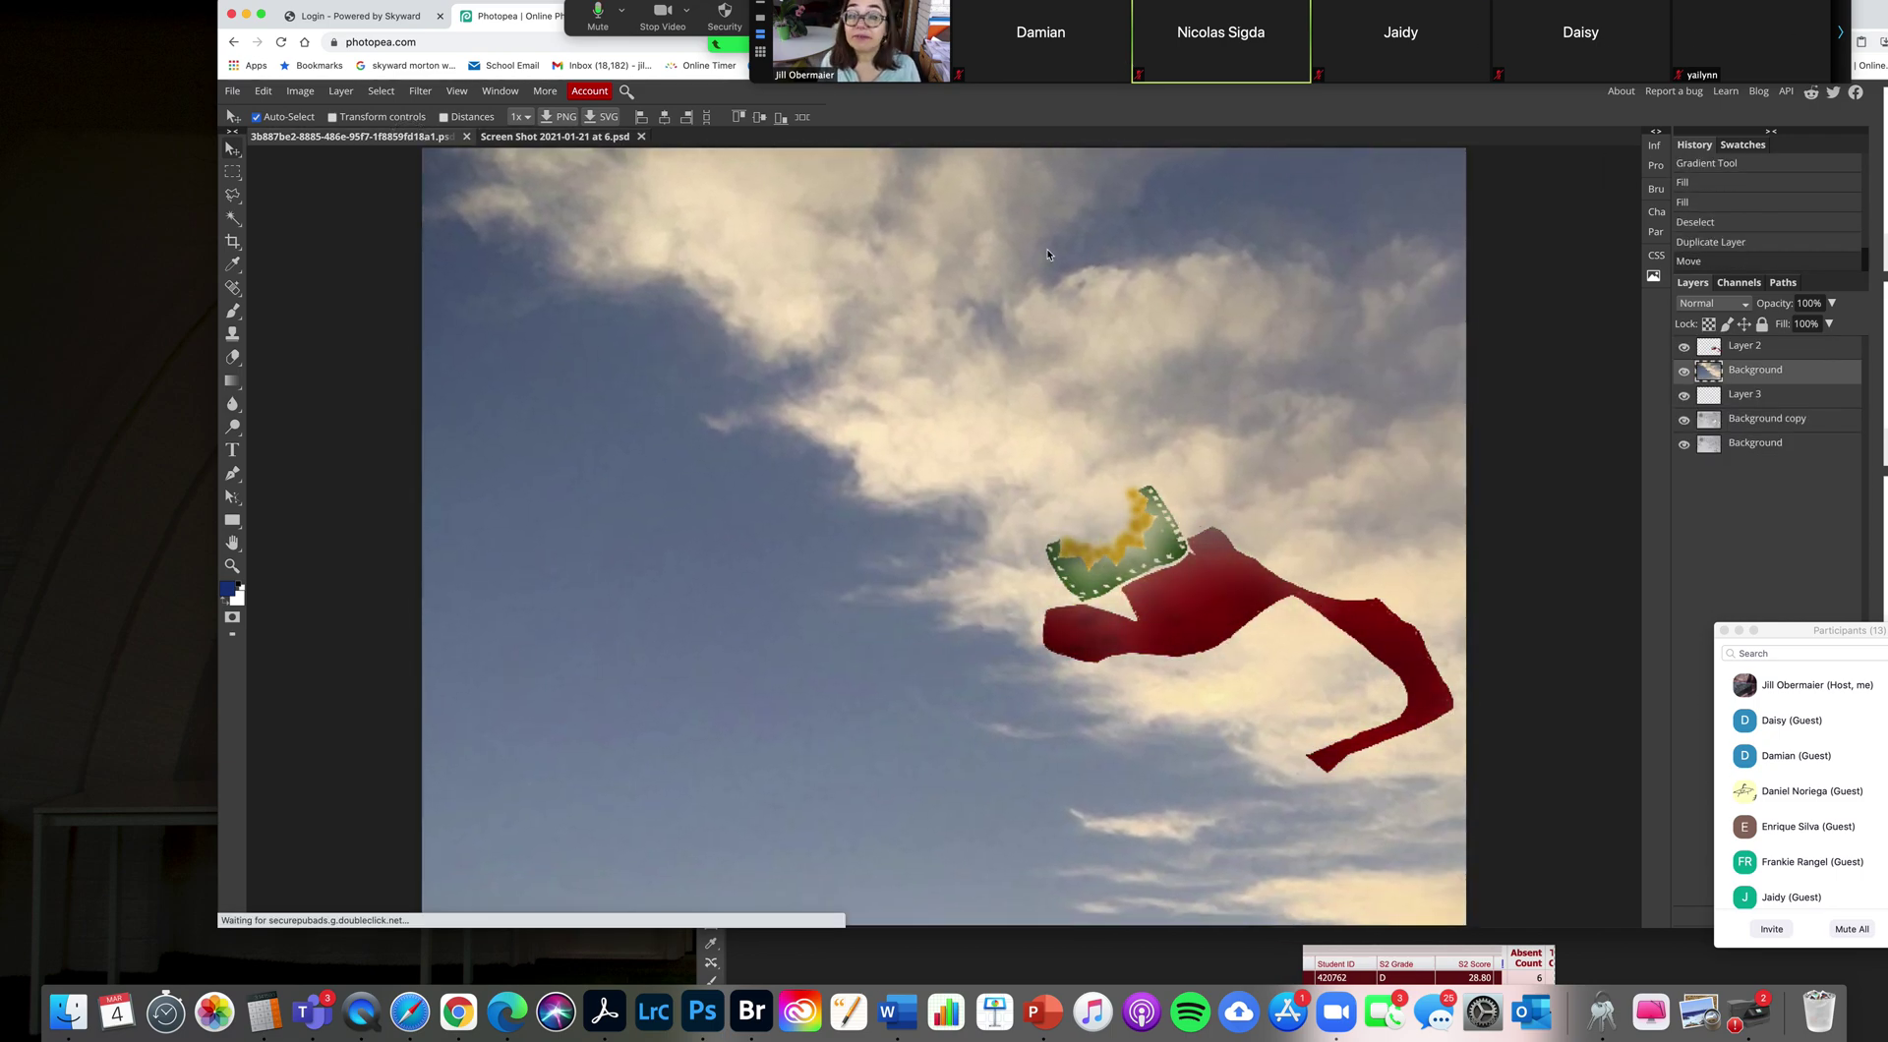
left_click_drag(401, 6, 155, 0)
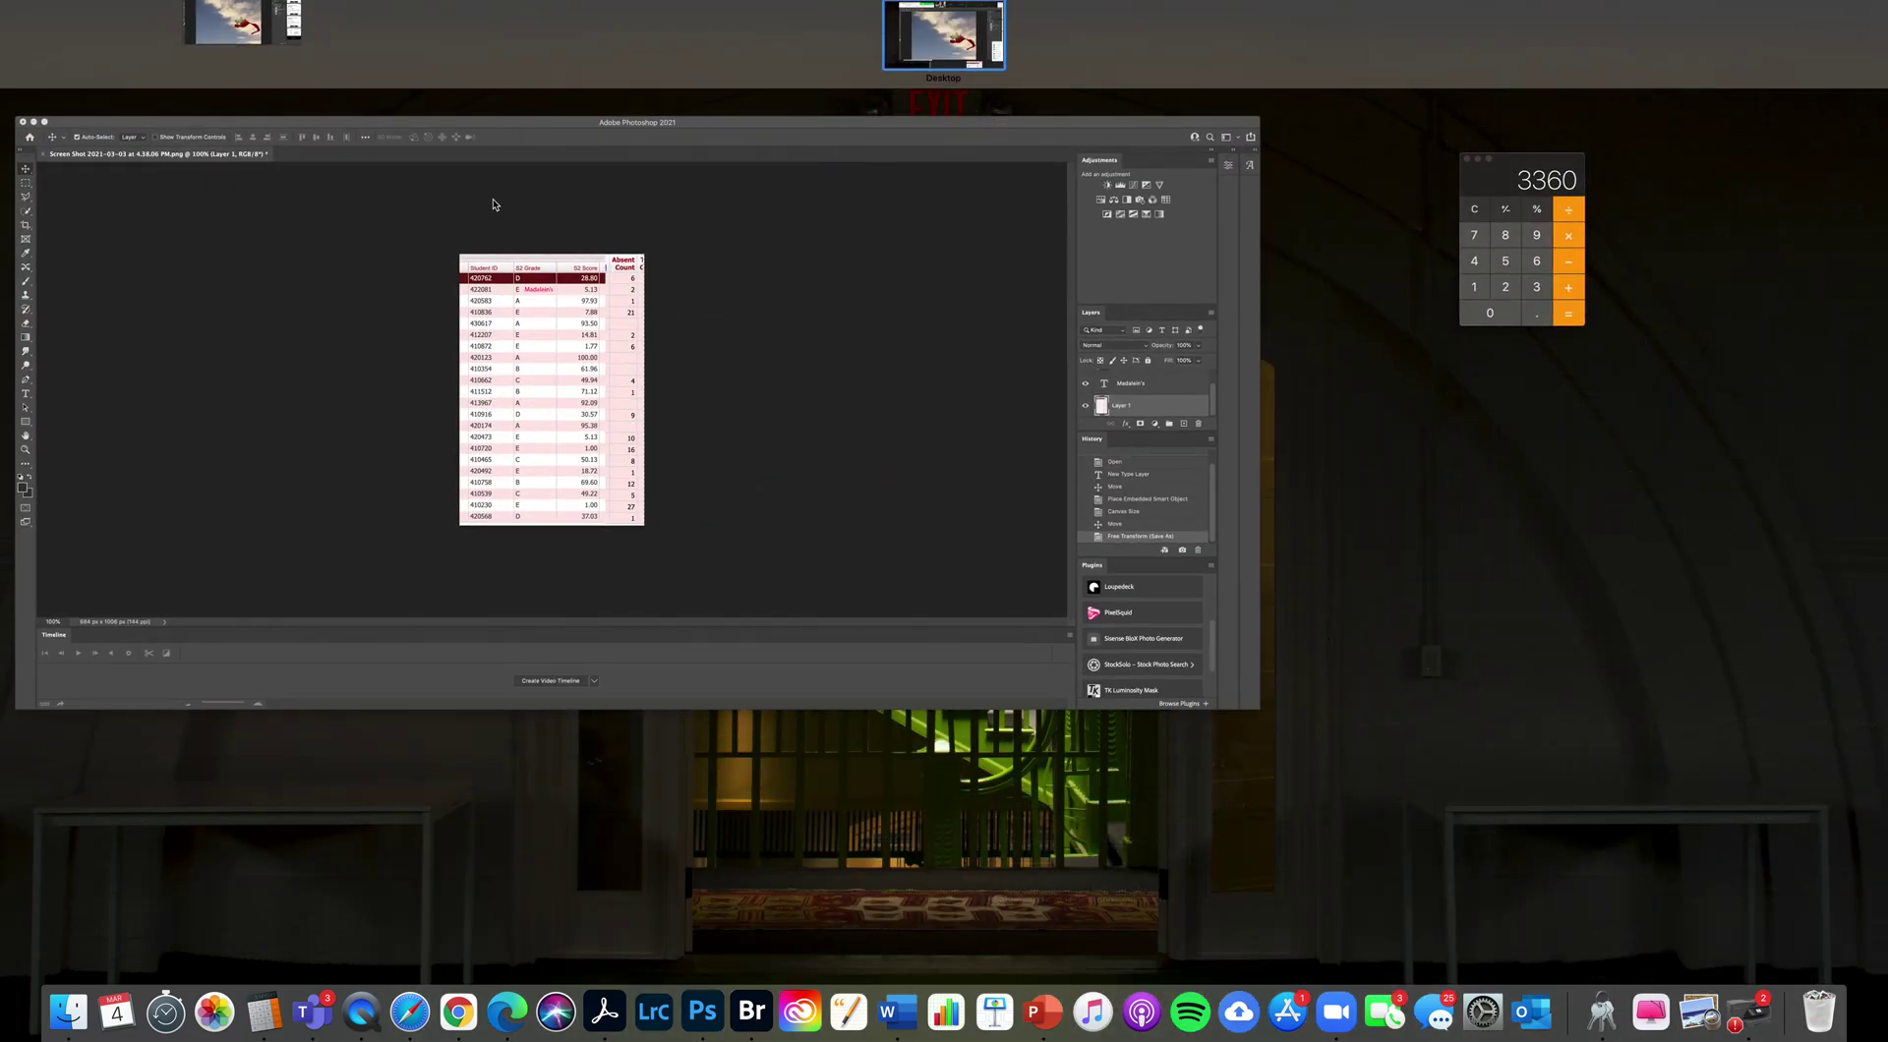
left_click(5, 78)
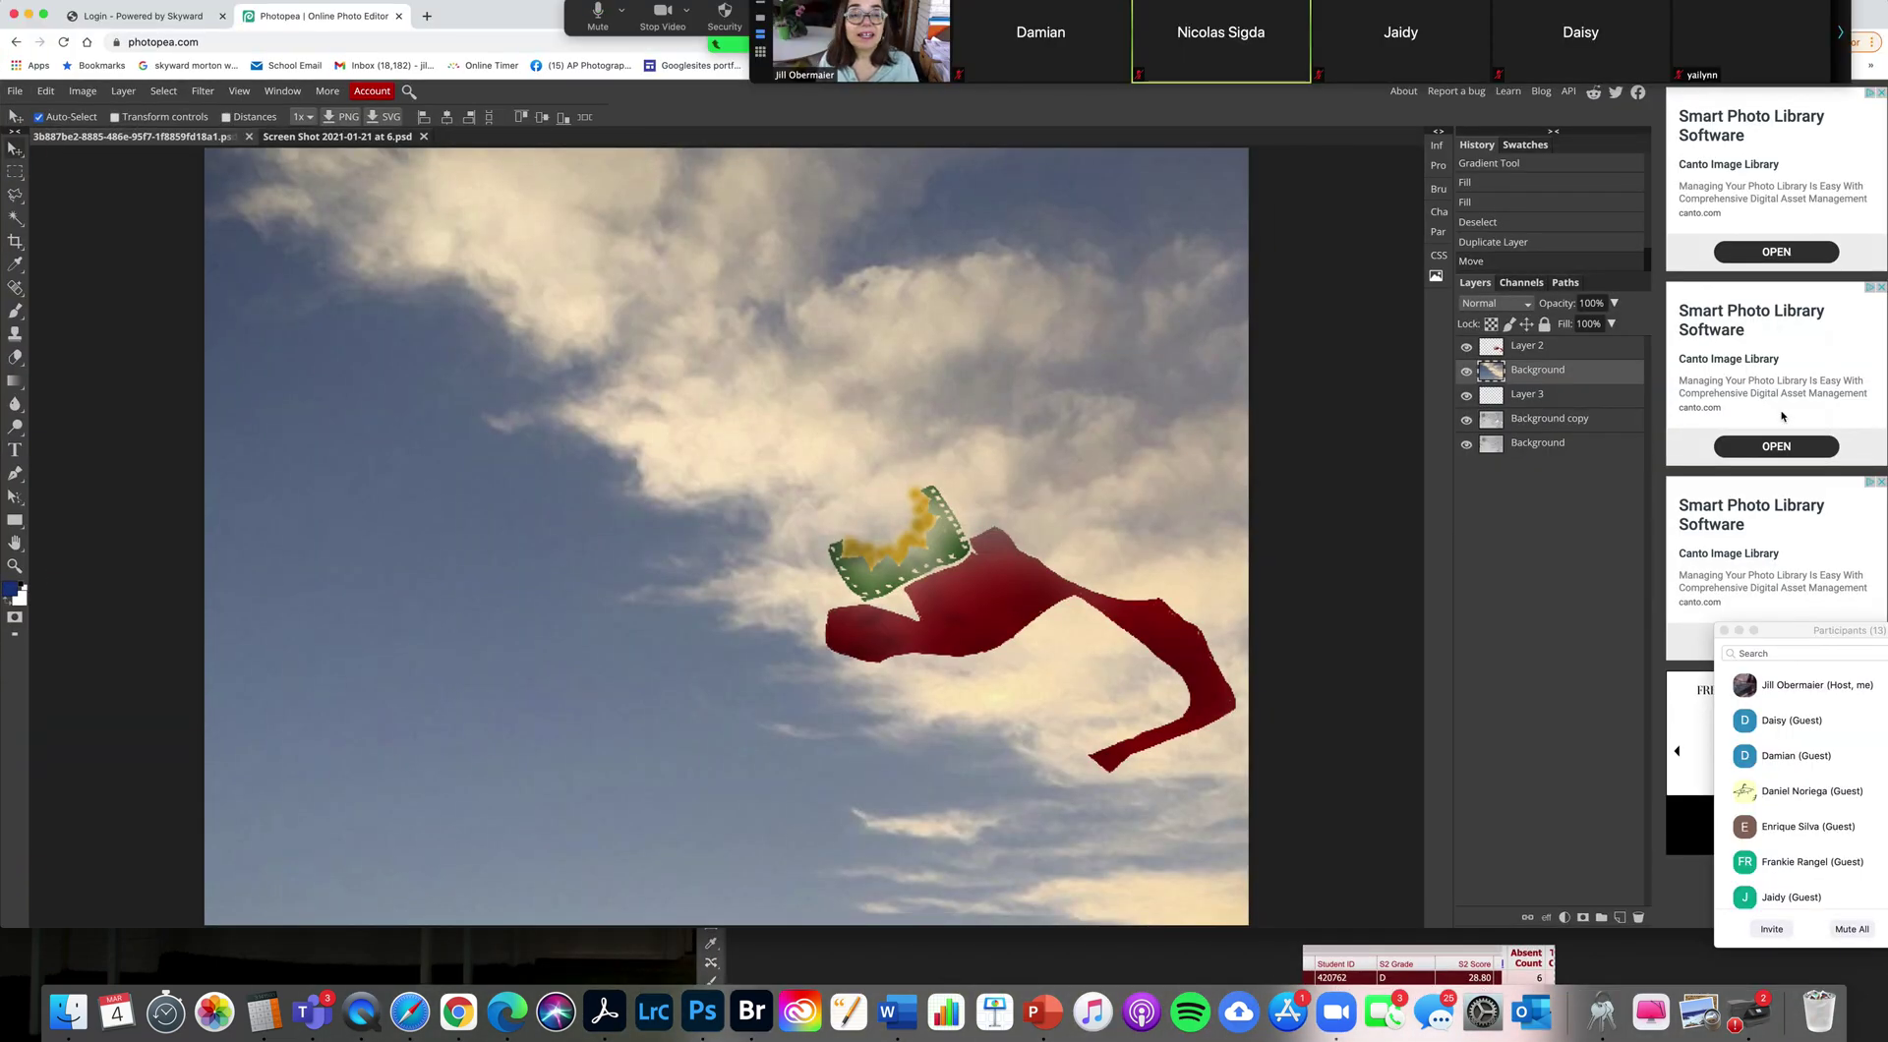
left_click(1466, 347)
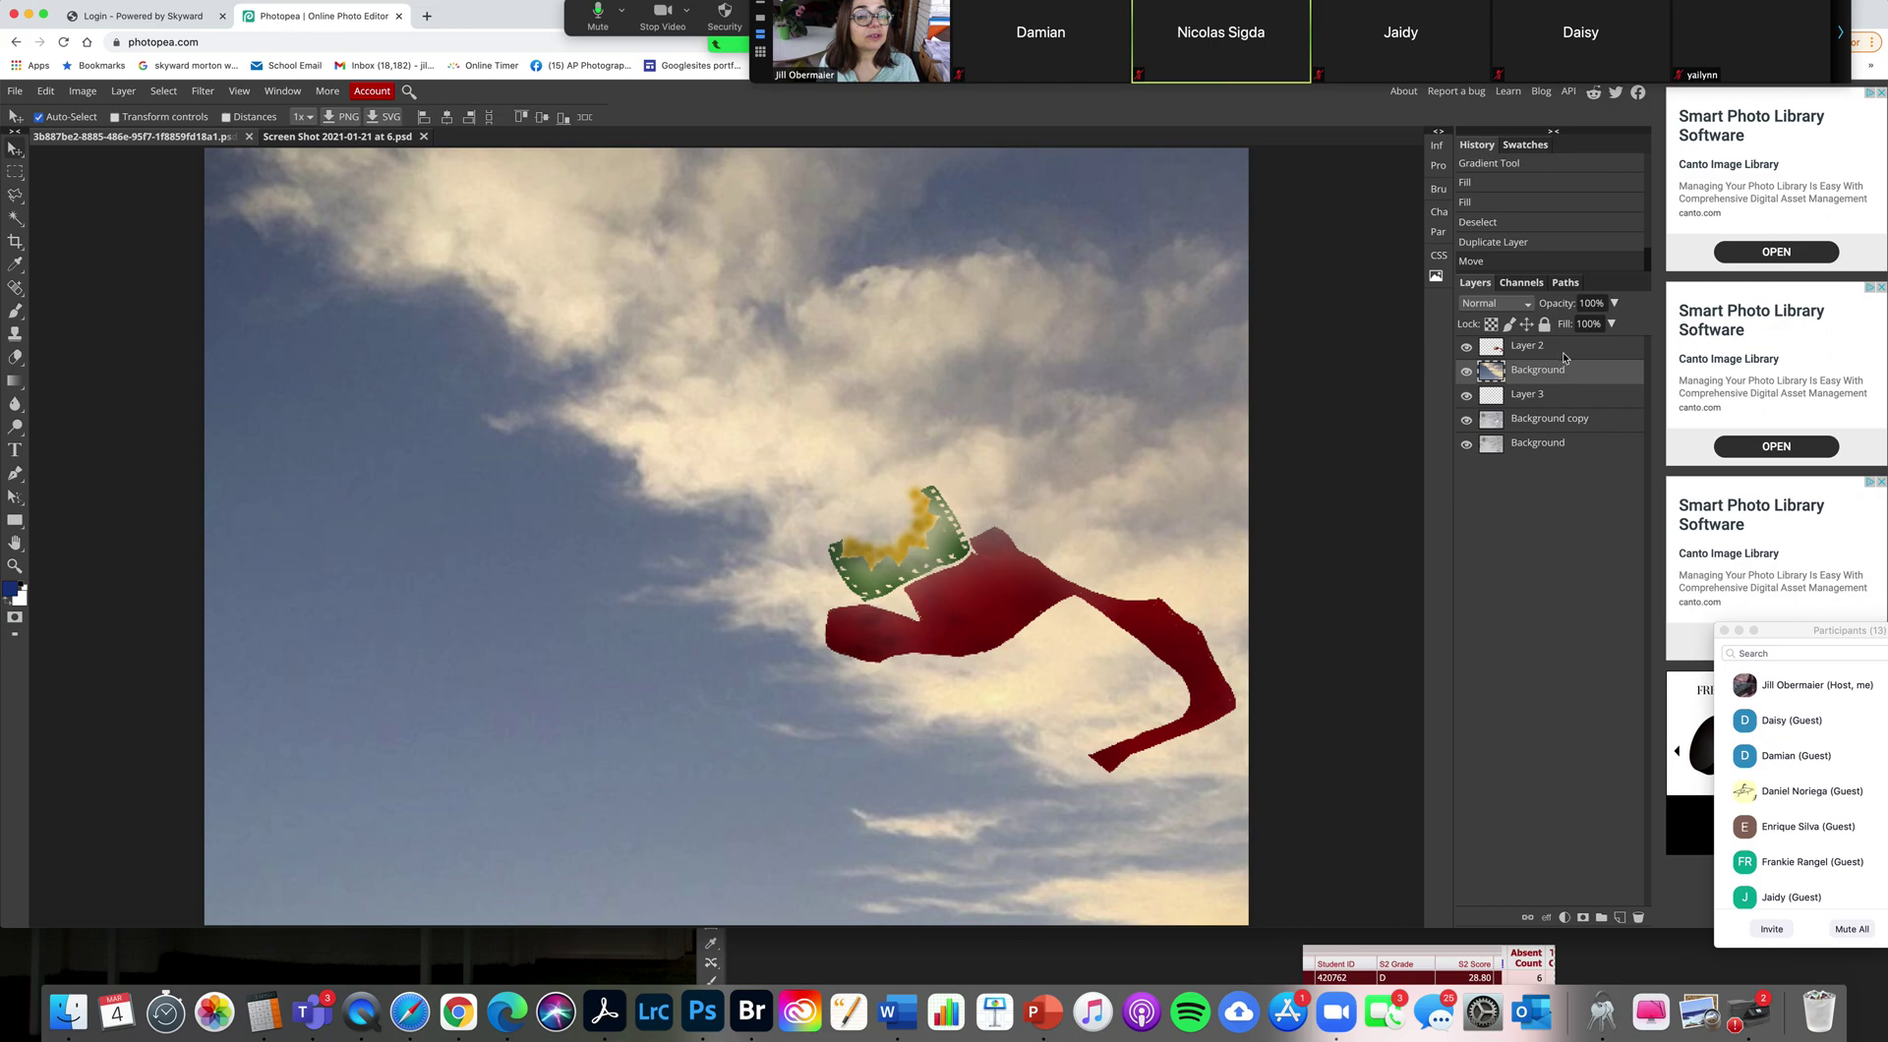
left_click(1466, 347)
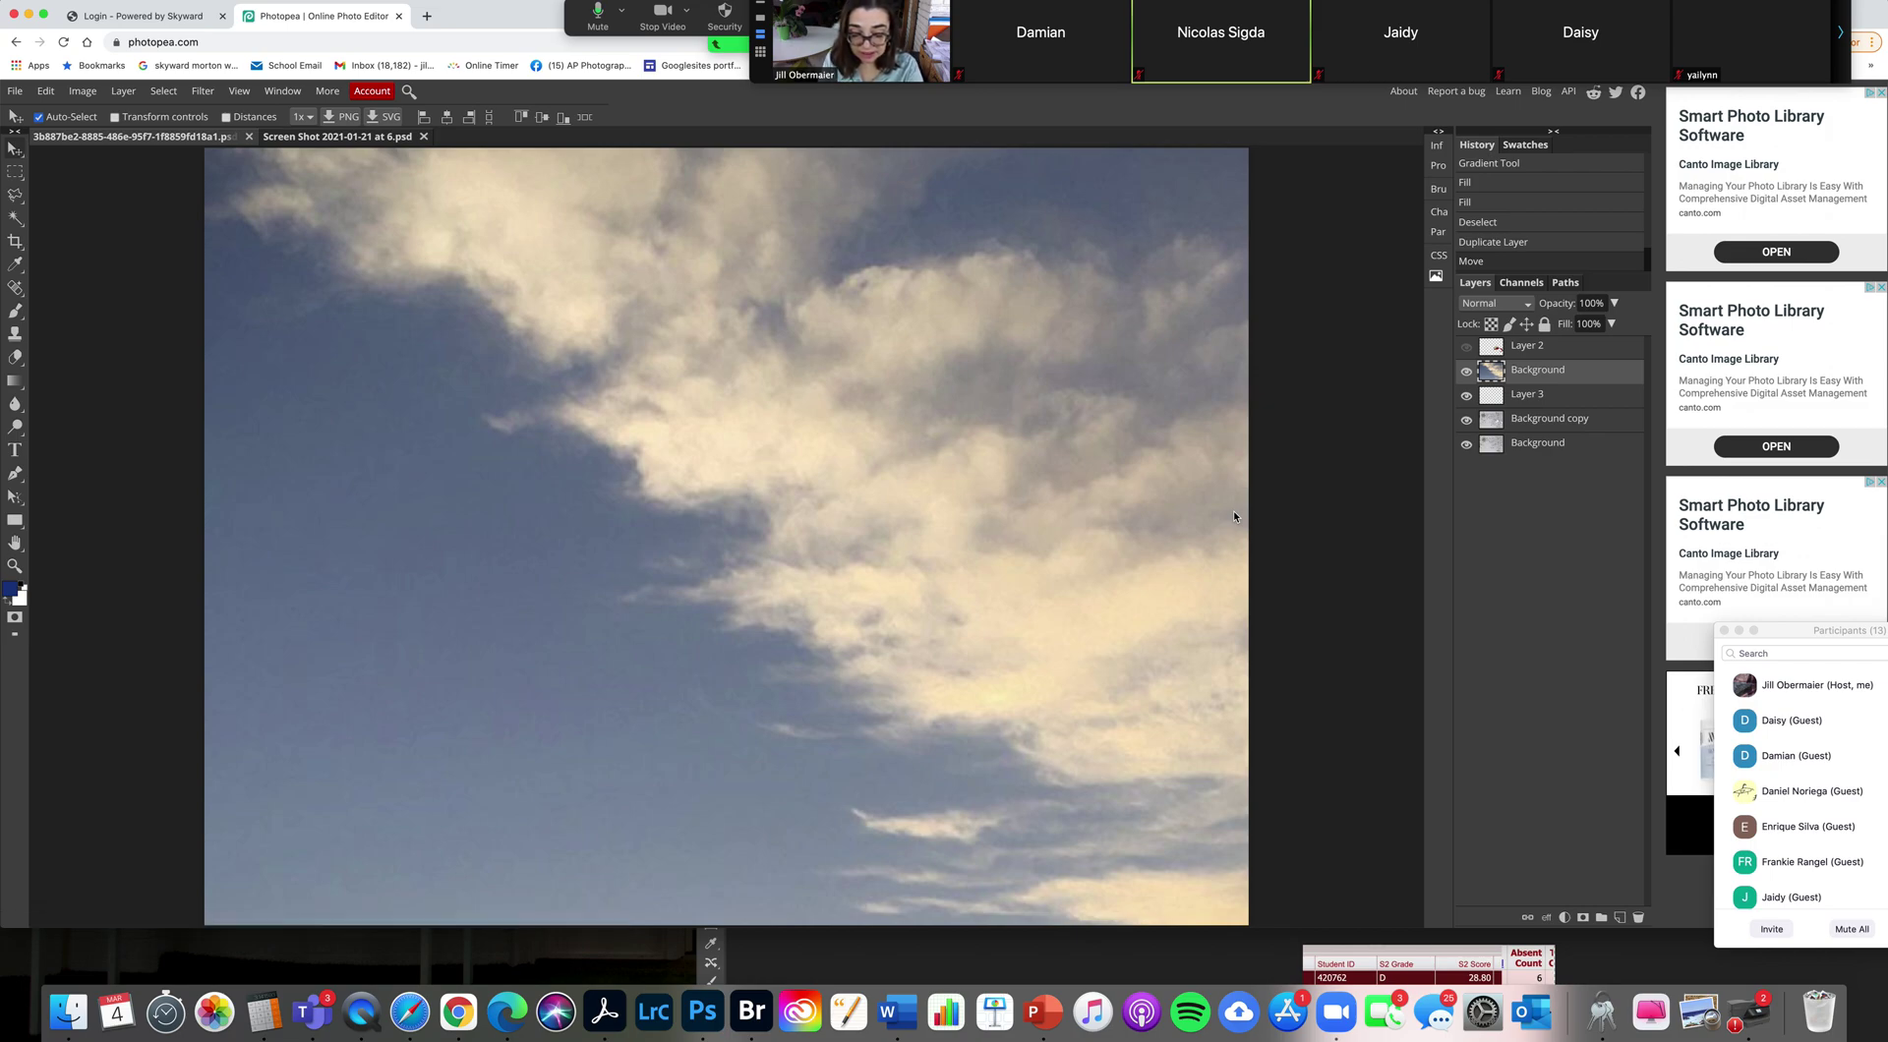
Step: Scale the sunset layer down to 55.46% and place it over the shoe and title area of the drawing
scroll(1234, 513, "down", 10)
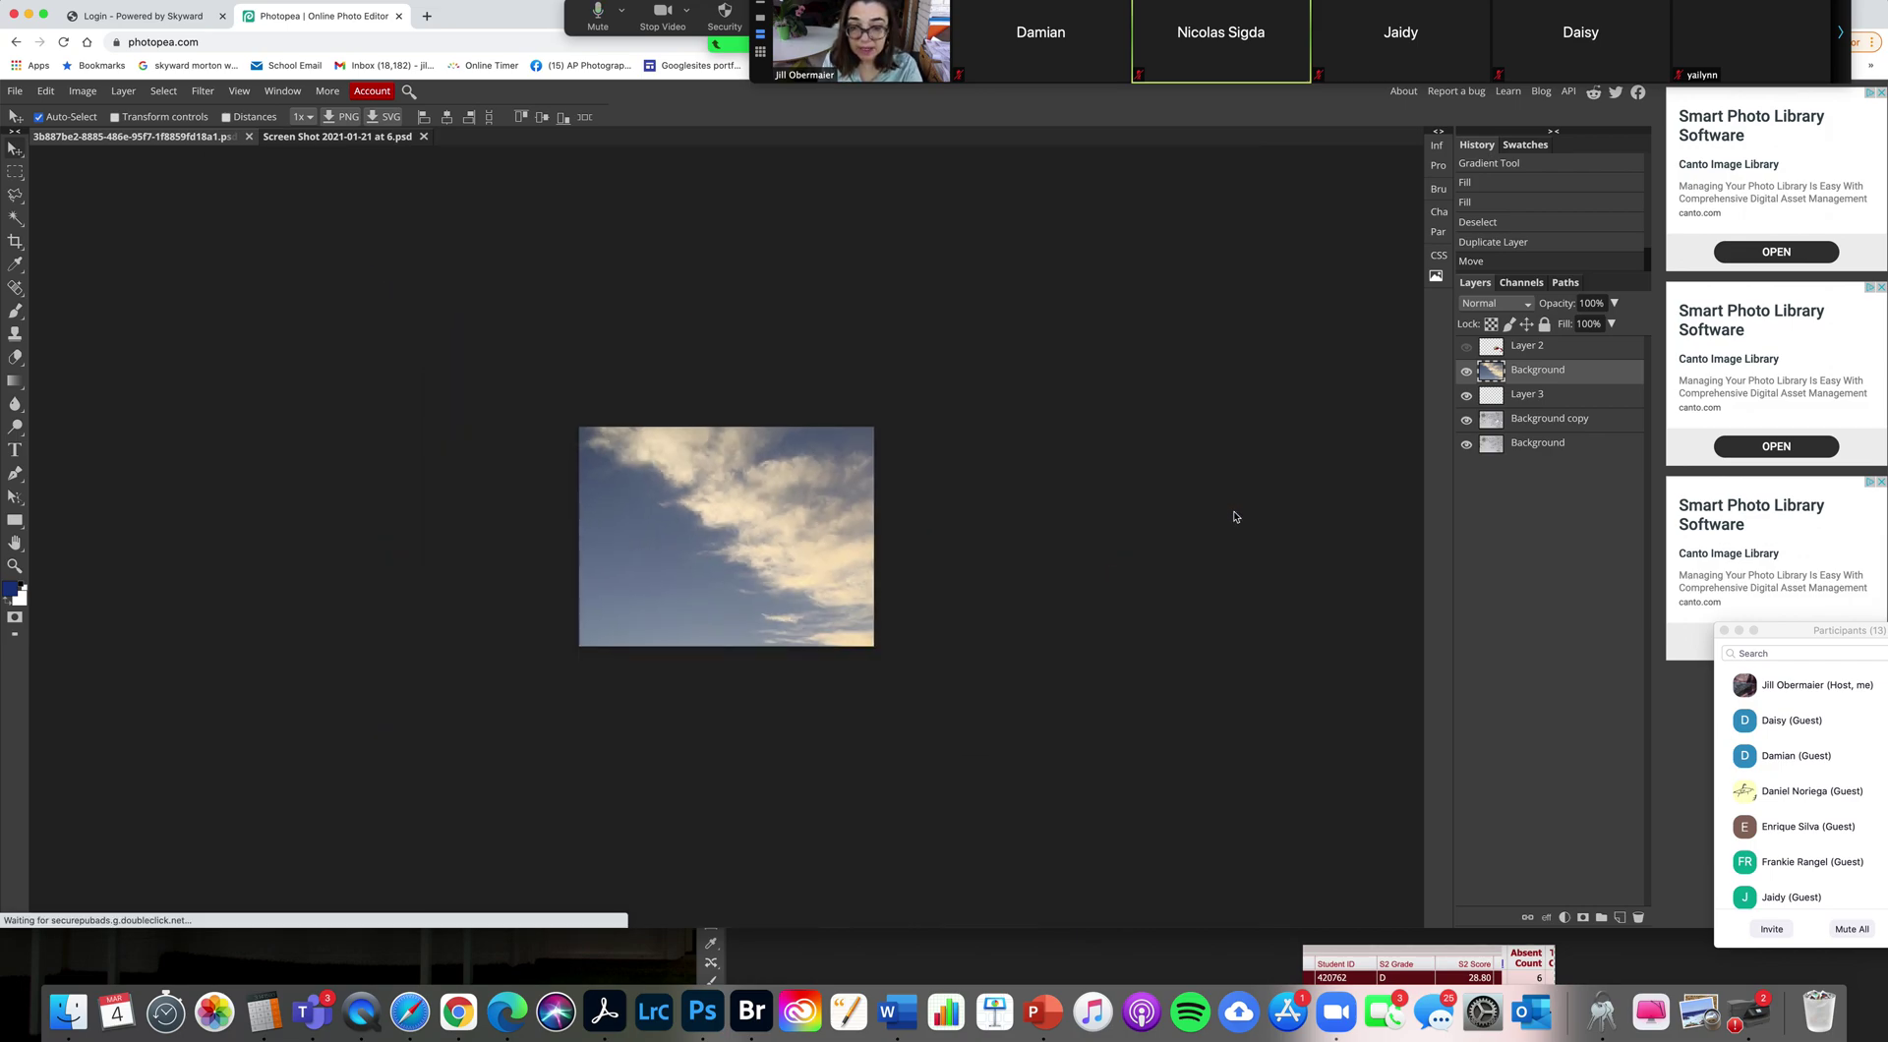
scroll(1234, 516, "down", 1)
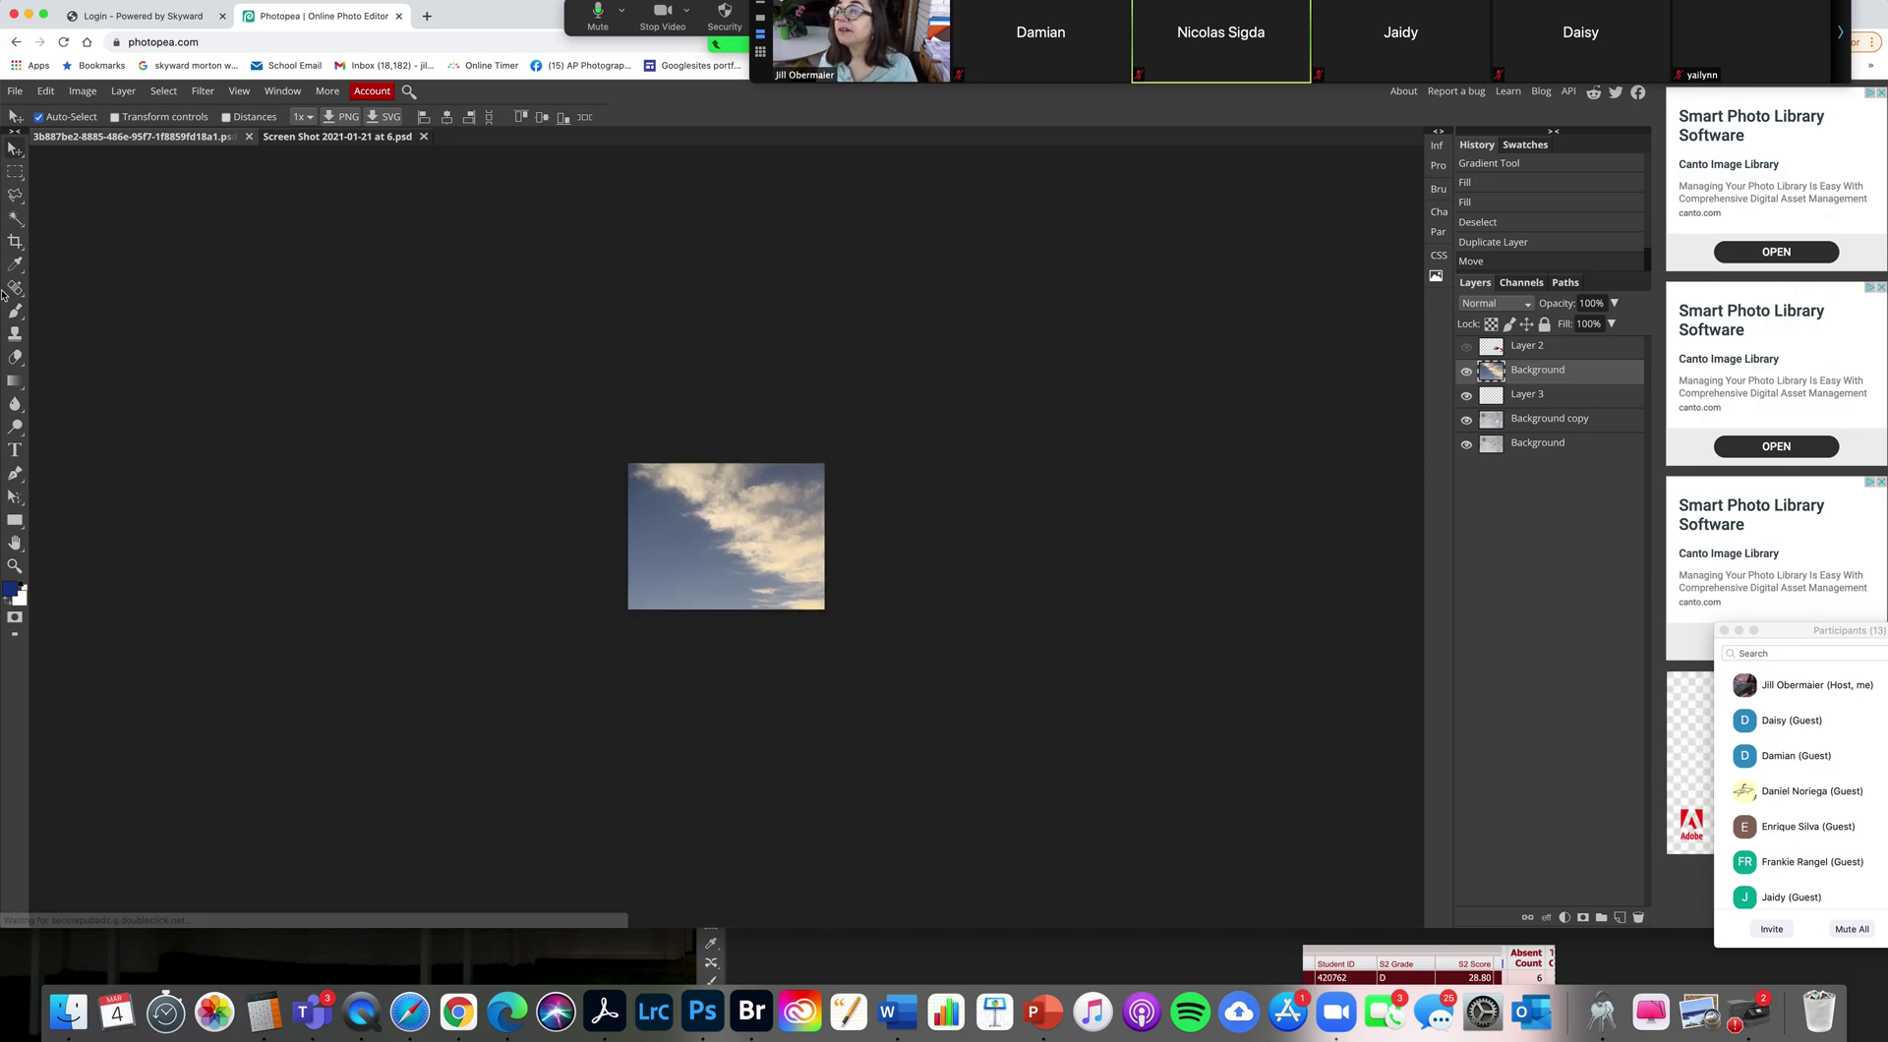
left_click(46, 91)
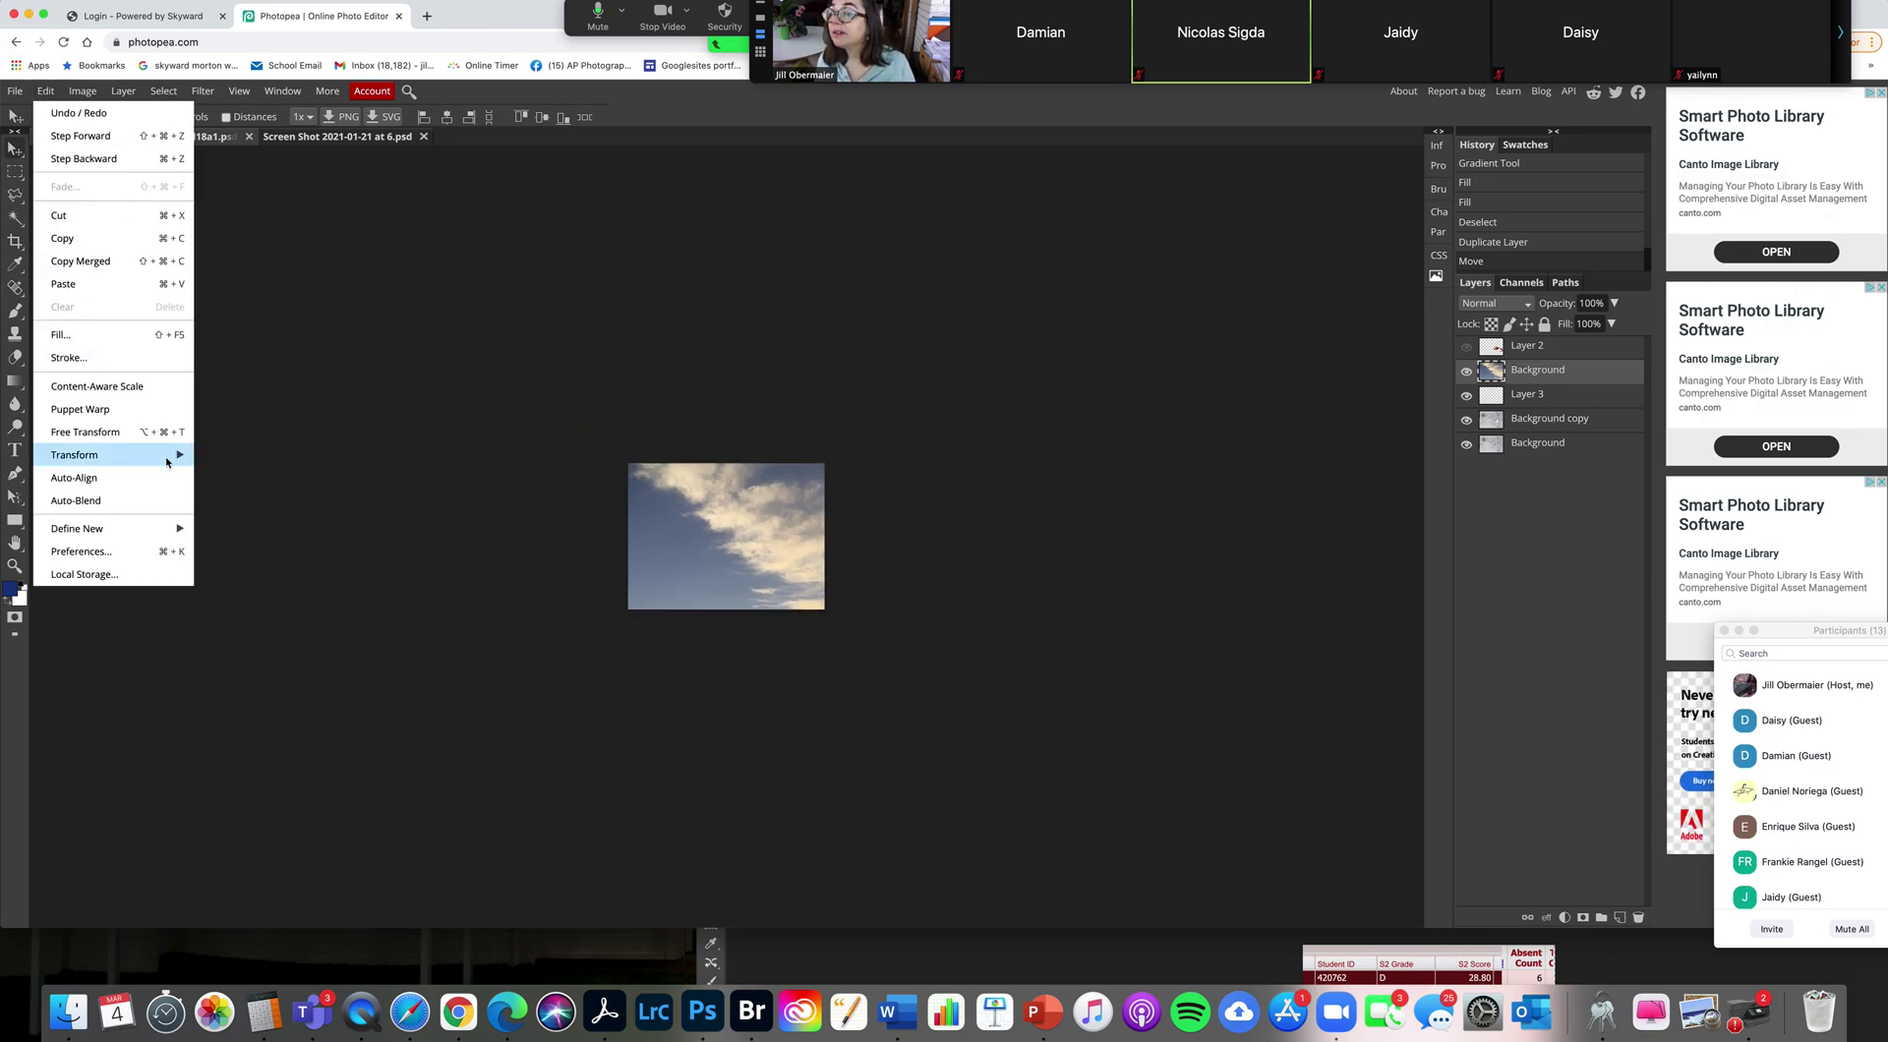
mouse_move(188, 454)
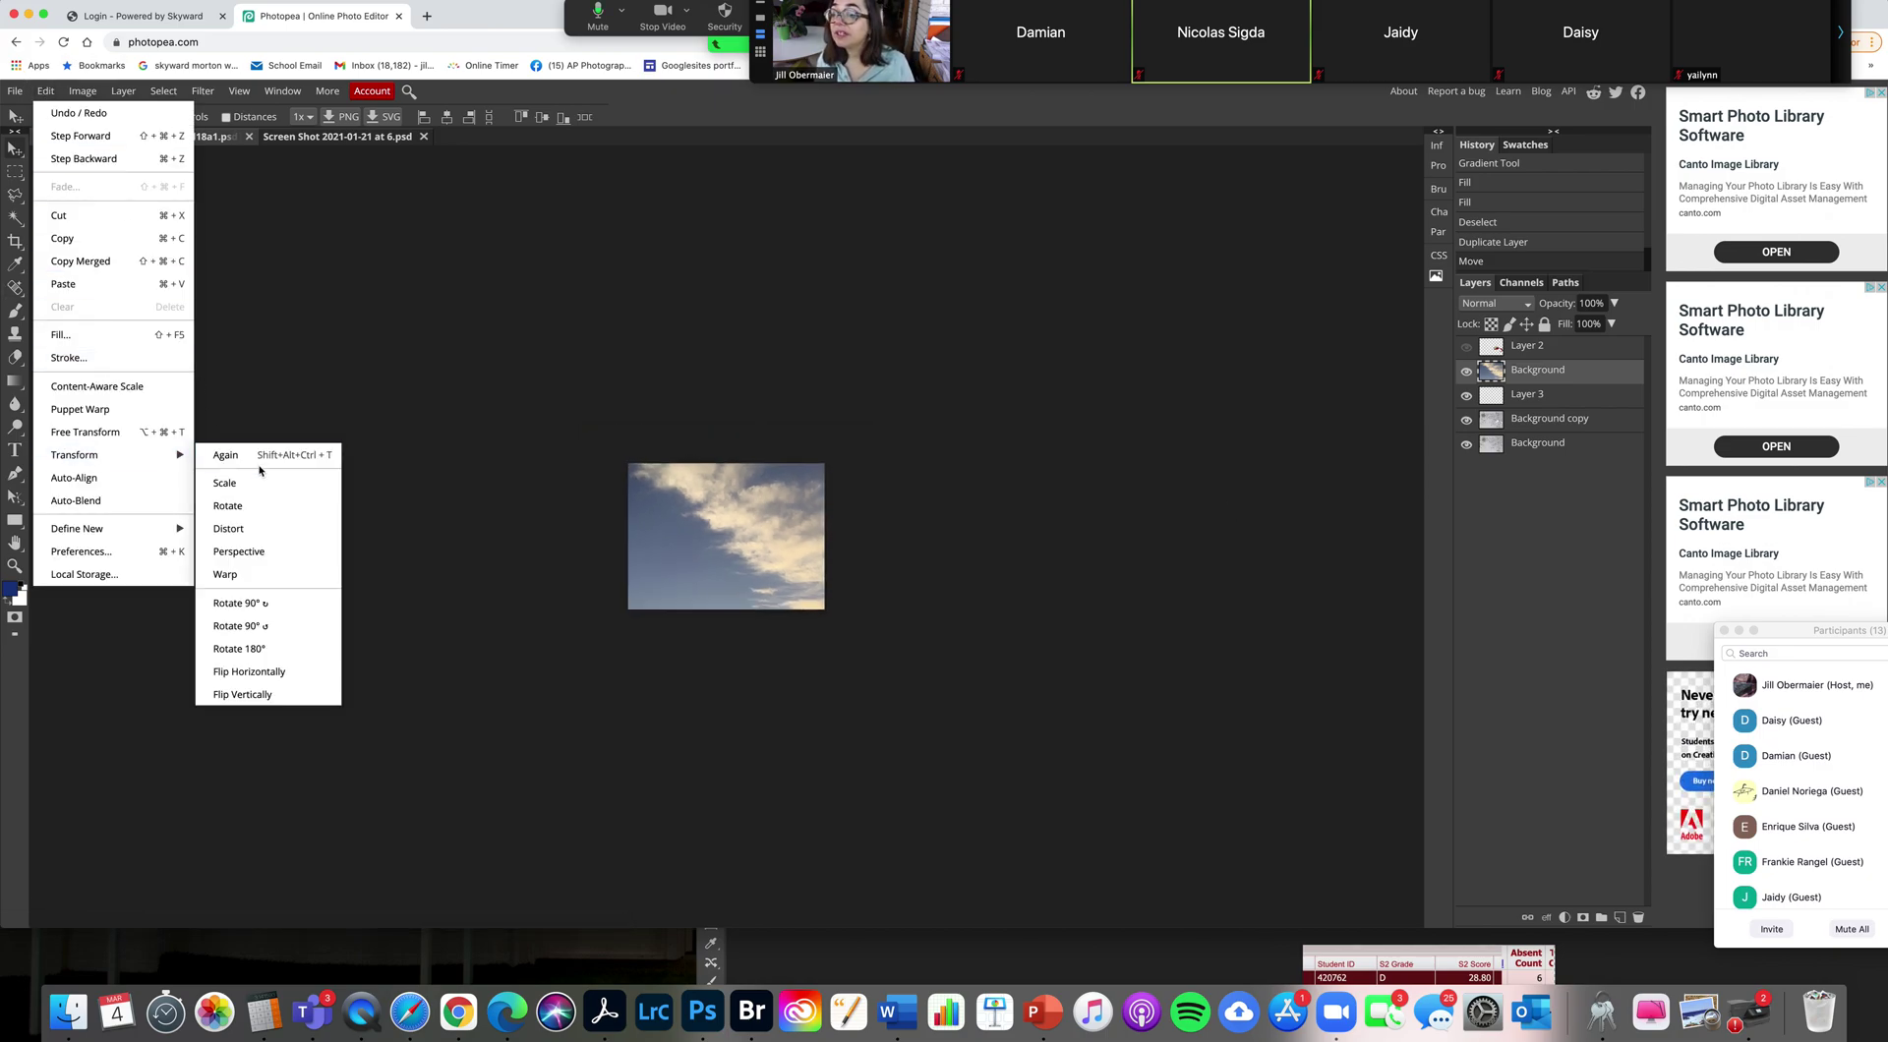
left_click(111, 437)
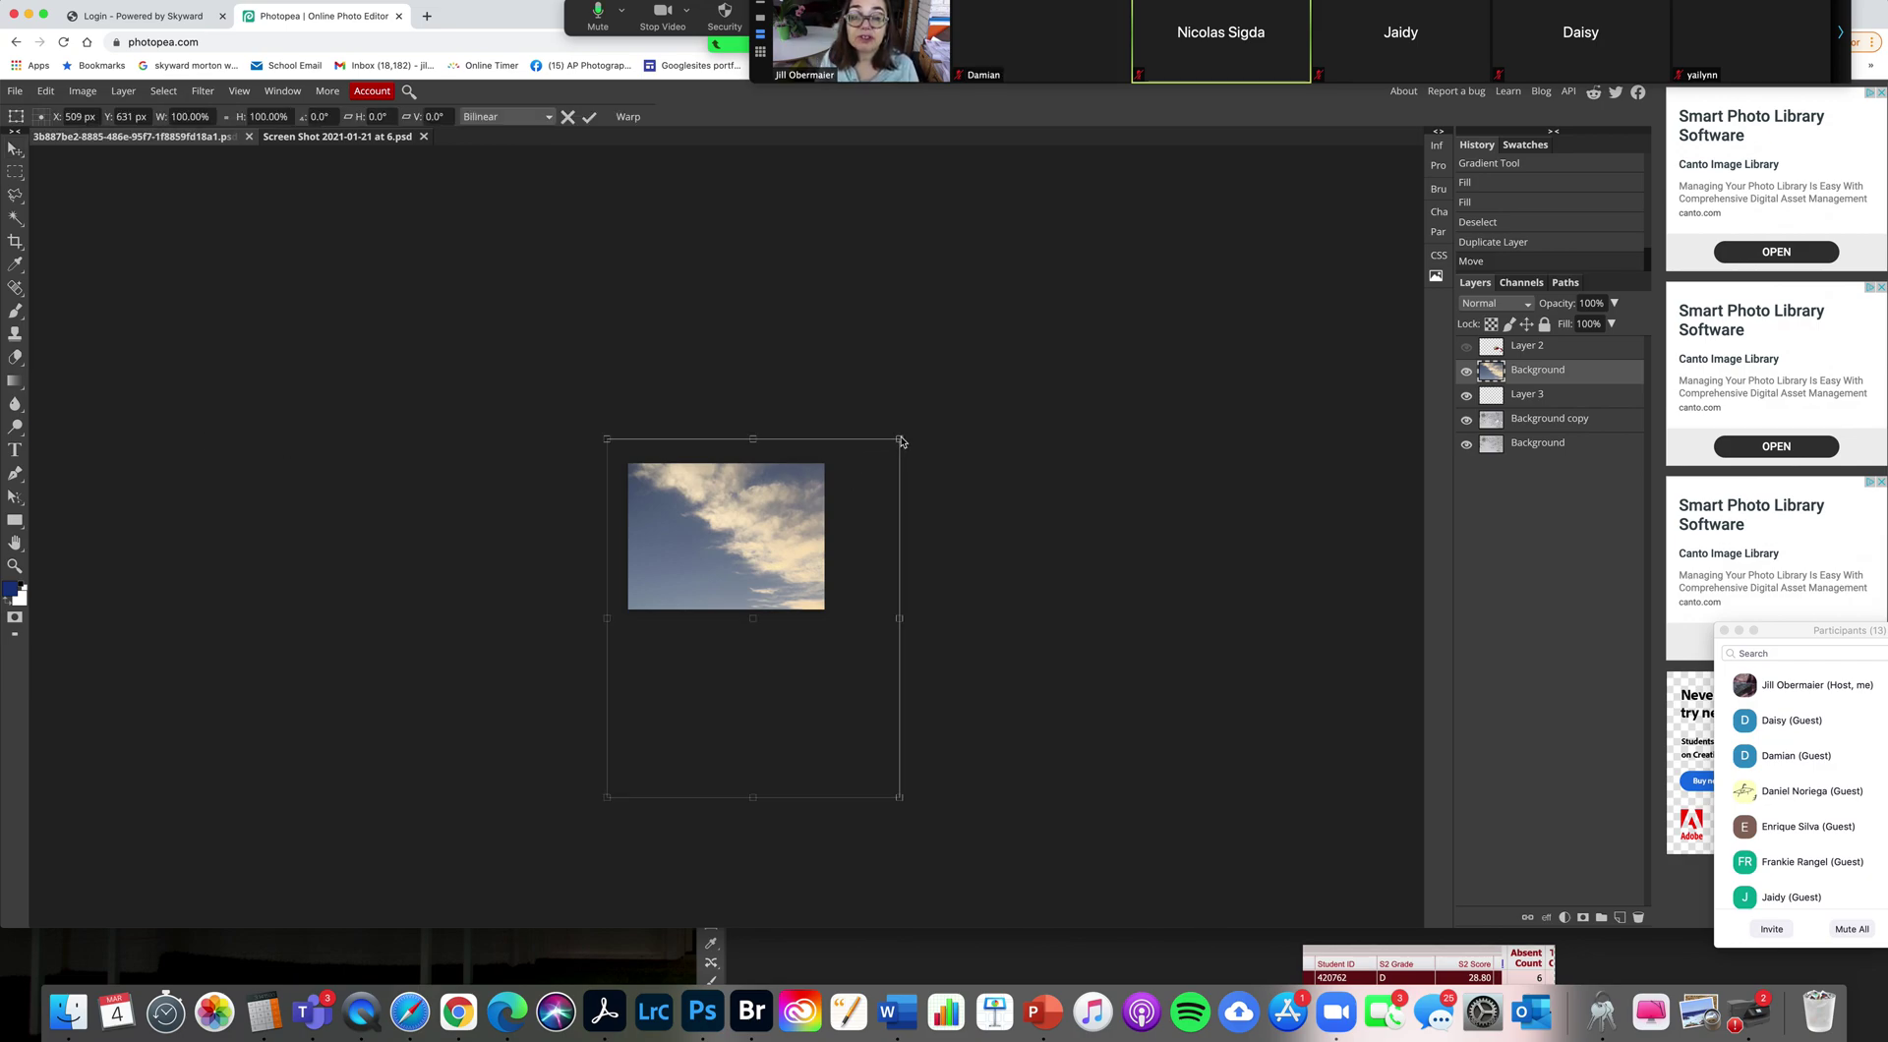
left_click_drag(897, 443, 768, 574)
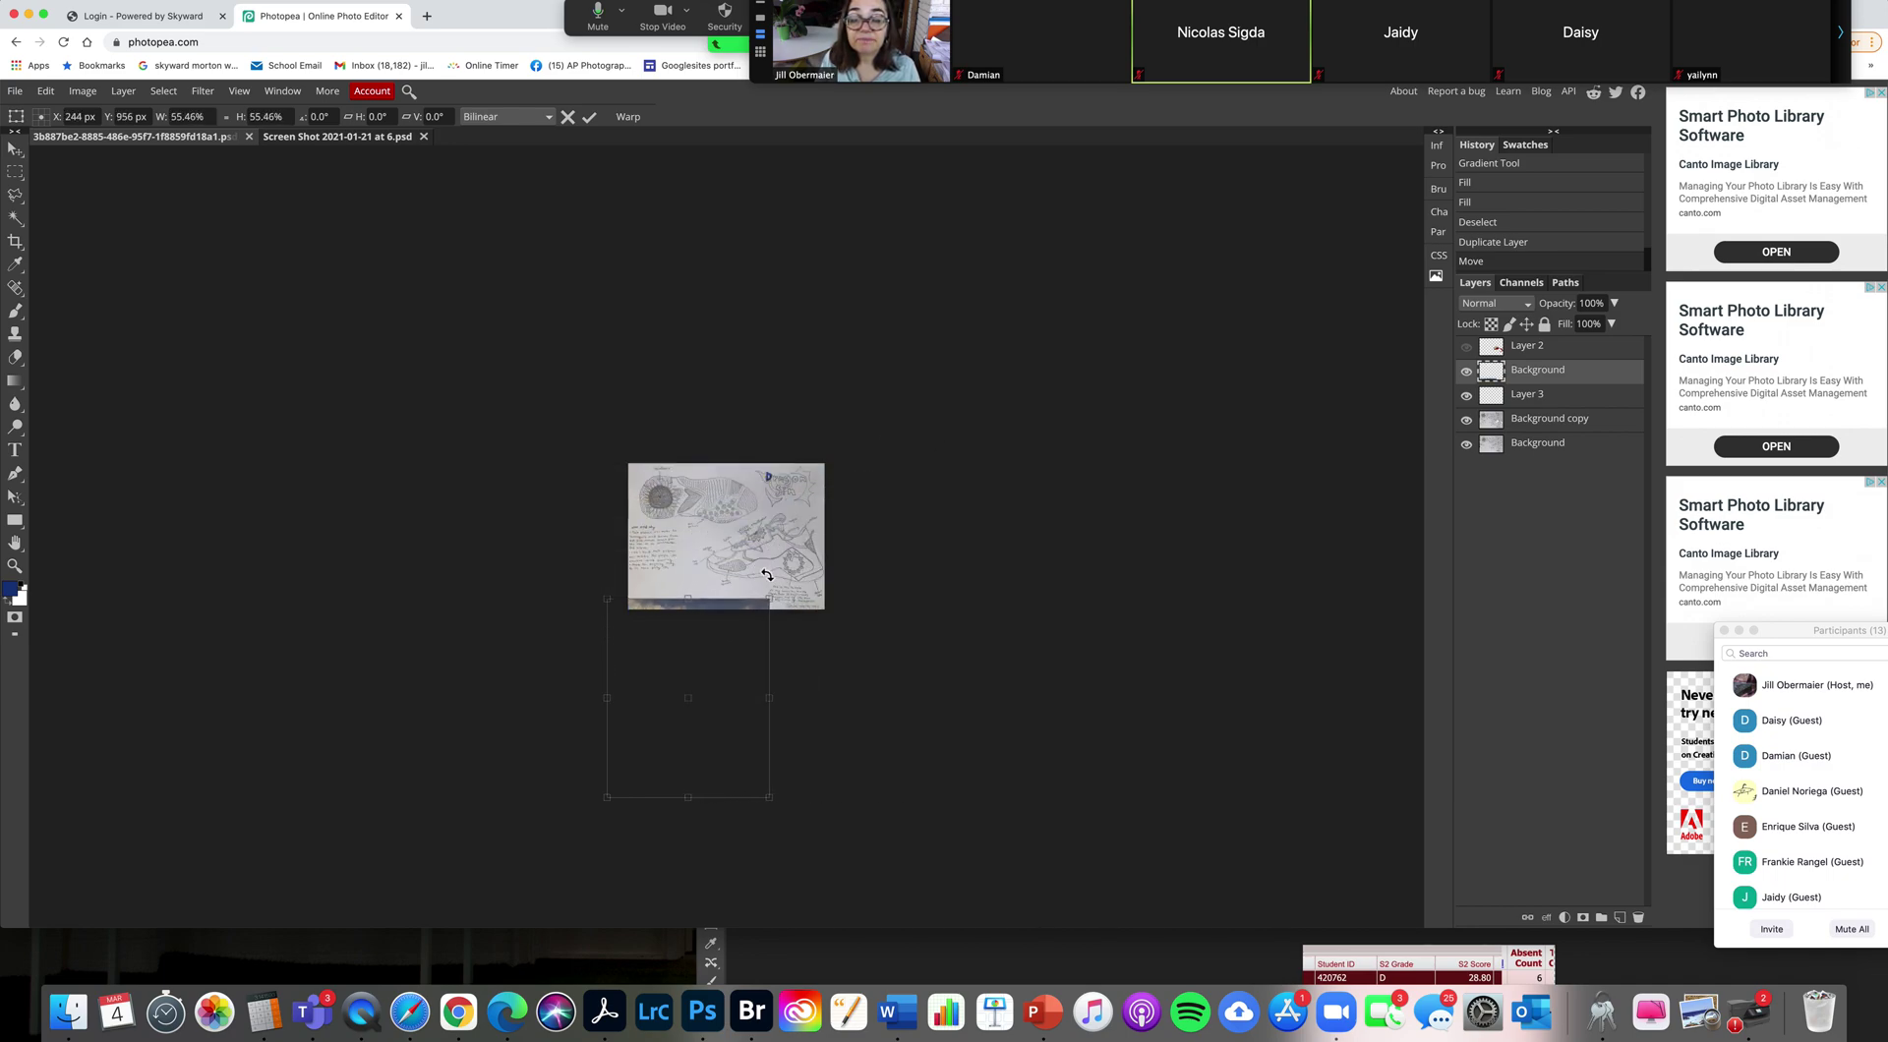
mouse_move(730, 671)
left_mouse_down()
mouse_move(744, 542)
mouse_move(788, 471)
mouse_move(940, 468)
mouse_move(817, 482)
left_mouse_up()
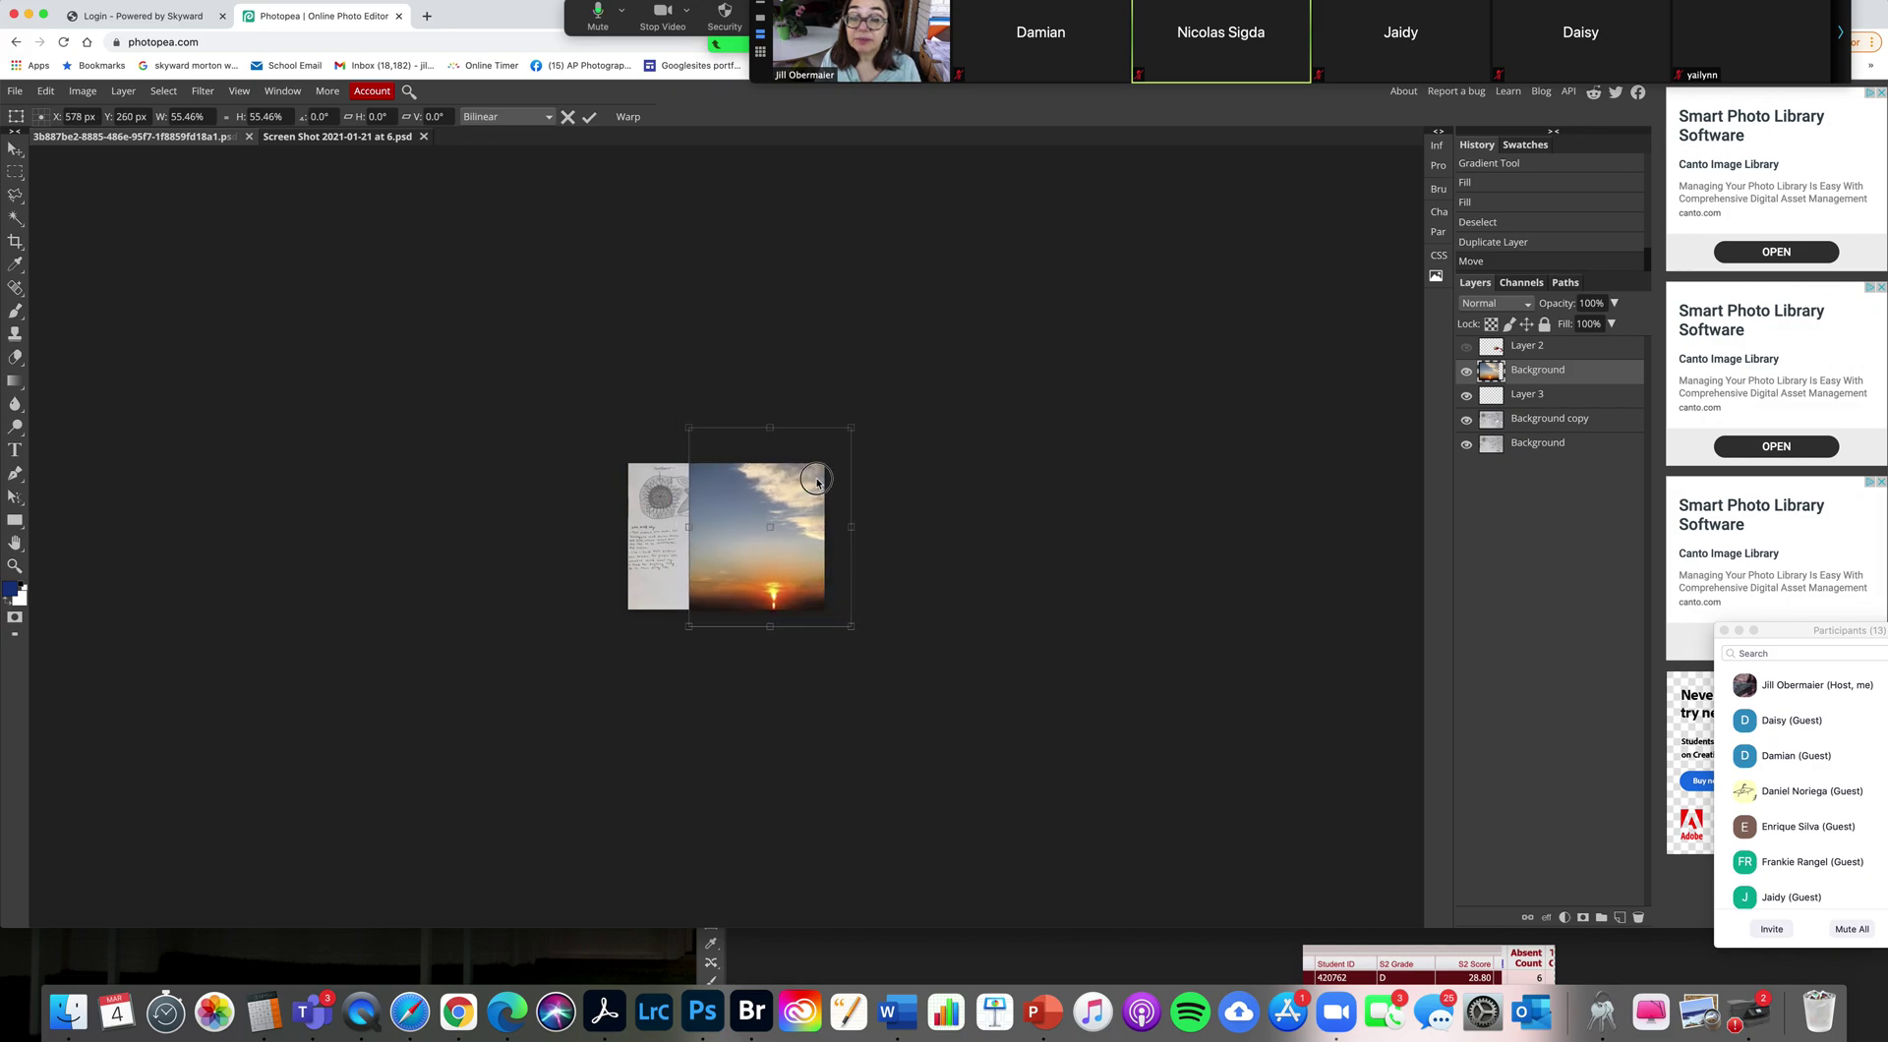
left_click(588, 117)
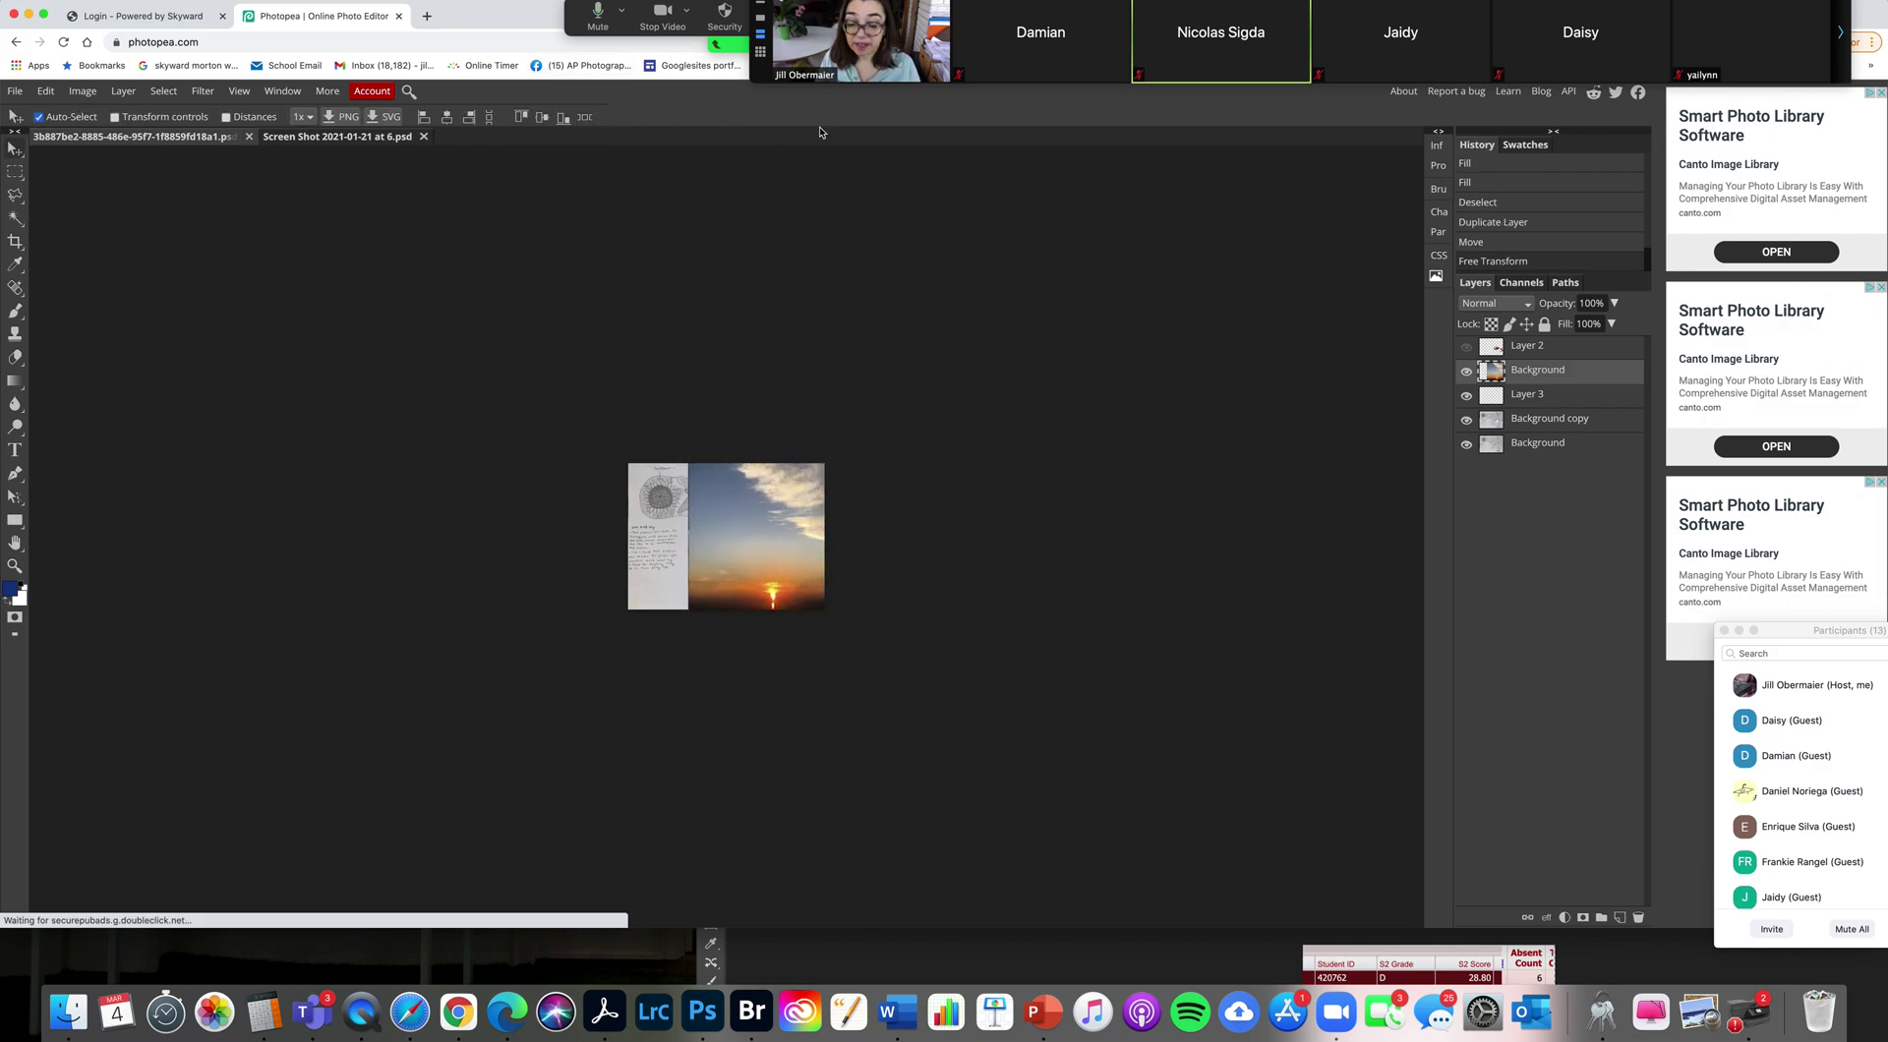
key("super+0")
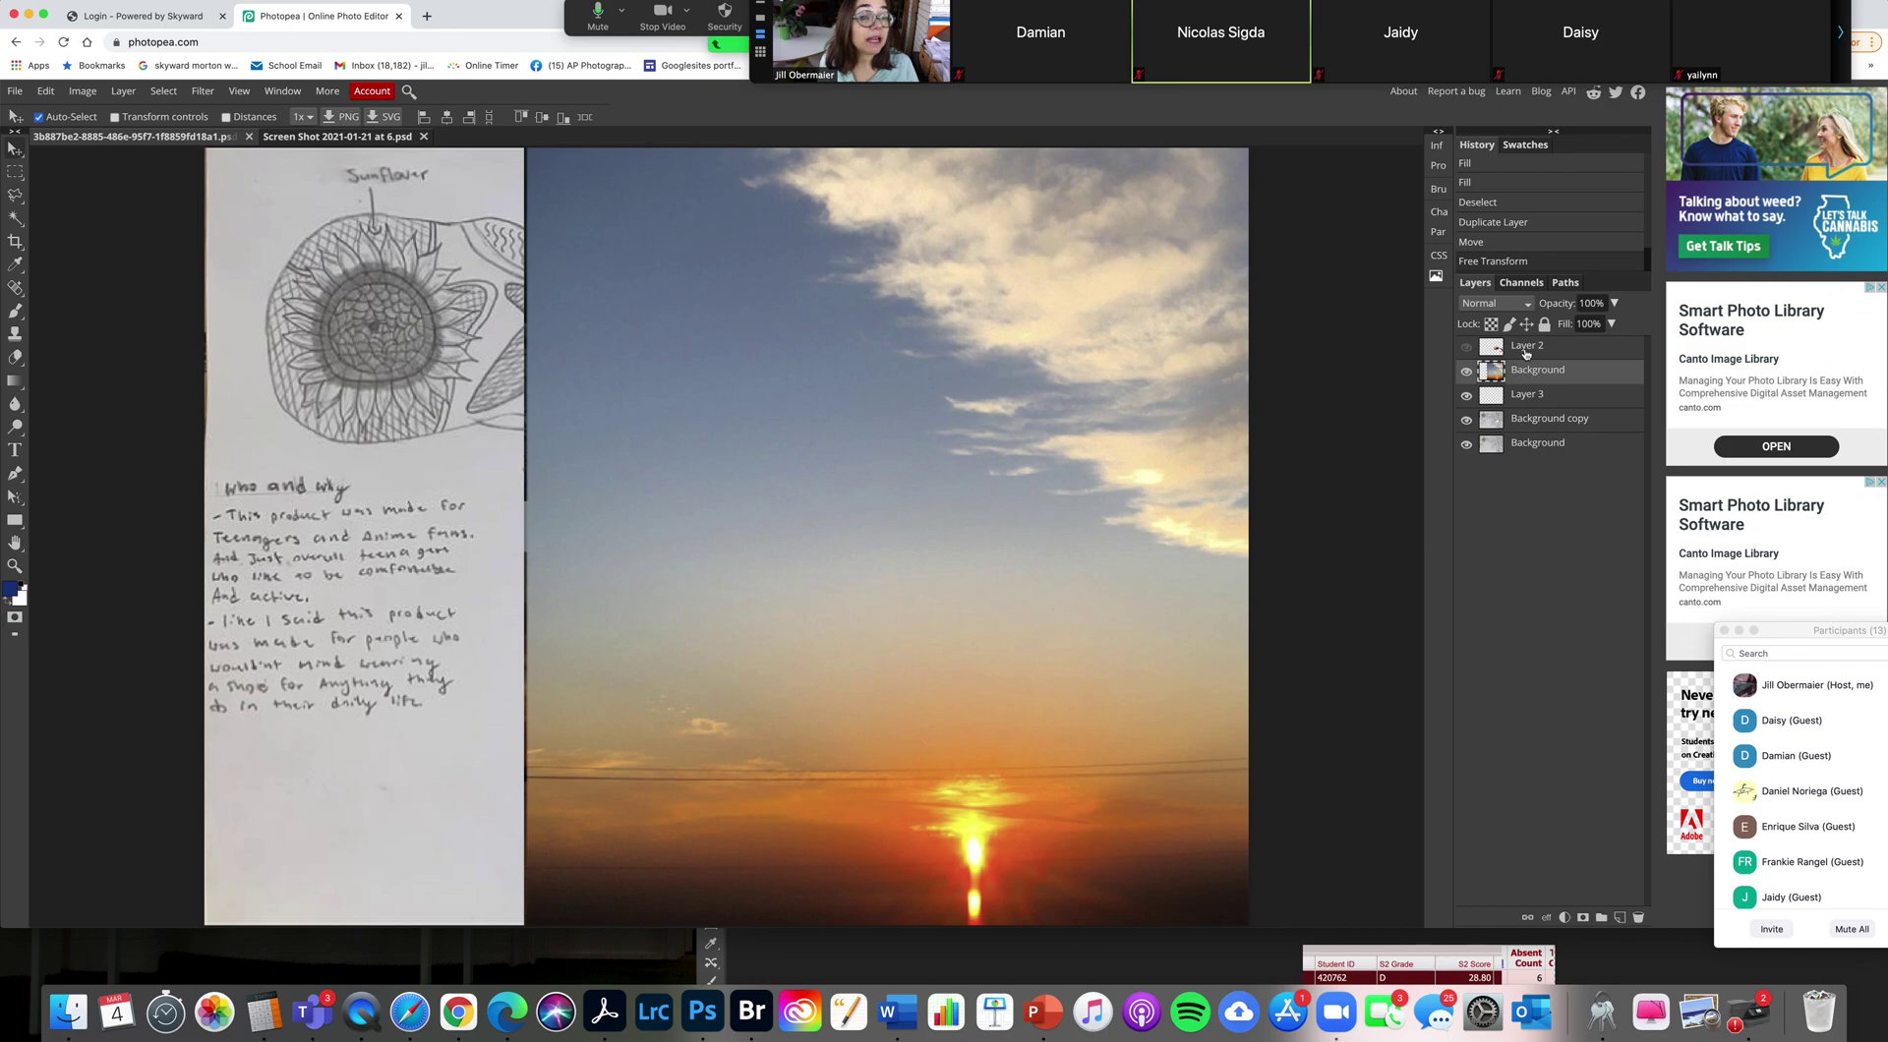
Step: Try the Darken and Multiply blend modes on the sunset layer and move its sun up over the shoe
left_click(1510, 304)
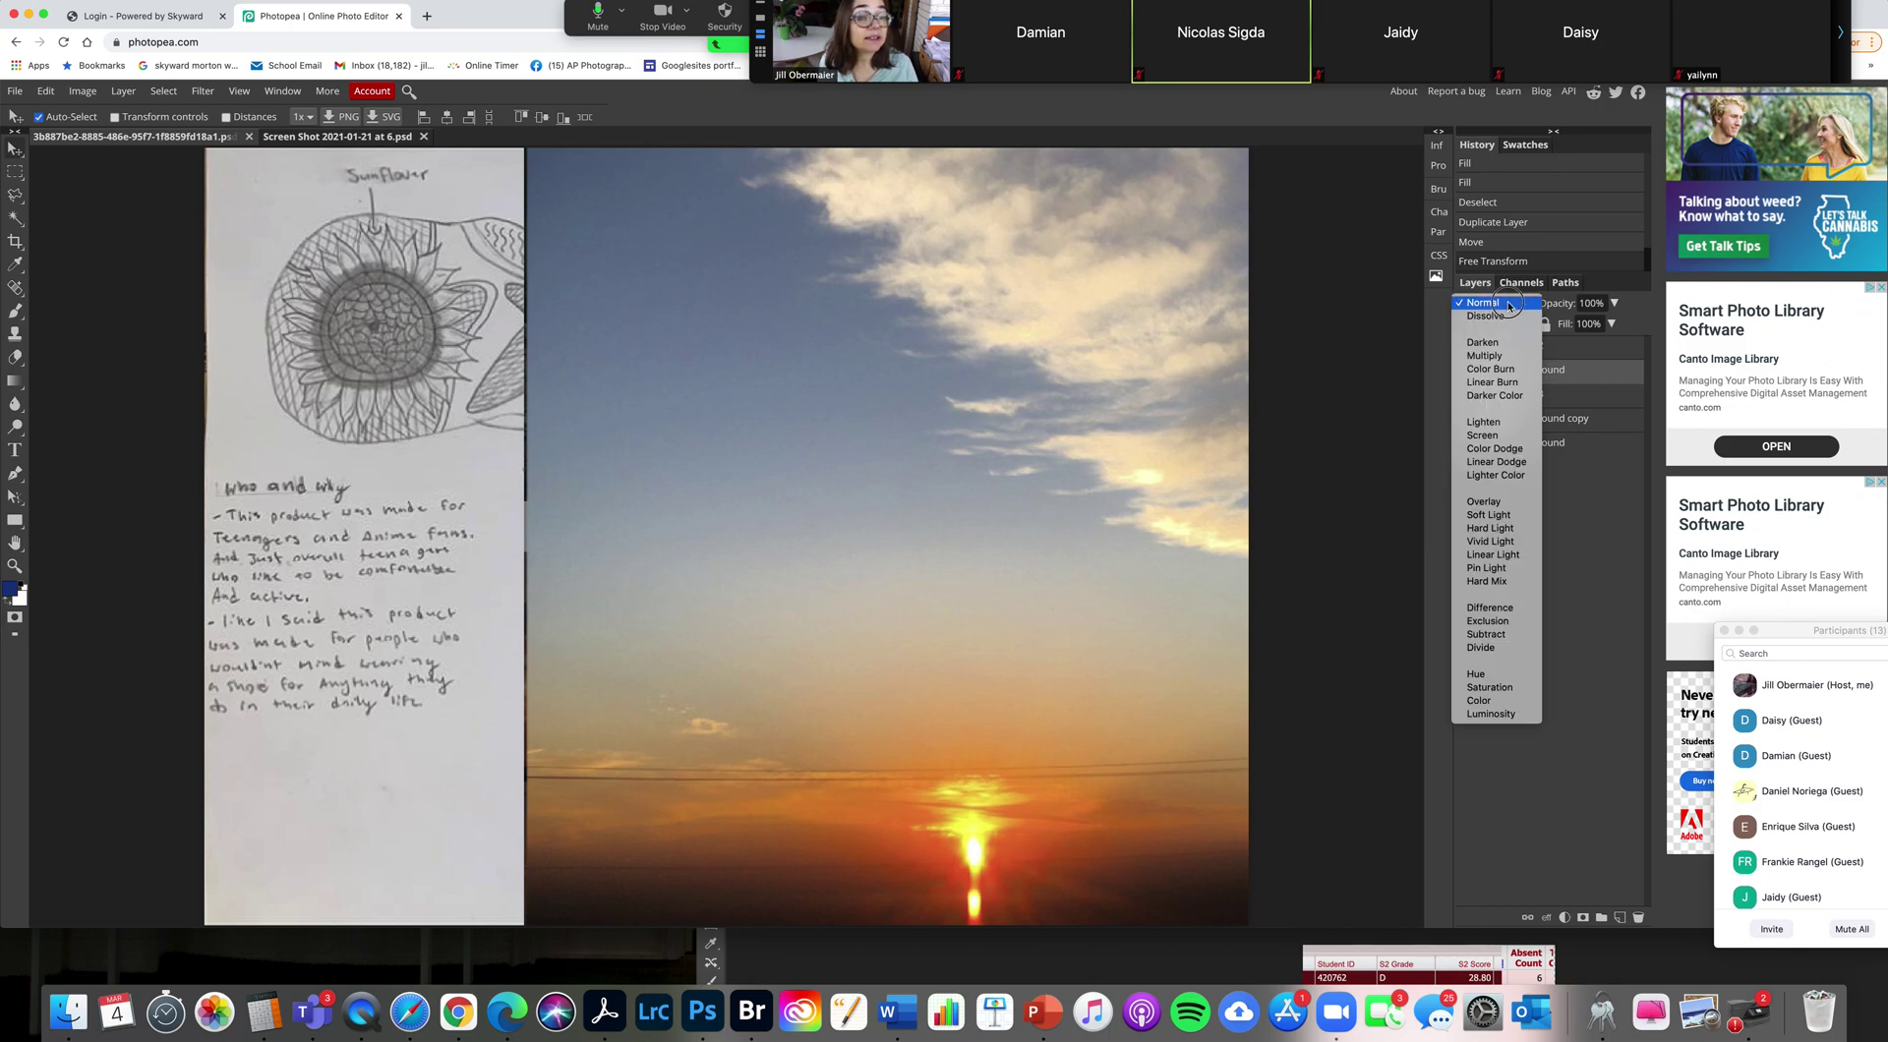
left_click(1511, 343)
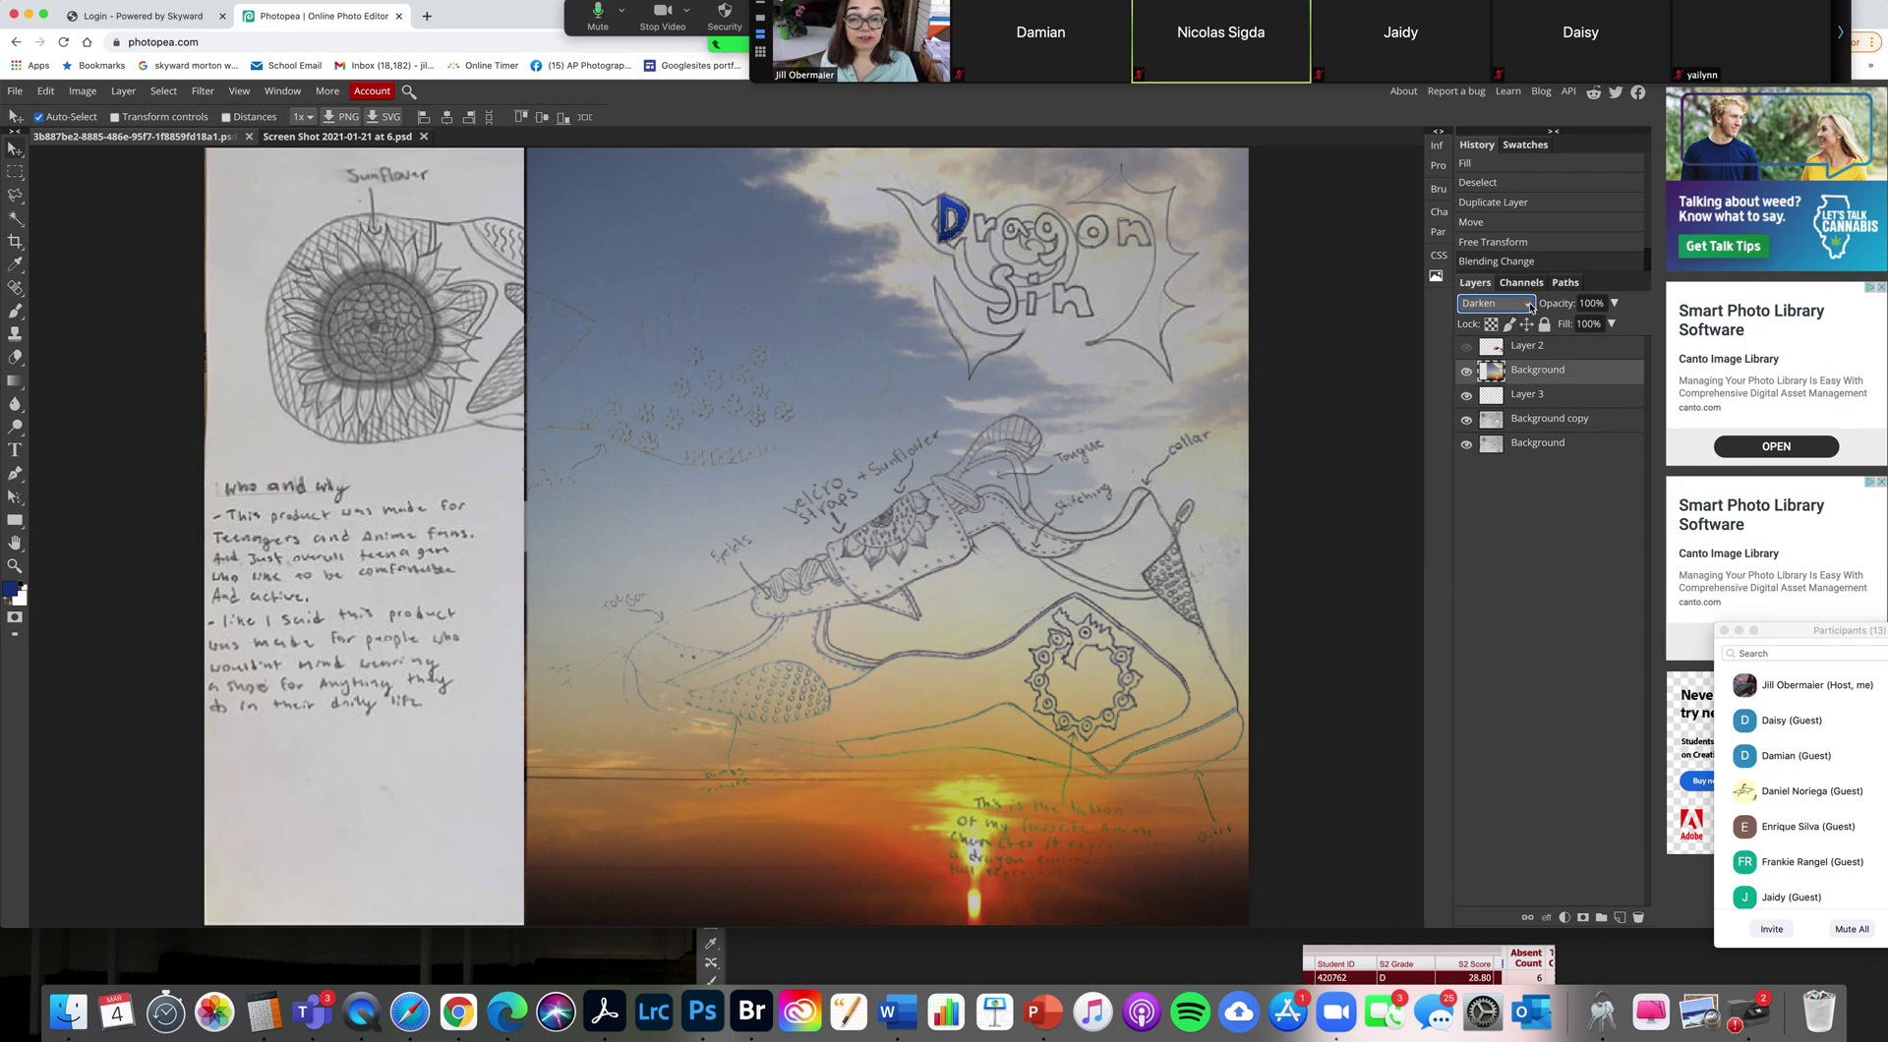
left_click(1530, 306)
left_click(1524, 321)
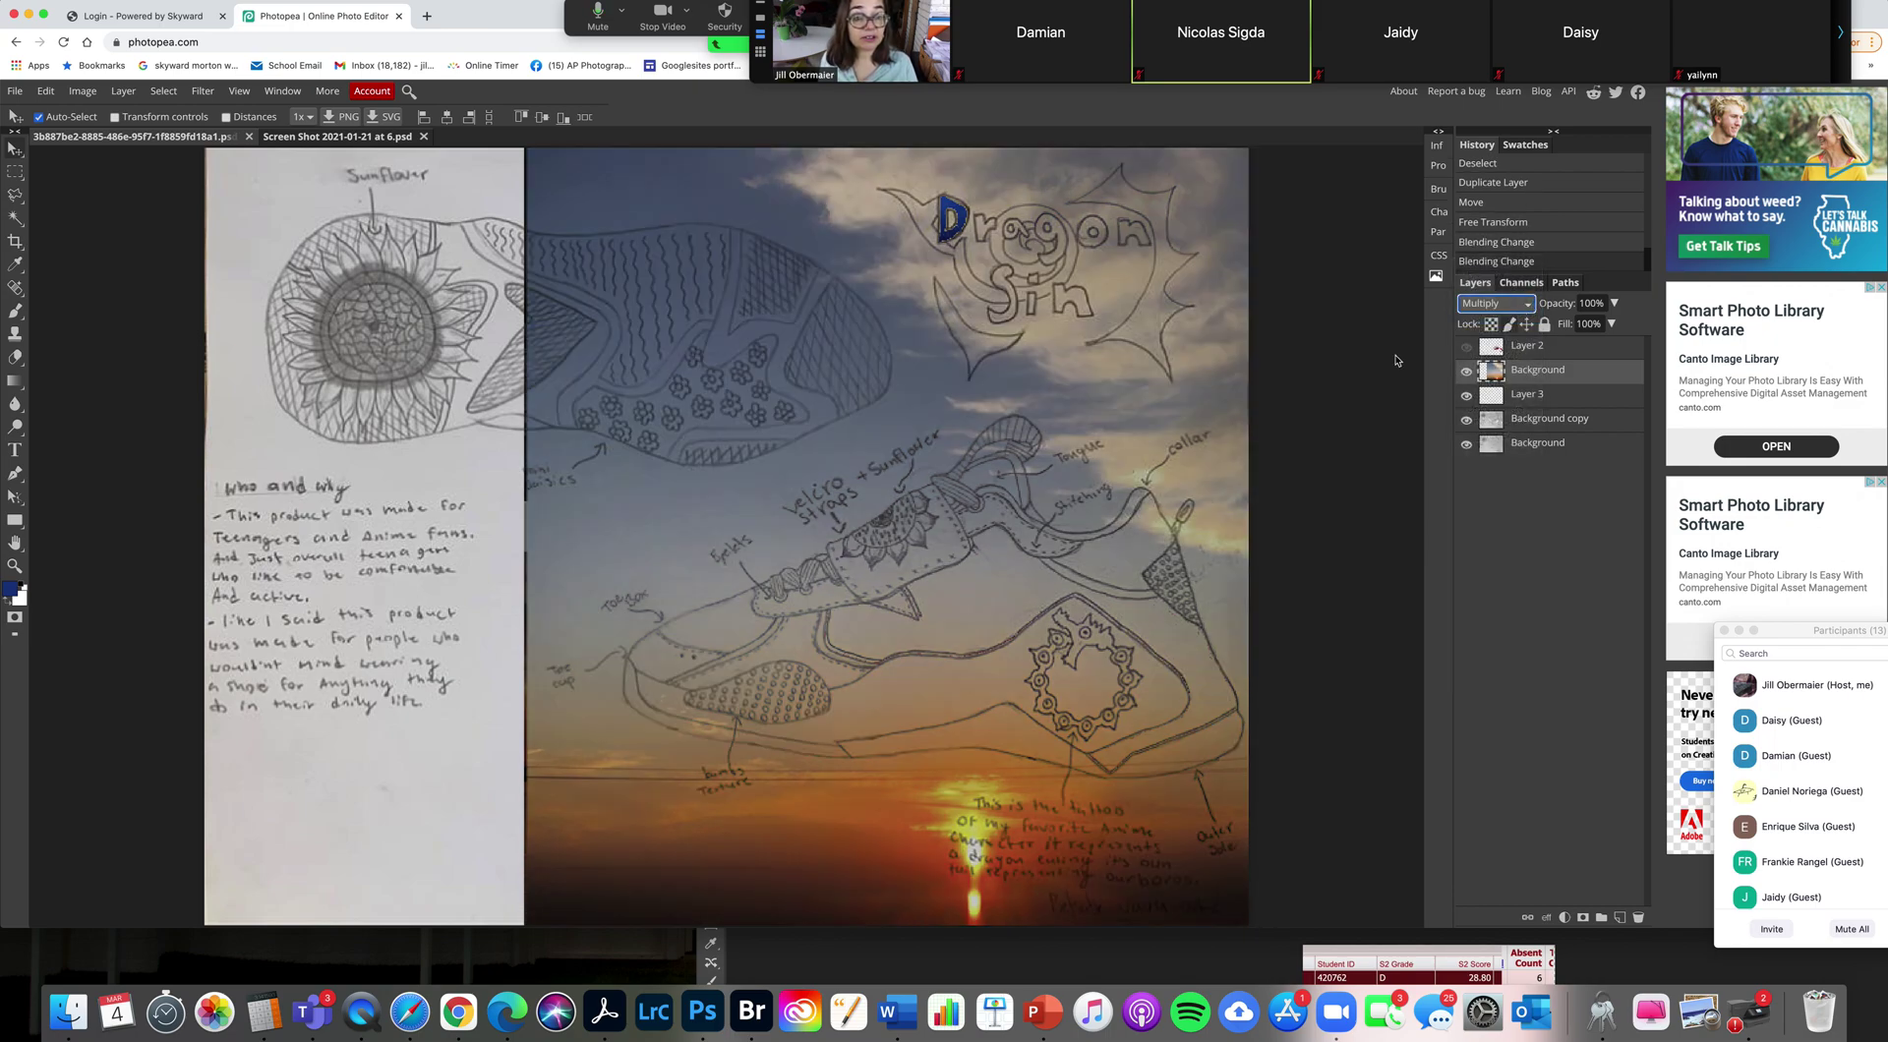
left_click_drag(1143, 405, 1153, 210)
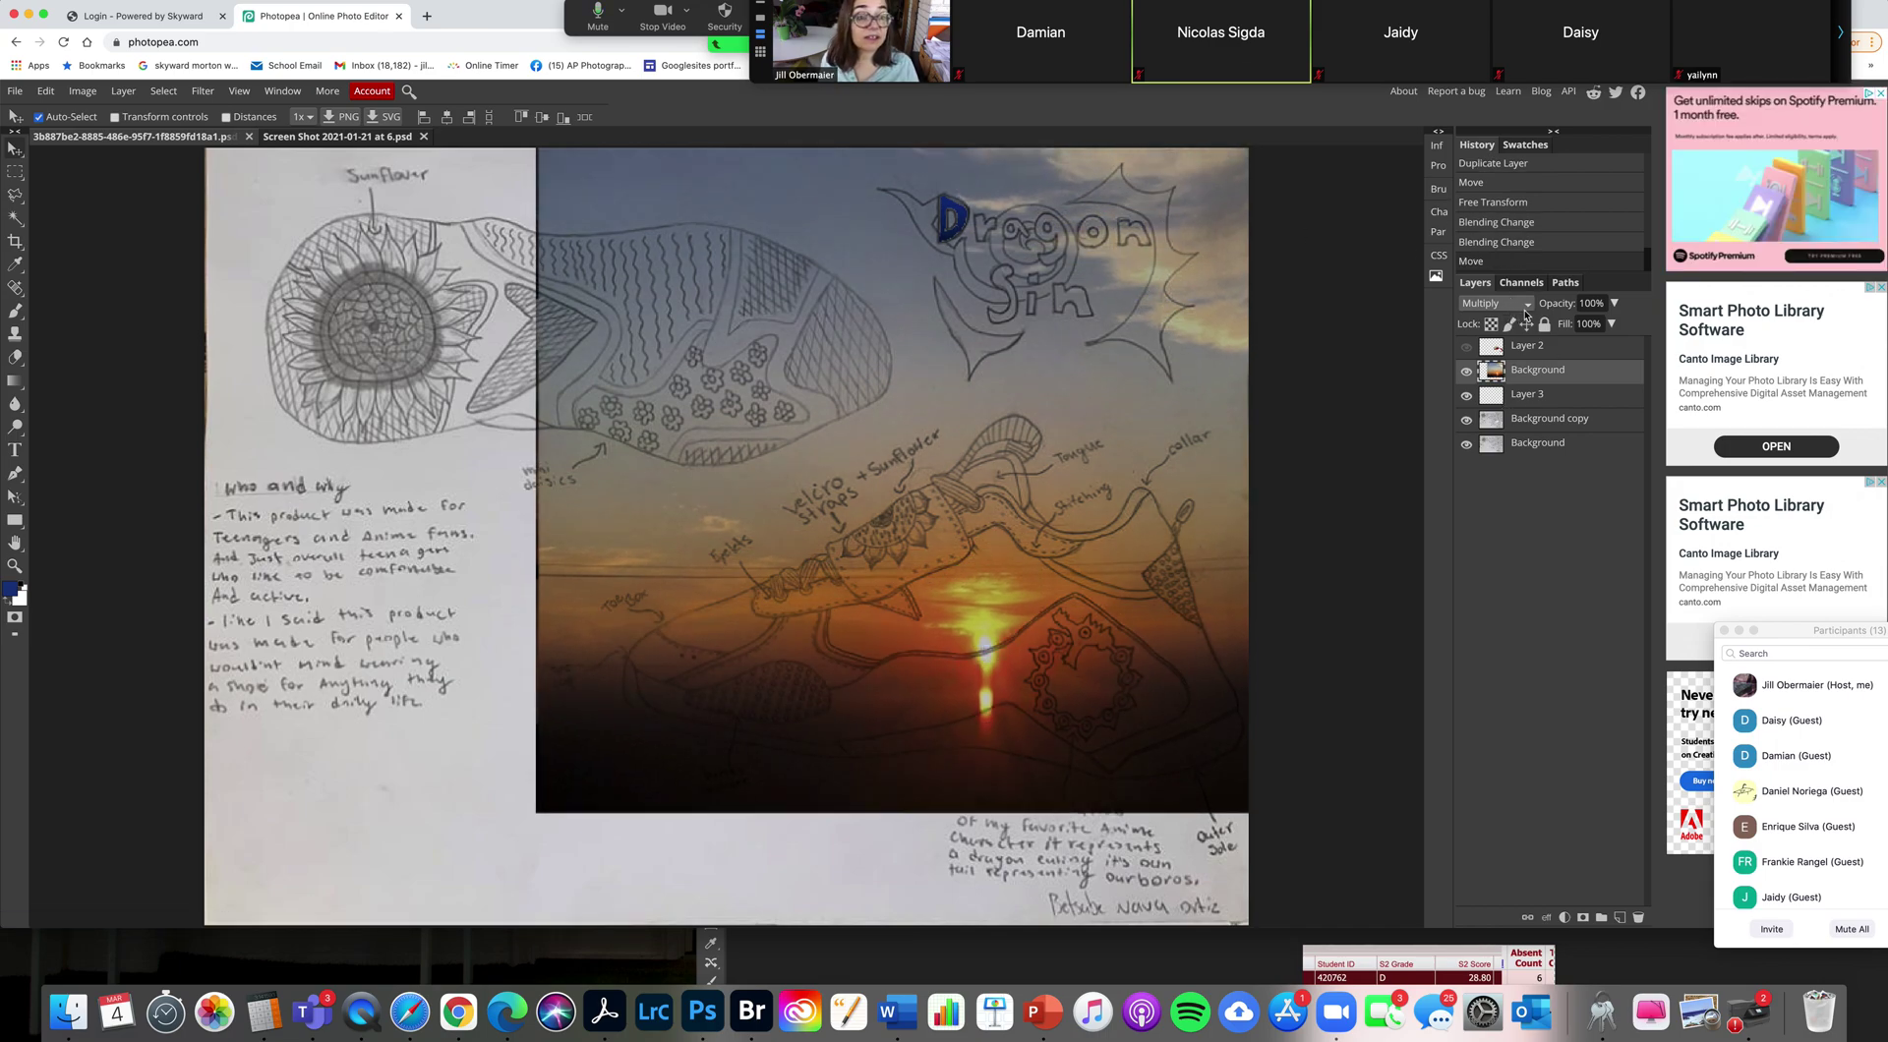
Step: Try the Color Burn, Linear Burn, Lighten, Overlay and Difference blend modes on the sunset layer
left_click(1525, 308)
left_click(1523, 322)
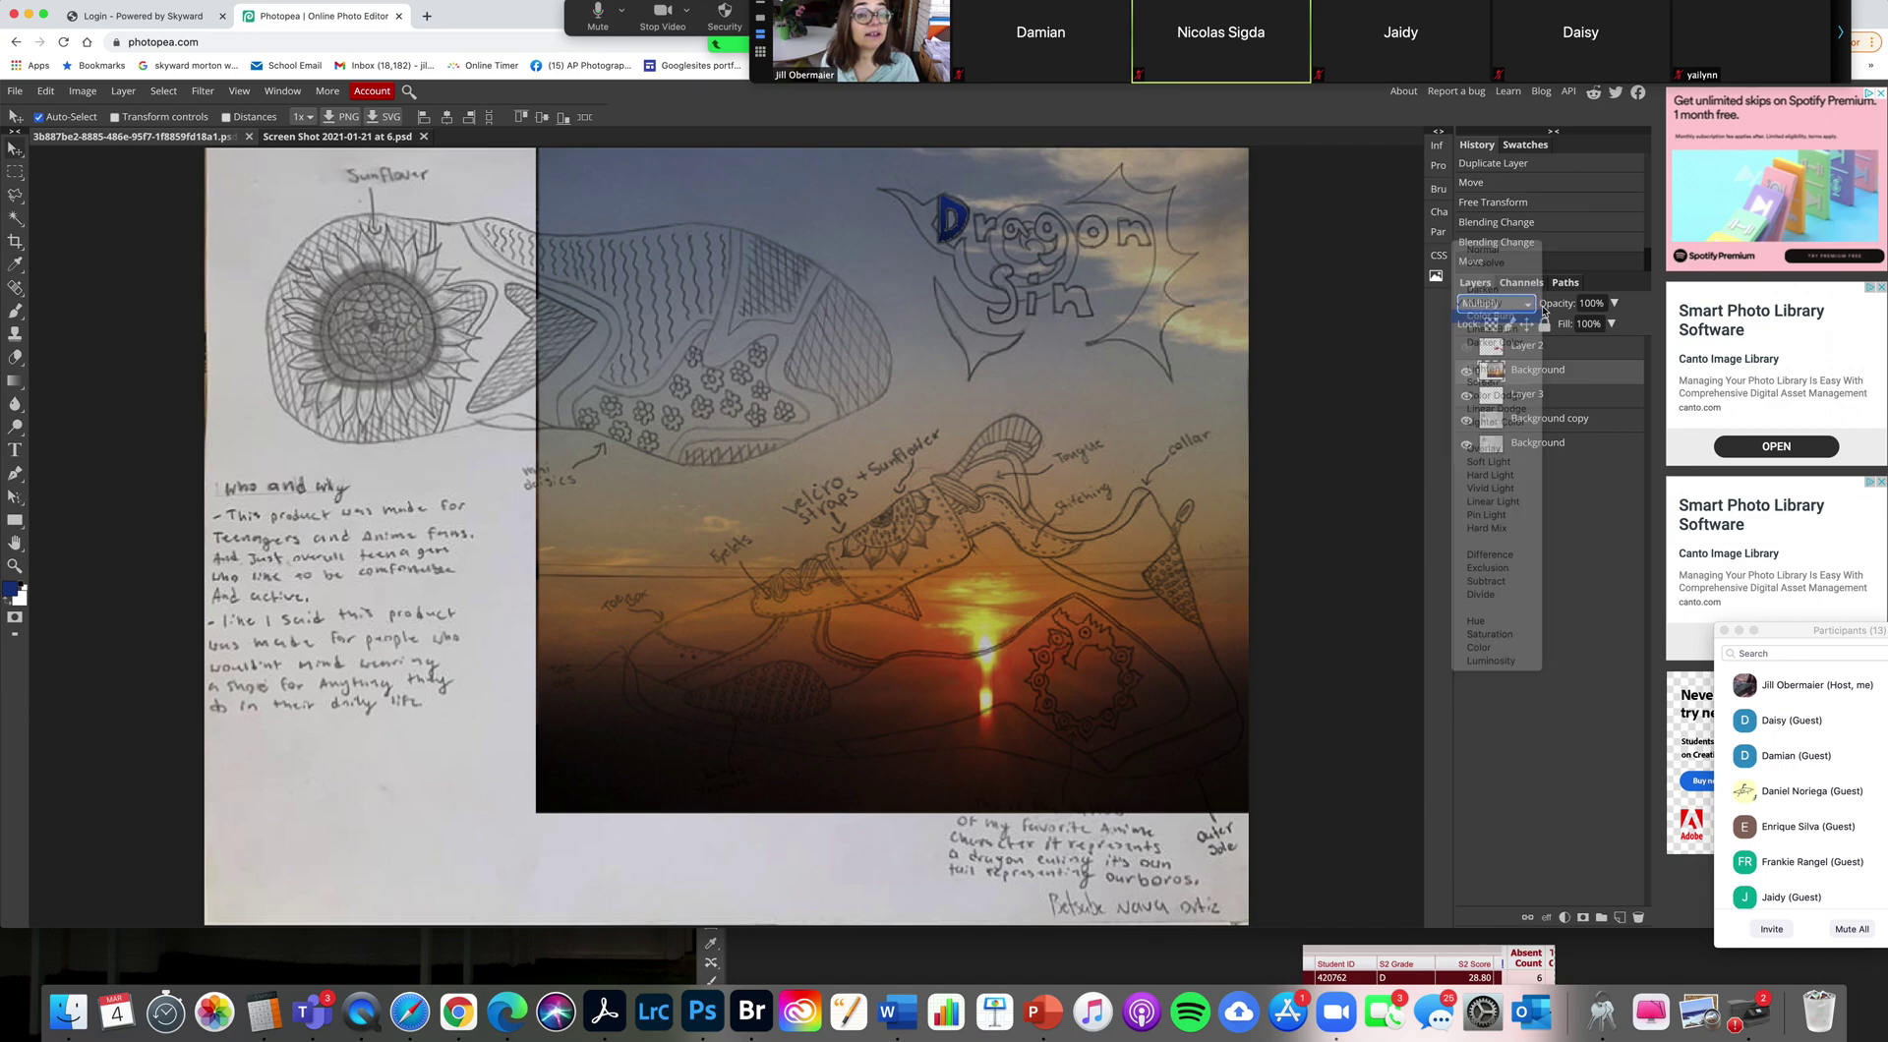
left_click(1525, 307)
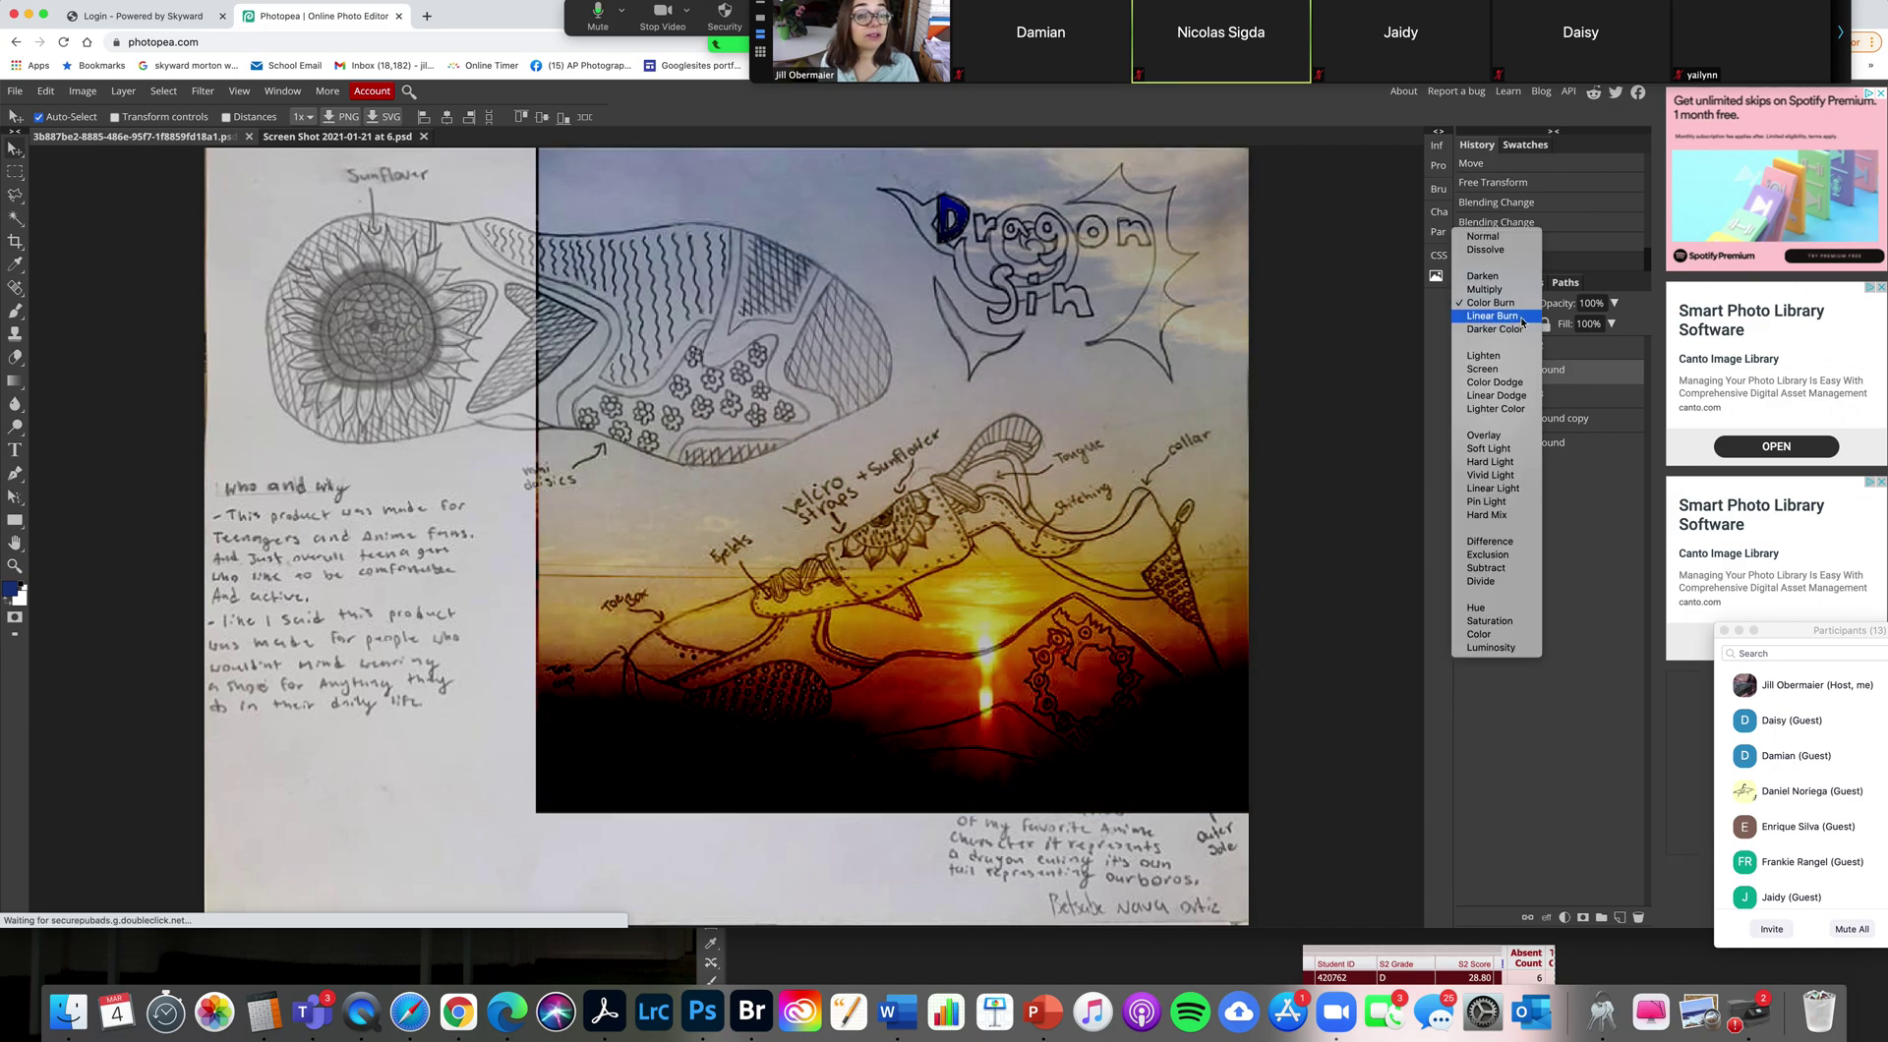
left_click(1529, 320)
left_click(1525, 308)
left_click(1526, 318)
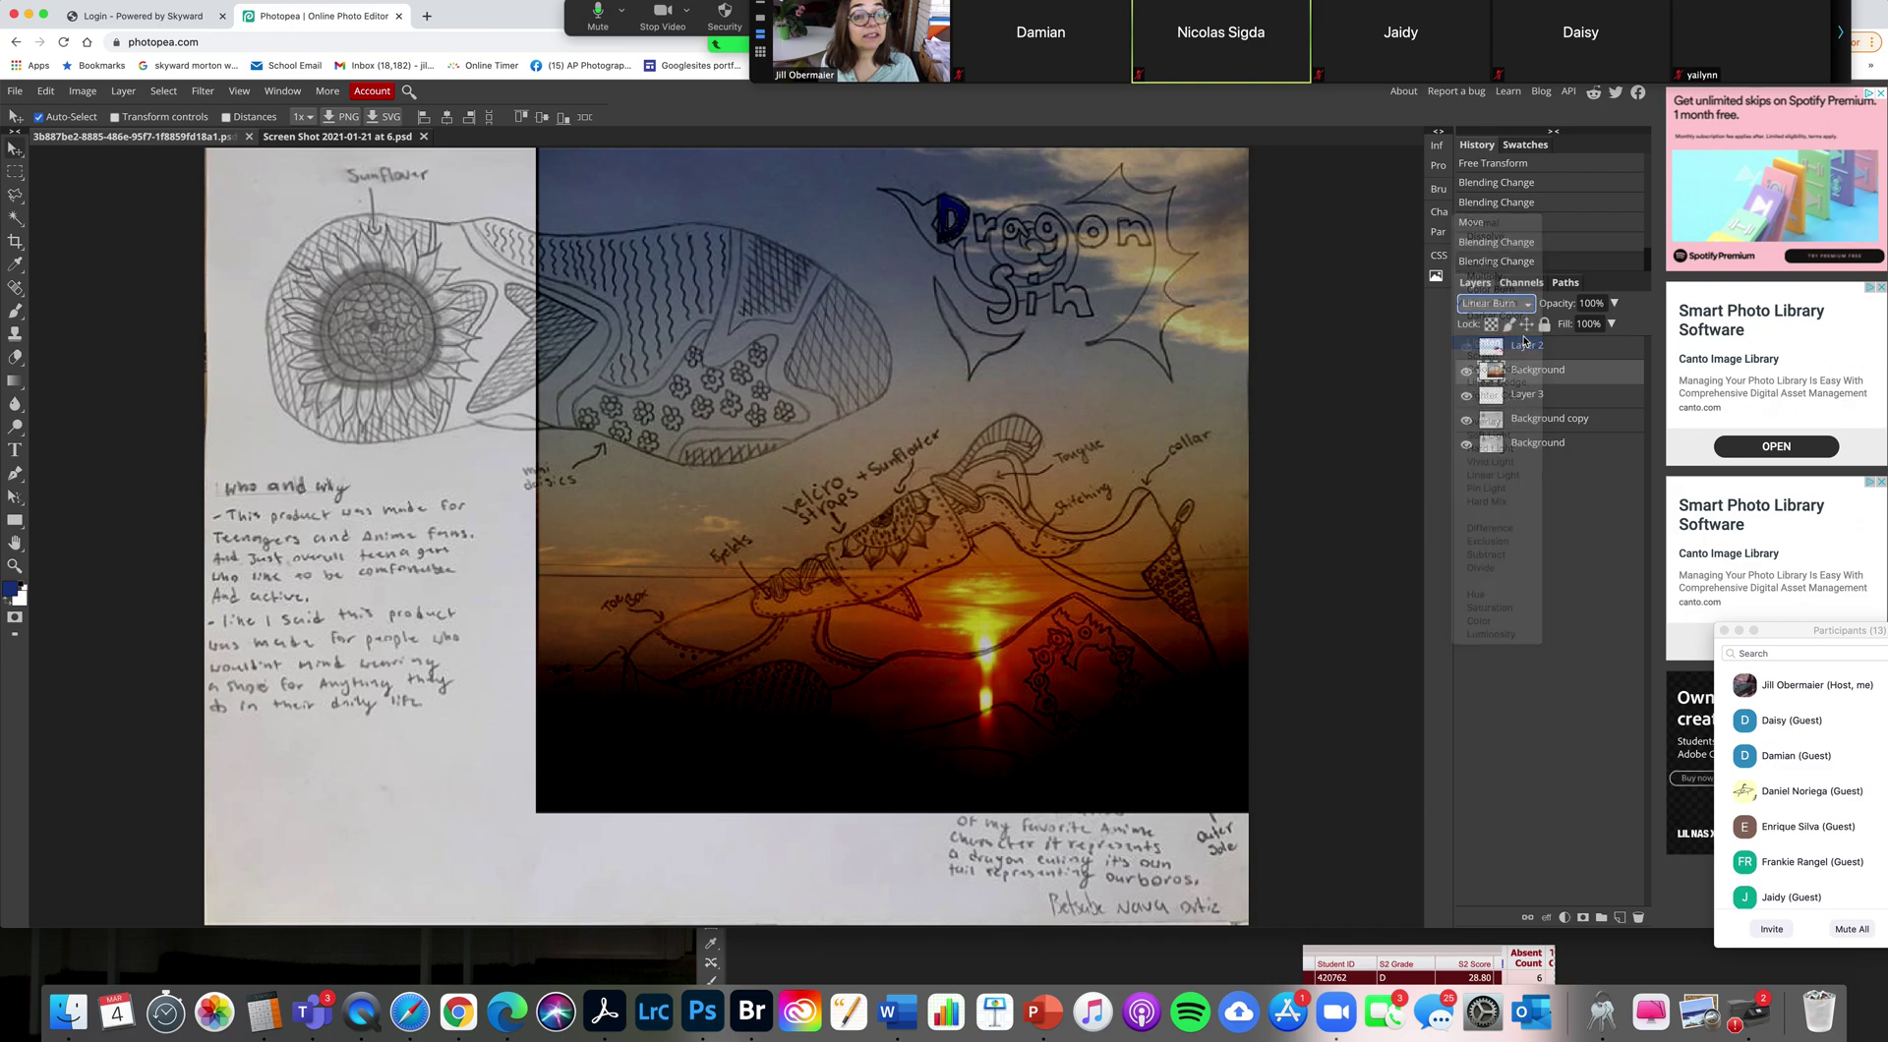
left_click(1526, 313)
left_click(1527, 329)
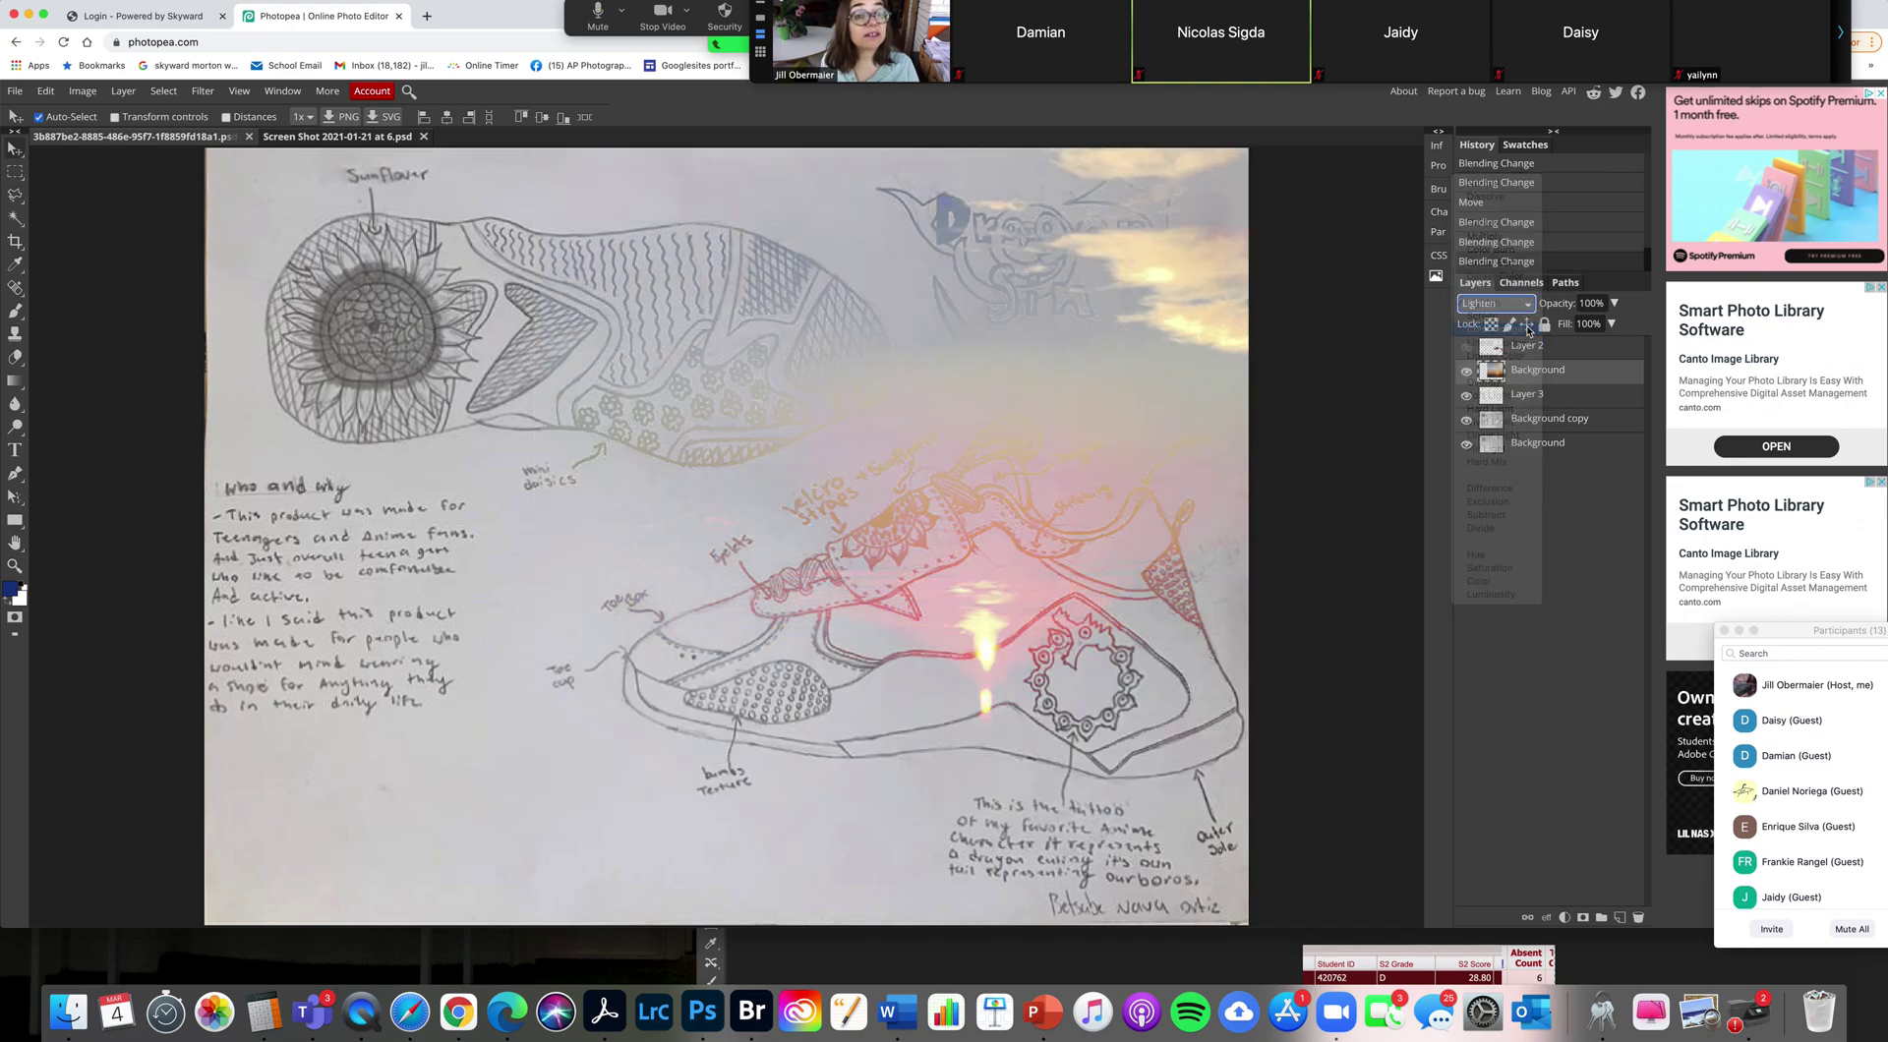
left_click(1527, 308)
left_click(1516, 357)
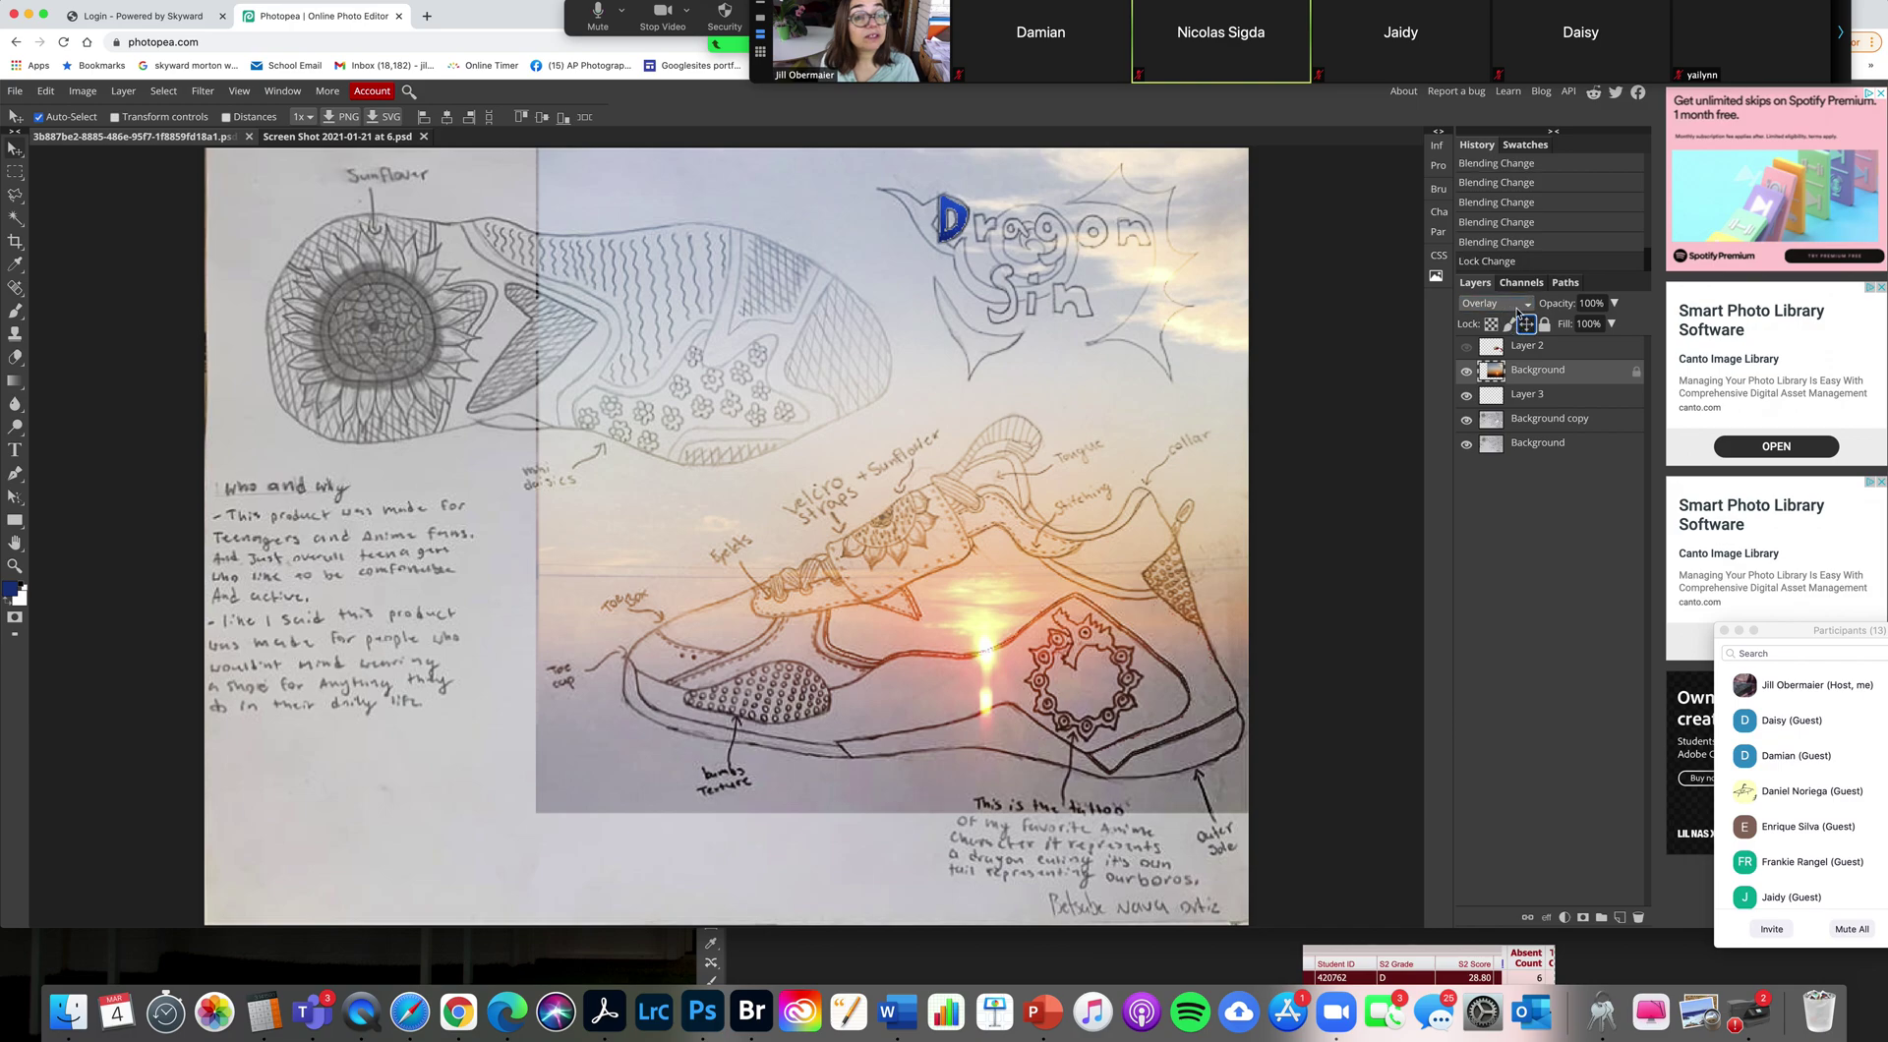
left_click(1515, 303)
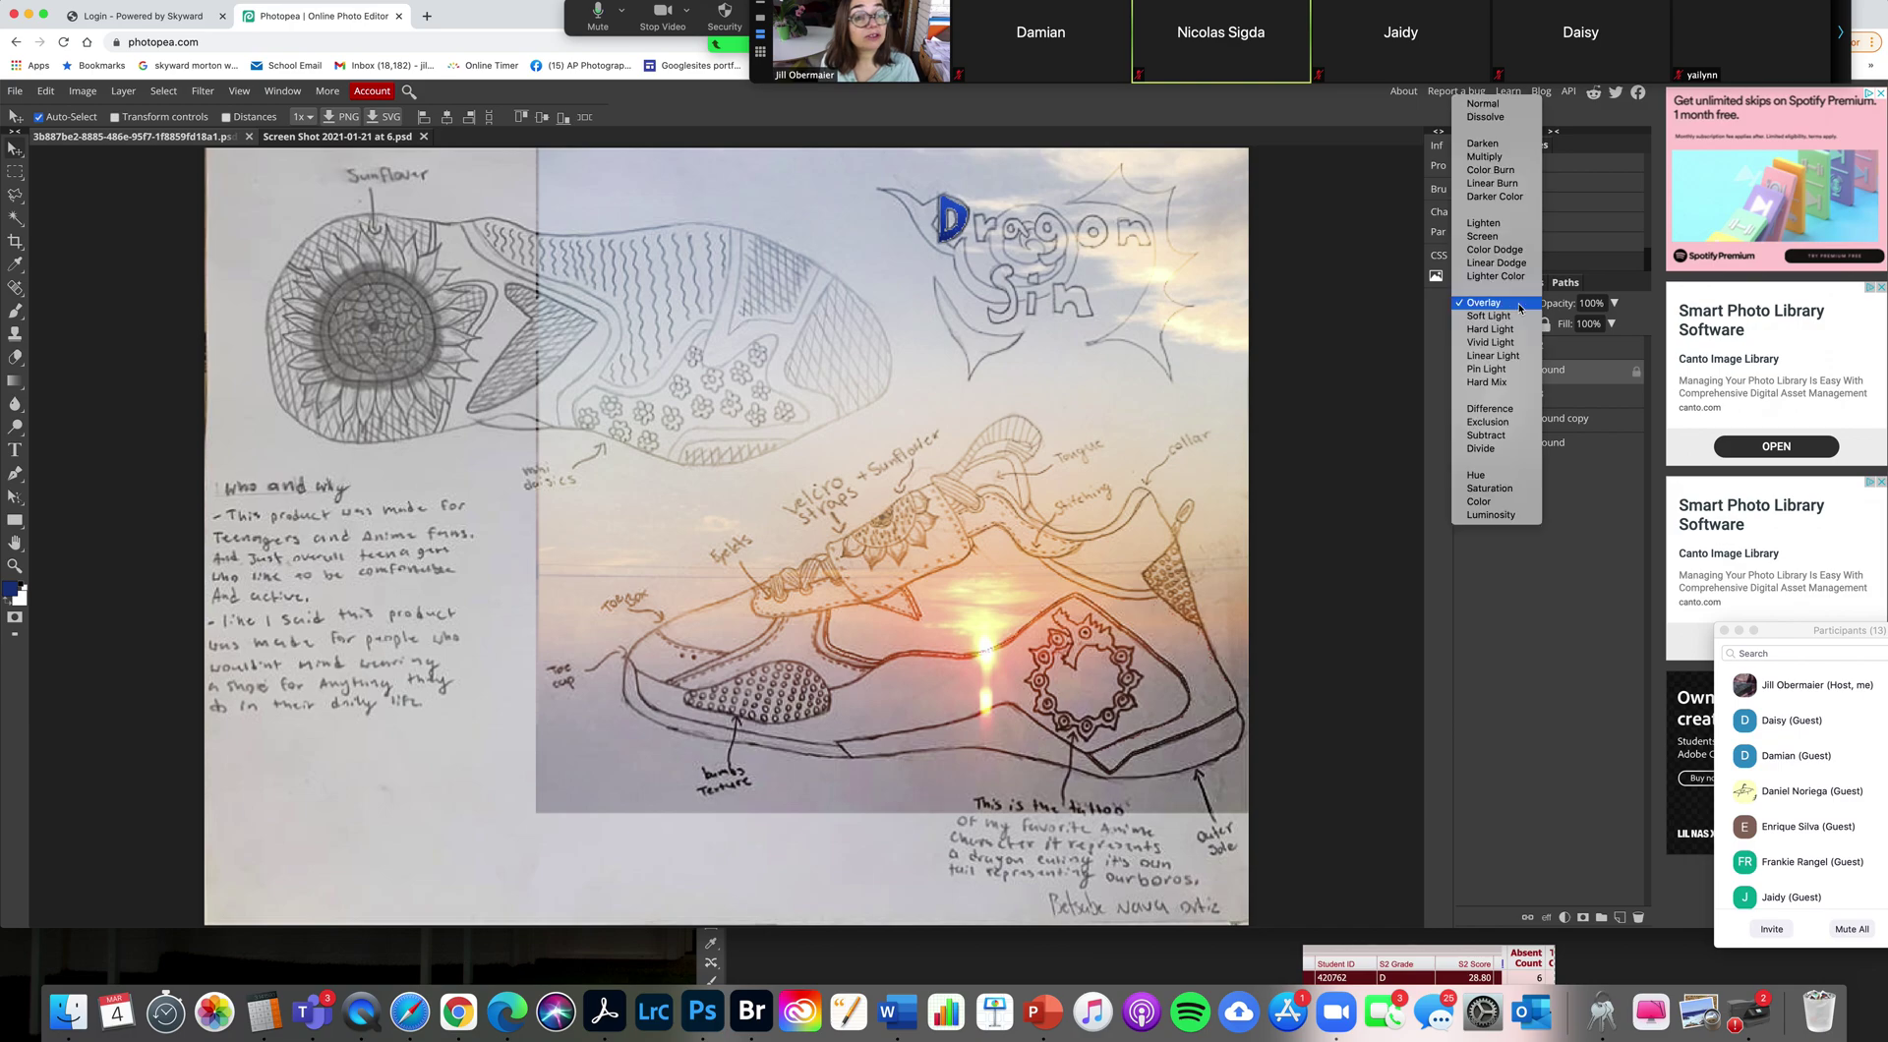
left_click(1510, 409)
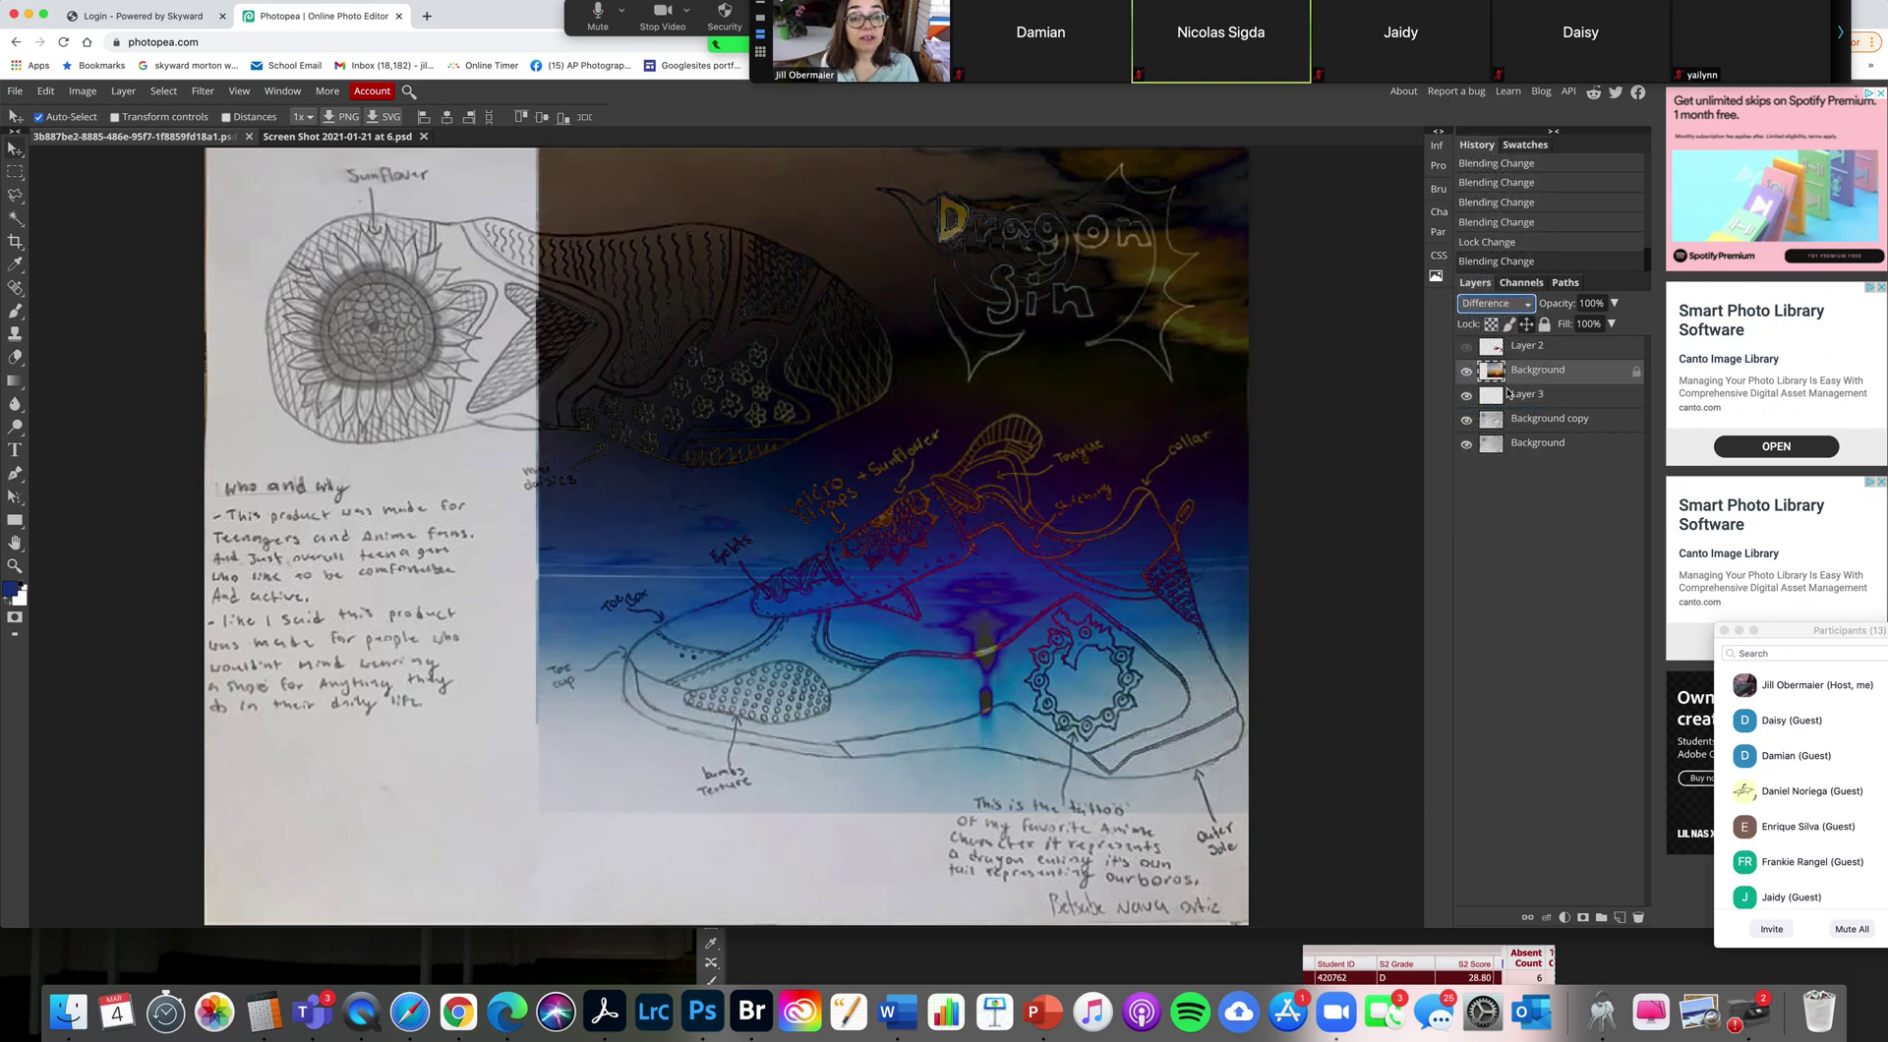
Step: Set the sunset layer's blend mode to Darken and hide the layer
left_click(1495, 303)
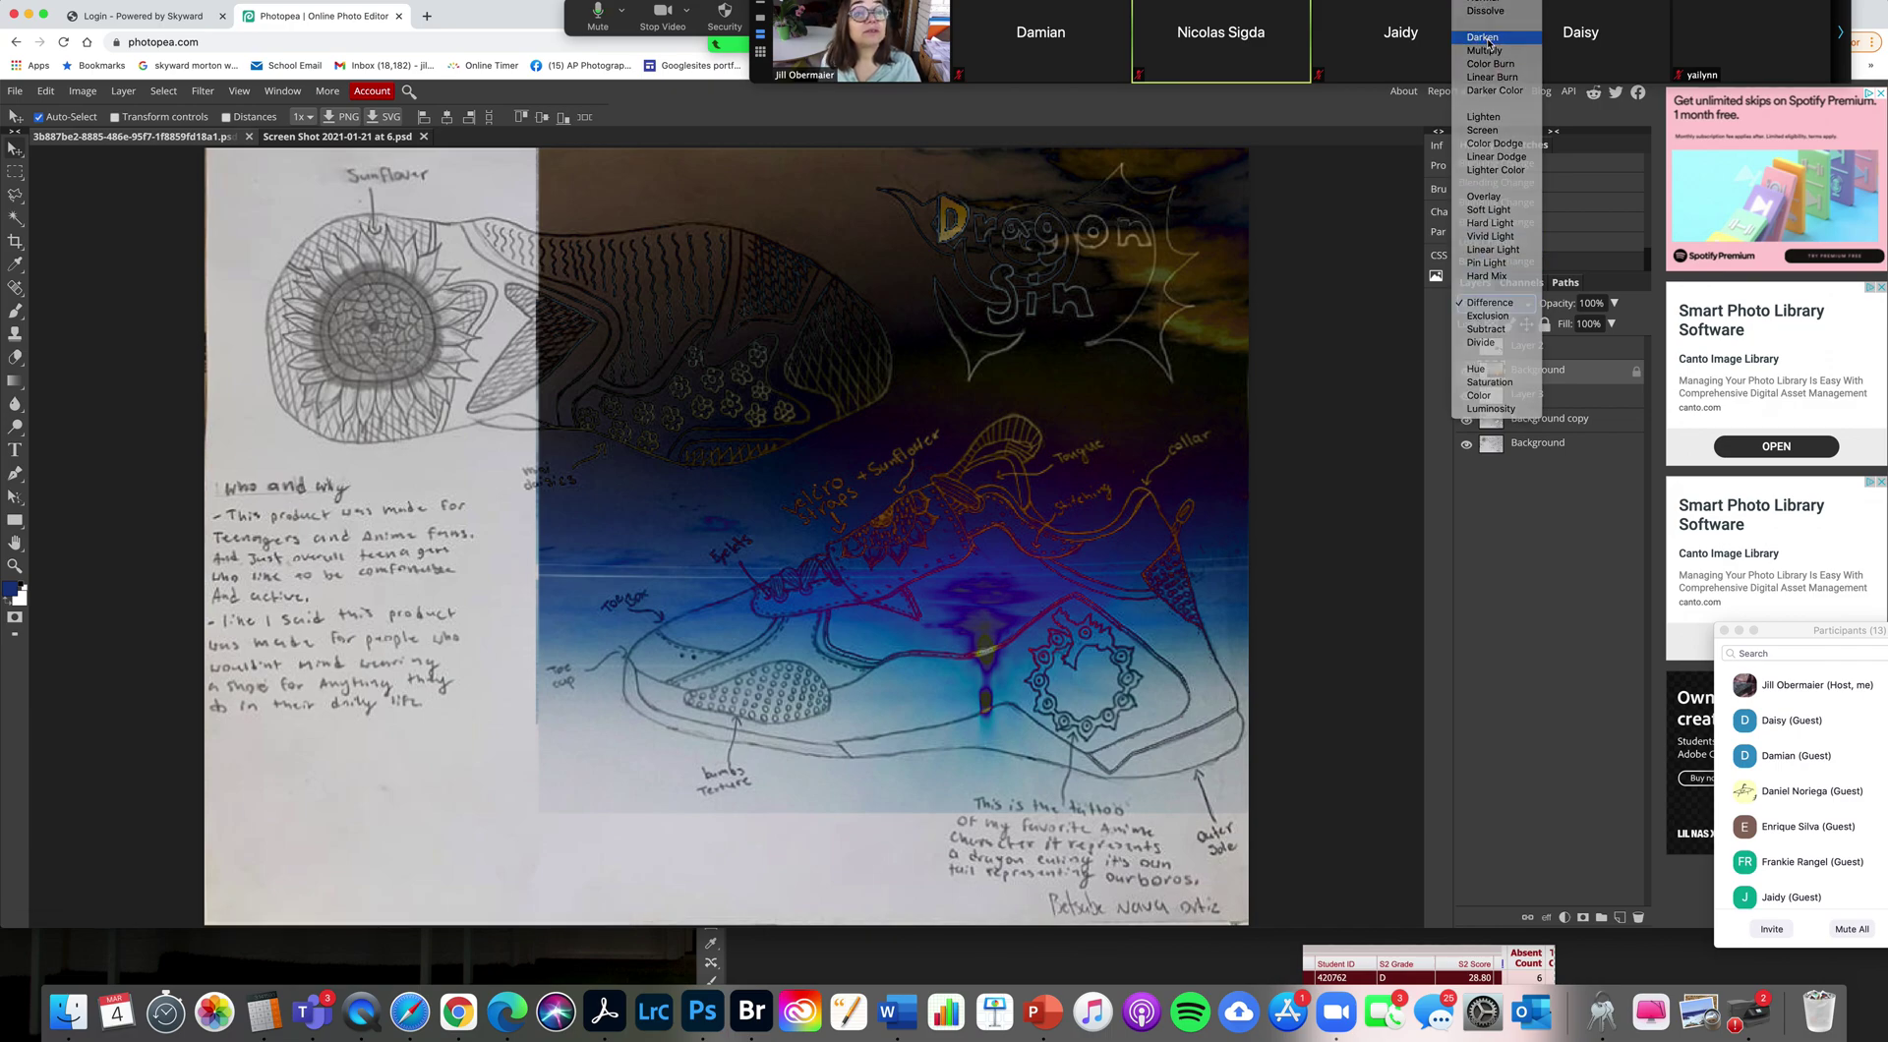
left_click(1487, 39)
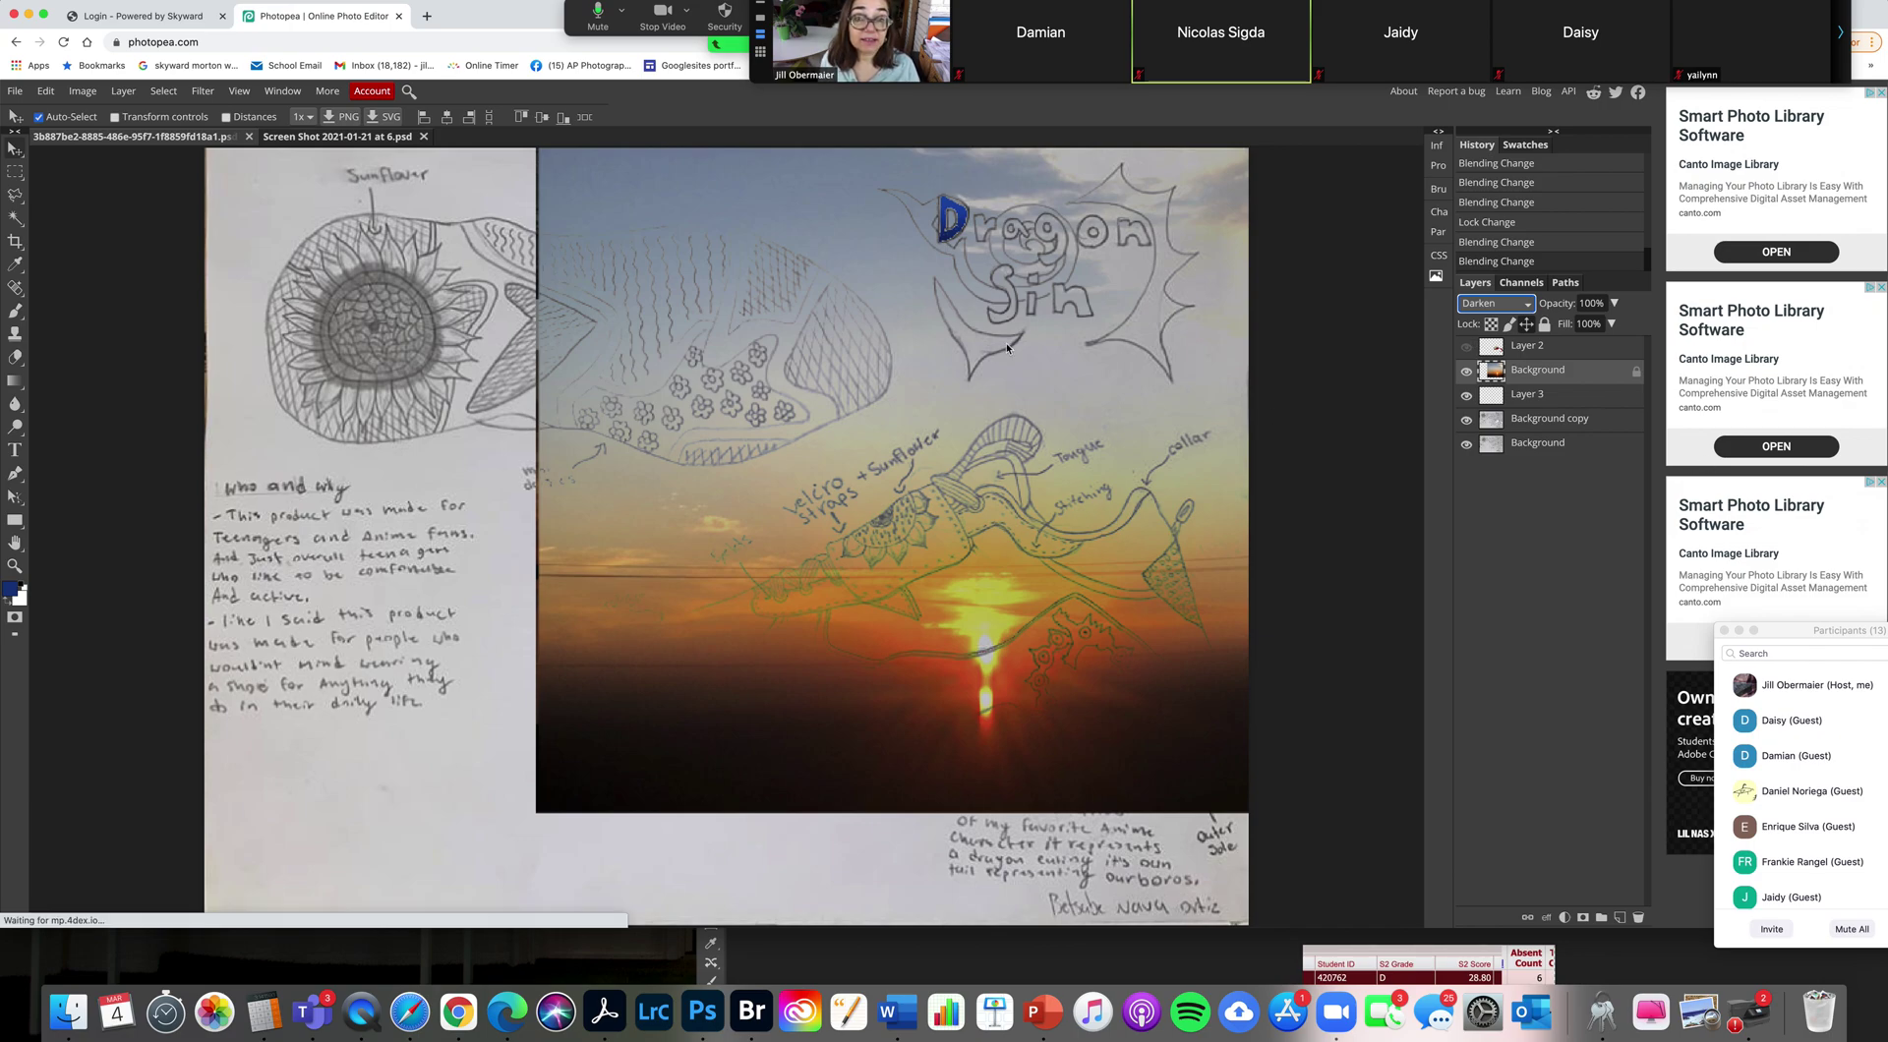
left_click(1466, 373)
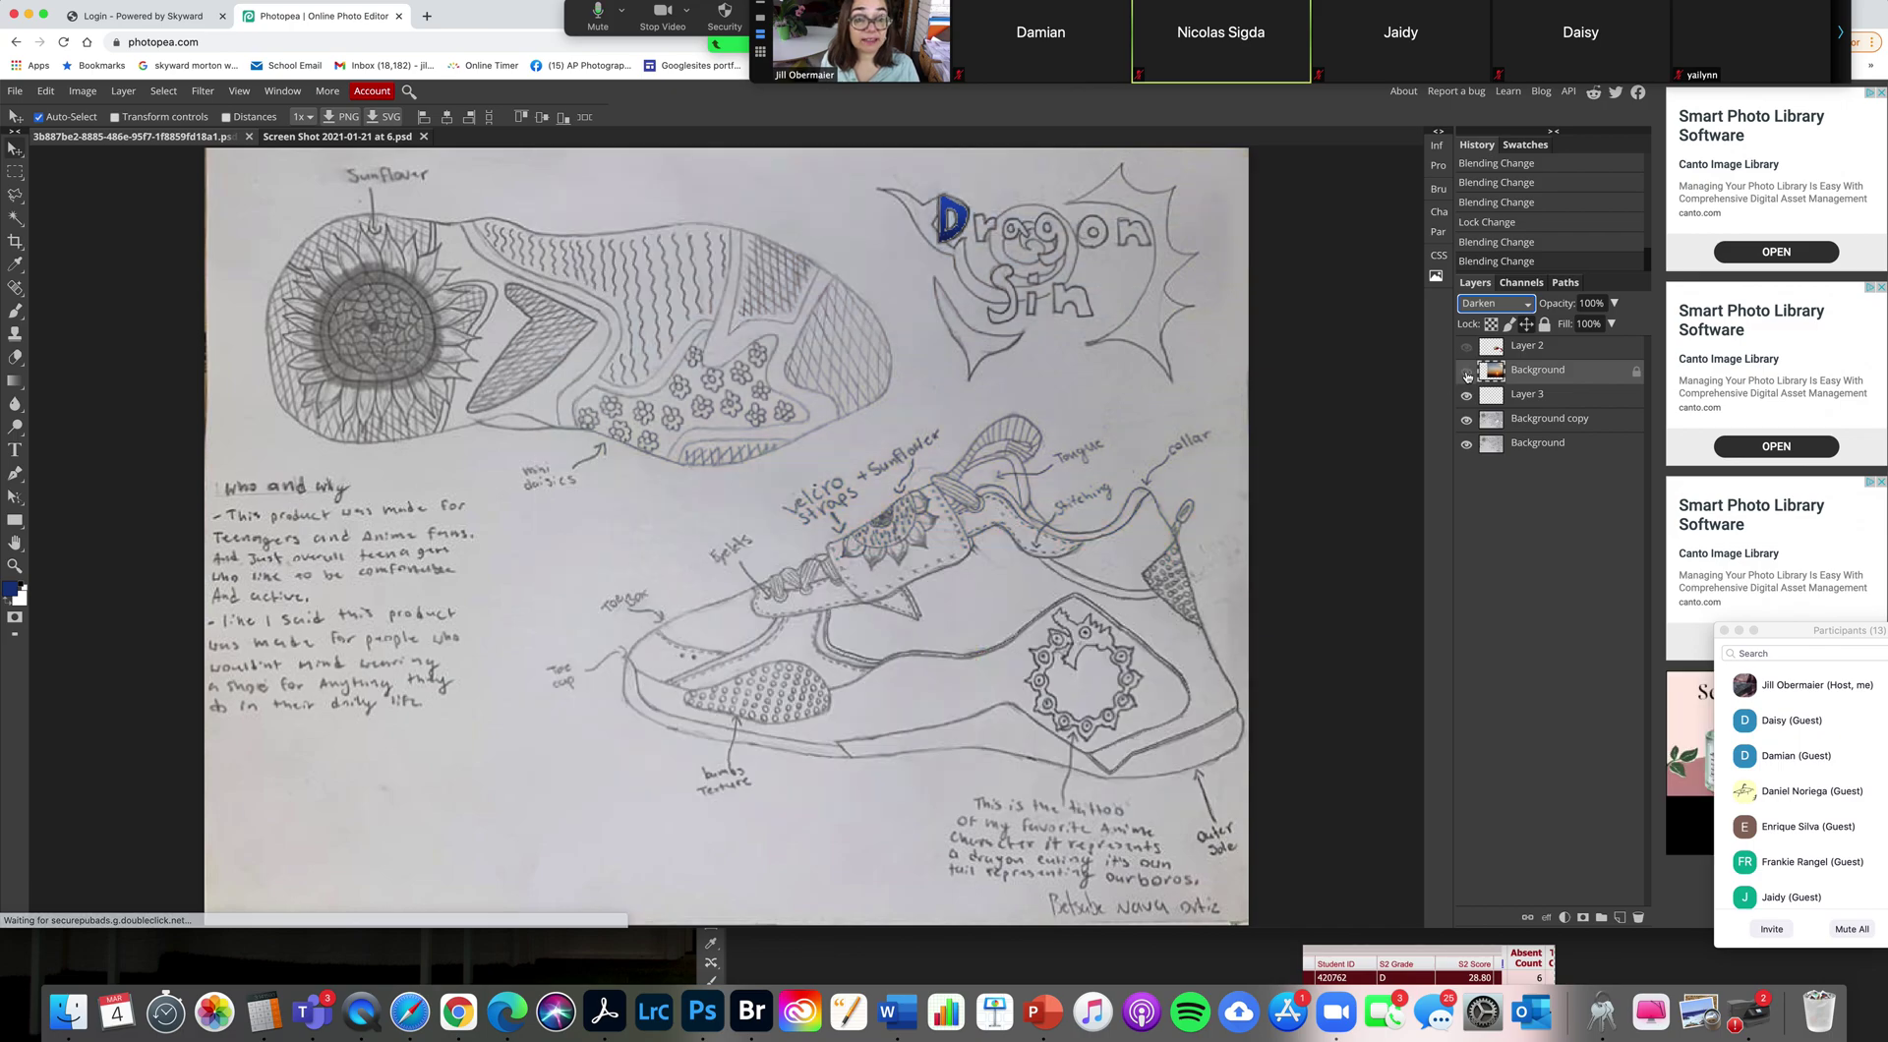
Step: Try to select the side-view shoe on the Background copy layer with the Quick Selection tool, checking the layer's visibility
left_click(1539, 423)
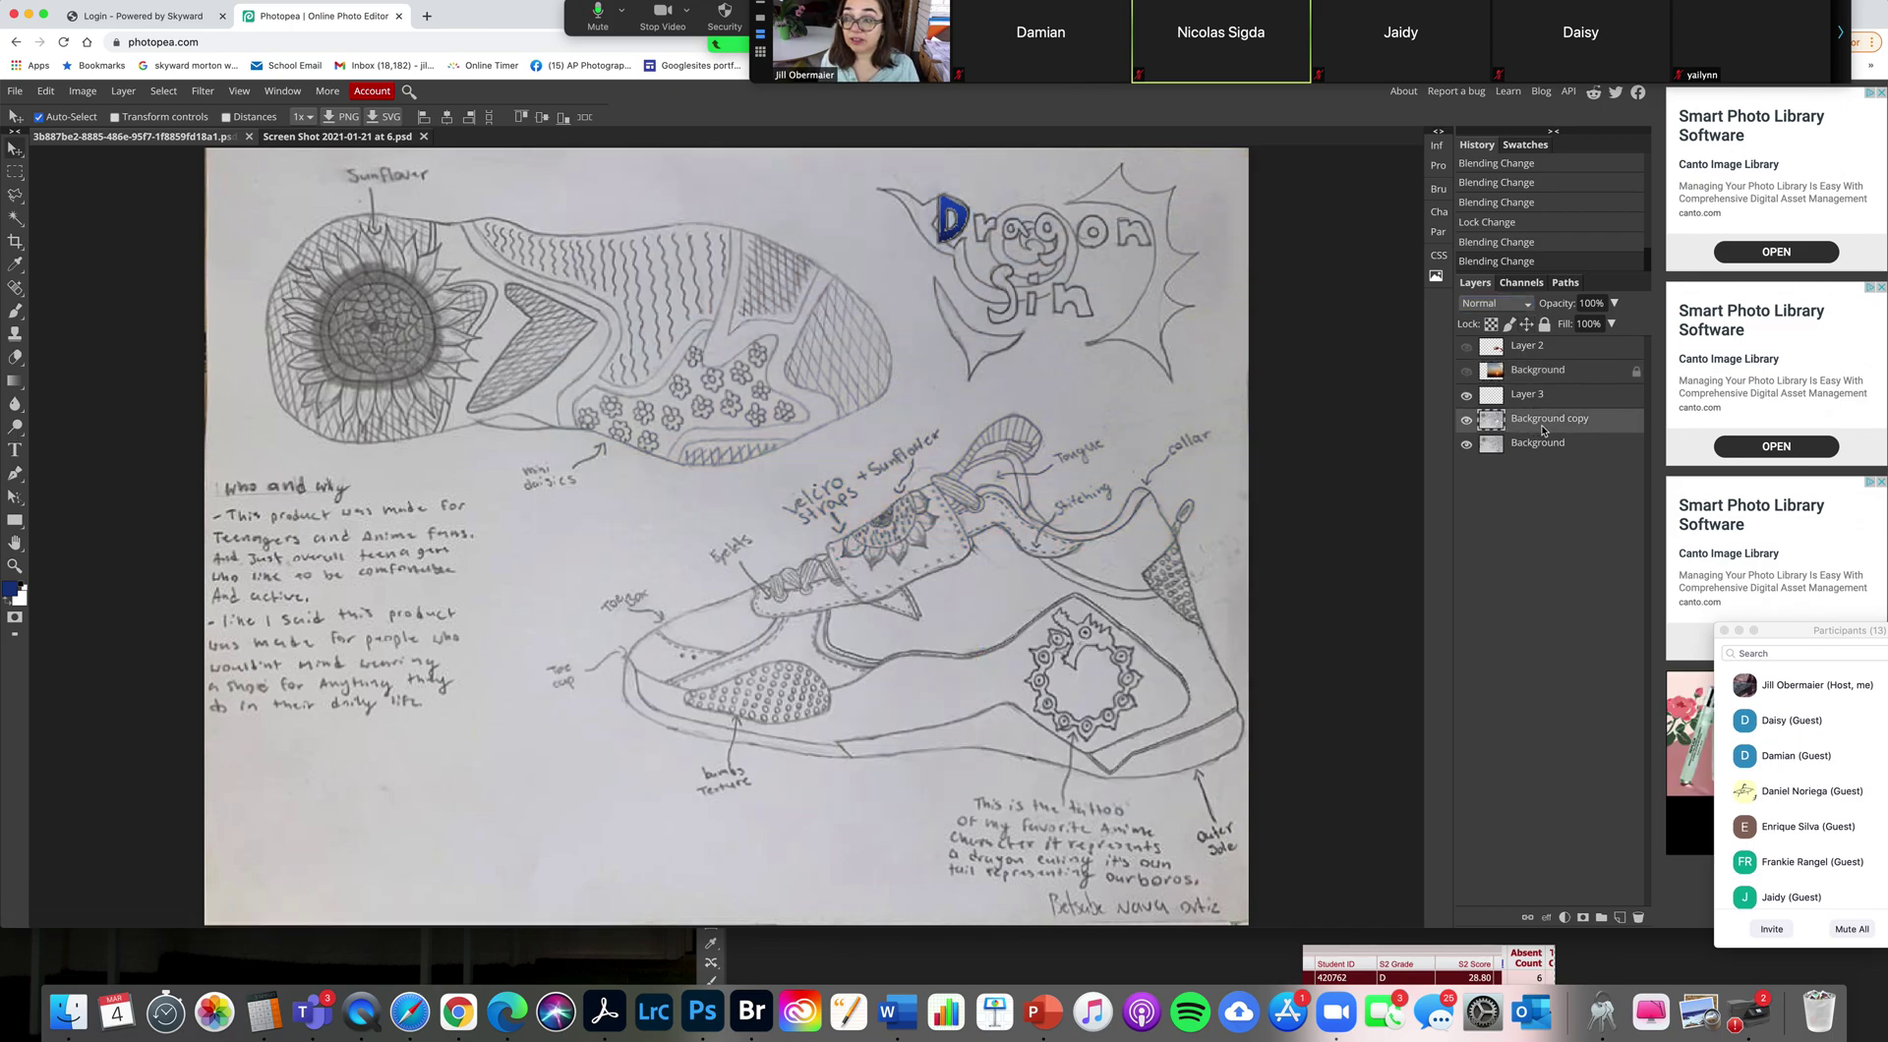
right_click(15, 218)
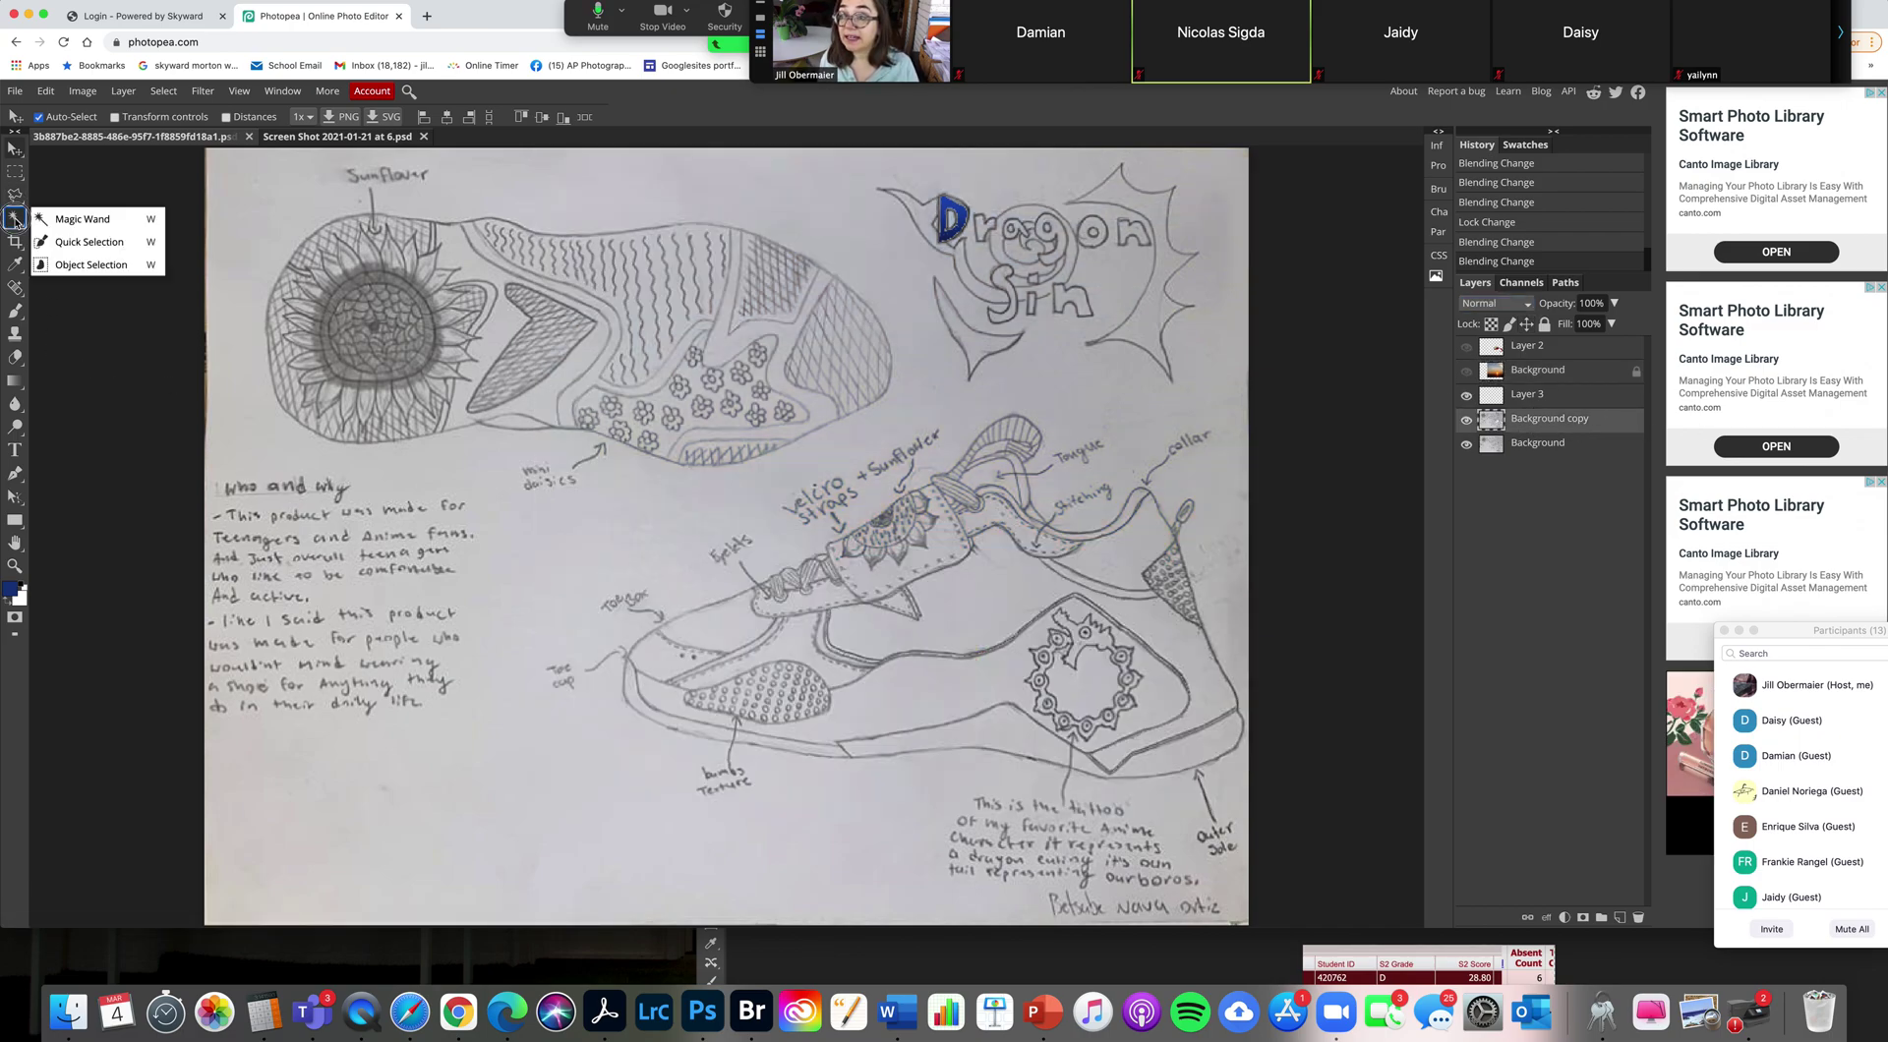
left_click(95, 244)
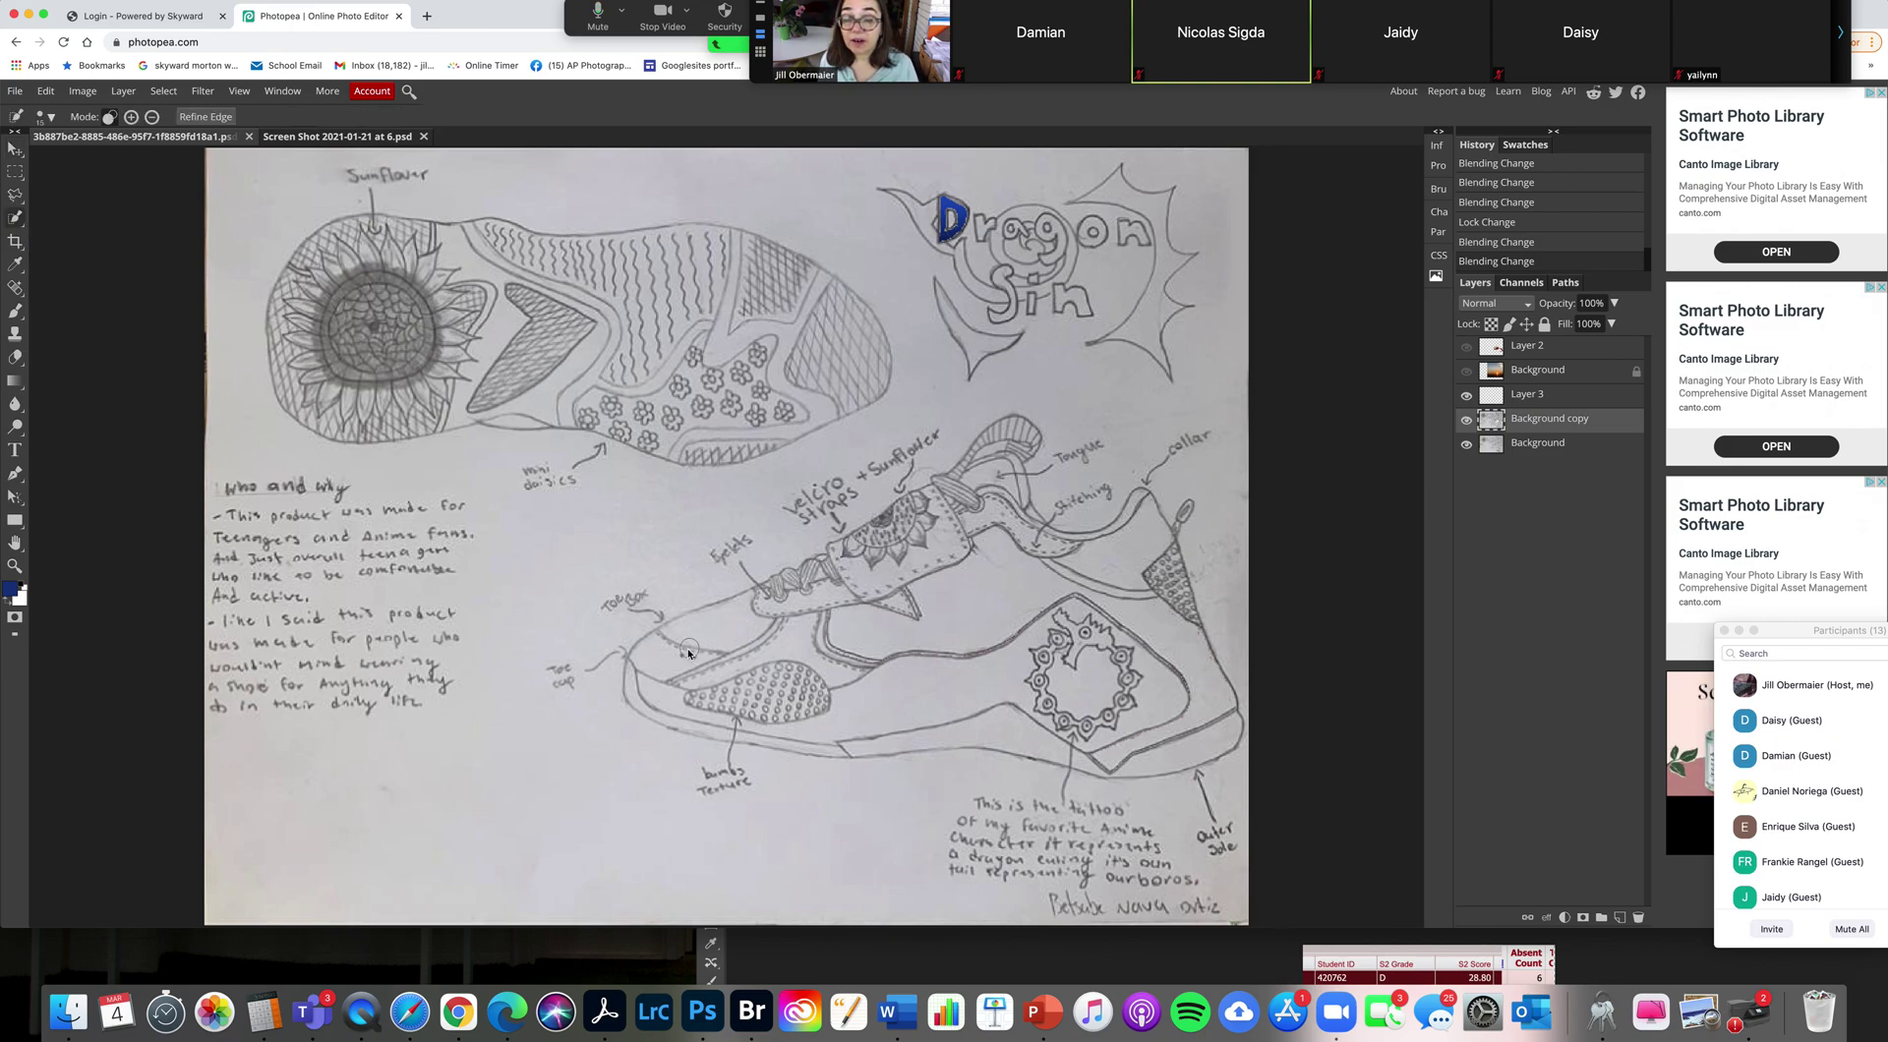
left_click_drag(669, 659, 752, 651)
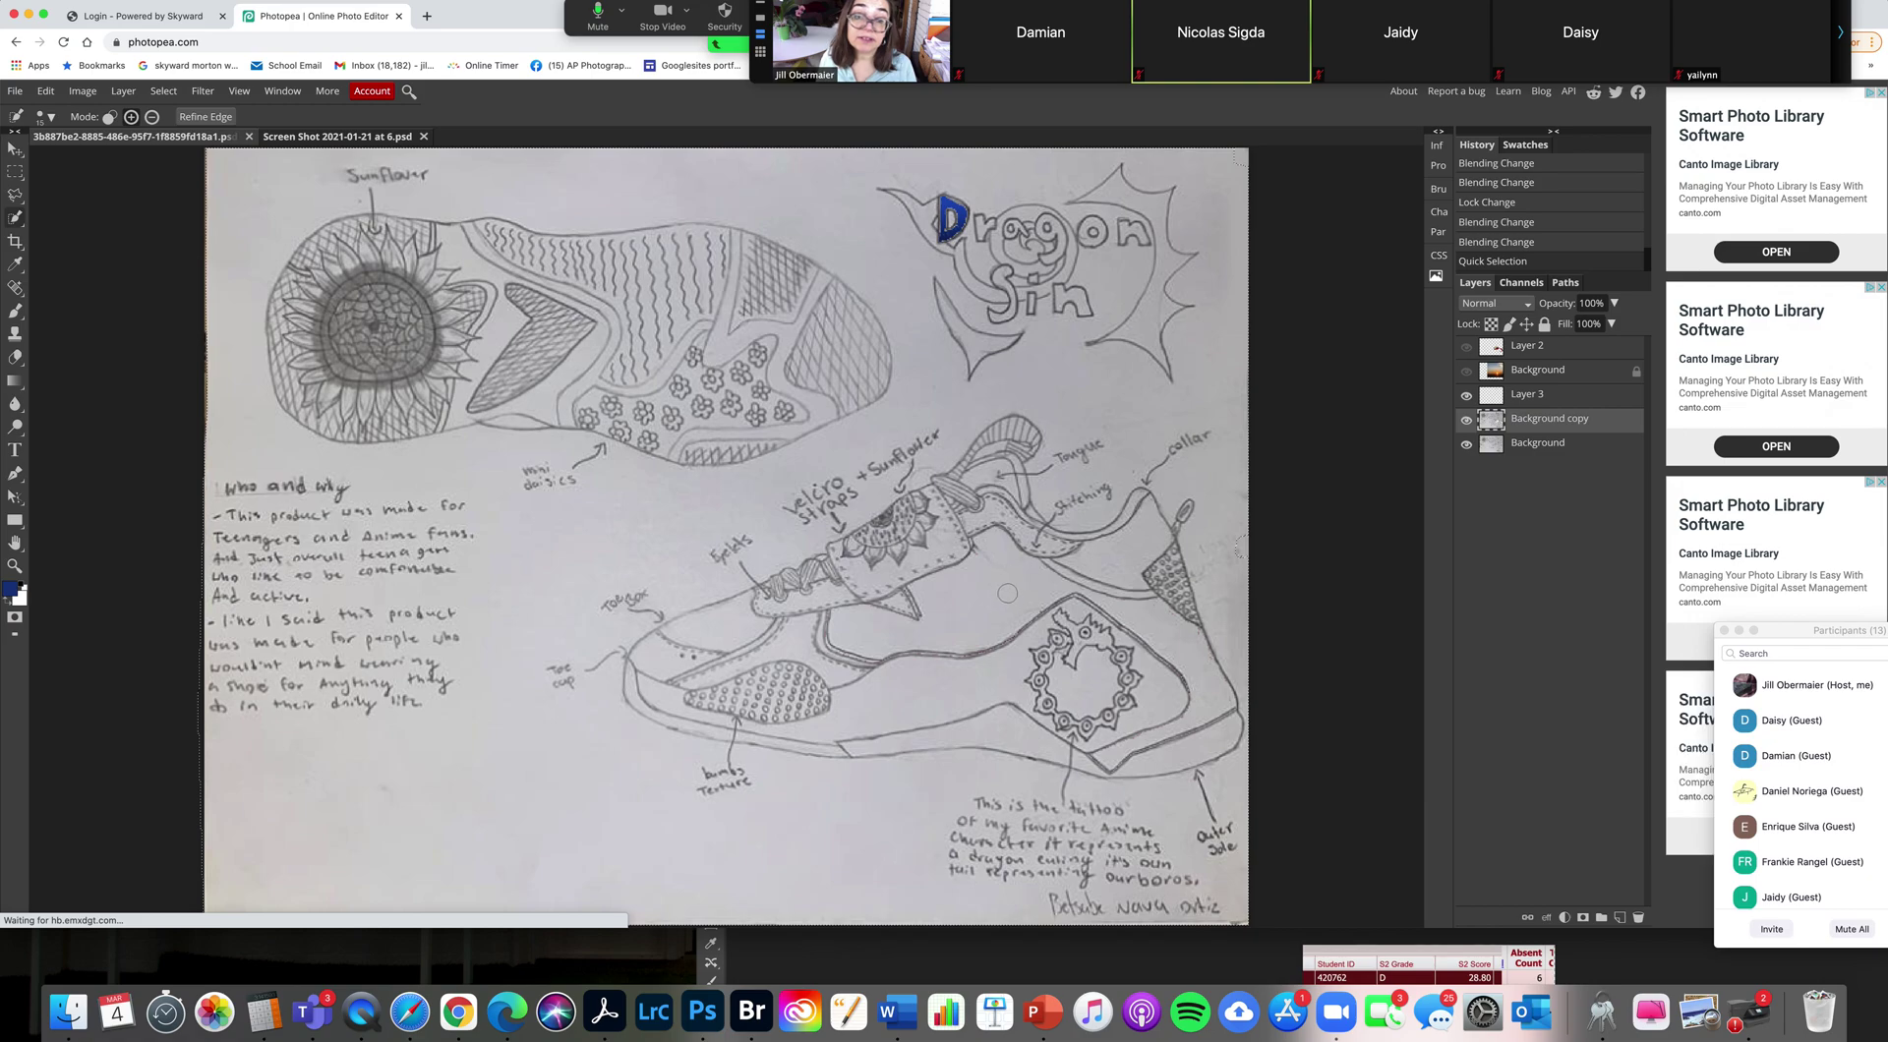
left_click(929, 626)
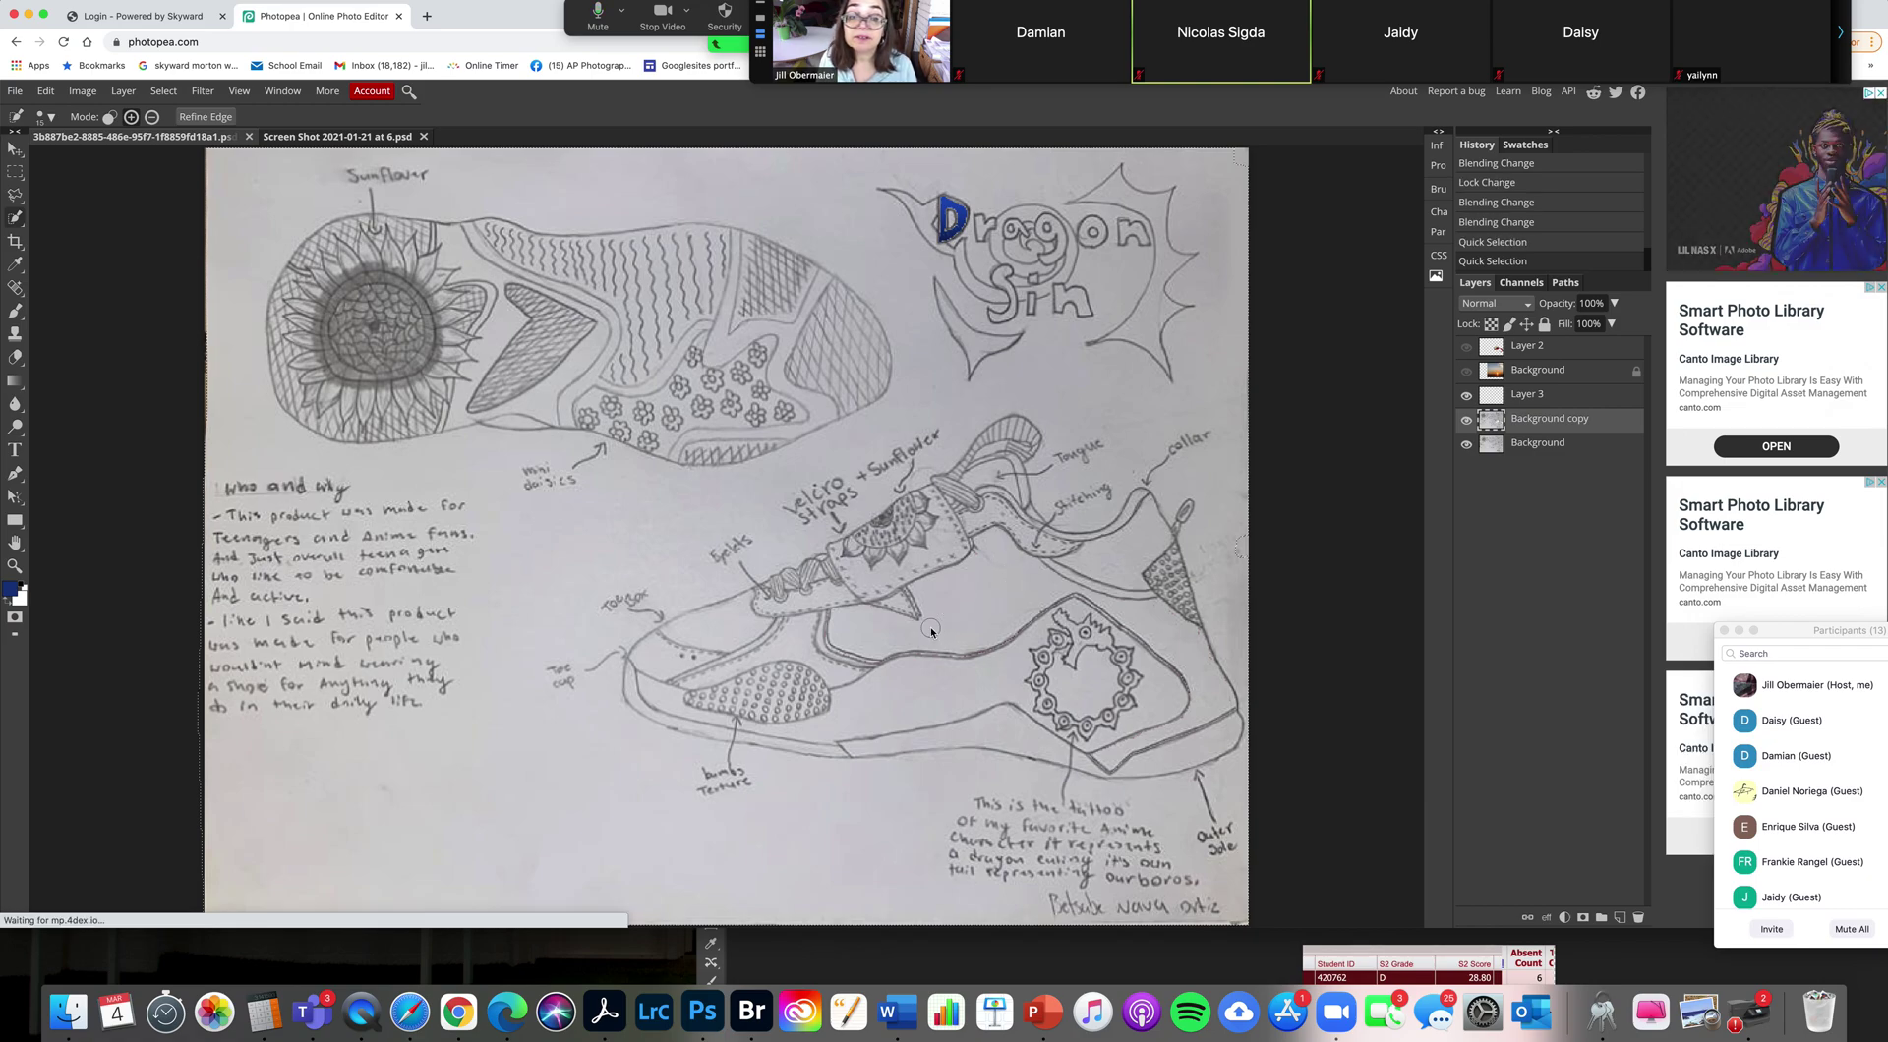
left_click(930, 627)
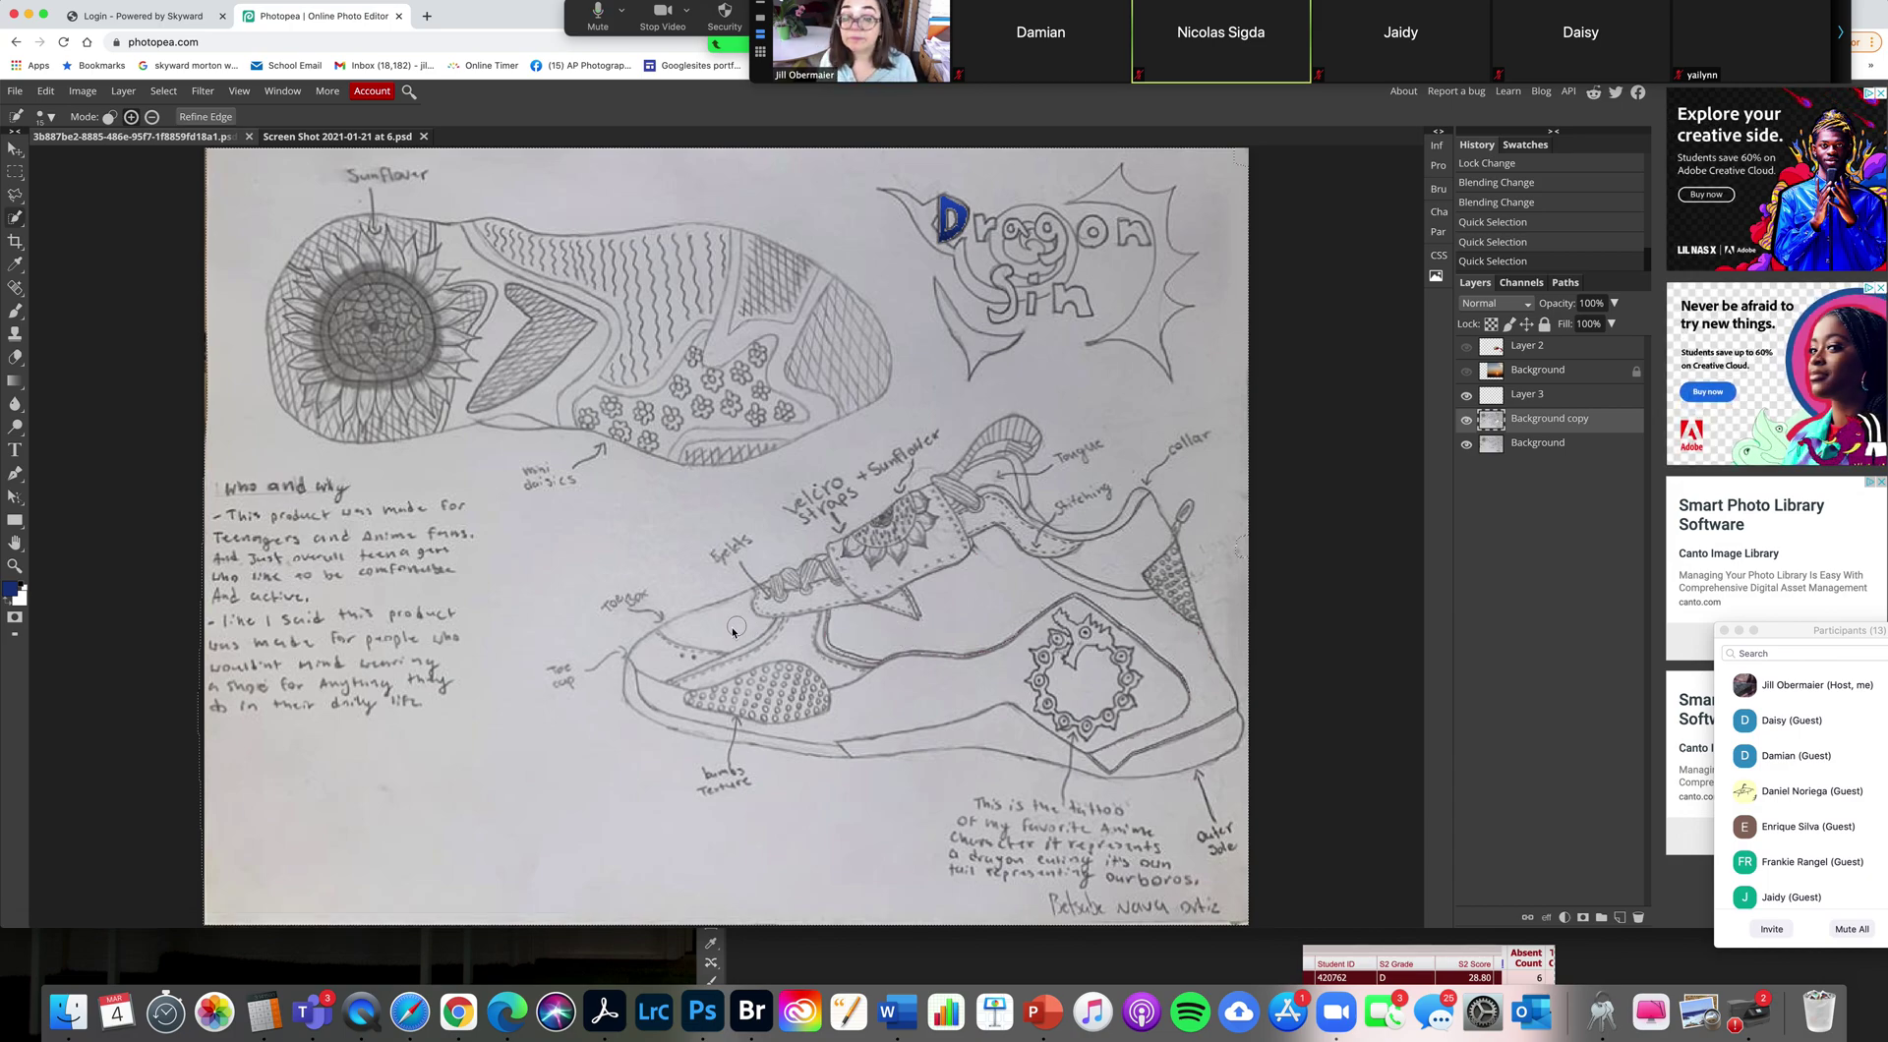
left_click(812, 641)
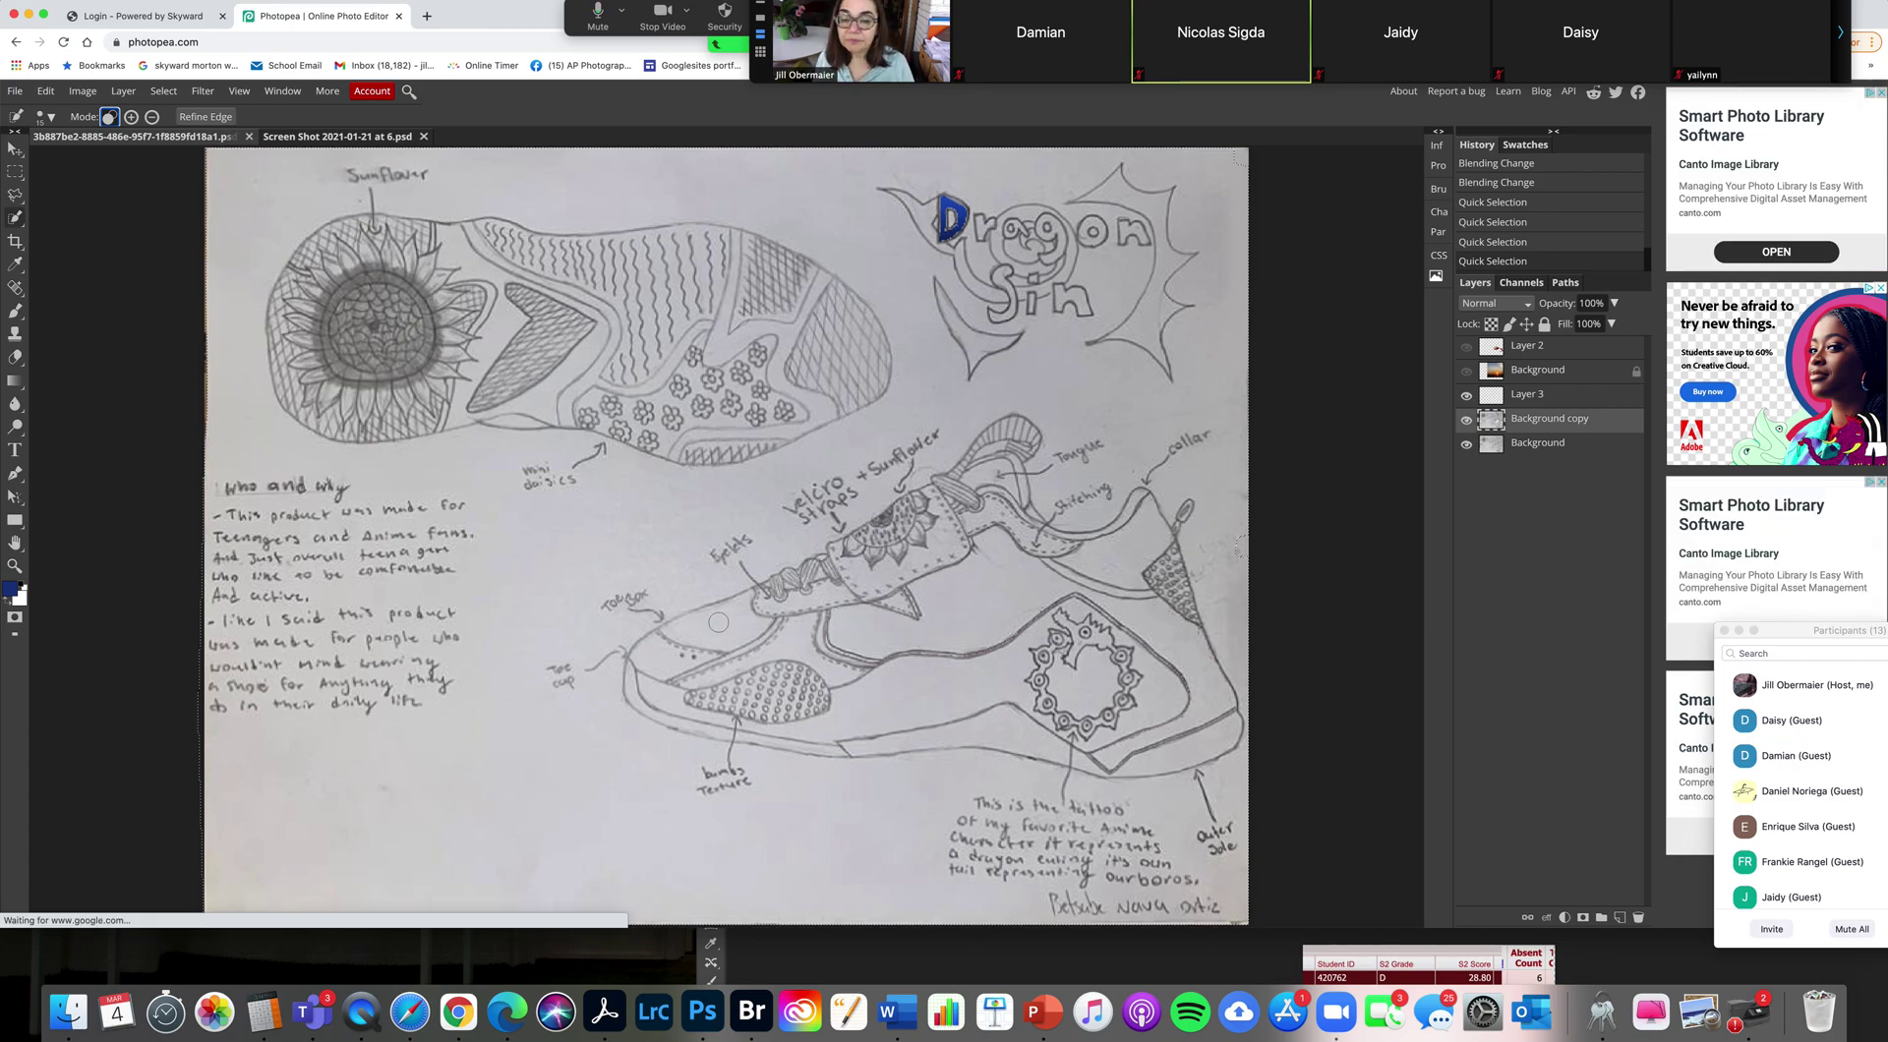
left_click(1010, 614)
left_click(1011, 615)
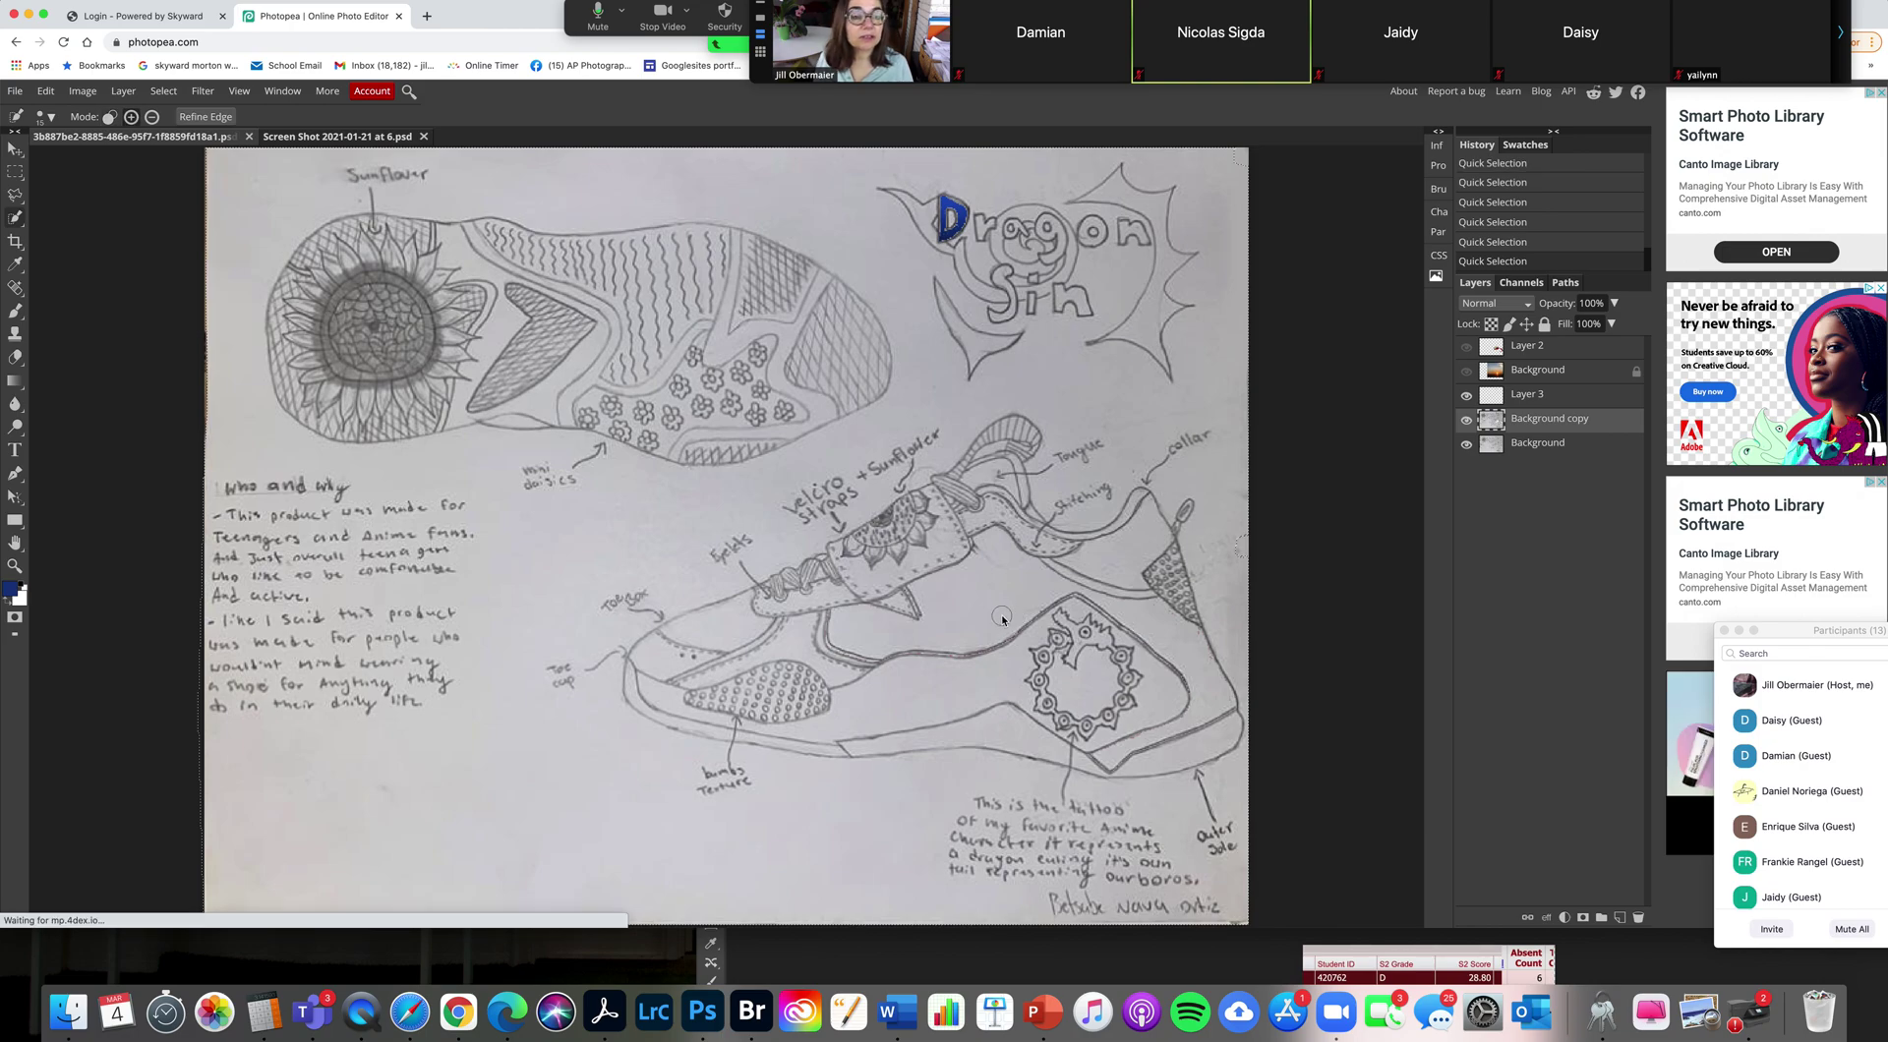
left_click(1468, 419)
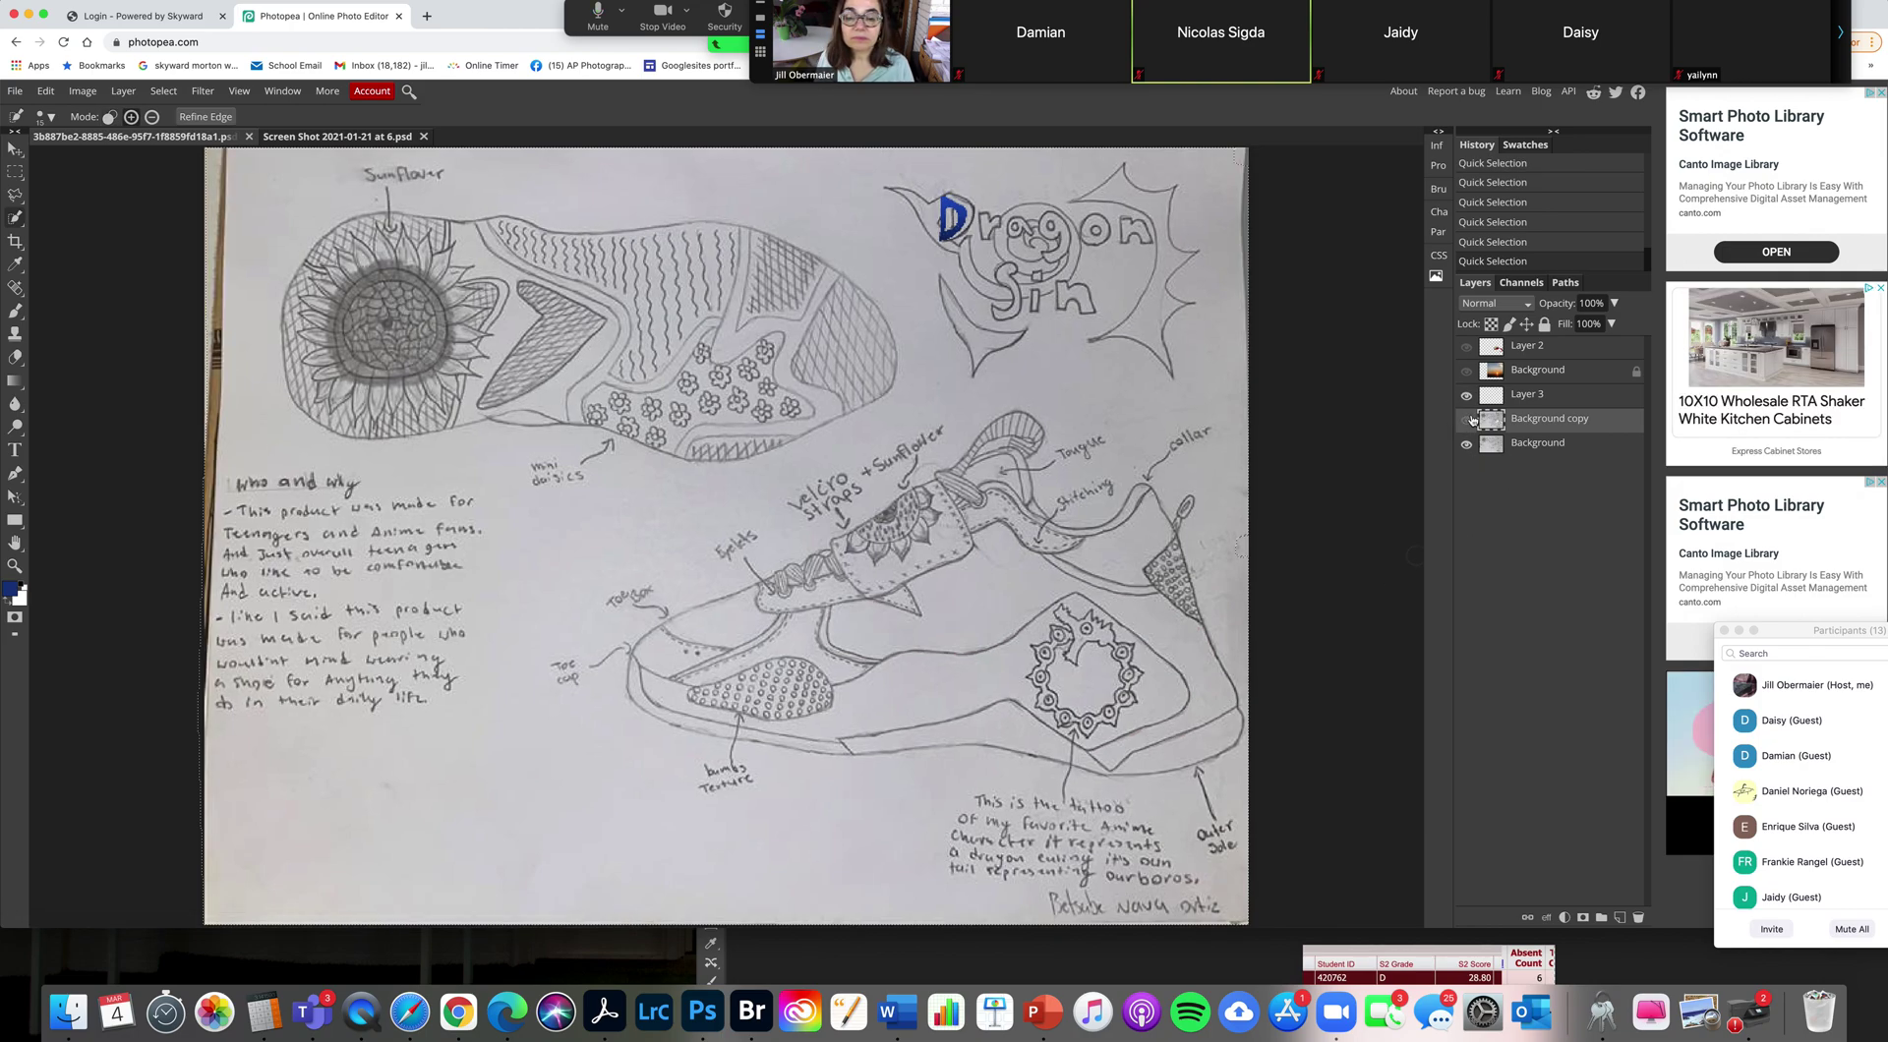
left_click(1468, 419)
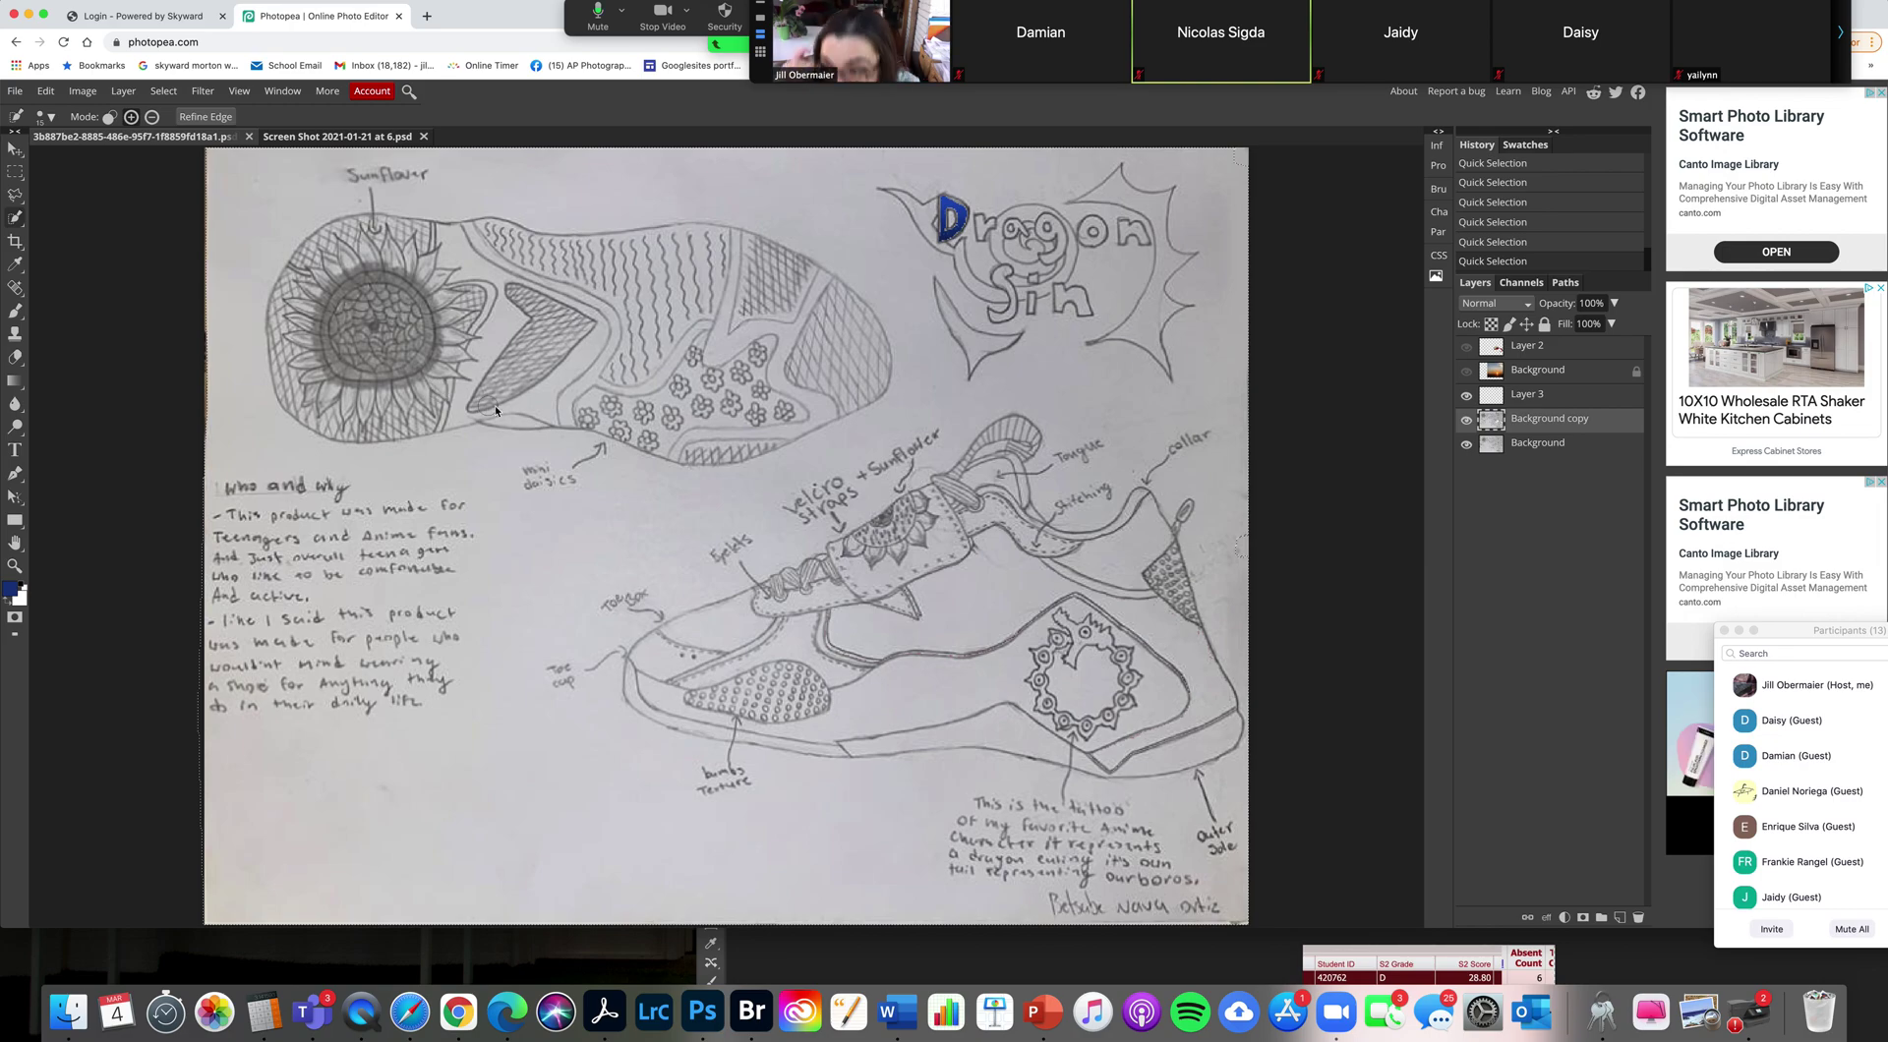
Step: Switch to the Lasso tool and clear the current selection on the Background copy layer
left_click(20, 199)
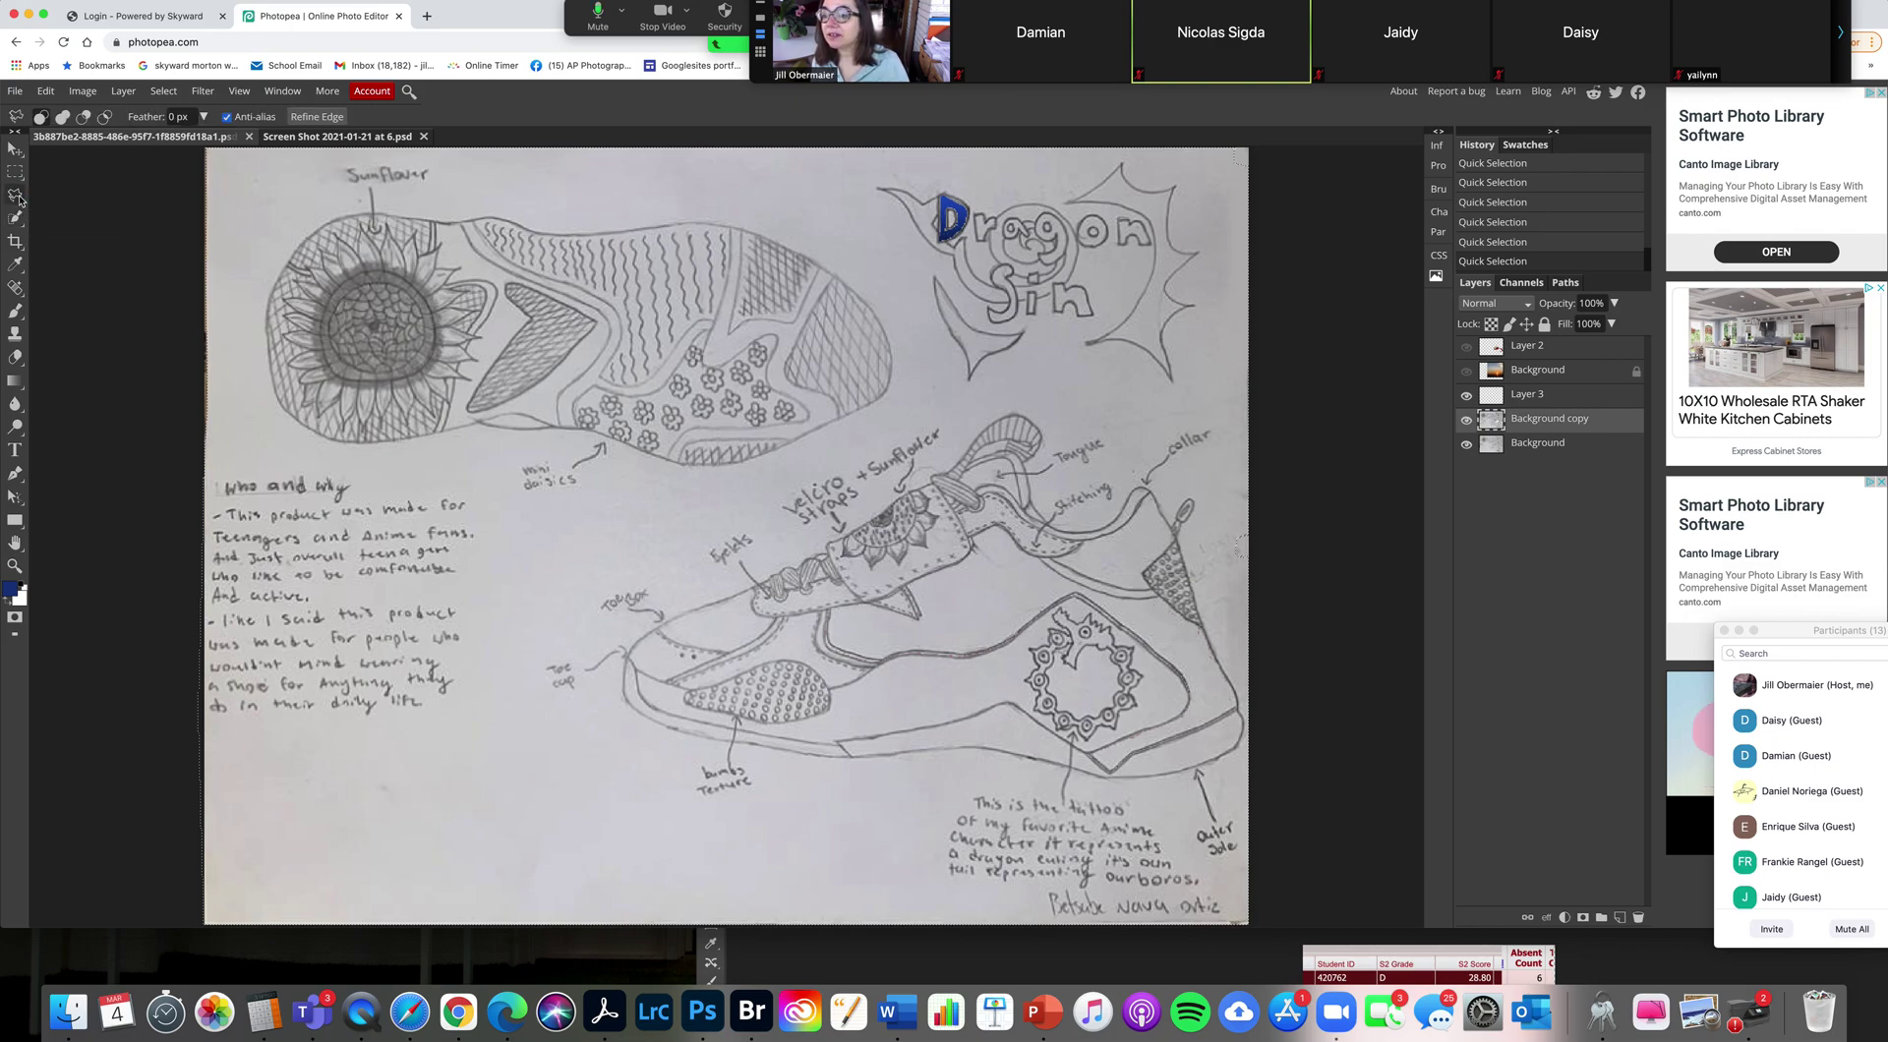
left_click(1023, 465)
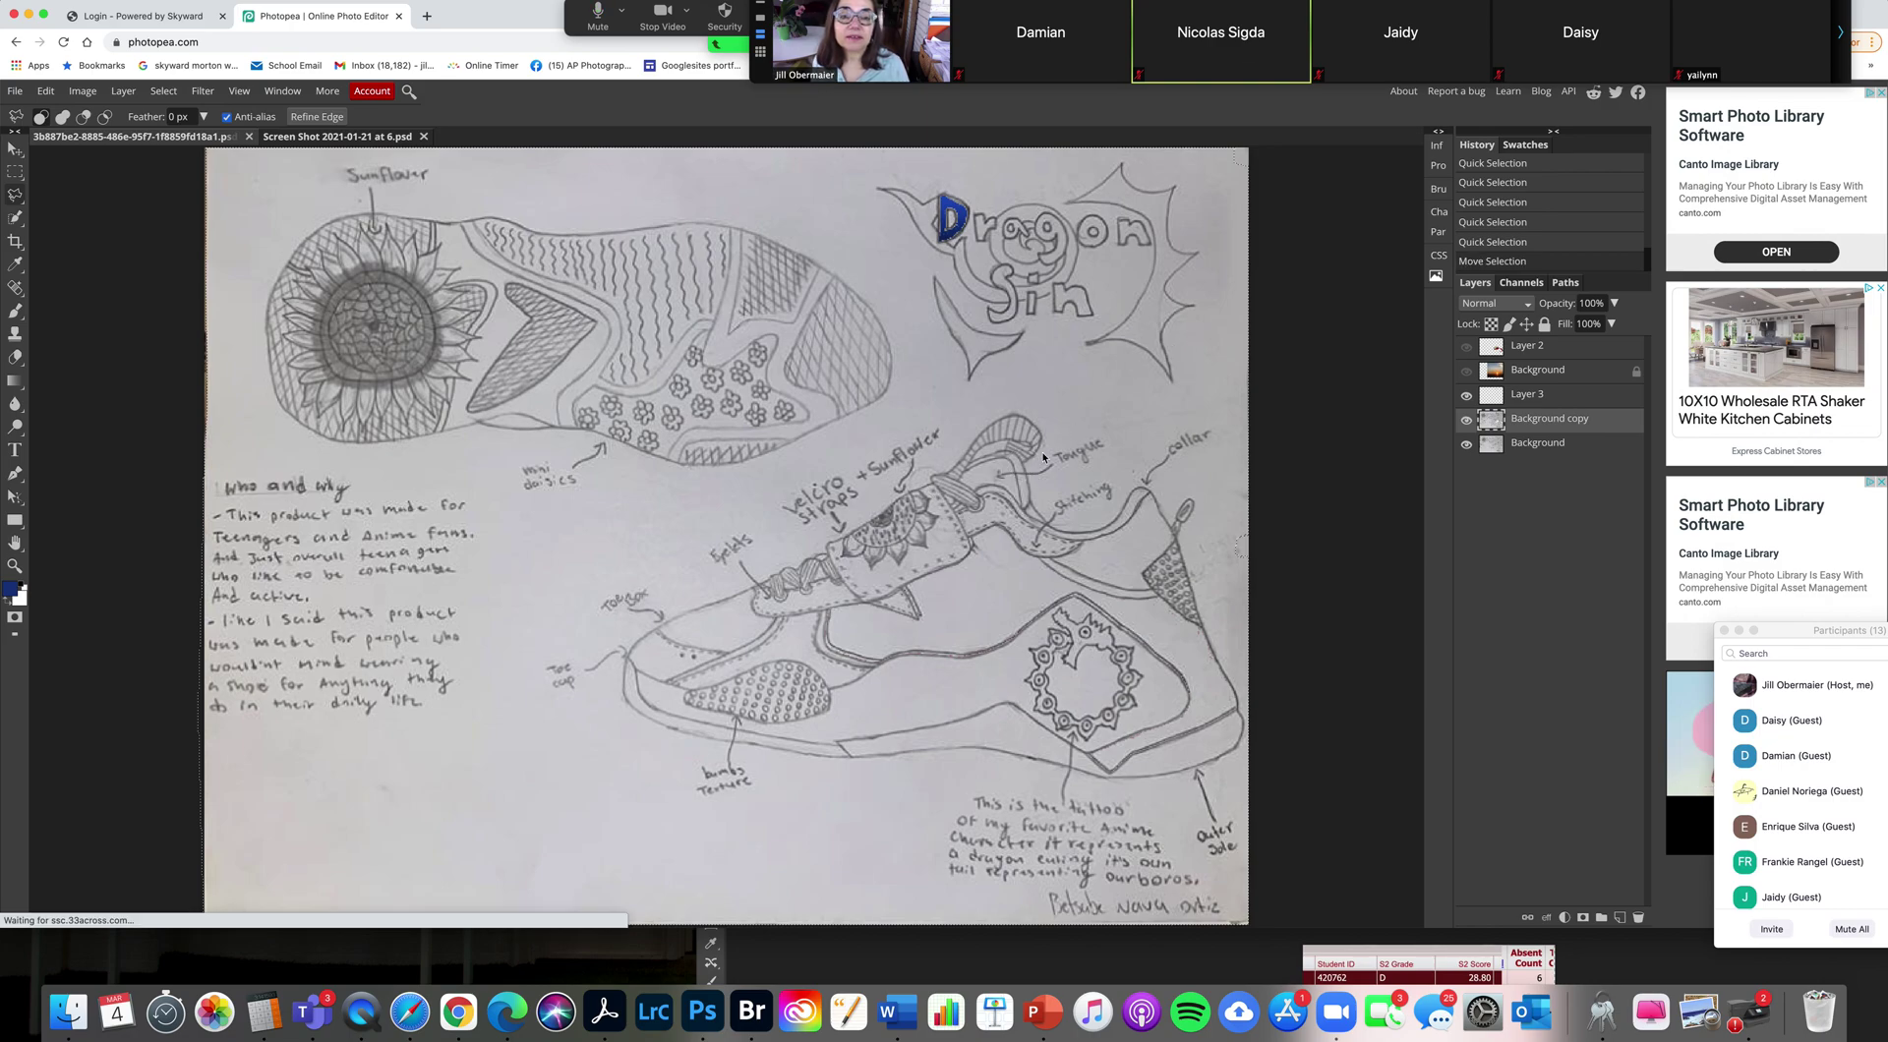
left_click(1525, 426)
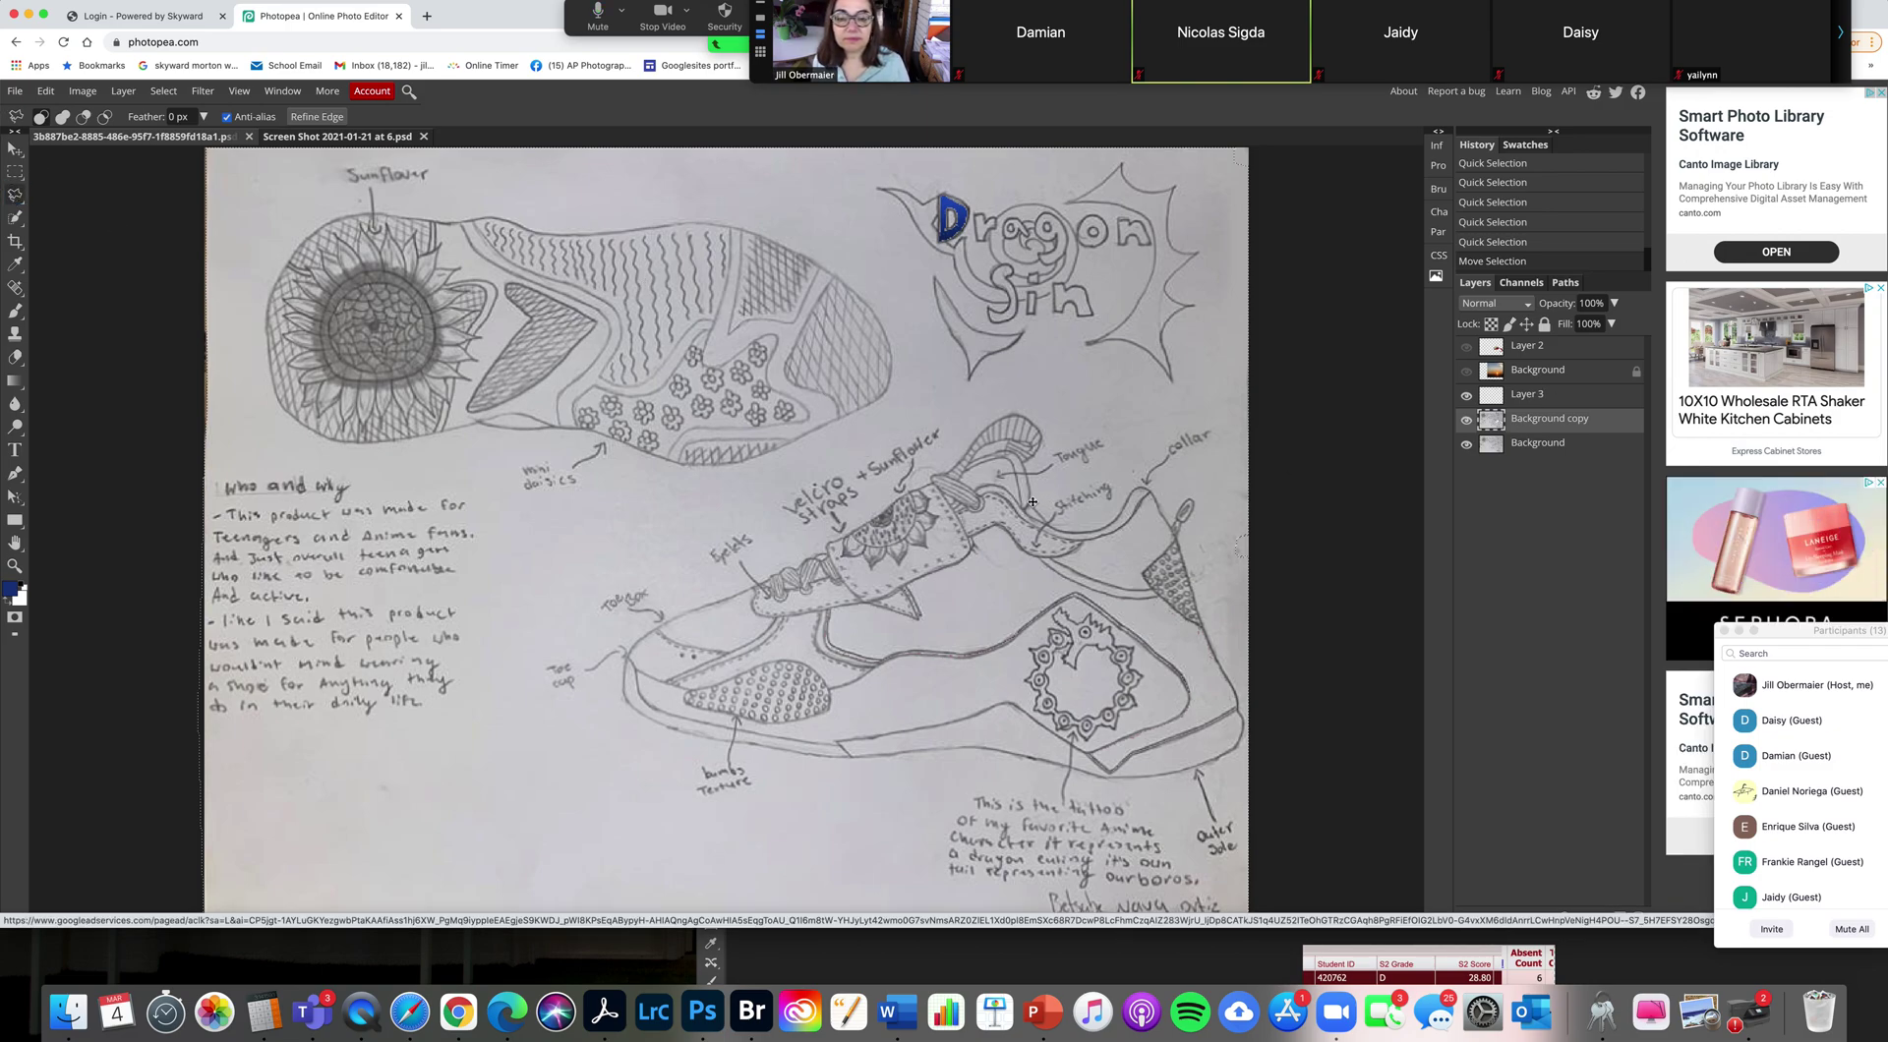
key("super+d")
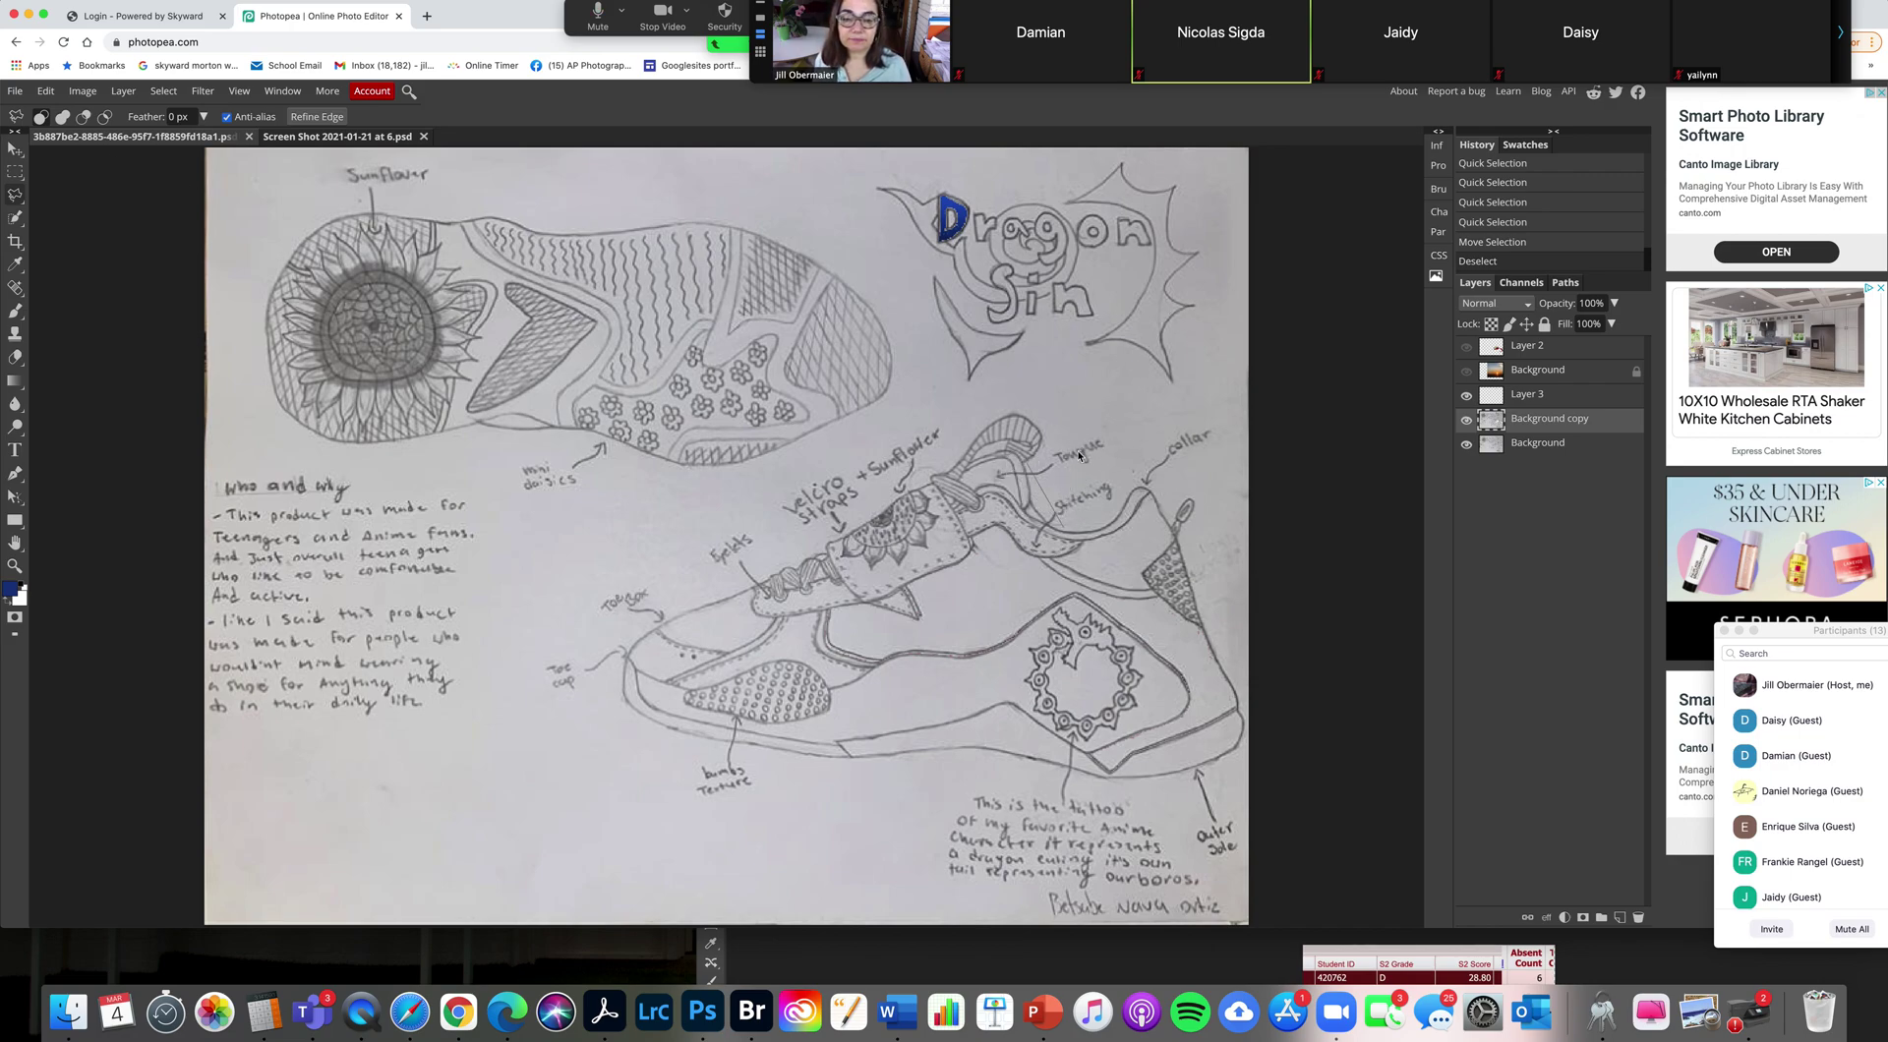
left_click(1151, 463)
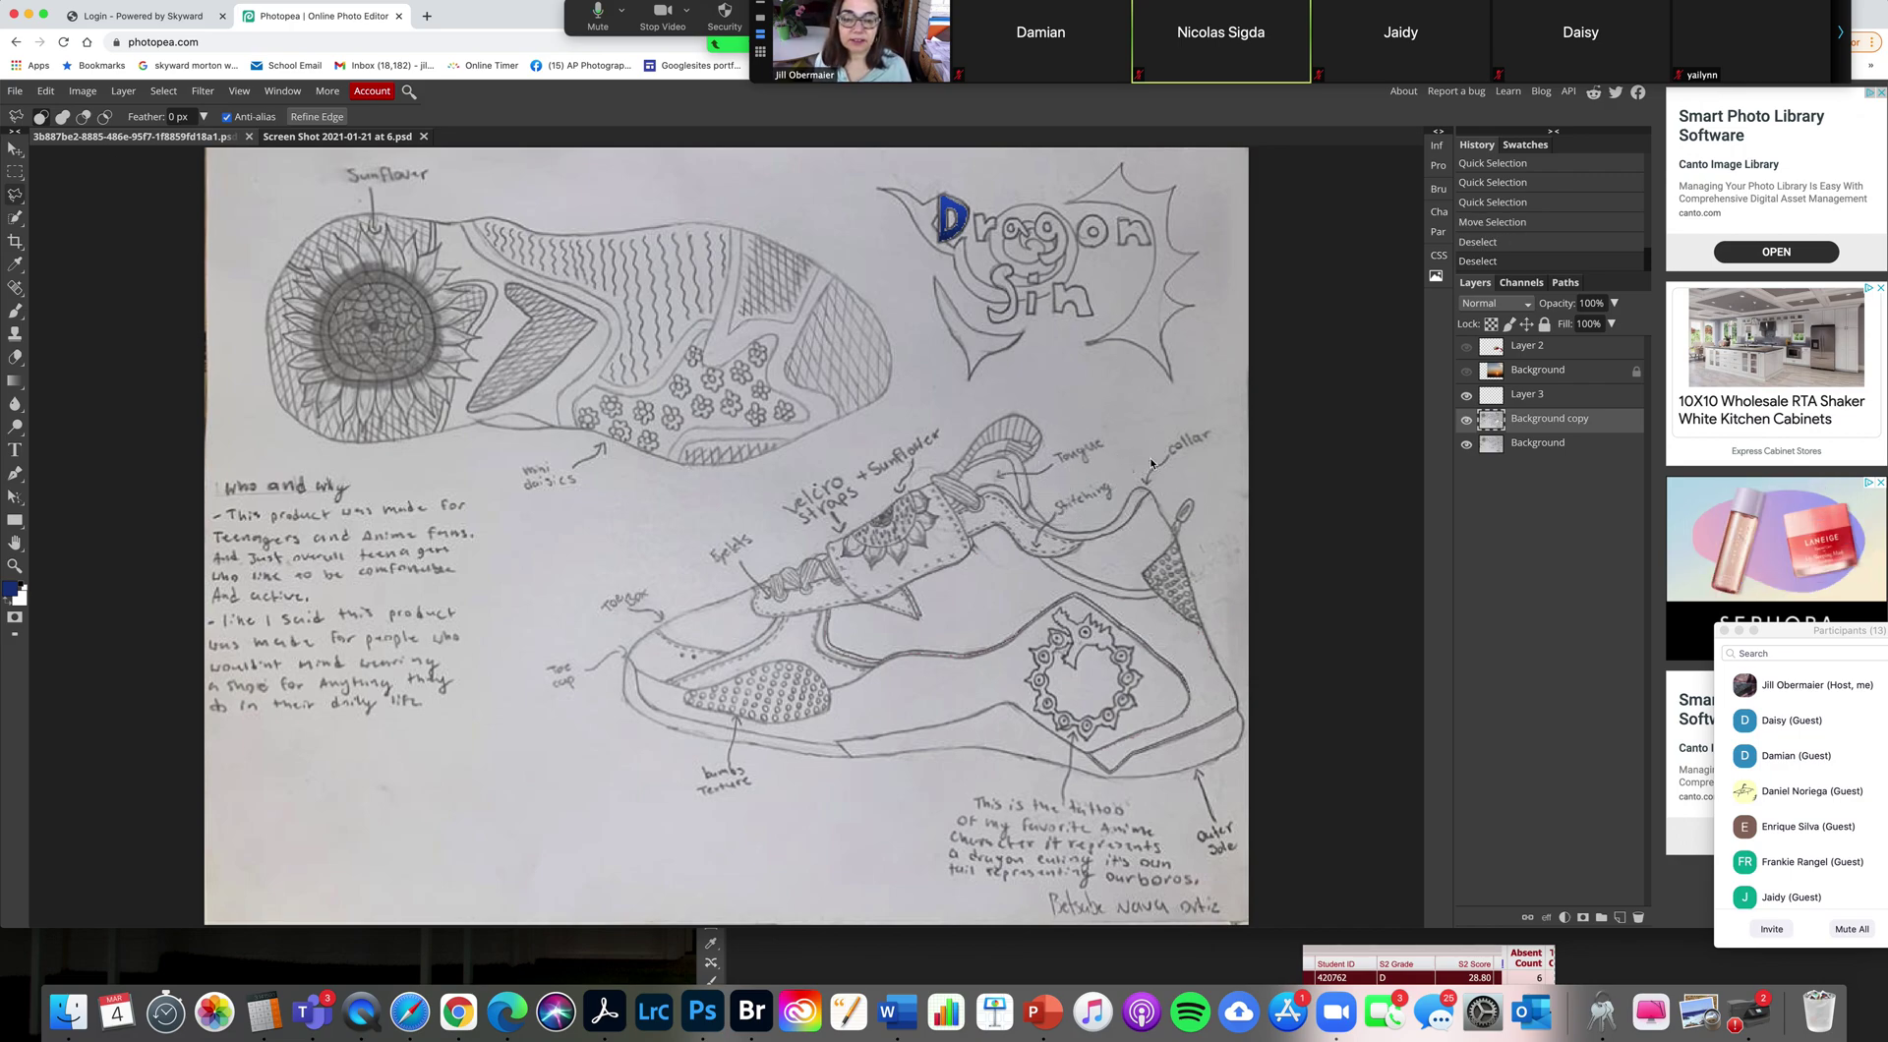
Step: Try the Quick Selection tool again on the toe and side panel of the side-view shoe, and clear that selection
left_click(16, 220)
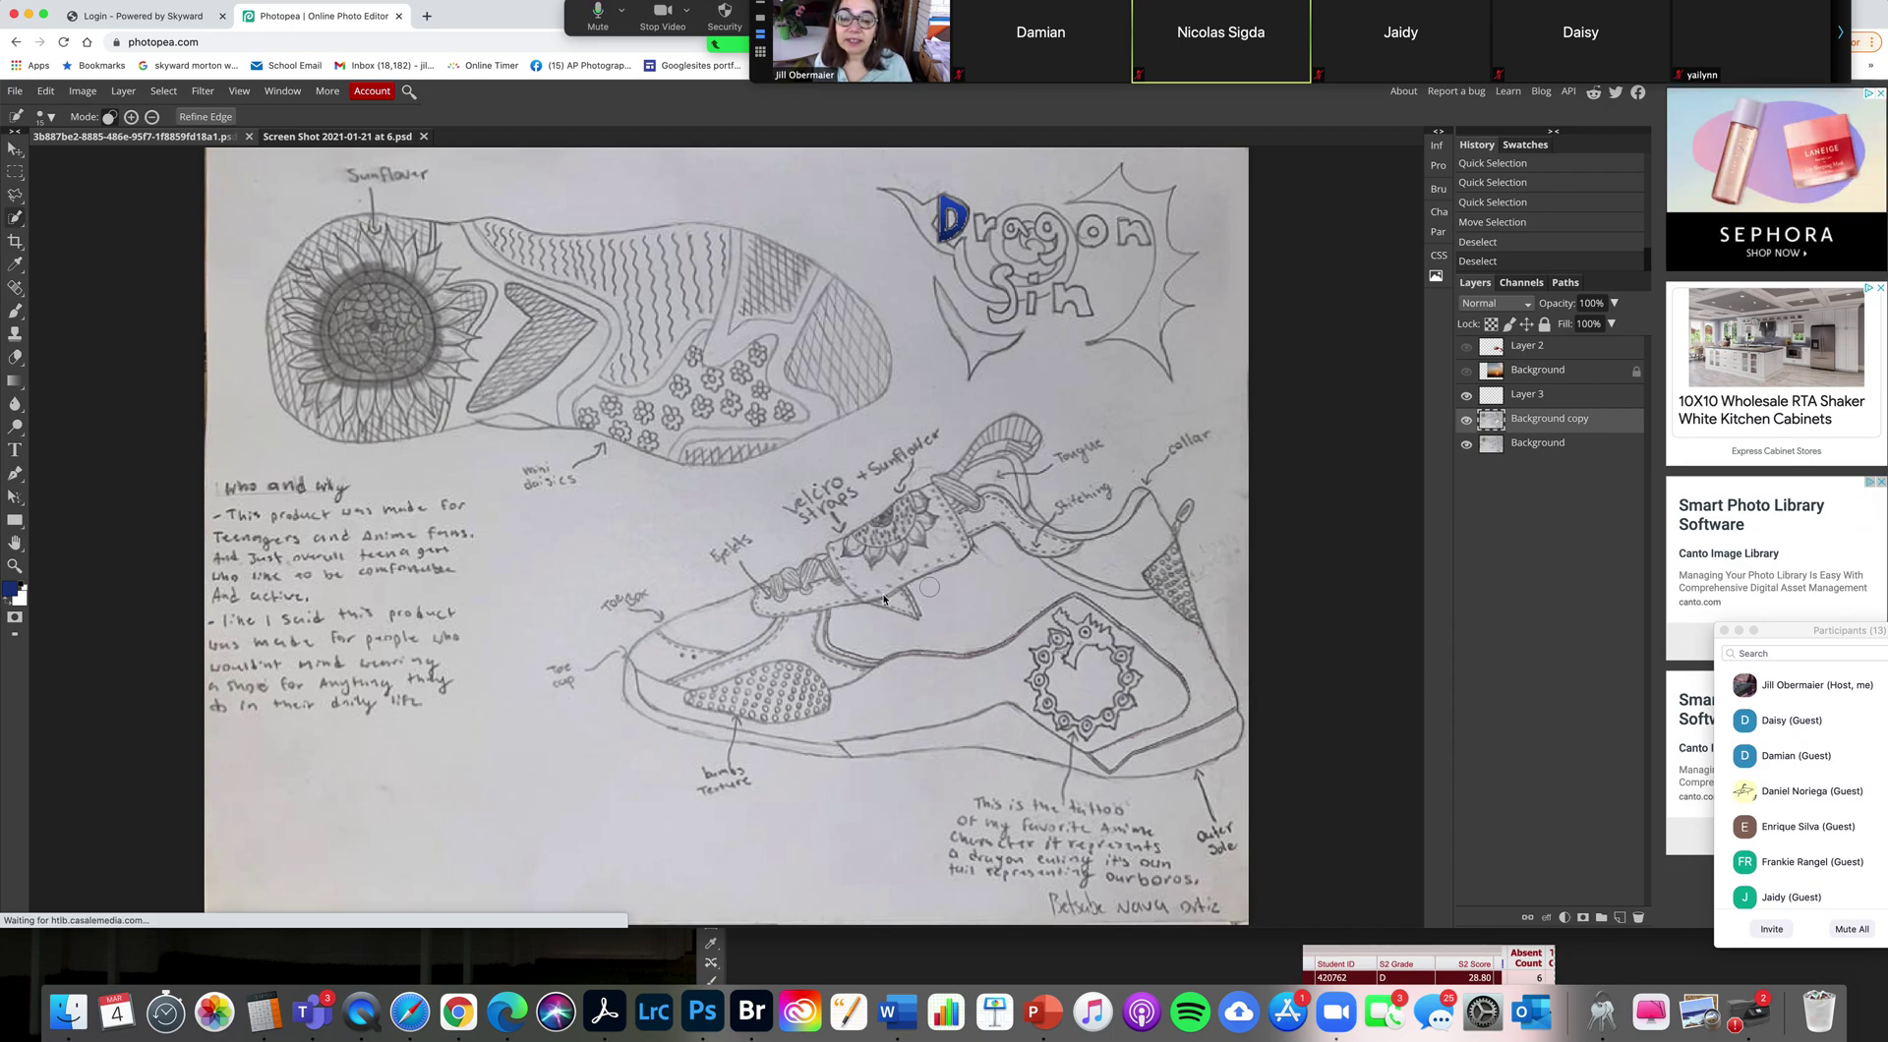
right_click(15, 217)
left_click(69, 240)
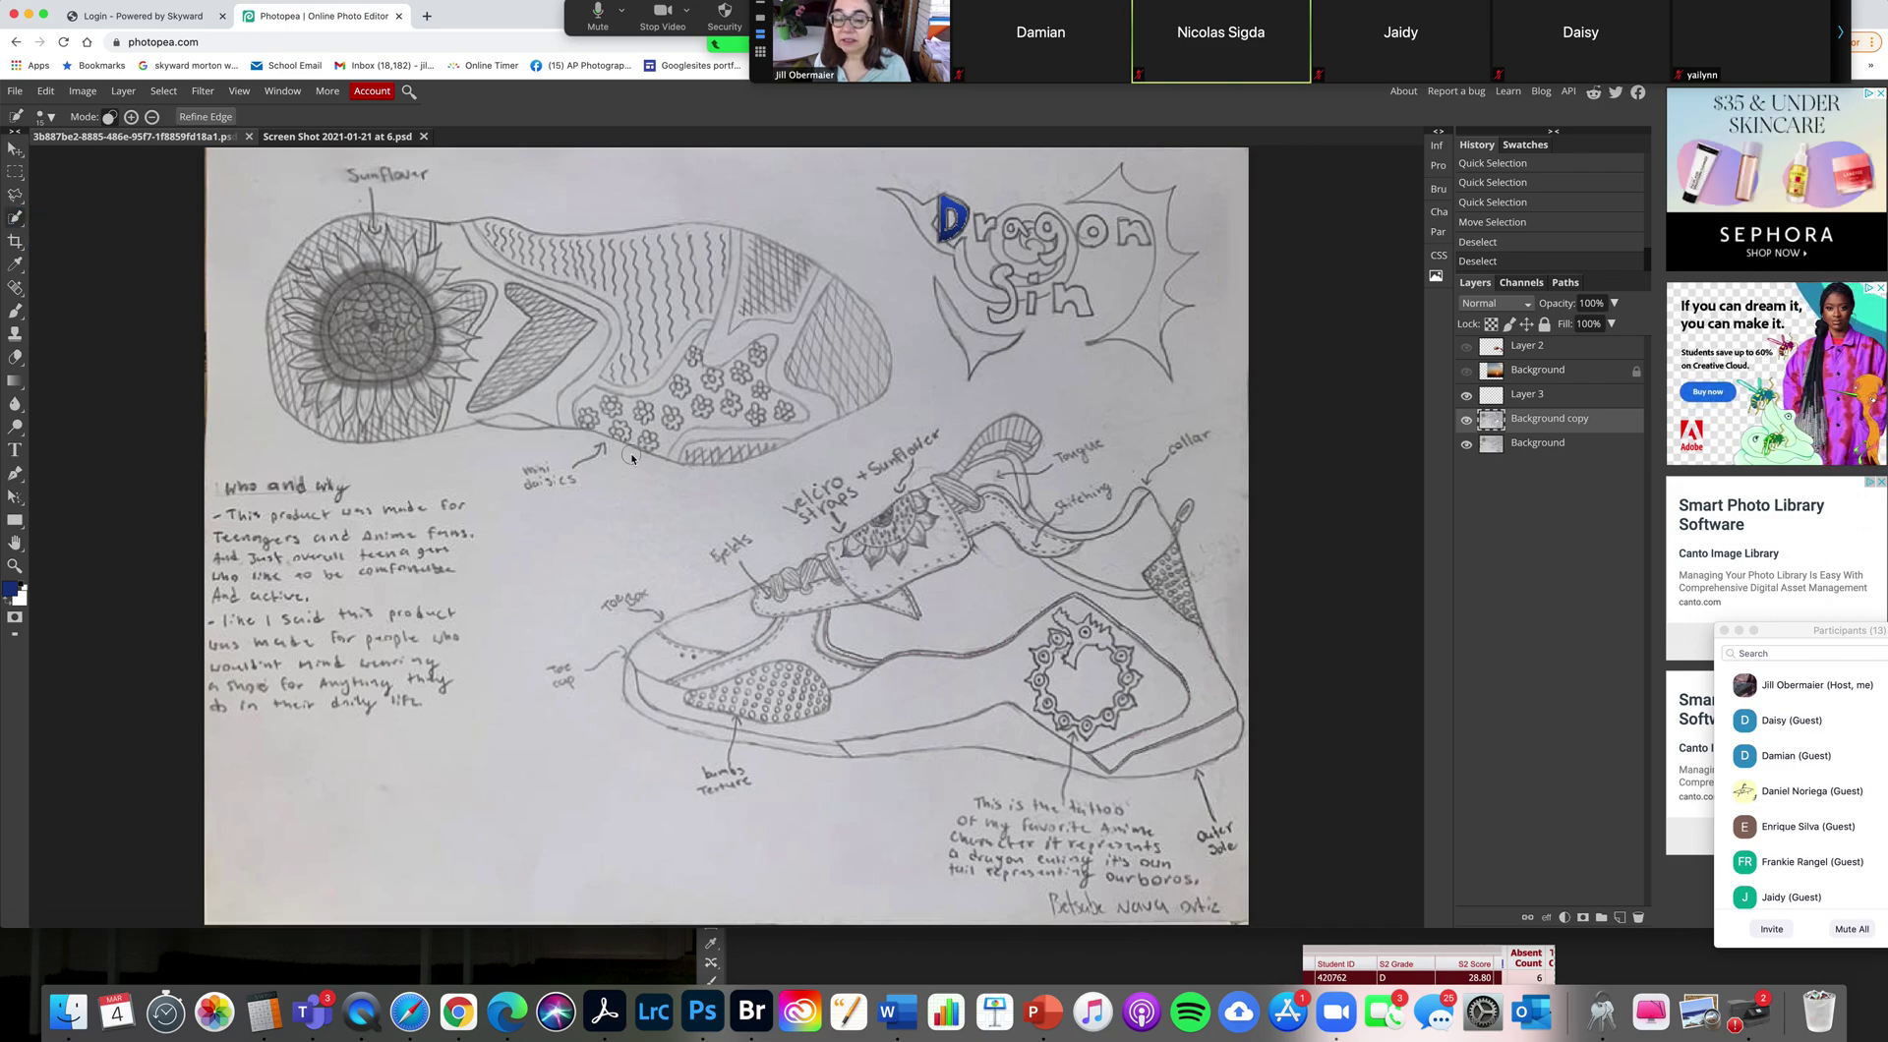
left_click_drag(723, 621, 782, 632)
left_click(746, 631)
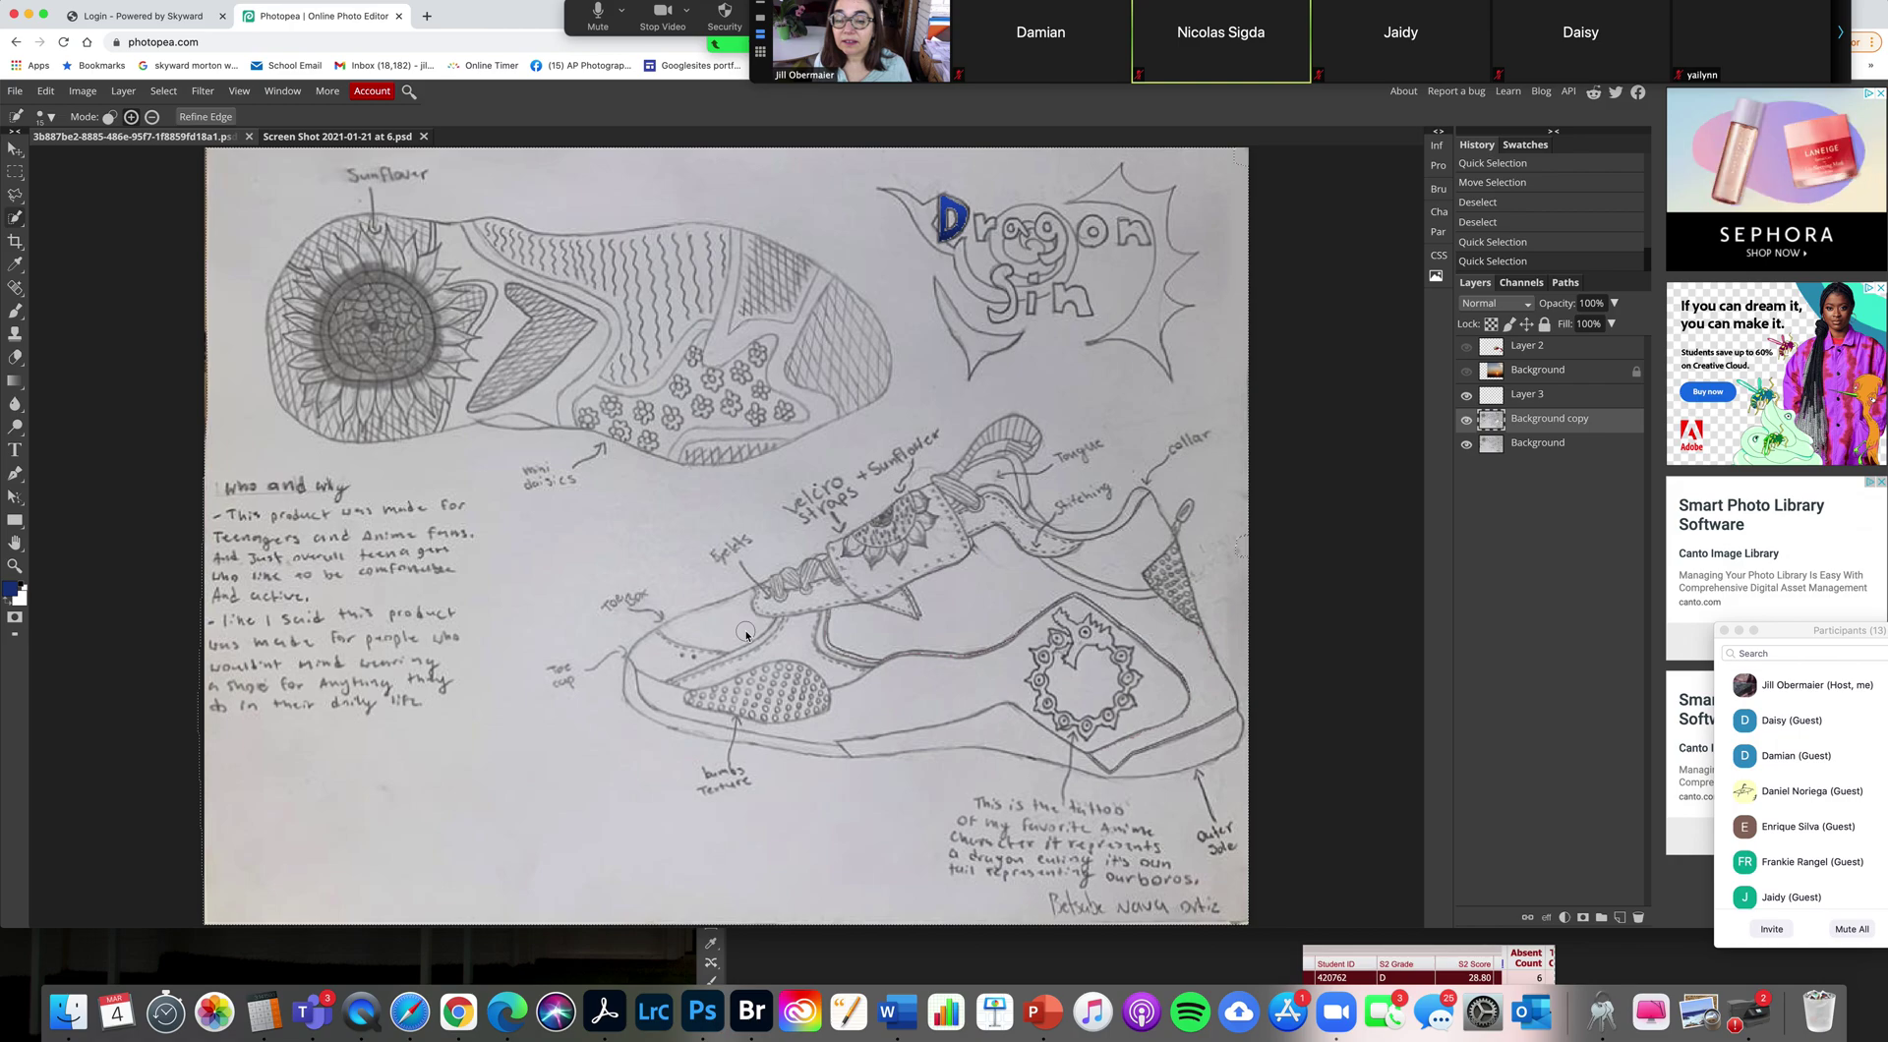
left_click(886, 624)
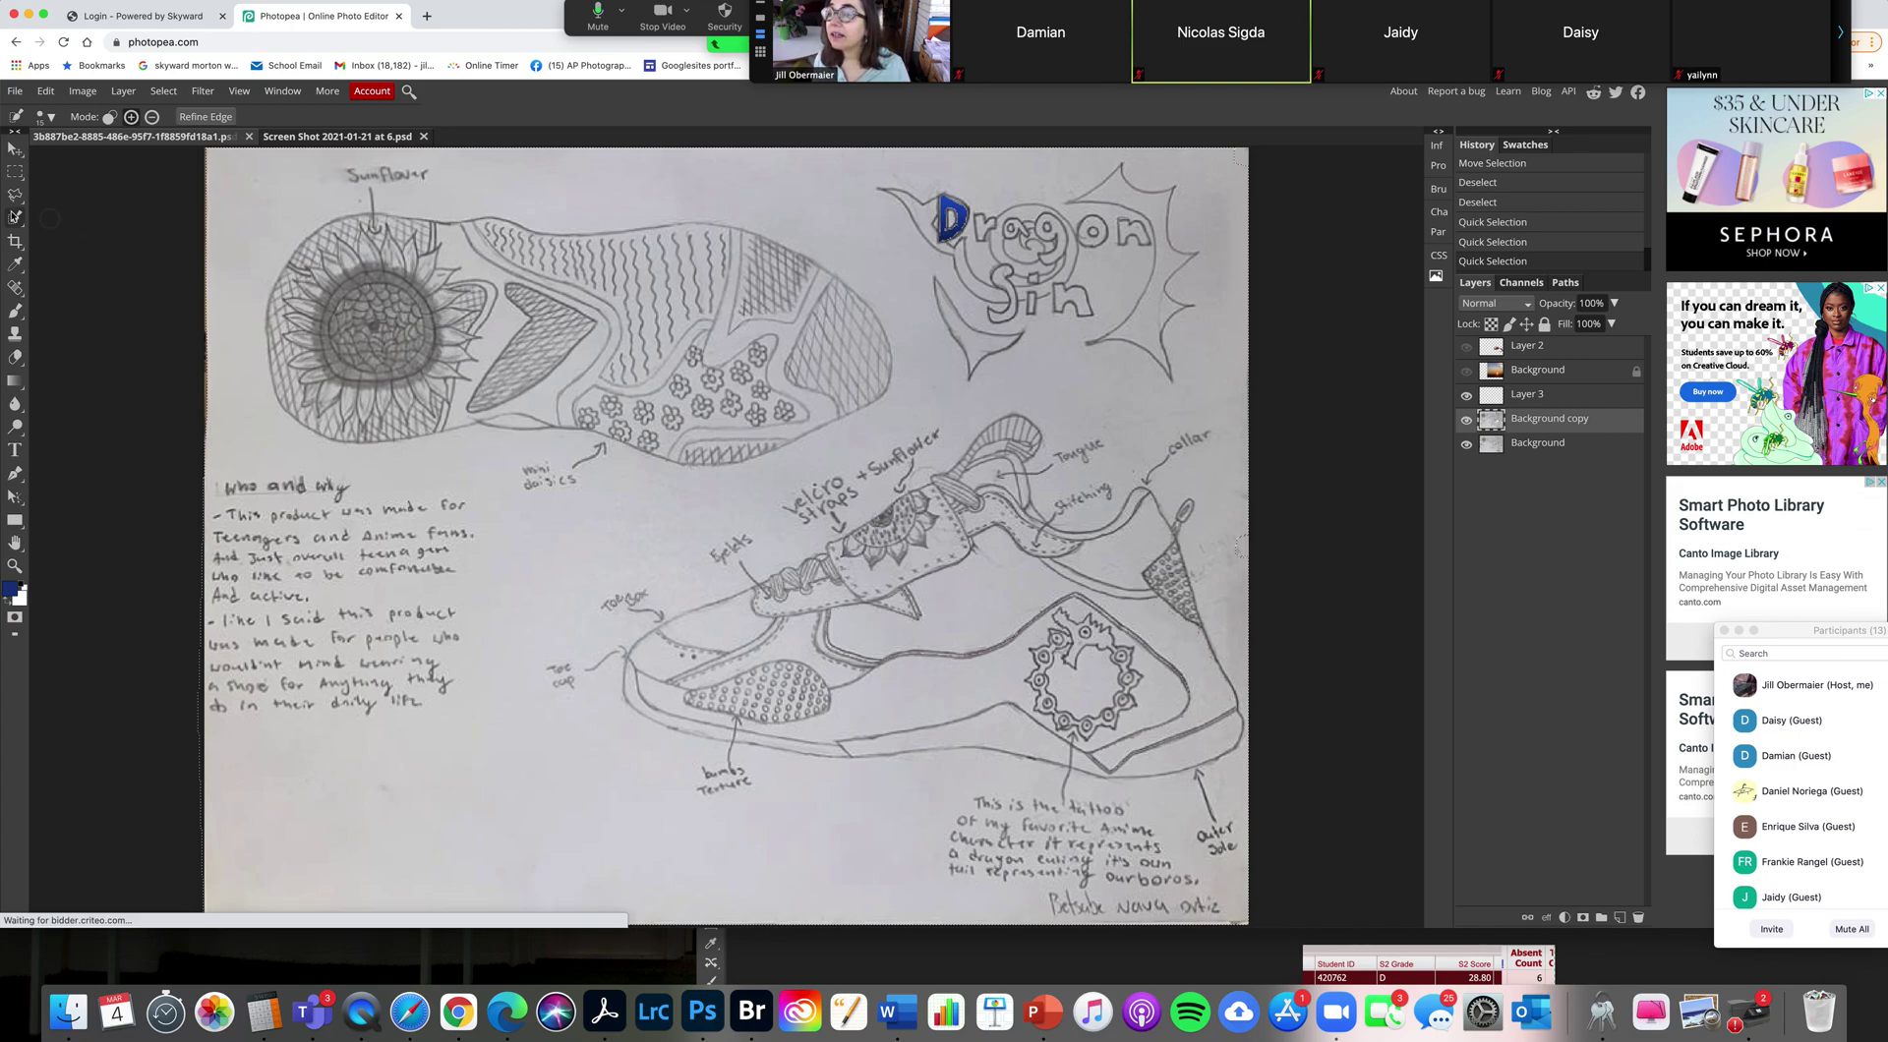
left_click(15, 195)
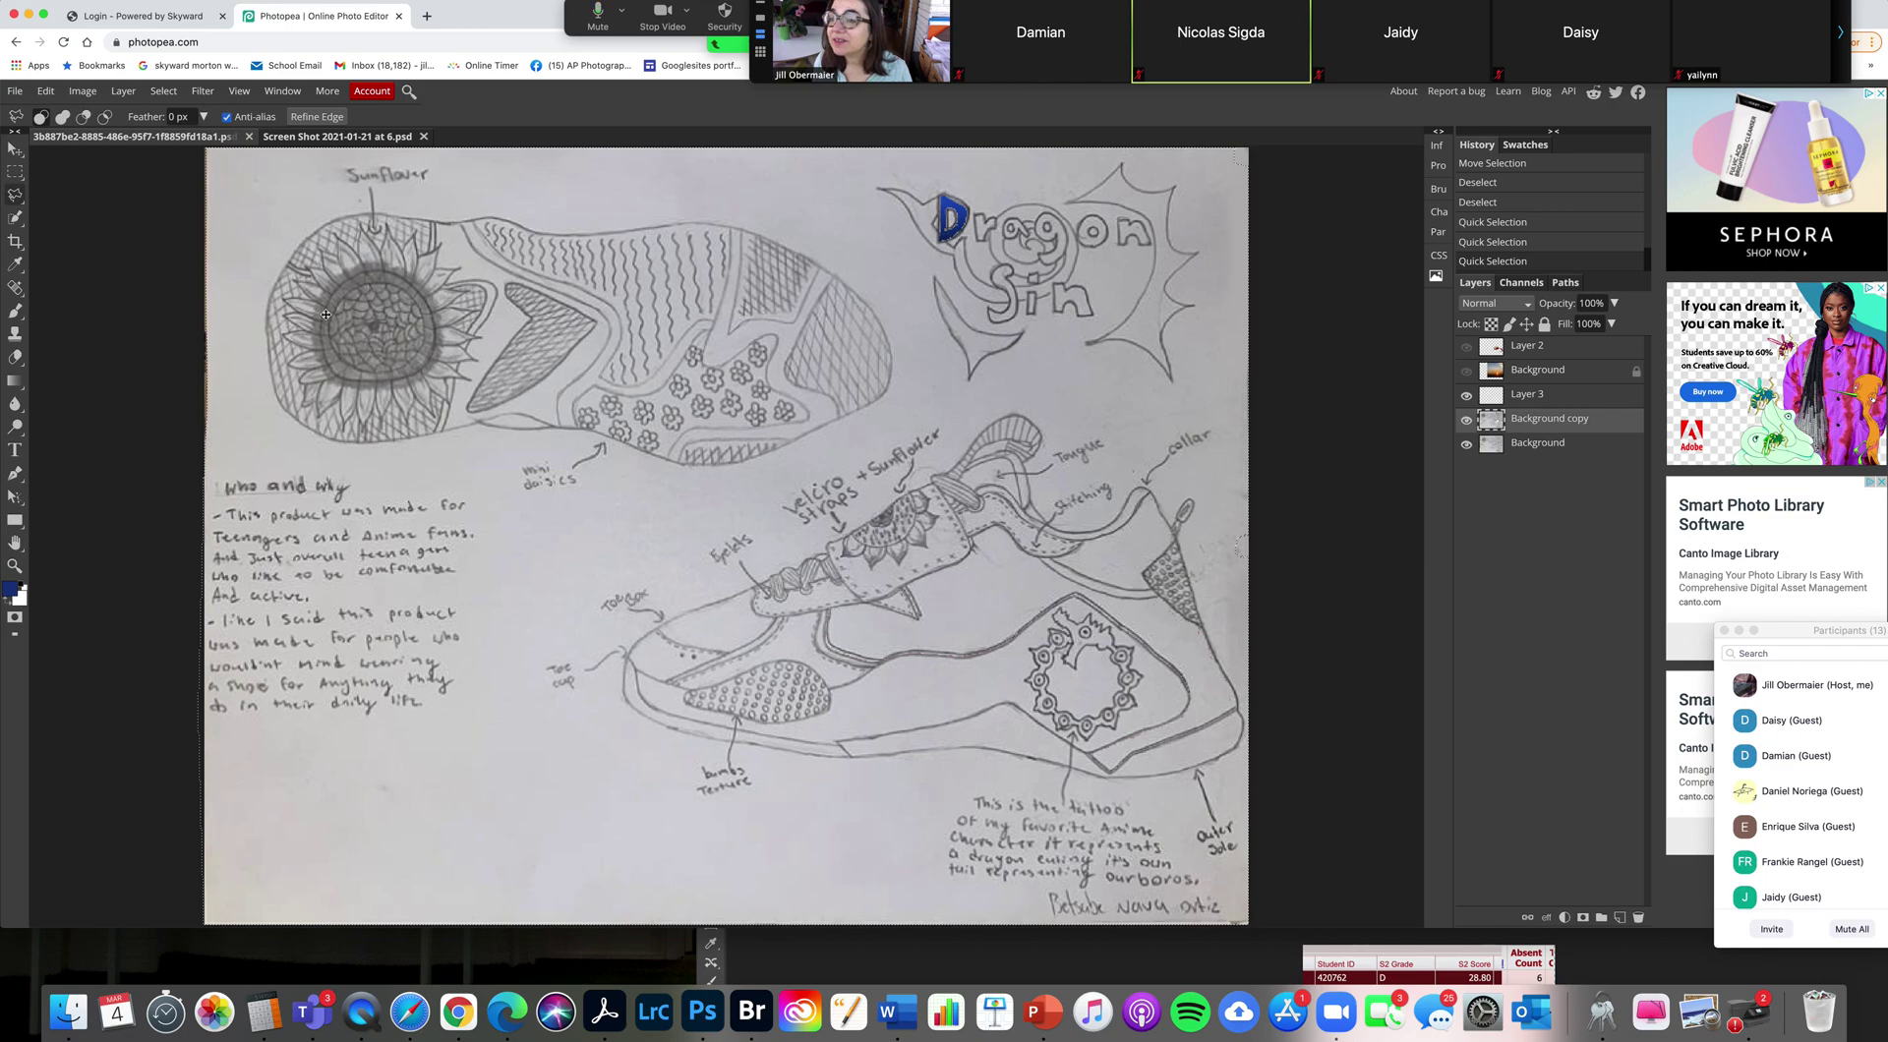
key("super+d")
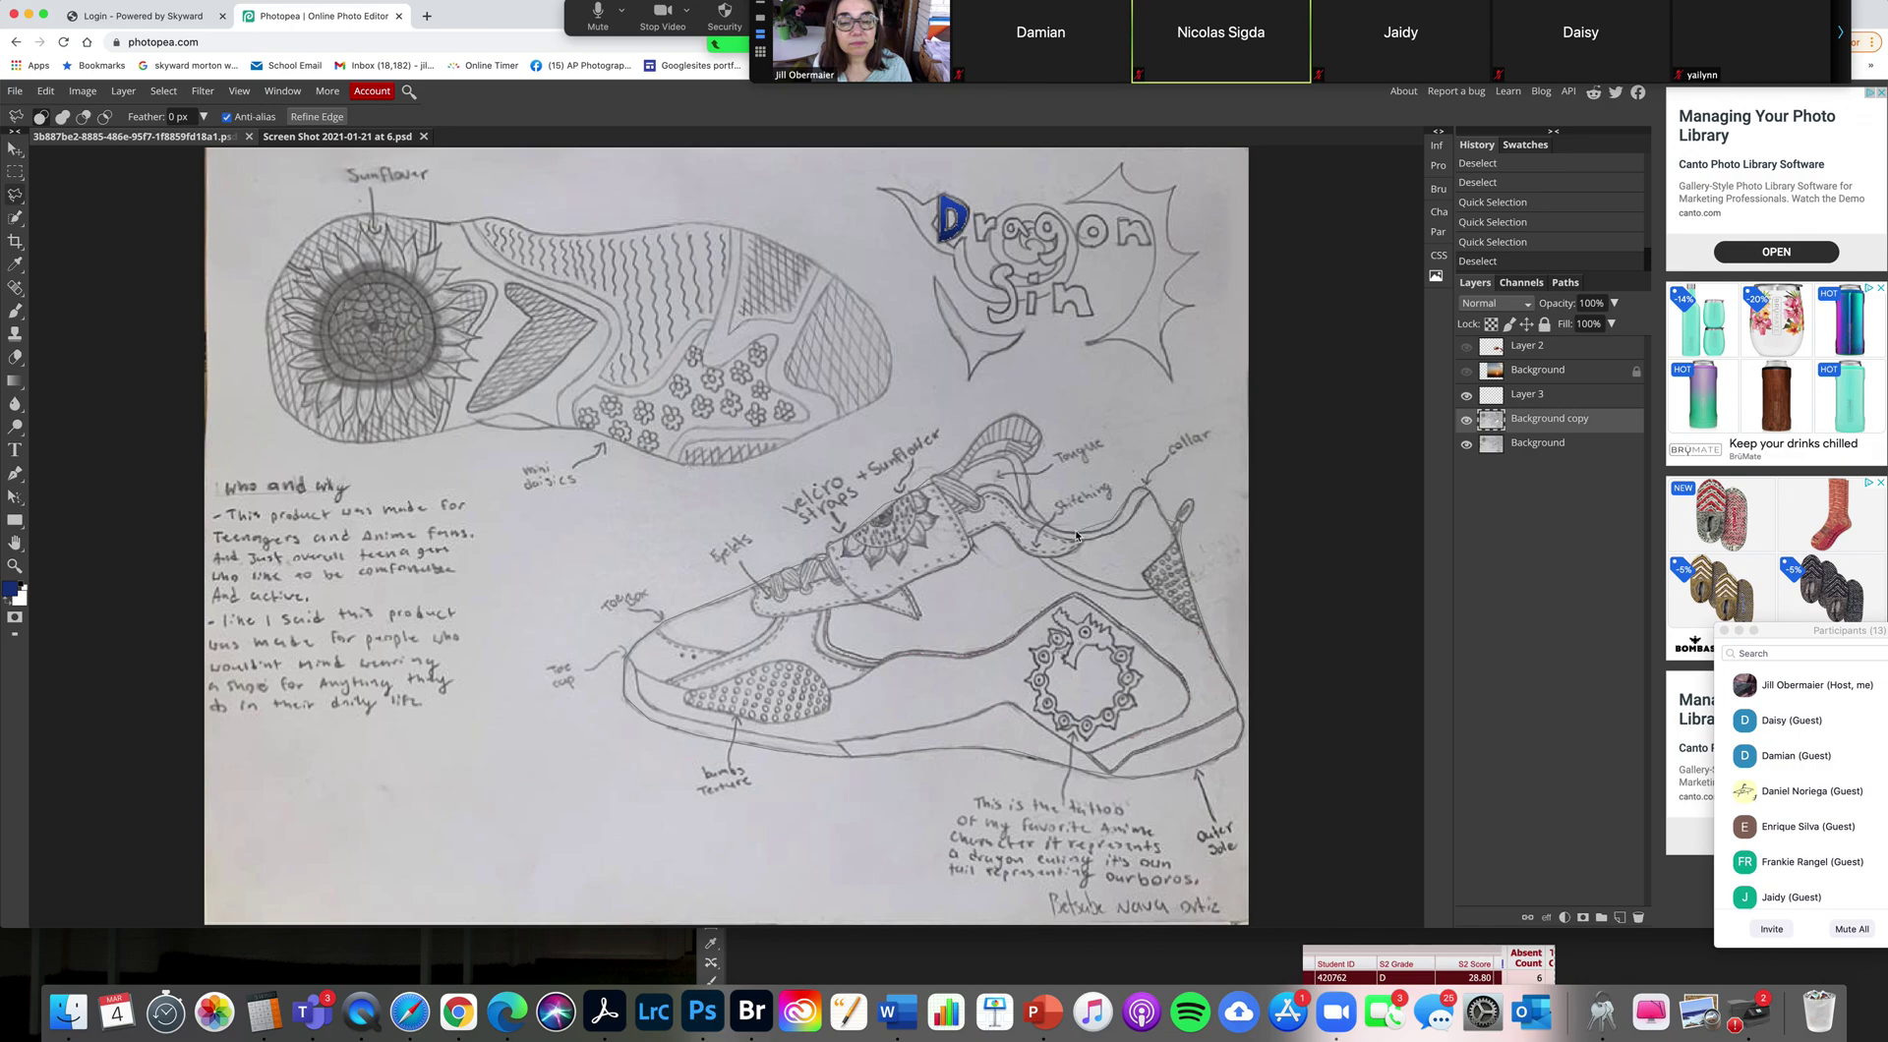
Step: Outline the side-view shoe with the Lasso tool and subtract the areas around the ankle opening from the selection
double_click(1030, 488)
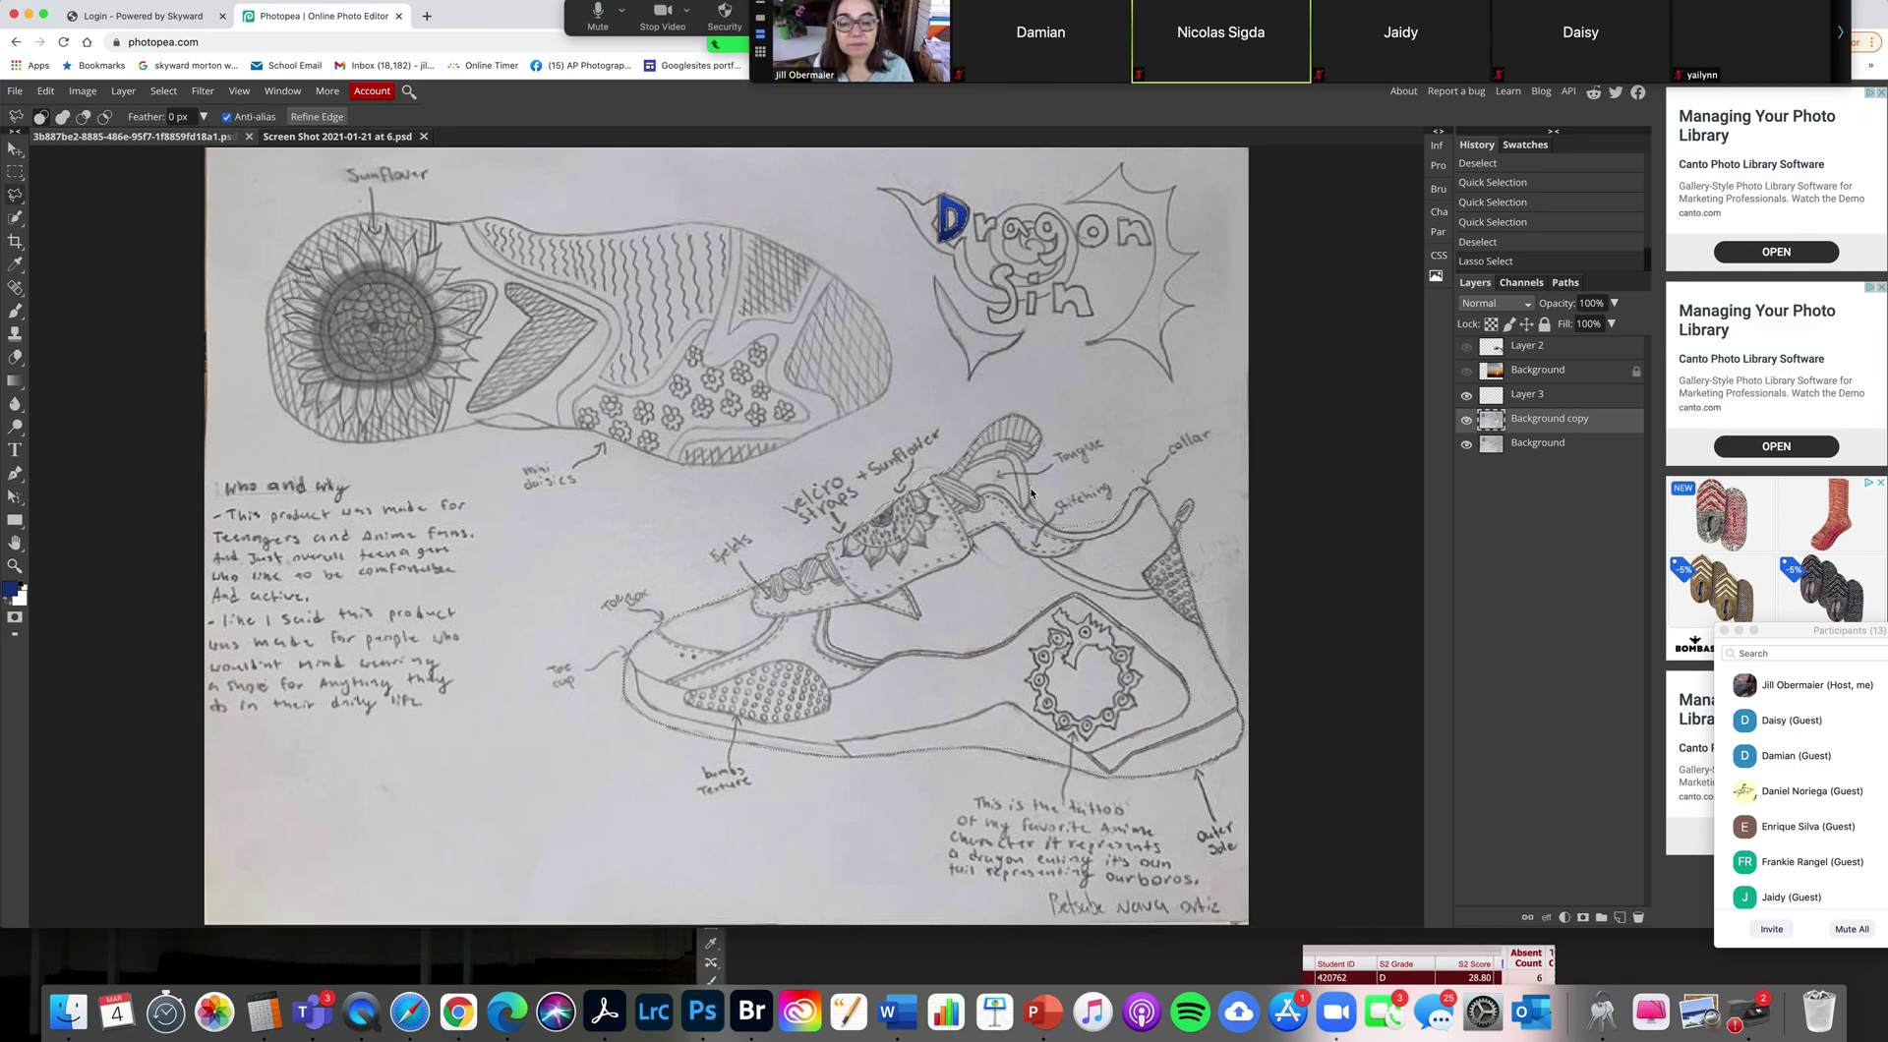
left_click(83, 116)
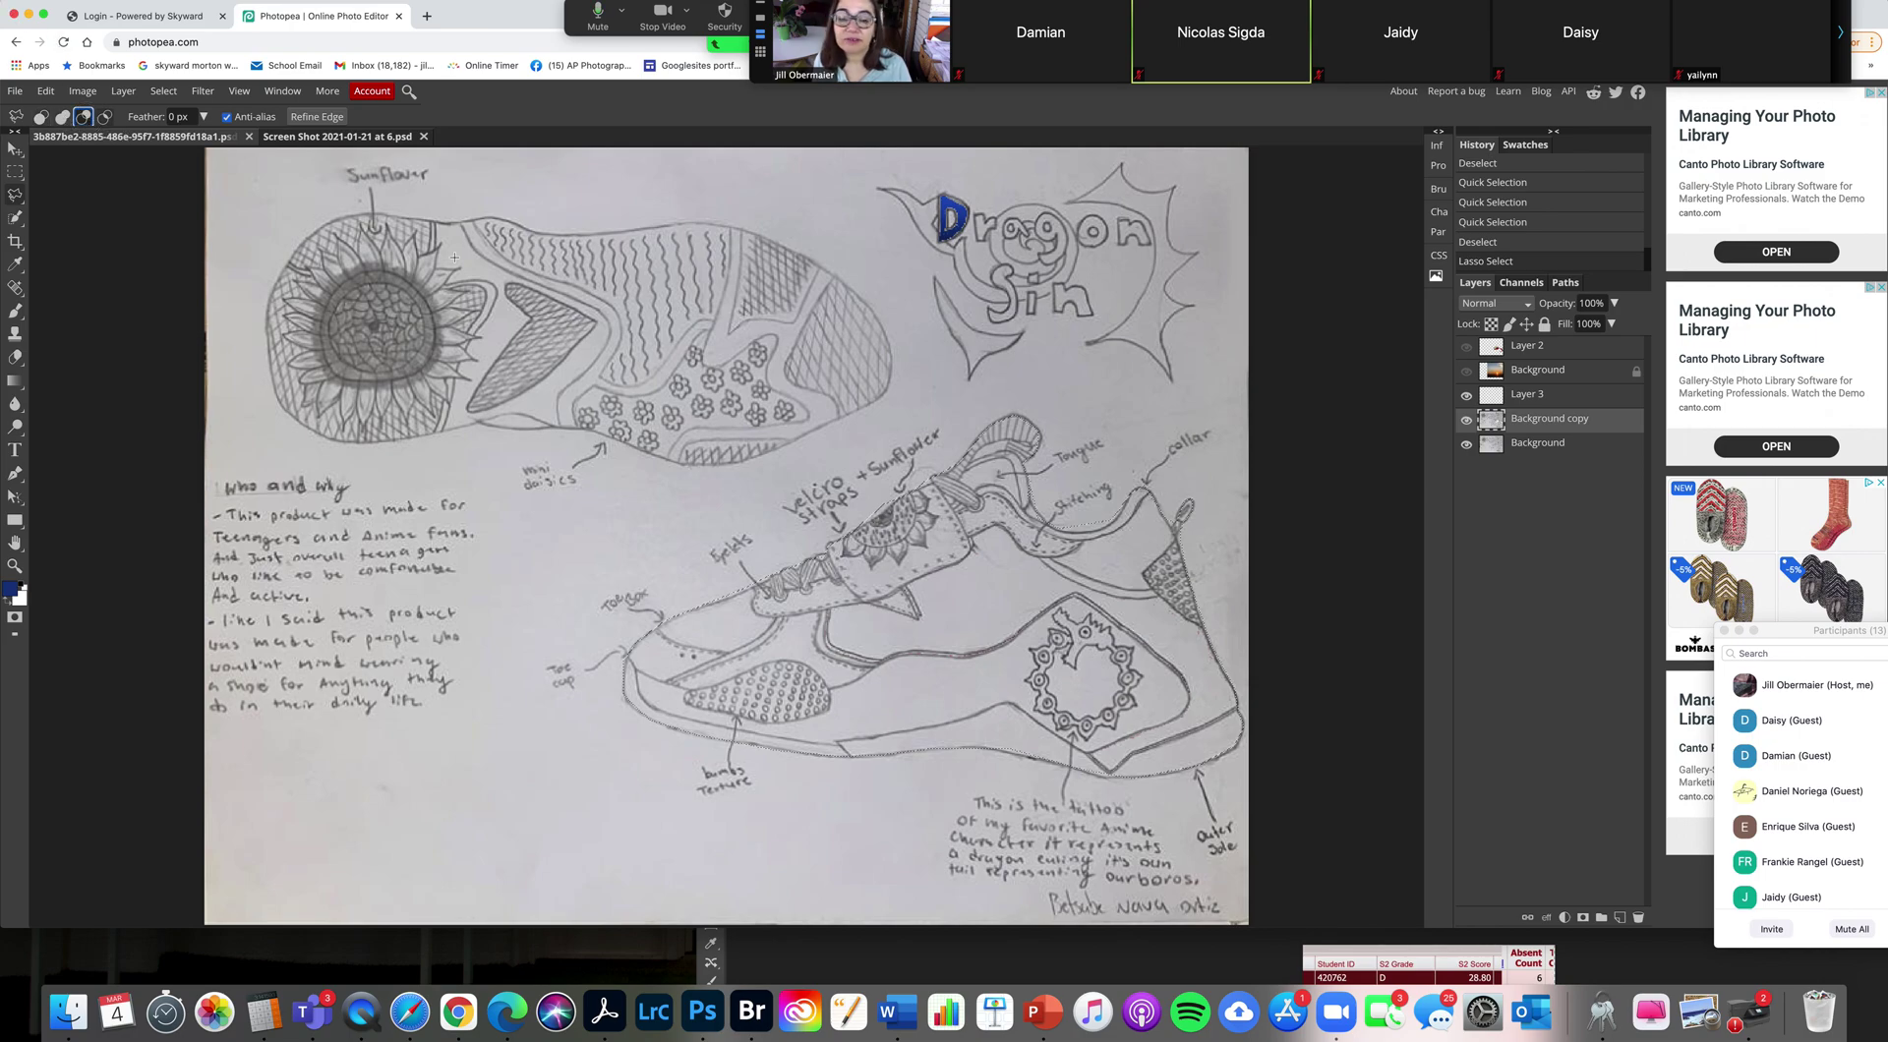
left_click(1110, 527)
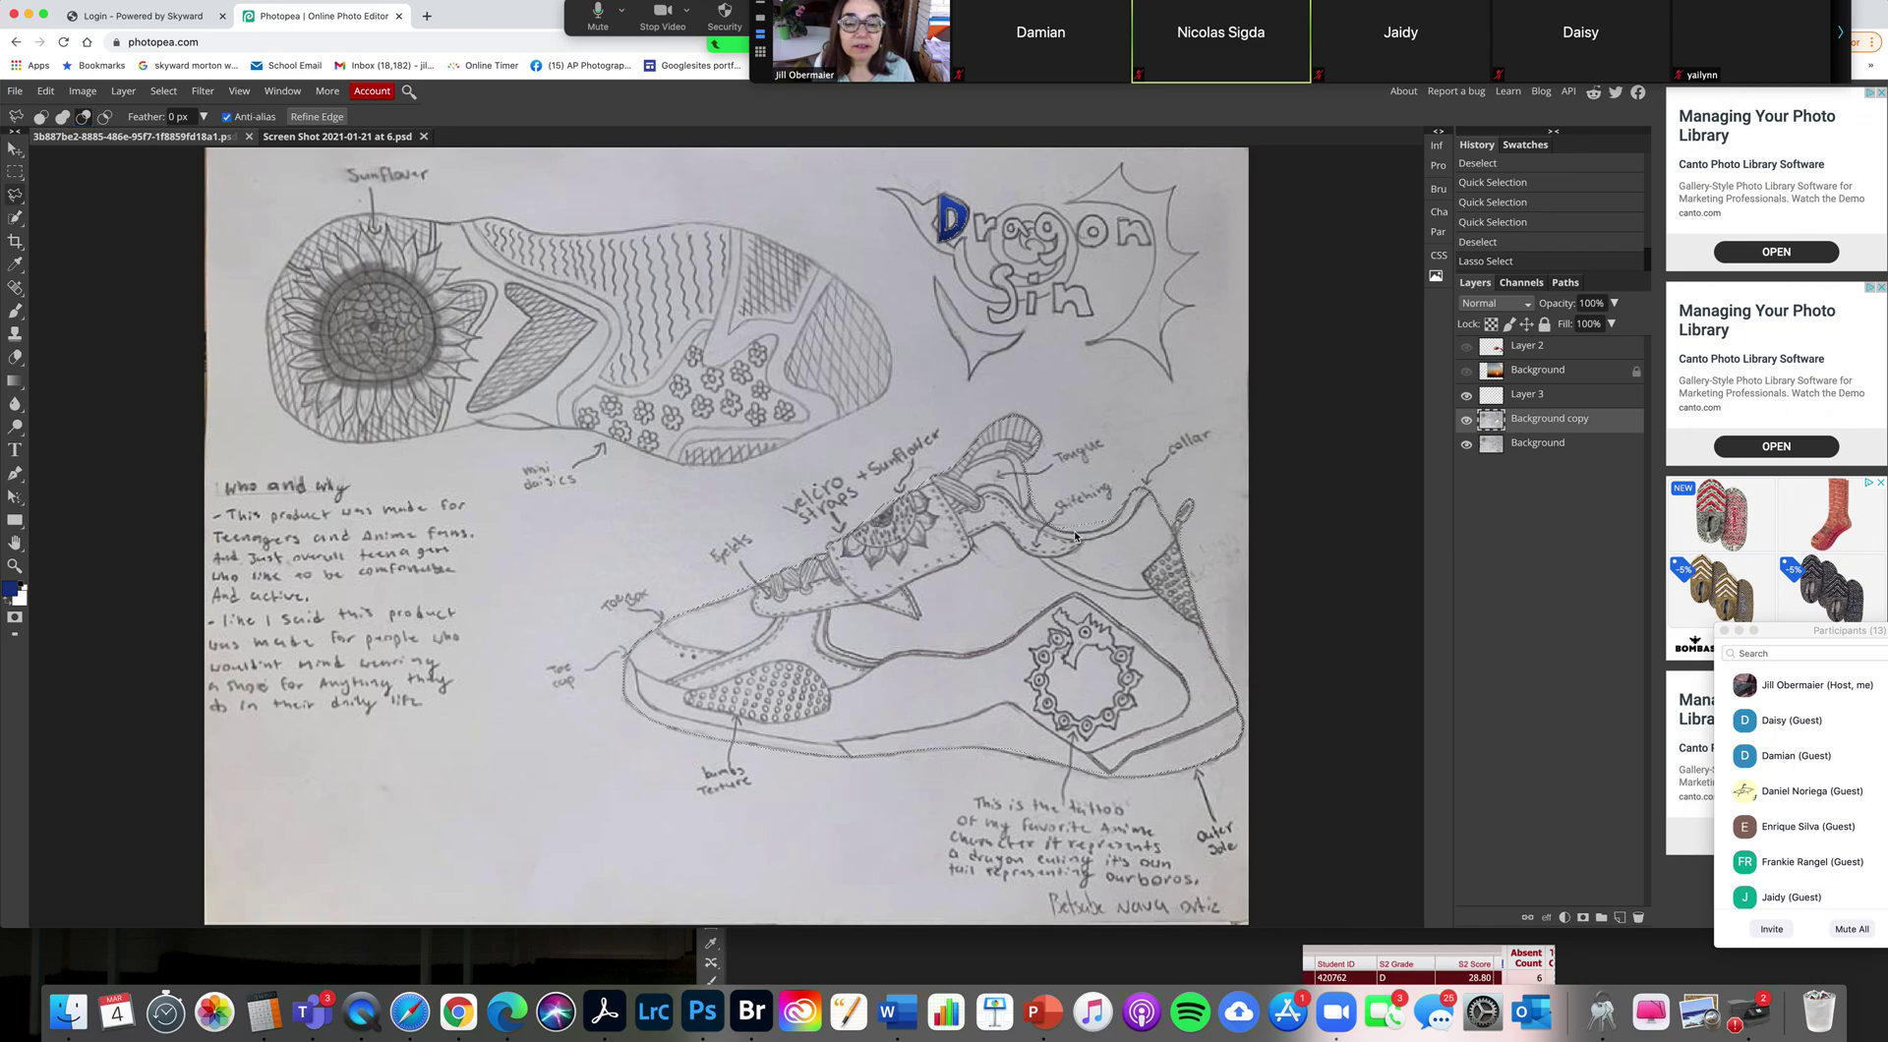
left_click(1127, 505)
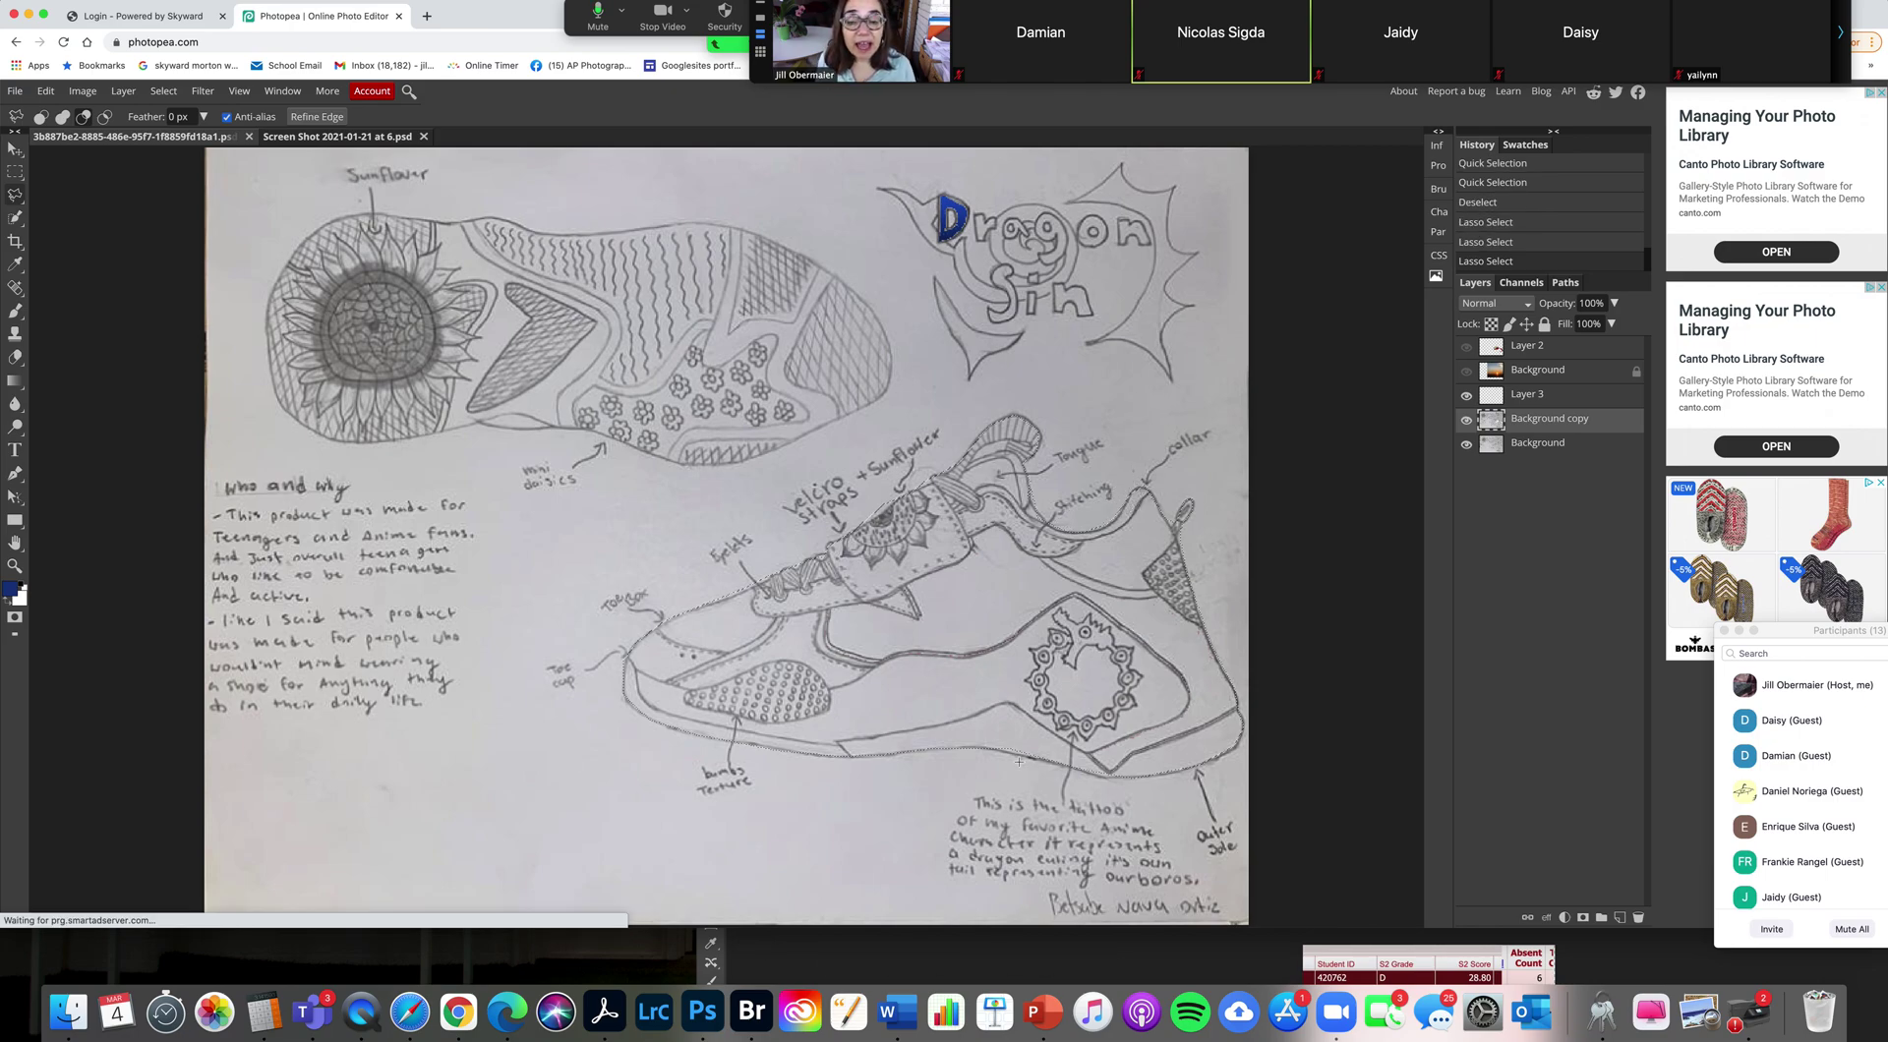
Step: Show the sunset layer in Multiply blend mode and add a raster mask that limits it to the shoe selection
left_click(1546, 371)
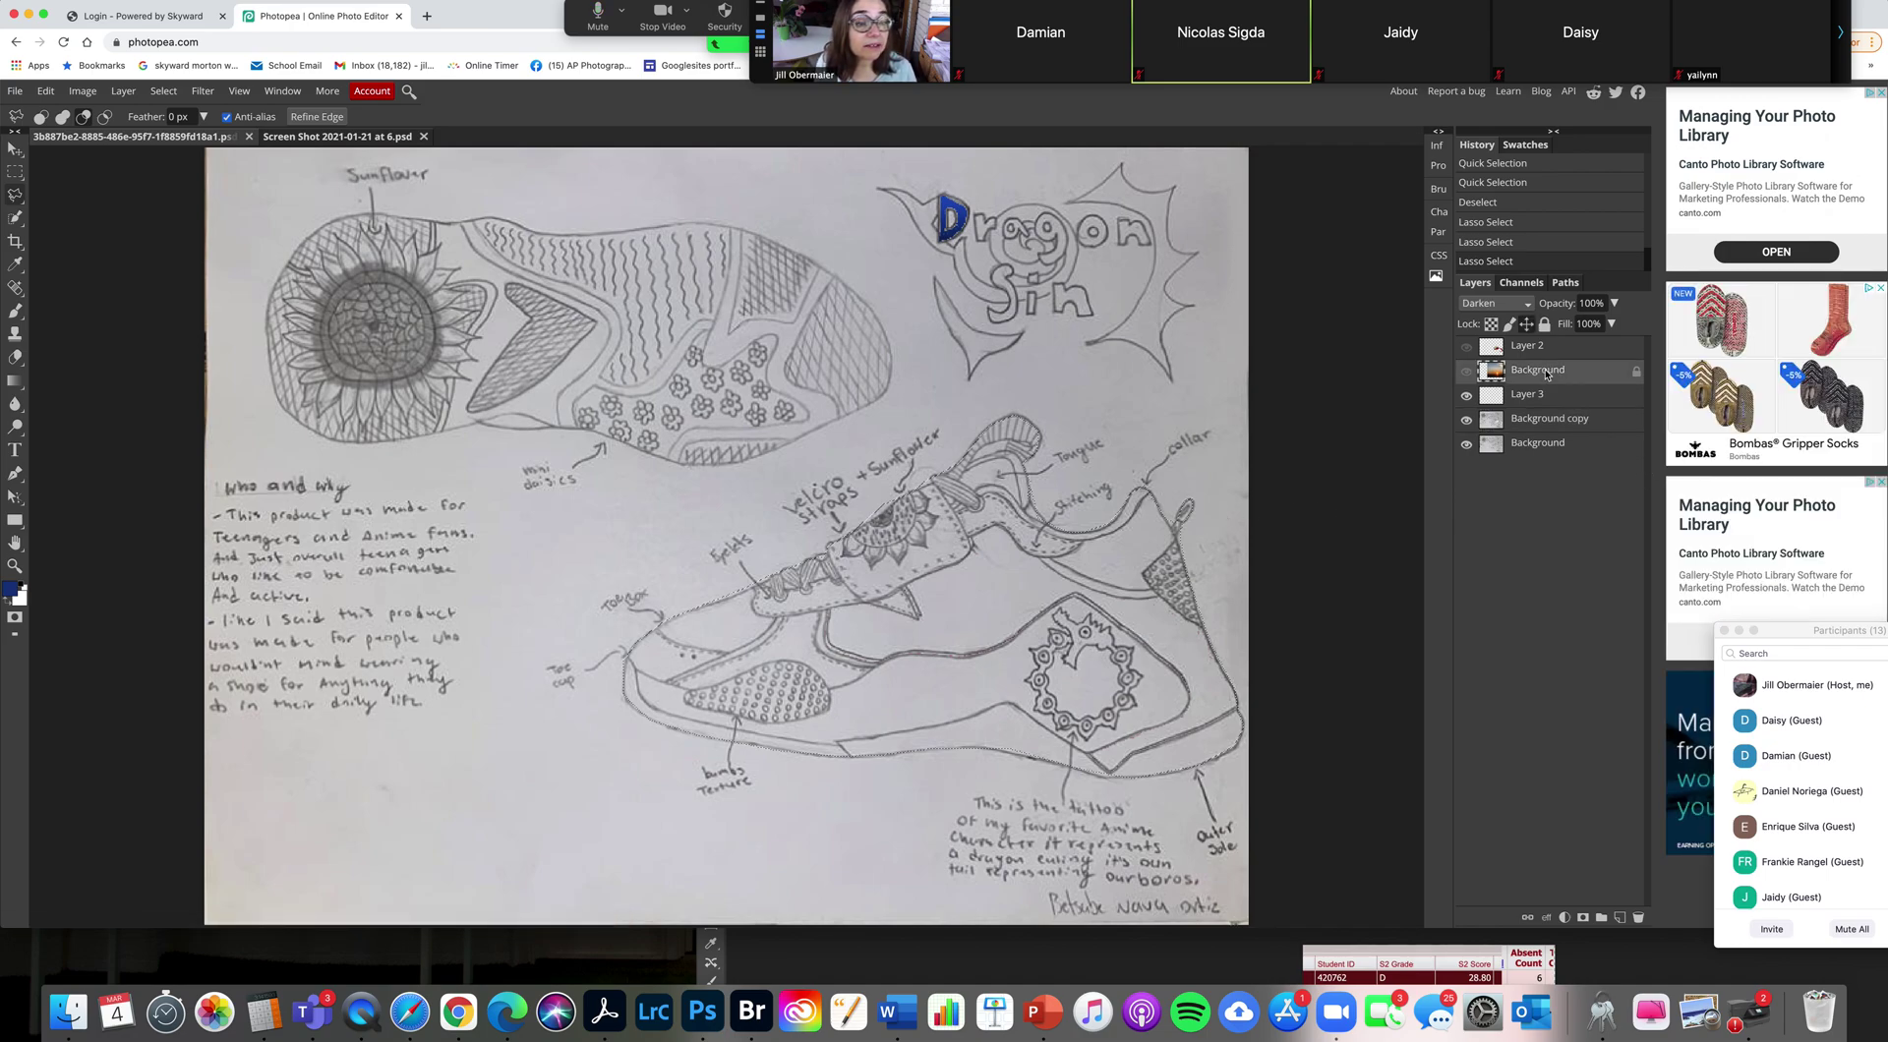
left_click(1528, 304)
left_click(1531, 319)
key("Down")
left_click(1467, 371)
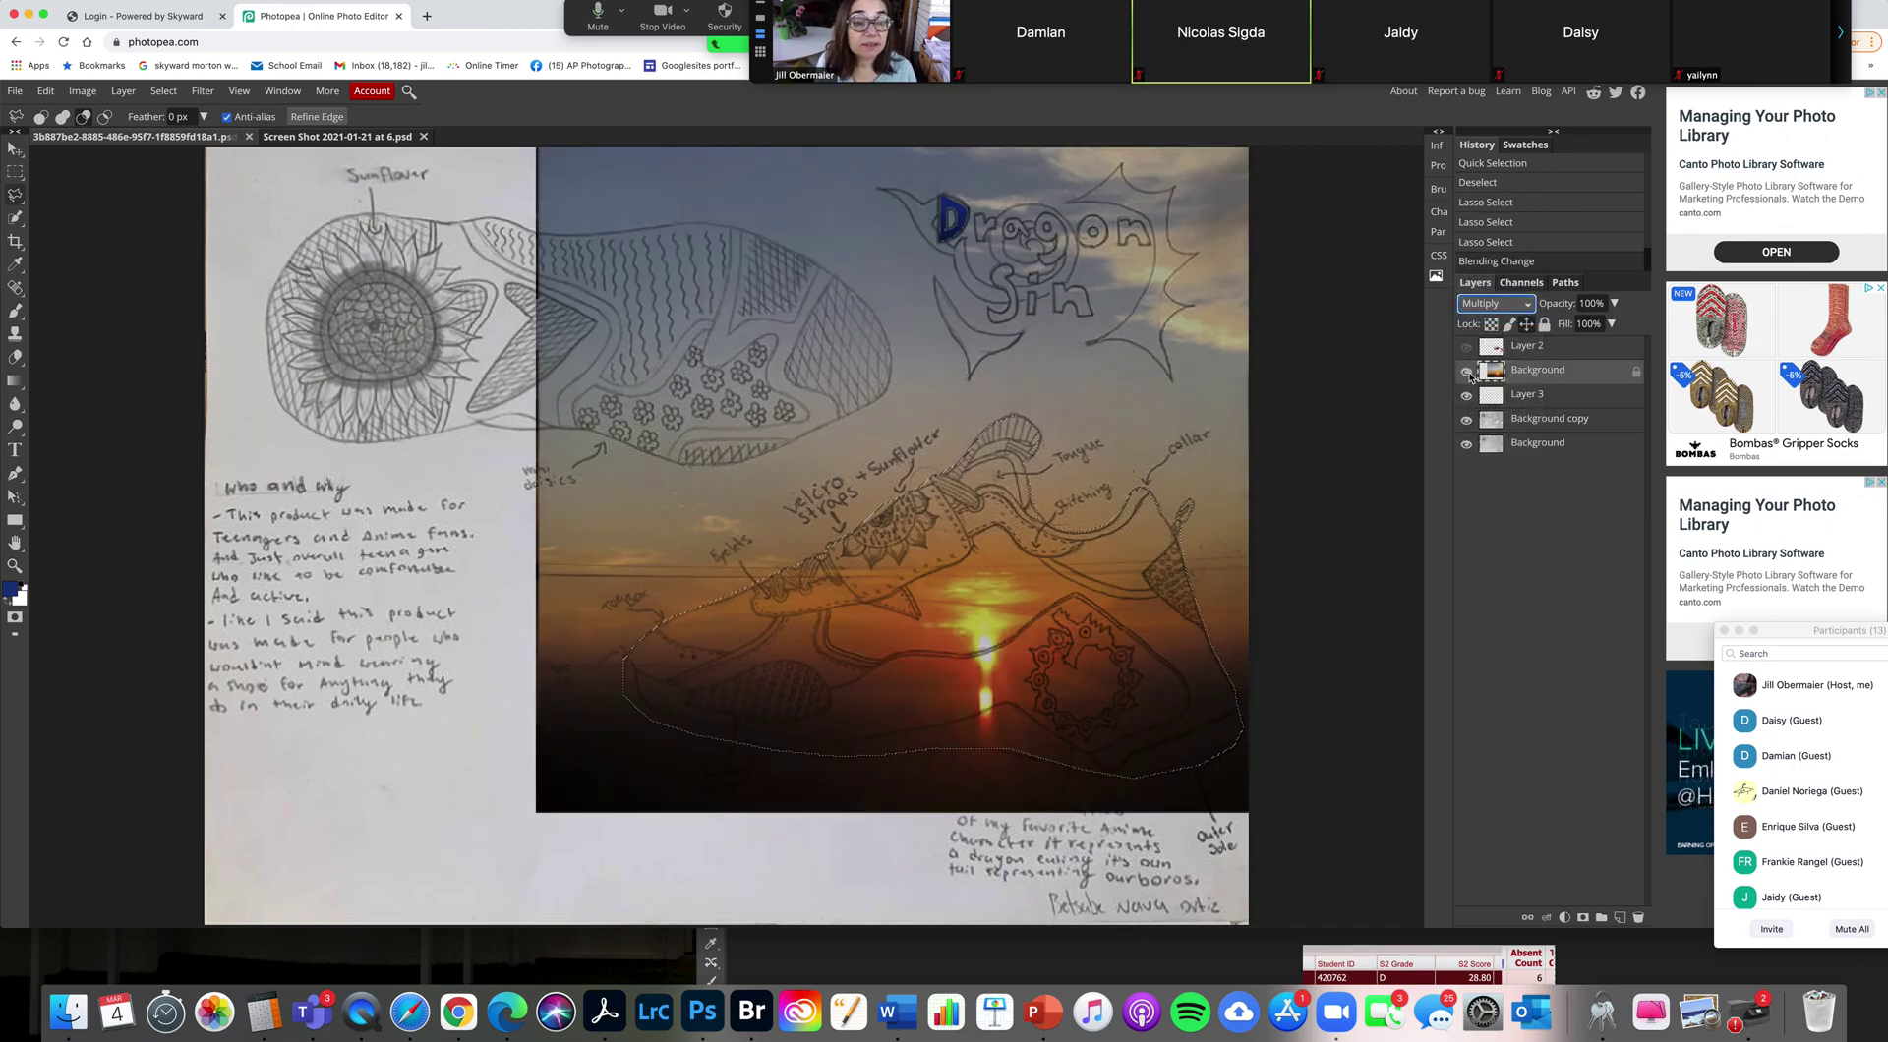
left_click(1583, 918)
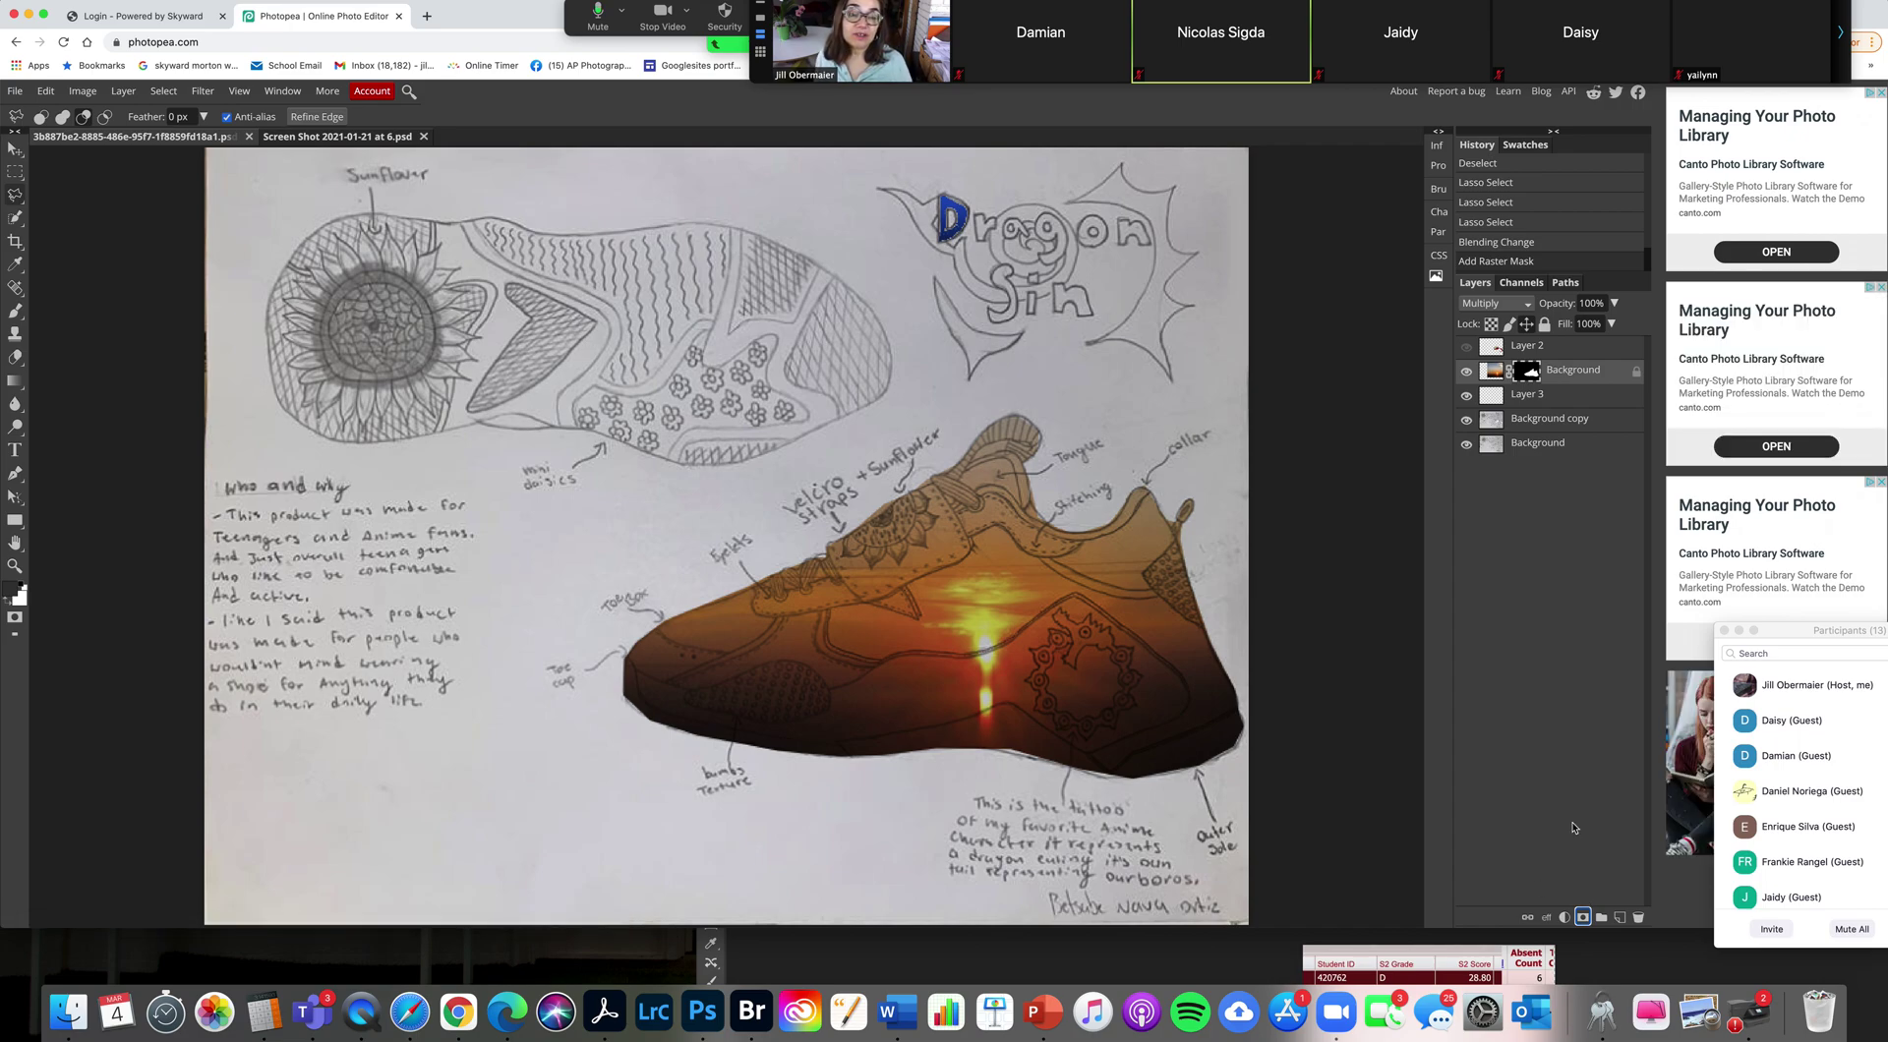
Step: Paint black on the sunset layer's mask with a 15 px brush to hide the sunset inside the heel tattoo's centre
left_click(15, 312)
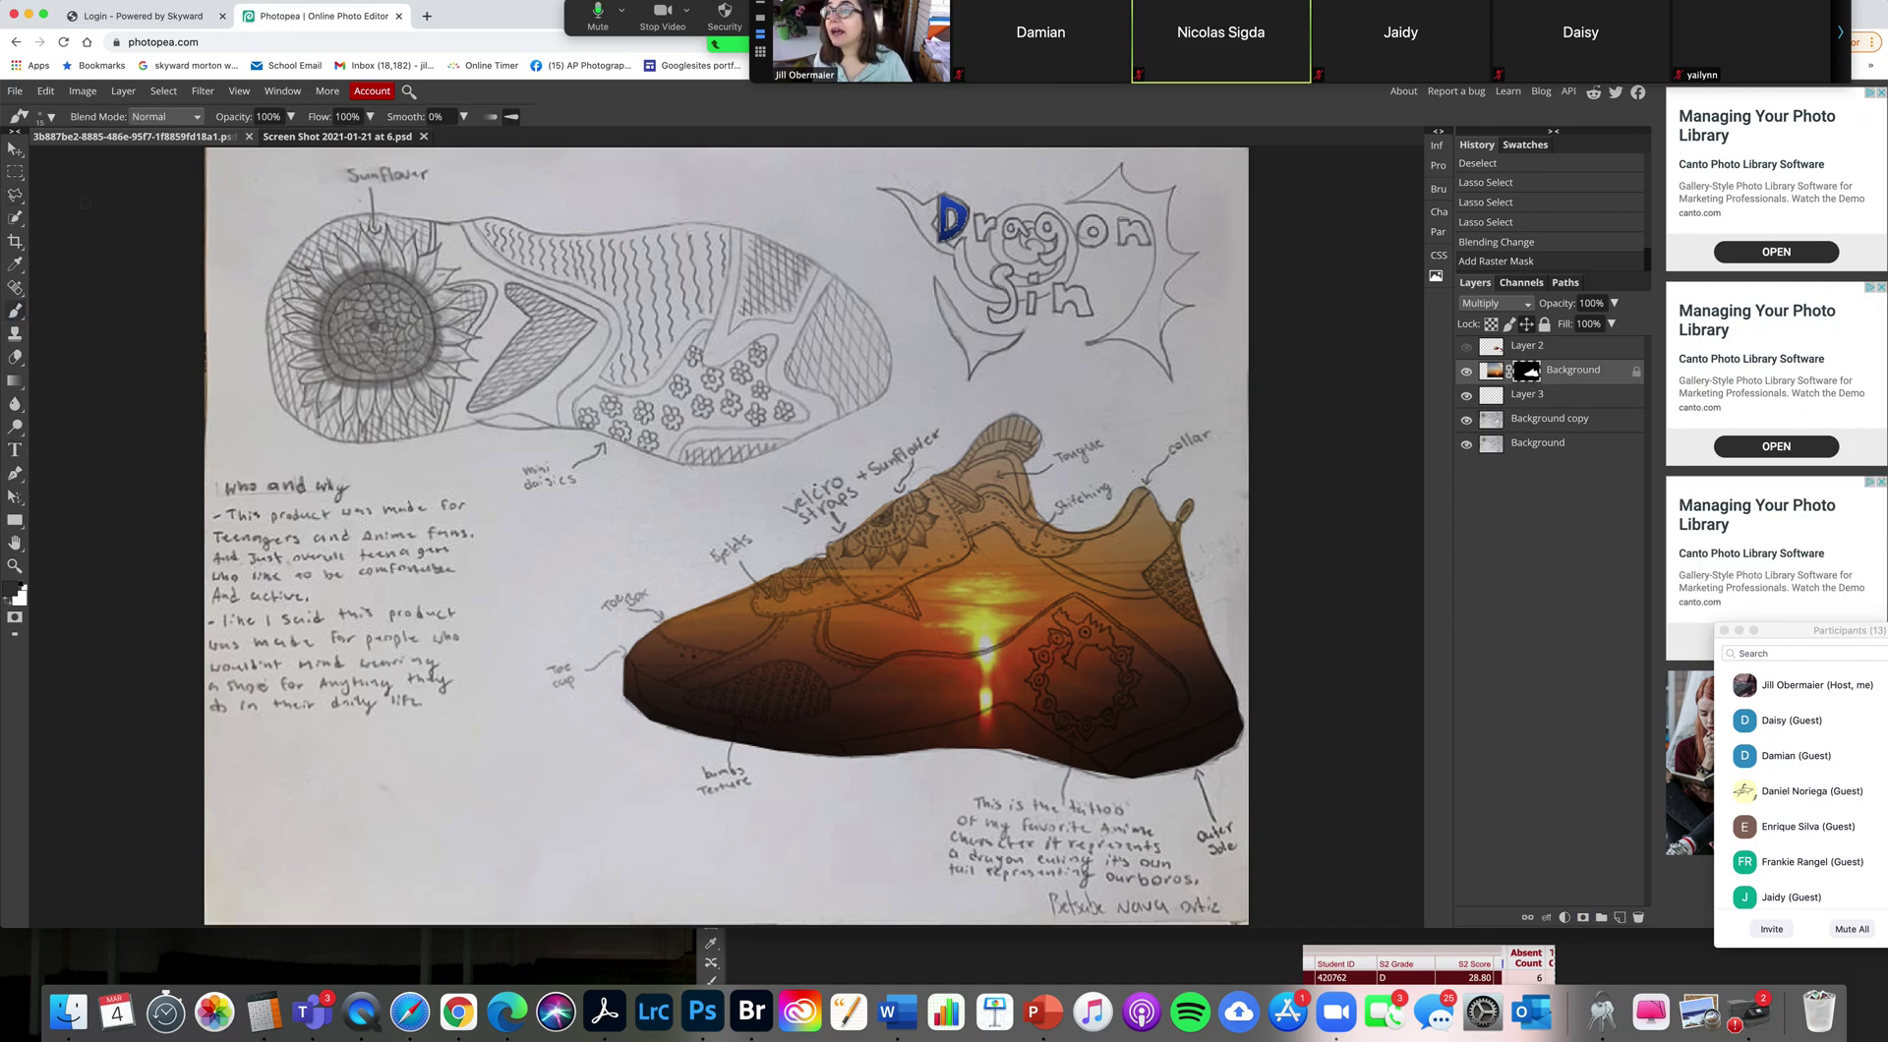
left_click(53, 118)
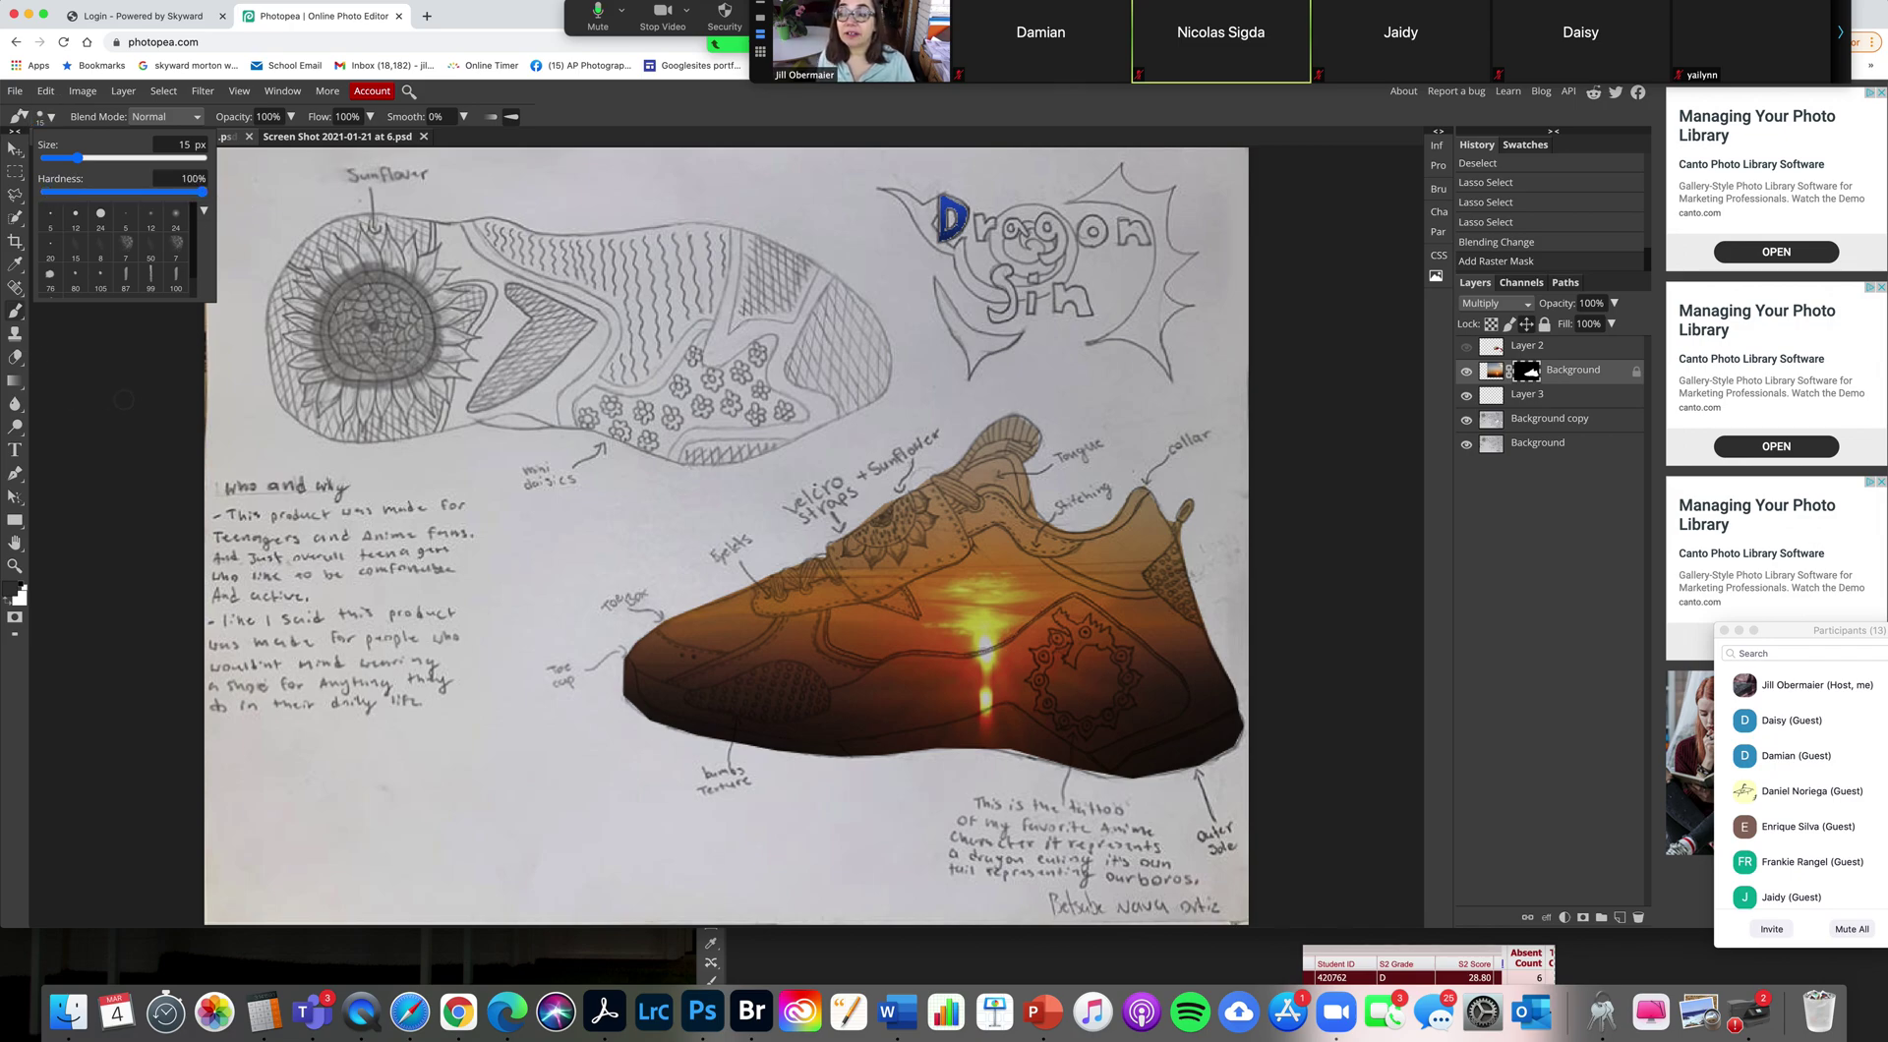
left_click(230, 202)
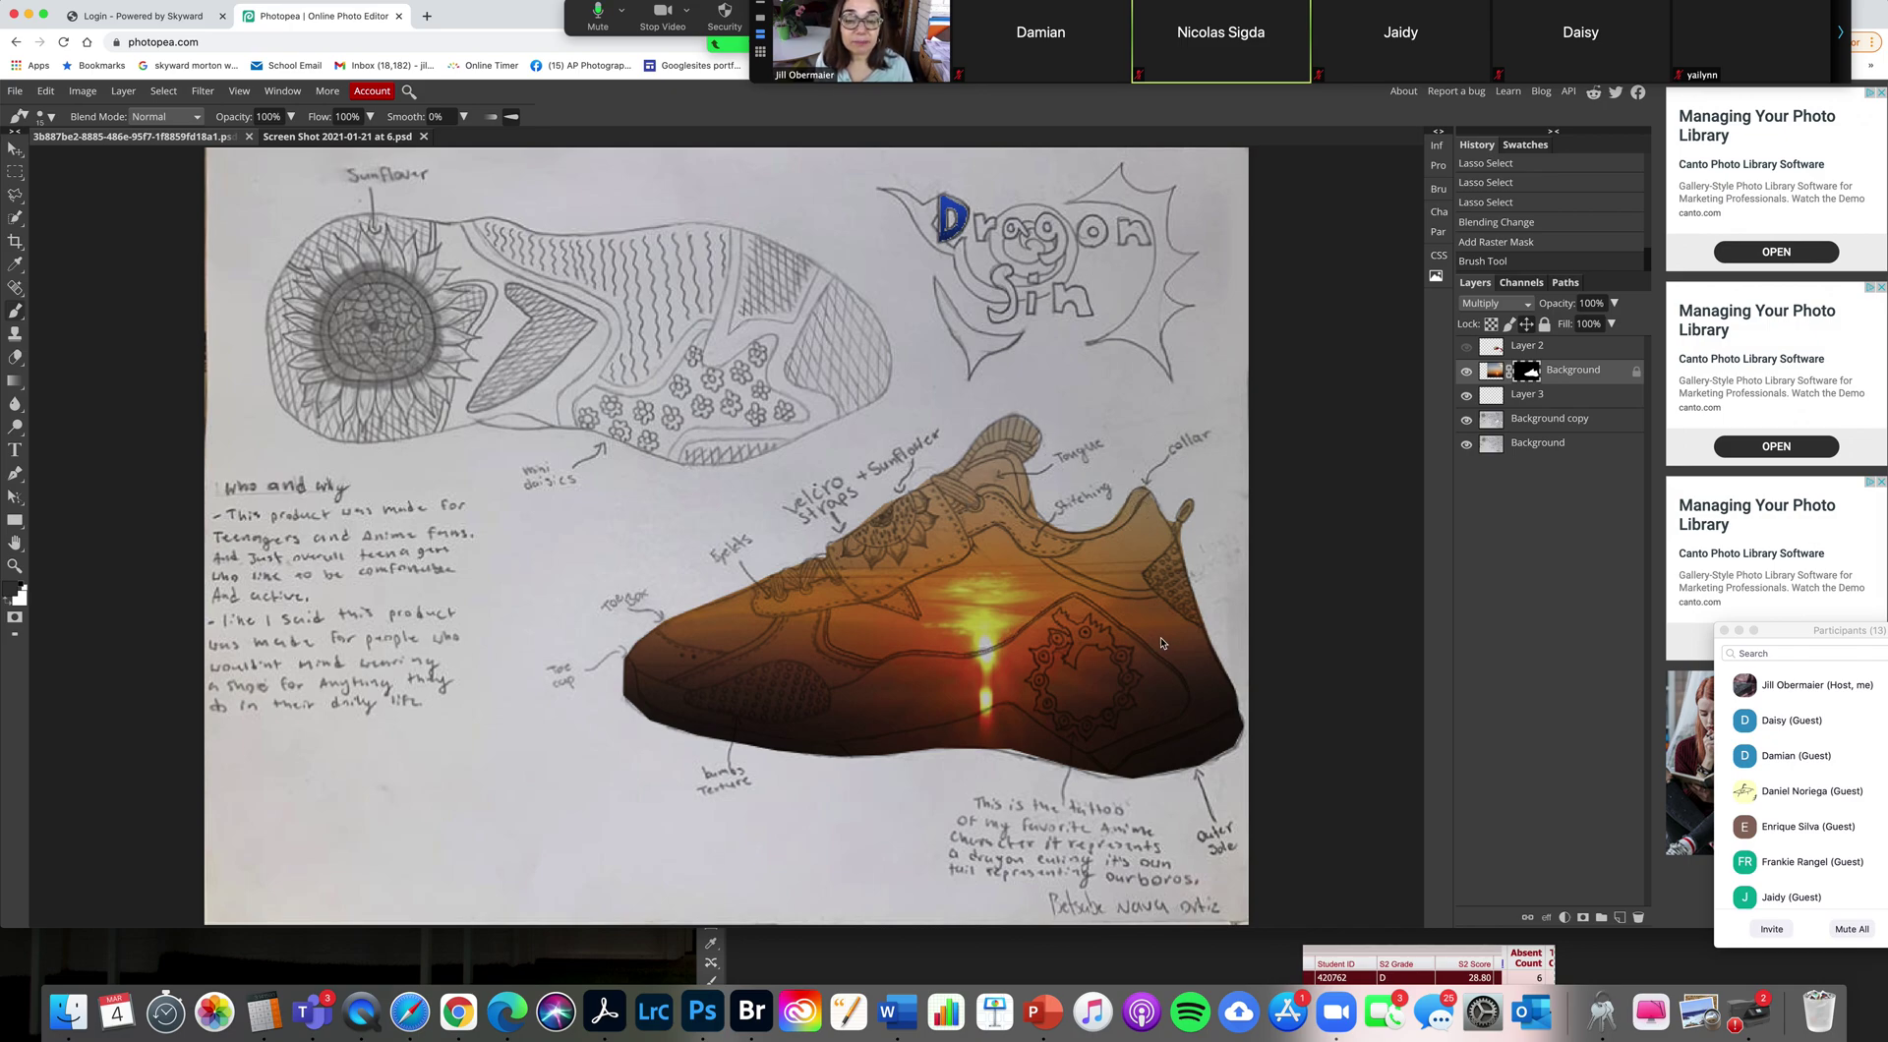
left_click_drag(1089, 677, 1092, 681)
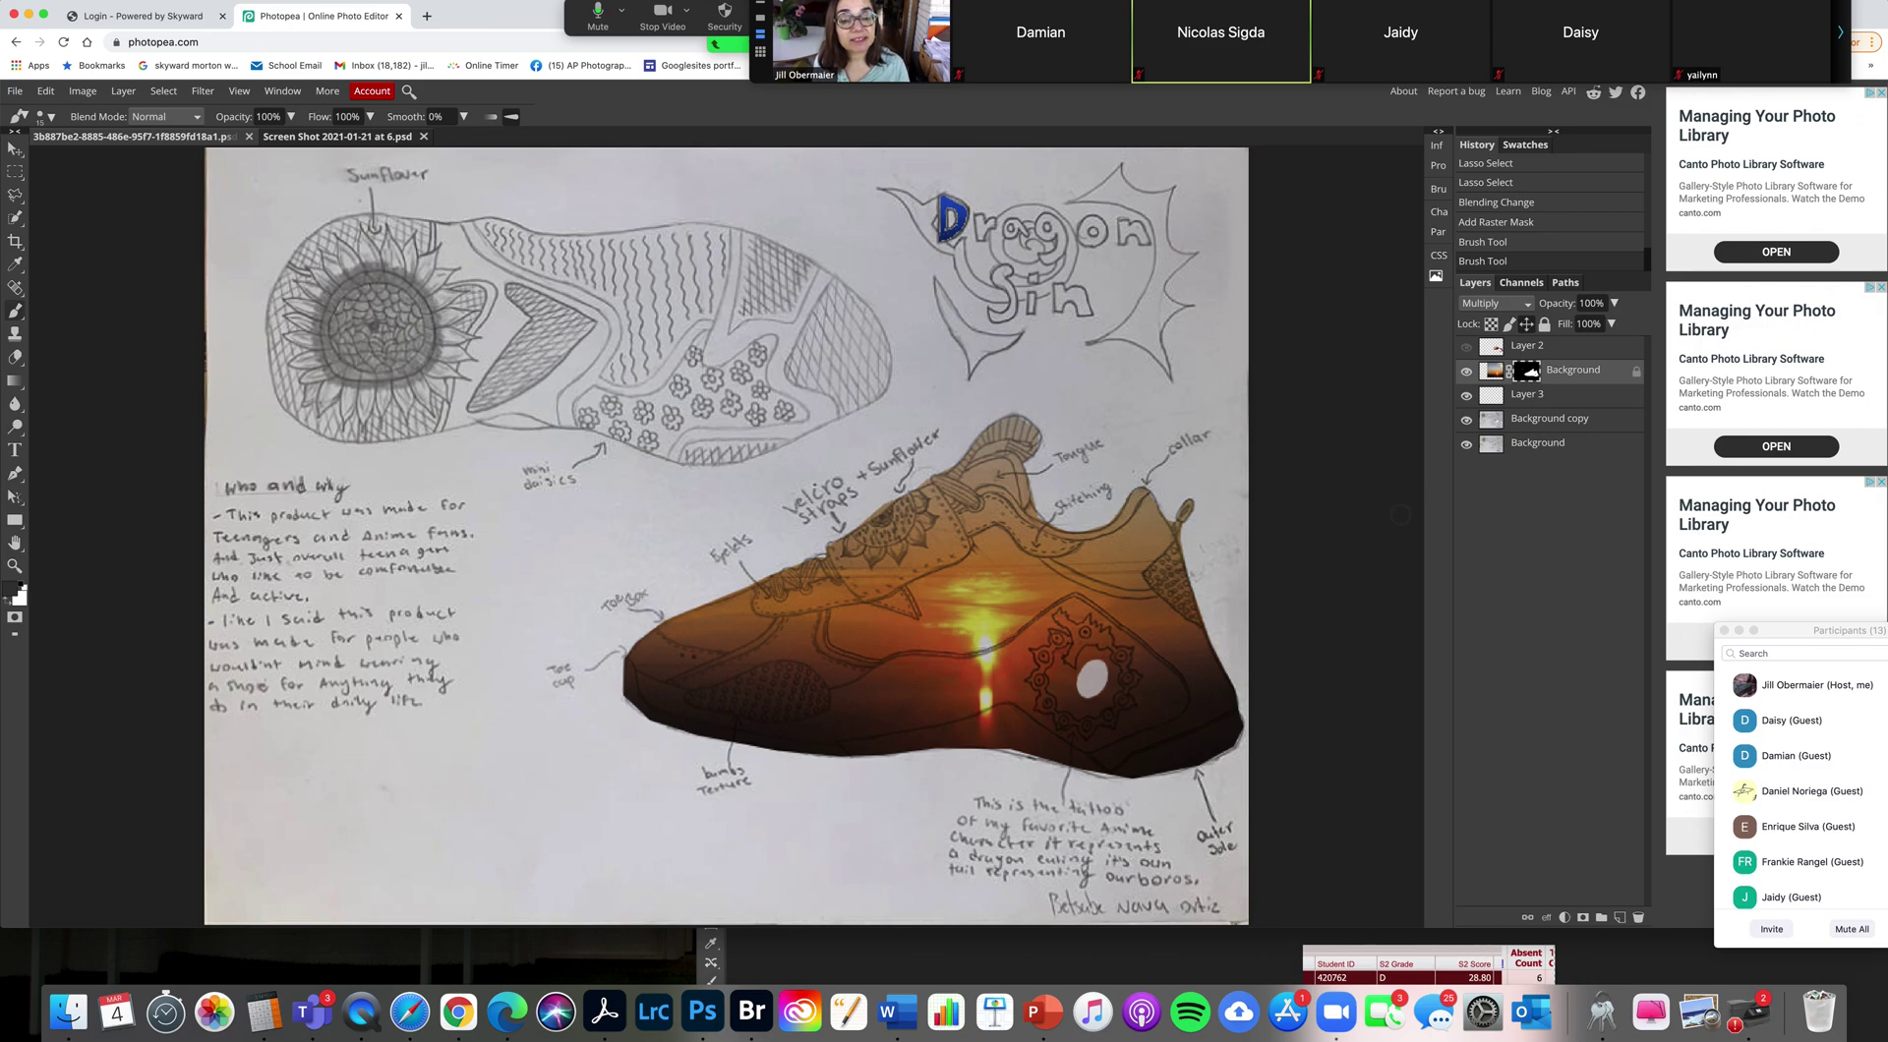
mouse_move(1096, 667)
left_mouse_down()
mouse_move(1086, 649)
mouse_move(1073, 694)
mouse_move(1057, 673)
mouse_move(1098, 700)
mouse_move(1095, 668)
left_mouse_up()
Step: Paint white on the mask to restore the sunset inside the heel tattoo's centre, and switch the foreground colour back to black
left_click(5, 600)
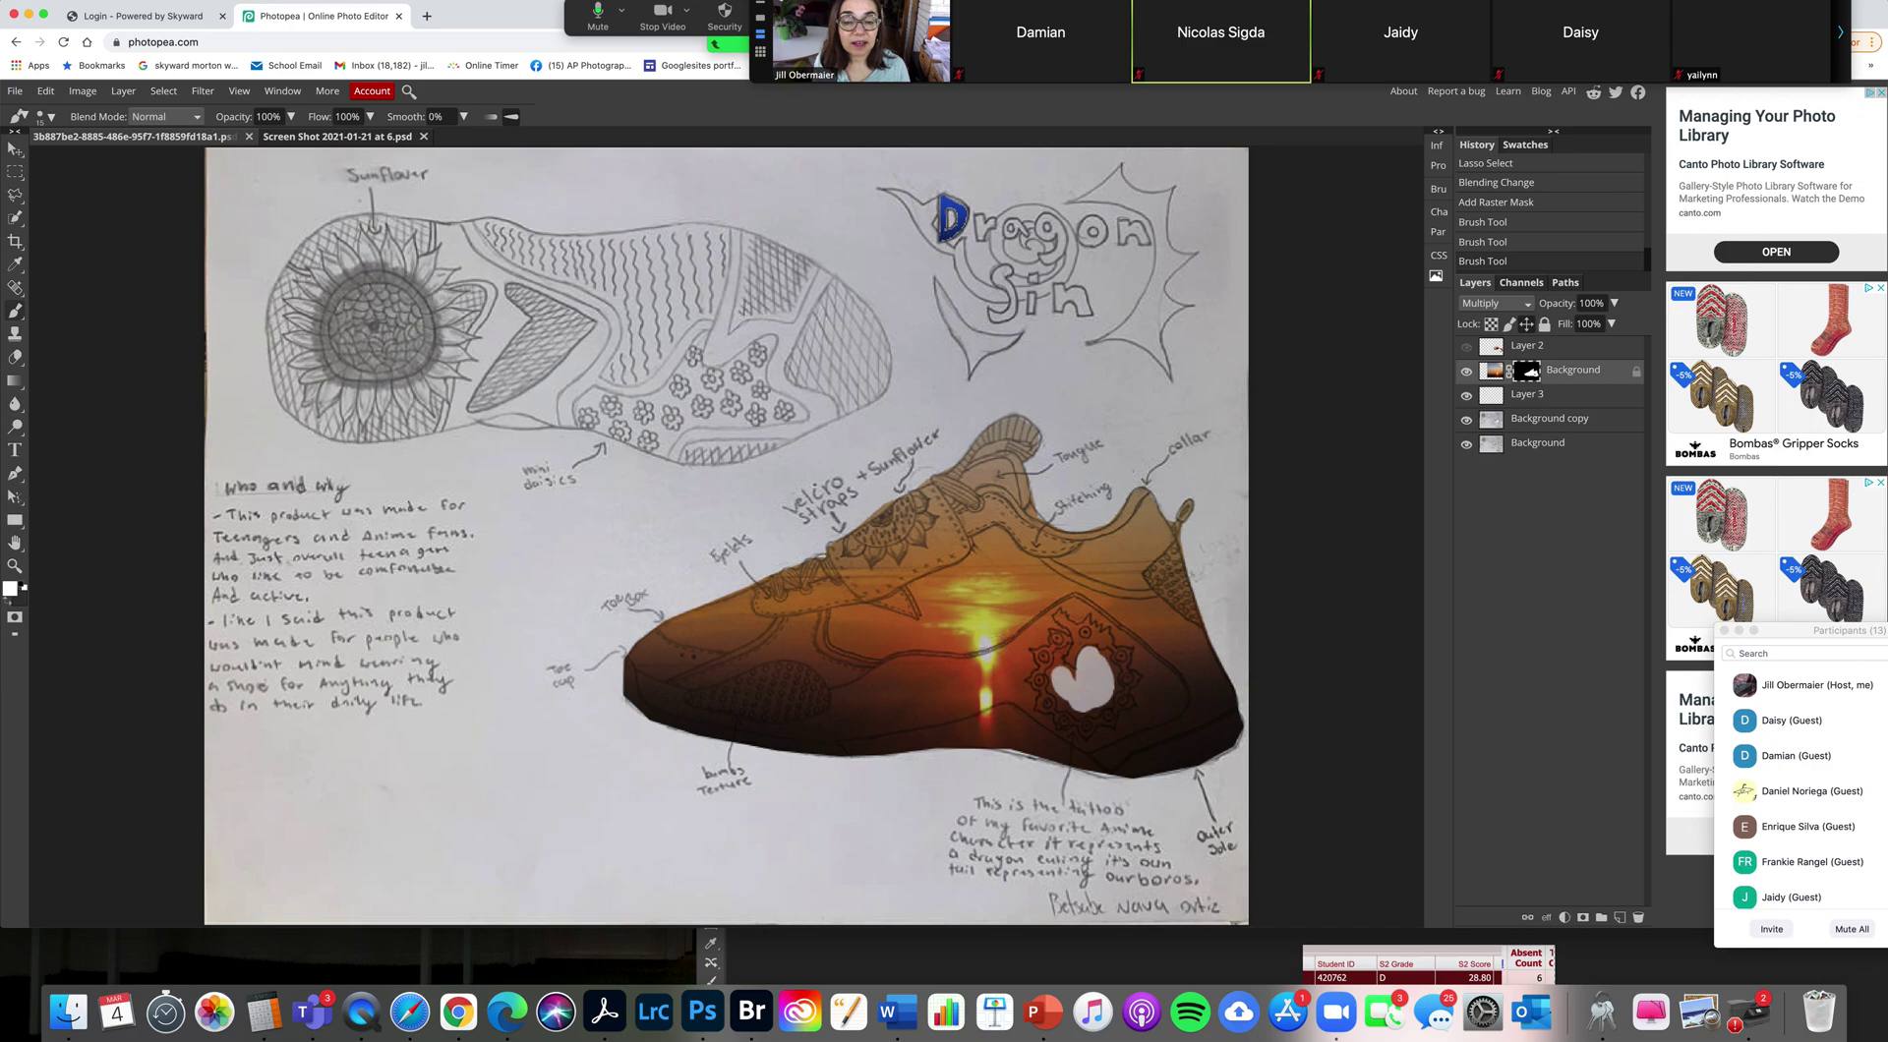
mouse_move(1083, 674)
left_mouse_down()
mouse_move(1062, 664)
mouse_move(1074, 702)
mouse_move(1105, 678)
mouse_move(1095, 664)
mouse_move(1089, 679)
left_mouse_up()
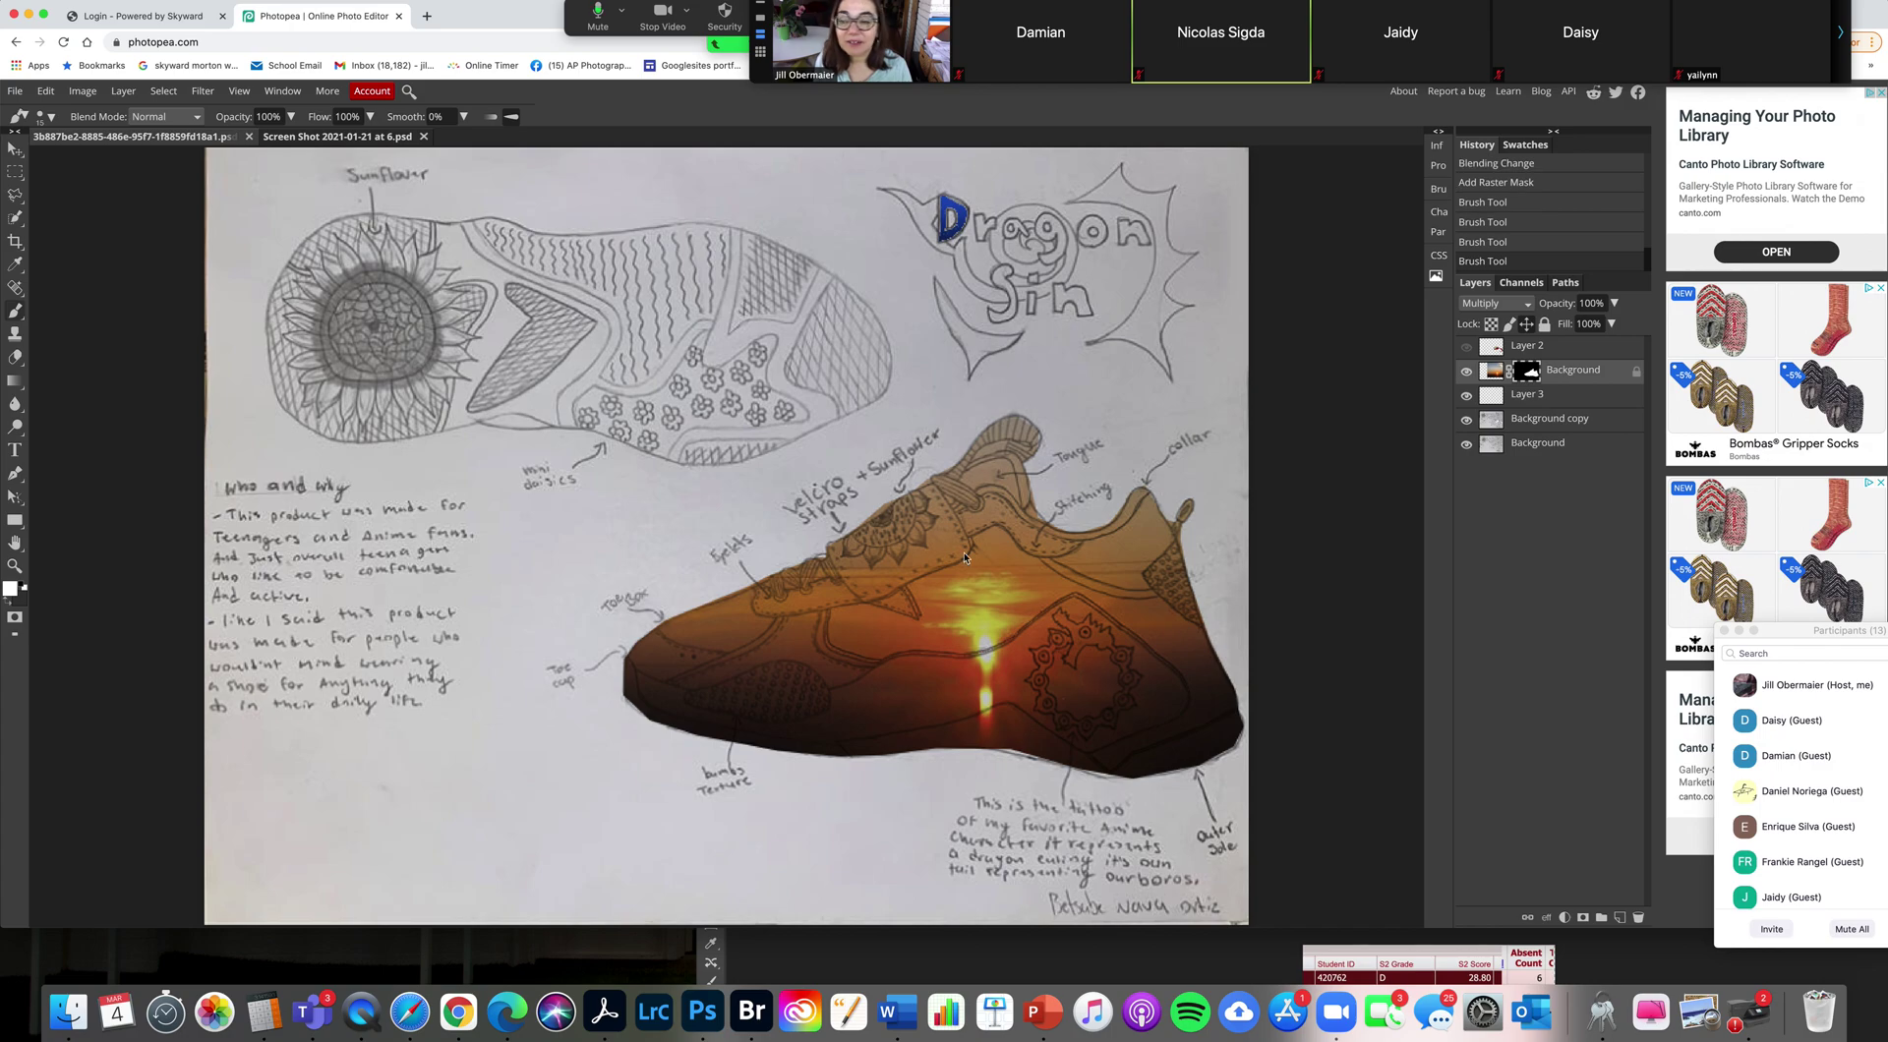
left_click(23, 588)
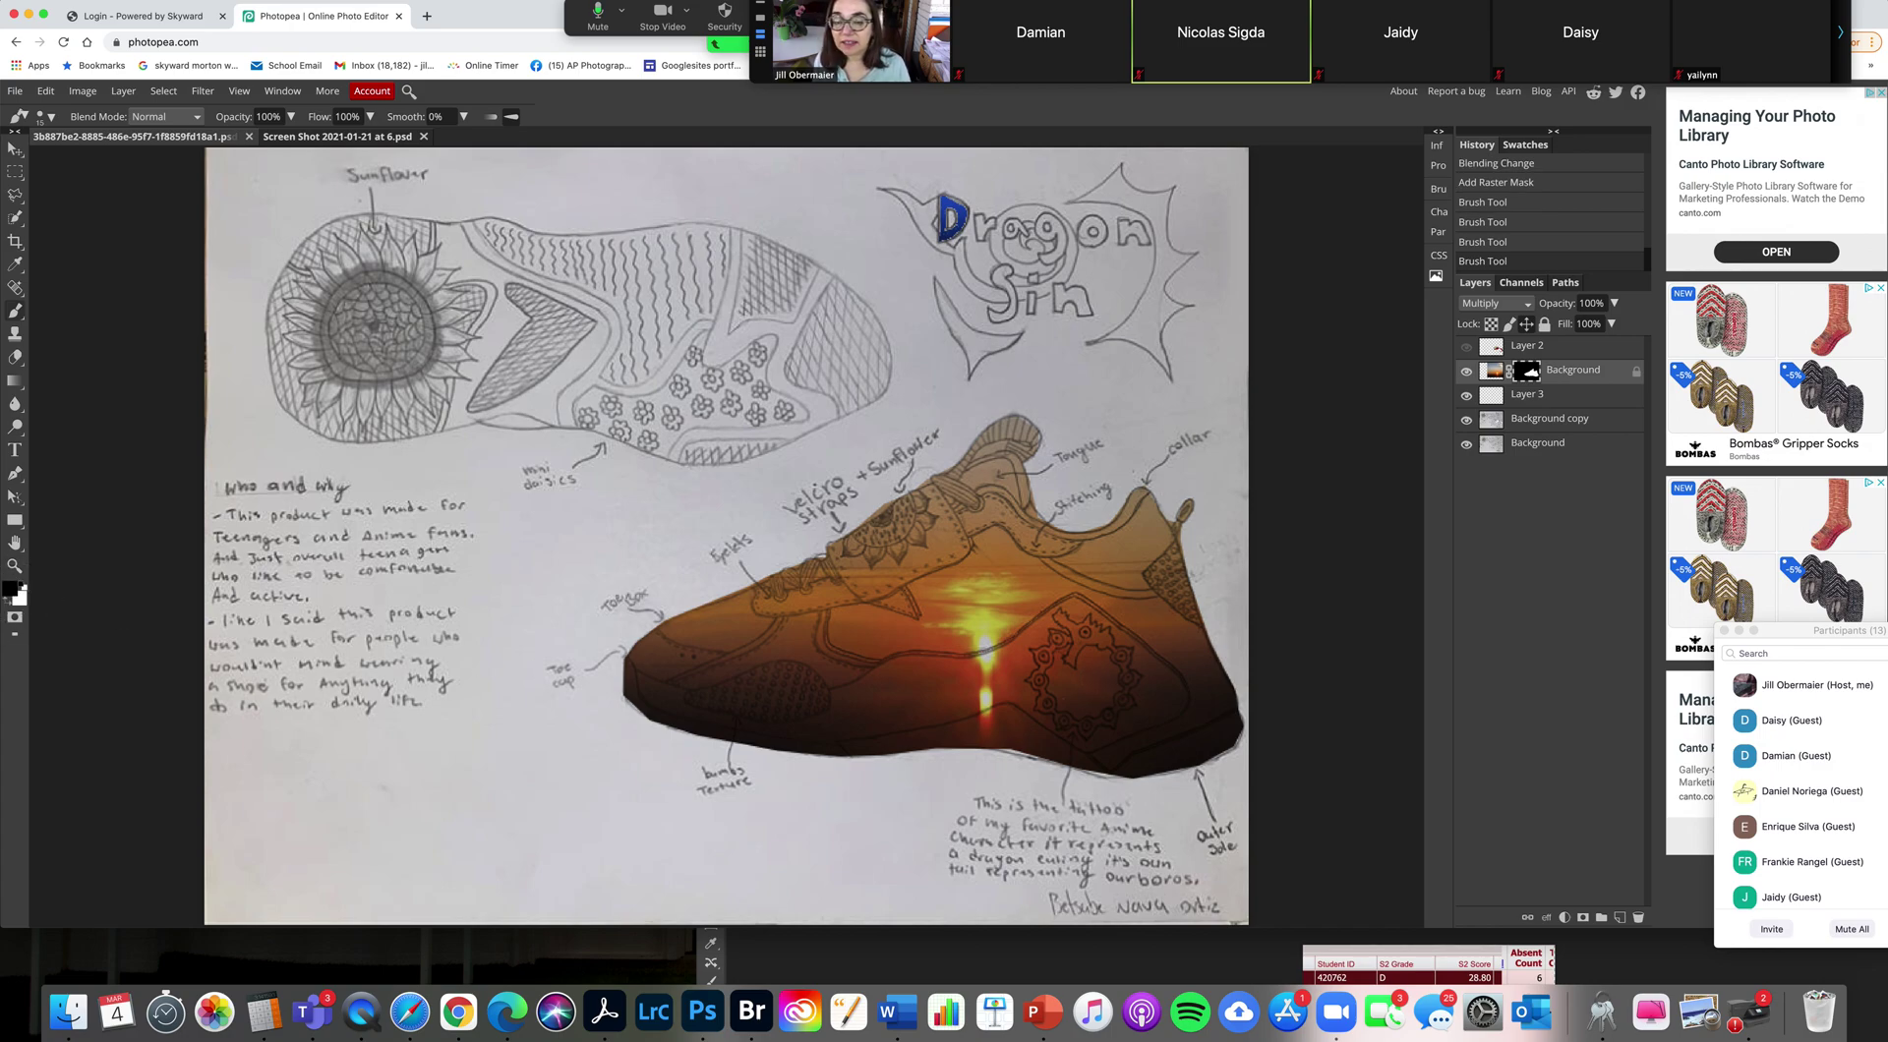
Step: Paint black over the shoe's lower front on the sunset layer's mask, and restore the same area with white
mouse_move(679, 686)
left_mouse_down()
mouse_move(793, 625)
mouse_move(799, 646)
mouse_move(773, 655)
mouse_move(844, 677)
left_mouse_up()
left_click(8, 605)
mouse_move(828, 669)
left_mouse_down()
mouse_move(856, 670)
mouse_move(813, 628)
mouse_move(790, 638)
mouse_move(819, 678)
mouse_move(777, 626)
mouse_move(779, 667)
mouse_move(743, 659)
mouse_move(714, 686)
mouse_move(750, 678)
mouse_move(706, 686)
left_mouse_up()
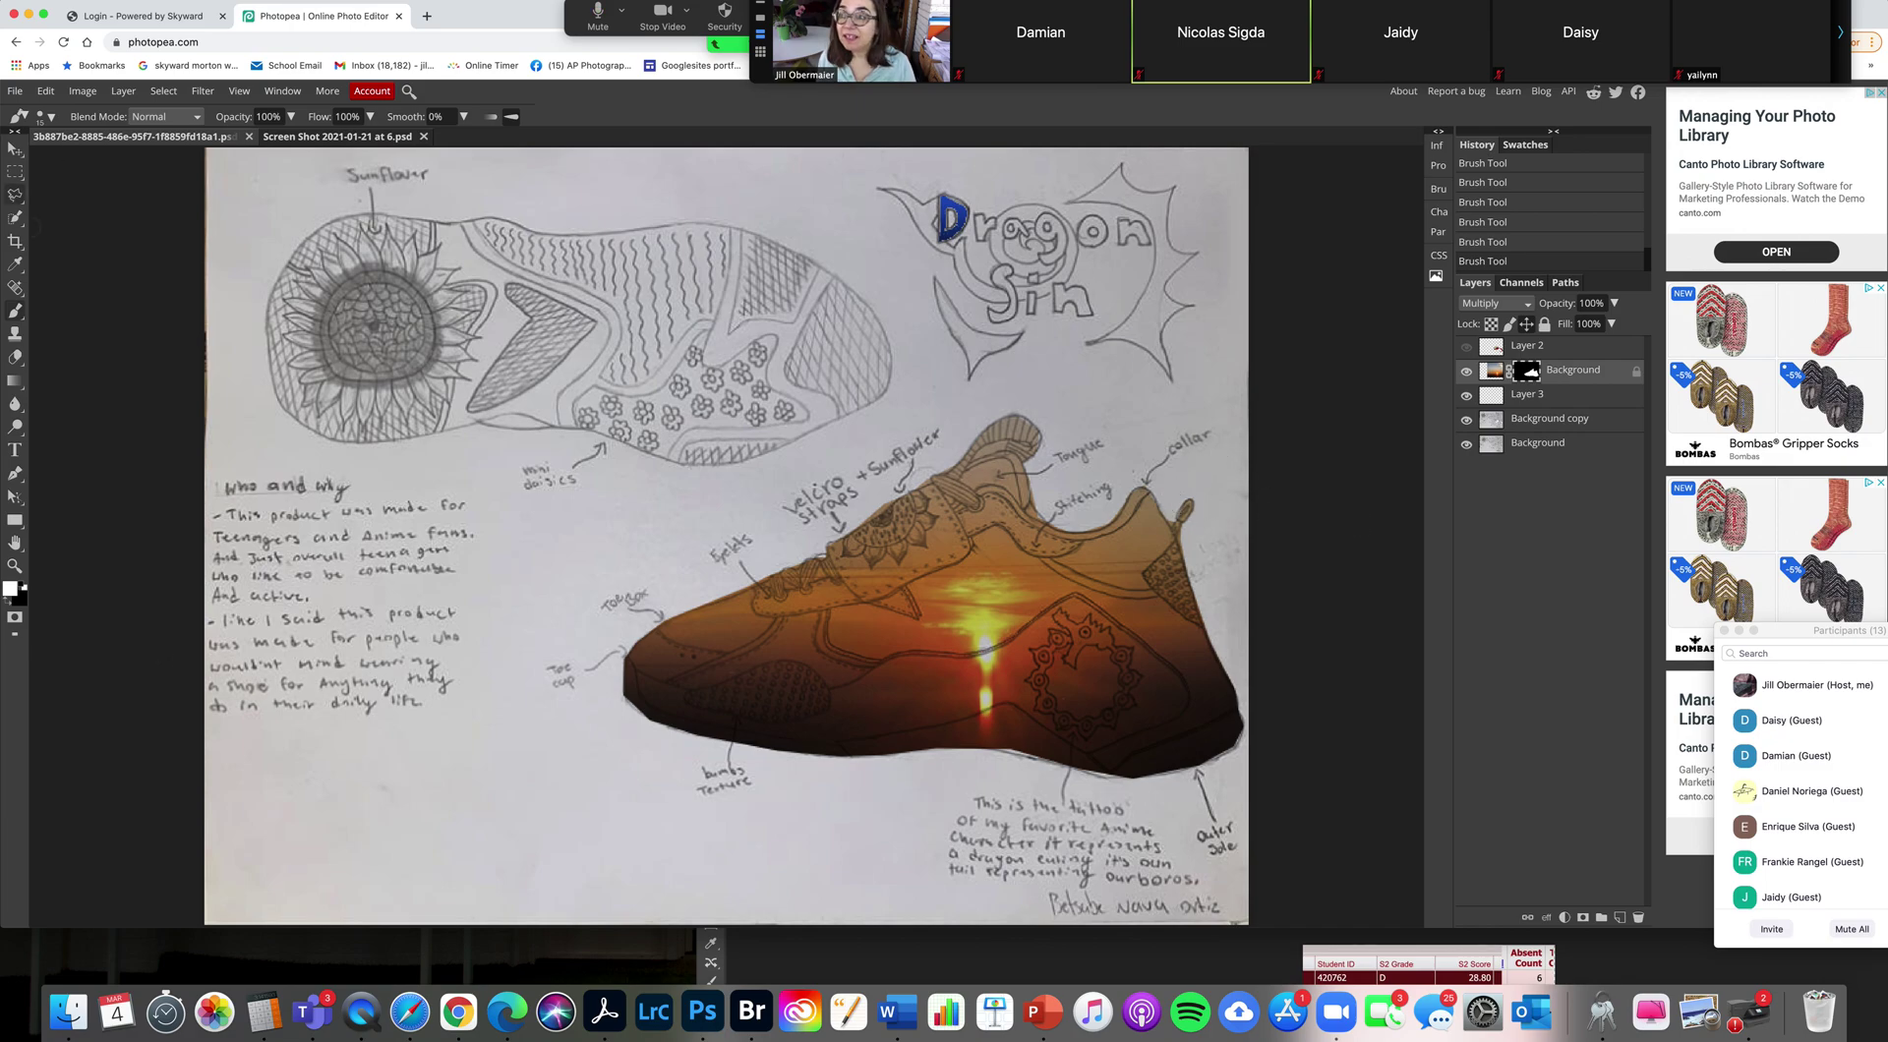
Step: Save the document as a PSD and export a JPG copy at 100% quality
left_click(12, 92)
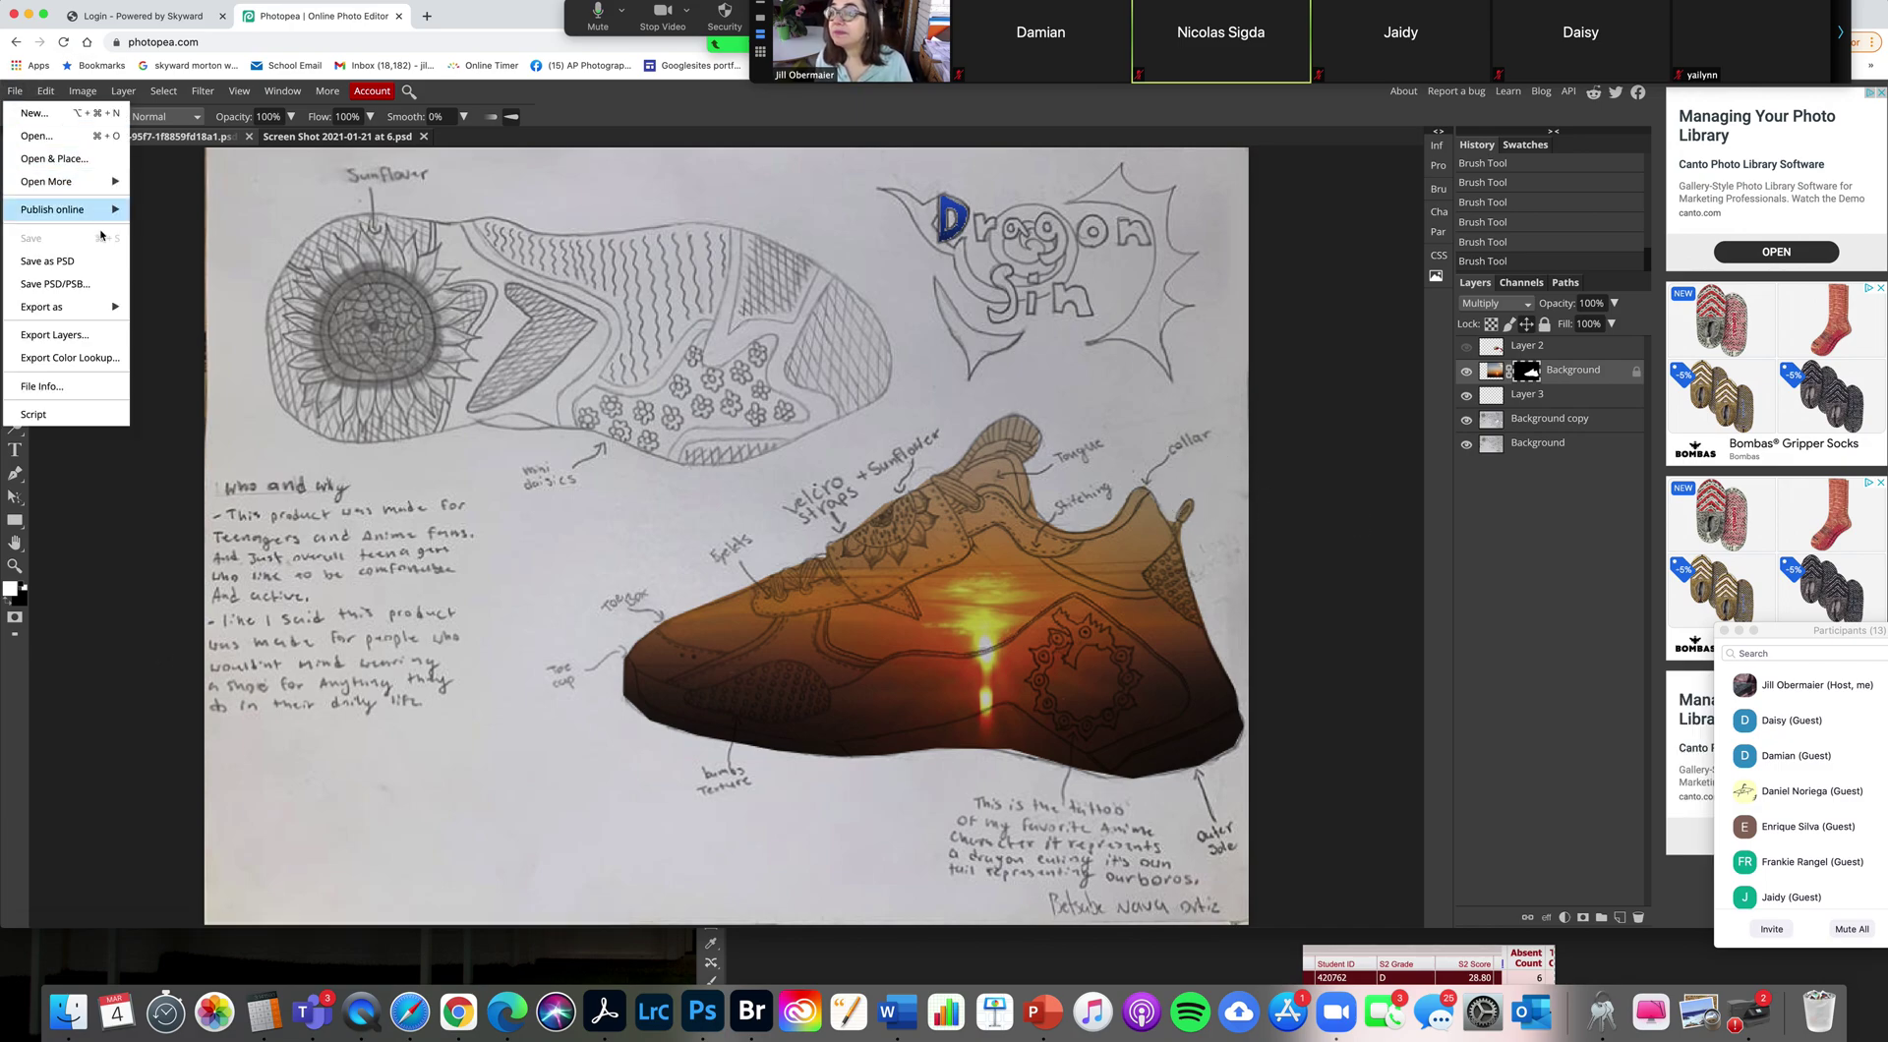
left_click(108, 266)
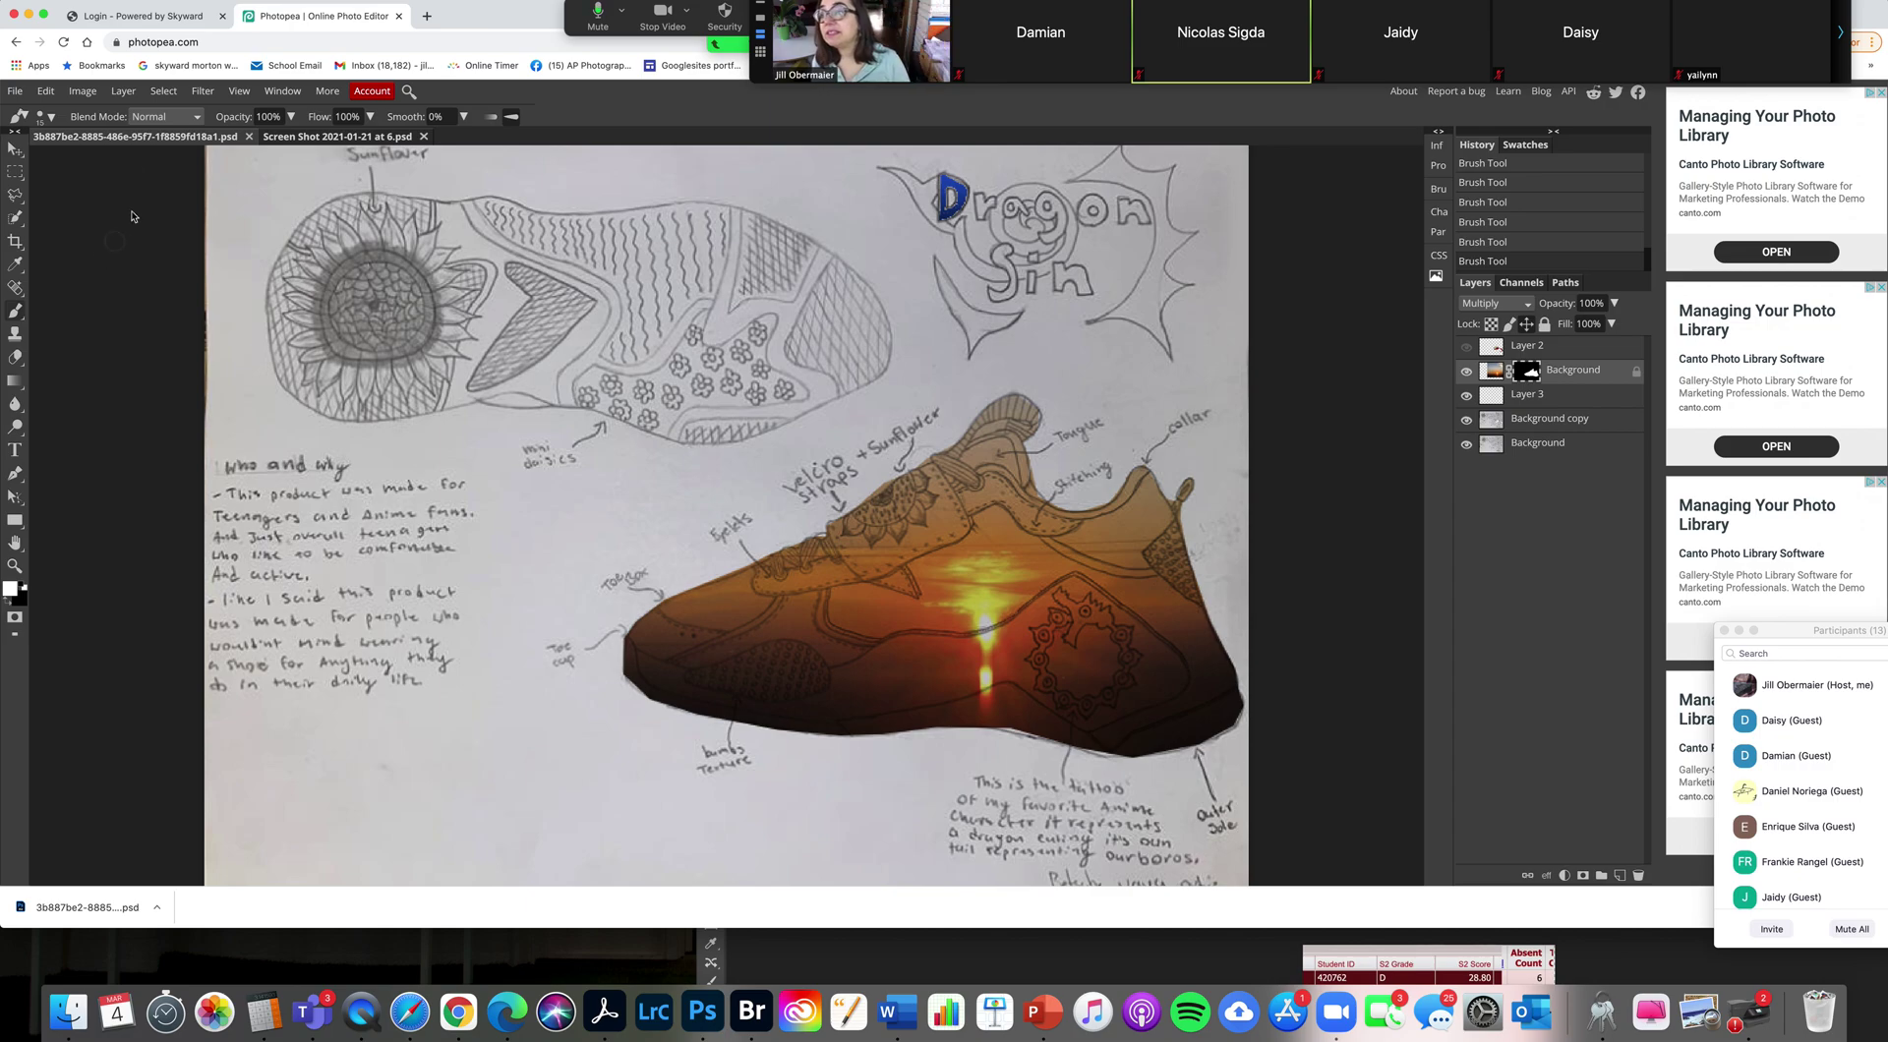
left_click(17, 94)
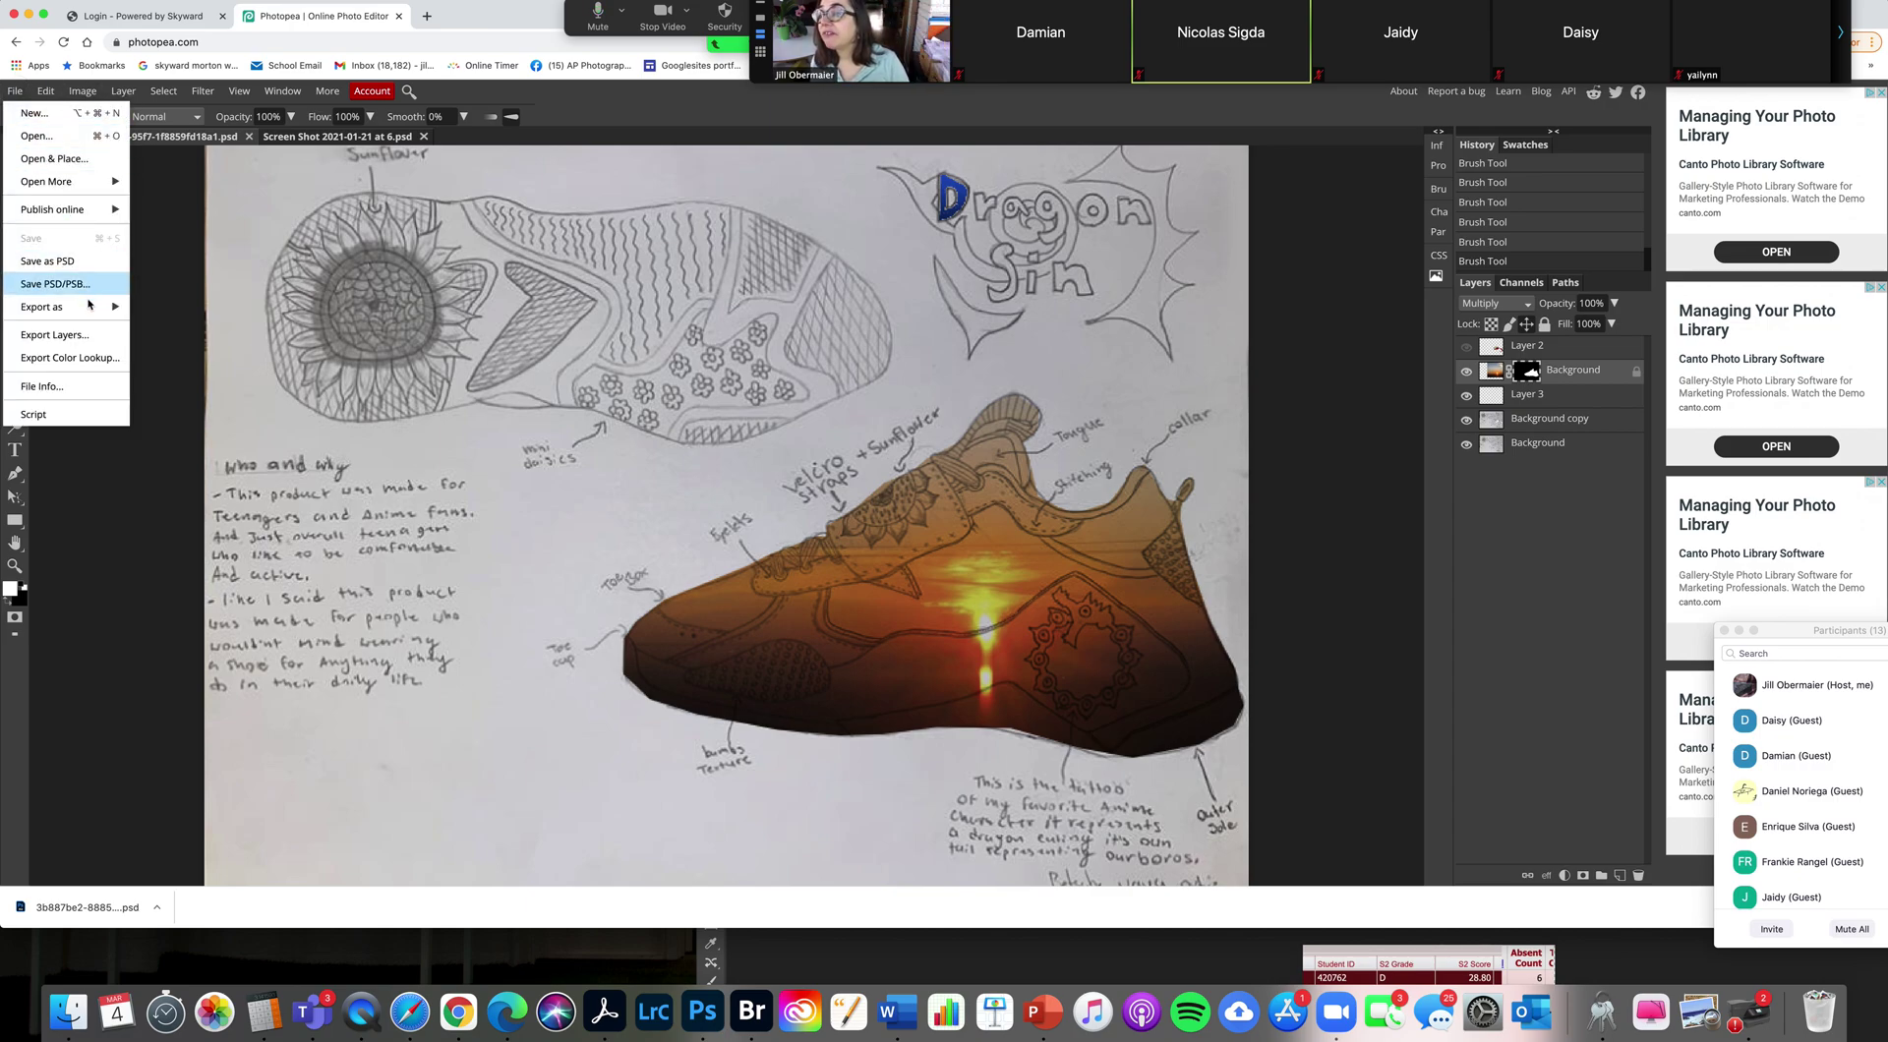
mouse_move(90, 309)
left_click(187, 337)
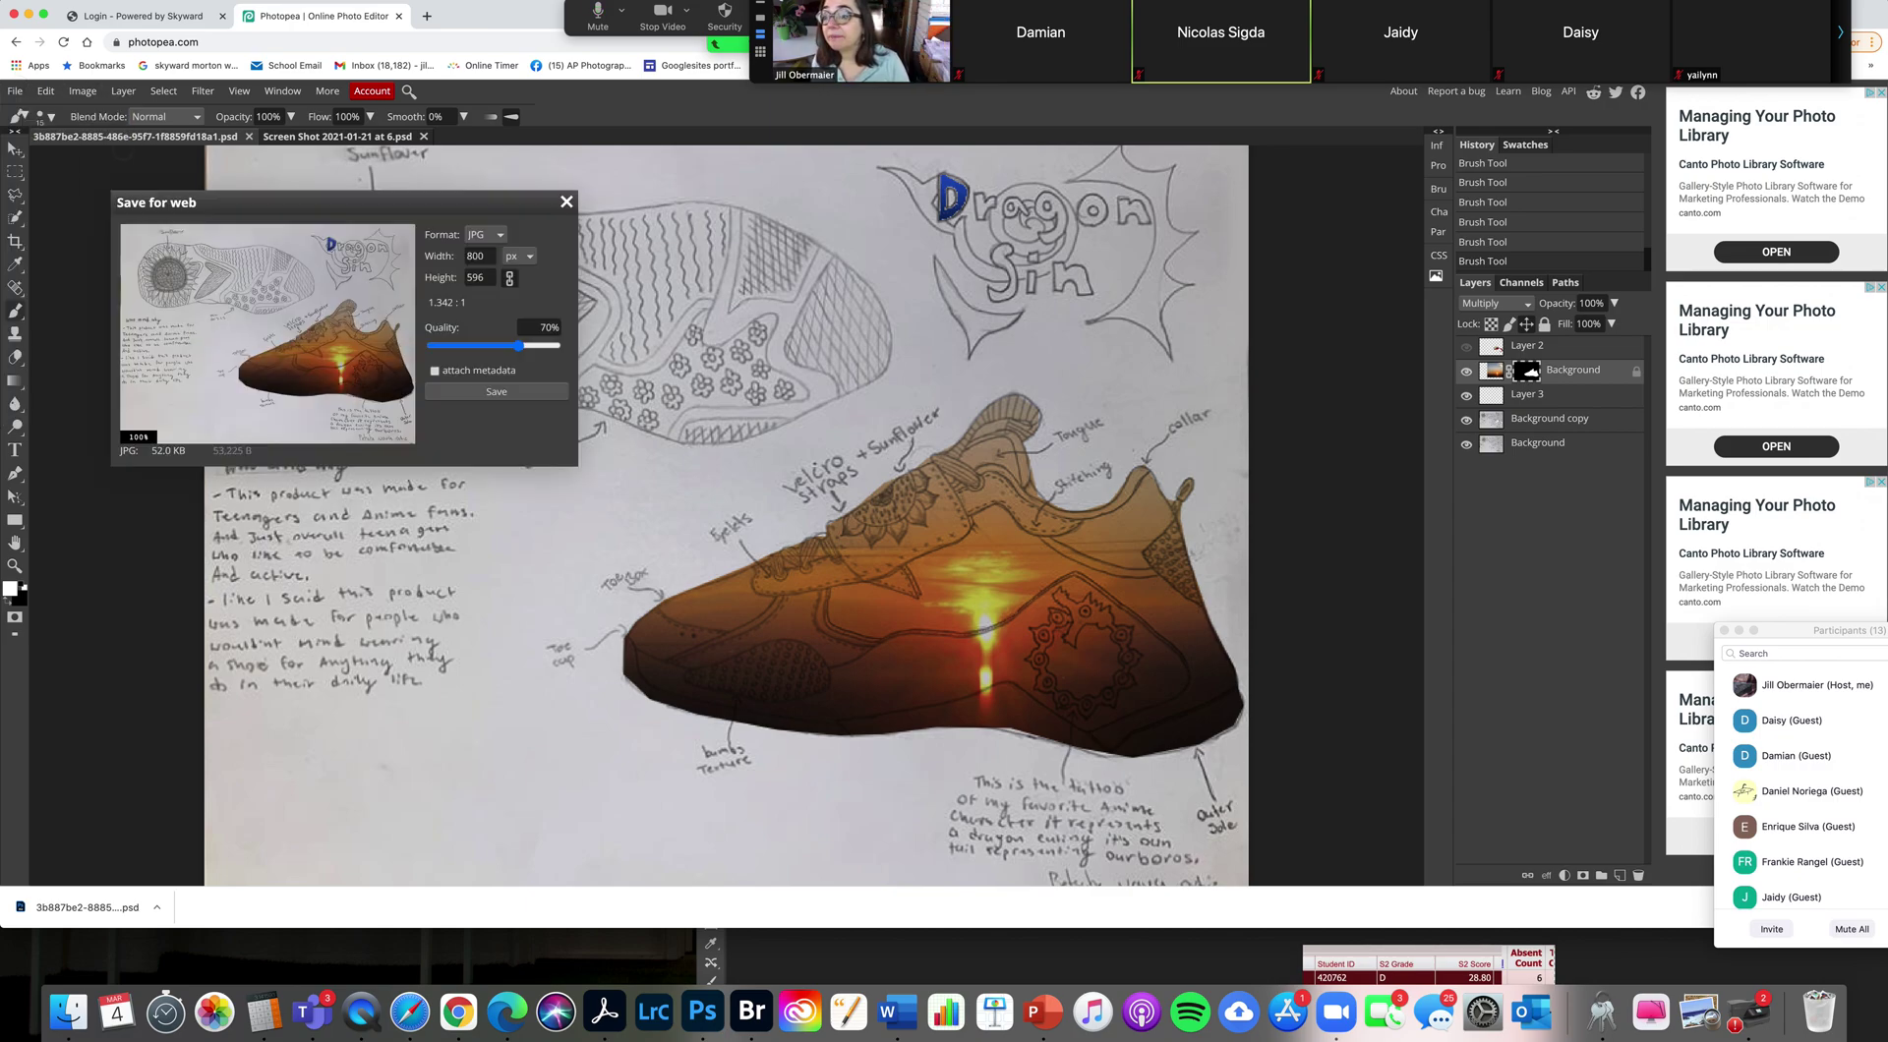
left_click_drag(518, 345, 594, 343)
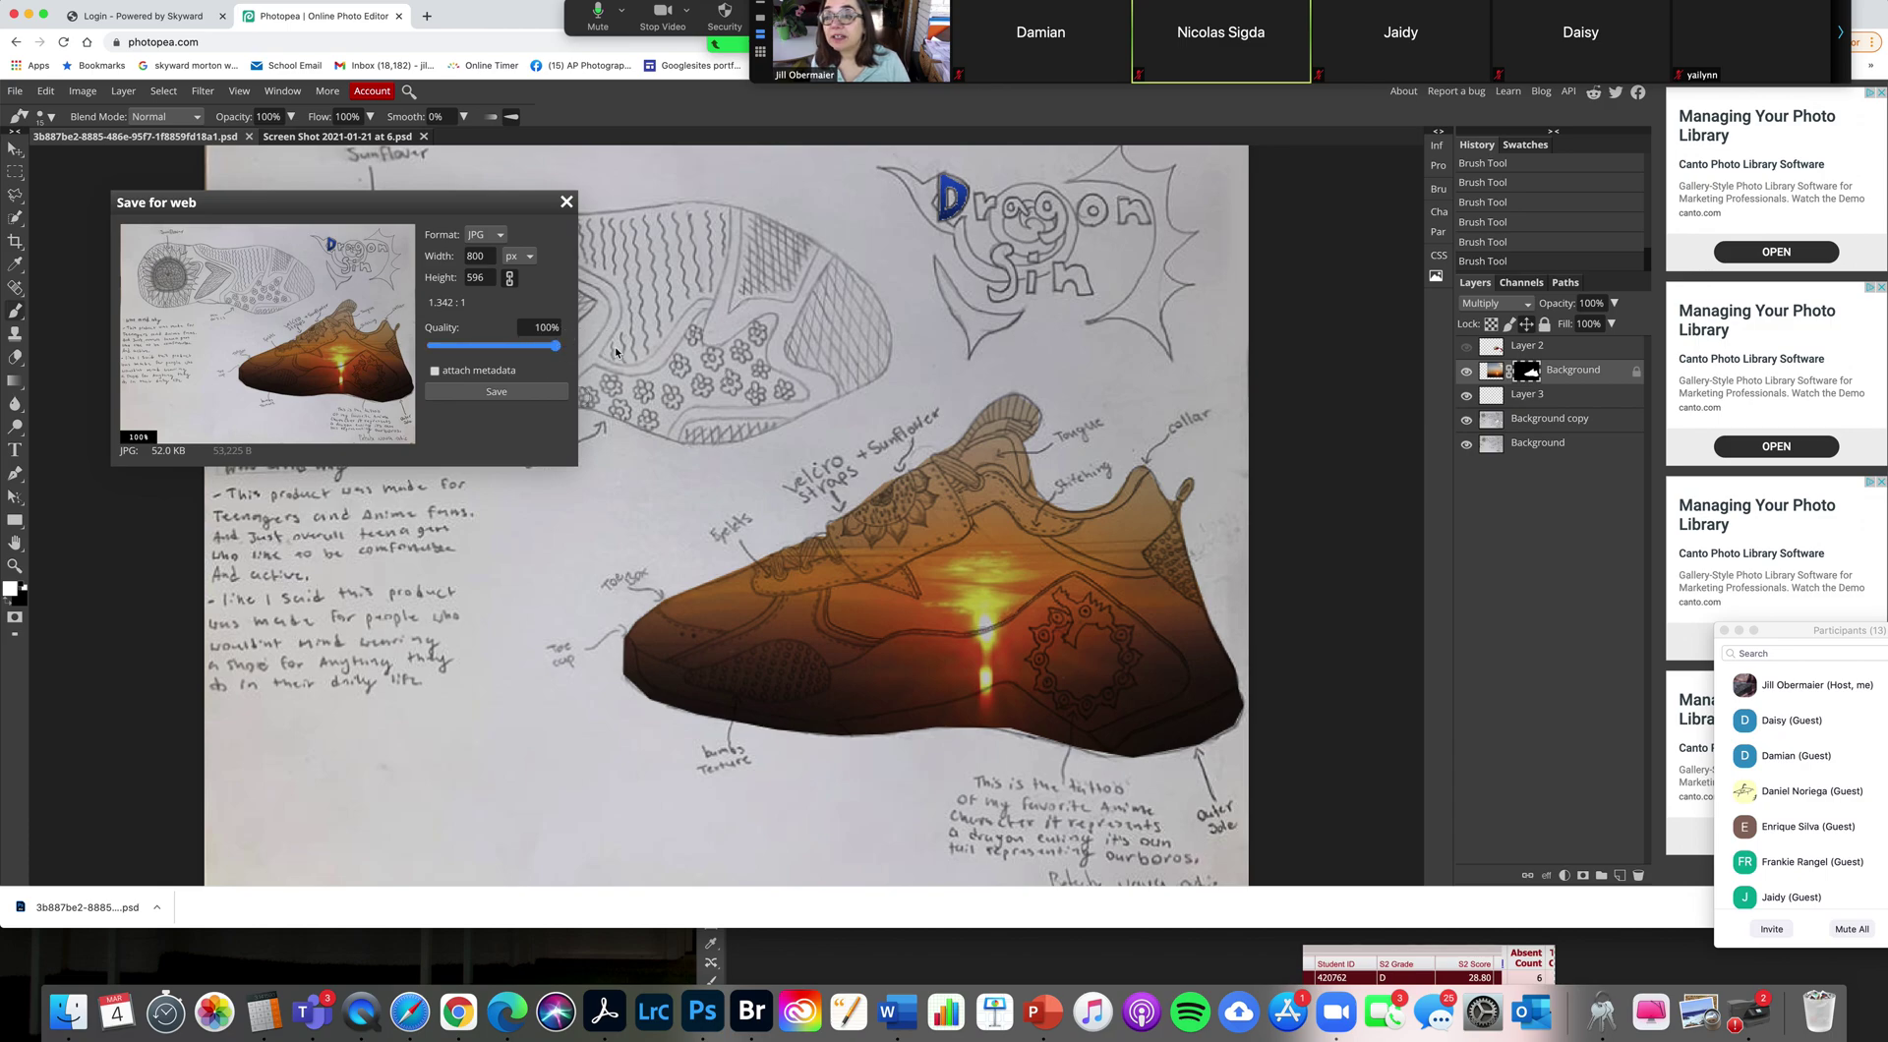
left_click(535, 394)
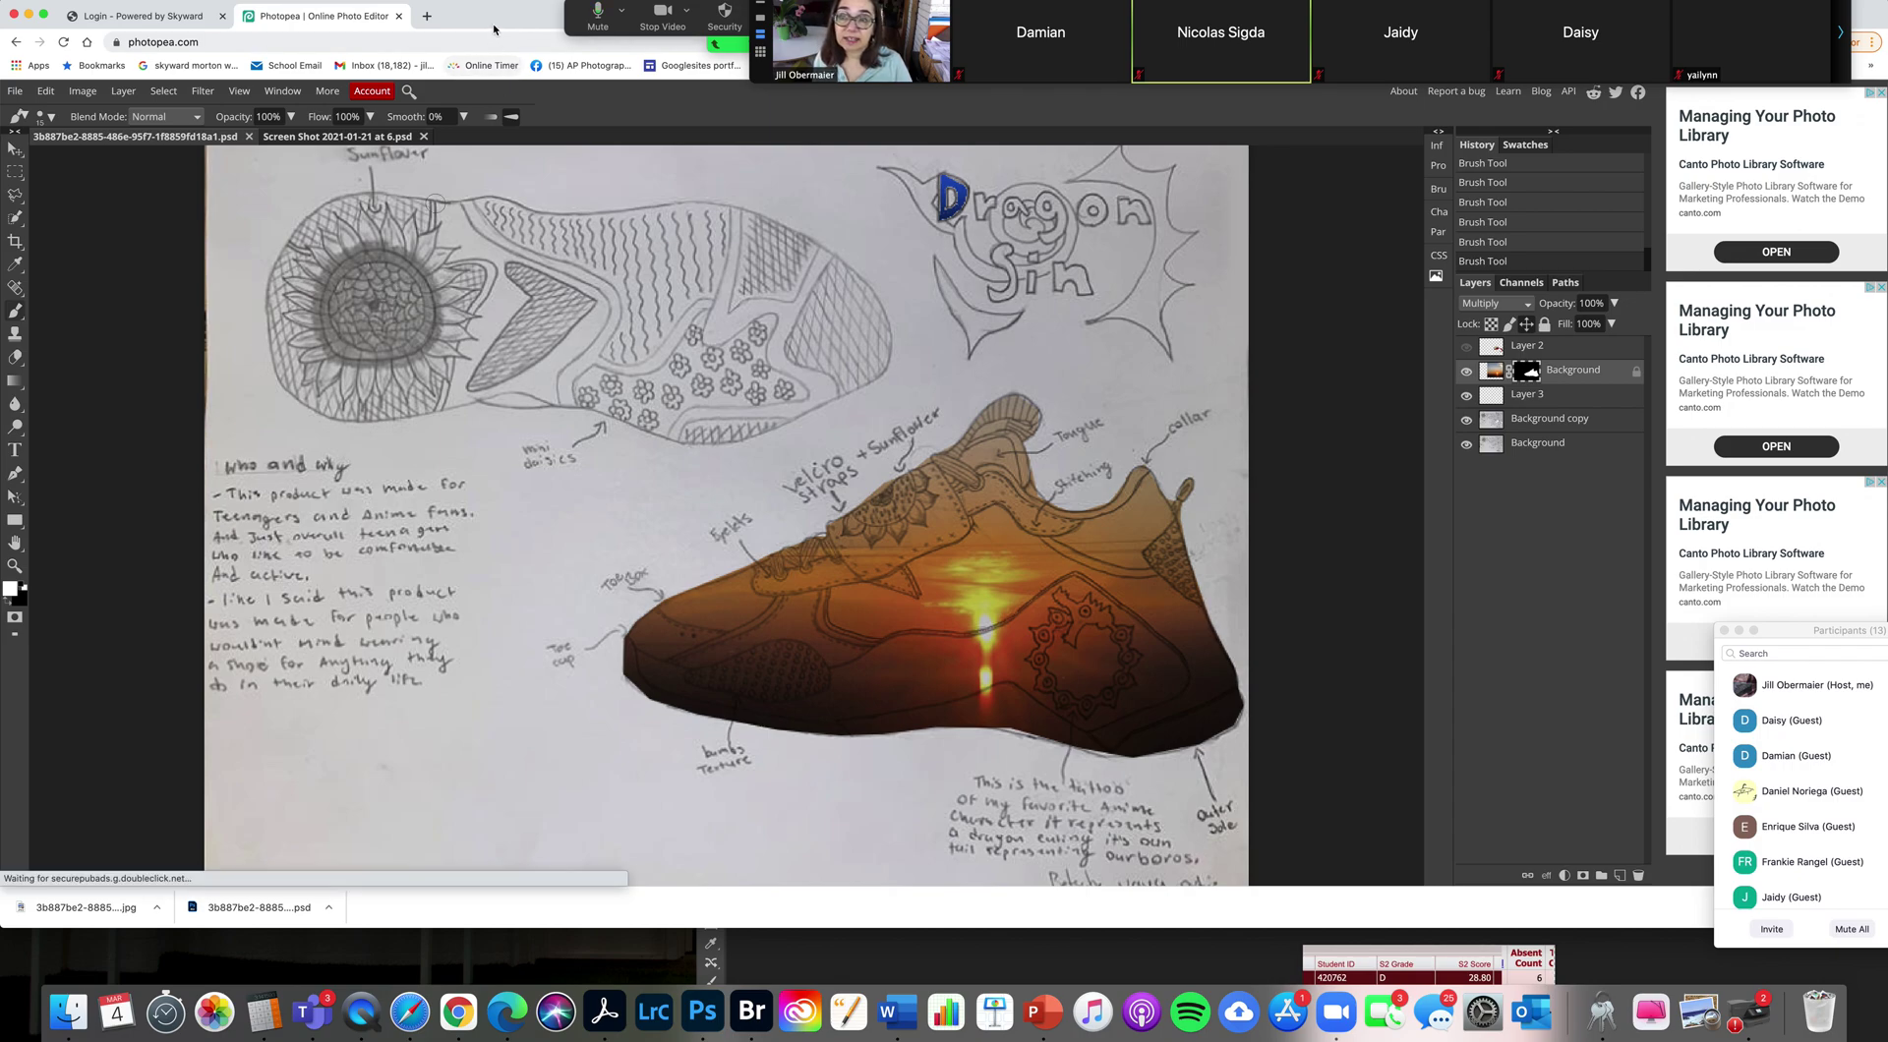
Step: Uncover the desktop beside the browser window and place the downloaded PSD file on it
left_click_drag(493, 28, 650, 29)
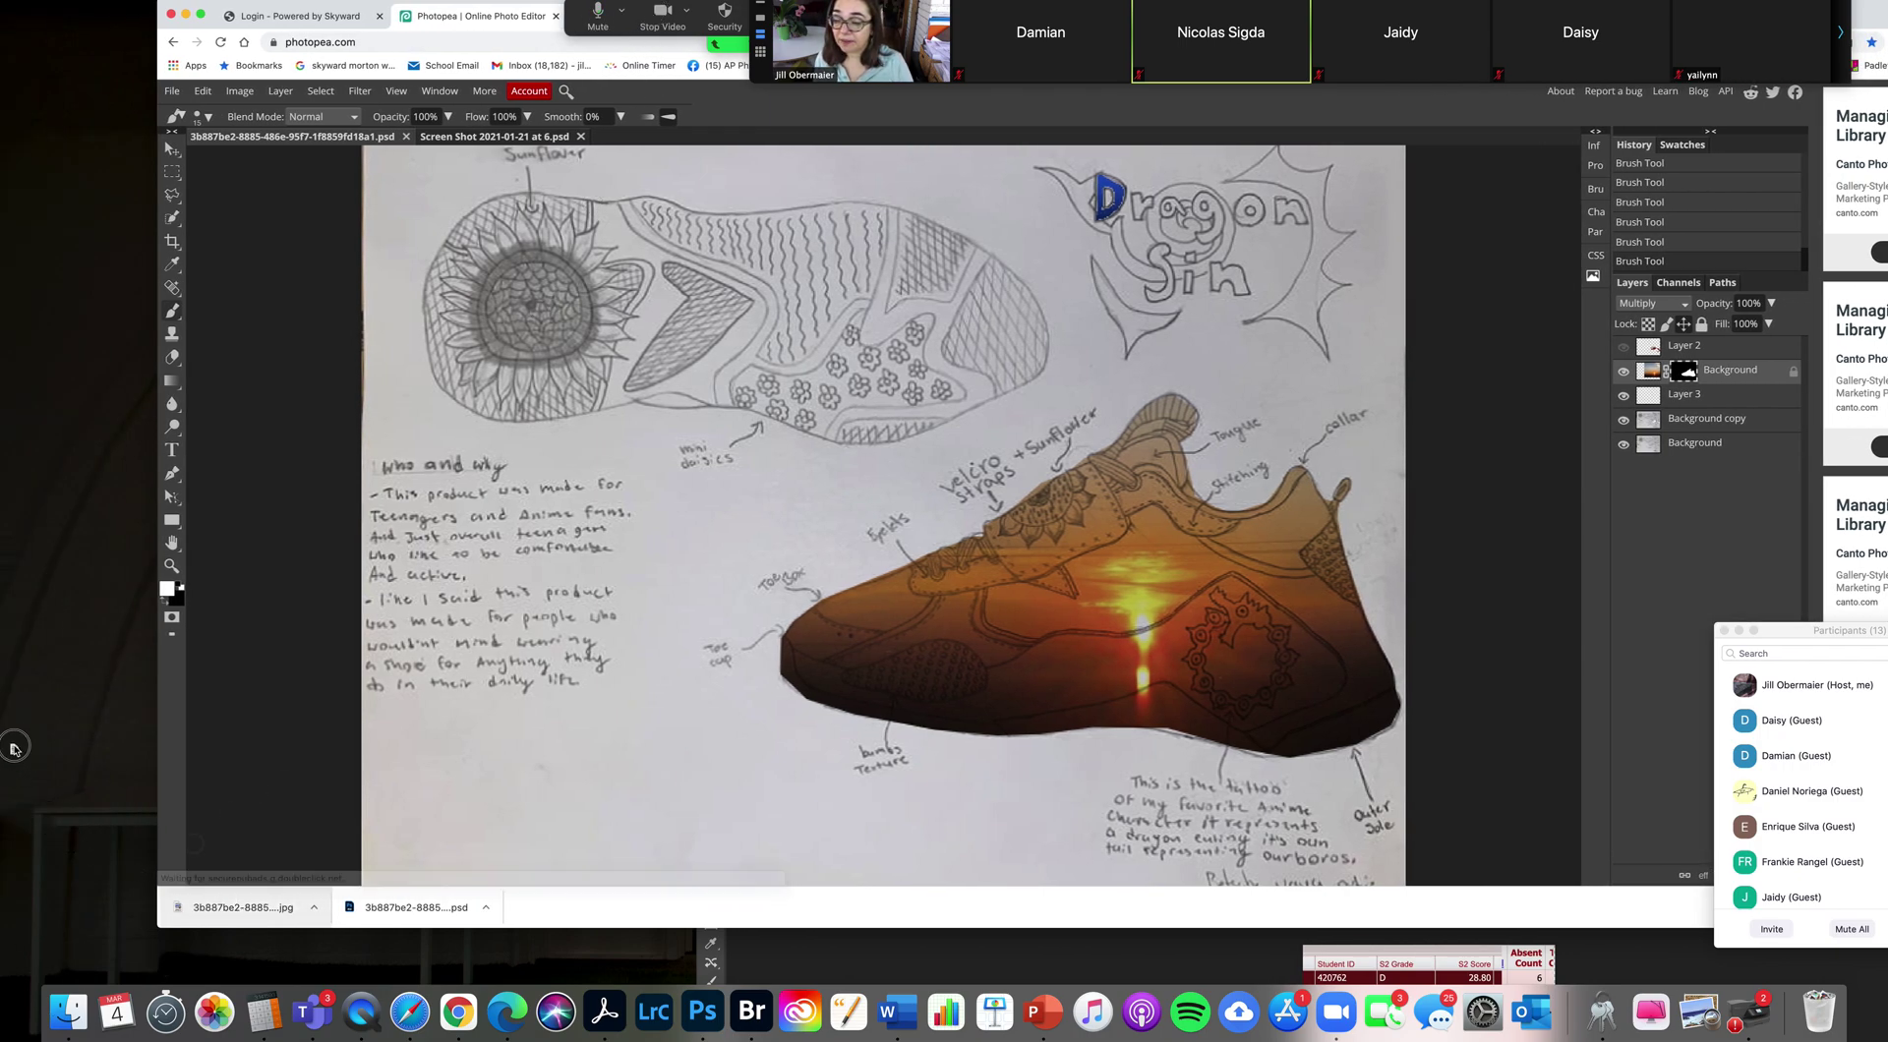
left_click_drag(13, 756, 16, 757)
left_click_drag(393, 914, 12, 480)
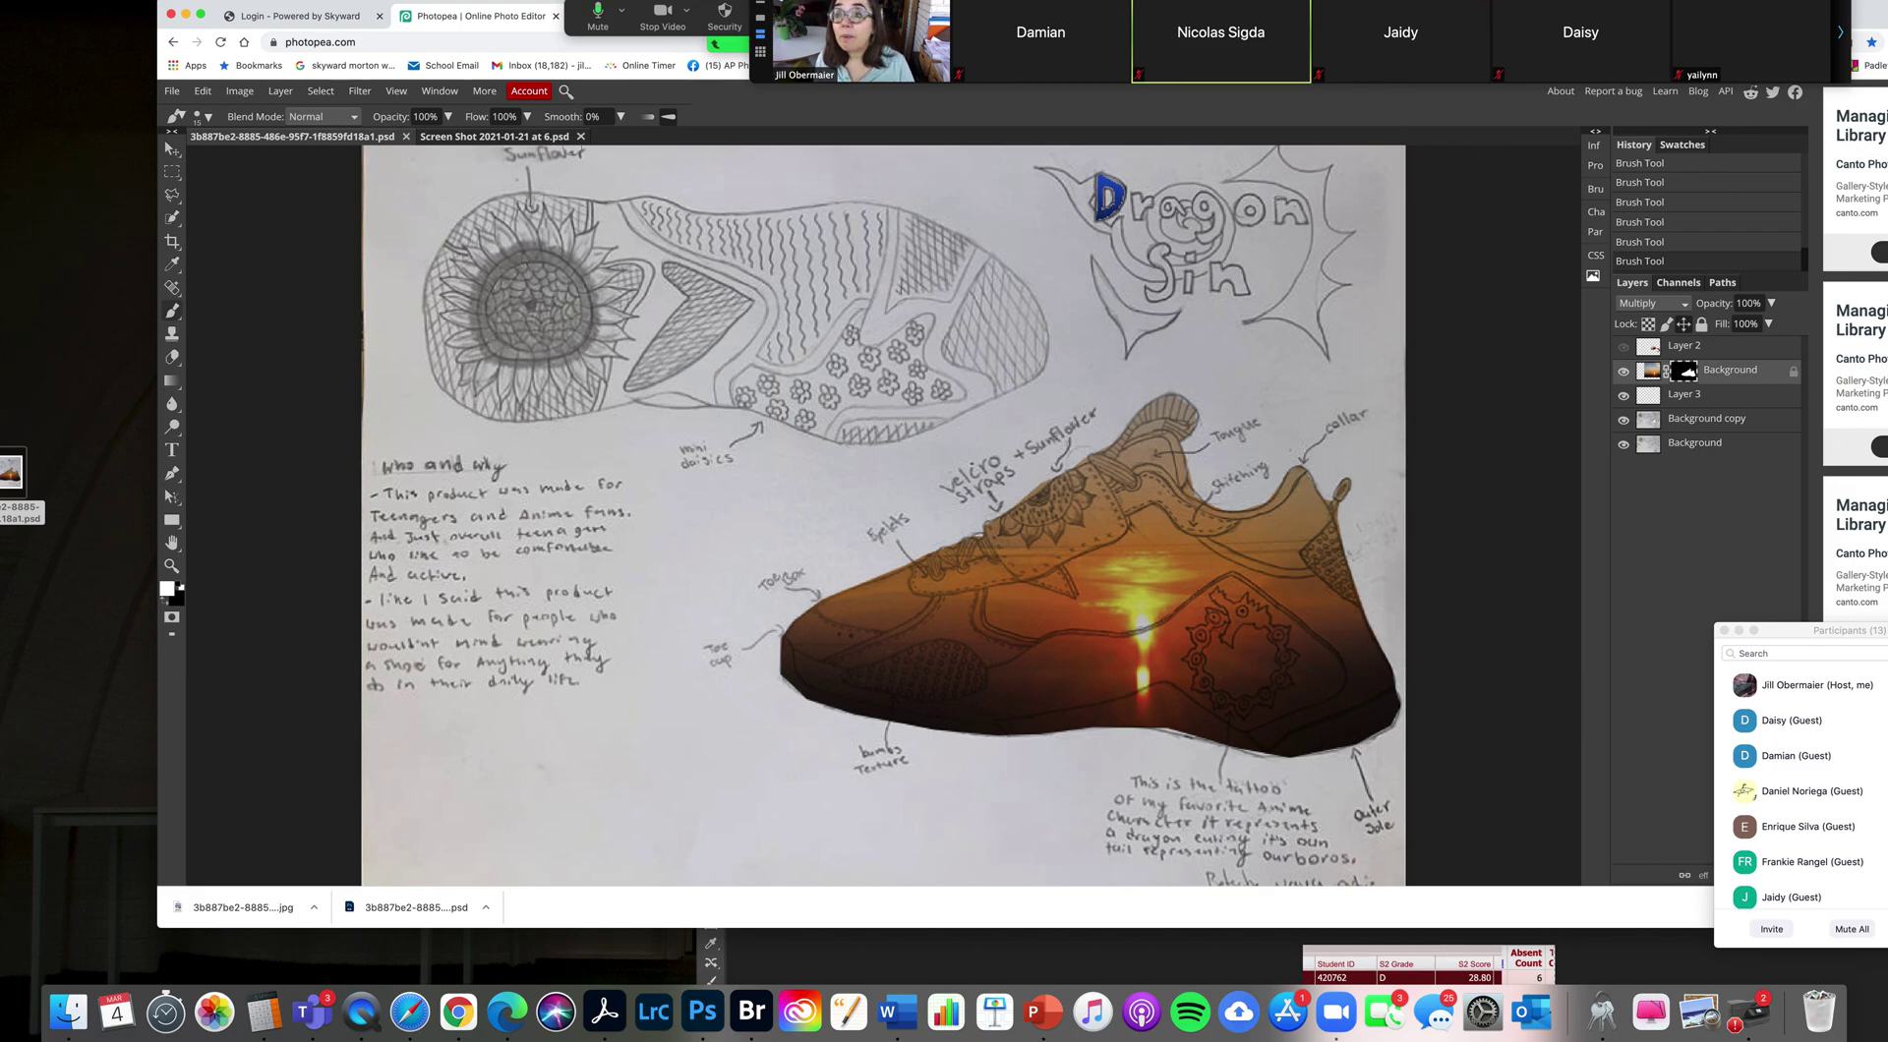
Step: Close both open documents and reopen the saved shoe PSD from the Desktop folder
left_click(581, 136)
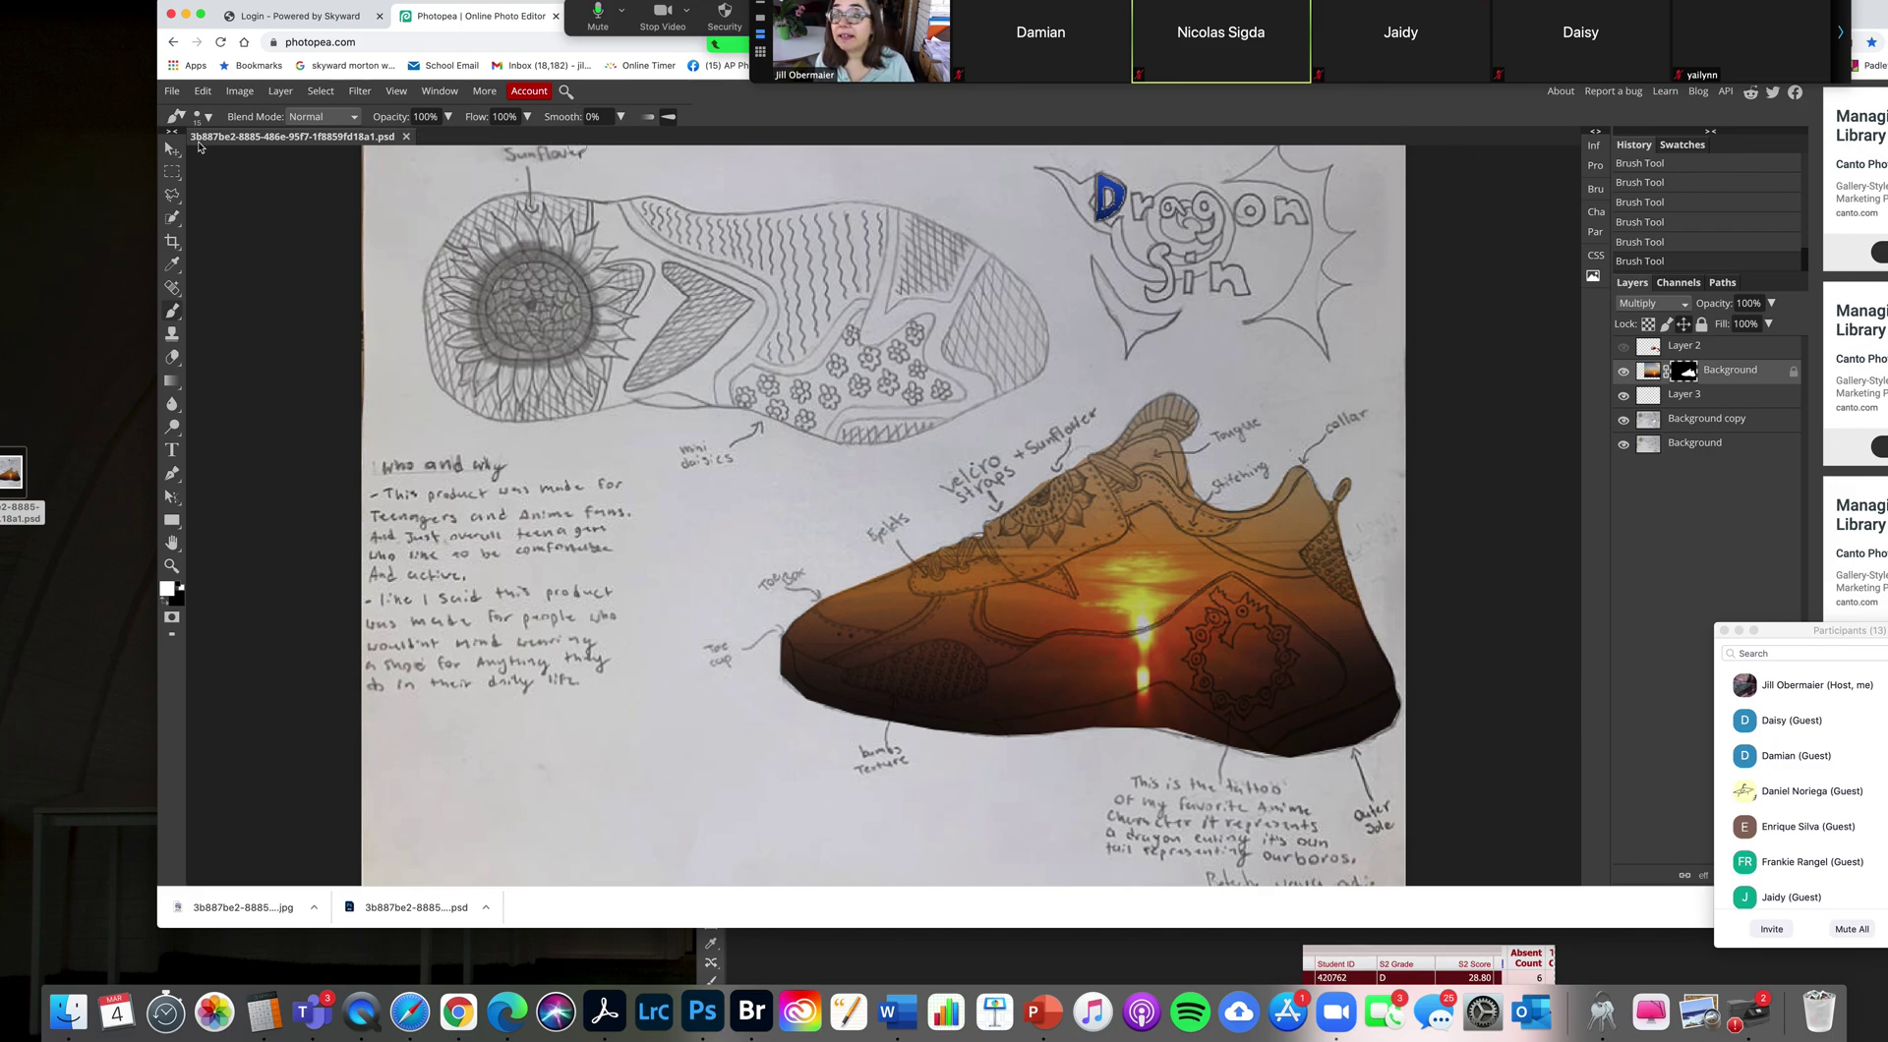
left_click(406, 137)
left_click(844, 500)
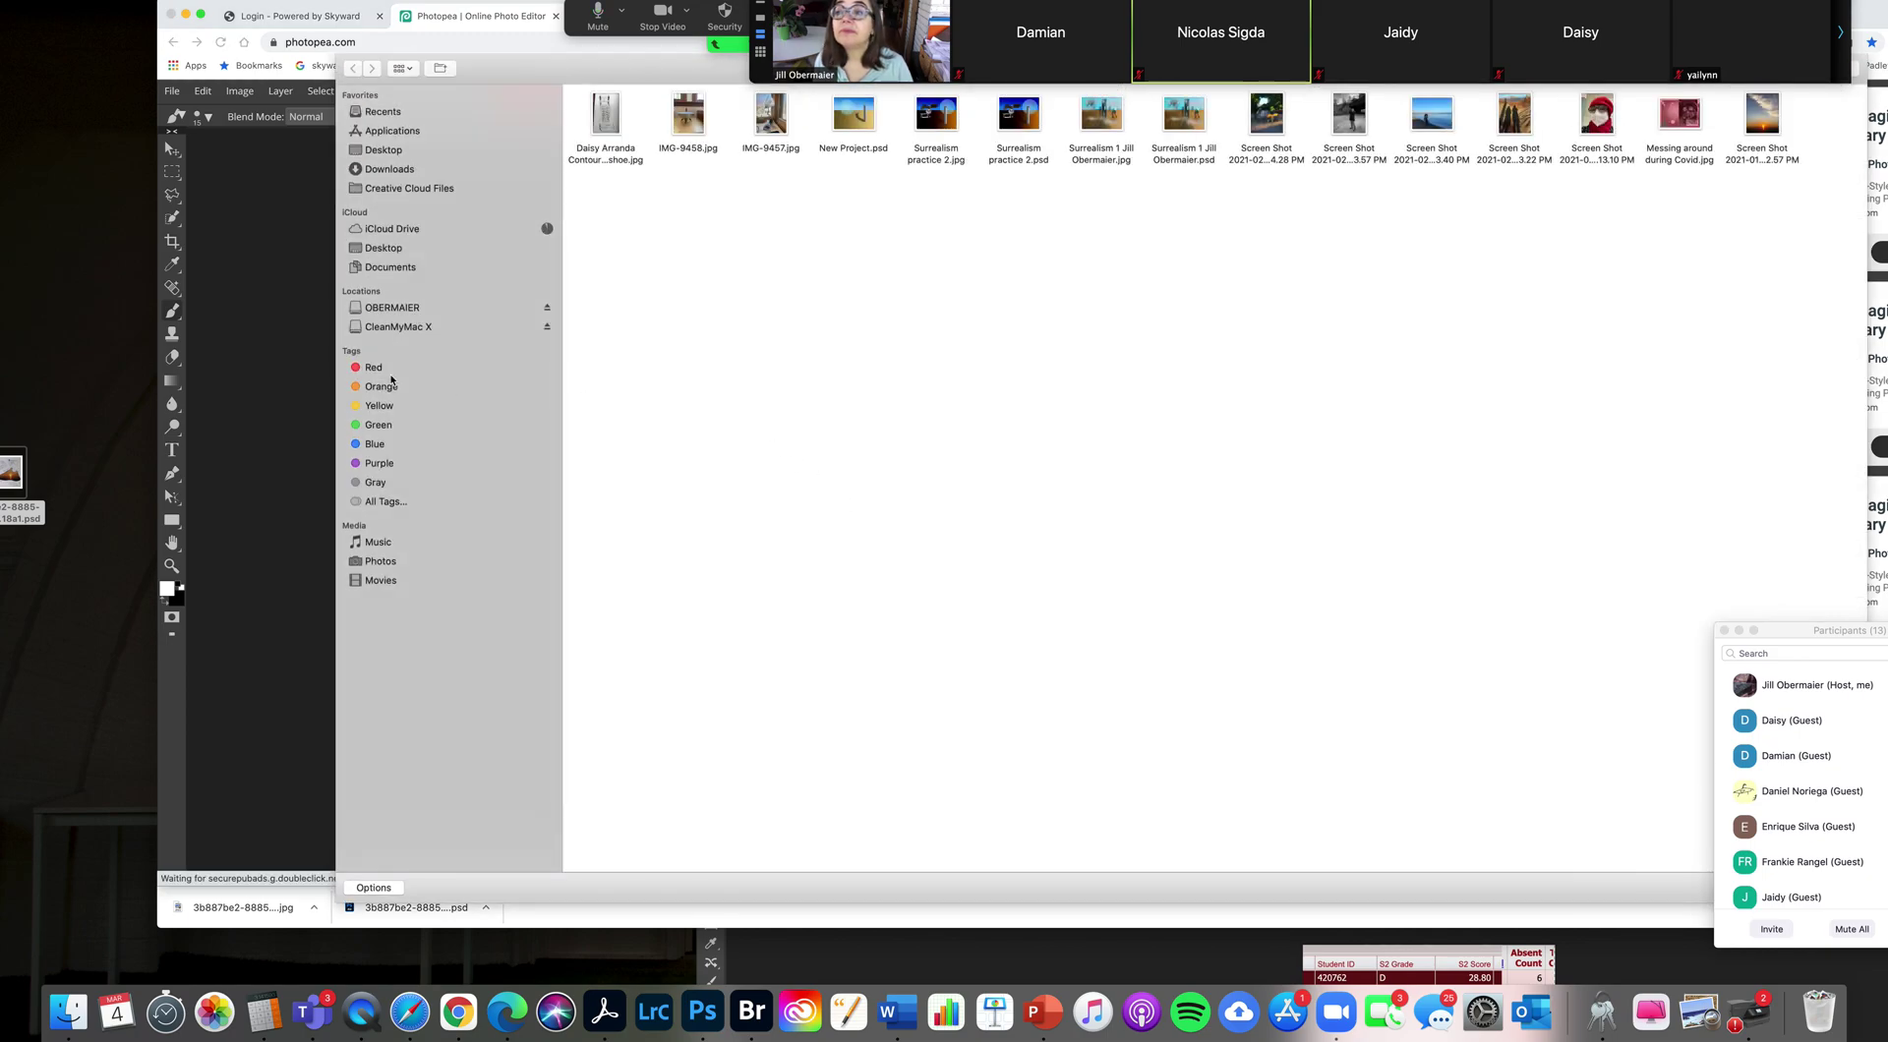
left_click(384, 249)
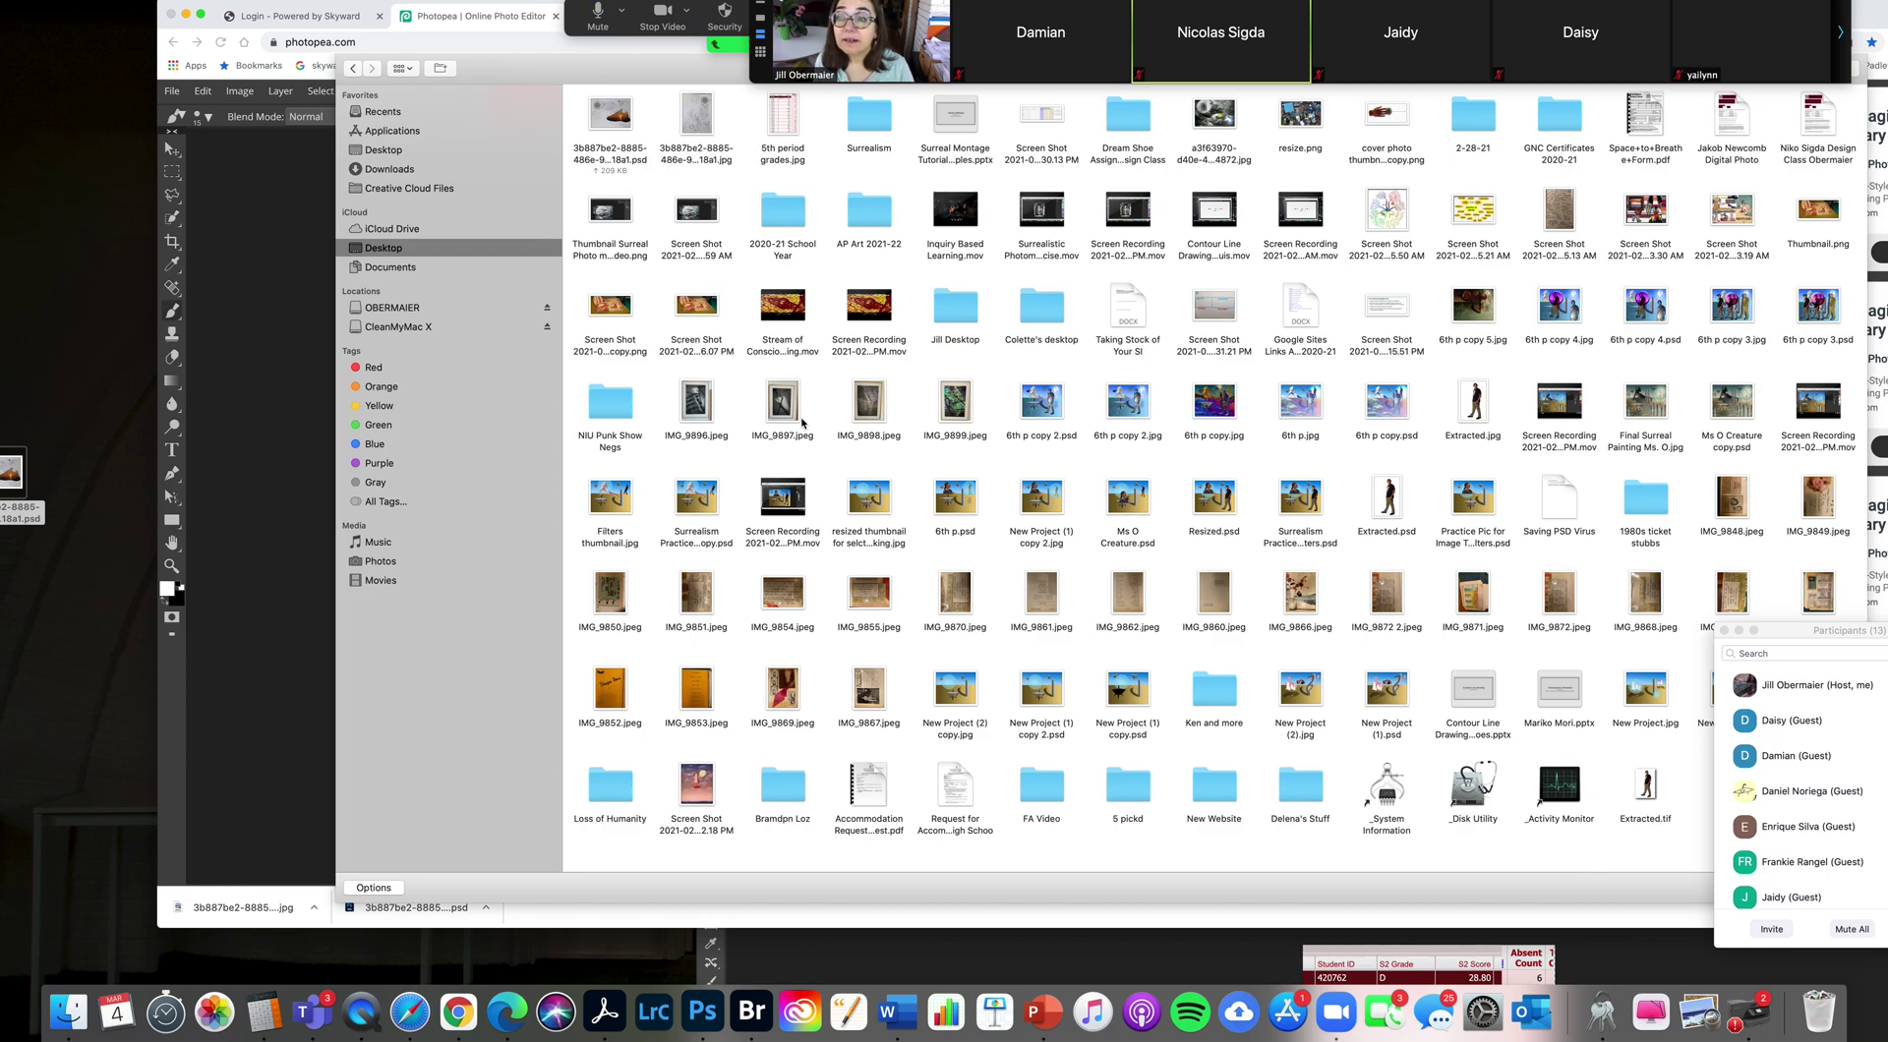
left_click_drag(489, 20, 307, 20)
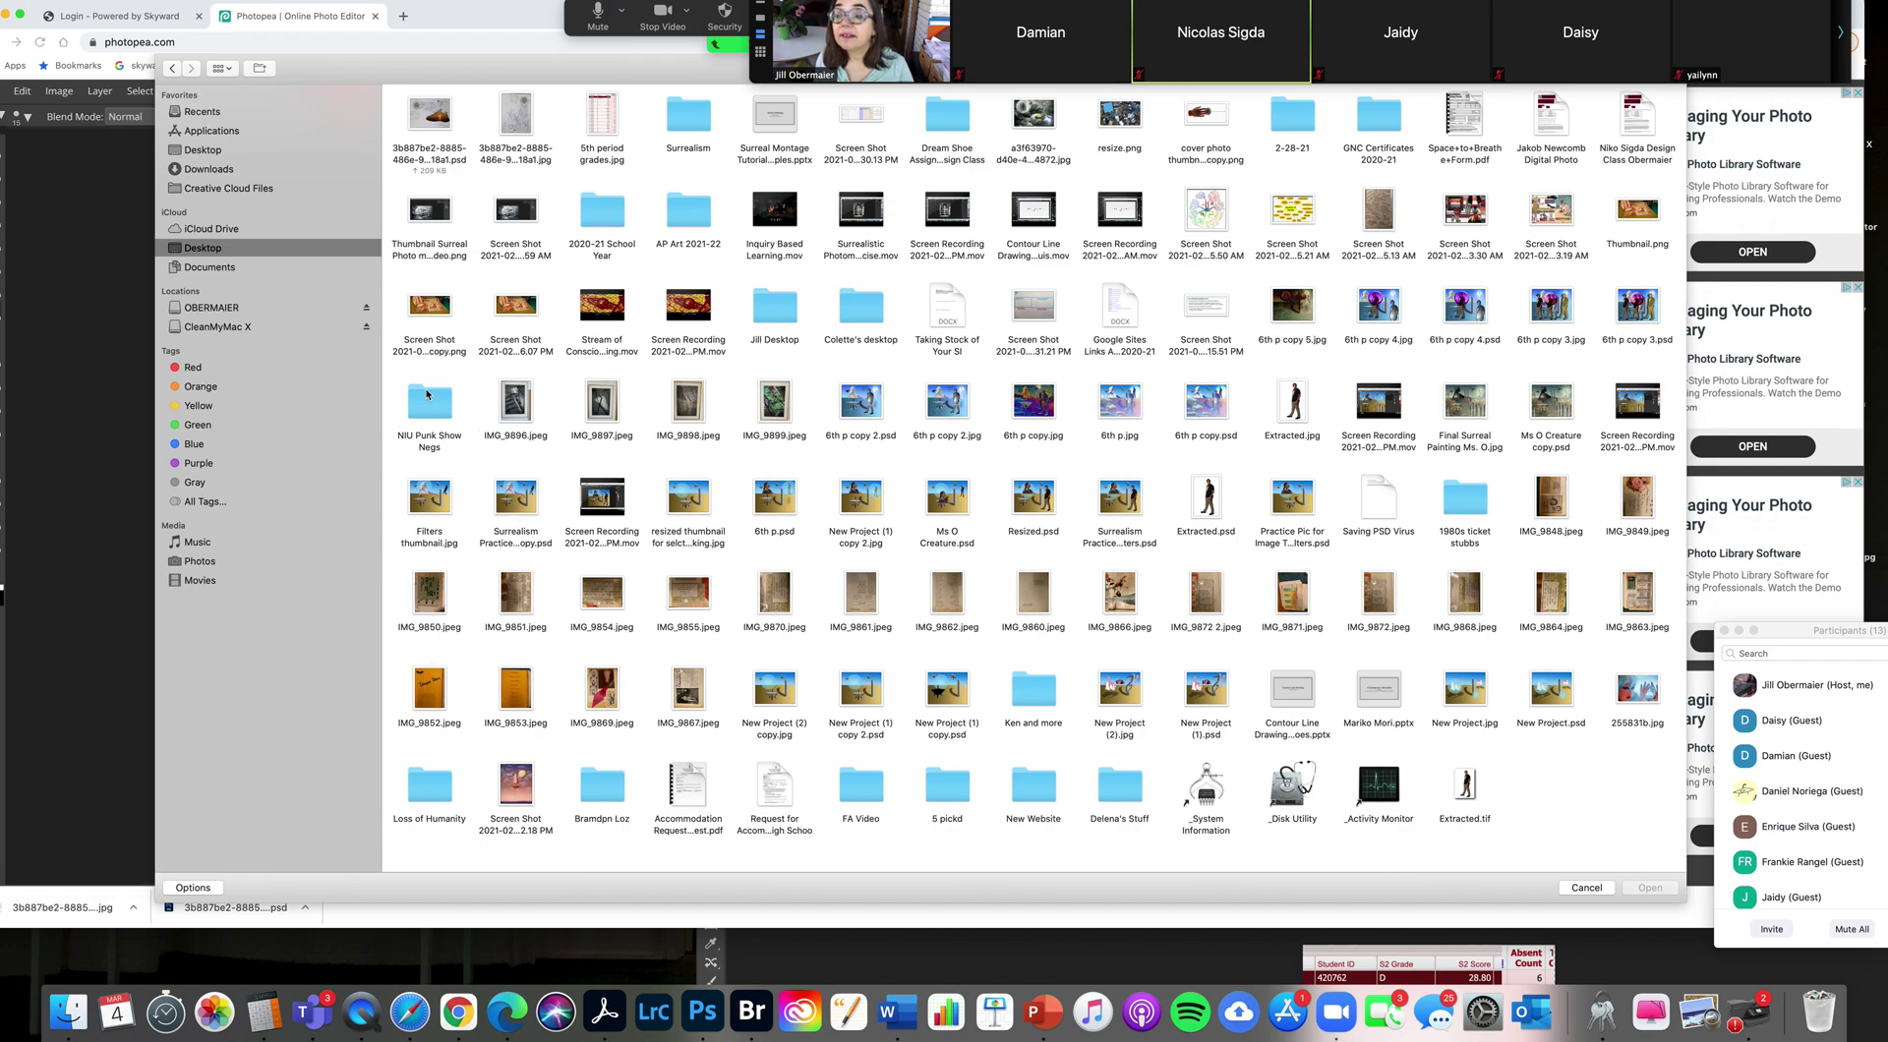
double_click(438, 125)
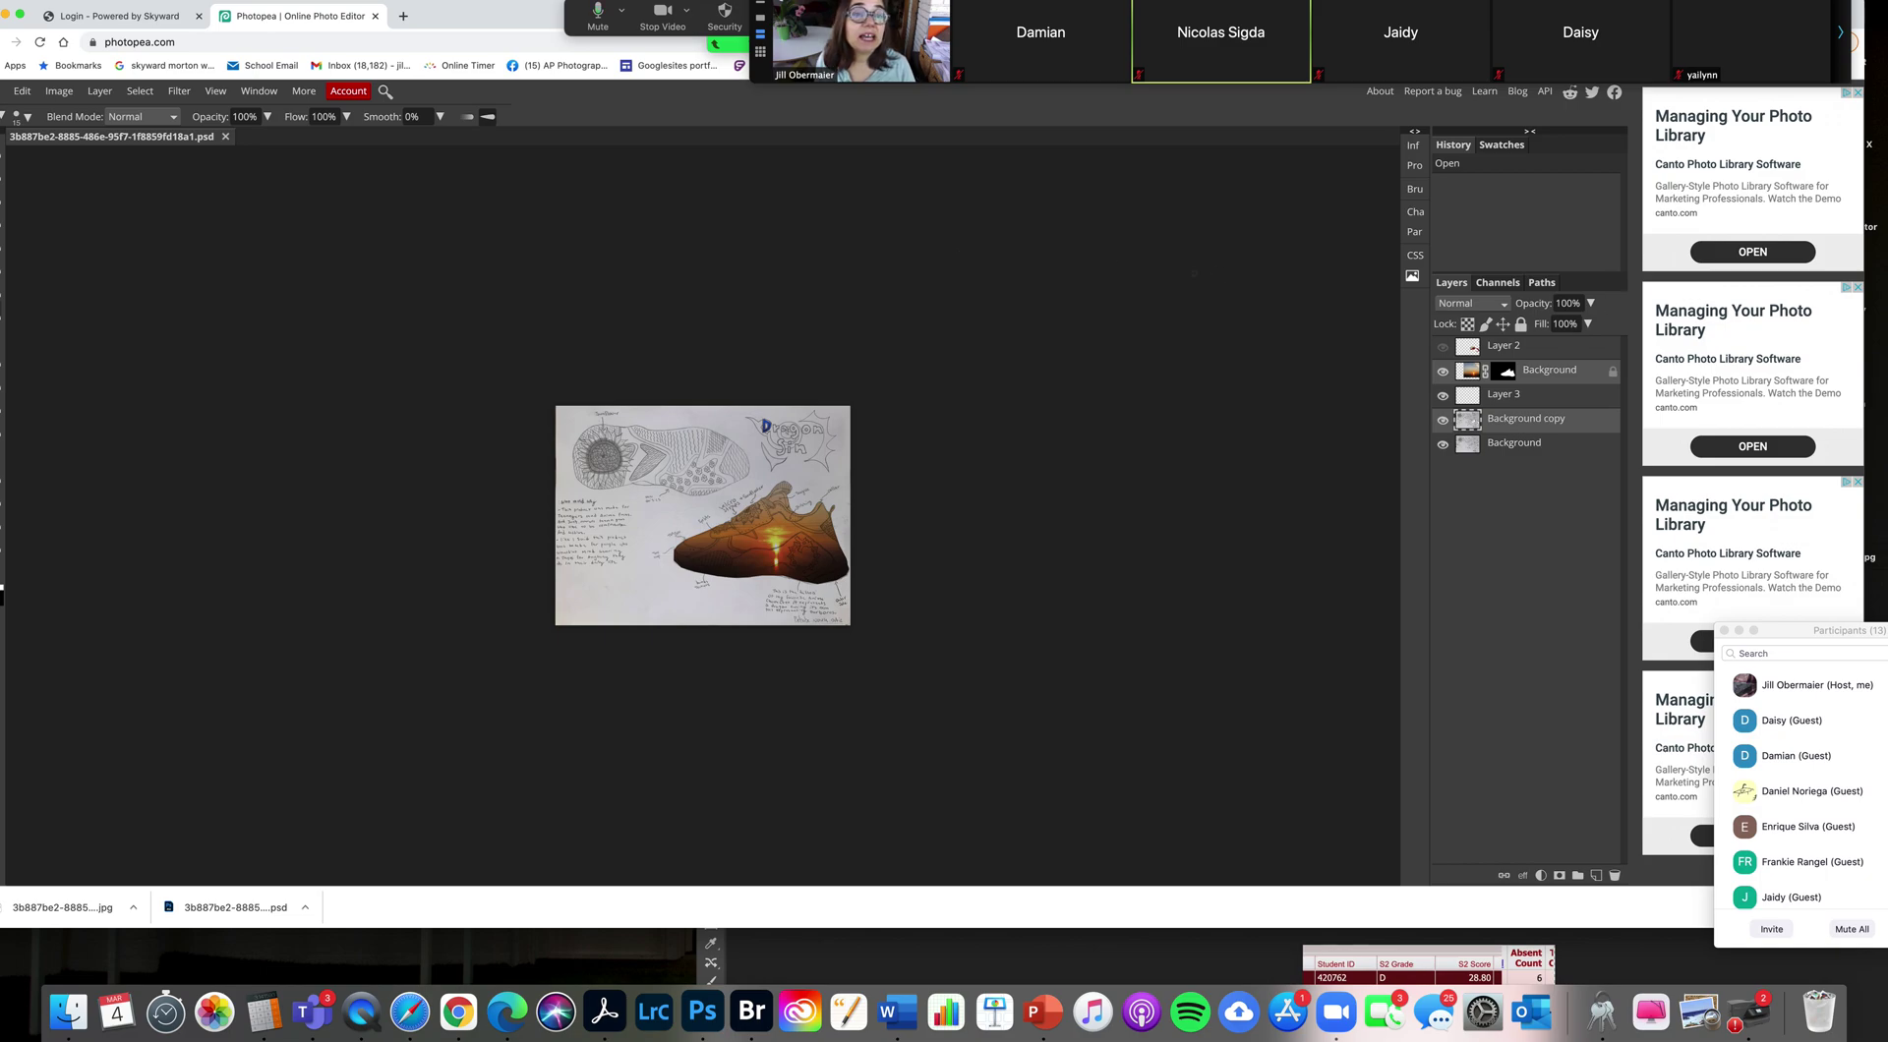
Step: Flatten the reopened shoe PSD into a single background layer and add a new empty layer above it
left_click(99, 90)
left_click(130, 568)
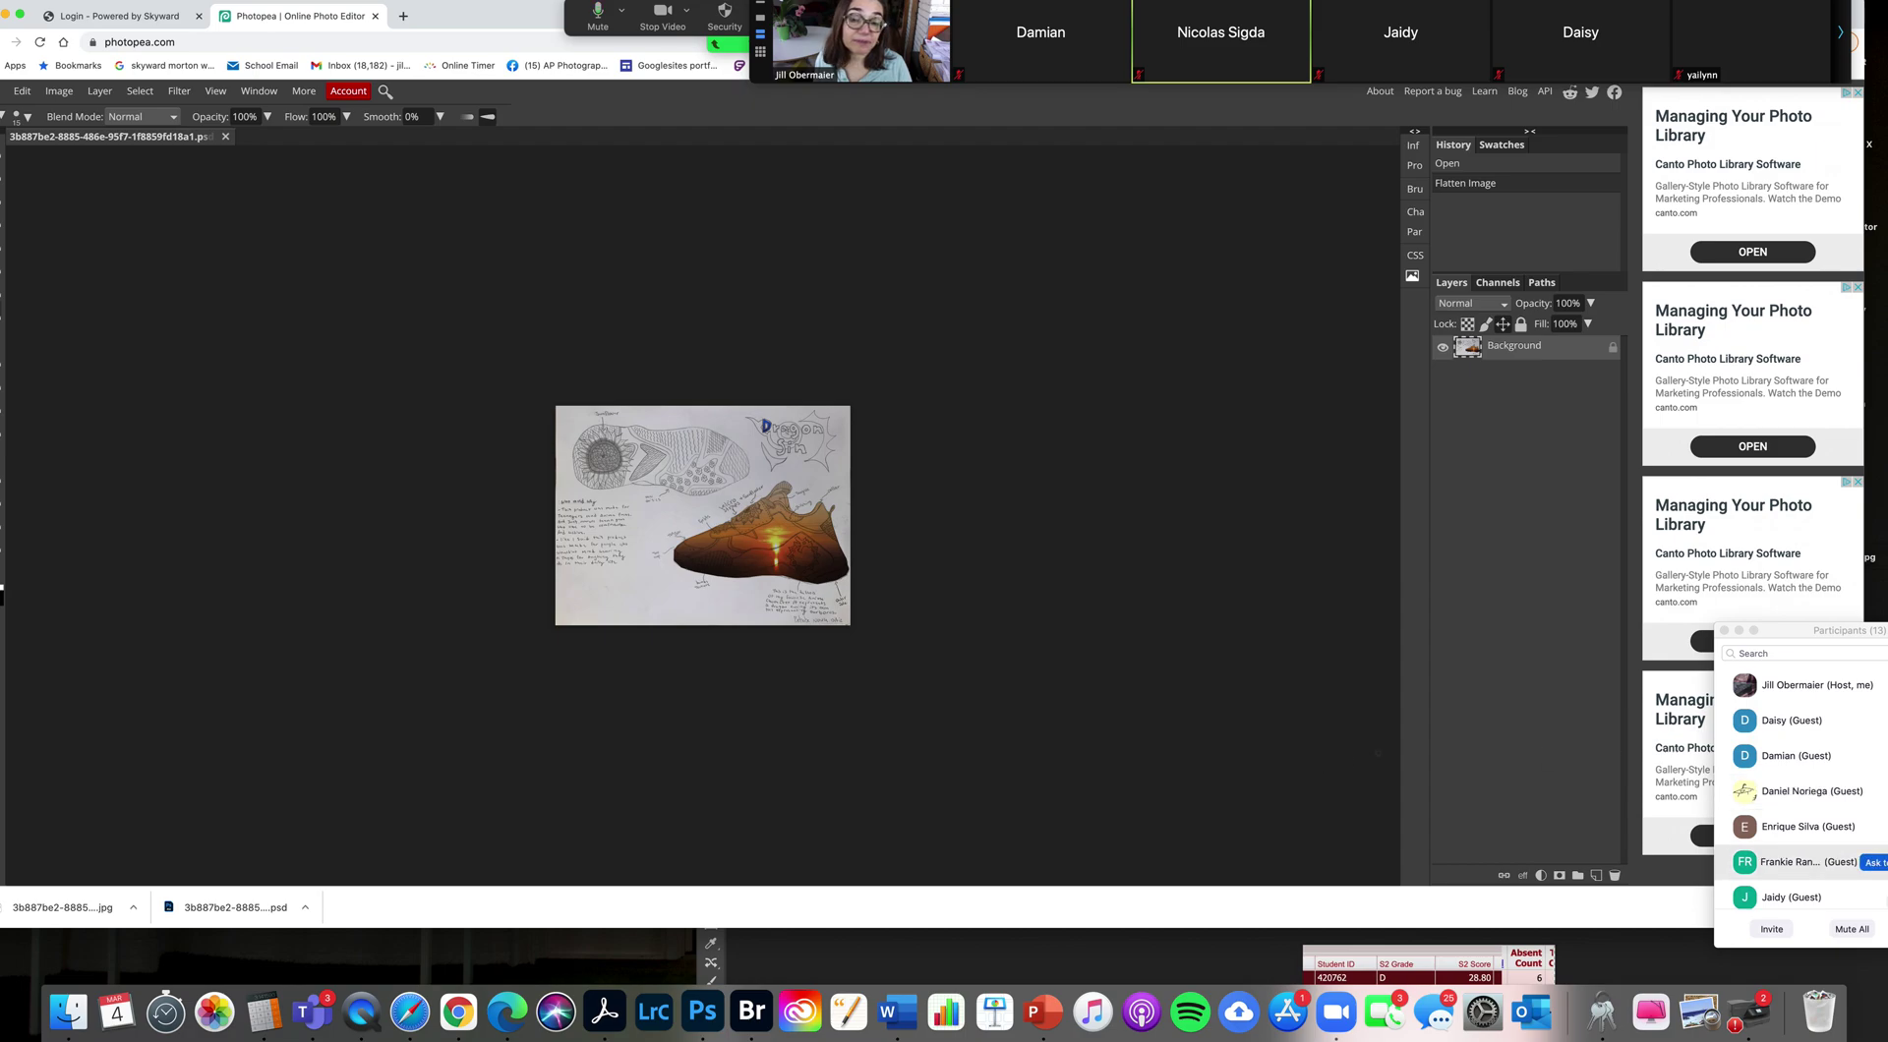
scroll(1799, 865, "down", 1)
left_click(1596, 875)
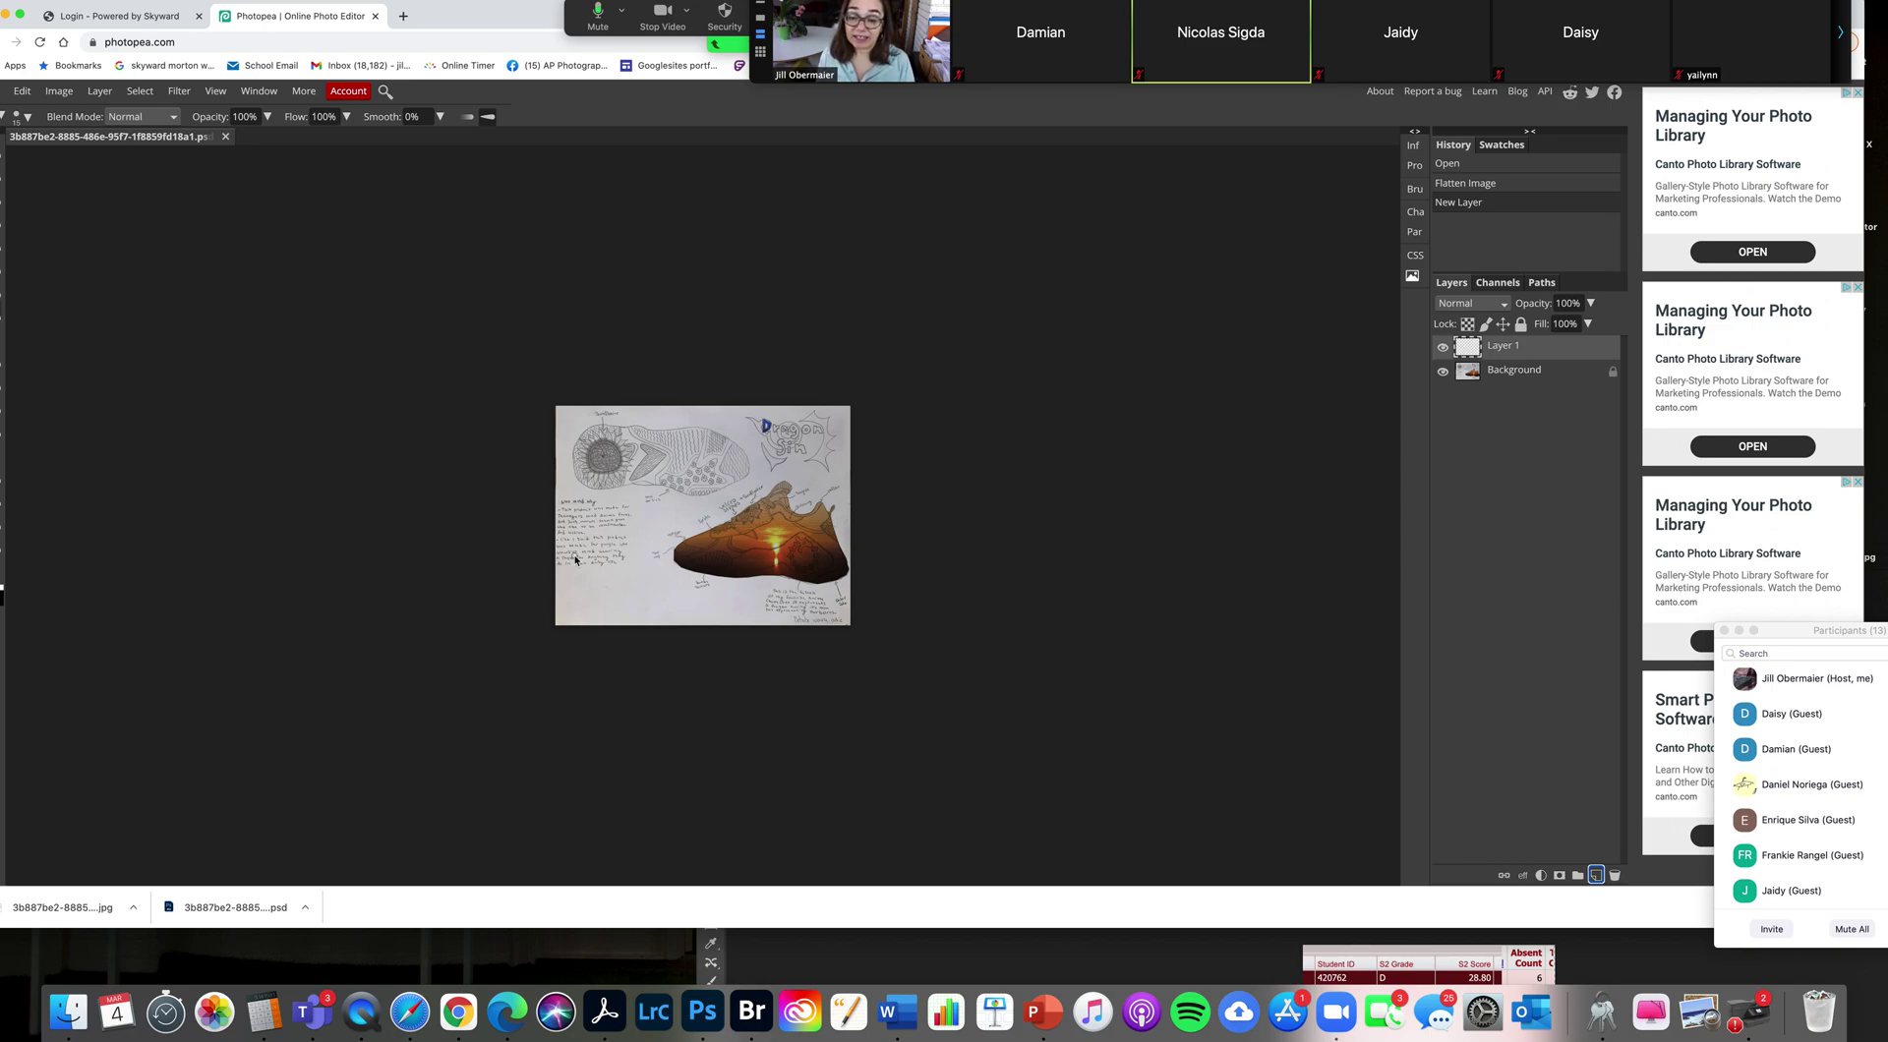
Step: Close the photo editor's browser page and leave the site without saving the changes
left_click_drag(460, 17, 685, 72)
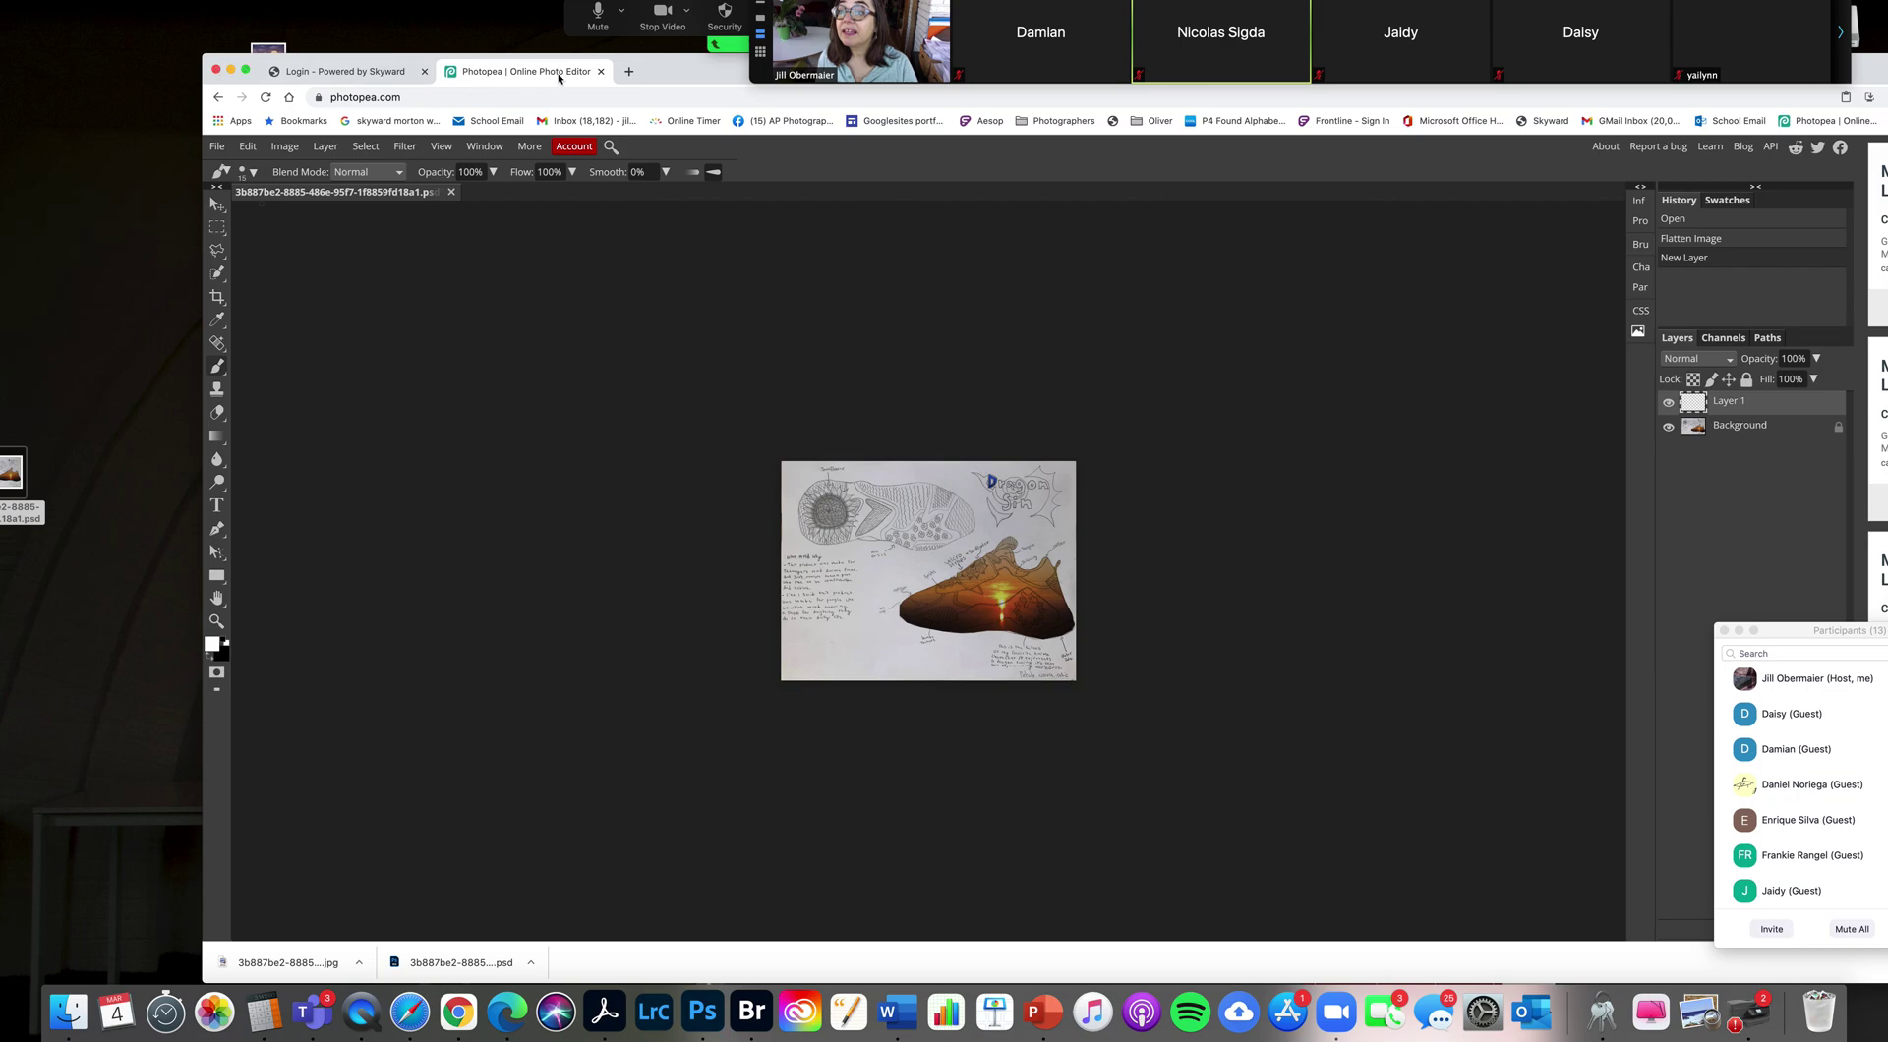
left_click(601, 71)
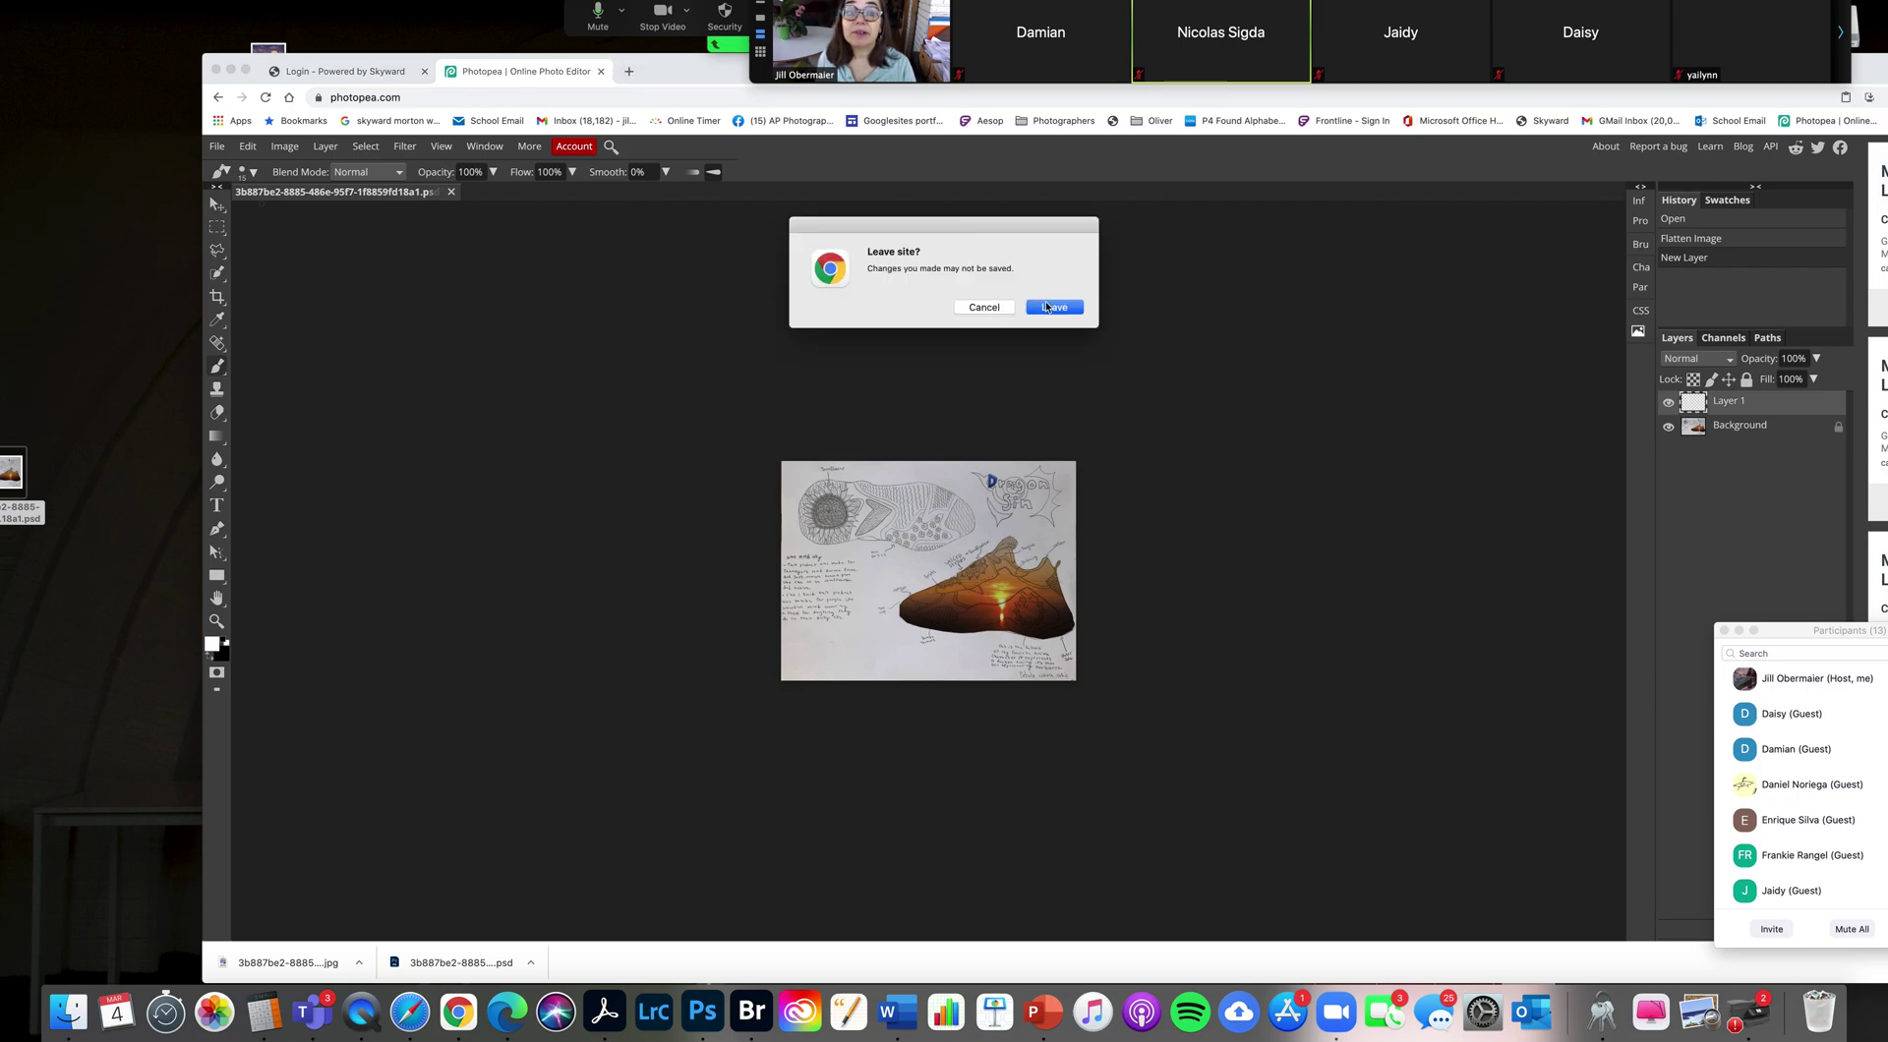
left_click(1048, 307)
Step: Stop sharing the screen in the Zoom meeting and switch back to the browser window
left_click_drag(772, 3, 1265, 336)
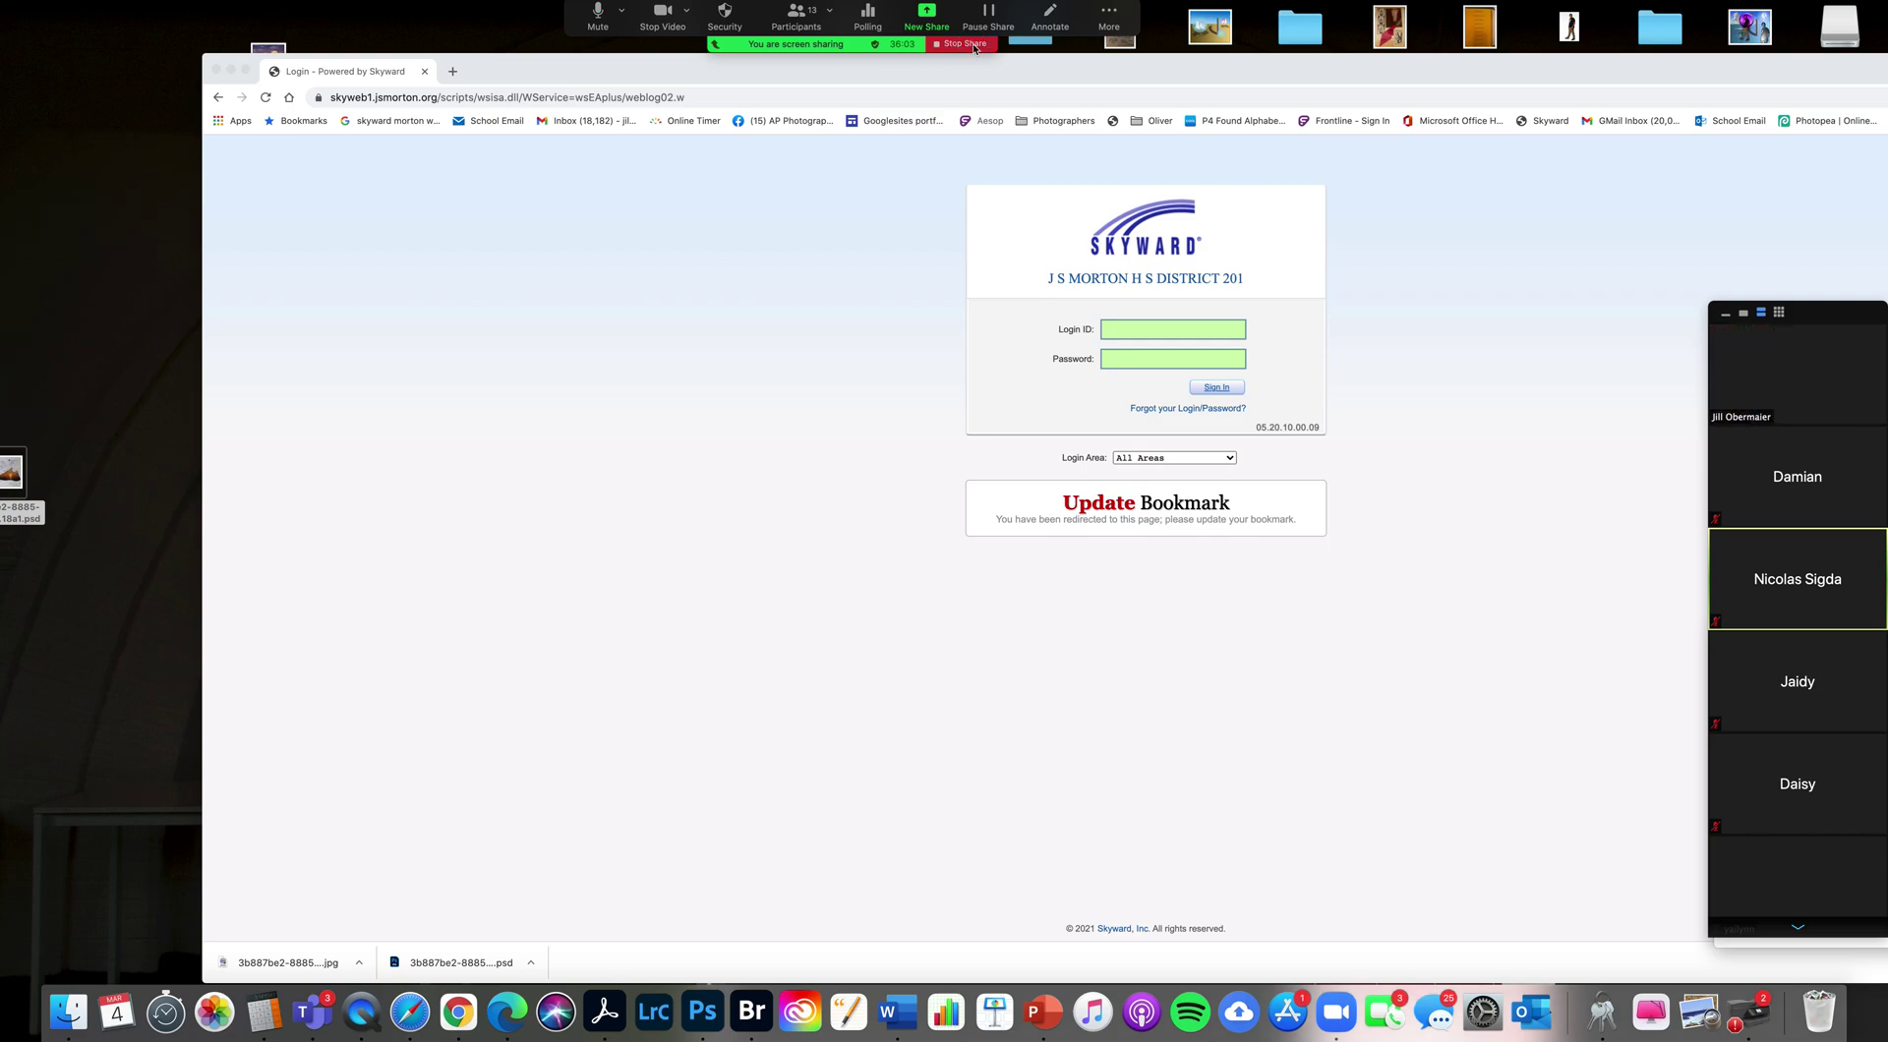
left_click(973, 44)
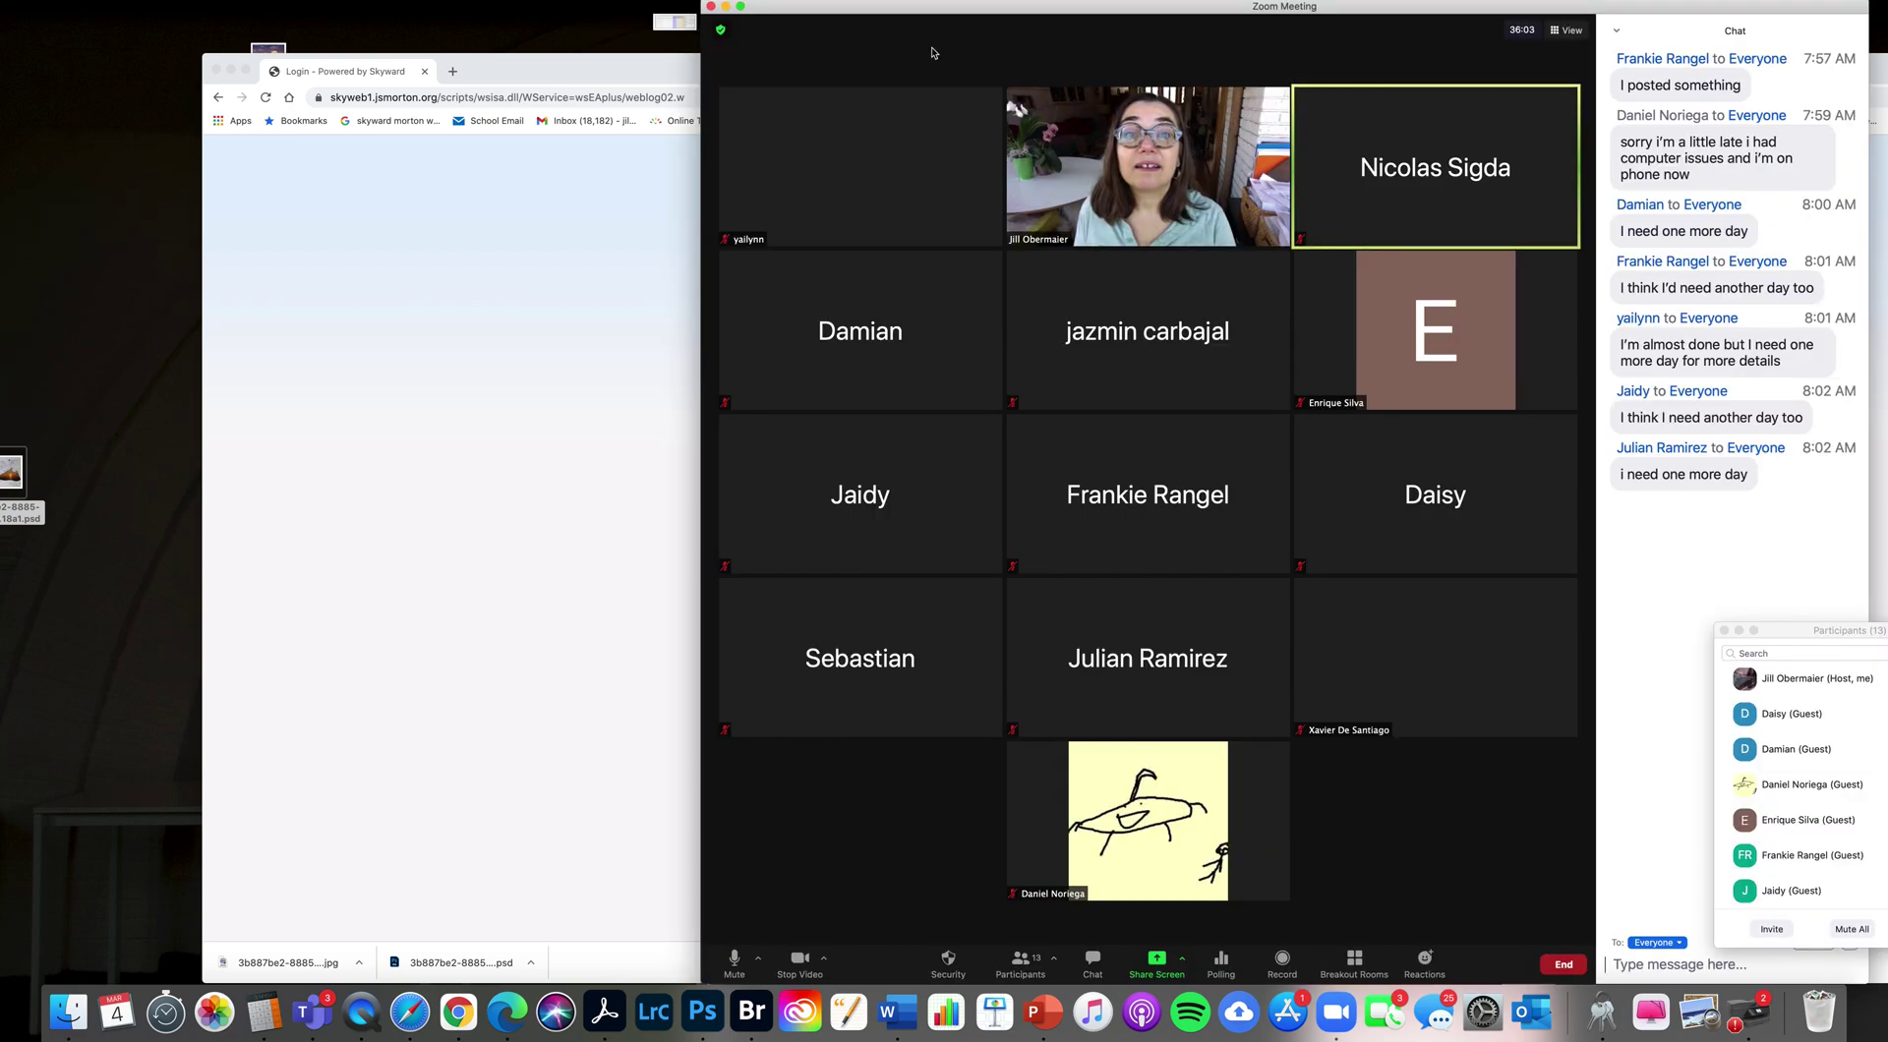
key("super+Tab")
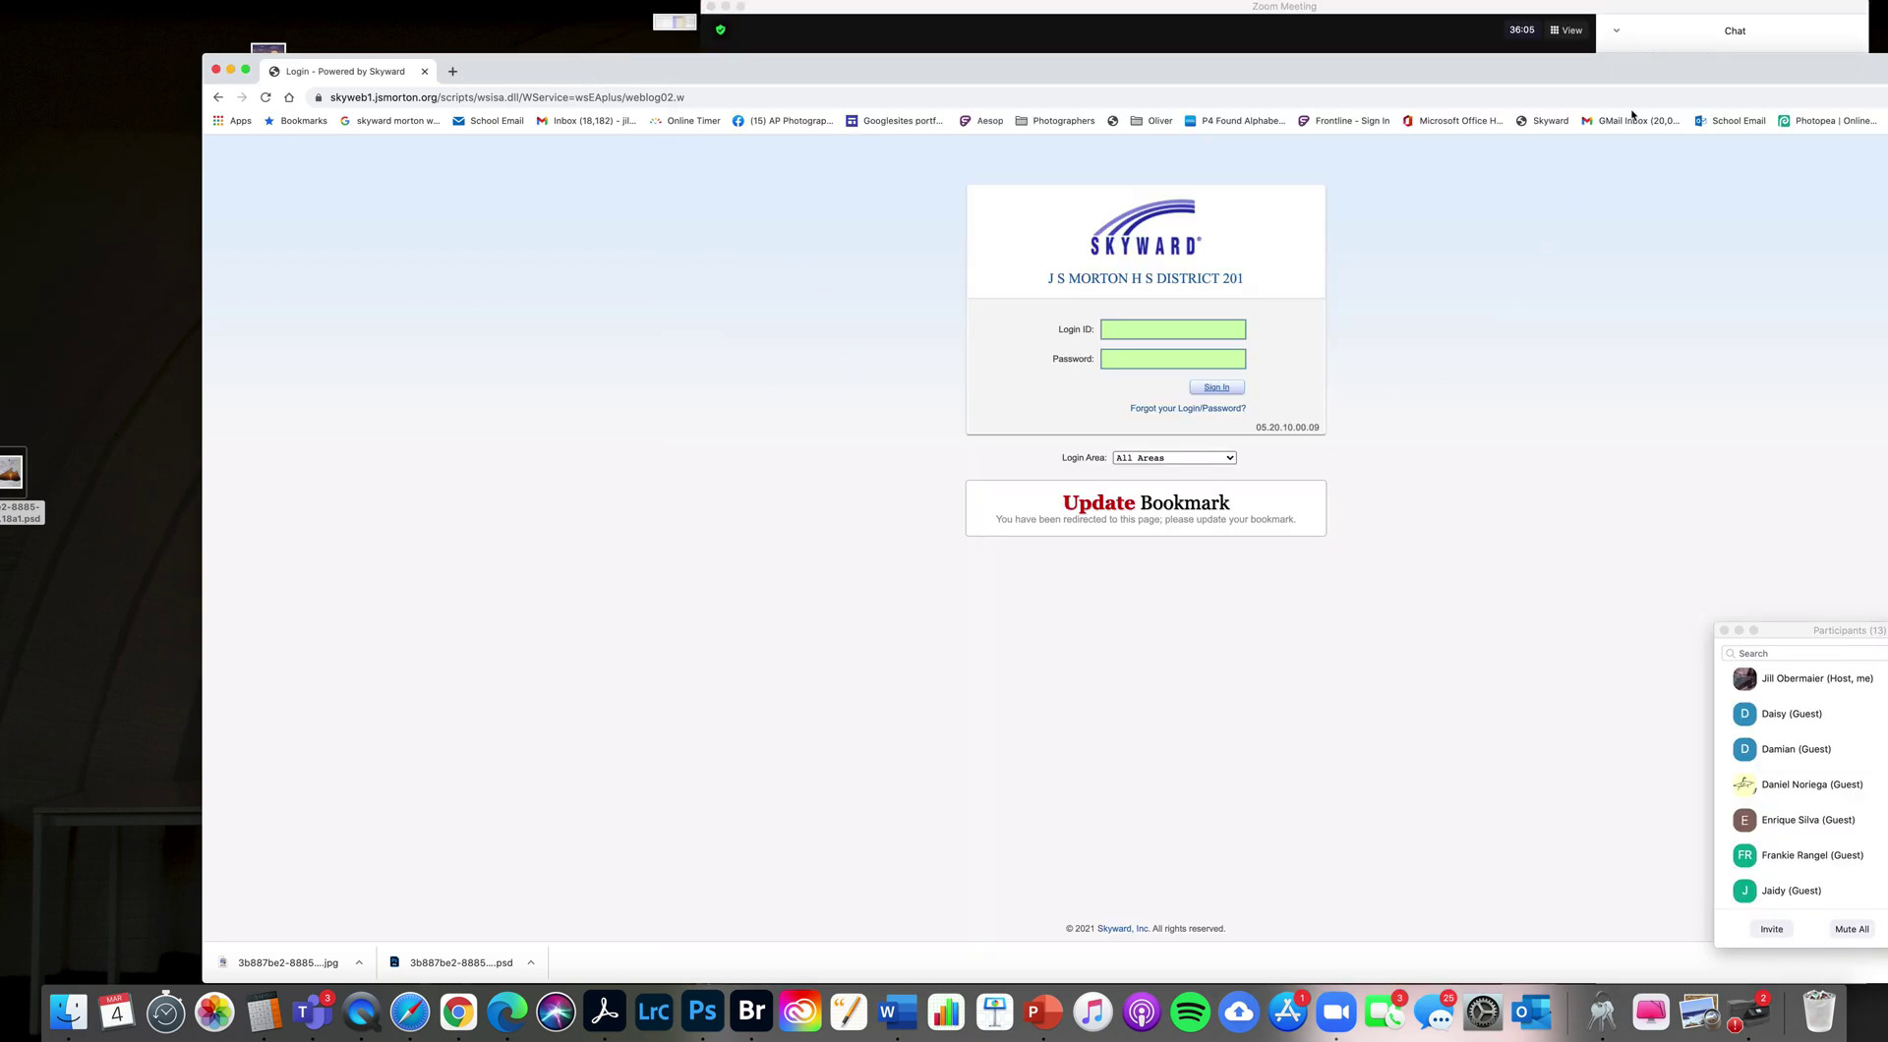